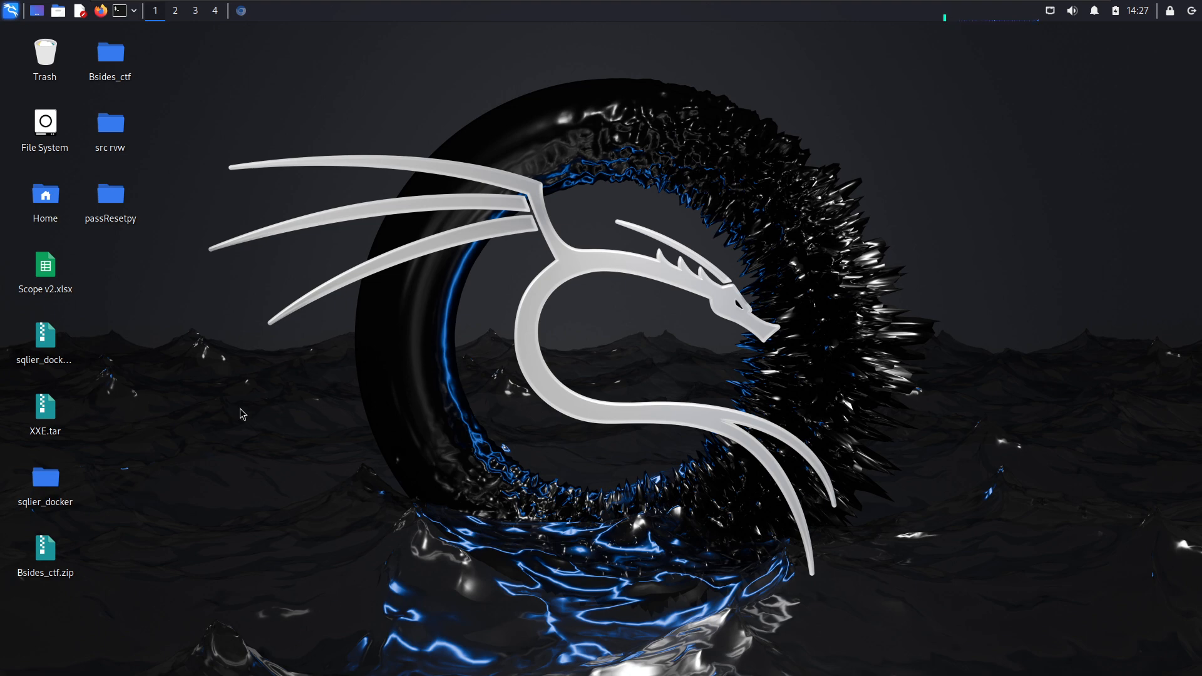
# - Search the web for "ibm emulator" in the Chromium browser and switch the results page to English
pyautogui.click(241, 11)
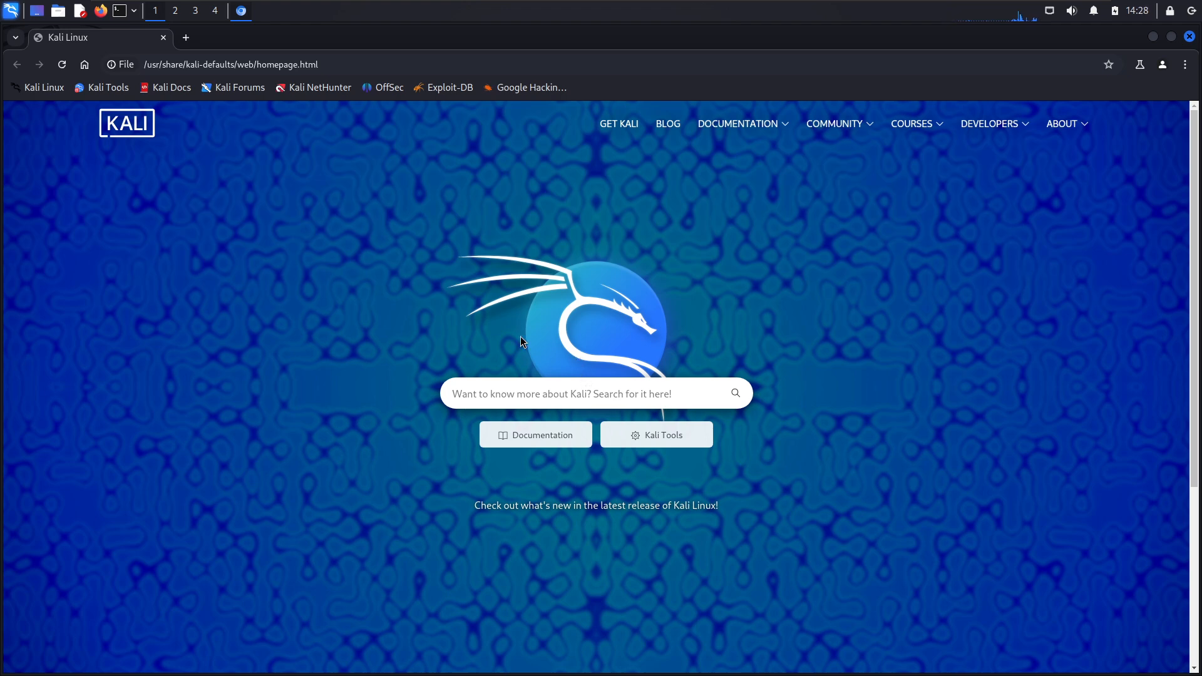
pyautogui.click(486, 67)
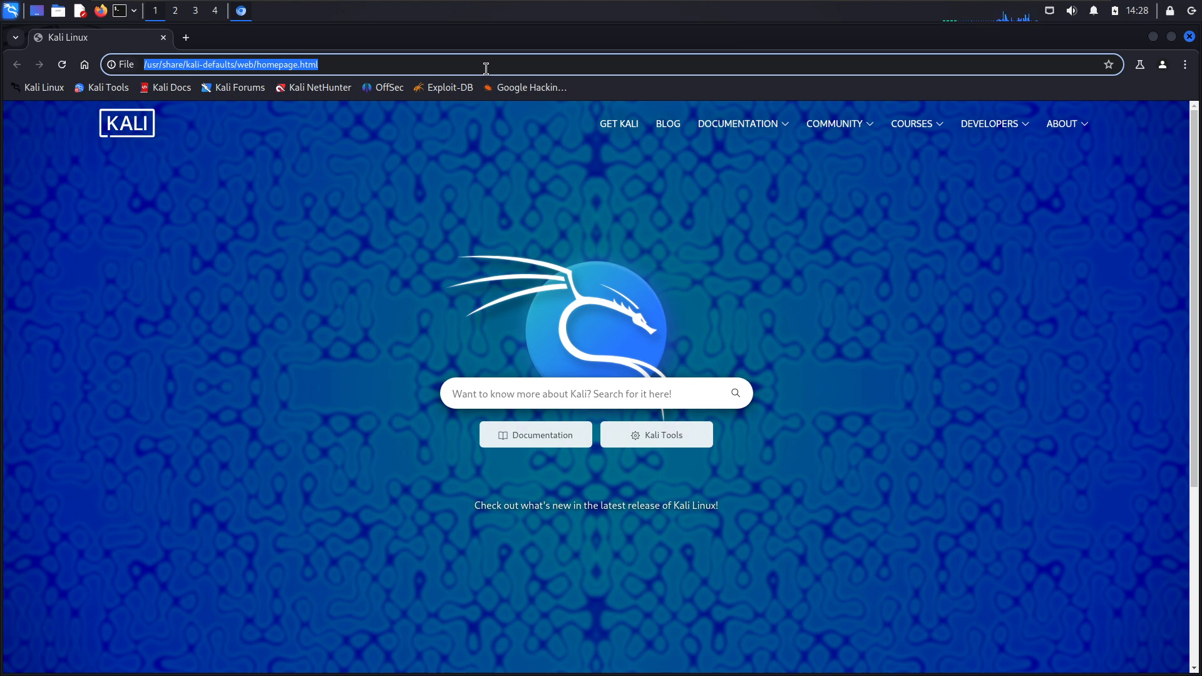
pyautogui.write('ibm')
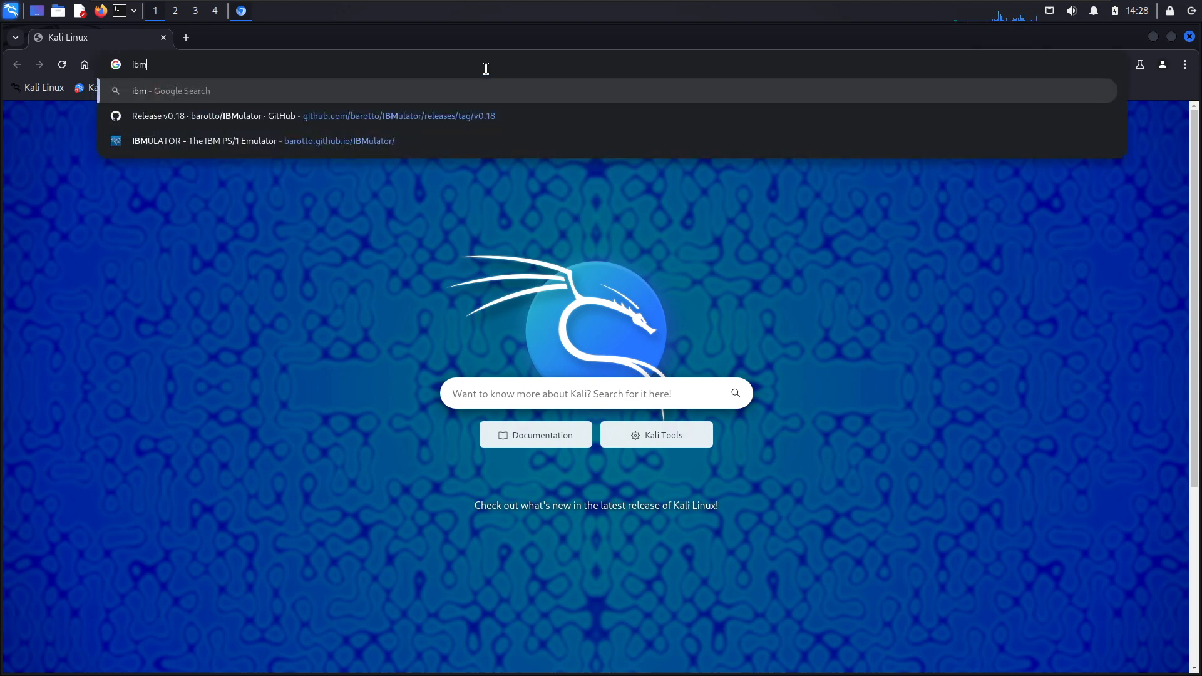
pyautogui.write(' emulator')
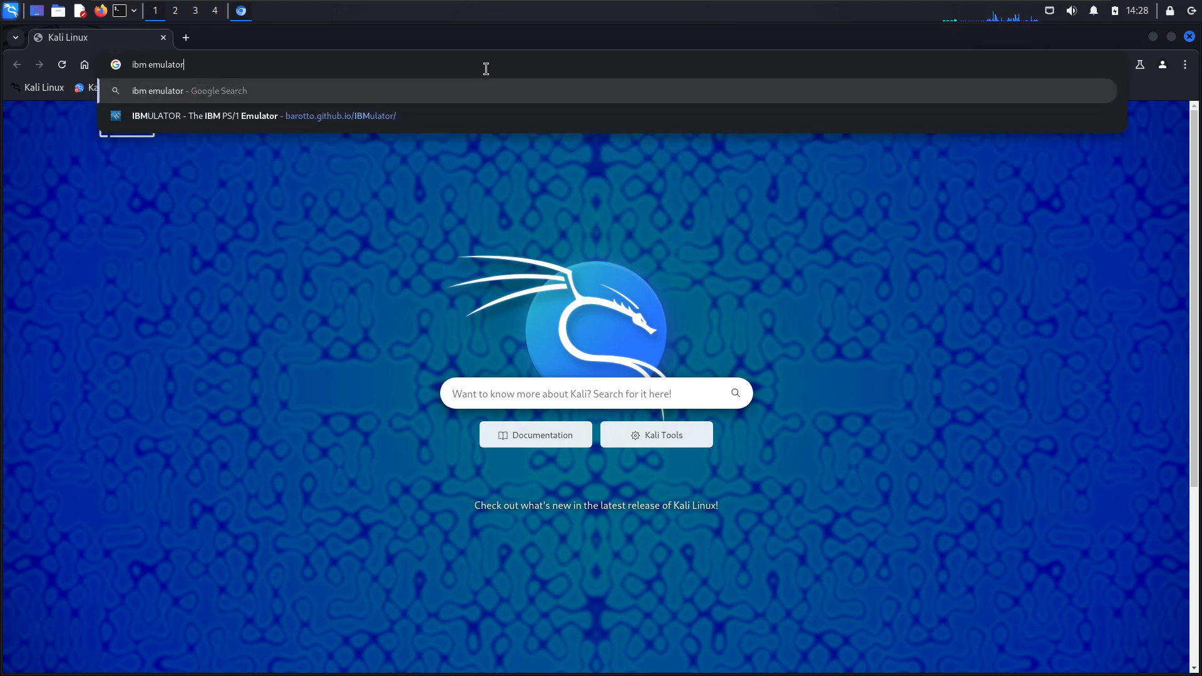
pyautogui.press('Return')
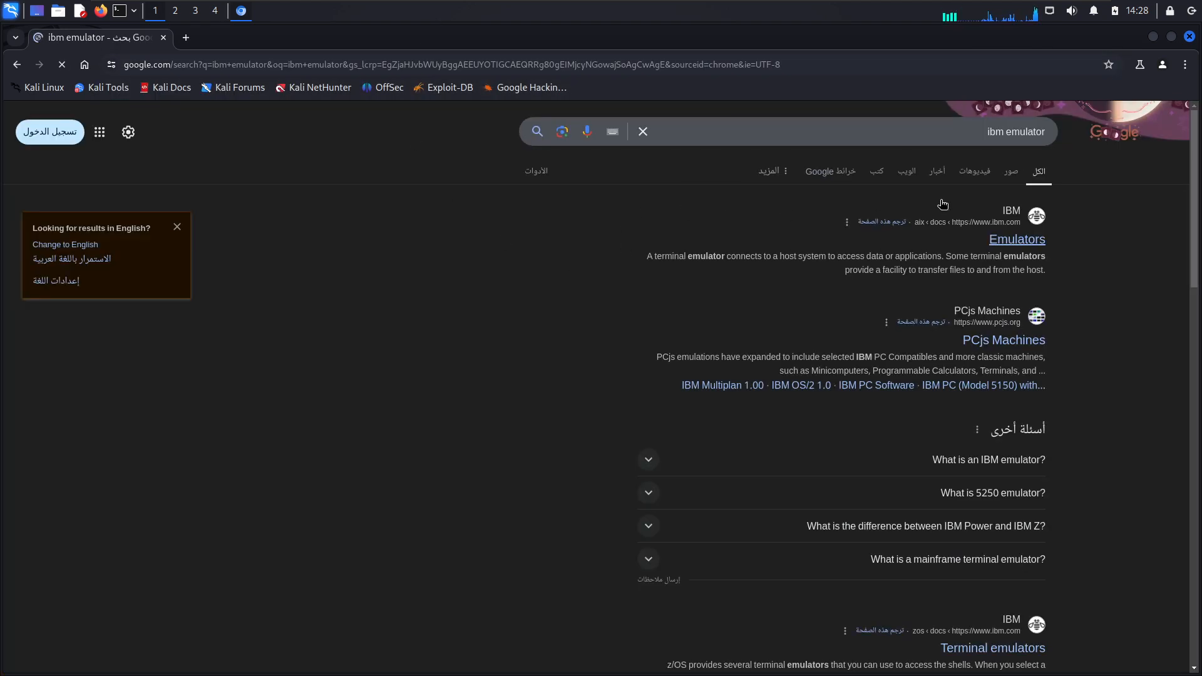
pyautogui.click(67, 251)
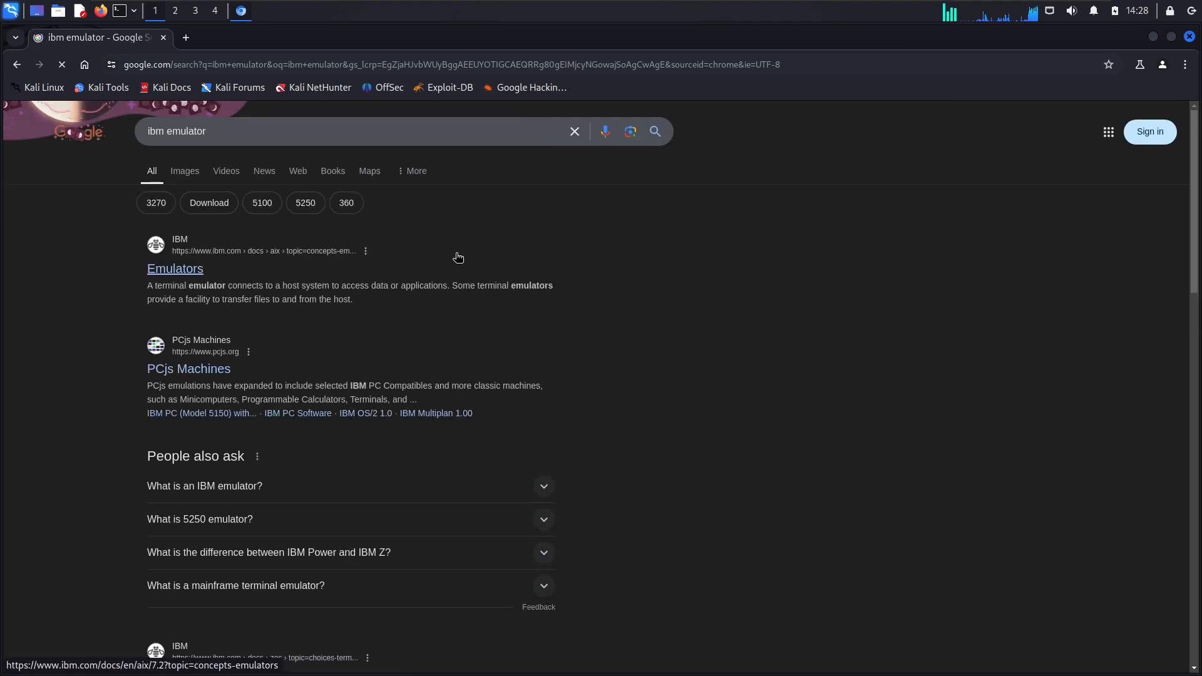
# - Open the "IBMULATOR - The IBM PS/1 Emulator" search result on GitHub Pages
pyautogui.scroll(-5, 734, 426)
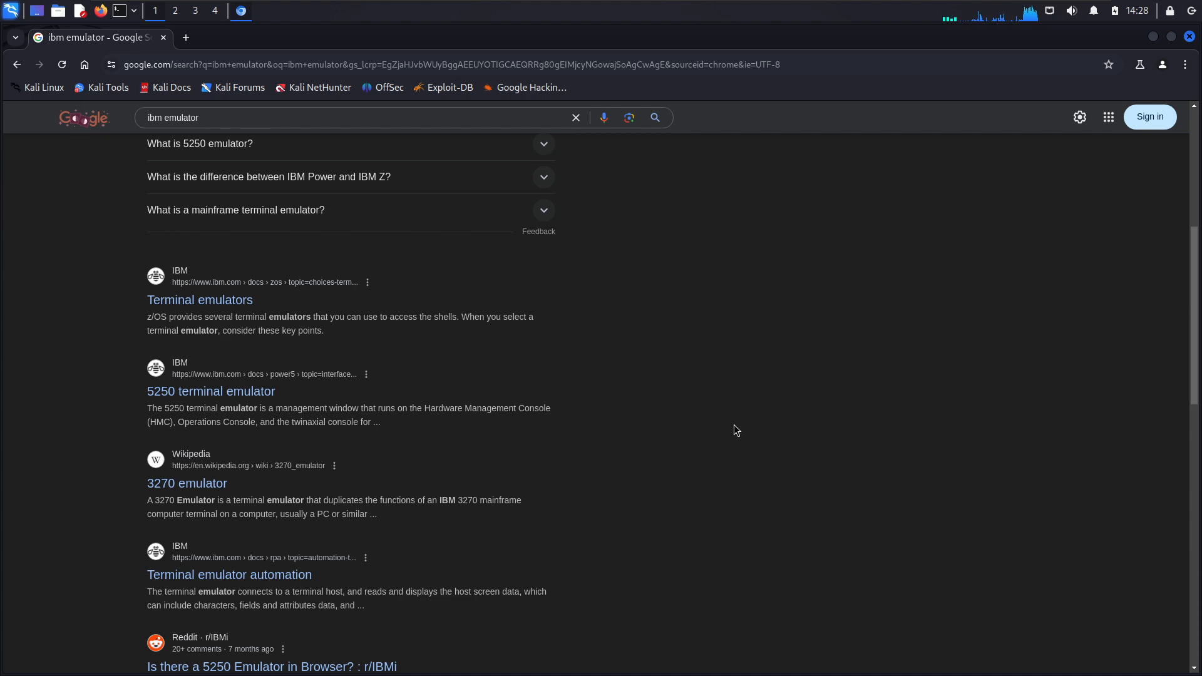
pyautogui.scroll(-5, 734, 435)
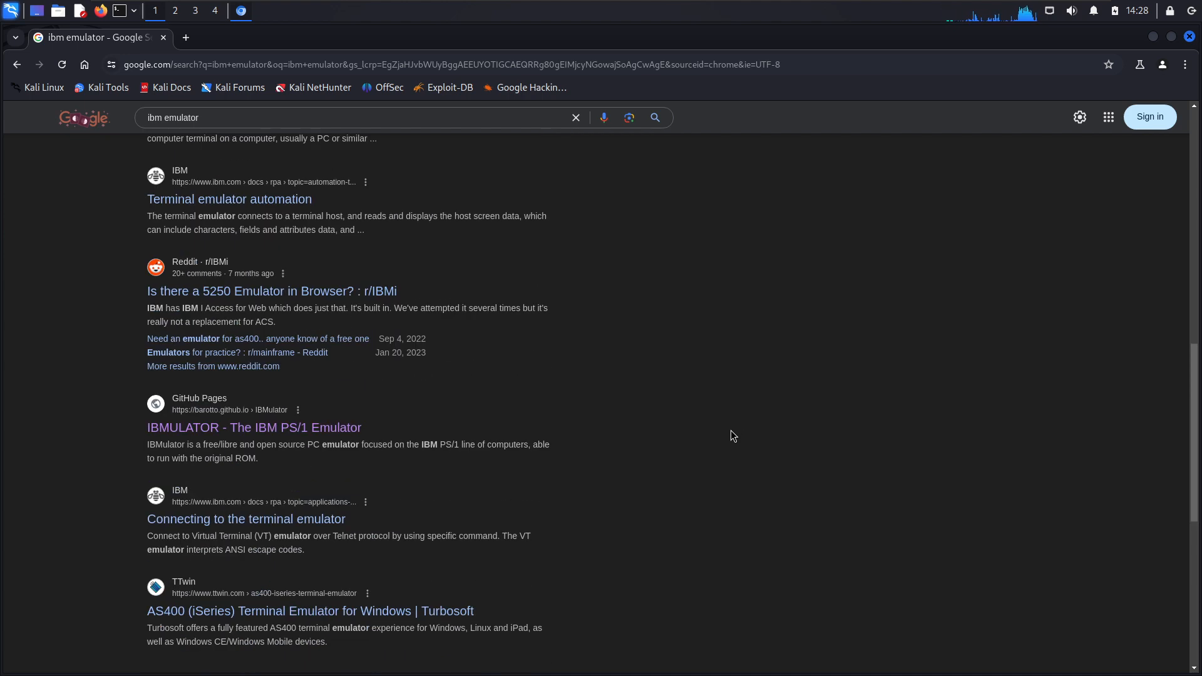
pyautogui.scroll(-3, 731, 430)
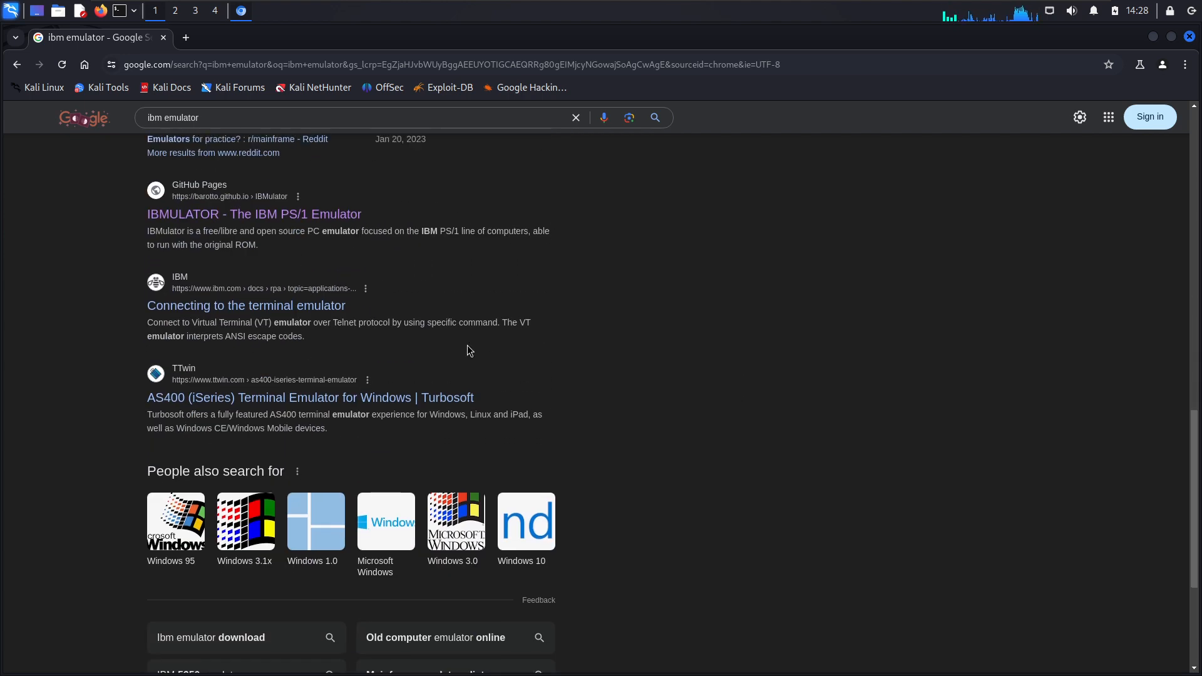
pyautogui.scroll(2, 467, 348)
pyautogui.click(213, 354)
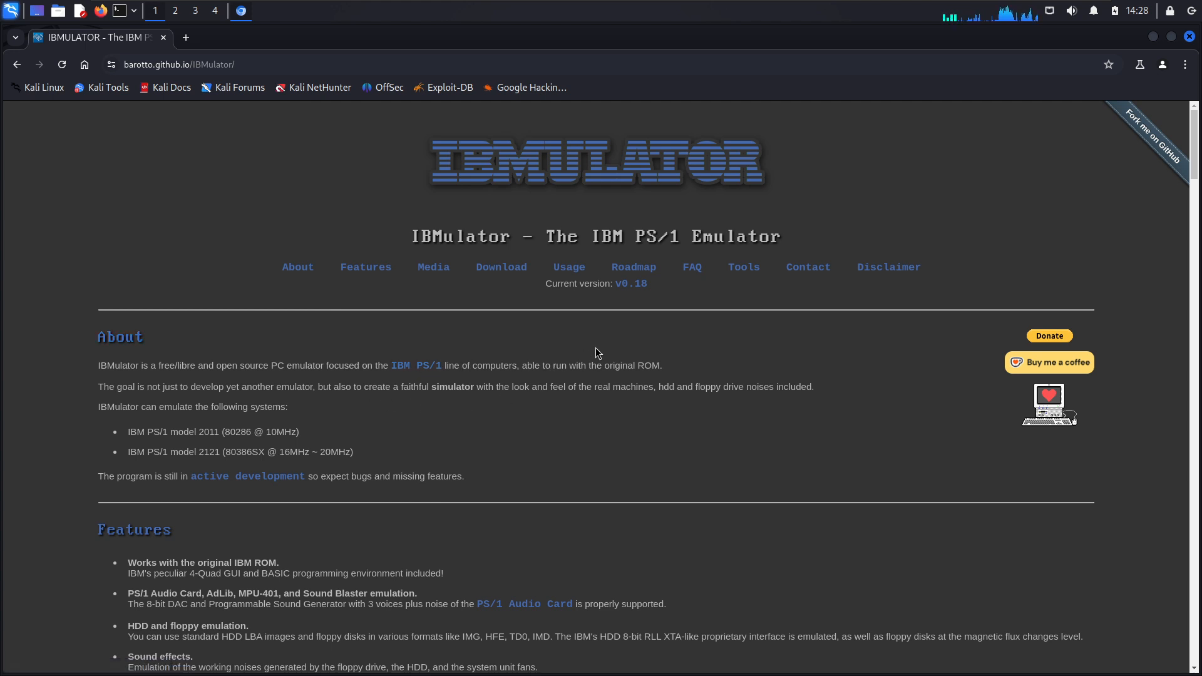
# - Go from the IBMulator Download section to the master branch on GitHub and open the project's releases
pyautogui.scroll(-2, 569, 447)
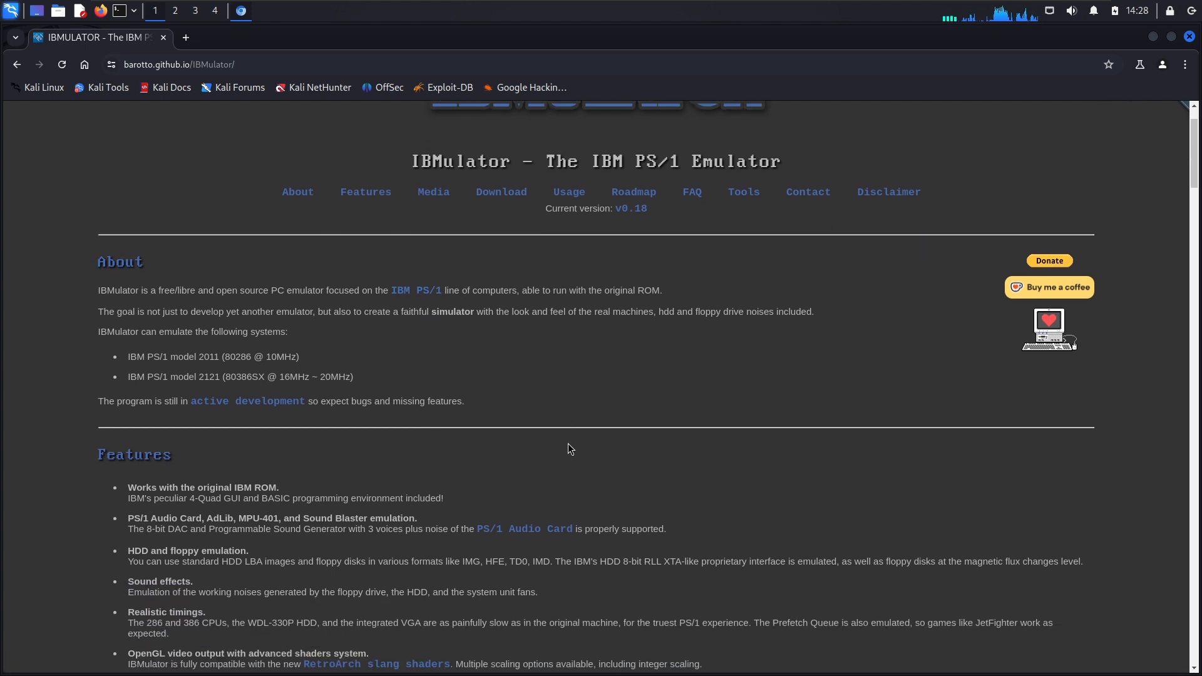
pyautogui.scroll(-3, 558, 432)
pyautogui.scroll(5, 559, 438)
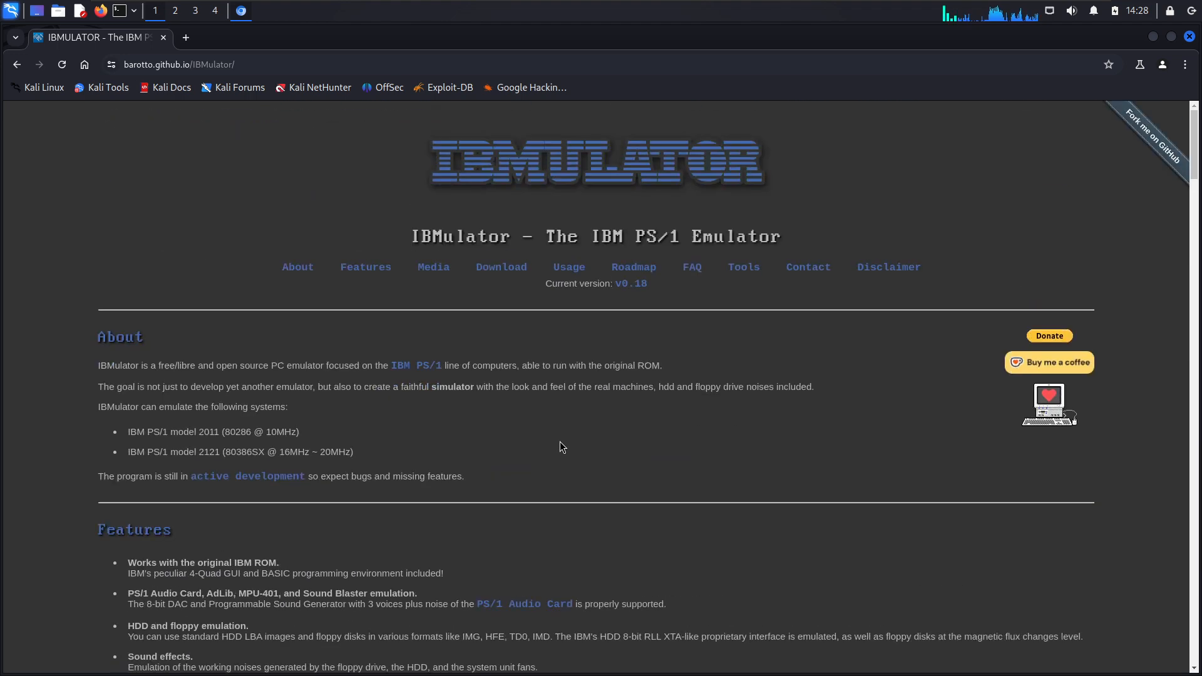
pyautogui.click(504, 268)
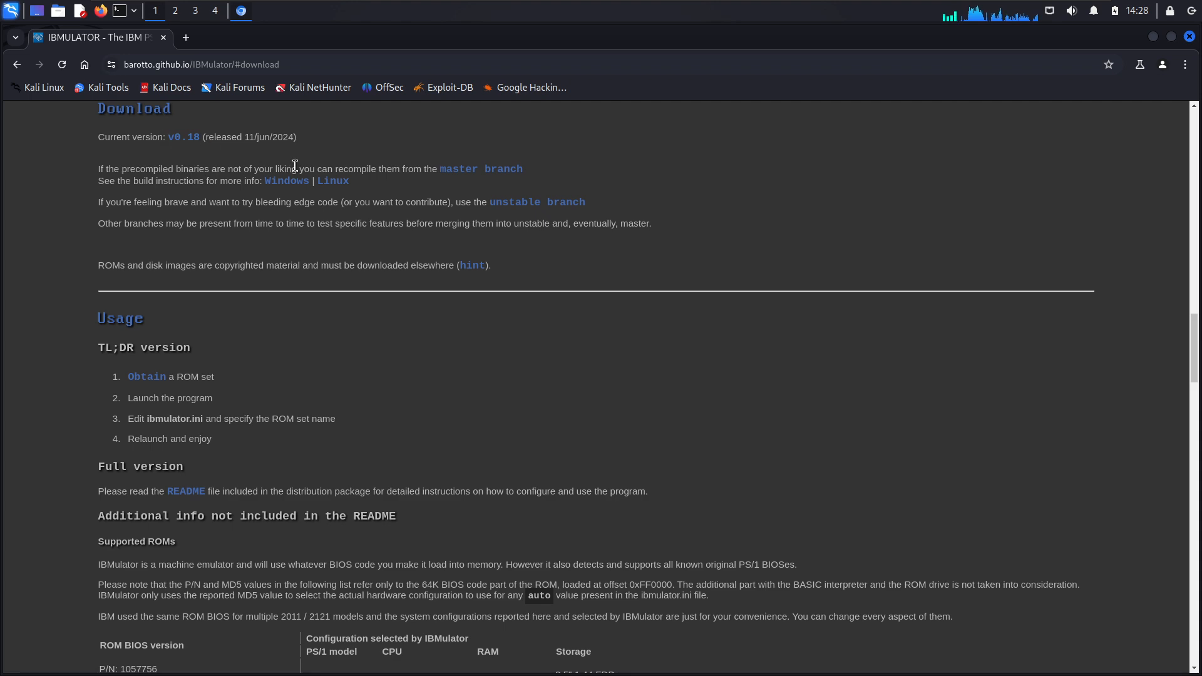
pyautogui.click(492, 167)
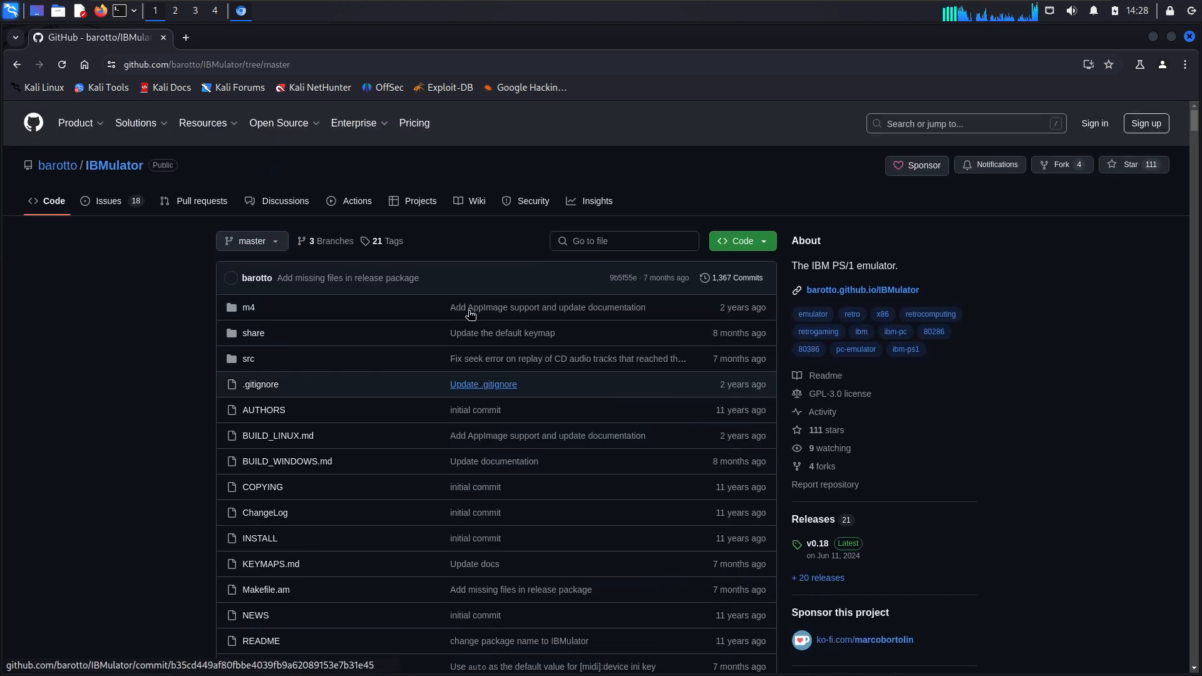
pyautogui.click(829, 525)
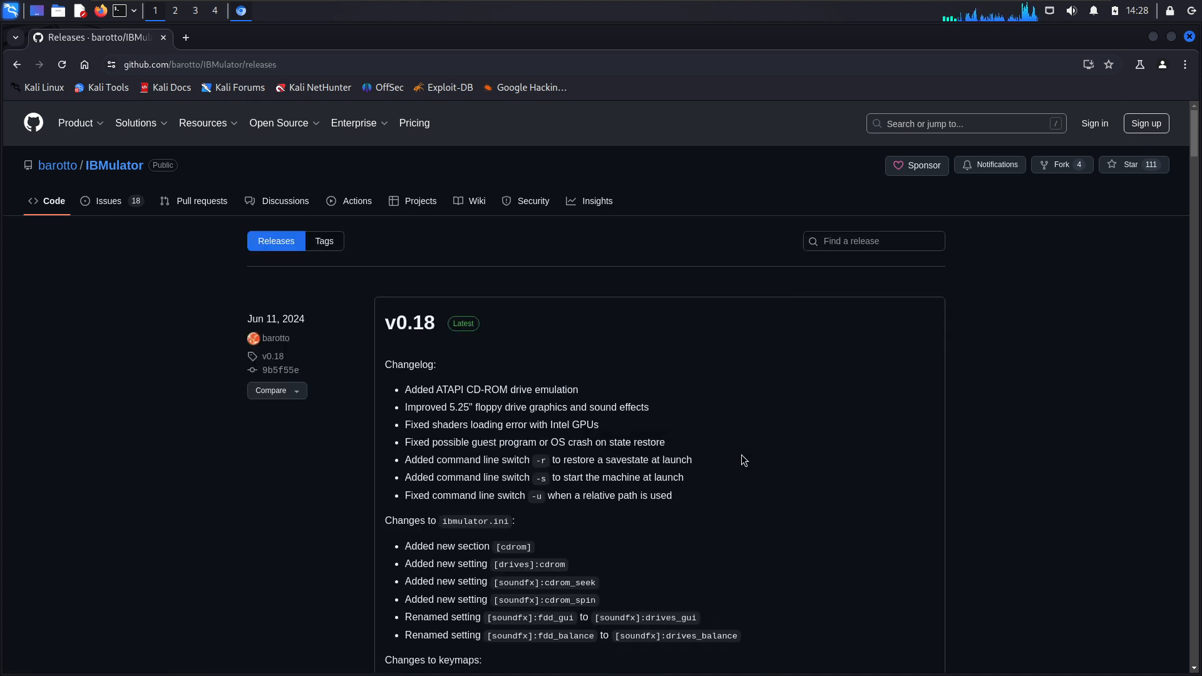
# - Download ibmulator-0.18-linux.x86_64.tar.gz from the assets of release v0.18
pyautogui.scroll(-10, 900, 474)
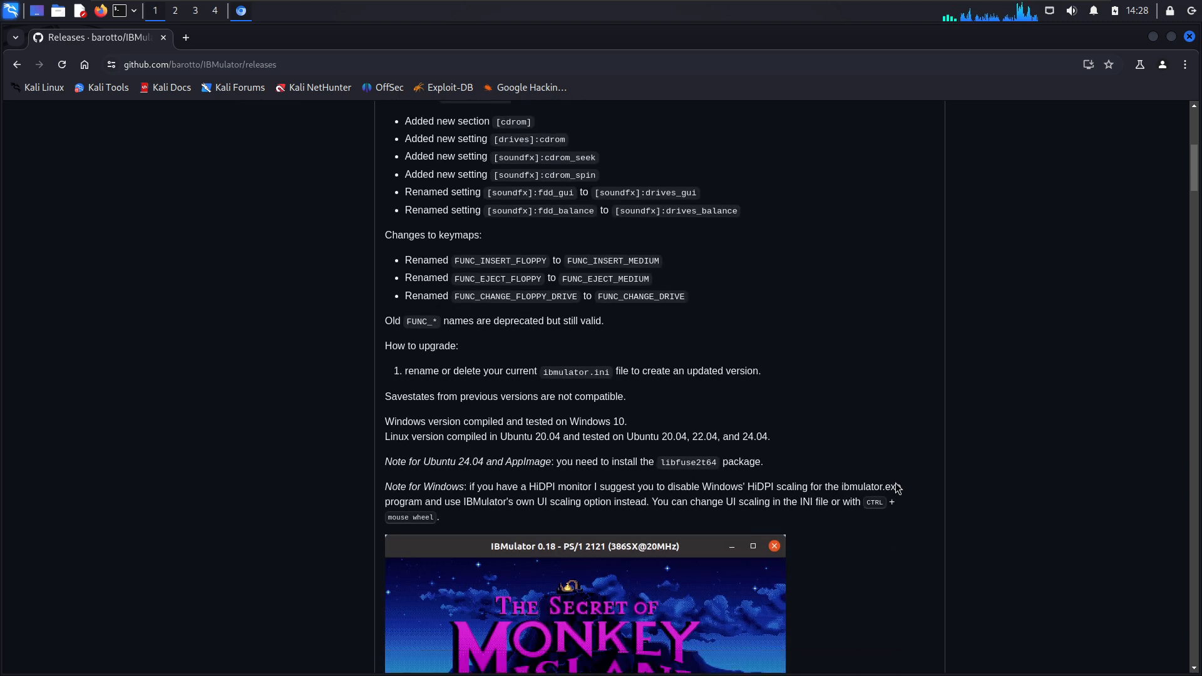
pyautogui.scroll(-3, 895, 492)
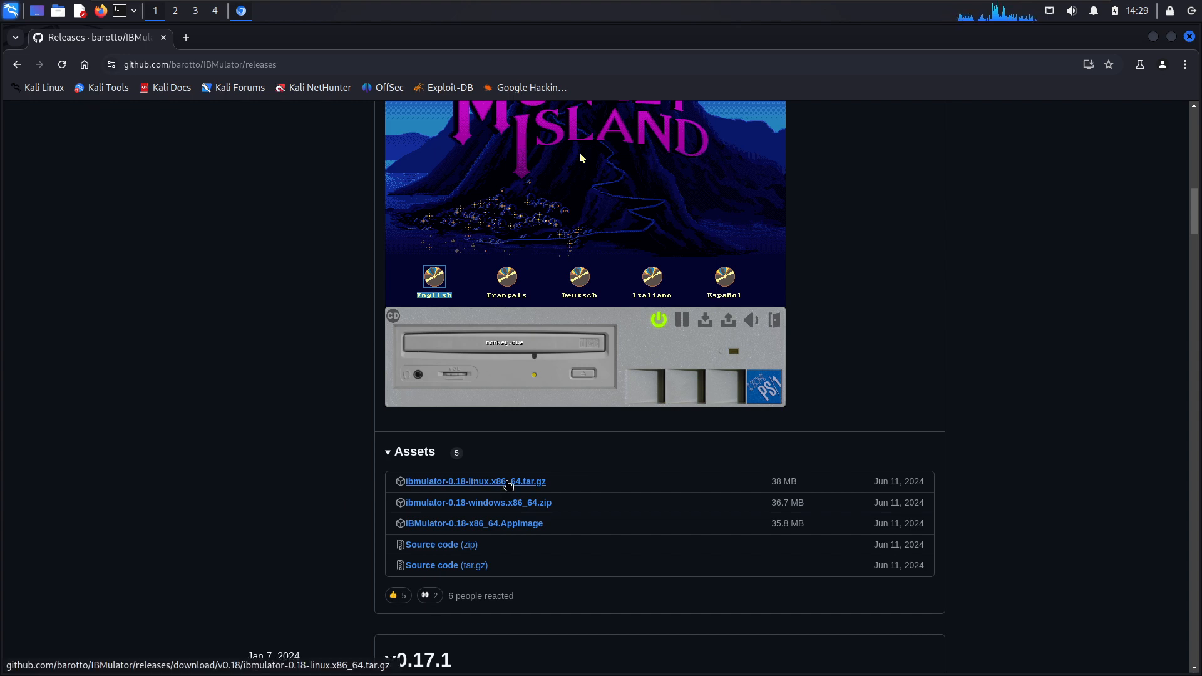
pyautogui.click(507, 483)
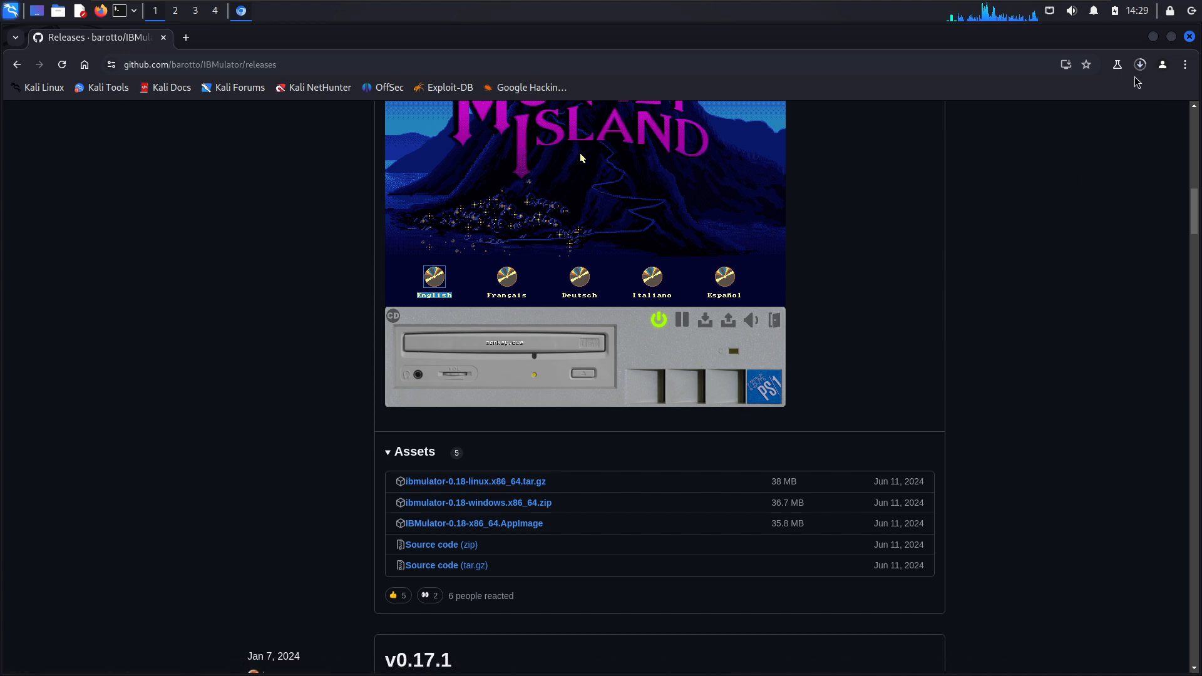
# - Start a tmux session in a new terminal and check the archive's download in the browser
pyautogui.click(120, 13)
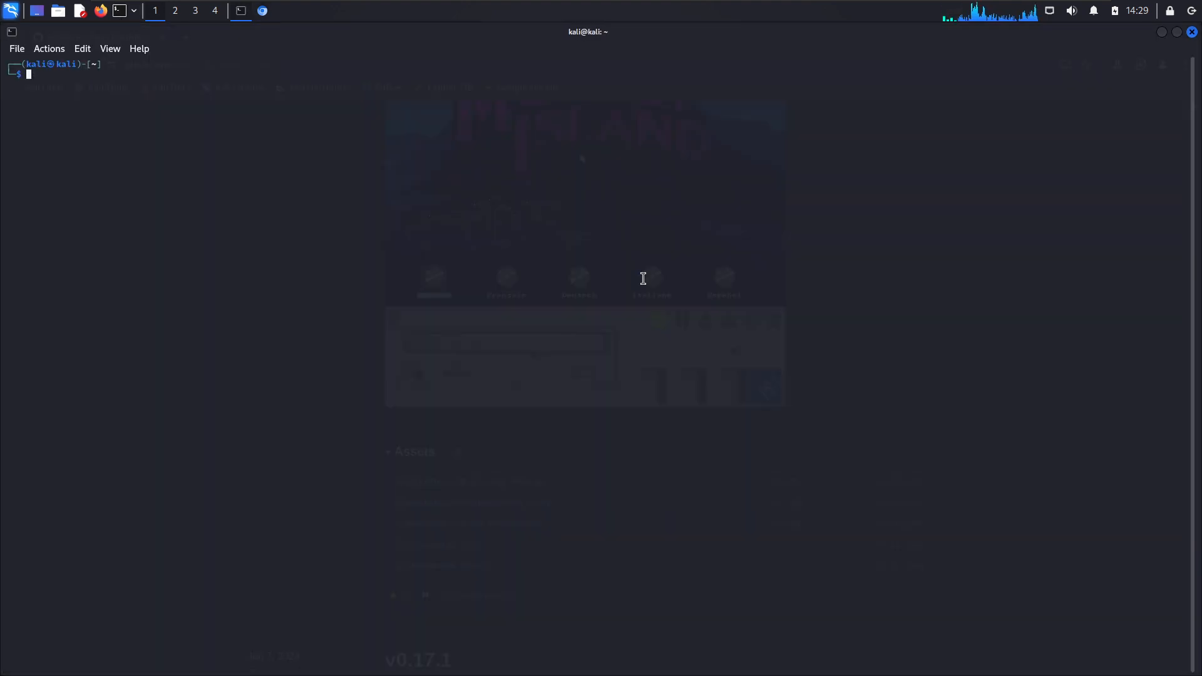
pyautogui.write('tmux')
pyautogui.press('Return')
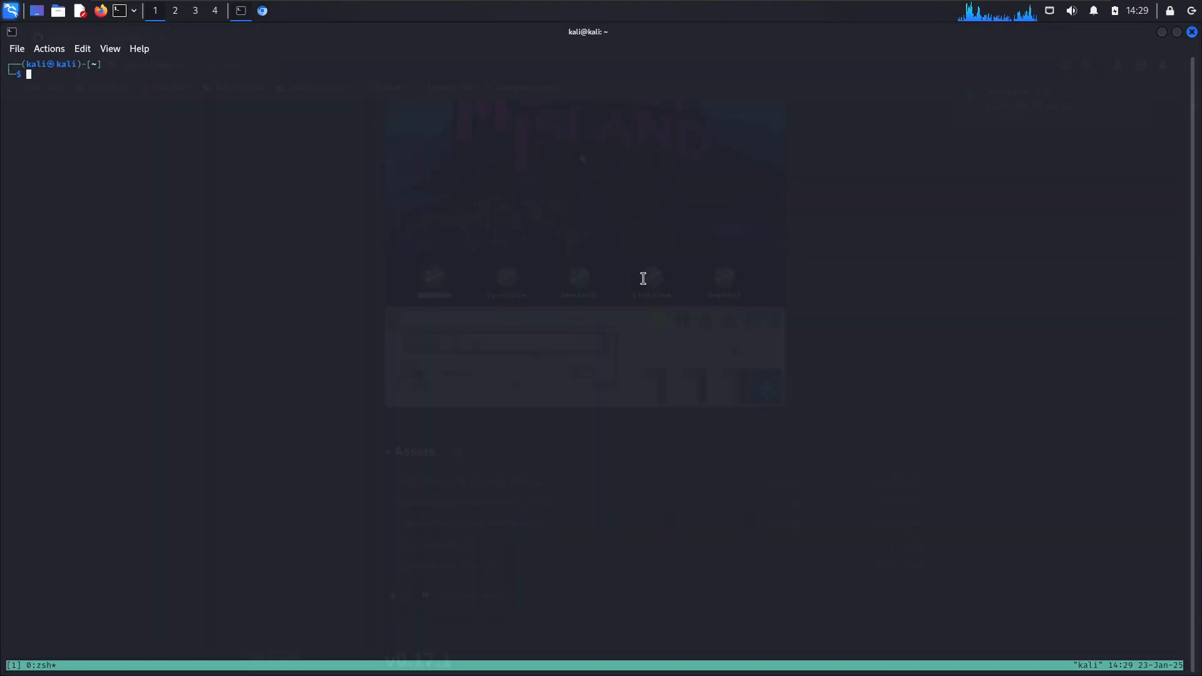
pyautogui.hotkey('alt', 'Tab')
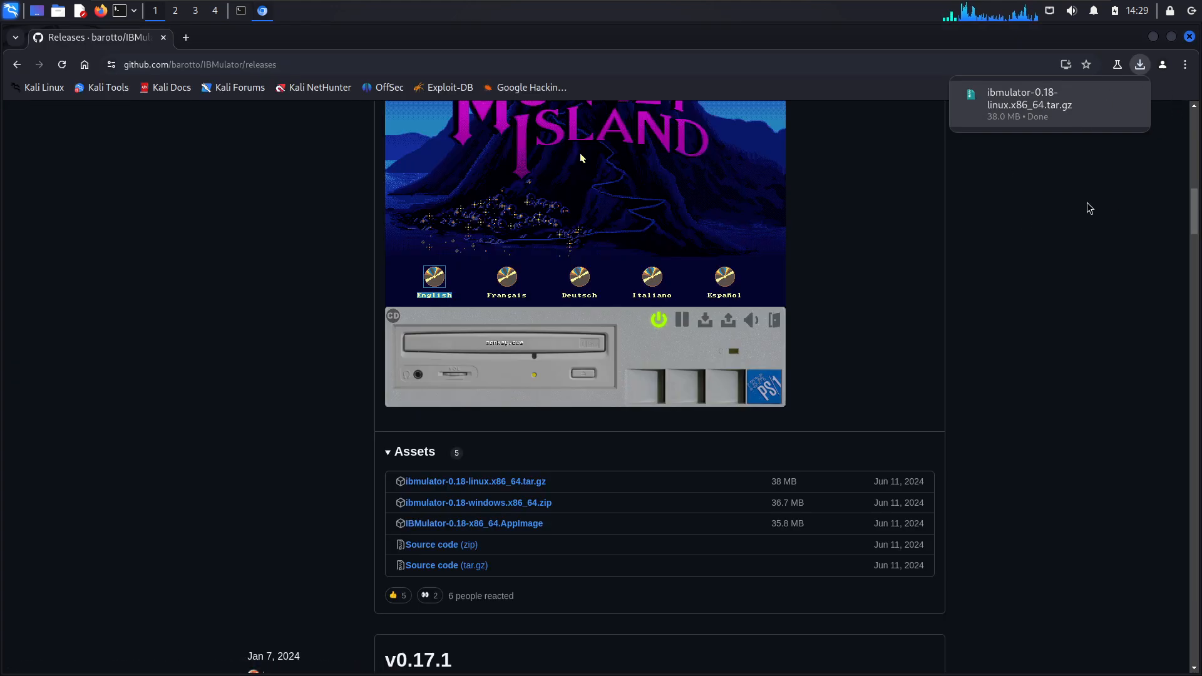
pyautogui.hotkey('alt', 'Tab')
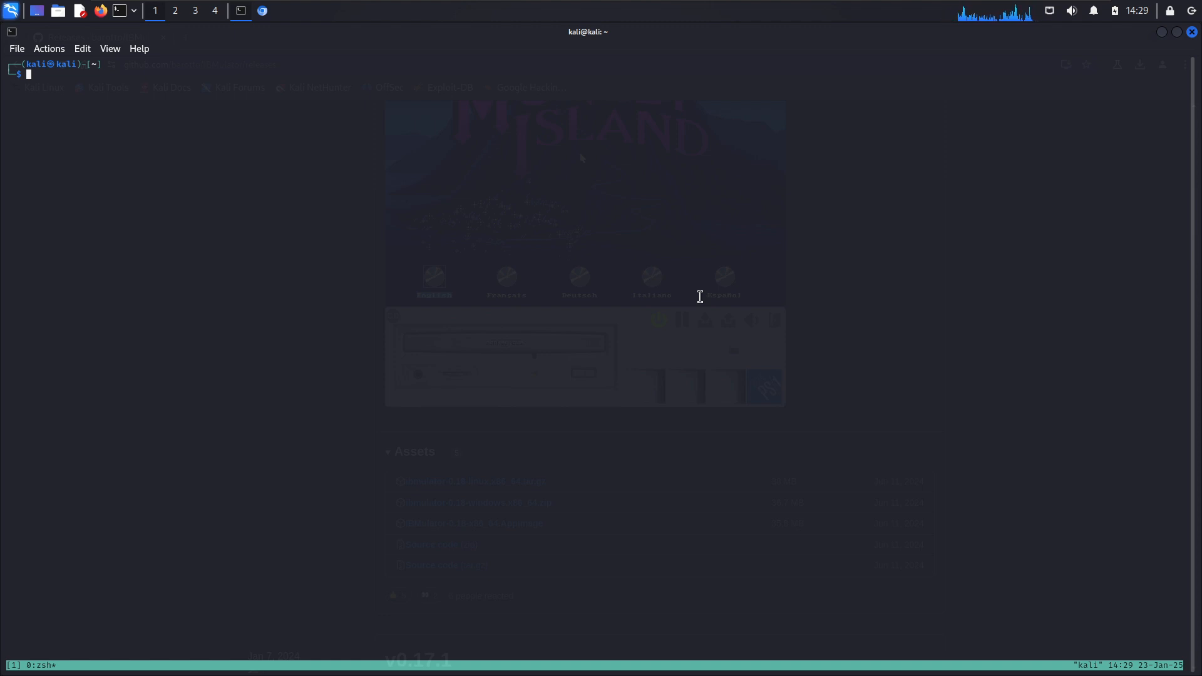
# - Change to the Downloads directory and move ibmulator-0.18-linux.x86_64.tar.gz to ../projects
pyautogui.write('cd Downloads')
pyautogui.press('Return')
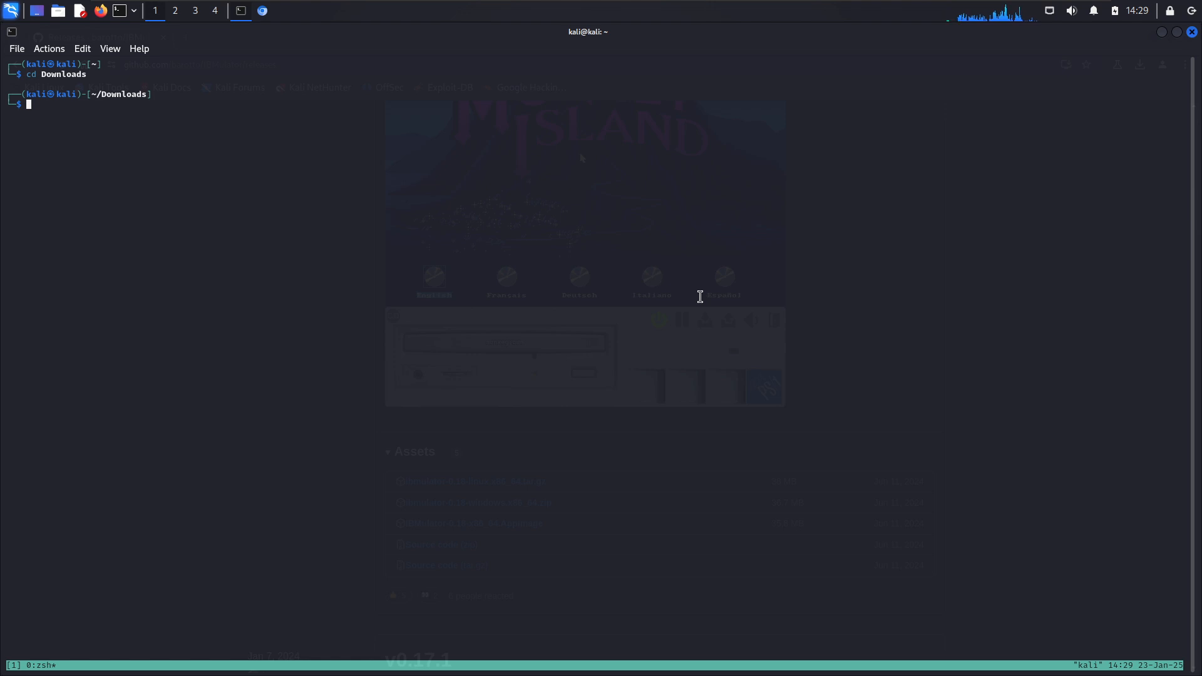
pyautogui.write('mv')
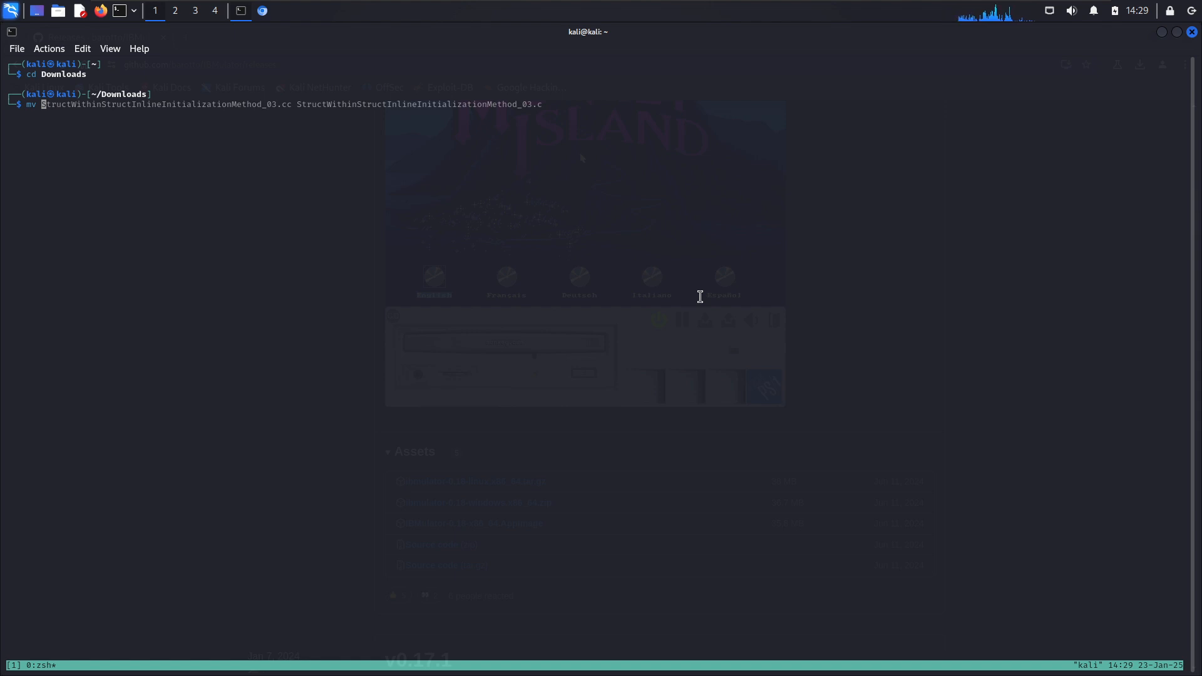
pyautogui.hotkey('alt', 'Tab')
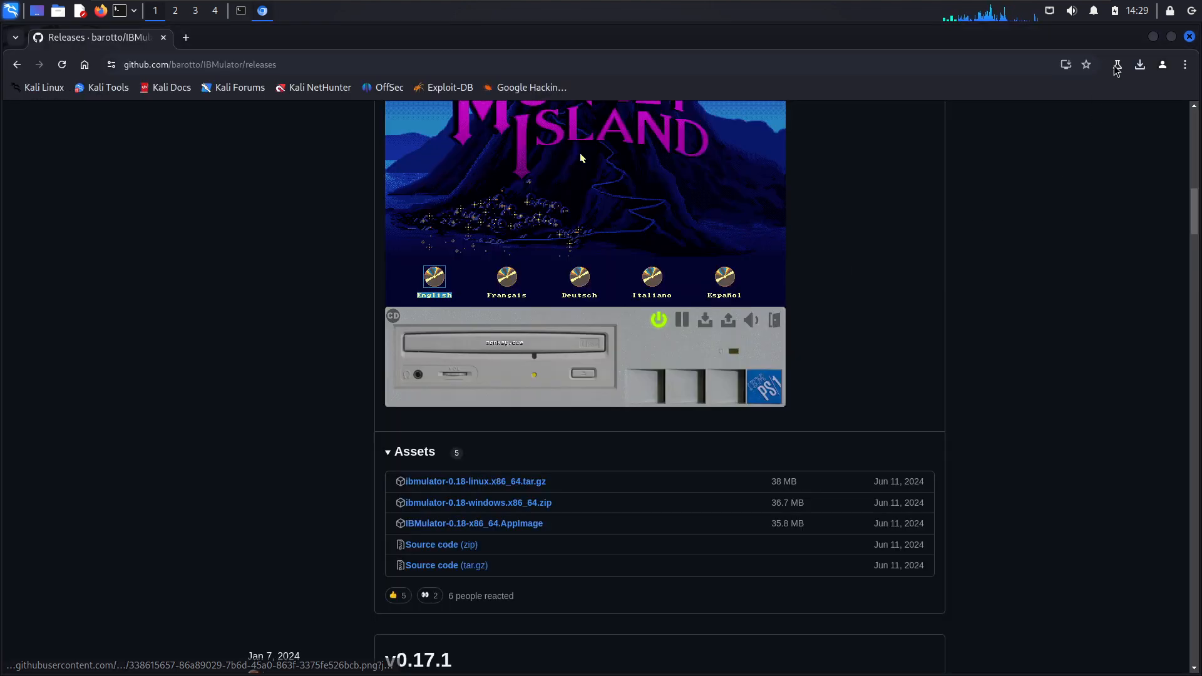
pyautogui.click(1141, 64)
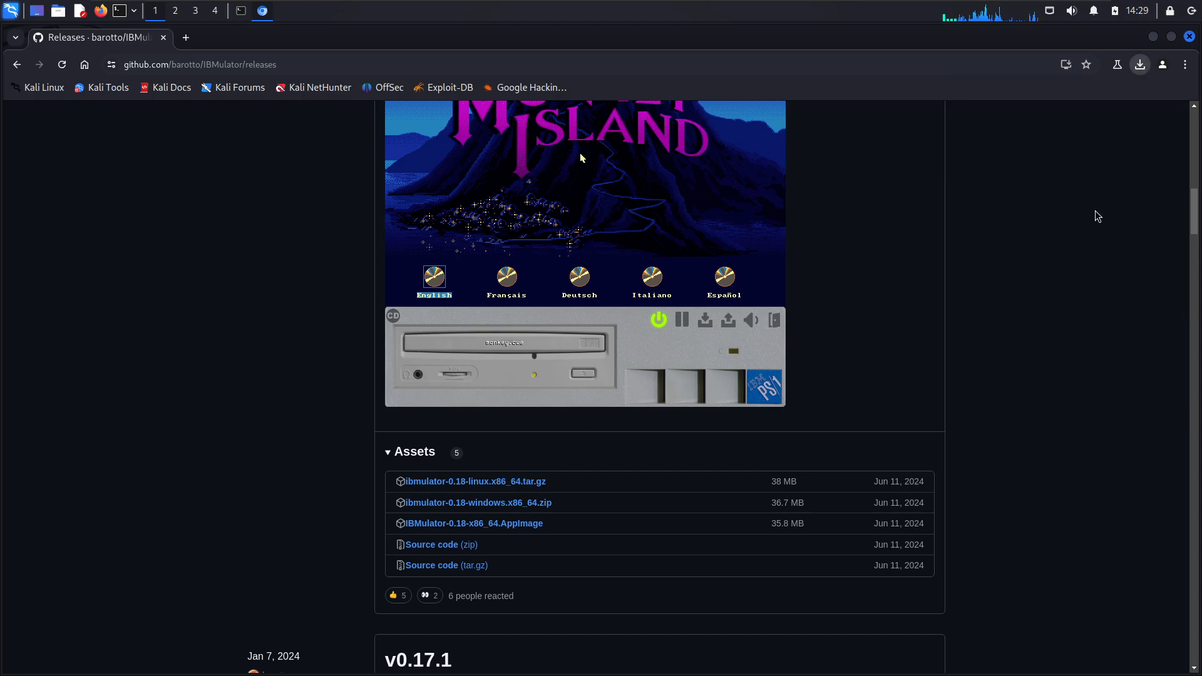
pyautogui.hotkey('alt', 'Tab')
pyautogui.hotkey('ctrl', 'k')
pyautogui.write('ib')
pyautogui.press('Tab')
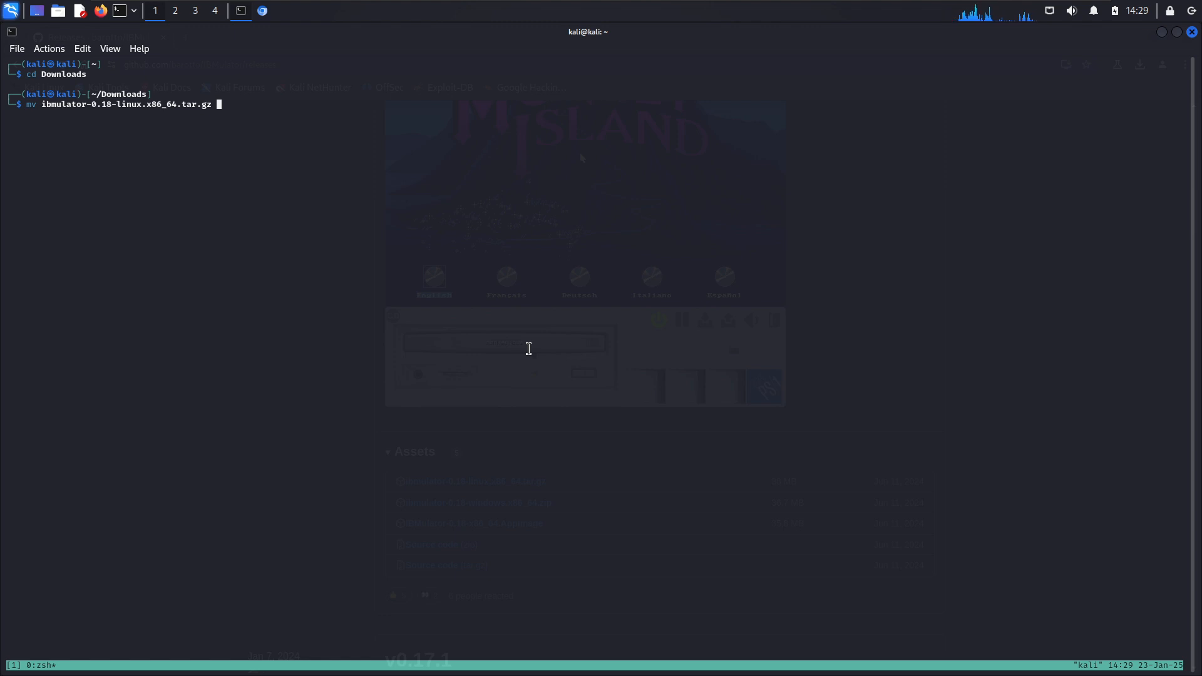
pyautogui.write('../pr')
pyautogui.press('Tab')
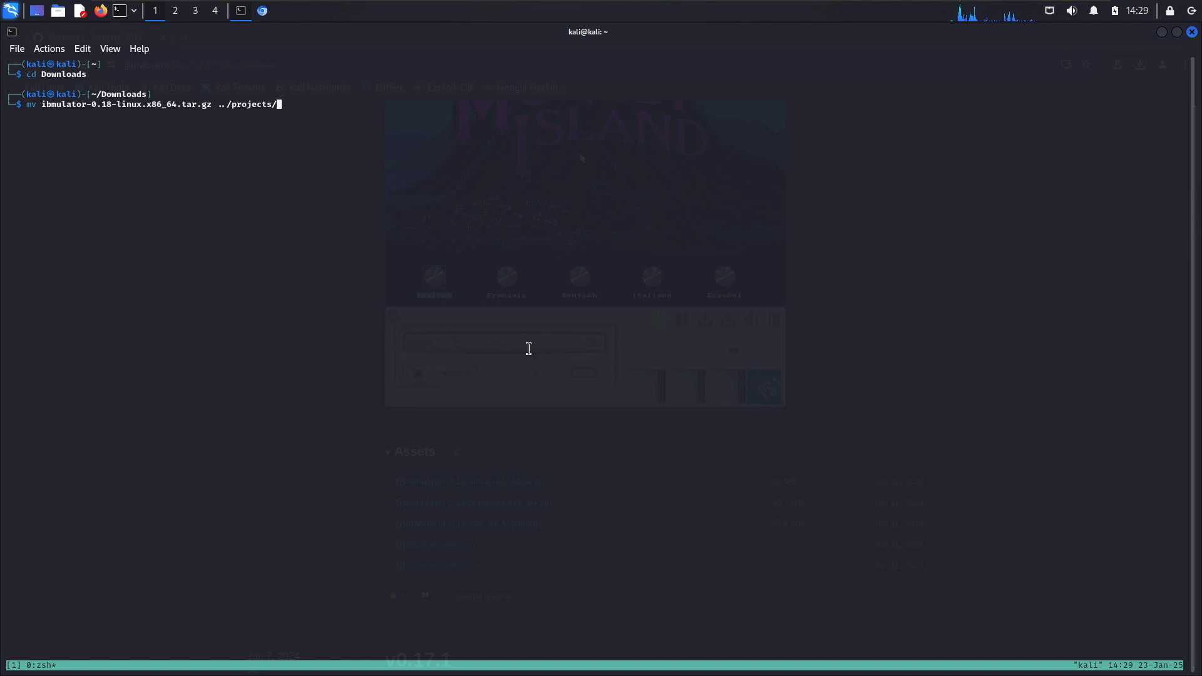
pyautogui.press('Return')
# - Change to the ../projects directory and list its contents
pyautogui.write('cd ')
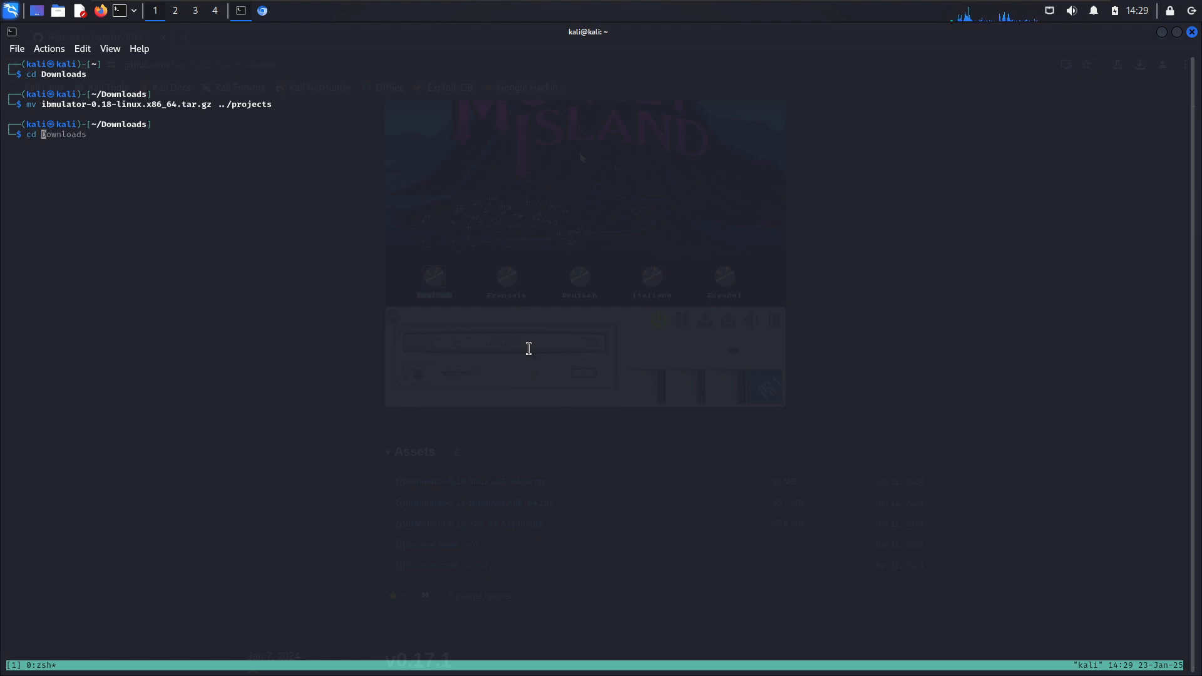
pyautogui.write('../projects')
pyautogui.press('Return')
pyautogui.write('ls')
pyautogui.press('Return')
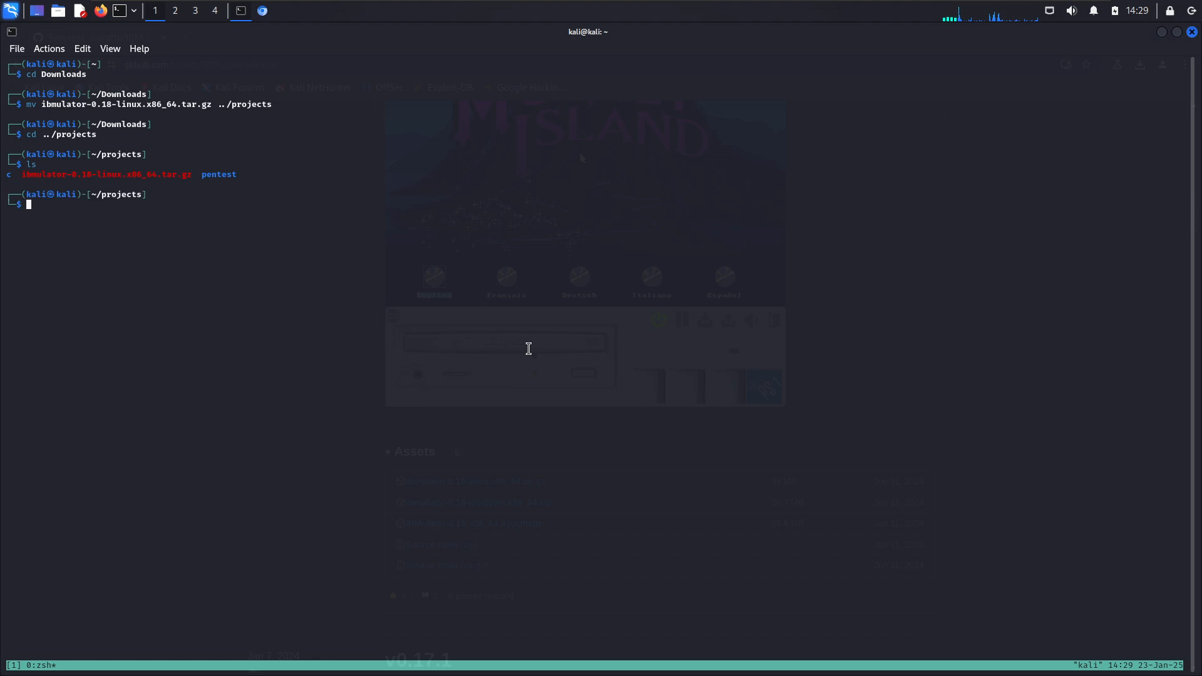
# - Create a directory named Assembly and move ibmulator-0.18-linux.x86_64.tar.gz into it
pyautogui.write('mkdir Assembly')
pyautogui.press('Return')
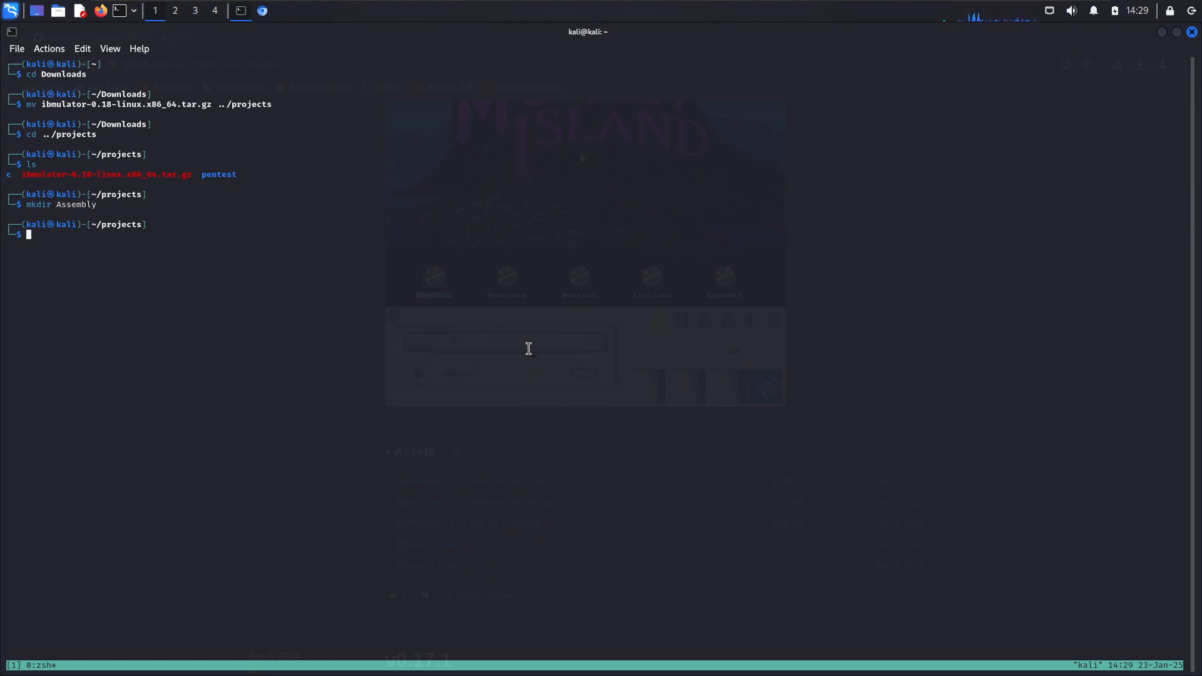
pyautogui.write('mv ib')
pyautogui.press('Tab')
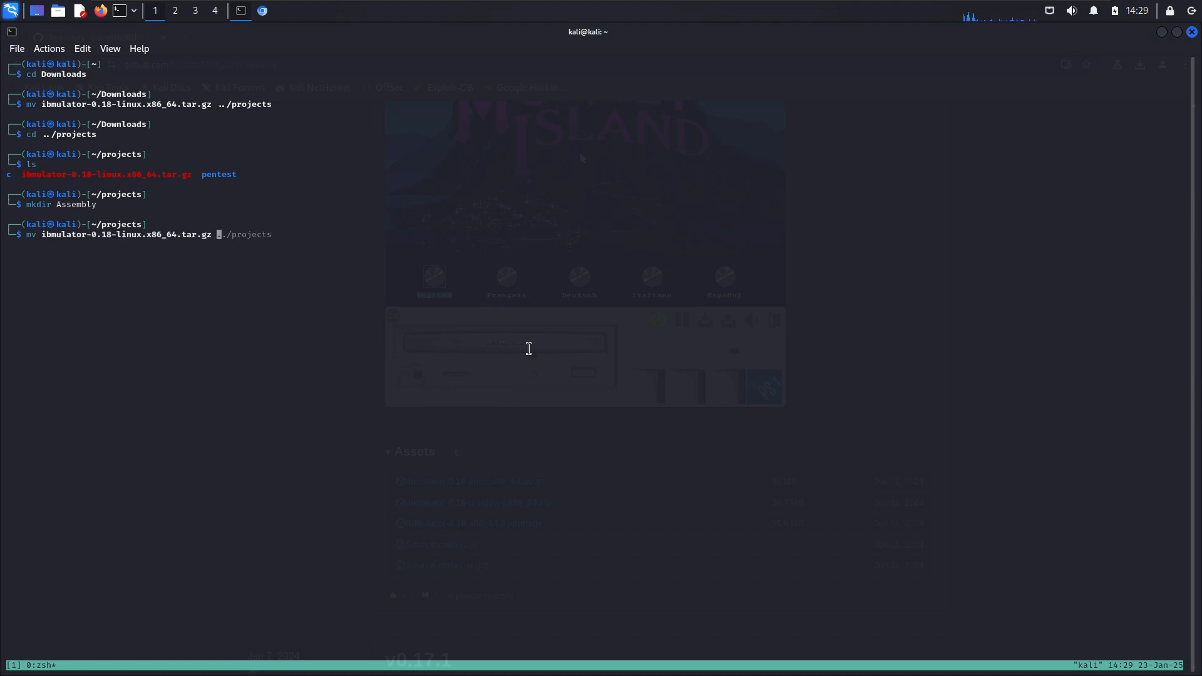
pyautogui.write('As')
pyautogui.press('Tab')
pyautogui.press('Return')
# - Change to the Assembly directory in the terminal
pyautogui.write('cd As')
pyautogui.press('Tab')
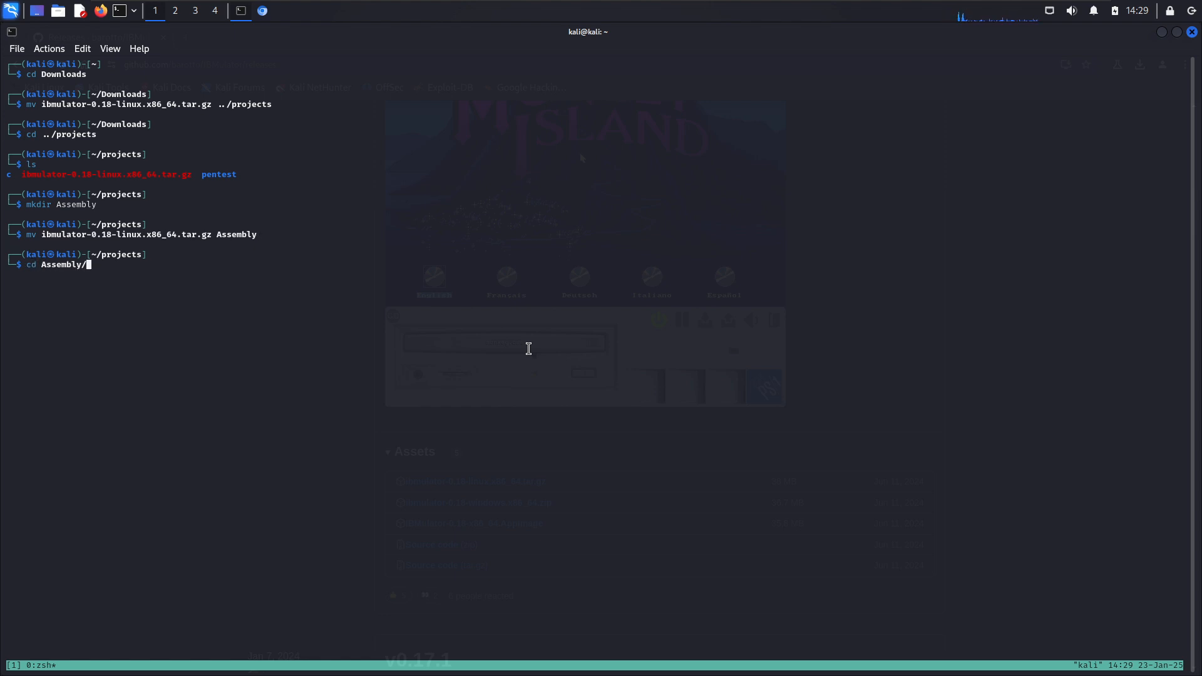
pyautogui.press('Return')
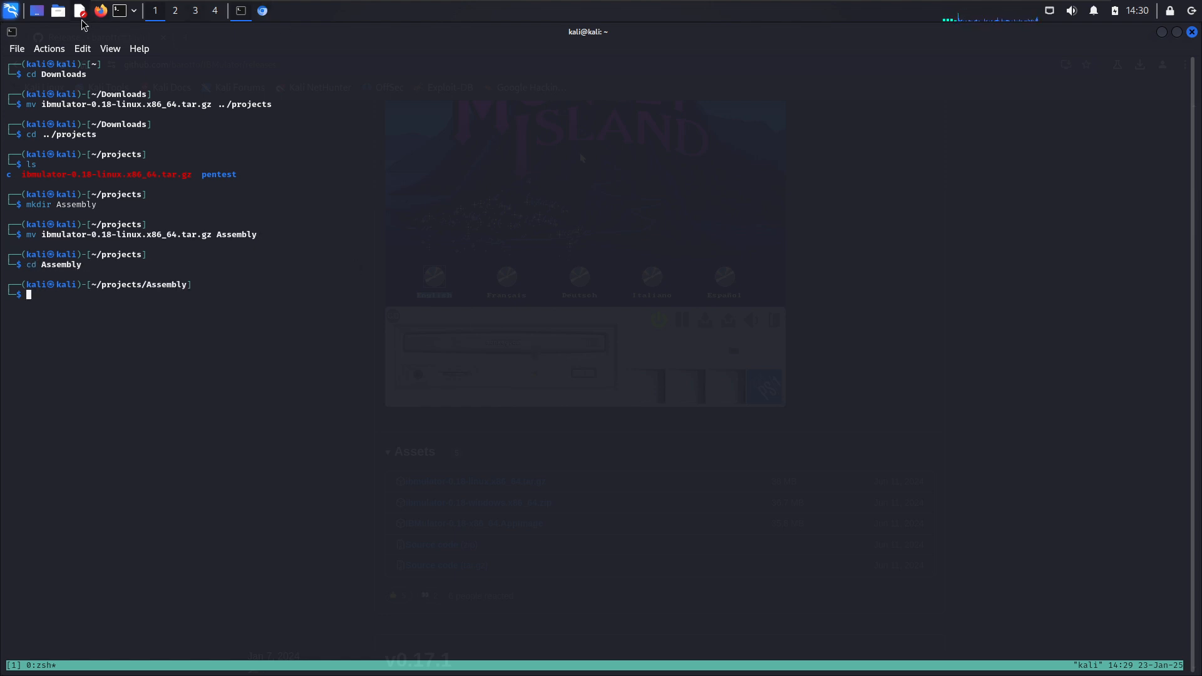
# - Open the projects/Assembly folder in the file manager and extract ibmulator-0.18-linux.x86_64.tar.gz there
pyautogui.click(57, 11)
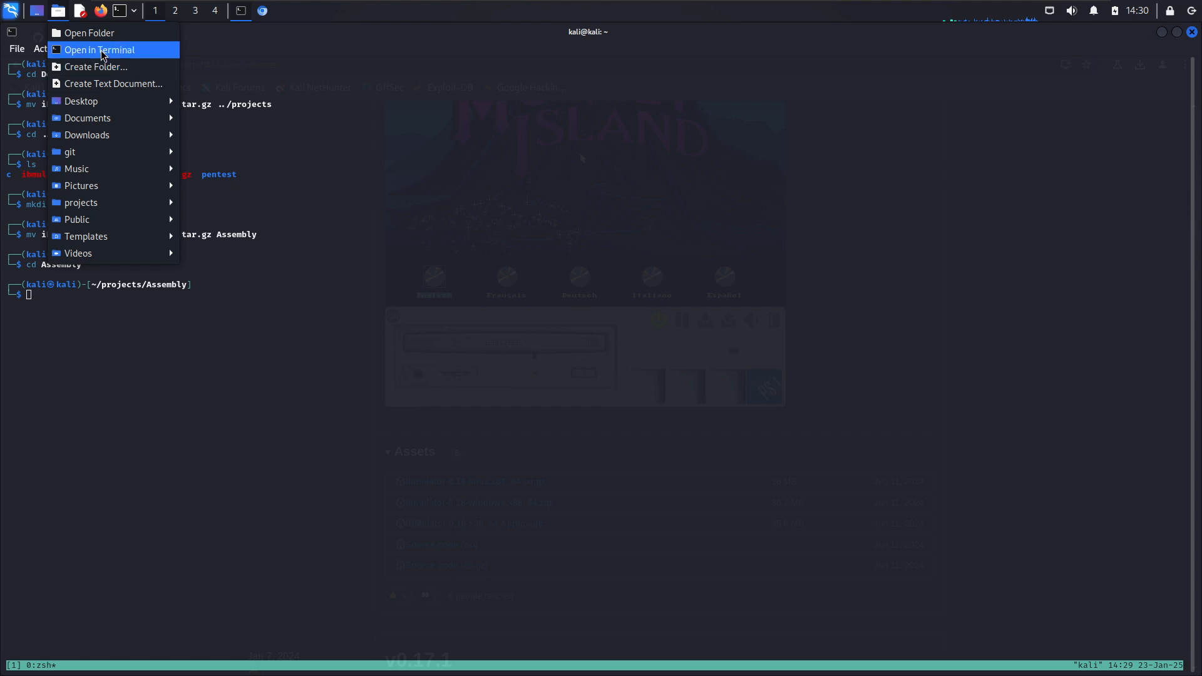
pyautogui.click(100, 33)
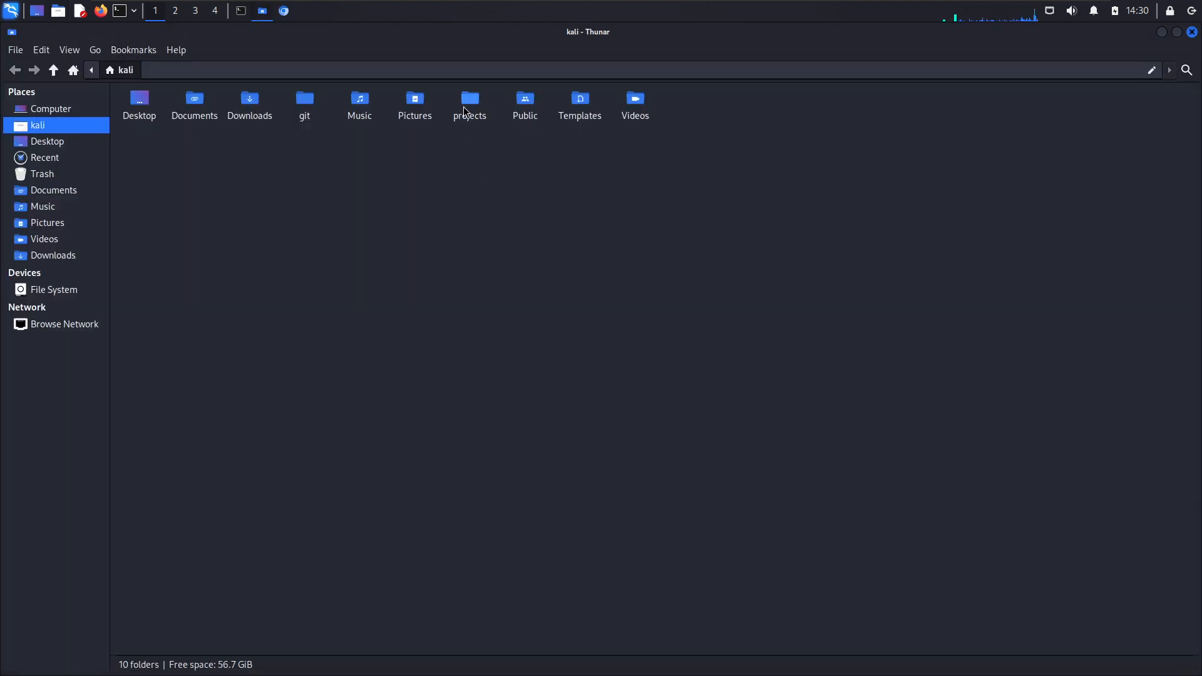
pyautogui.doubleClick(464, 107)
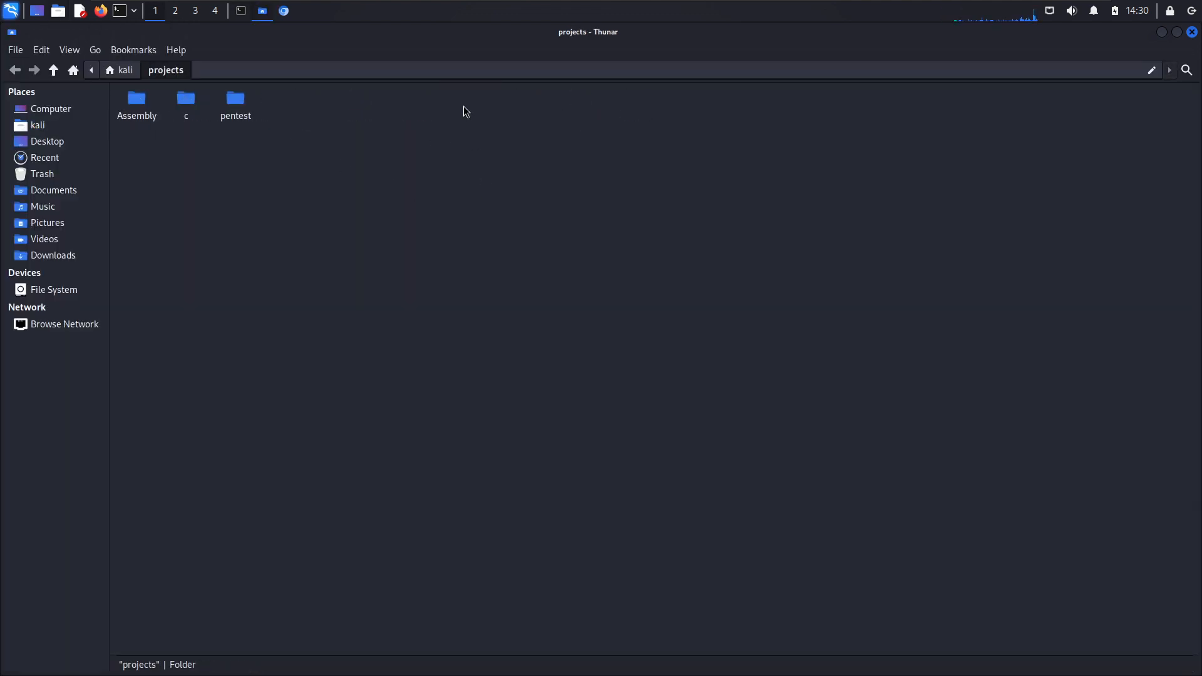
pyautogui.doubleClick(152, 99)
pyautogui.click(141, 117)
pyautogui.rightClick(143, 119)
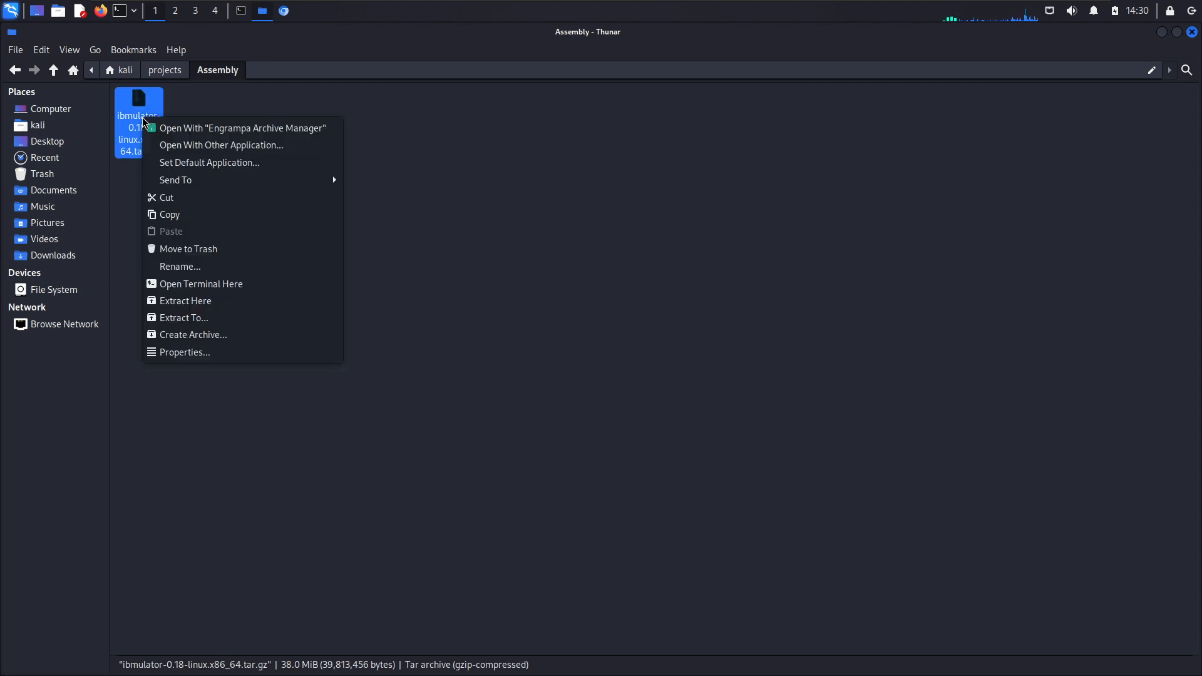
pyautogui.click(204, 303)
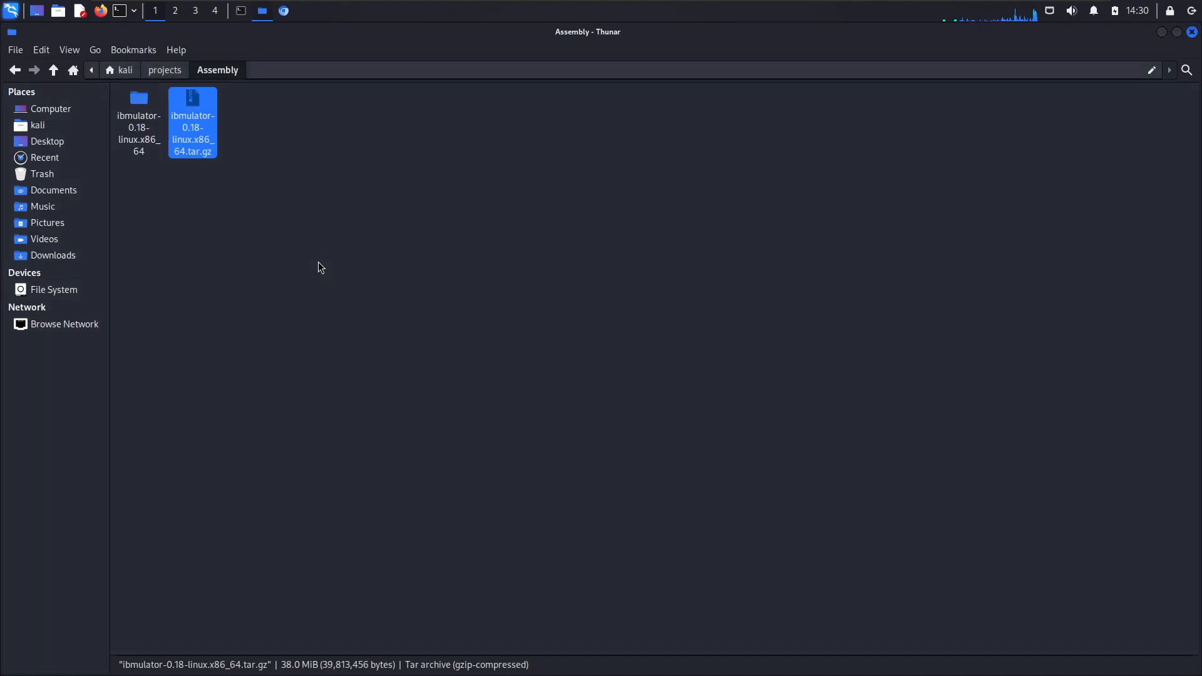
# - Open README.md from the extracted ibmulator-0.18-linux.x86_64 folder and read through to its Installation section
pyautogui.doubleClick(124, 119)
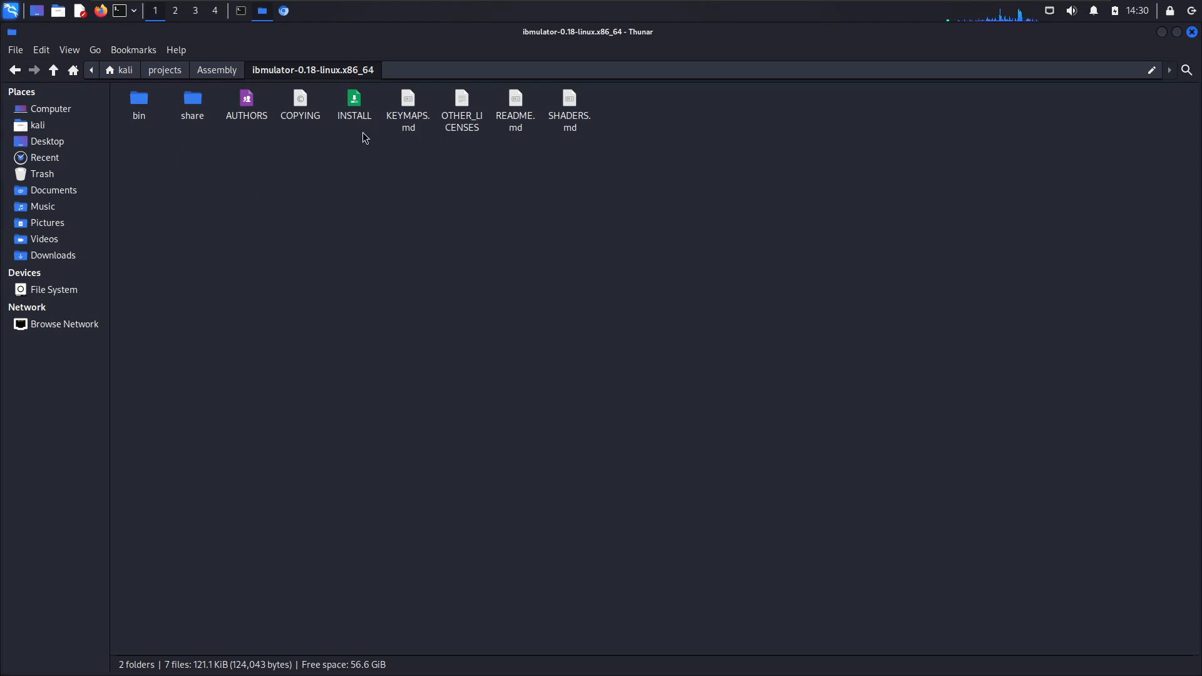
pyautogui.click(515, 113)
pyautogui.doubleClick(514, 113)
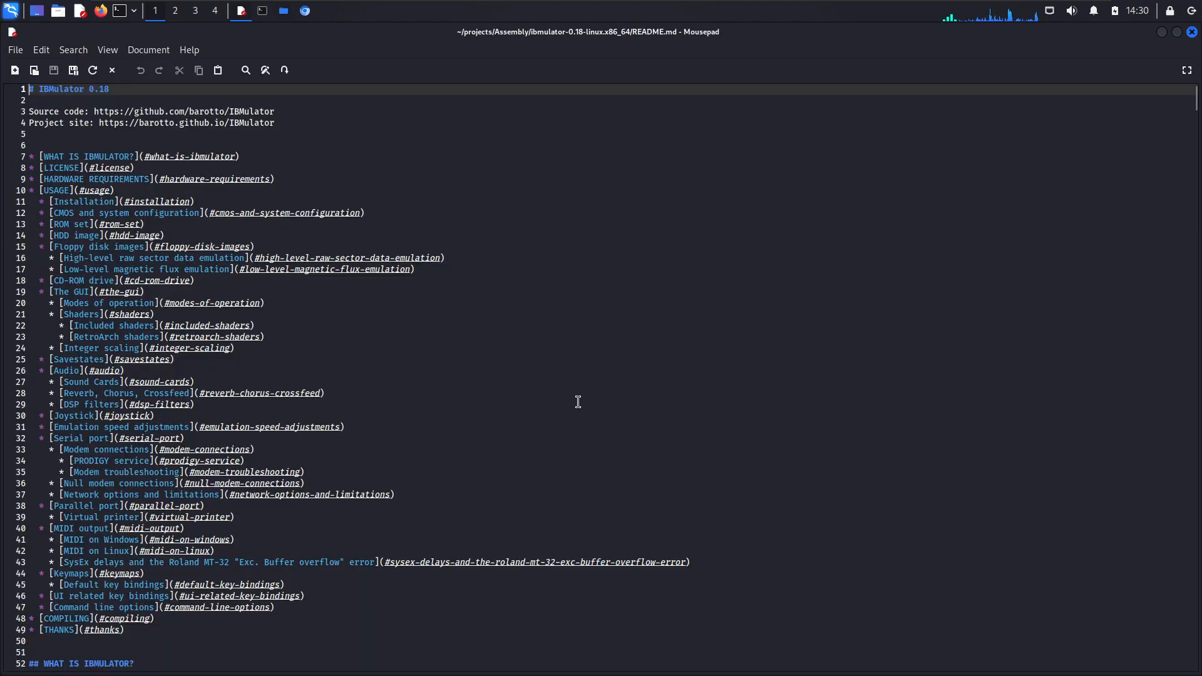
pyautogui.scroll(-10, 535, 375)
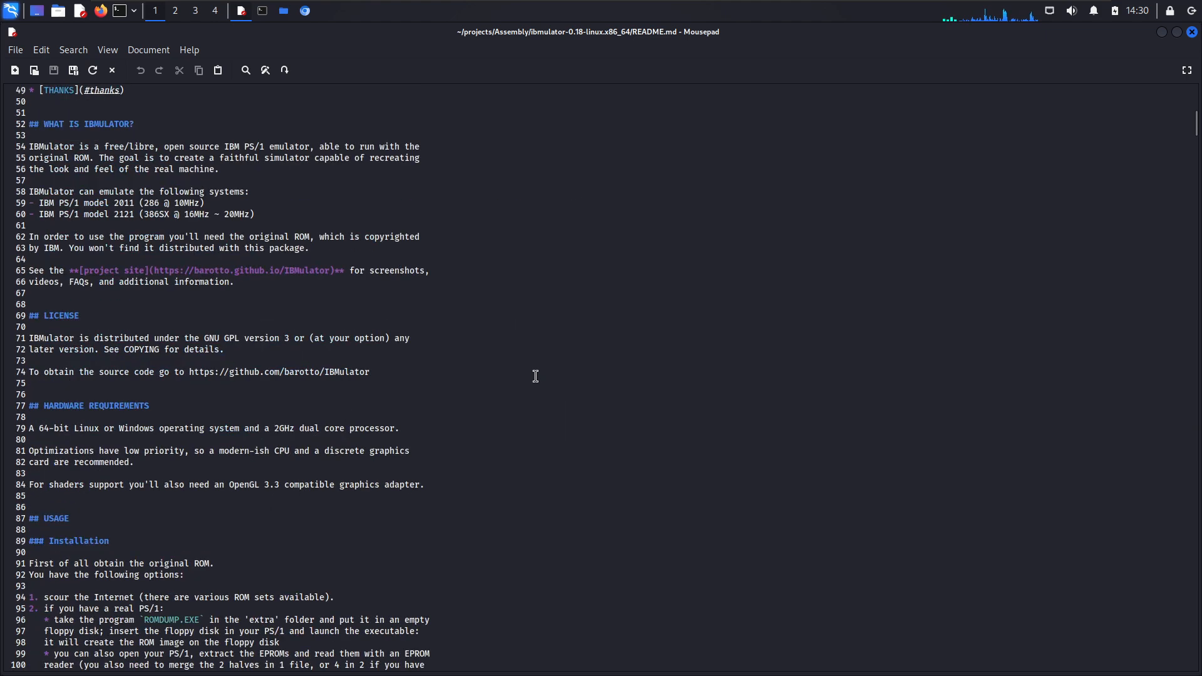
pyautogui.scroll(-6, 535, 375)
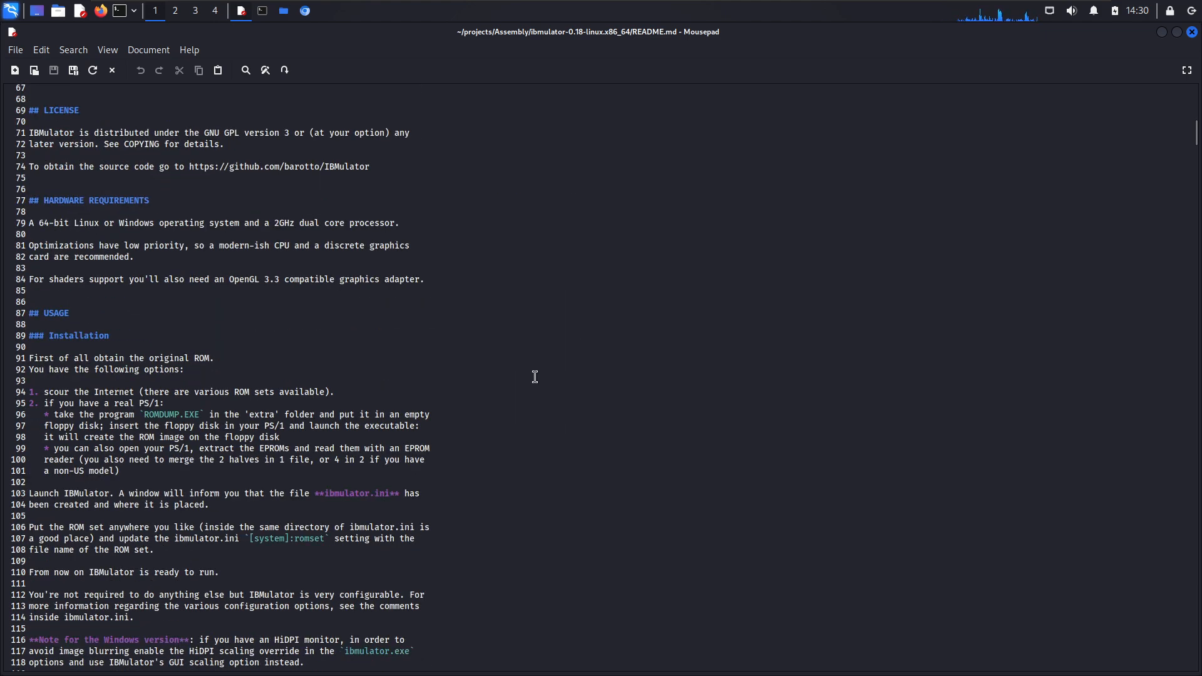
pyautogui.scroll(-2, 535, 376)
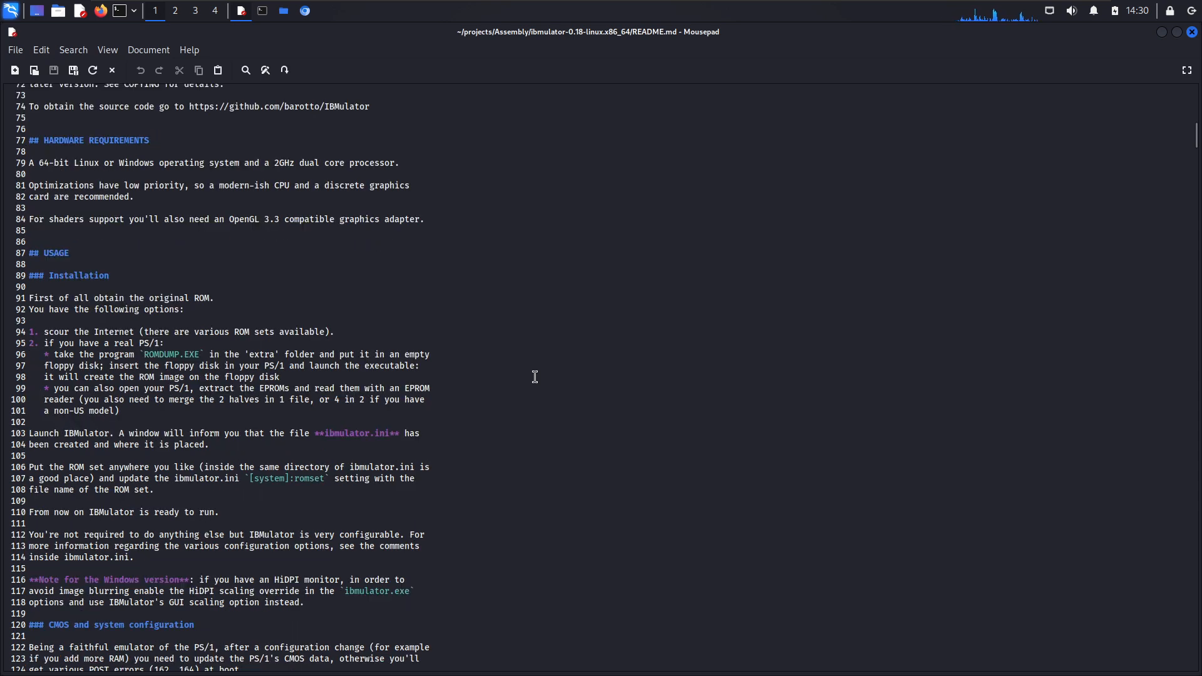
# - Open the INSTALL file from the extracted folder and examine its instructions on launching the emulator, the ROM set and ibmulator.ini
pyautogui.hotkey('alt', 'Tab')
pyautogui.click(356, 97)
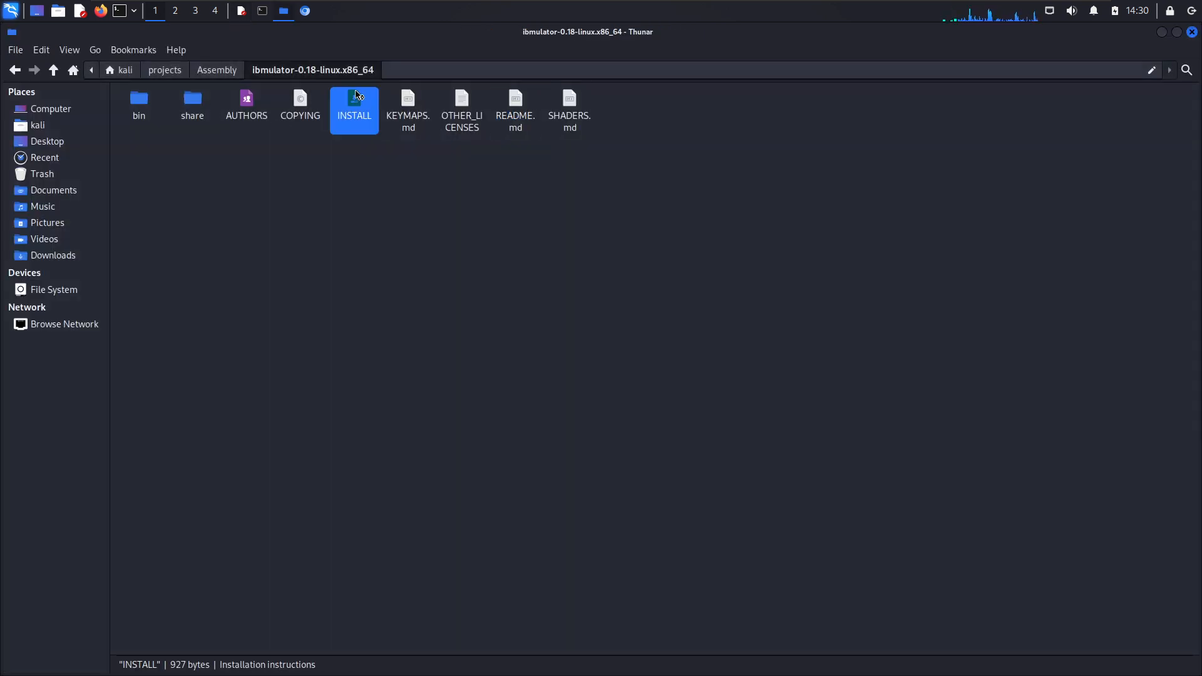
pyautogui.doubleClick(355, 97)
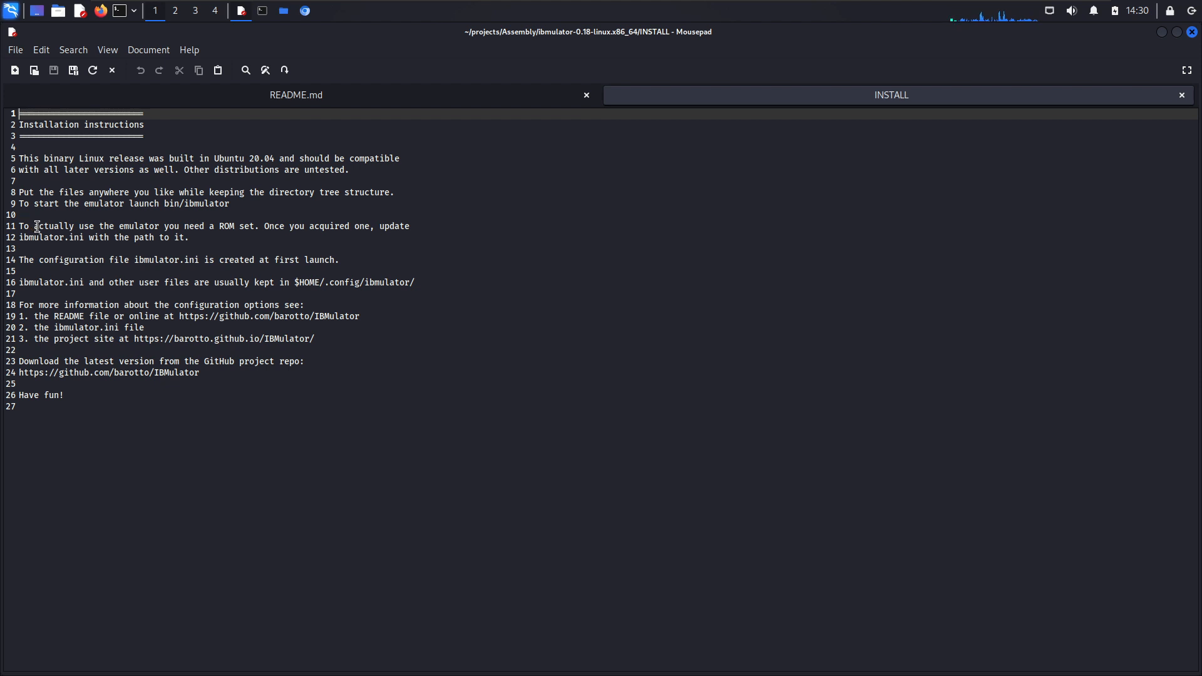
pyautogui.moveTo(29, 227); pyautogui.dragTo(289, 233)
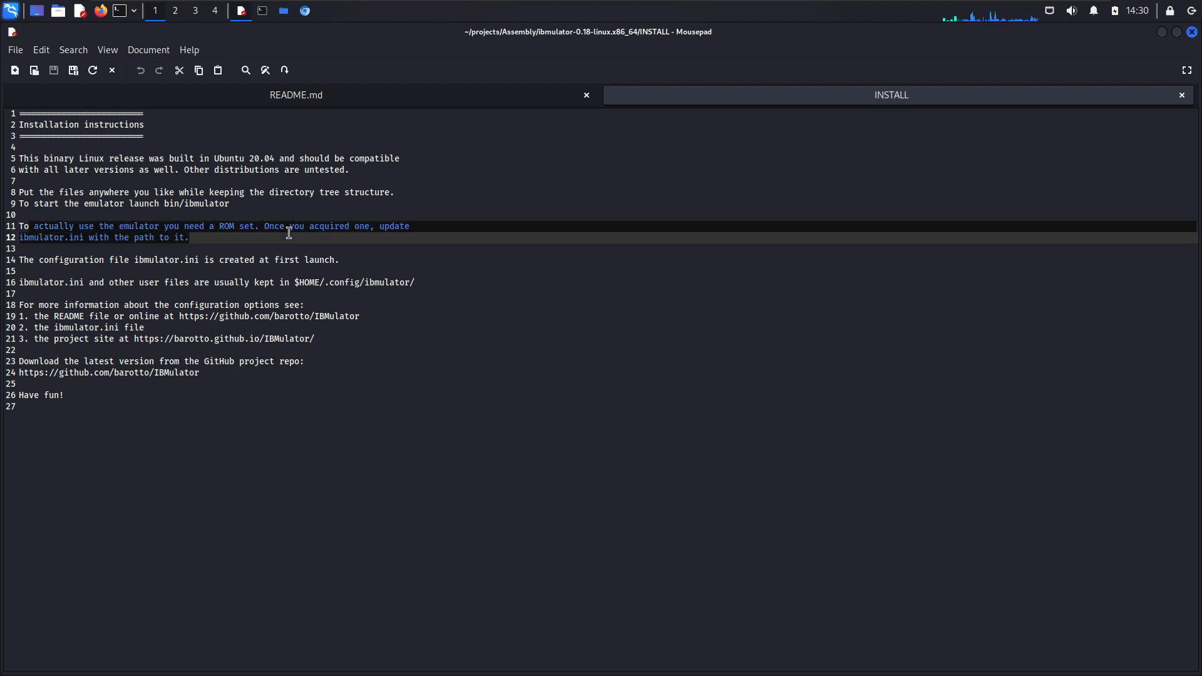
pyautogui.click(245, 233)
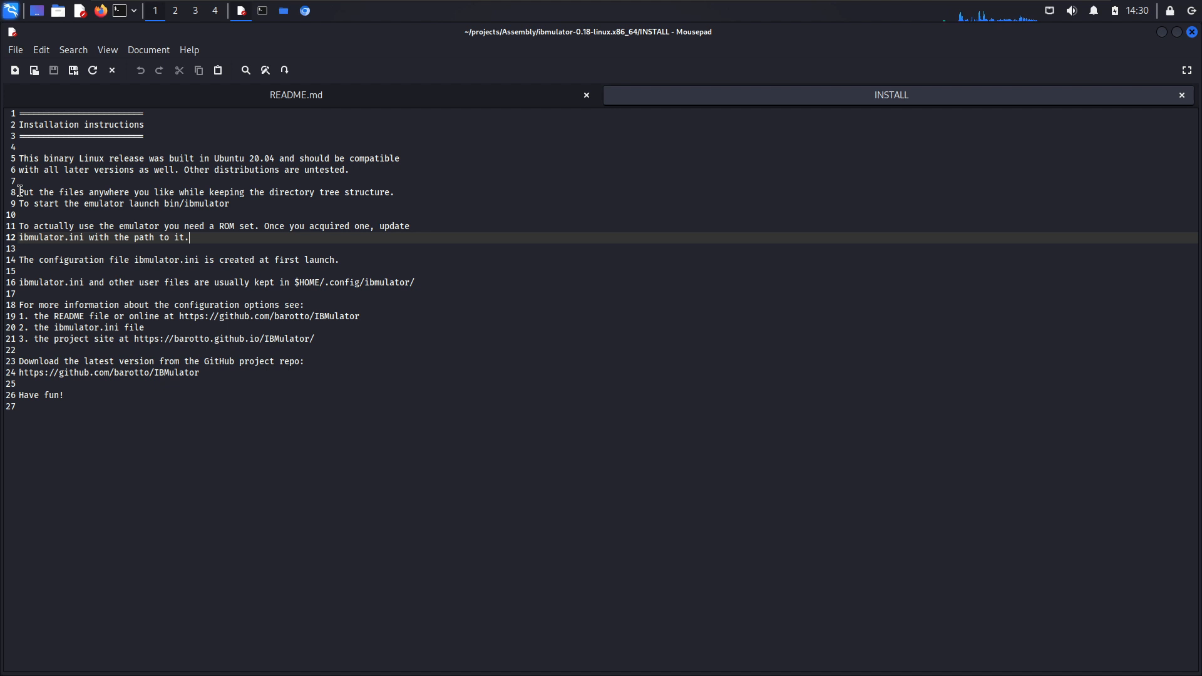
pyautogui.moveTo(19, 203); pyautogui.dragTo(184, 208)
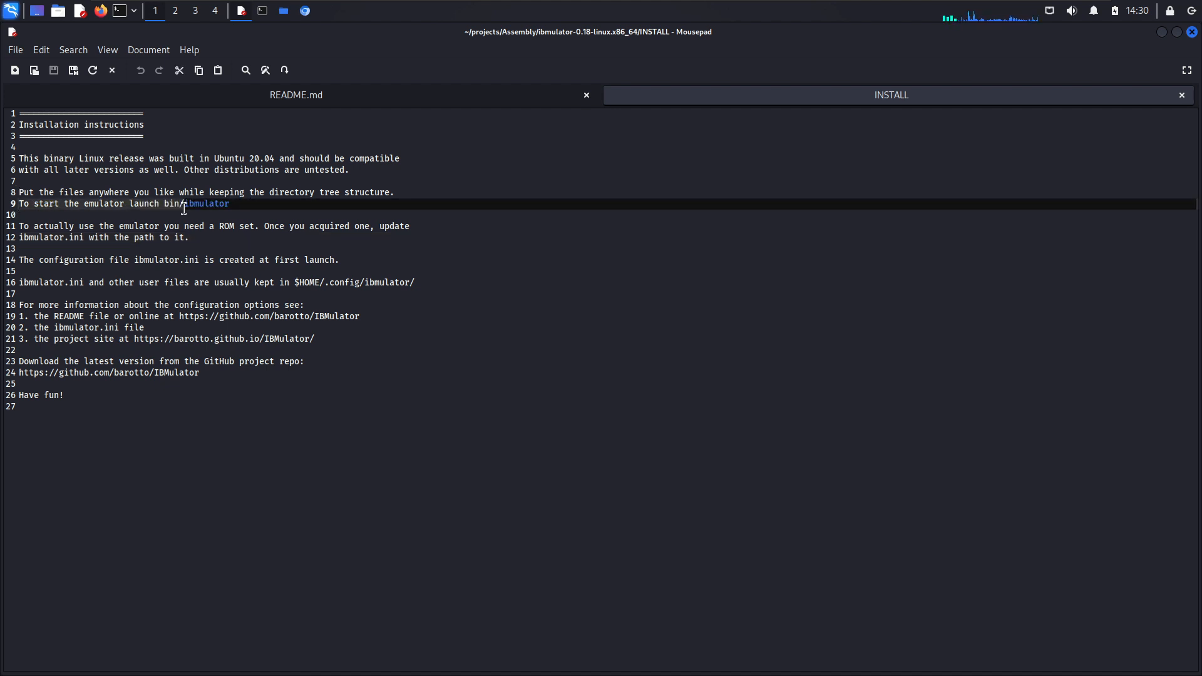
pyautogui.click(239, 208)
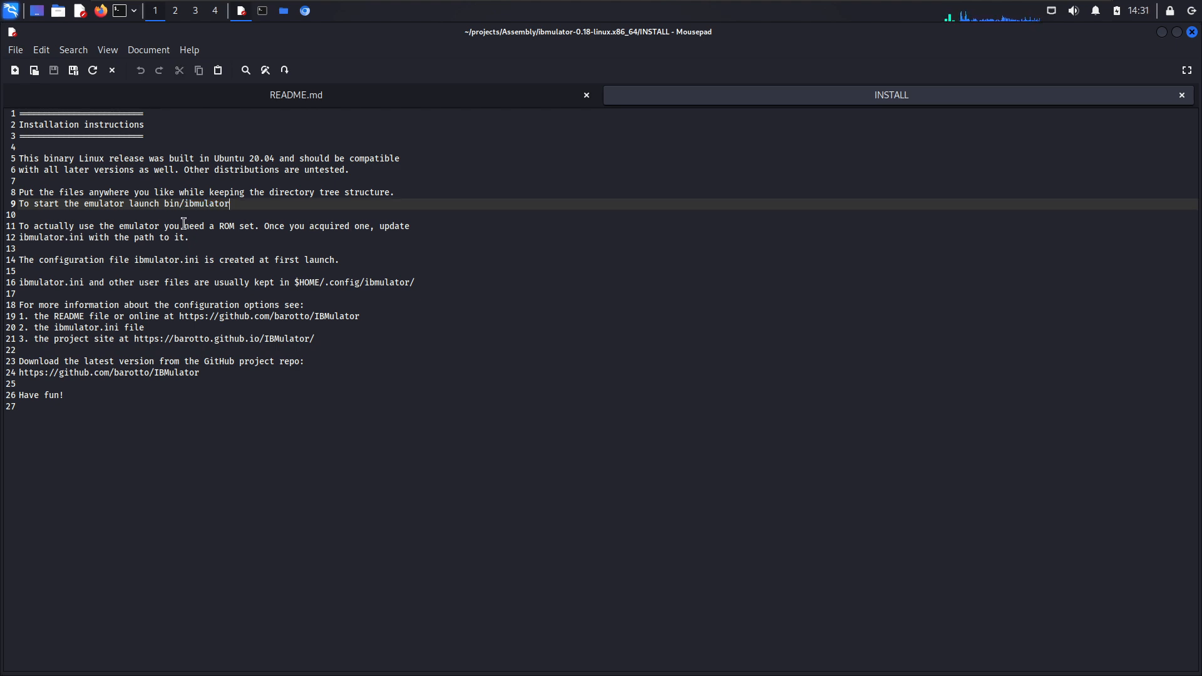
pyautogui.moveTo(184, 227); pyautogui.dragTo(250, 228)
pyautogui.click(441, 232)
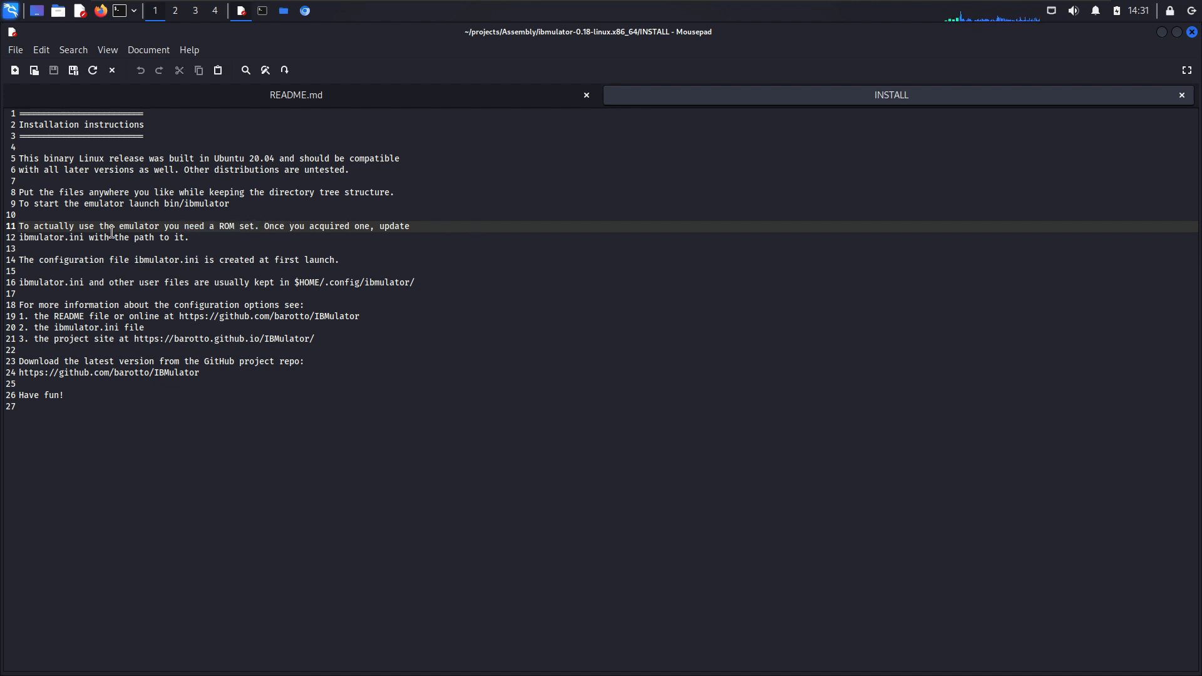
pyautogui.moveTo(89, 237); pyautogui.dragTo(19, 239)
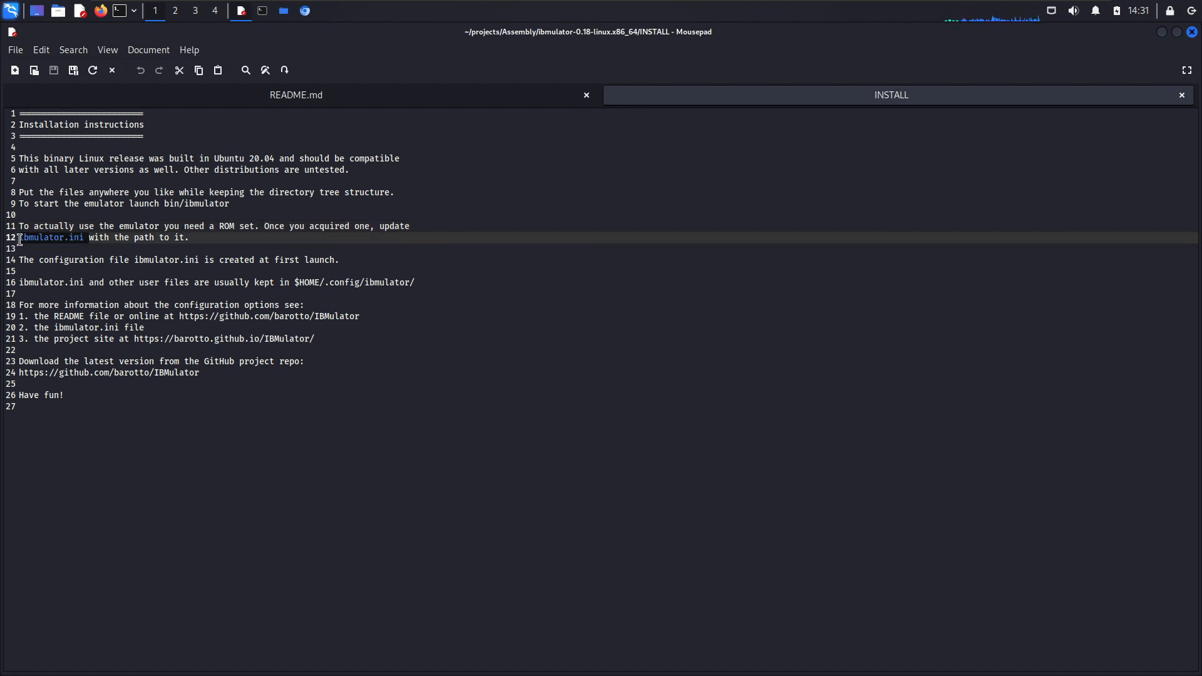
pyautogui.click(19, 240)
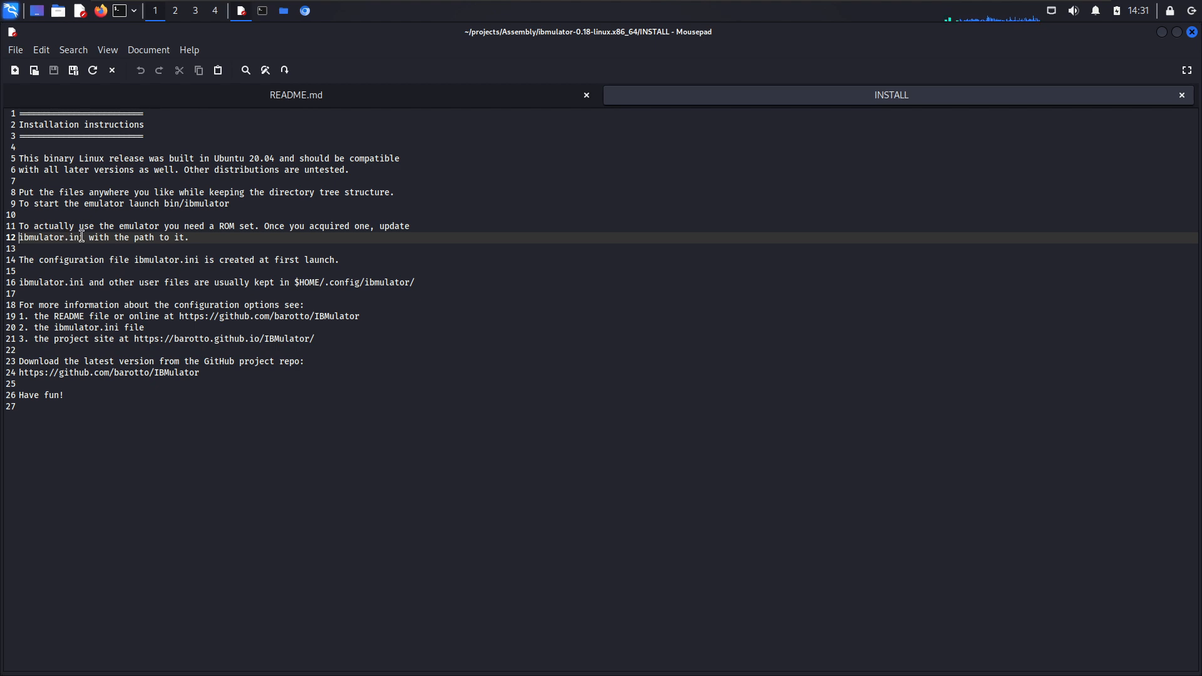
pyautogui.moveTo(88, 238); pyautogui.dragTo(25, 238)
pyautogui.click(28, 238)
# - Switch to the terminal, change to the ibmulator-0.18-linux.x86_64/bin directory and list its contents
pyautogui.hotkey('alt', 'Tab')
pyautogui.click(686, 345)
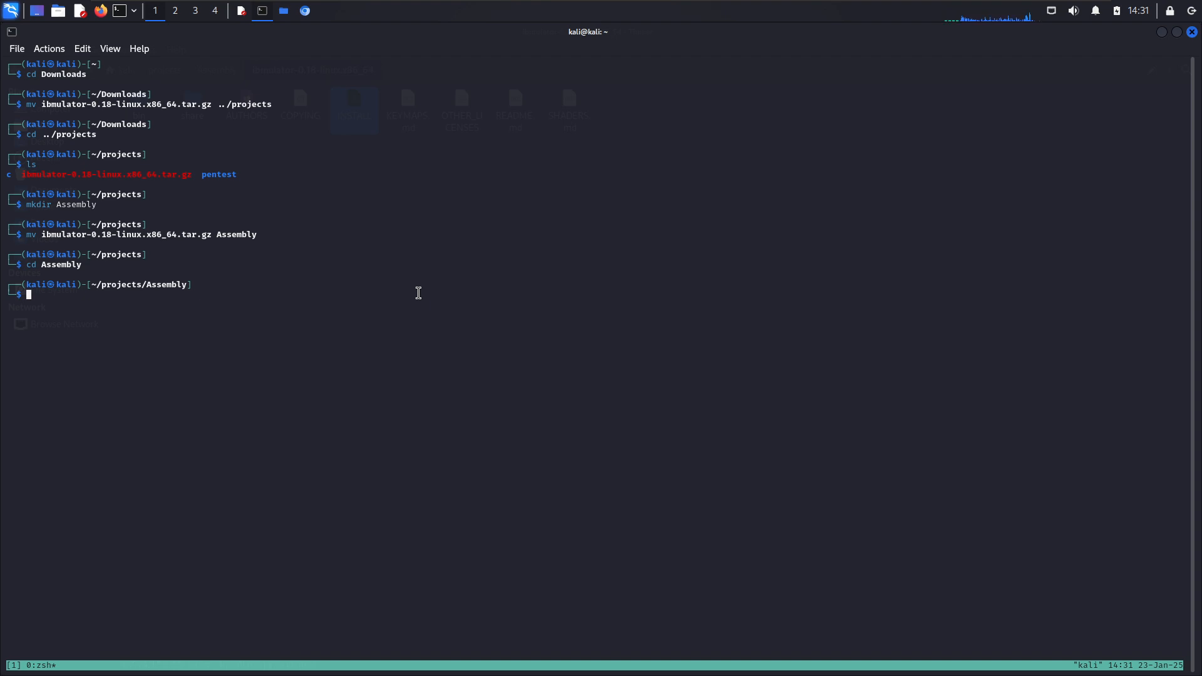
pyautogui.write('cd i')
pyautogui.press('Tab')
pyautogui.write('b')
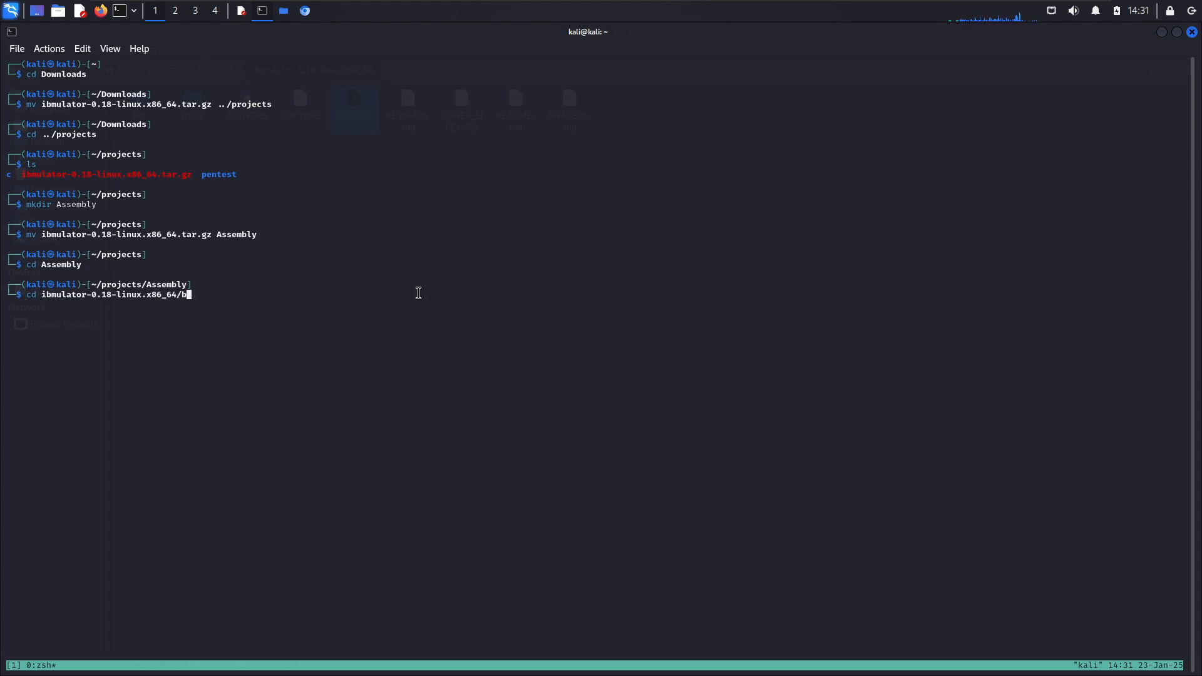
pyautogui.write('in/')
pyautogui.press('Return')
pyautogui.write('ls')
pyautogui.press('Return')
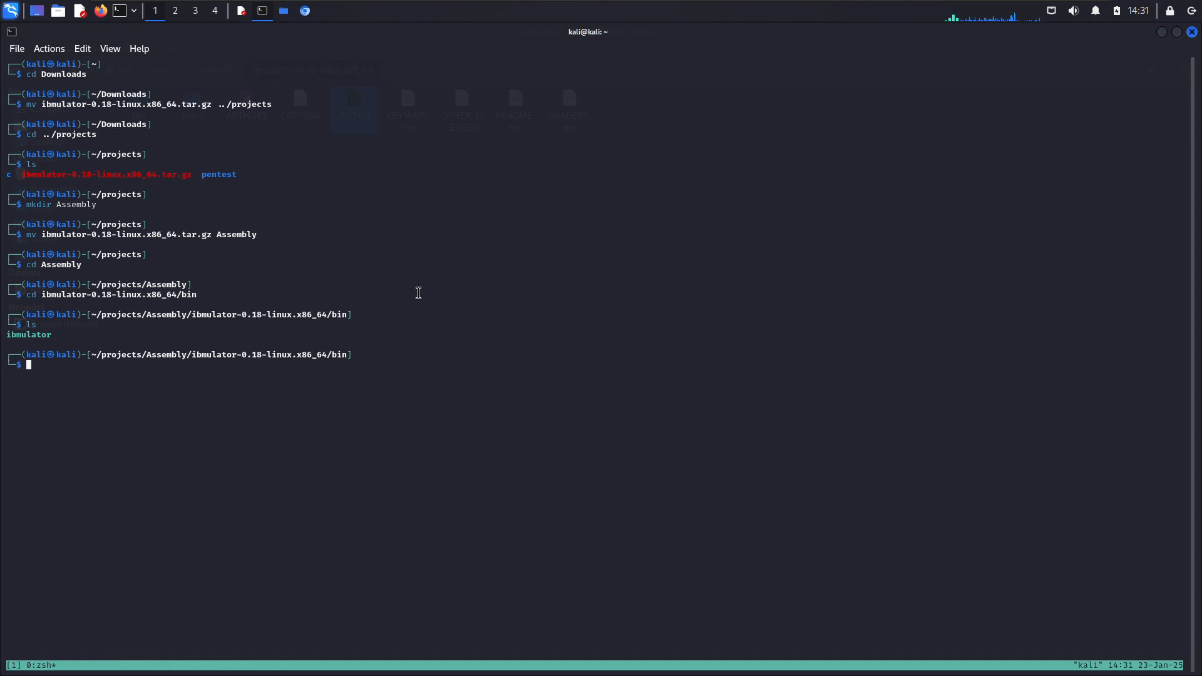
# - Run ./ibmulator from the bin directory and acknowledge the configuration file notice
pyautogui.write('./ib')
pyautogui.press('Tab')
pyautogui.press('Return')
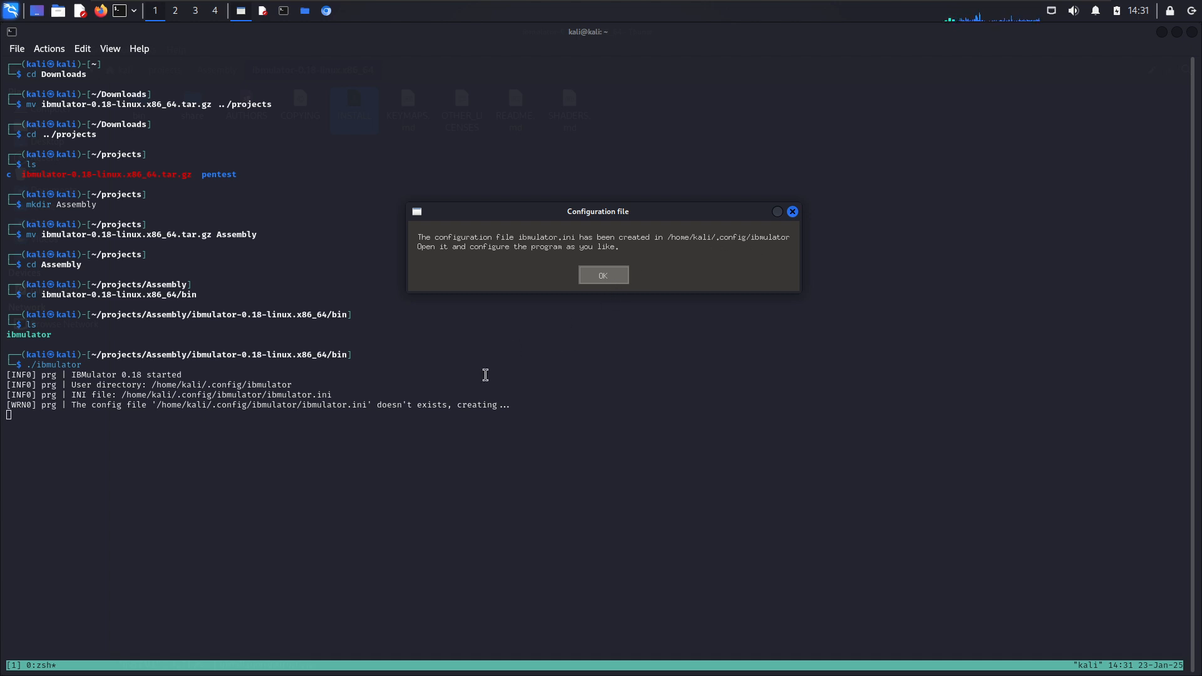
pyautogui.click(602, 276)
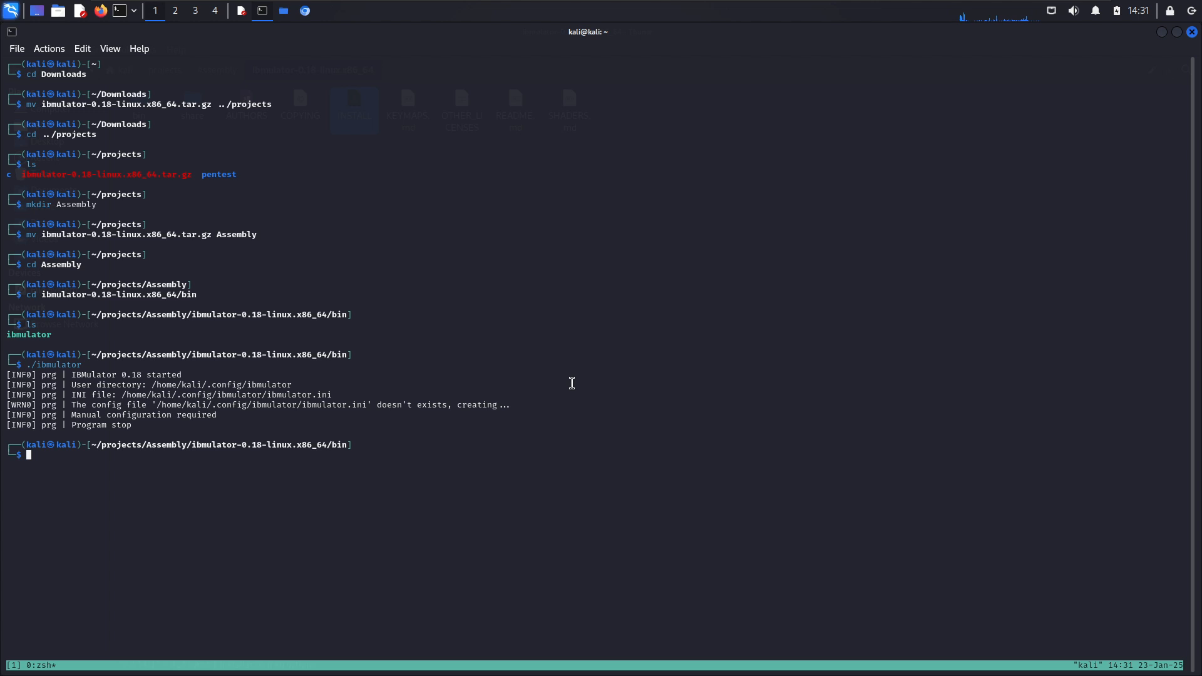
# - Return to the home directory, change to .config/ibmulator and list its contents
pyautogui.write('cd')
pyautogui.press('Return')
pyautogui.write('cd .config/n')
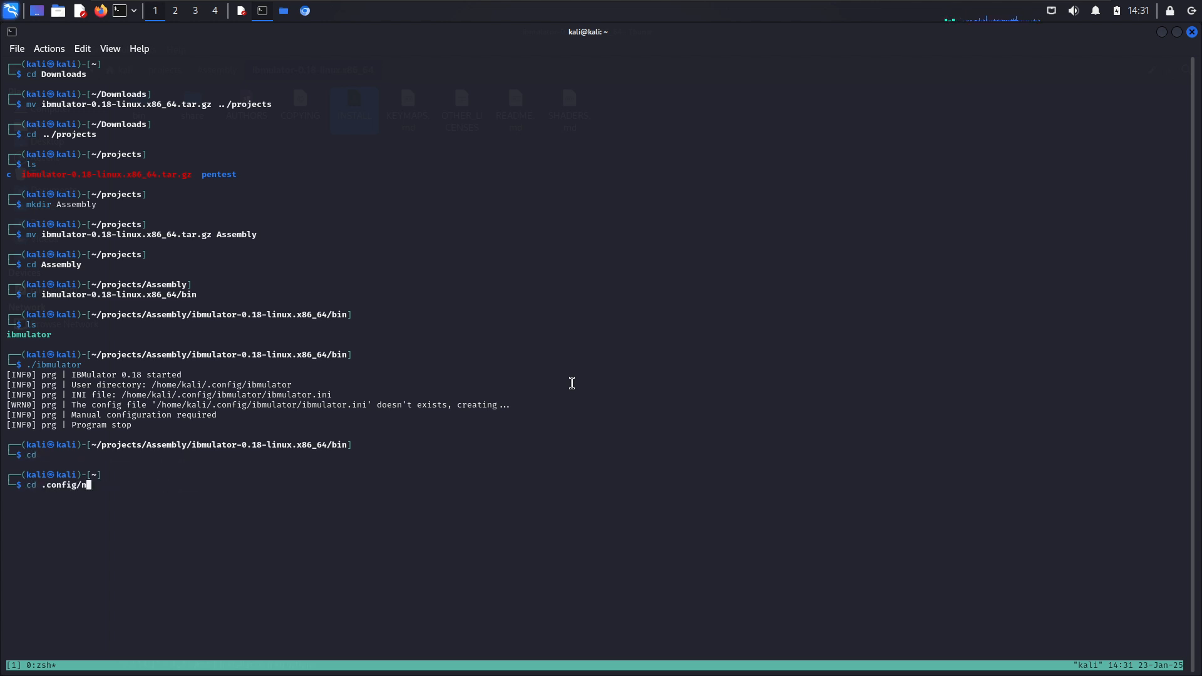
pyautogui.press('BackSpace')
pyautogui.write('ibmulator/')
pyautogui.press('Return')
pyautogui.write('ls')
pyautogui.press('Return')
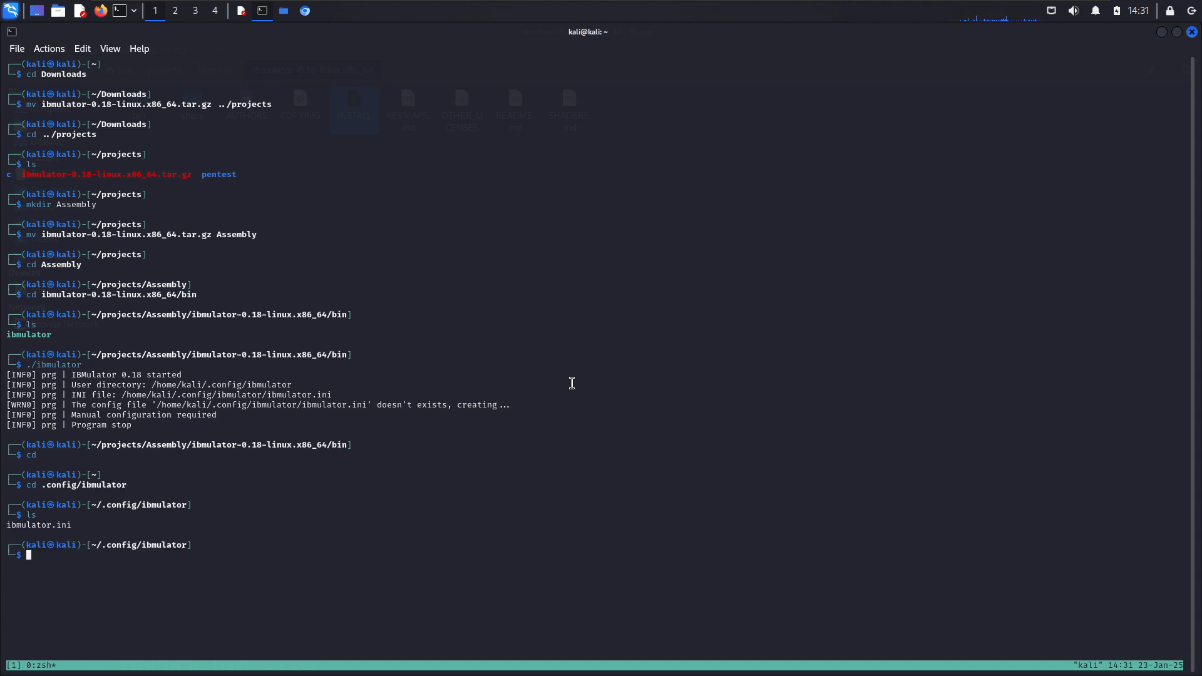
# - Open ibmulator.ini in Mousepad from the terminal and place the cursor at the end of the empty romset= line
pyautogui.write('mousepad ibmulator.ini')
pyautogui.press('Return')
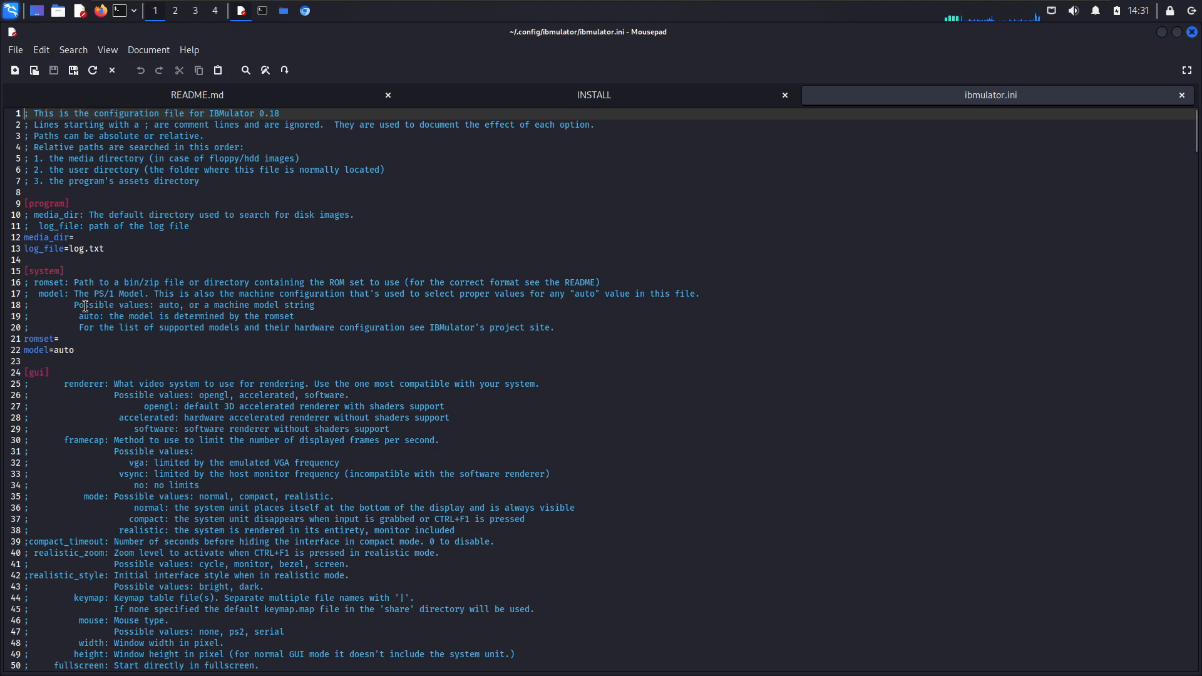
pyautogui.click(74, 339)
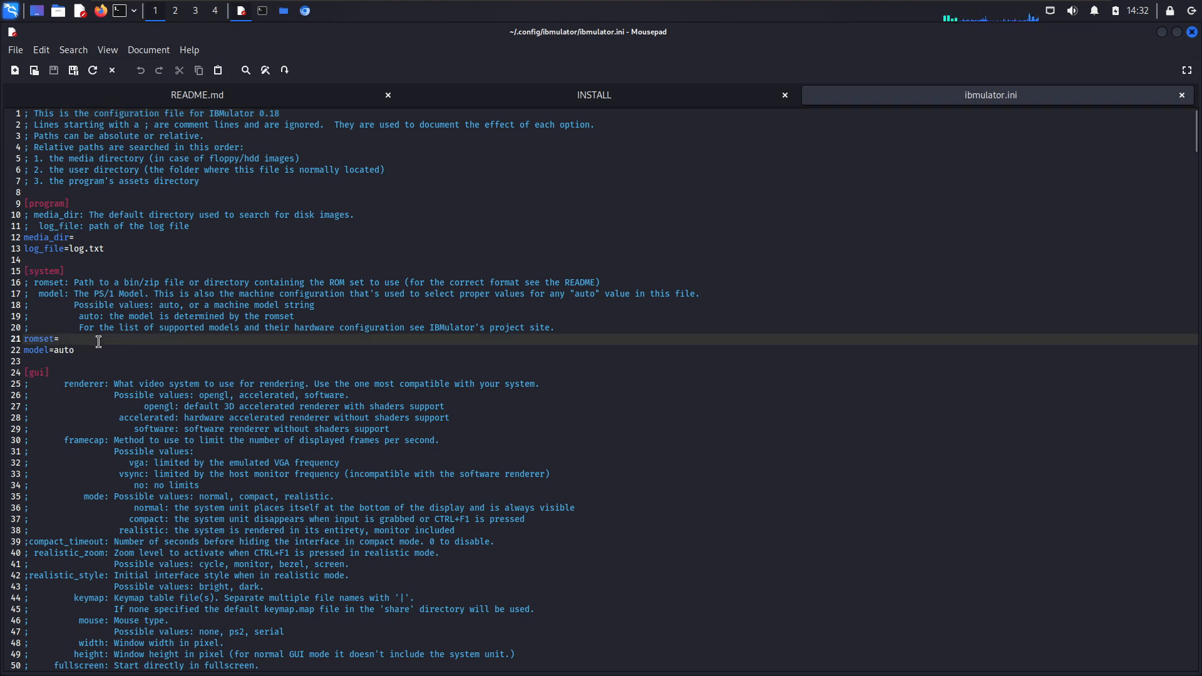
pyautogui.moveTo(93, 342); pyautogui.dragTo(17, 348)
pyautogui.click(72, 340)
# - Switch to the Chromium browser and search Google in a new tab for "download ibm ps1 rom"
pyautogui.click(305, 10)
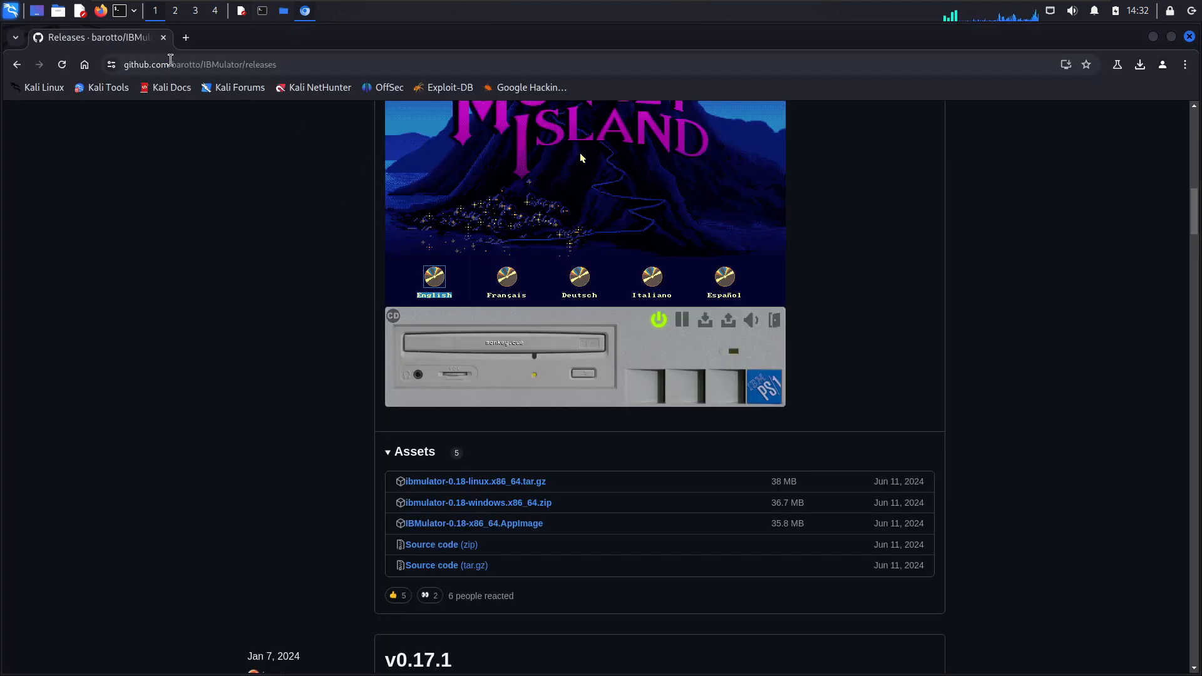
pyautogui.click(191, 38)
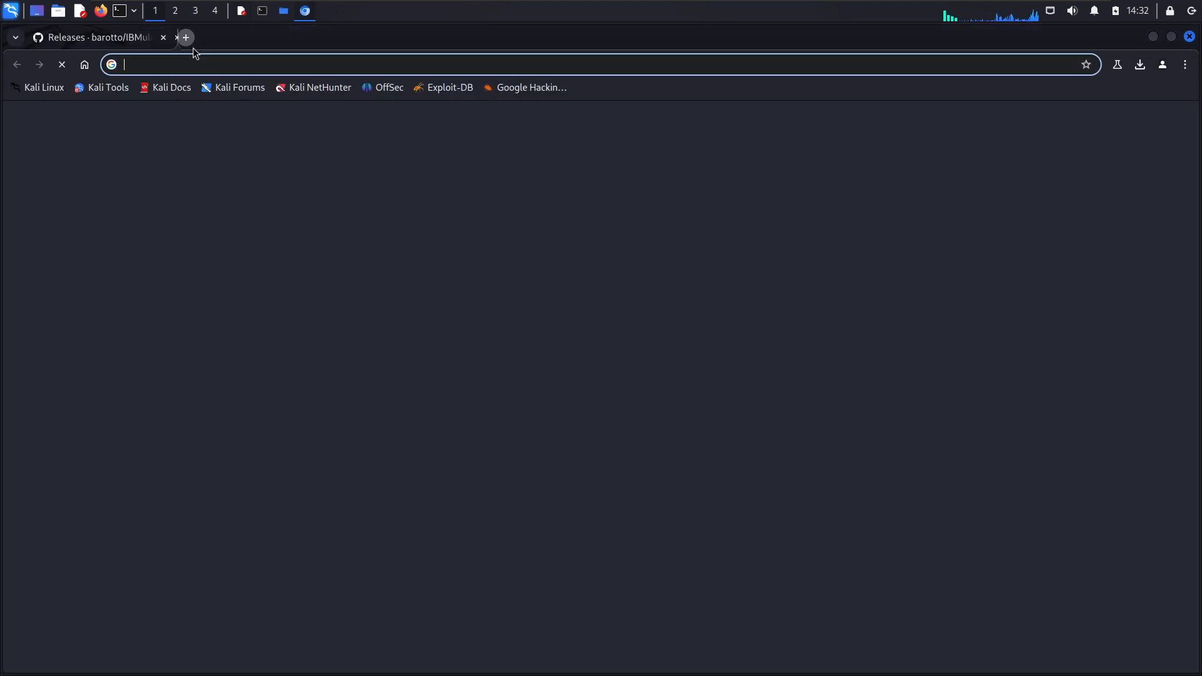
pyautogui.click(237, 63)
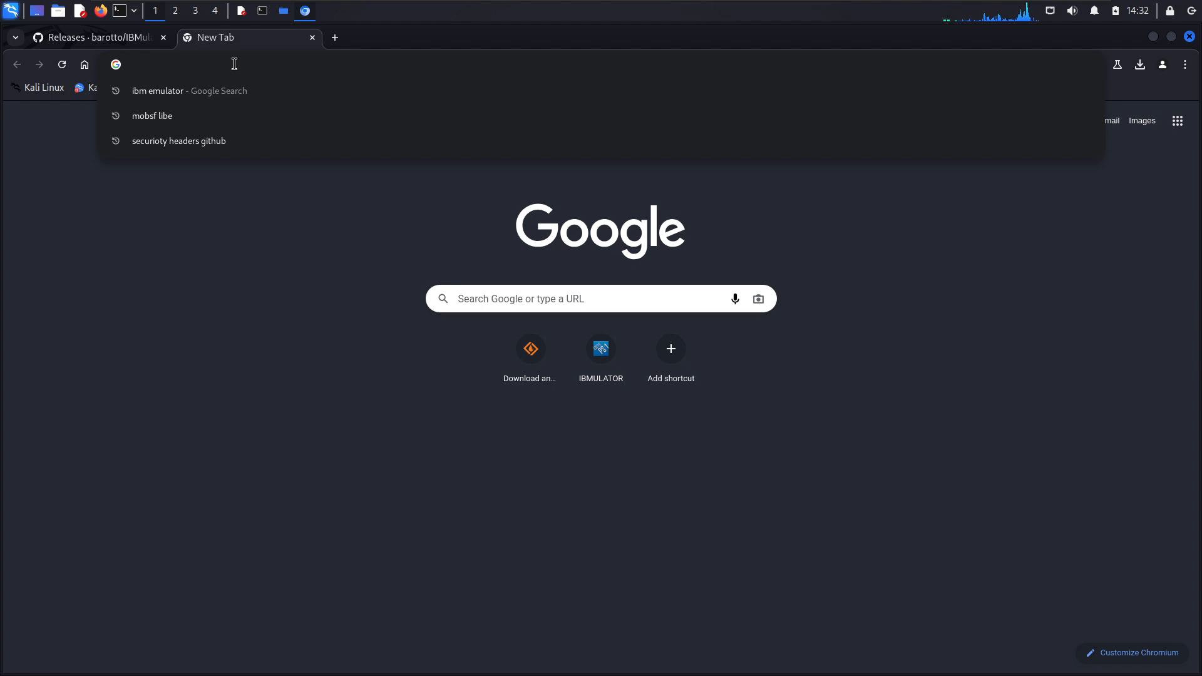
pyautogui.write('download')
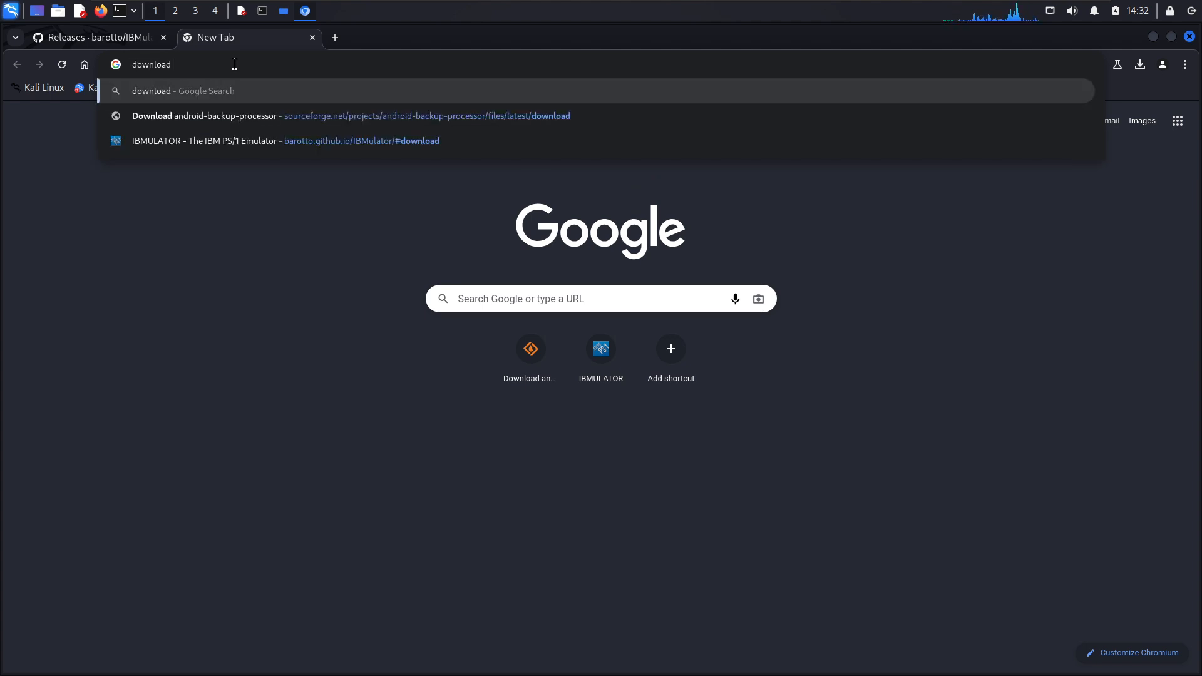
pyautogui.write(' ibm')
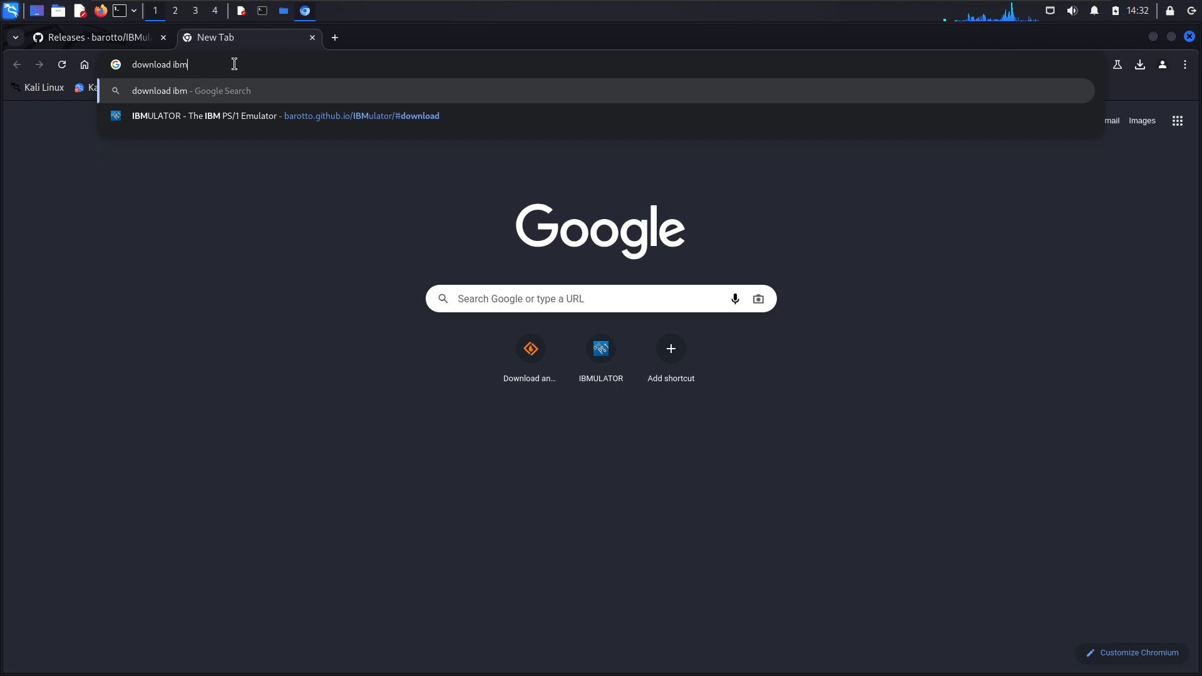
pyautogui.write(' ps1 rom')
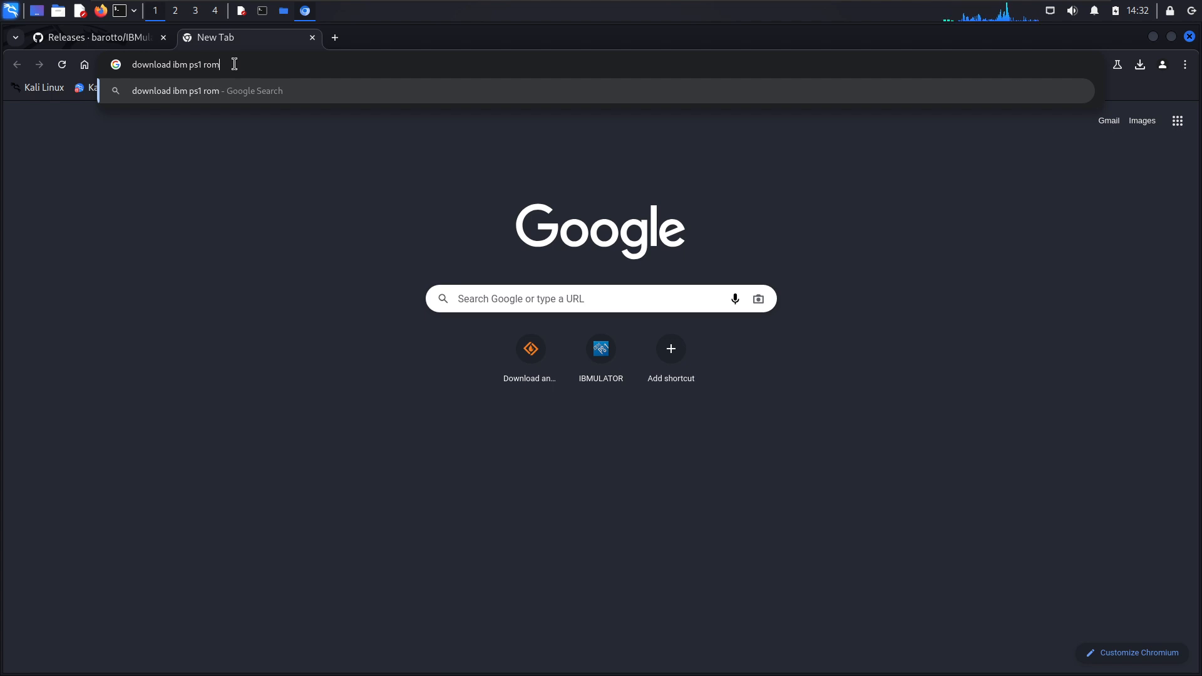
pyautogui.press('Return')
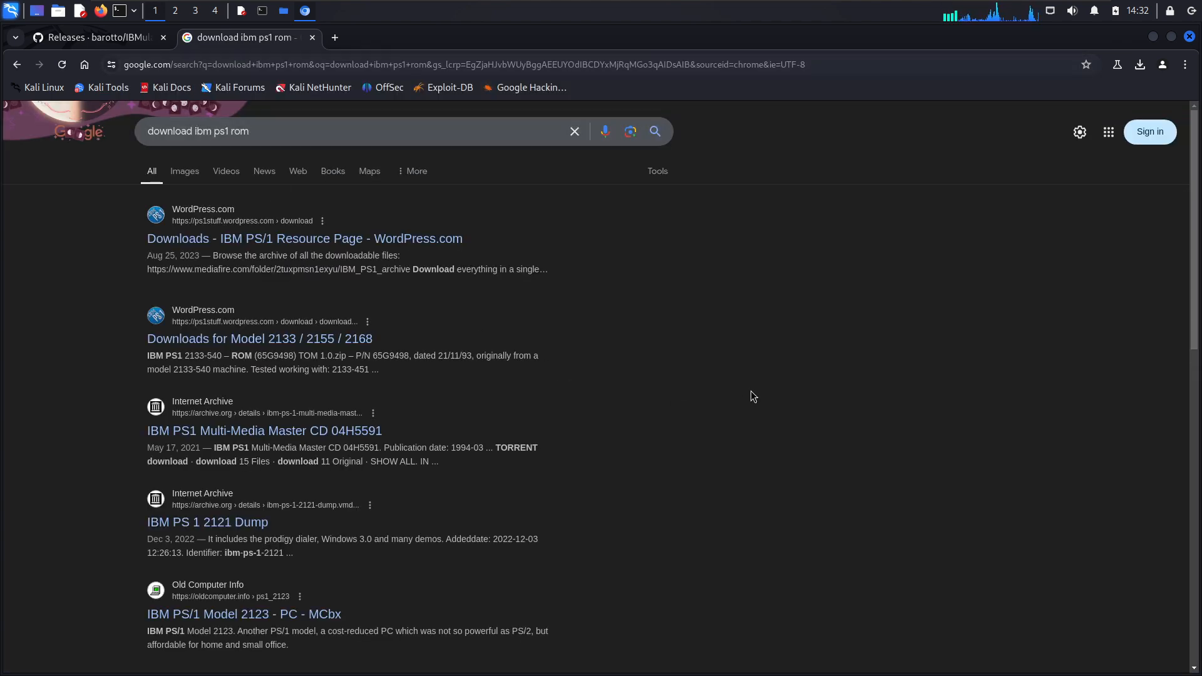
# - Open the OldSkool.org IBM PS/1 Resource Page result and go to its downloads for PS/1 Model 2121
pyautogui.scroll(-2, 577, 301)
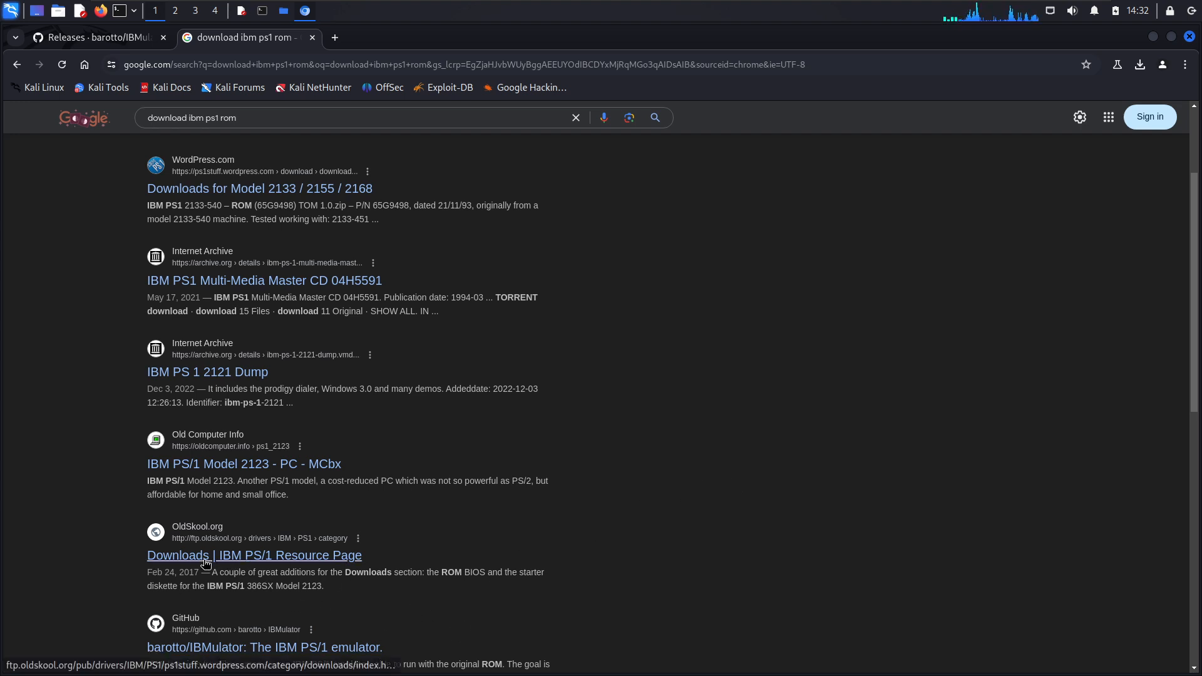
pyautogui.click(318, 565)
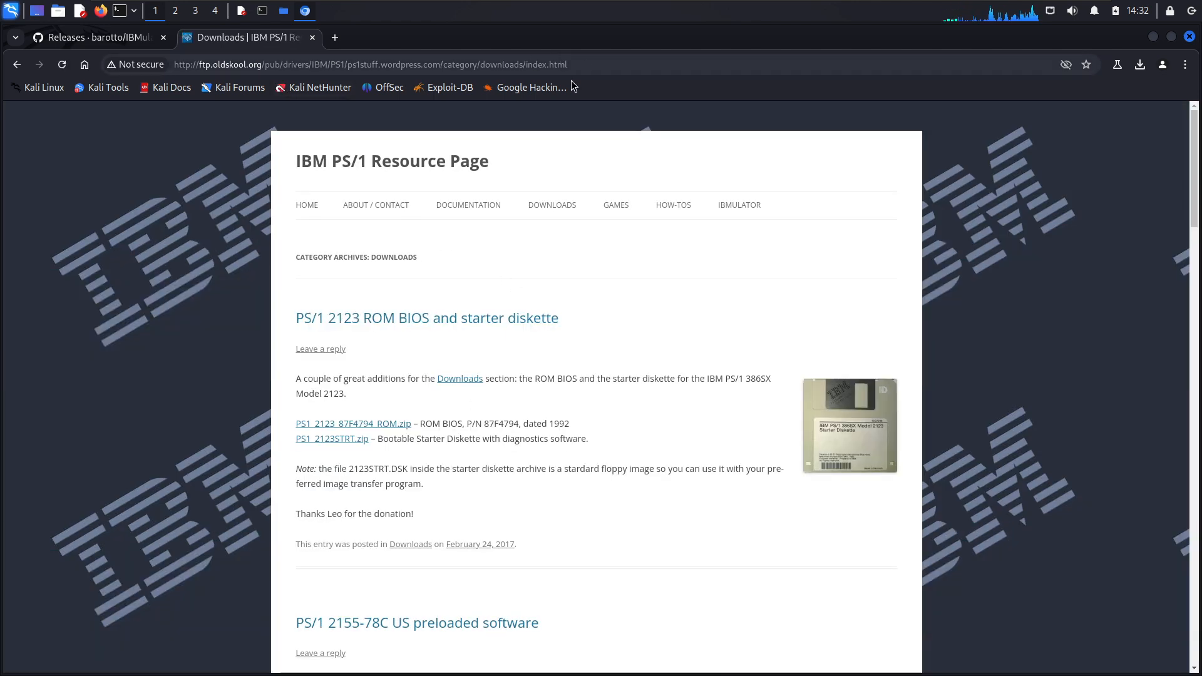
pyautogui.scroll(-2, 720, 293)
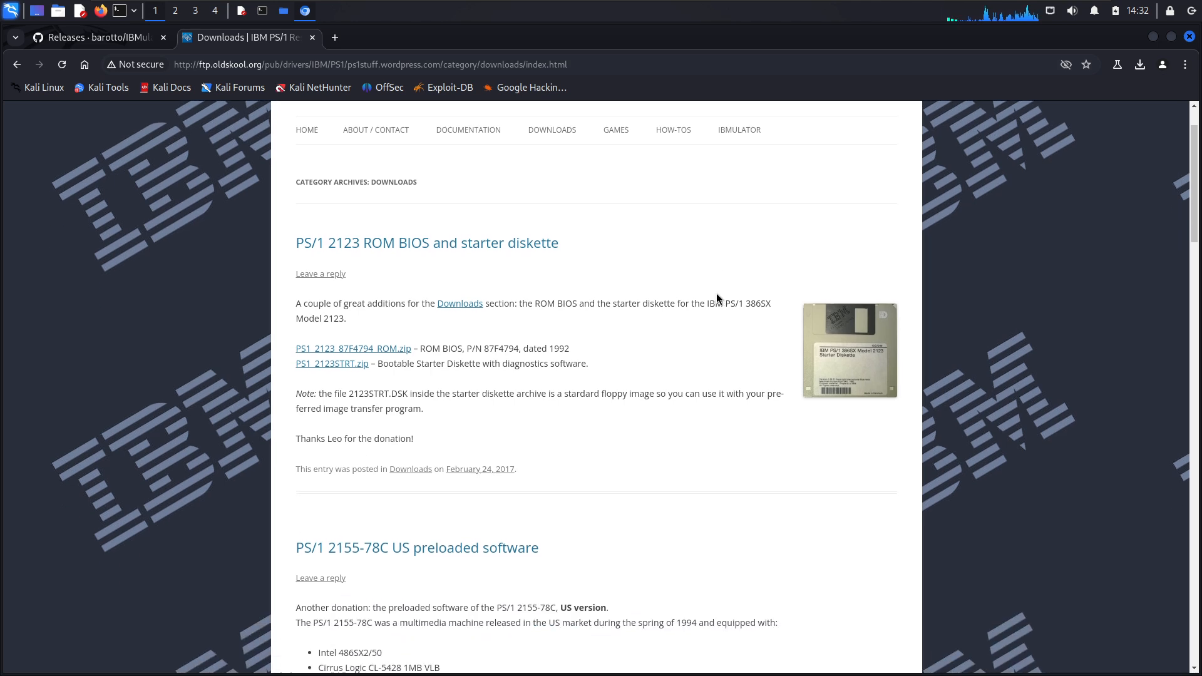
pyautogui.scroll(2, 716, 298)
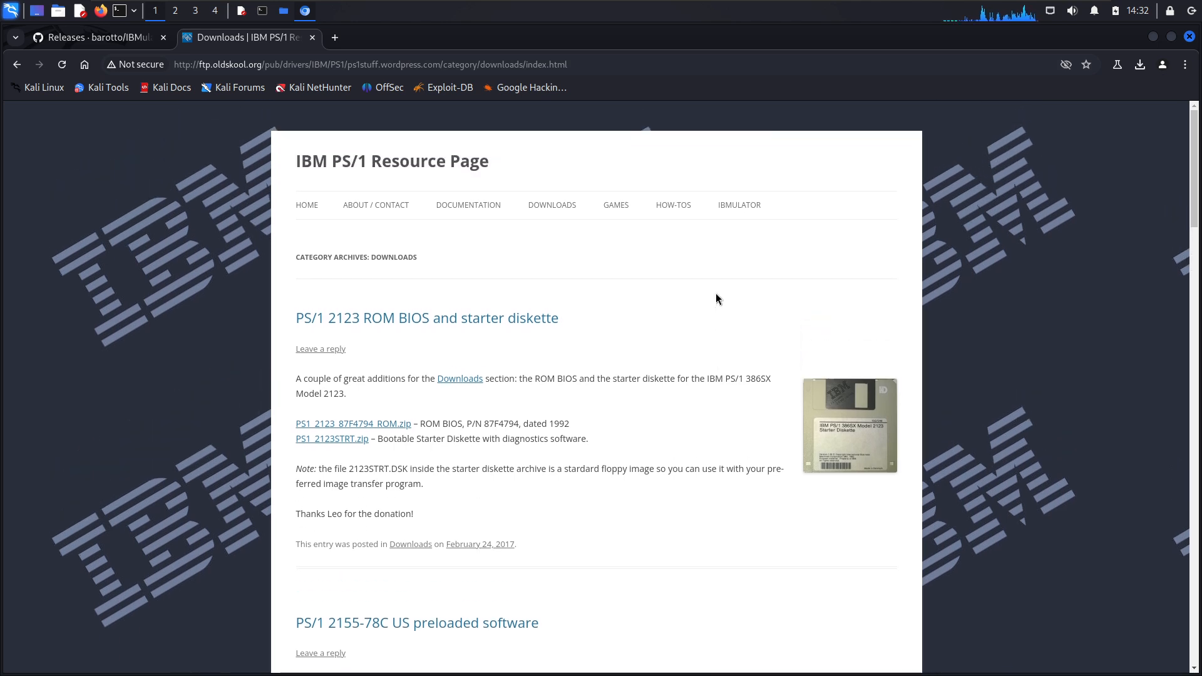
pyautogui.click(556, 202)
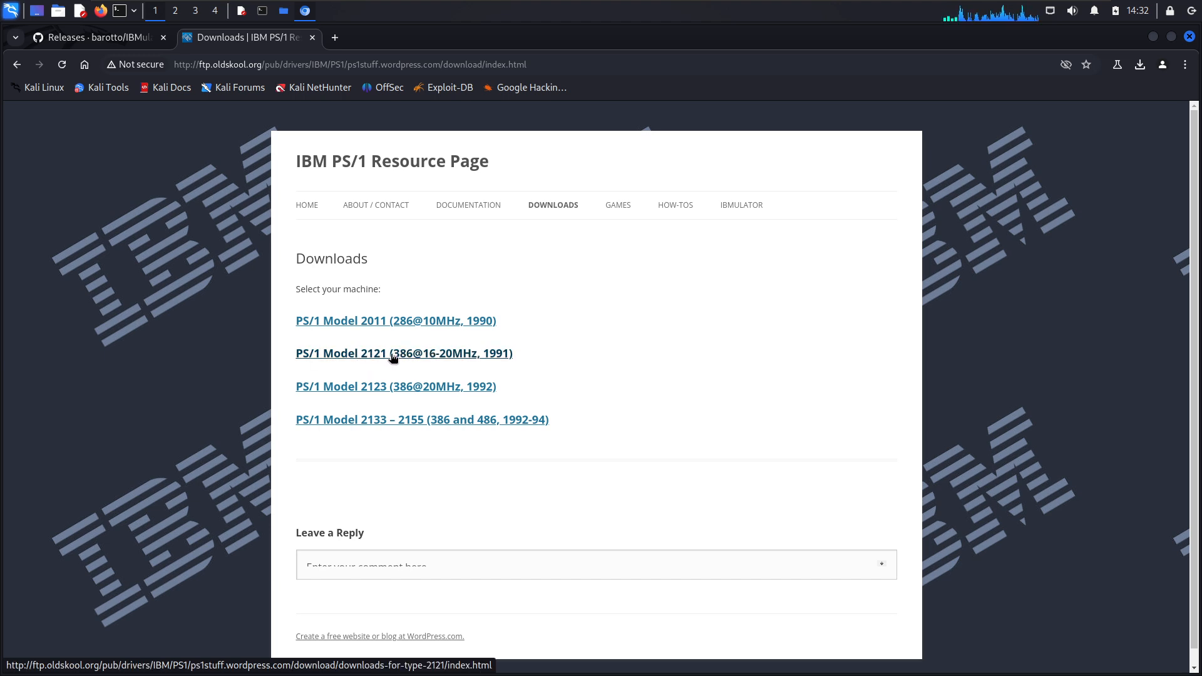
pyautogui.click(441, 355)
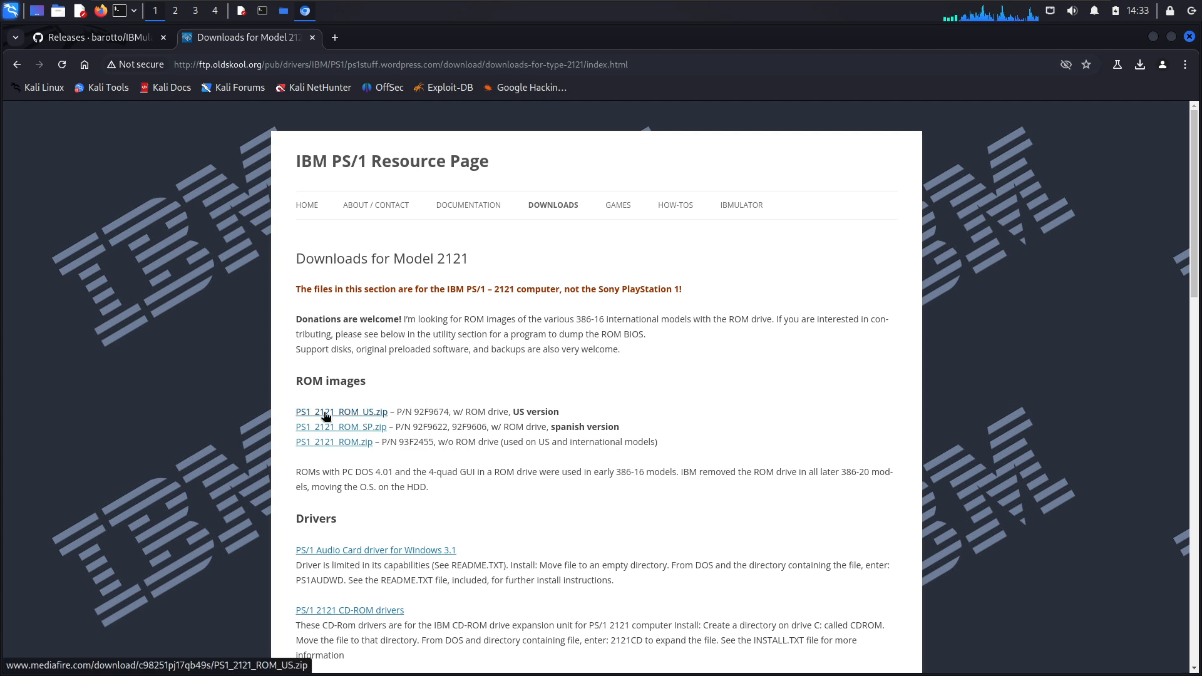
# - Download the US version ROM image PS1_2121_ROM_US.zip from MediaFire and close the pop-up advertisement window
pyautogui.click(326, 414)
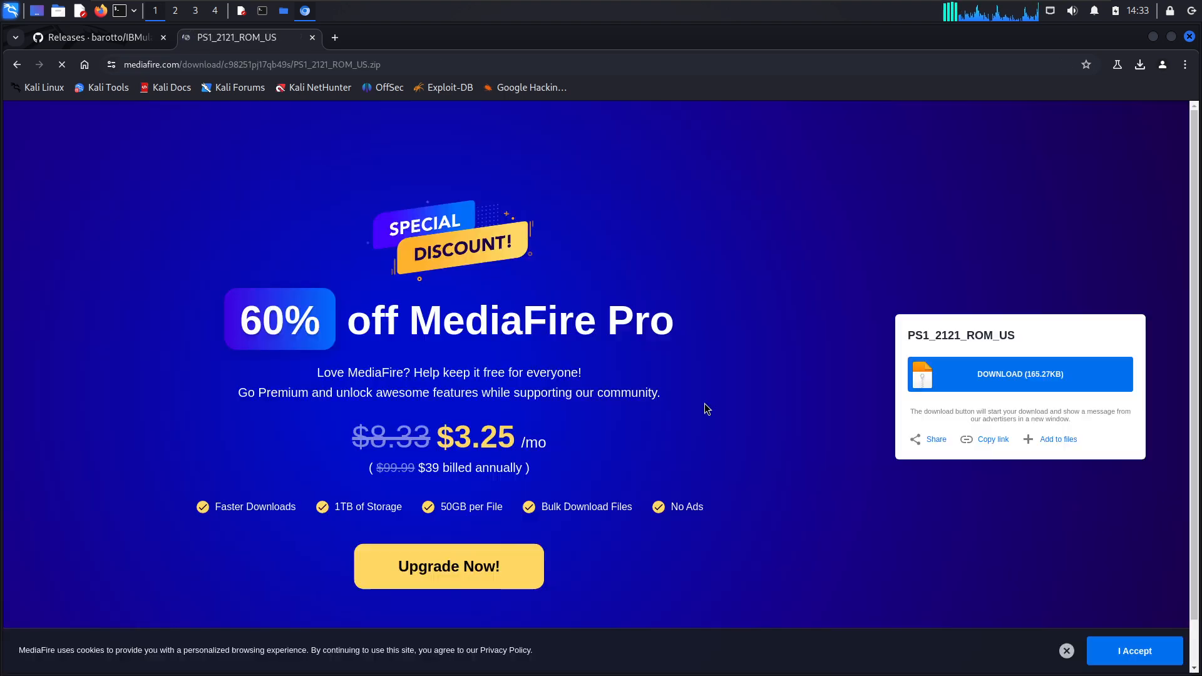
pyautogui.click(994, 380)
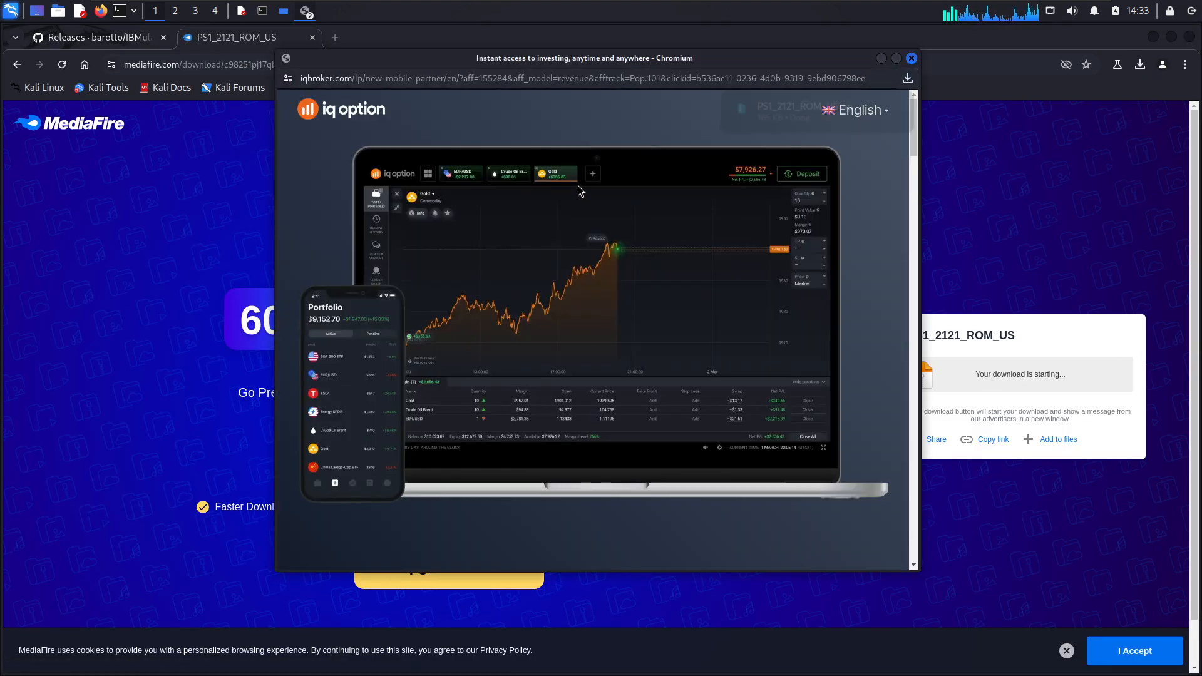
pyautogui.click(911, 58)
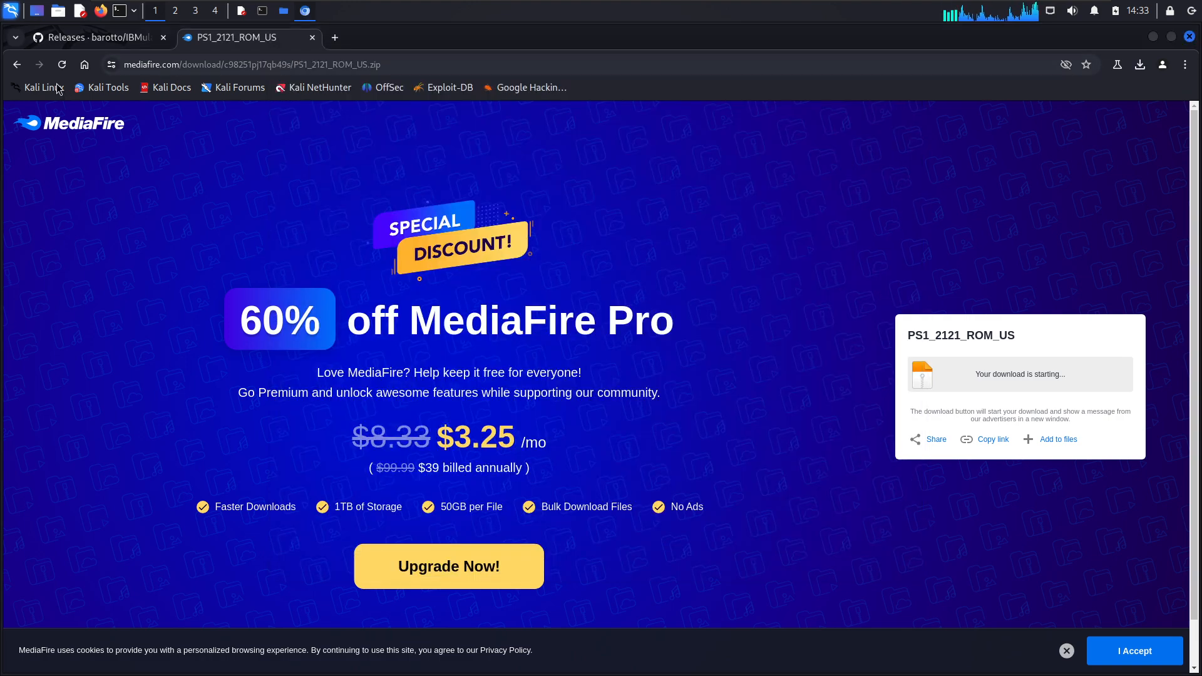
# - Return to the Model 2121 downloads page and look through its drivers, utility programs and disk images
pyautogui.click(17, 65)
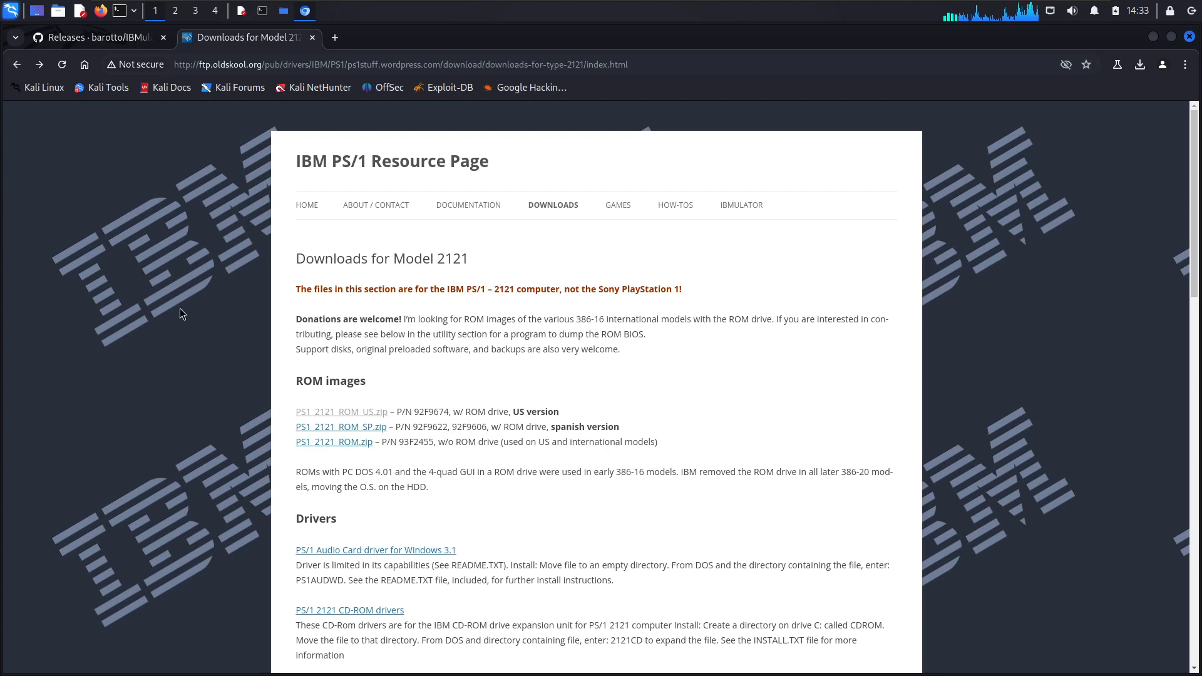
pyautogui.scroll(-2, 179, 309)
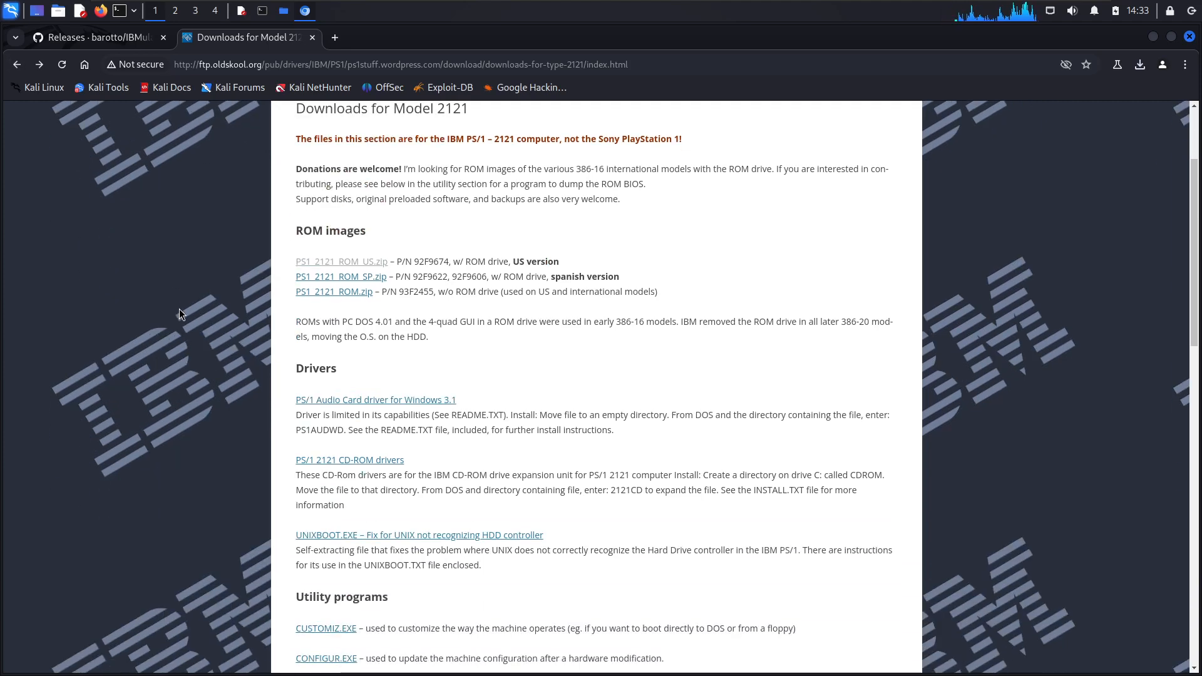
pyautogui.scroll(-2, 175, 311)
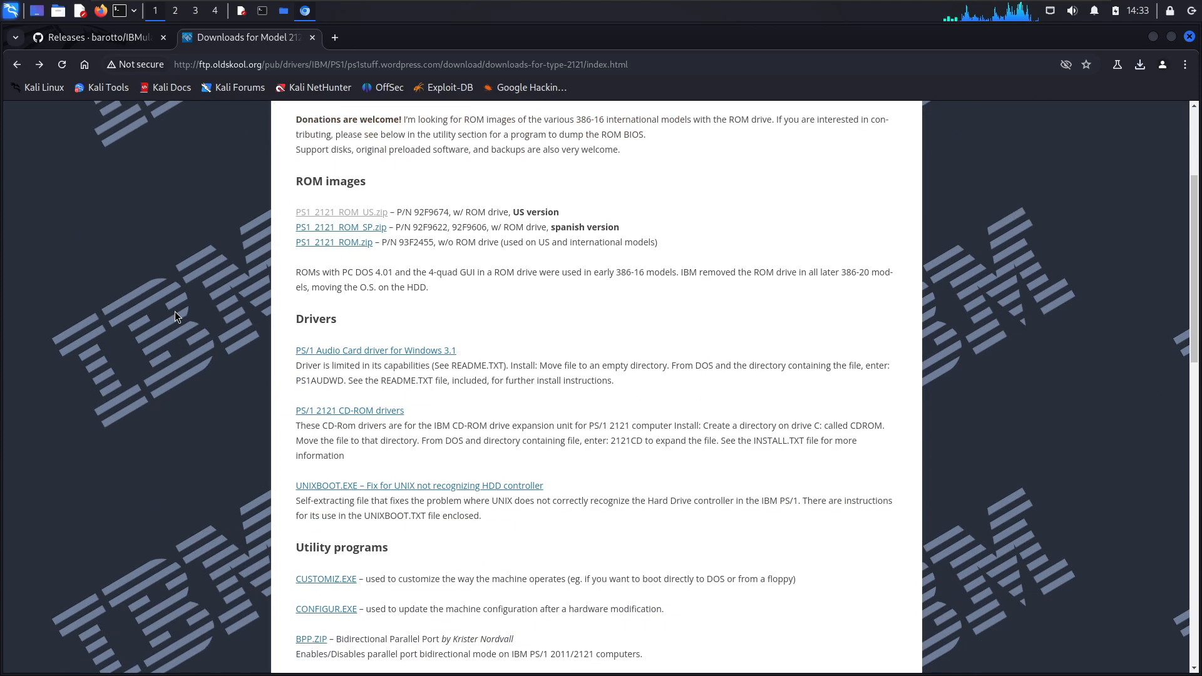
pyautogui.scroll(-3, 175, 310)
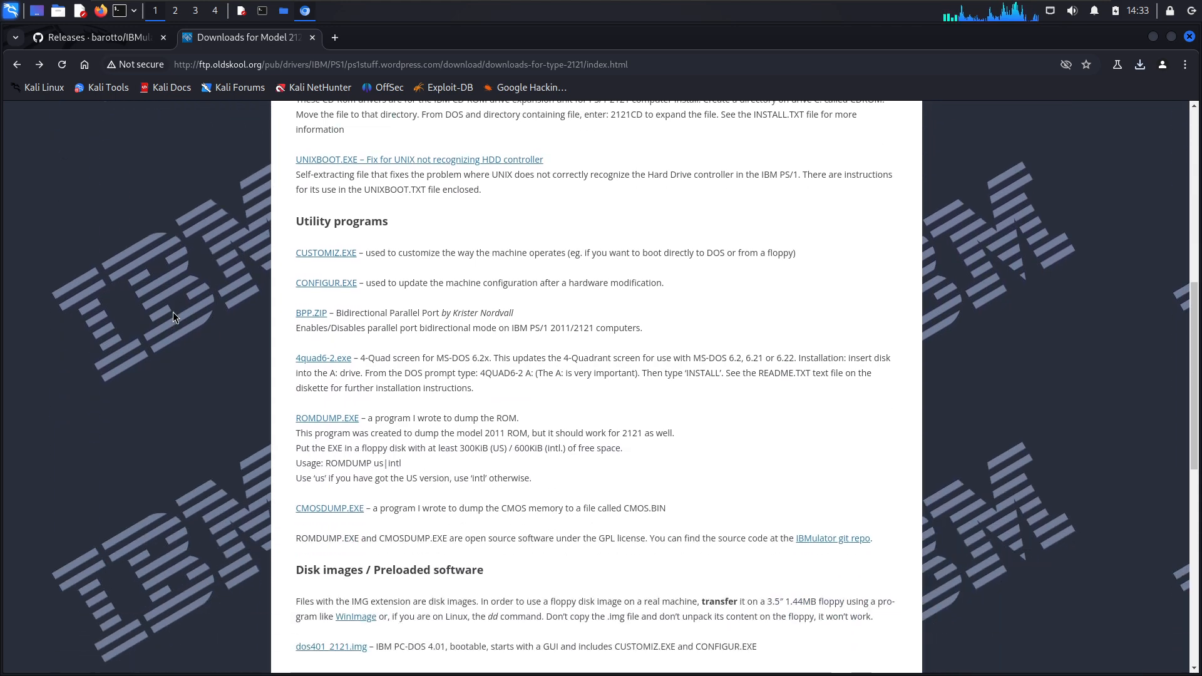
pyautogui.scroll(-4, 173, 312)
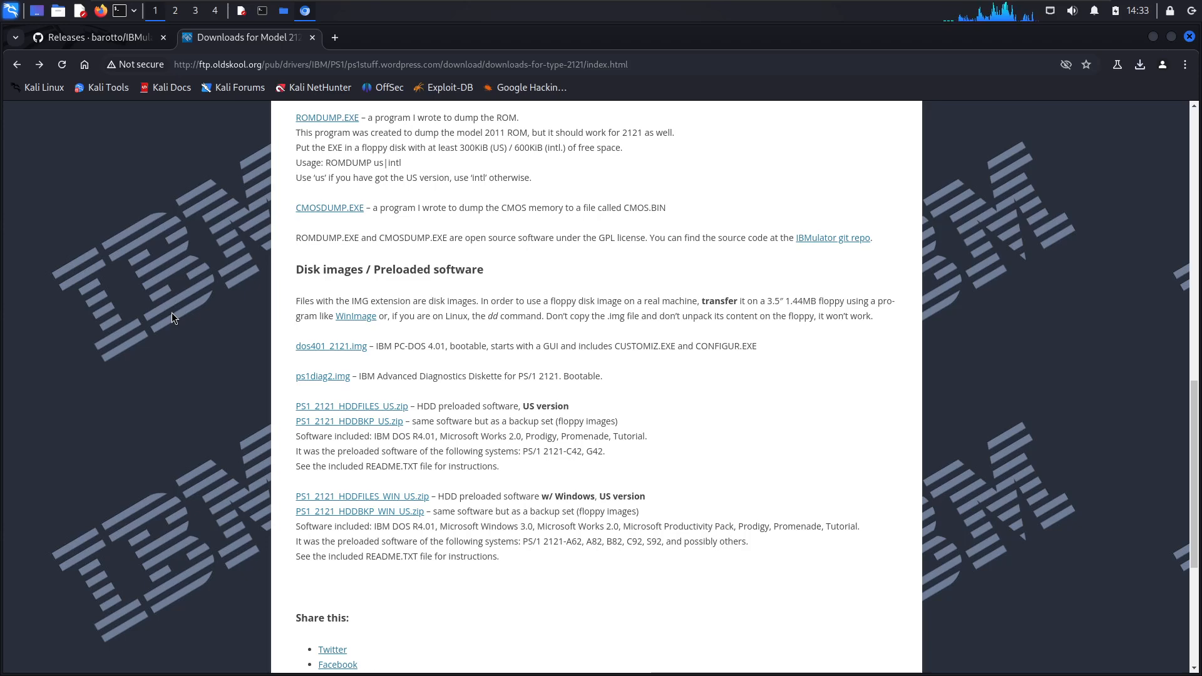
pyautogui.scroll(5, 172, 313)
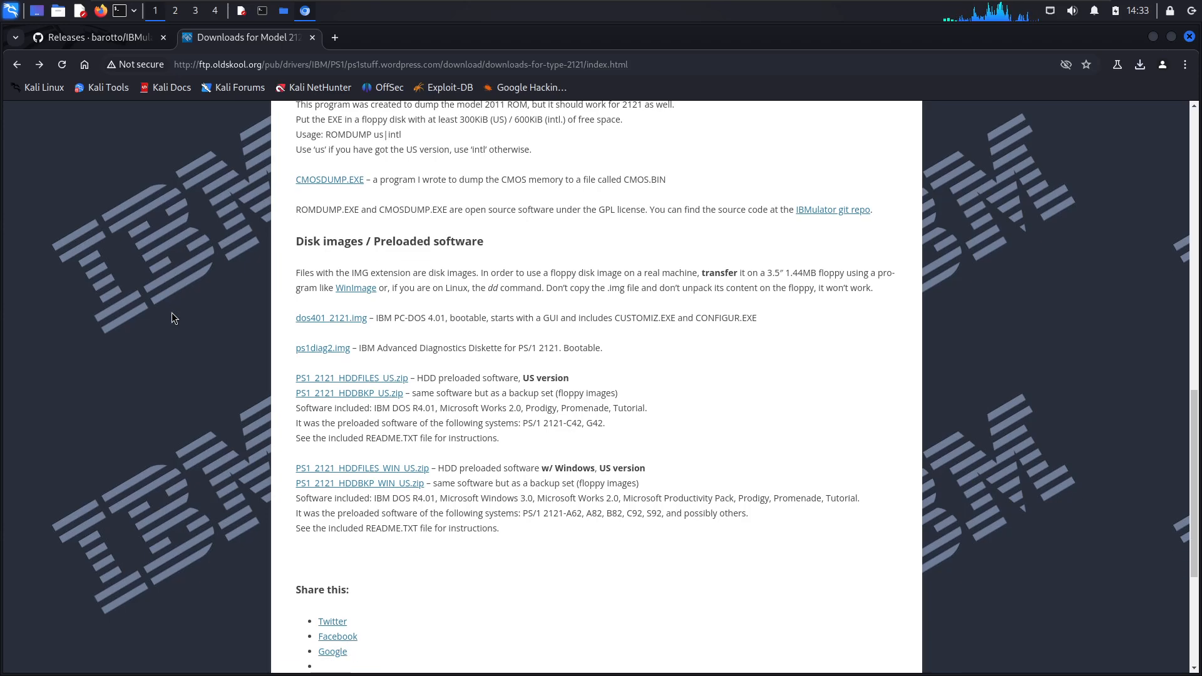
pyautogui.scroll(5, 171, 312)
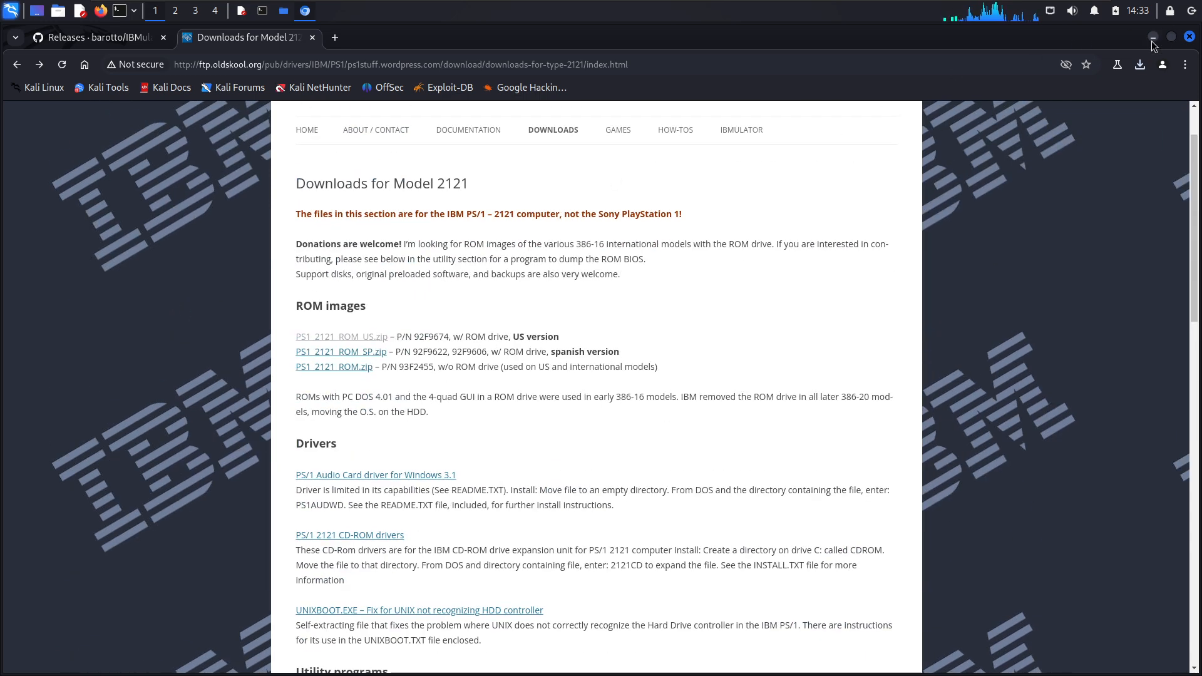
# - Switch to the Thunar file manager and go up to the Assembly folder
pyautogui.hotkey('alt', 'Tab')
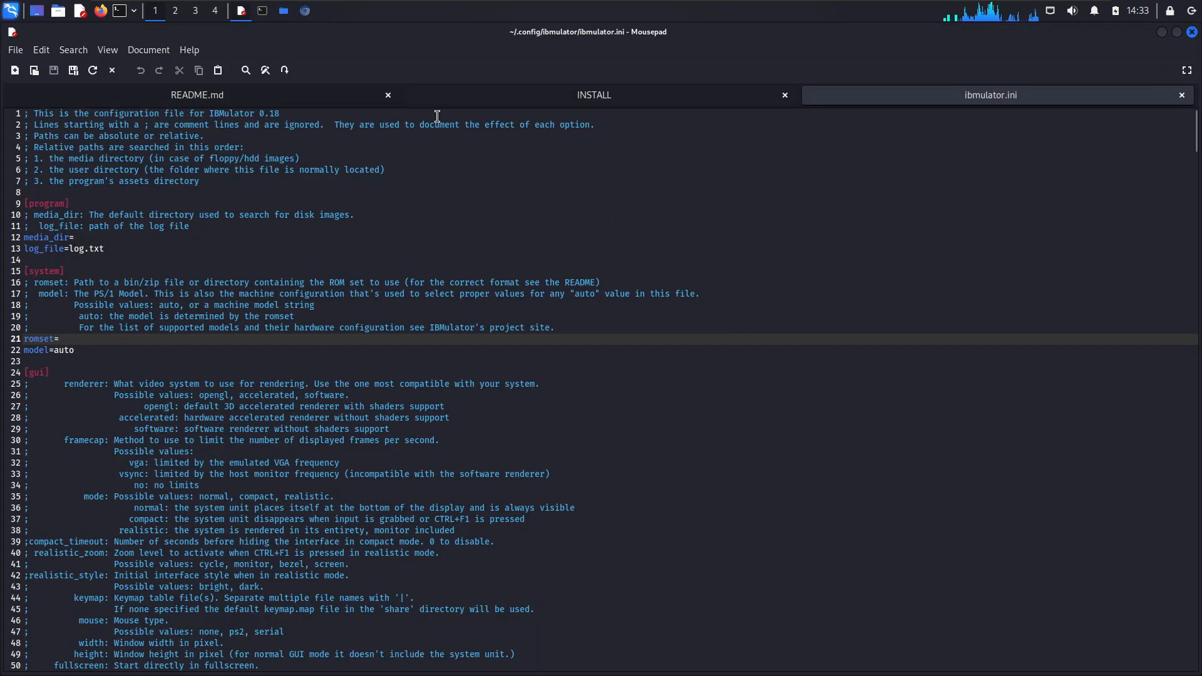
pyautogui.click(284, 11)
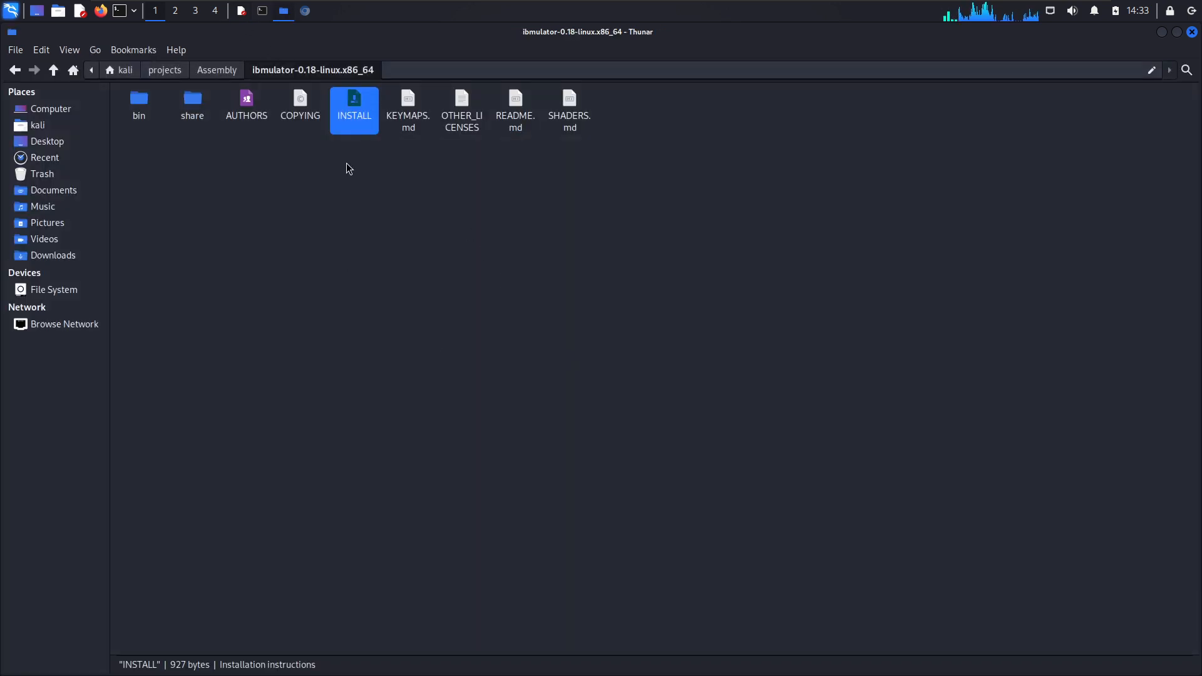
pyautogui.click(270, 171)
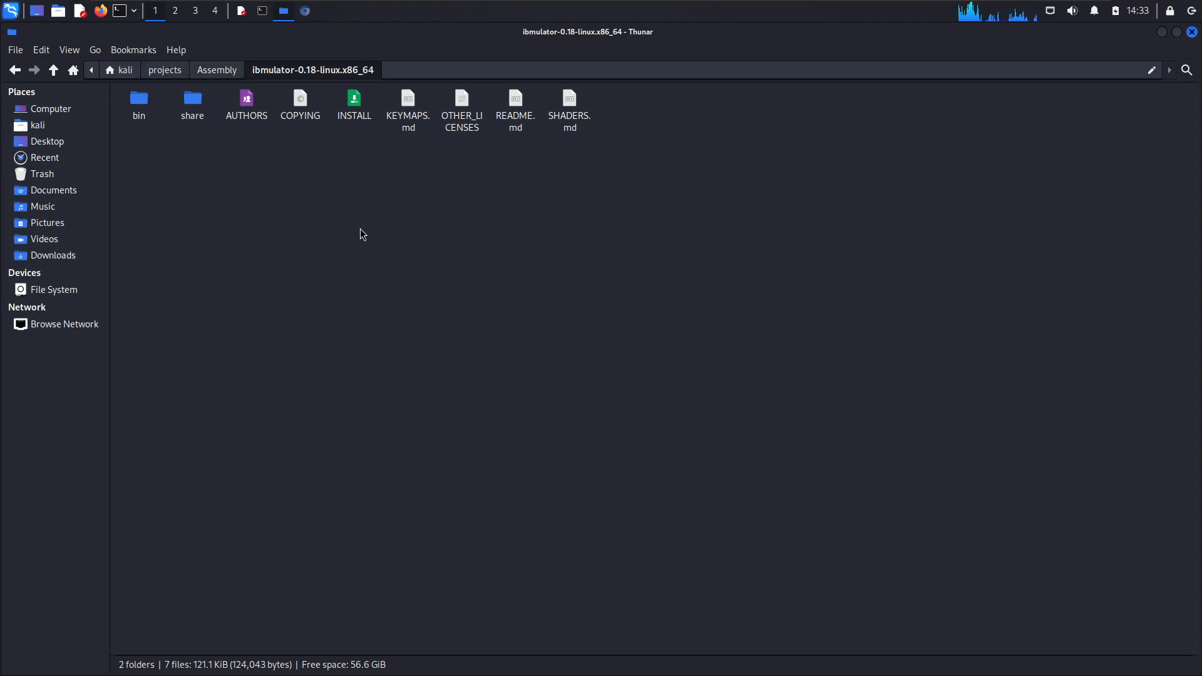
pyautogui.click(196, 76)
pyautogui.click(307, 248)
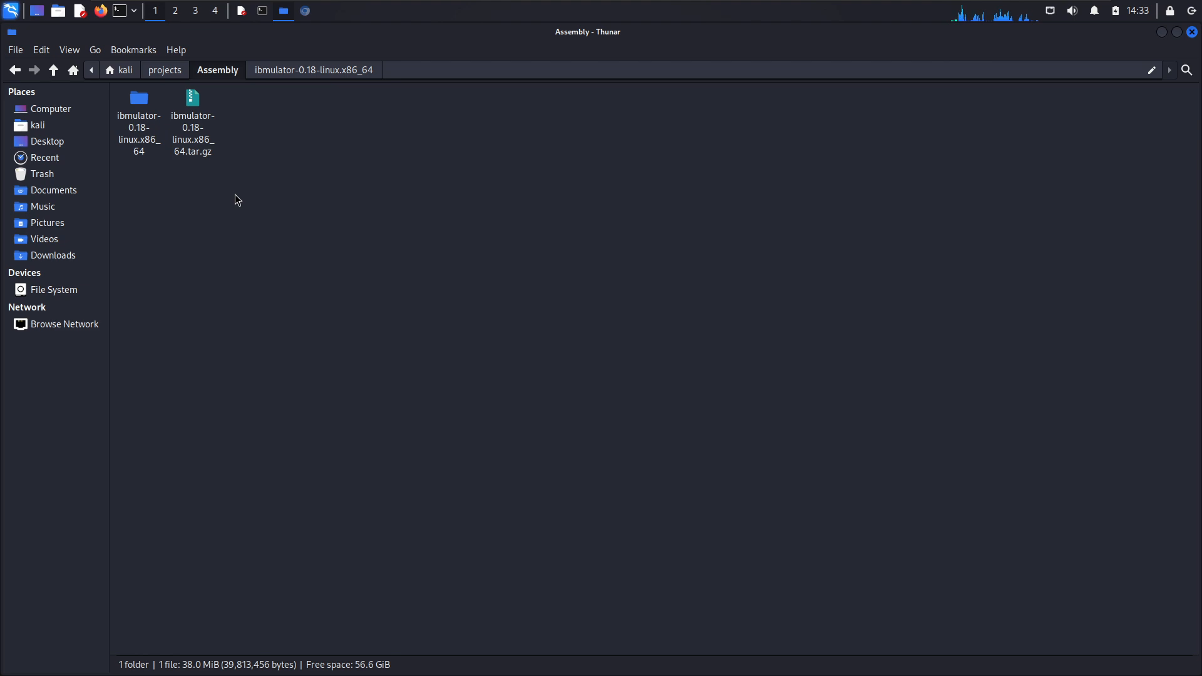
# - Switch to the terminal, return to the home directory and change to Downloads
pyautogui.hotkey('alt', 'Tab')
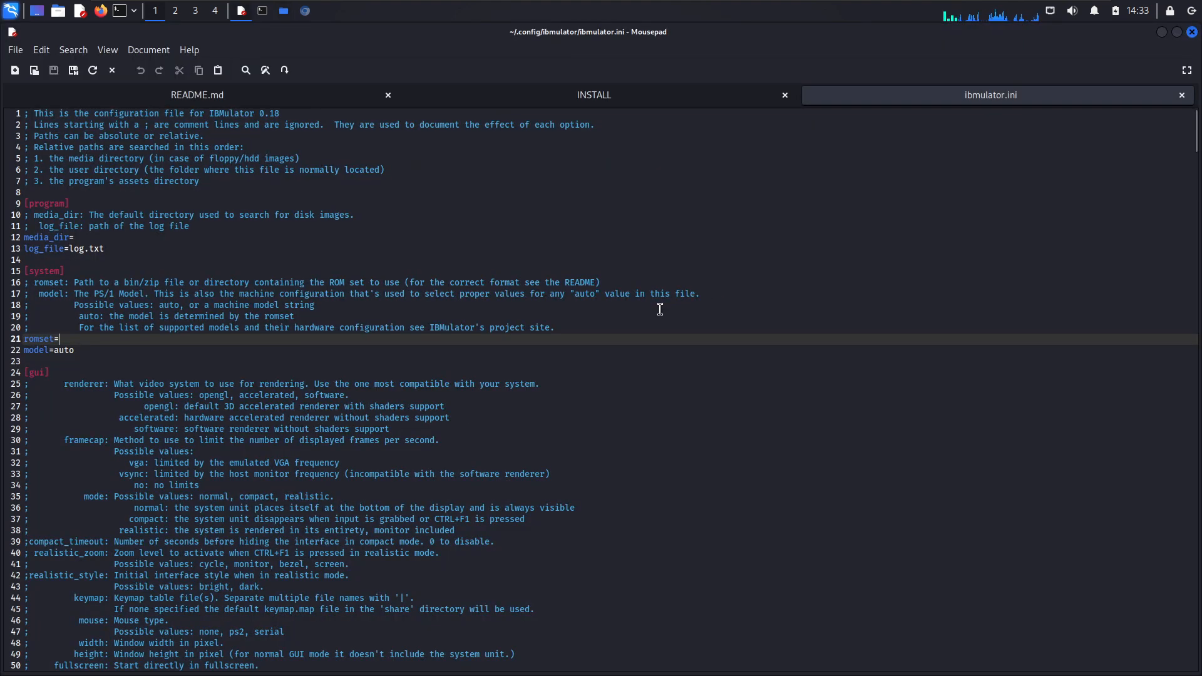
pyautogui.hotkey('alt', 'Tab')
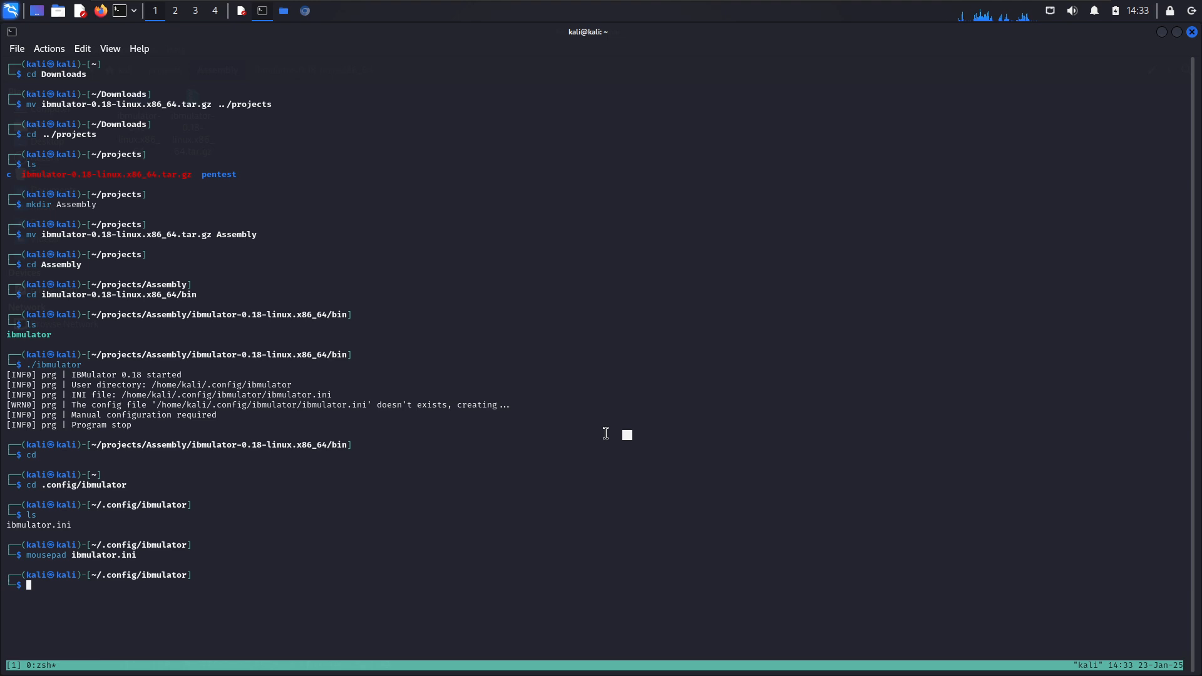
pyautogui.write('cd')
pyautogui.press('Return')
pyautogui.write('cd Downloads/')
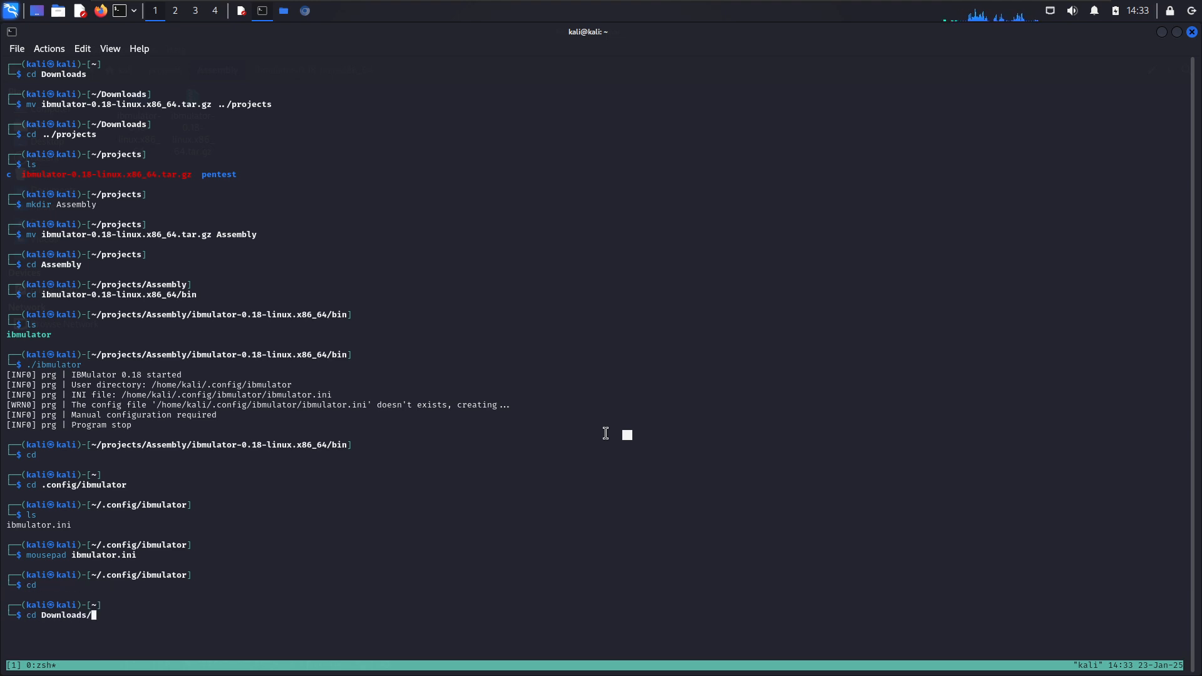
pyautogui.press('Return')
# - Move PS1_2121_ROM_US.zip to ../projects/Assembly with mv, checking the file name in Chromium's recent download history
pyautogui.write('mv')
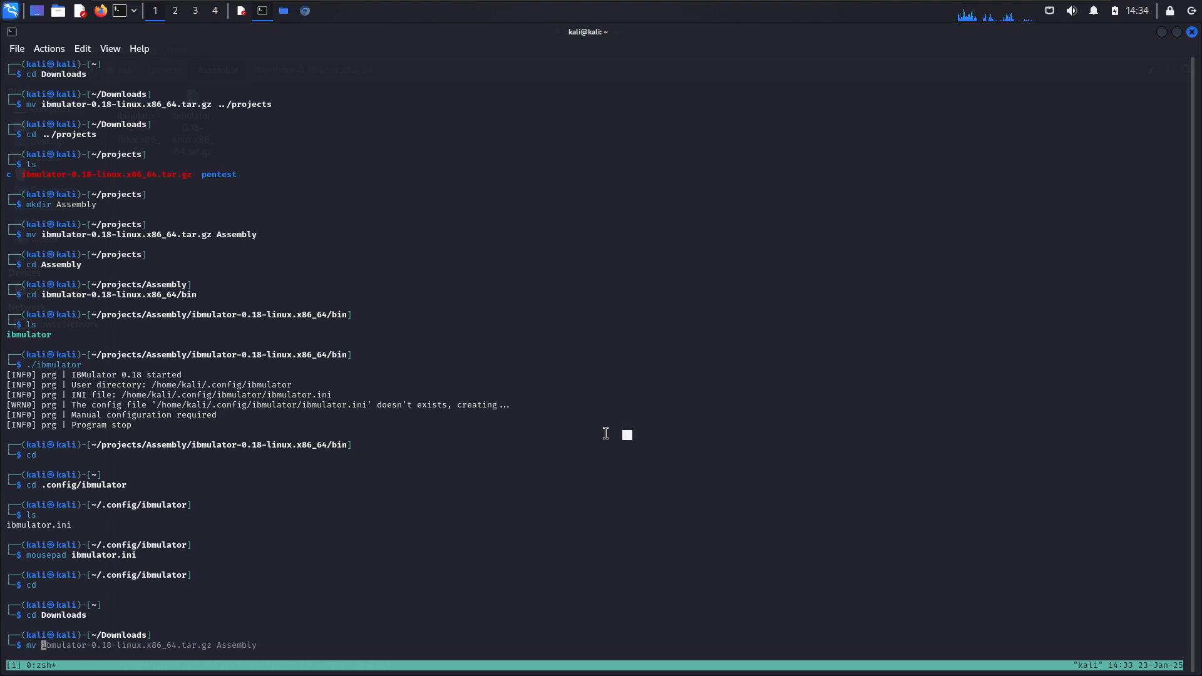
pyautogui.hotkey('alt', 'Tab')
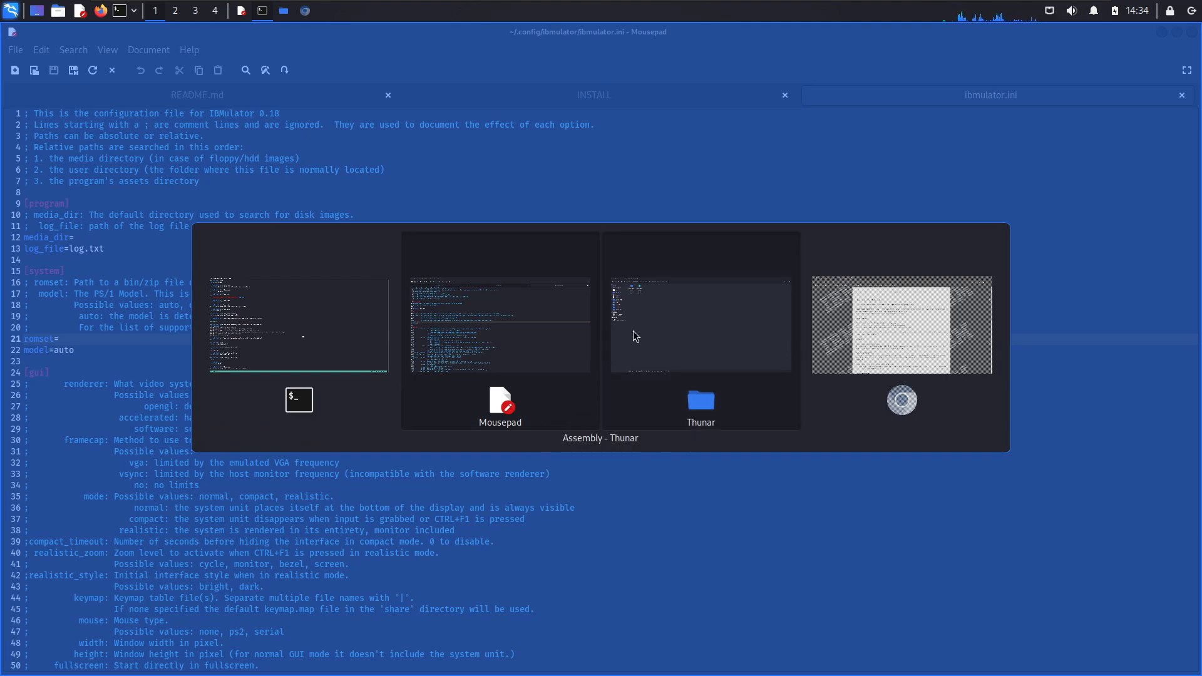
pyautogui.click(344, 338)
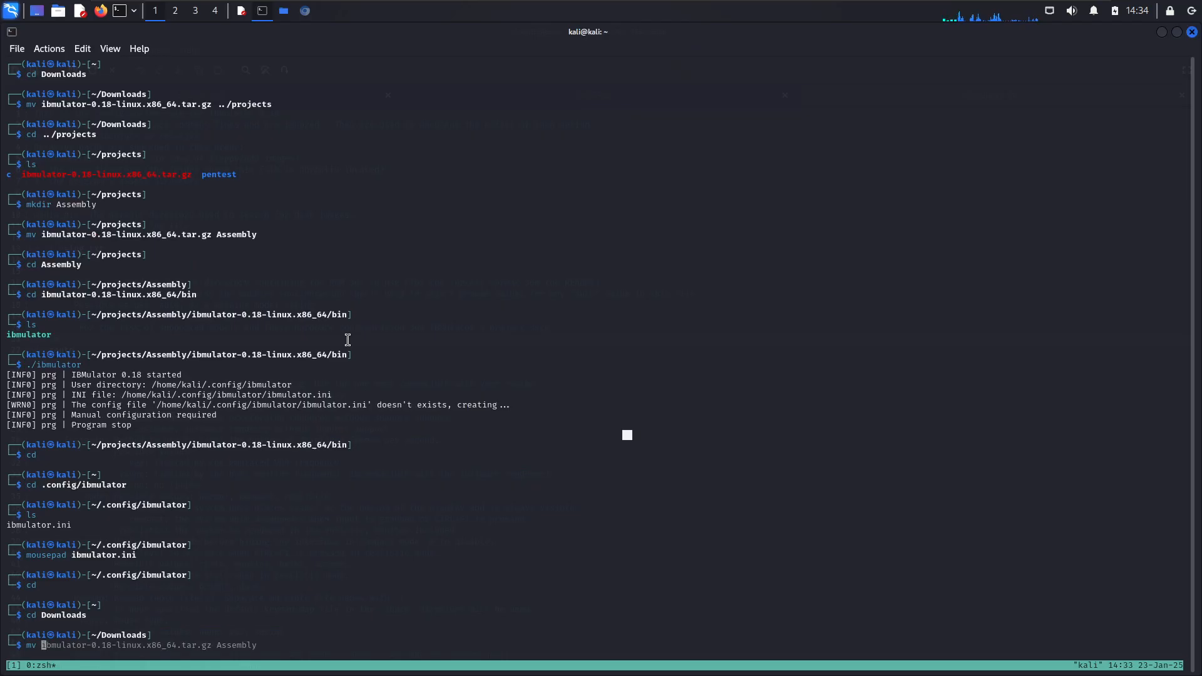
pyautogui.click(305, 10)
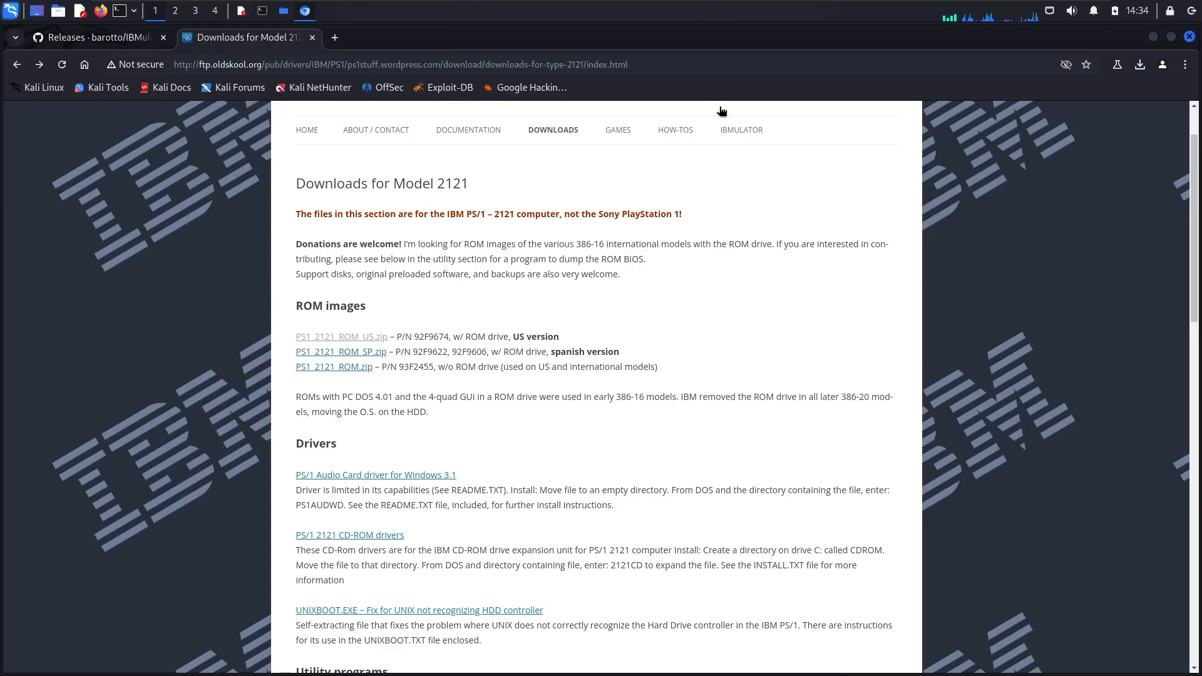
pyautogui.click(1140, 64)
pyautogui.click(791, 319)
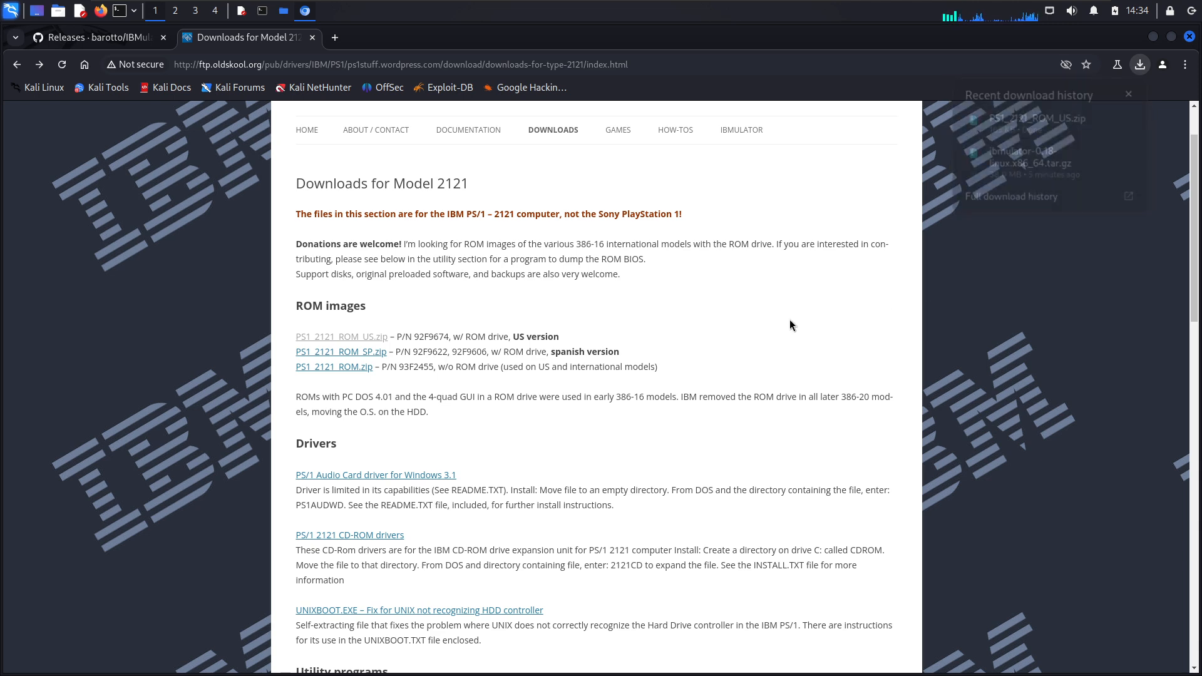
pyautogui.hotkey('alt', 'Tab')
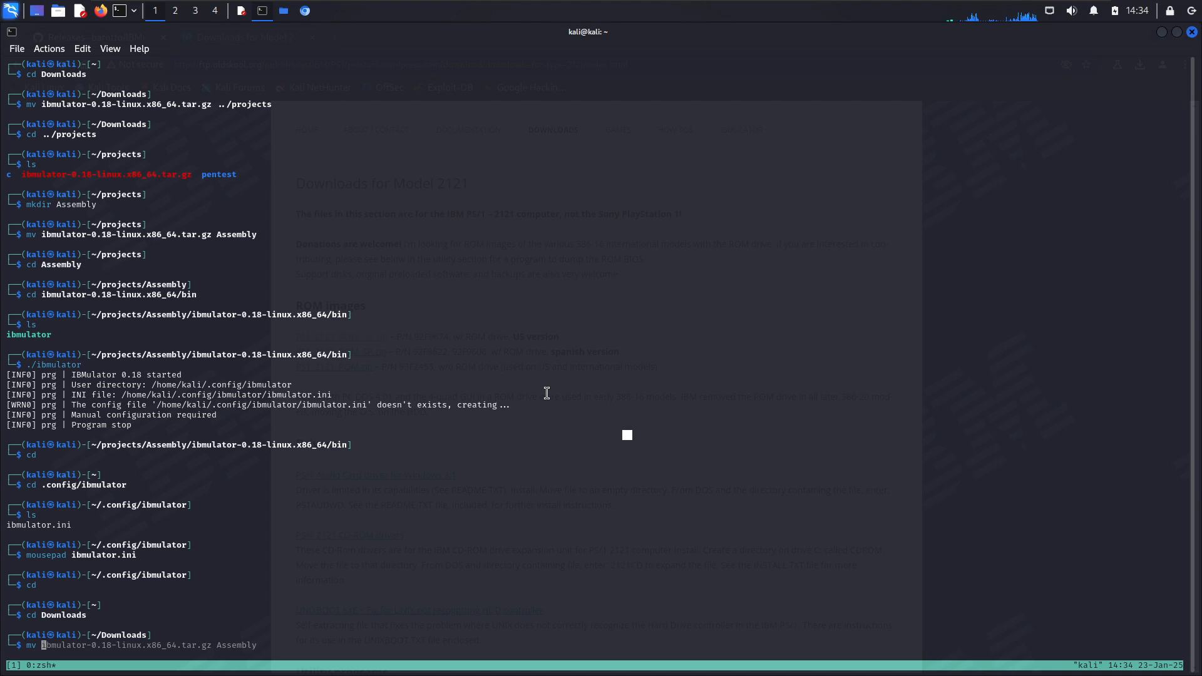
pyautogui.write('PS1_2121_ROM_US.zip ')
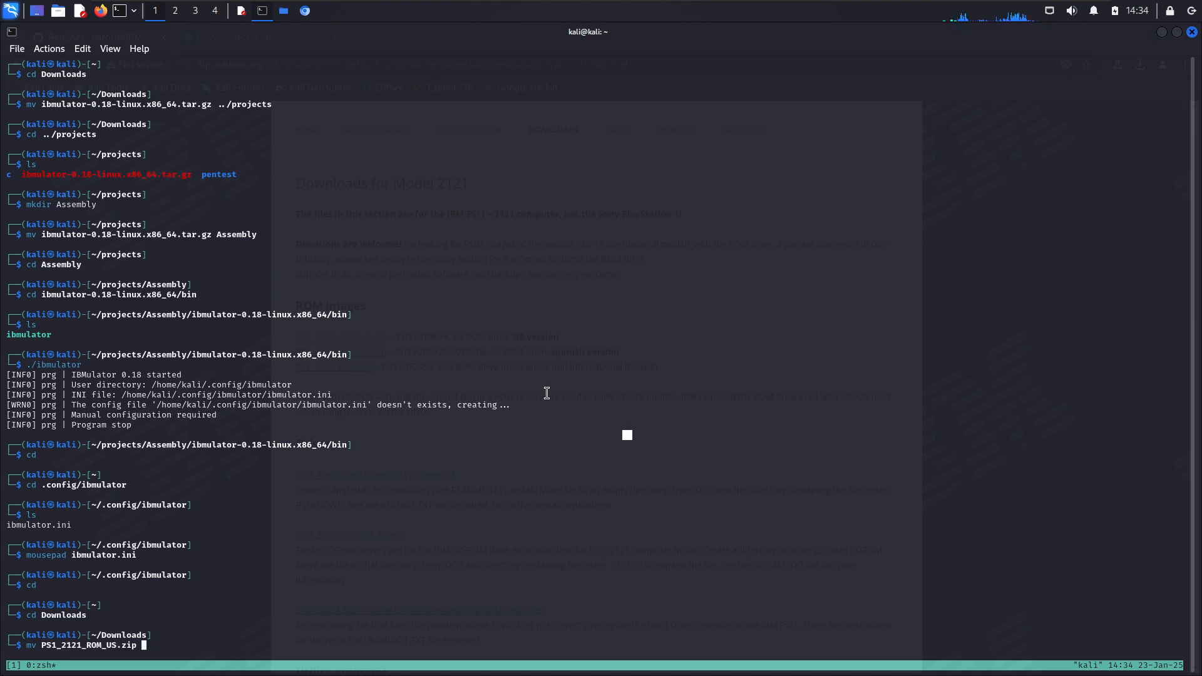
pyautogui.write('../projects/As')
pyautogui.press('Tab')
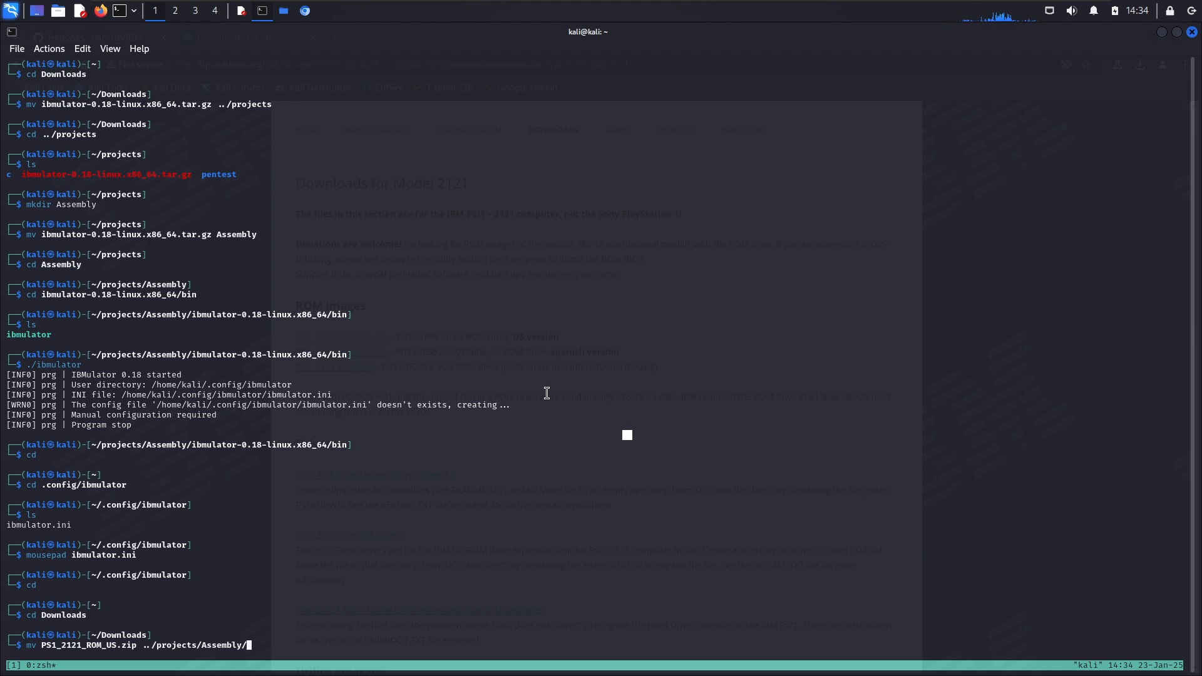
pyautogui.press('Return')
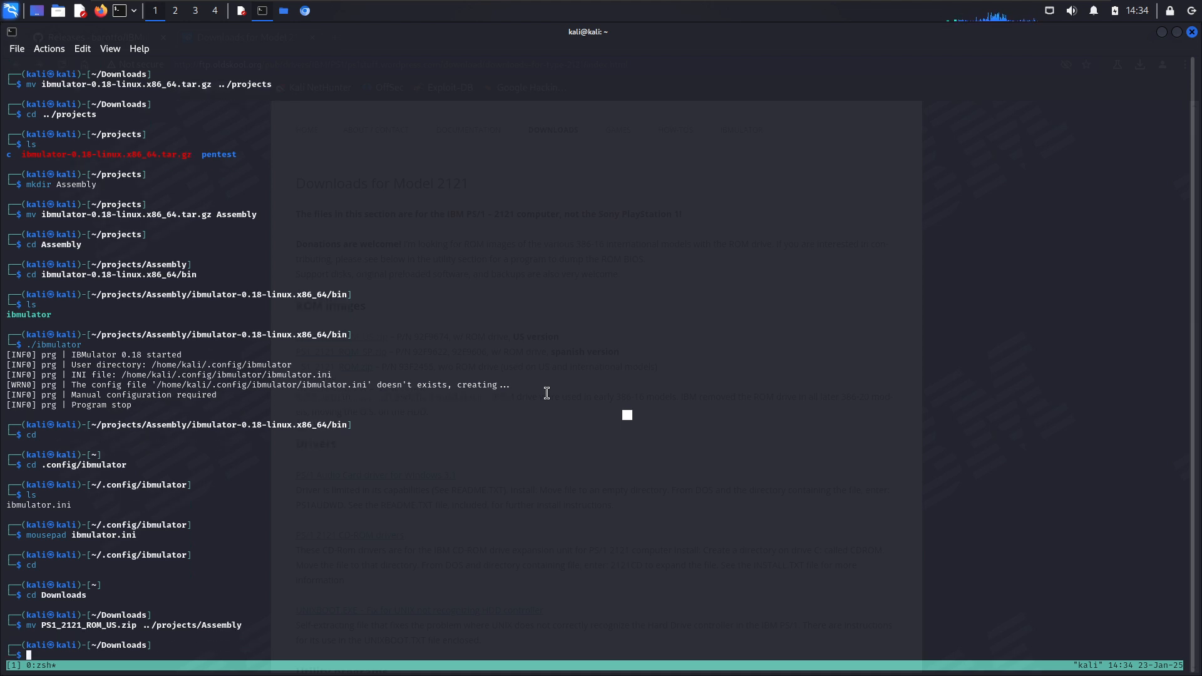
# - Switch to Thunar and copy the location path of PS1_2121_ROM_US.zip from its properties
pyautogui.hotkey('alt', 'Tab')
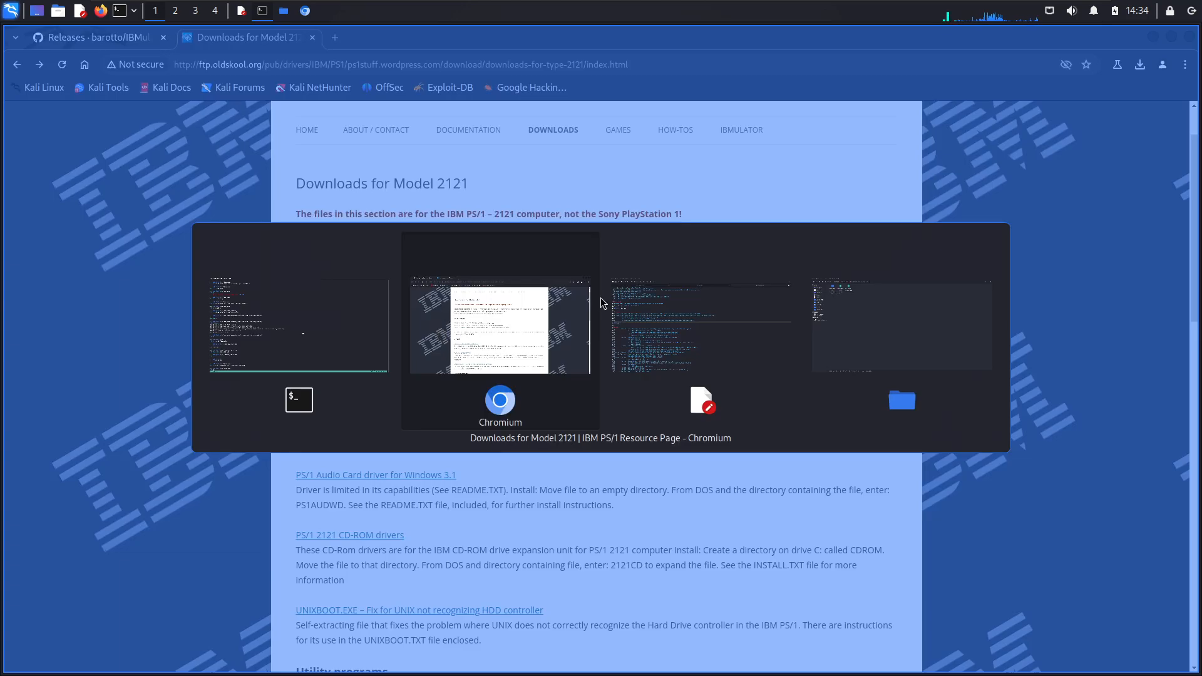
pyautogui.click(816, 337)
pyautogui.rightClick(249, 198)
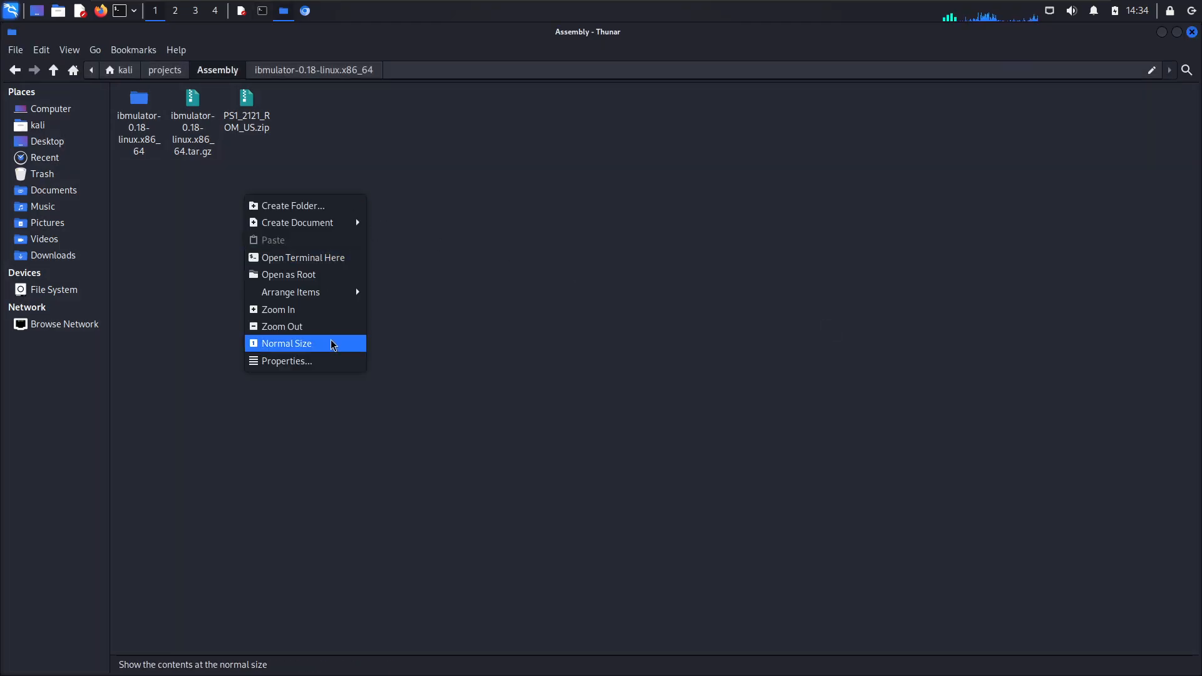
pyautogui.click(269, 144)
pyautogui.click(241, 130)
pyautogui.rightClick(240, 130)
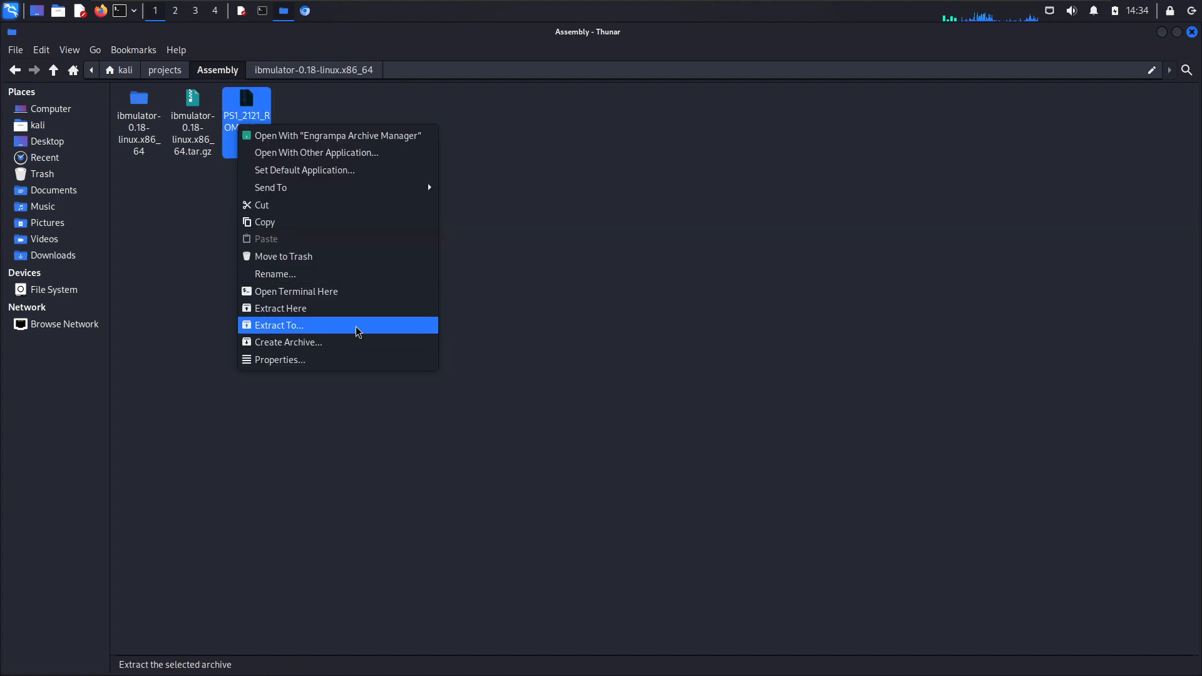
pyautogui.click(292, 361)
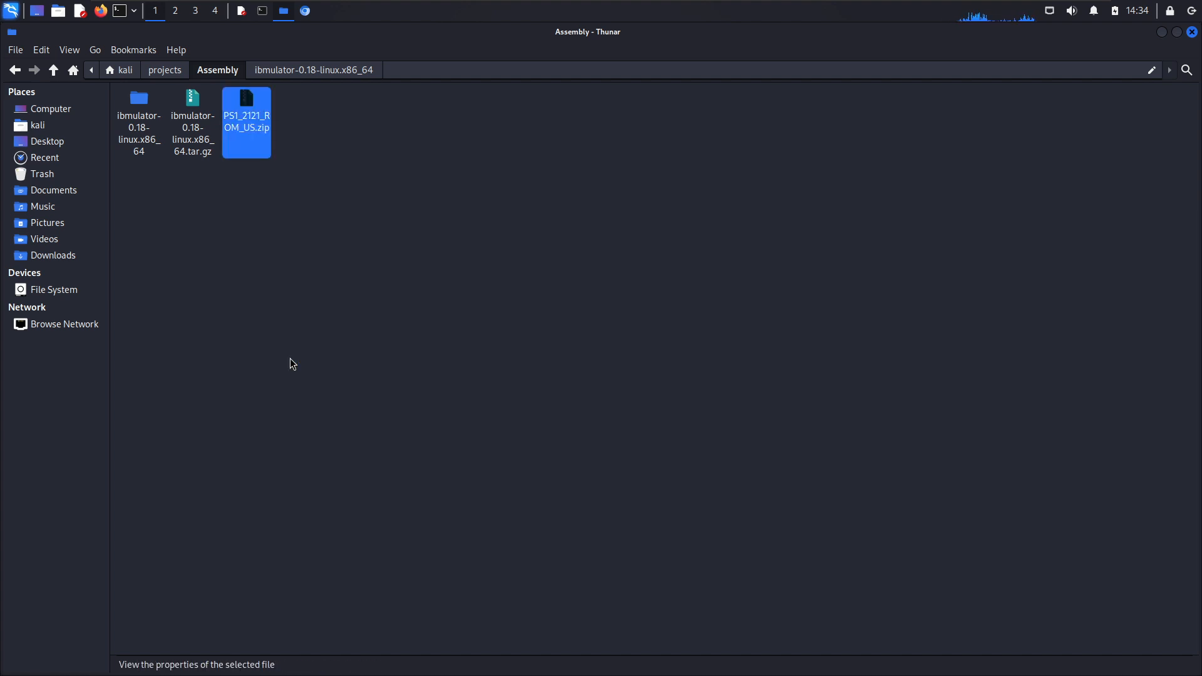
pyautogui.moveTo(654, 348); pyautogui.dragTo(514, 349)
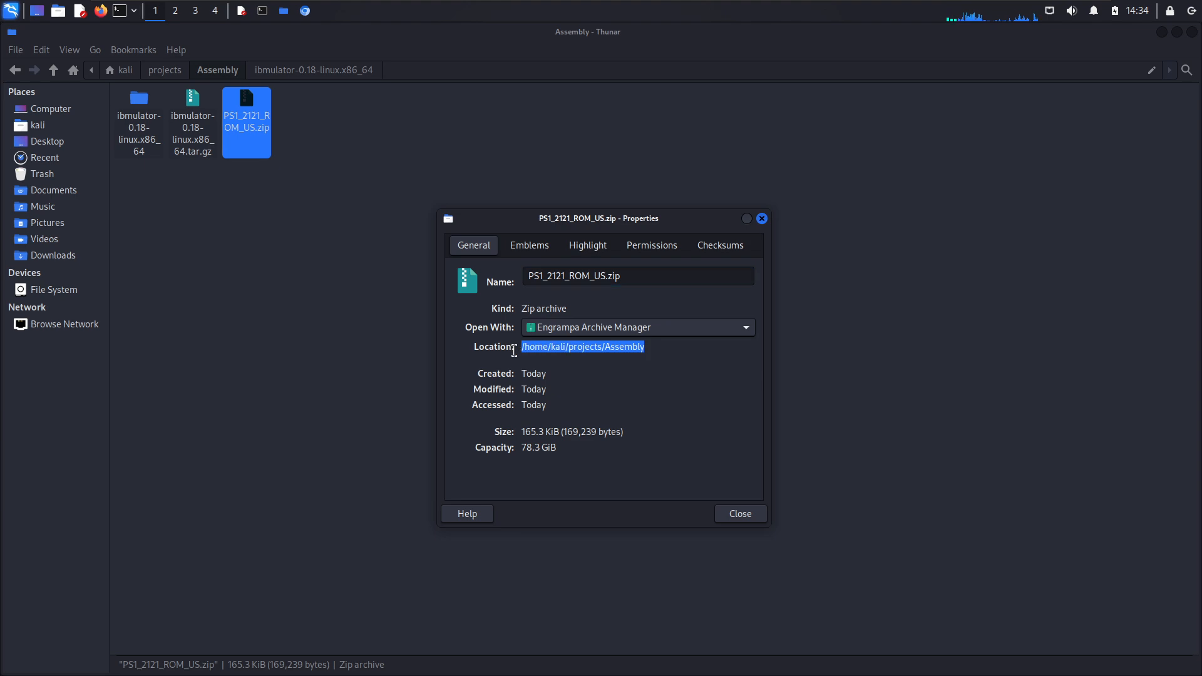
pyautogui.rightClick(545, 348)
pyautogui.click(566, 369)
# - Switch to ibmulator.ini in Mousepad and set romset to the copied path /home/kali/projects/Assembly
pyautogui.hotkey('alt', 'Tab')
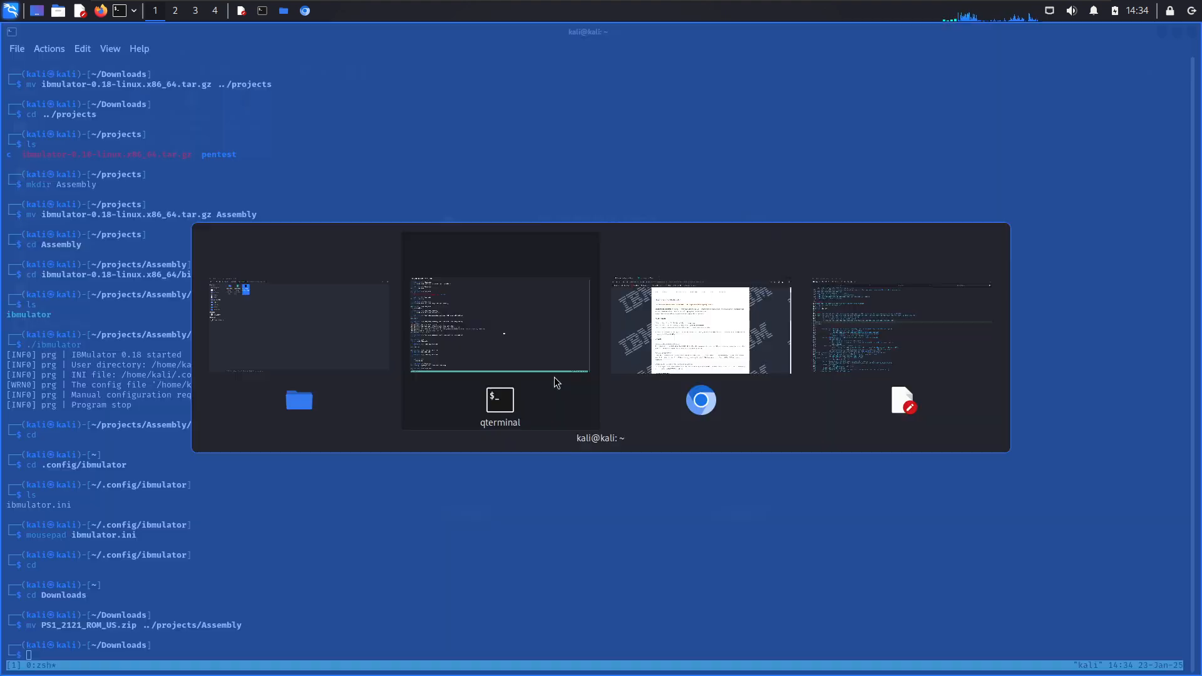
pyautogui.hotkey('alt', 'Tab')
pyautogui.hotkey('alt', 'Tab')
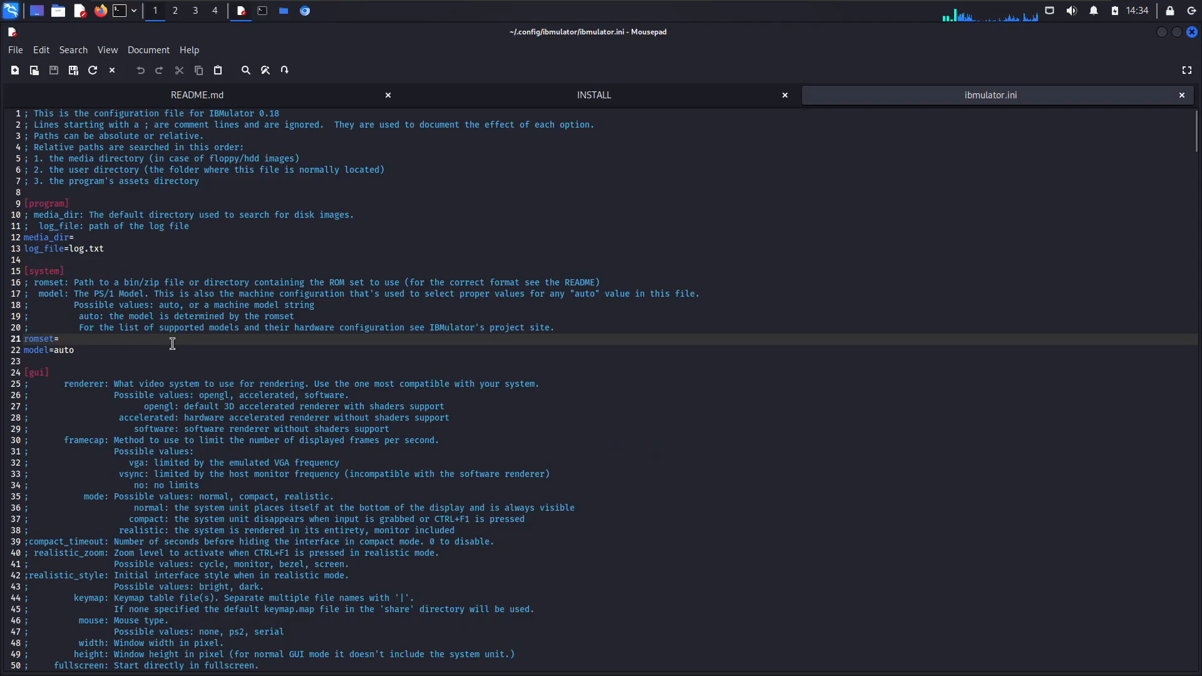
pyautogui.hotkey('ctrl', 'v')
# - Switch back to Thunar, close the file's properties and copy its full name, PS1_2121_ROM_US.zip, without renaming it
pyautogui.hotkey('alt', 'Tab')
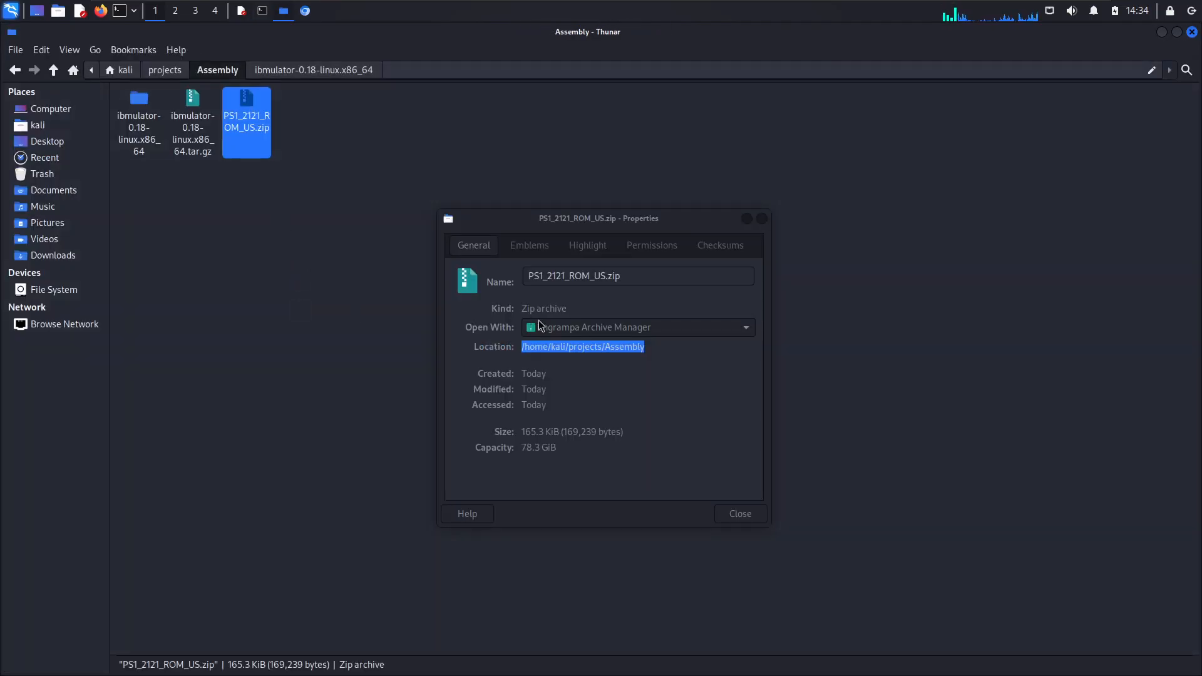
pyautogui.click(761, 219)
pyautogui.doubleClick(258, 145)
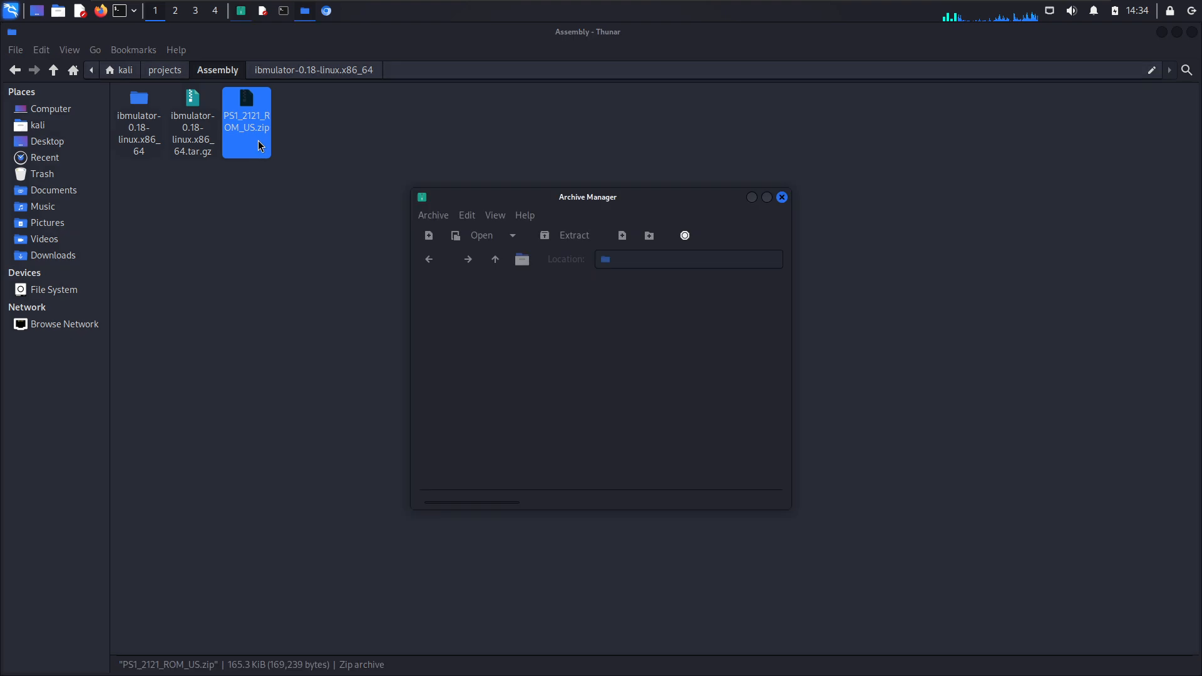
pyautogui.click(782, 198)
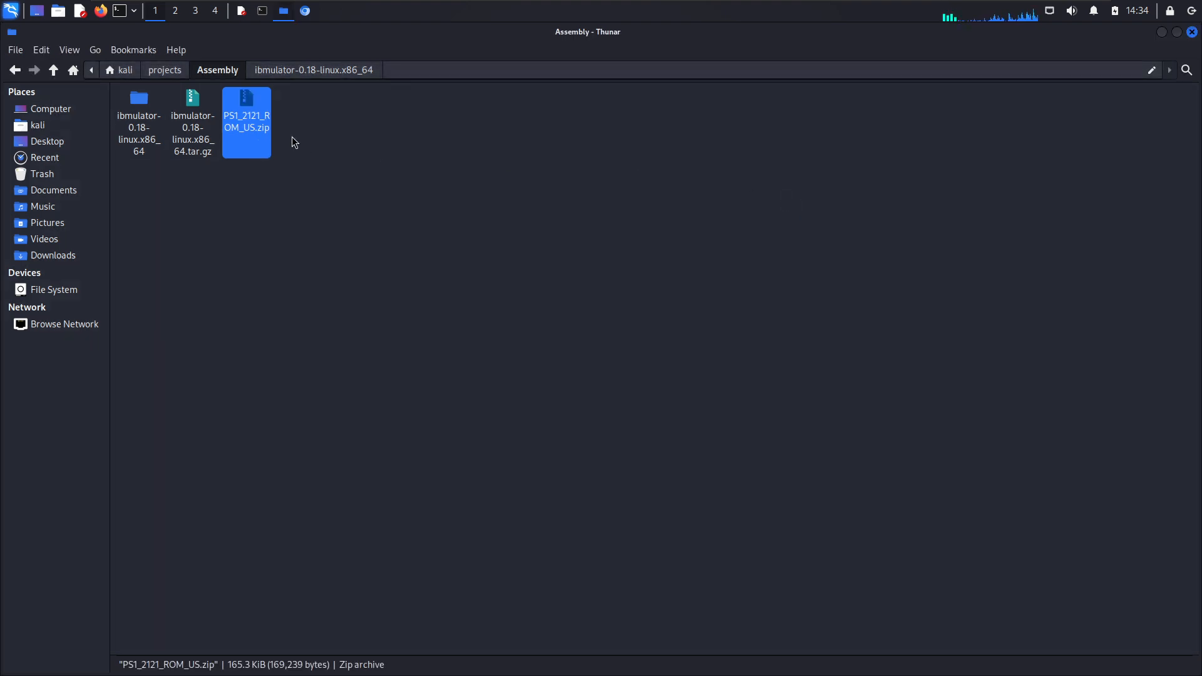
pyautogui.rightClick(252, 125)
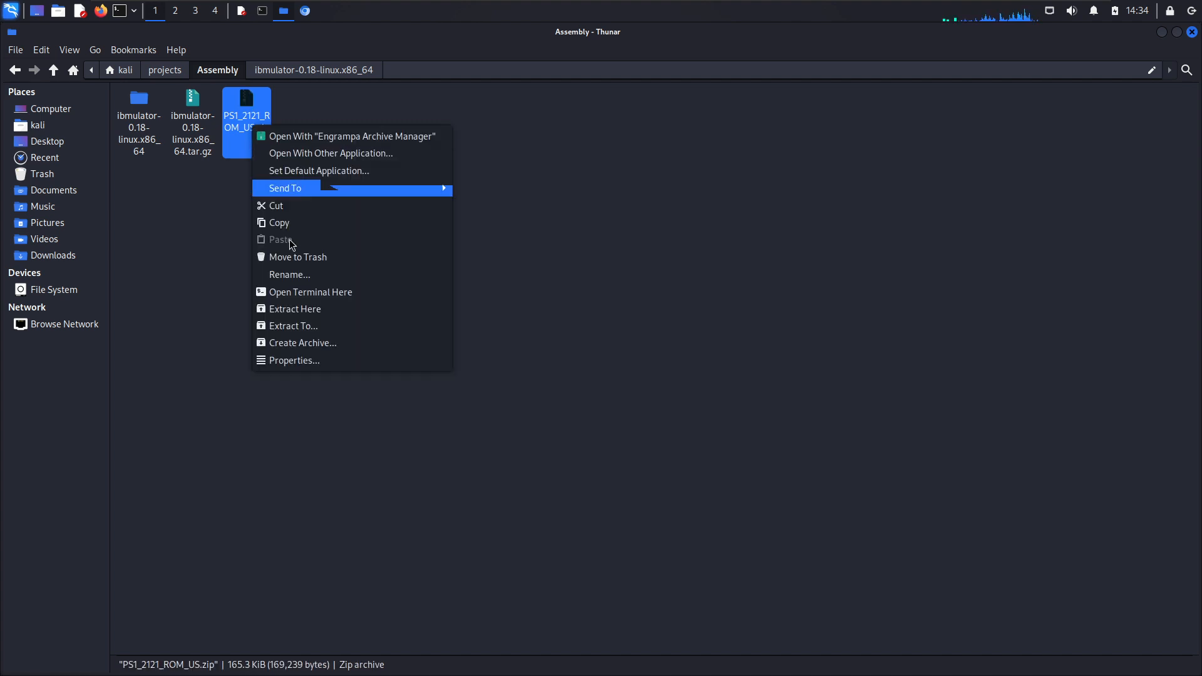
pyautogui.click(295, 277)
pyautogui.click(666, 374)
pyautogui.hotkey('ctrl', 'a')
pyautogui.hotkey('ctrl', 'c')
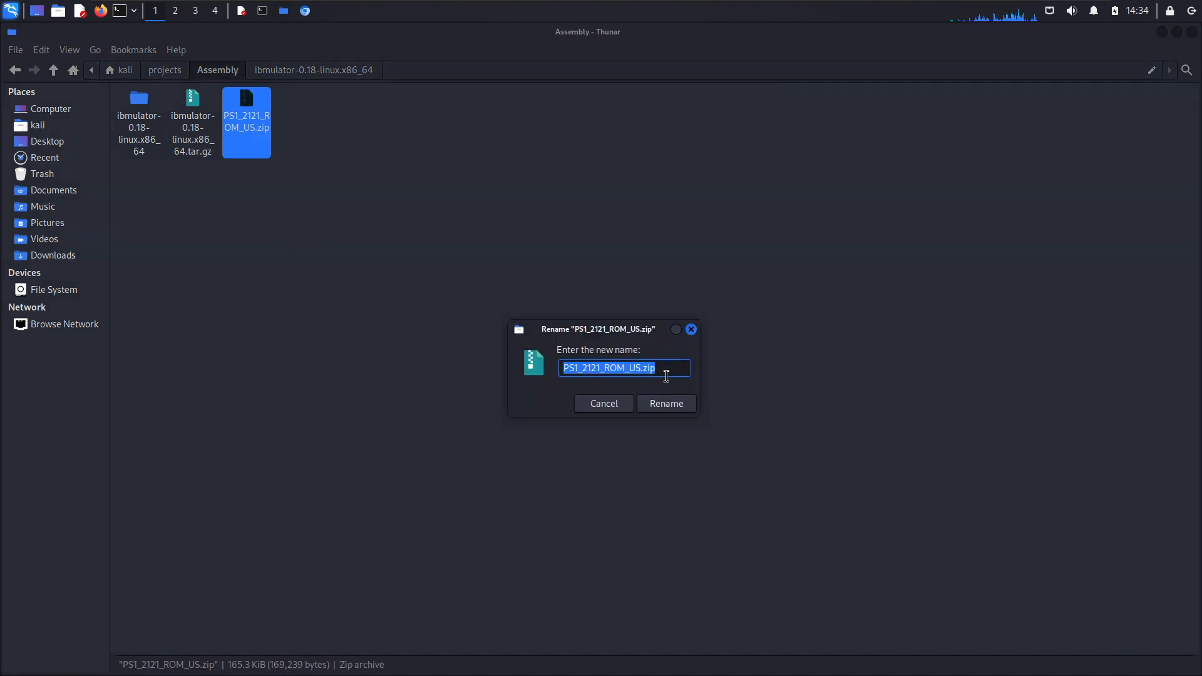
pyautogui.click(604, 403)
# - Switch to Mousepad, append /PS1_2121_ROM_US.zip to the romset path in ibmulator.ini and save the file
pyautogui.hotkey('alt', 'Tab')
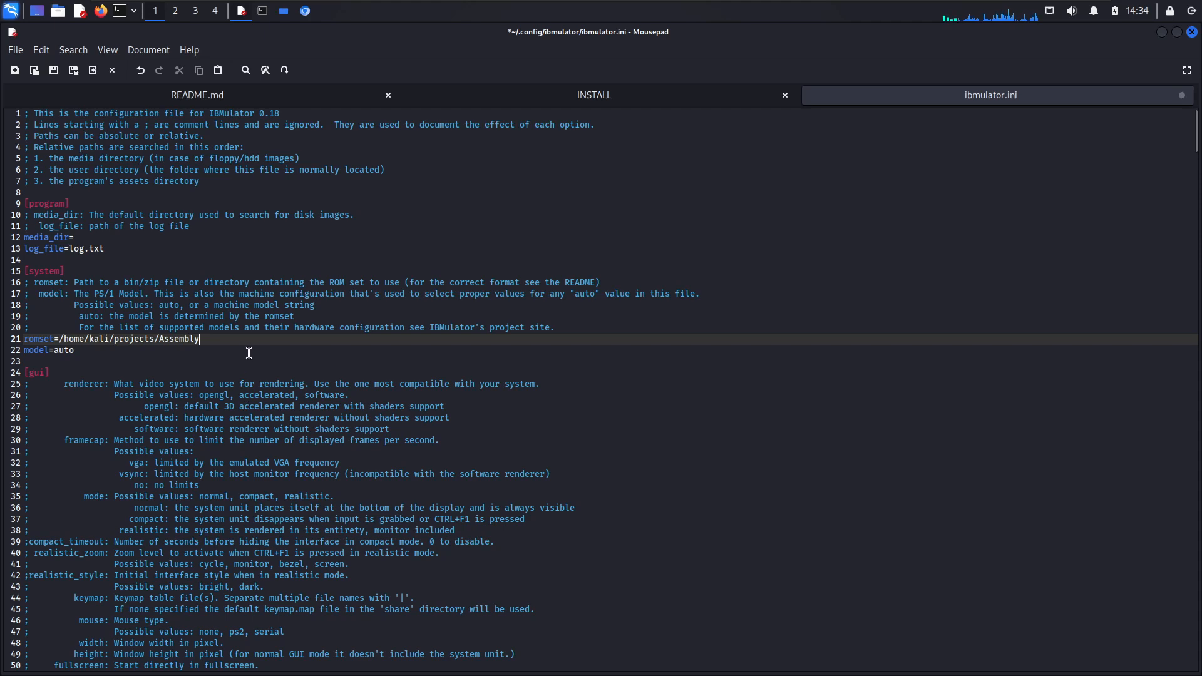
pyautogui.write('/')
pyautogui.hotkey('ctrl', 'v')
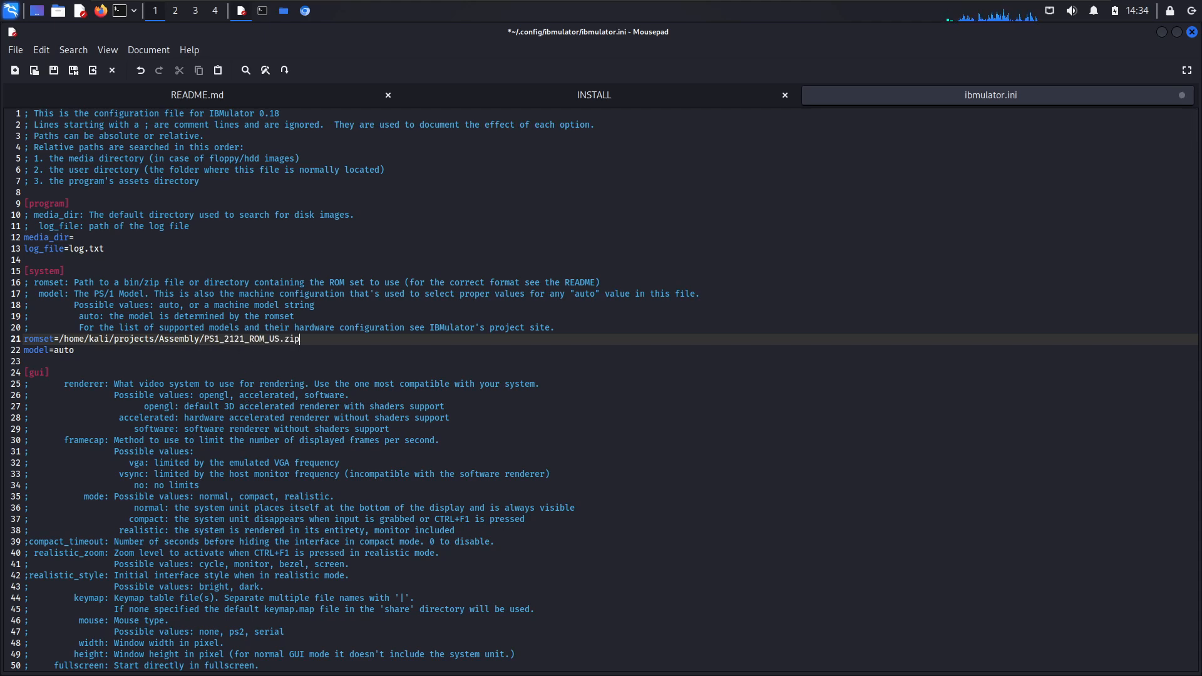
pyautogui.hotkey('ctrl', 's')
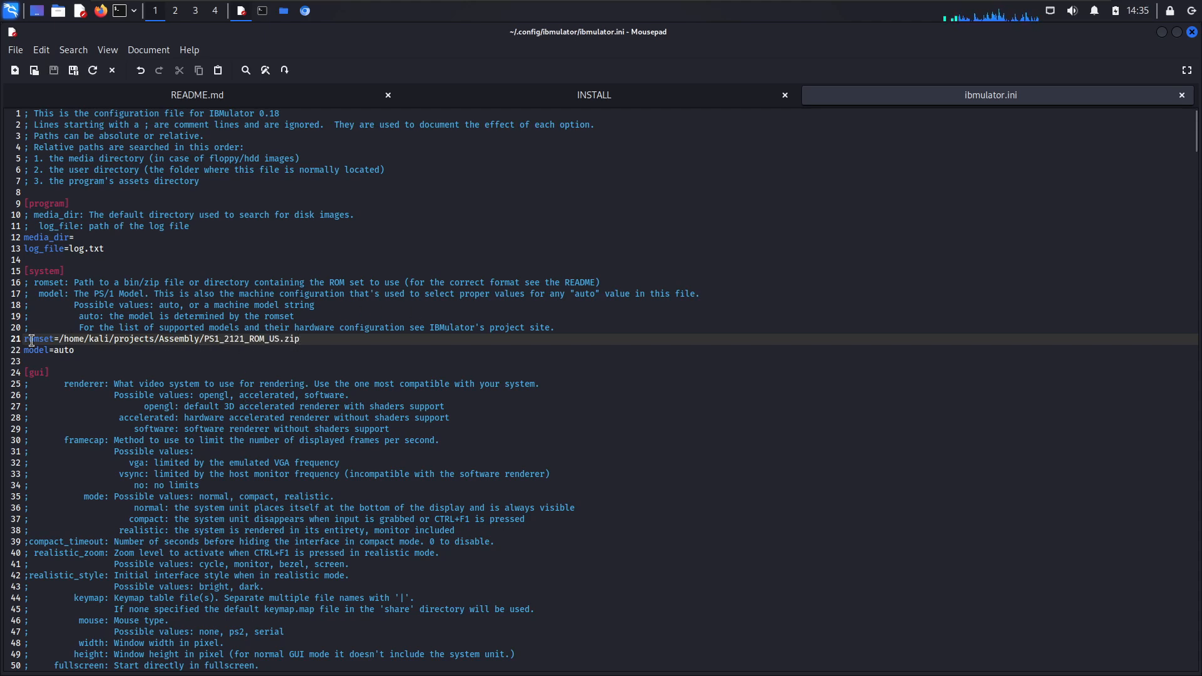
# - Check the romset line in ibmulator.ini and close Mousepad
pyautogui.moveTo(25, 340); pyautogui.dragTo(75, 340)
pyautogui.click(306, 342)
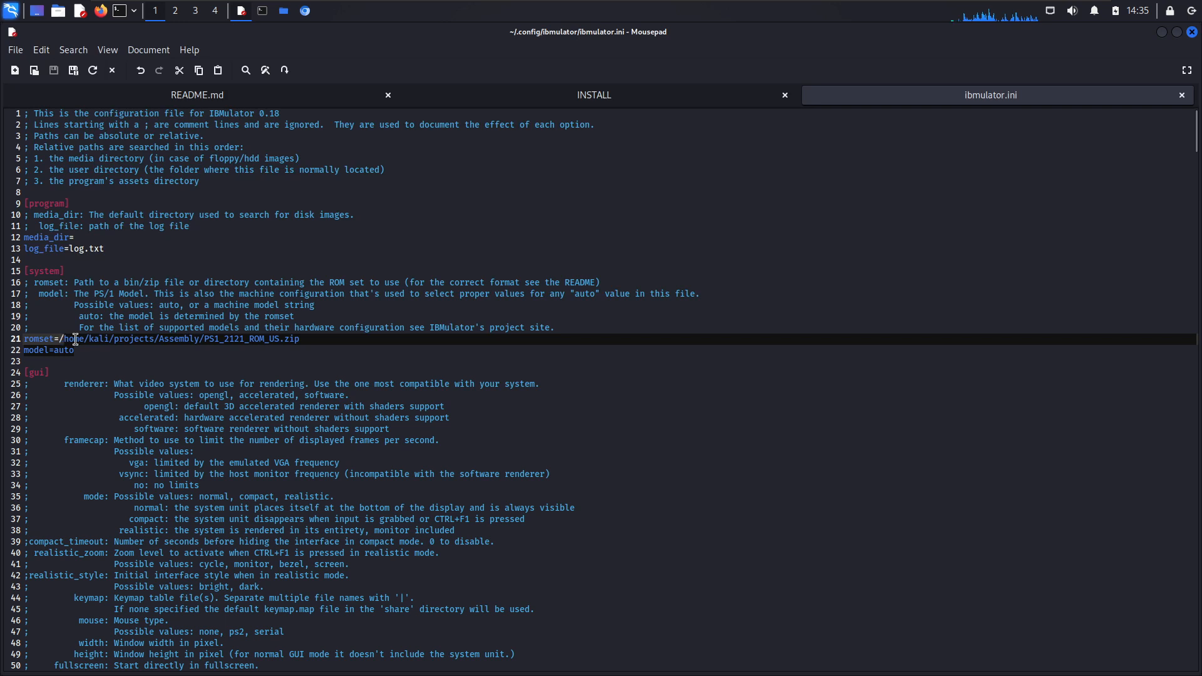
pyautogui.click(75, 340)
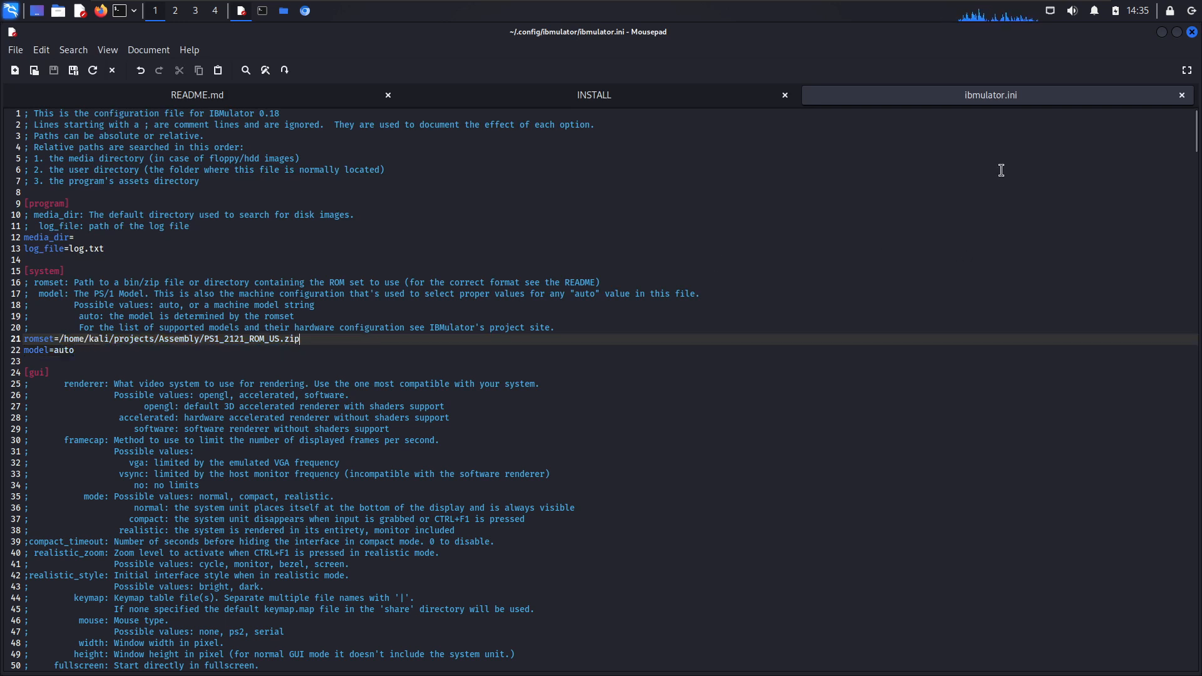
pyautogui.click(1193, 32)
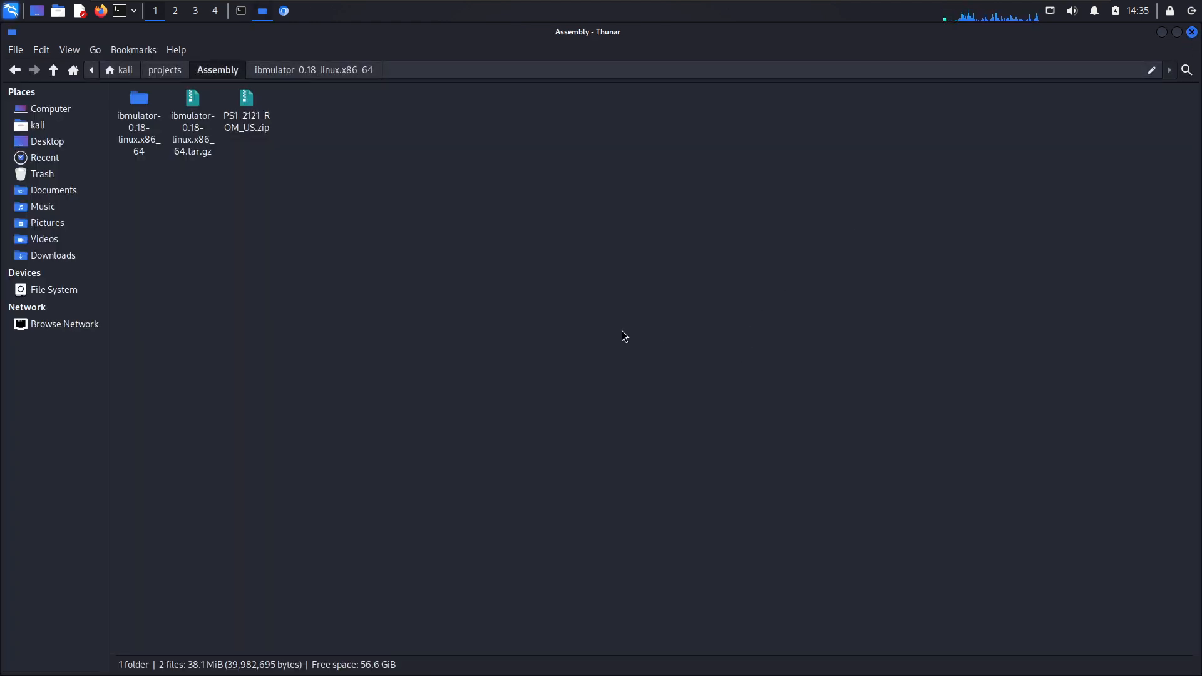
# - Switch to the terminal and return to the home directory
pyautogui.hotkey('alt', 'Tab')
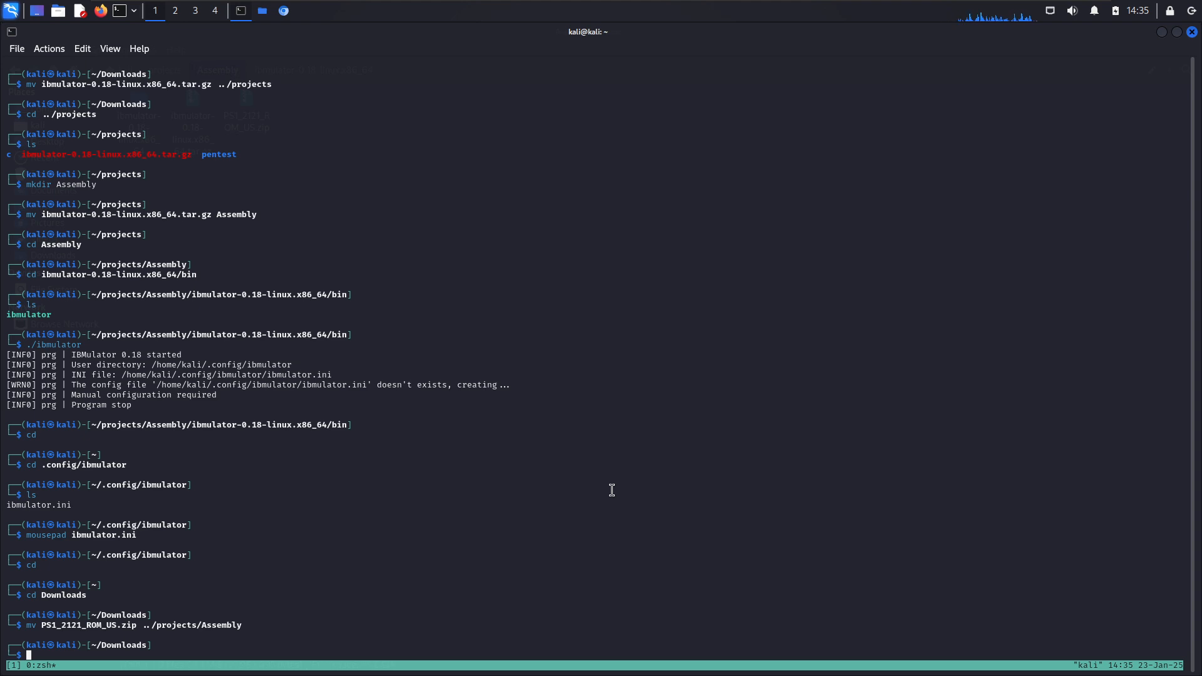
pyautogui.write('cd')
pyautogui.press('Return')
# - Change to projects/Assembly/ibmulator-0.18-linux.x86_64/bin and list its contents
pyautogui.write('cd ')
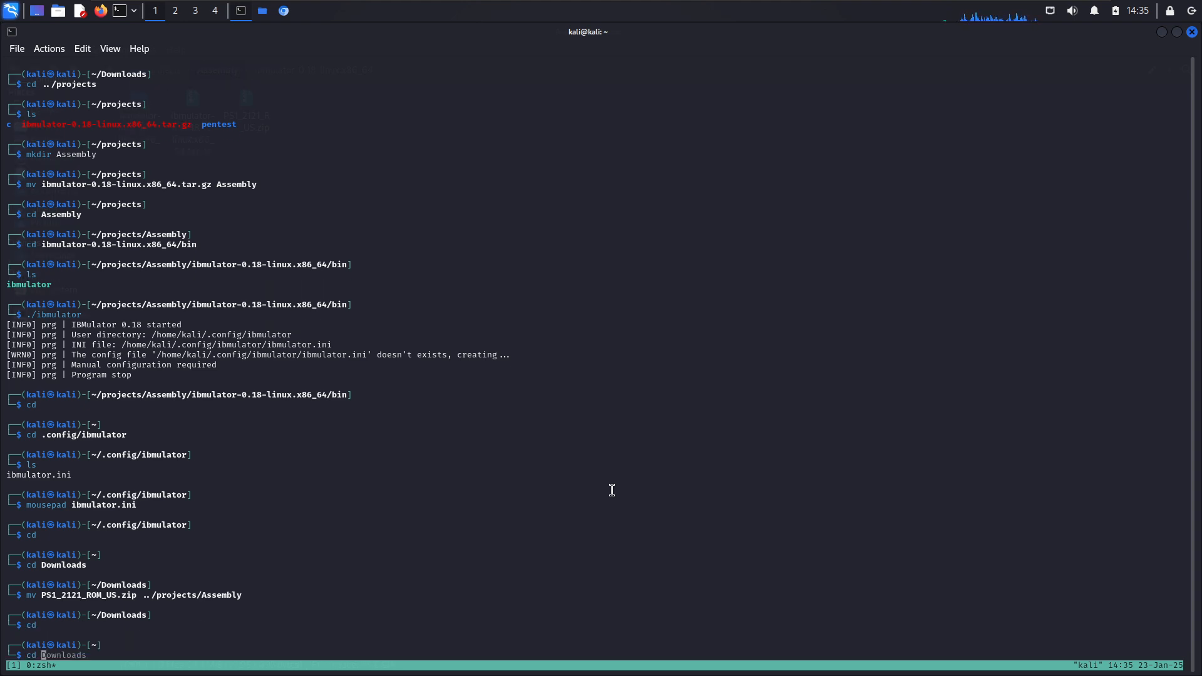
pyautogui.write('Ass')
pyautogui.press('Tab')
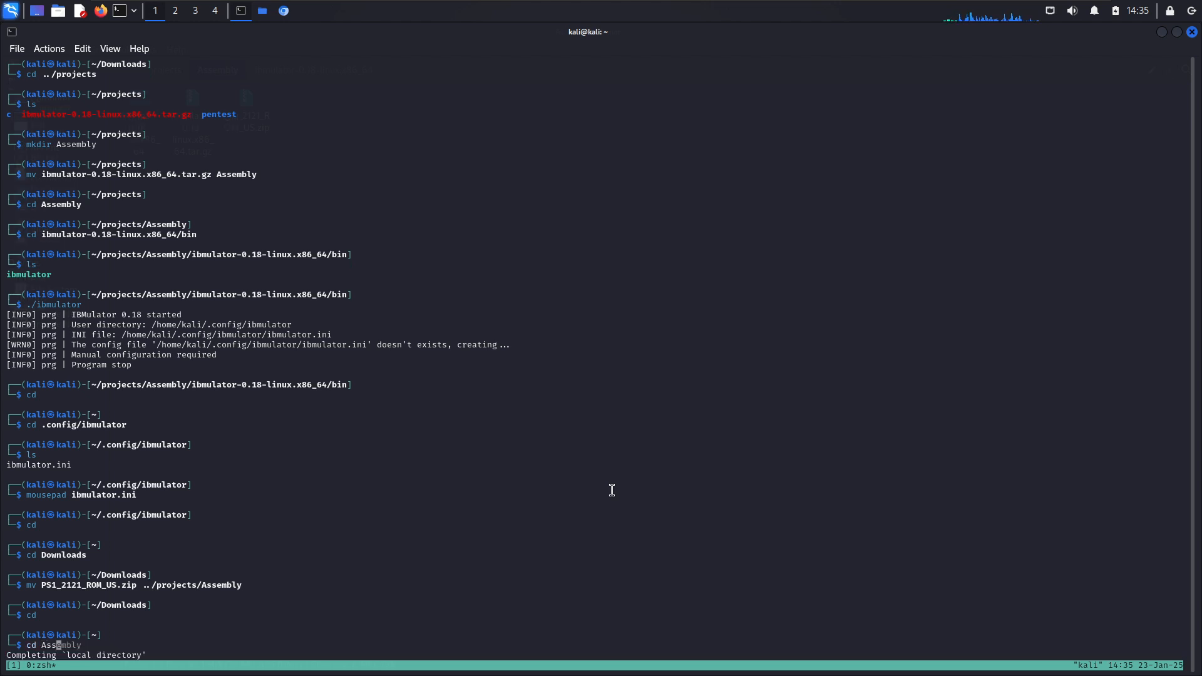
pyautogui.press('BackSpace')
pyautogui.press('BackSpace')
pyautogui.press('BackSpace')
pyautogui.write('projects/A')
pyautogui.press('Tab')
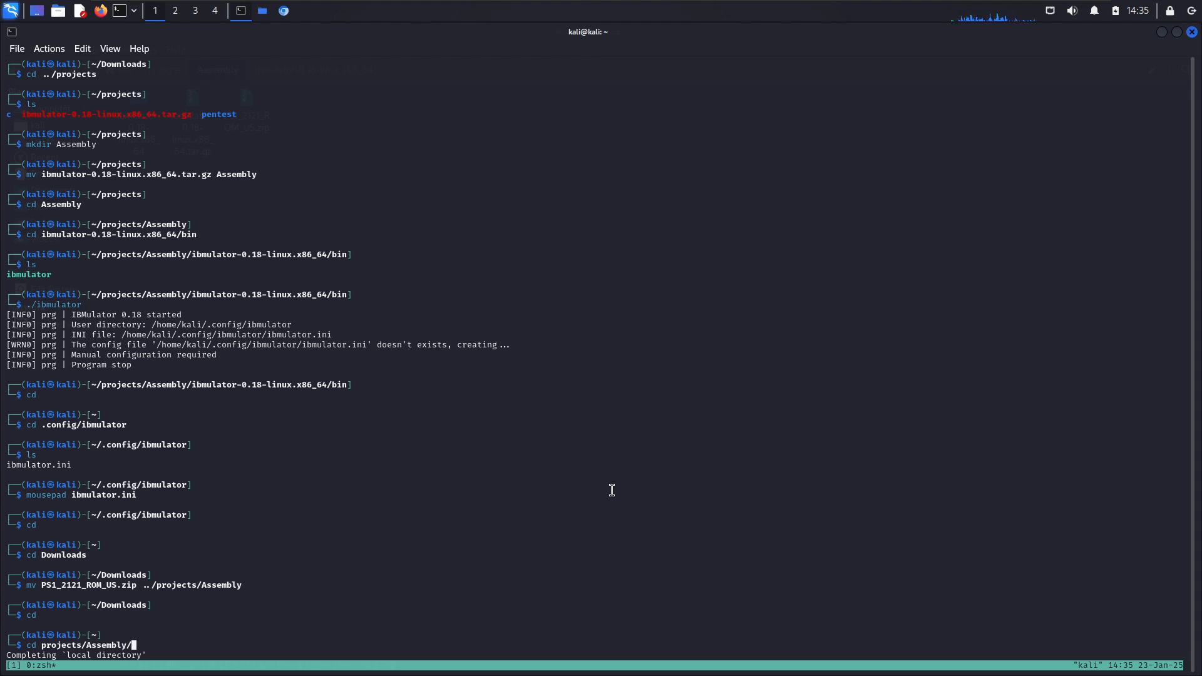
pyautogui.write('i')
pyautogui.press('Tab')
pyautogui.write('bin')
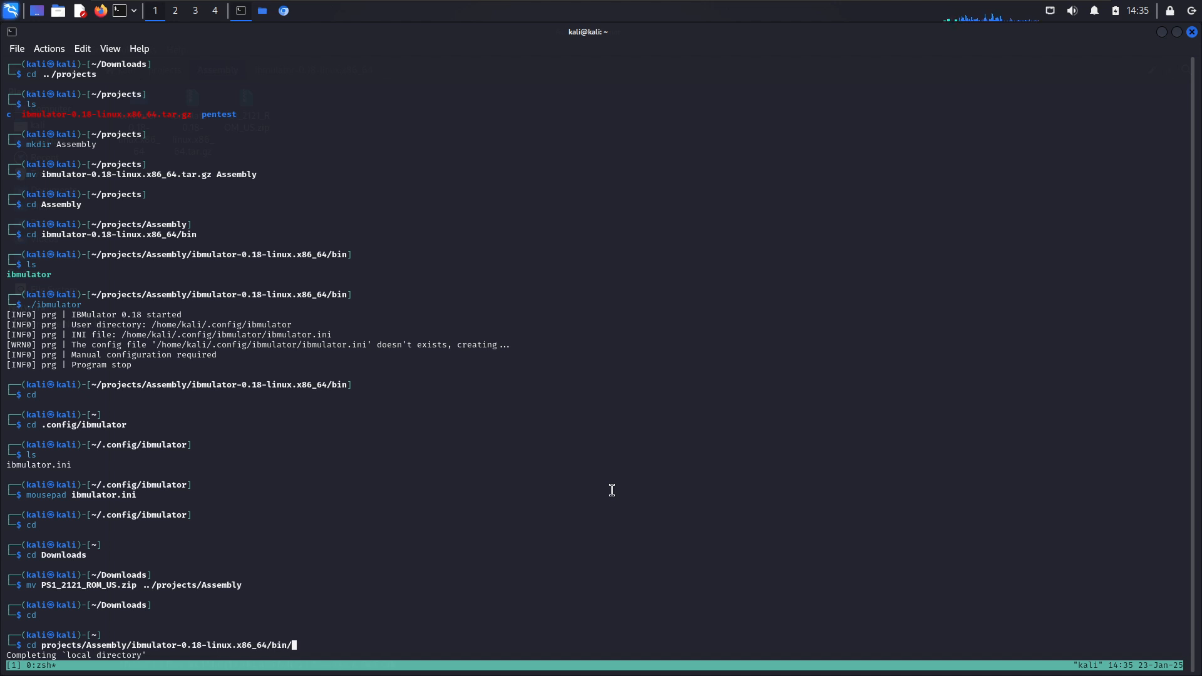
pyautogui.press('Return')
pyautogui.write('ls')
pyautogui.press('Return')
# - Run ./ibmulator and start the emulated PS/1 machine
pyautogui.write('./')
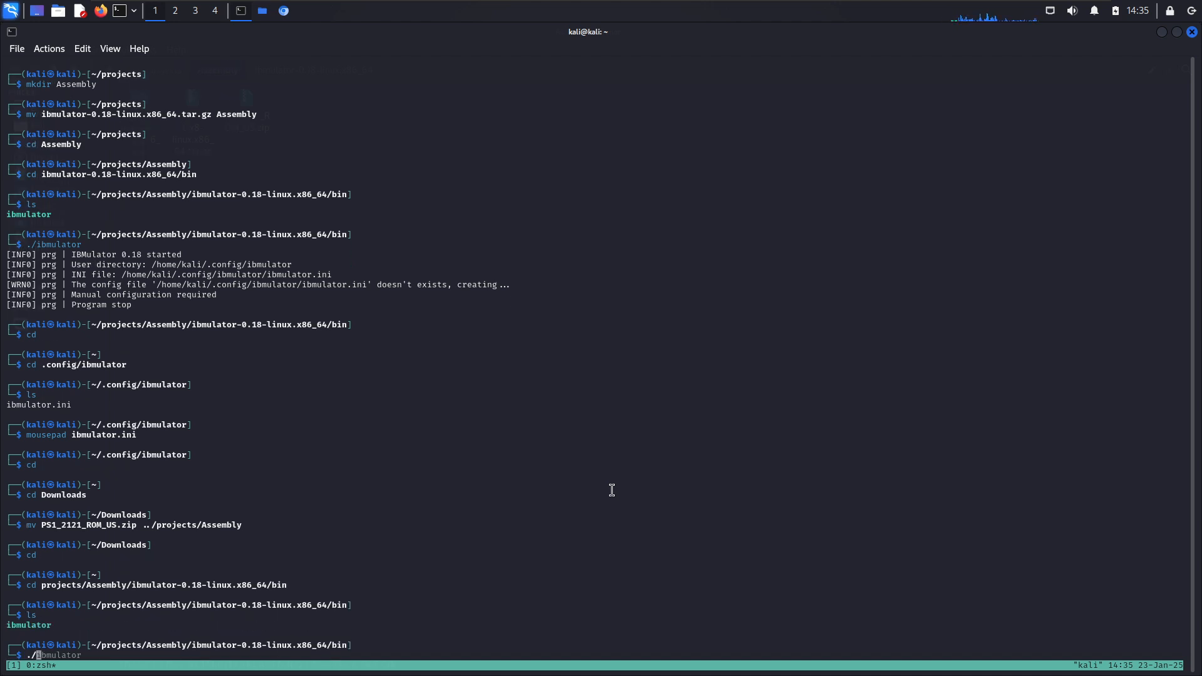
pyautogui.write('ibmulator')
pyautogui.press('Return')
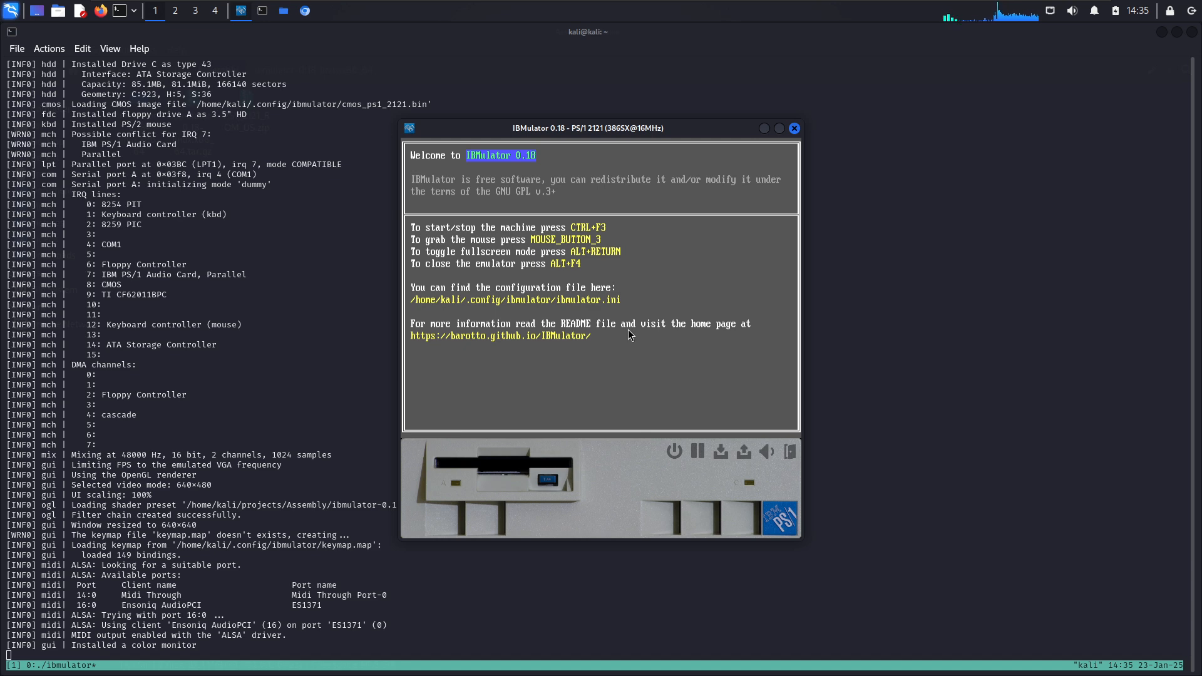
pyautogui.hotkey('ctrl', 'F3')
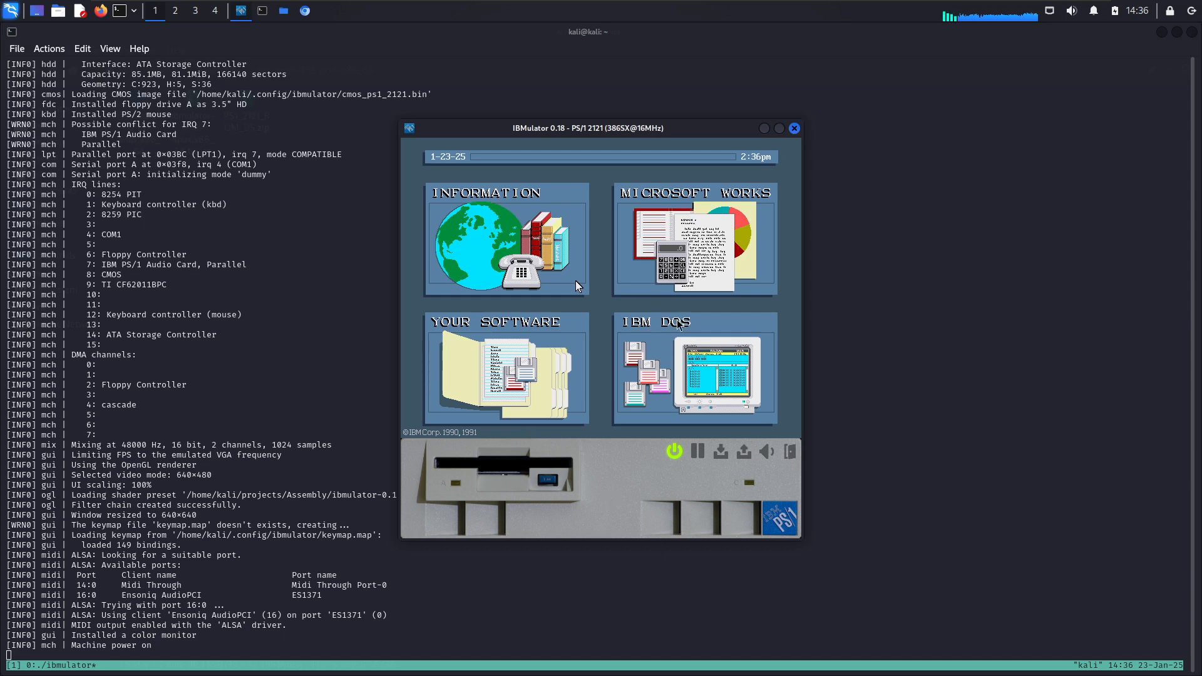
# - Mute the Master channel in the emulator's mixer and close the mixer
pyautogui.click(767, 452)
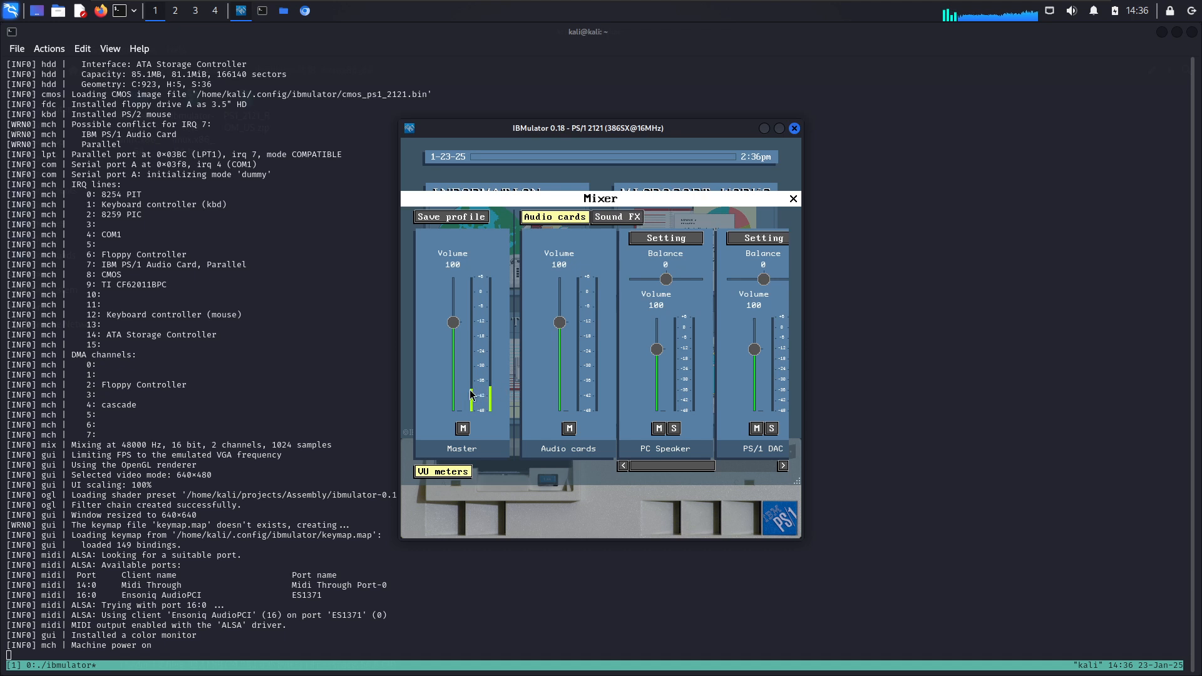
pyautogui.click(463, 428)
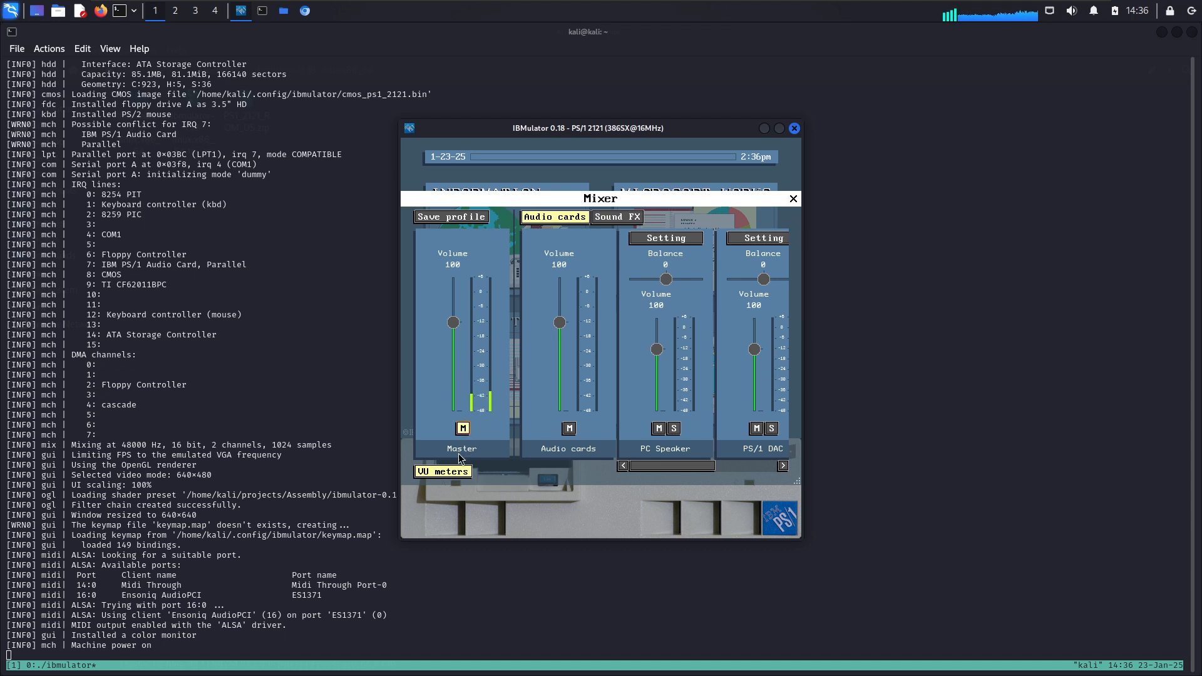
pyautogui.click(793, 199)
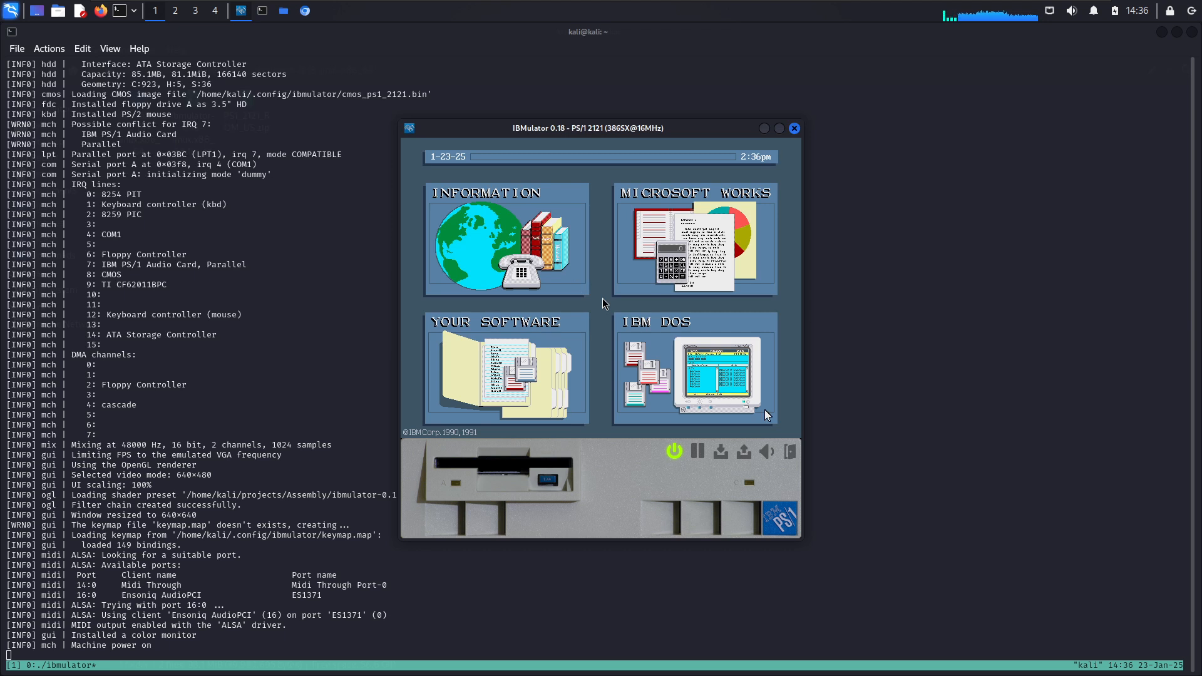
# - View Your Software on the PS/1 start screen, return, and try to open IBM DOS from drive A
pyautogui.click(576, 415)
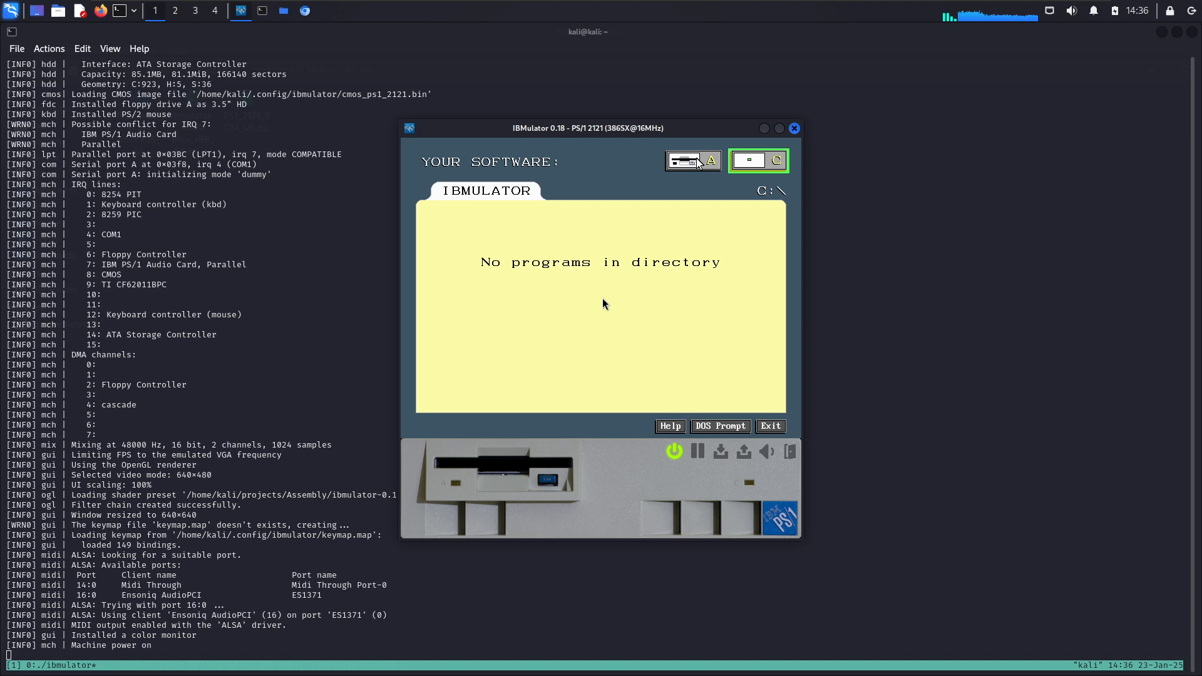
pyautogui.press('Escape')
pyautogui.press('Right')
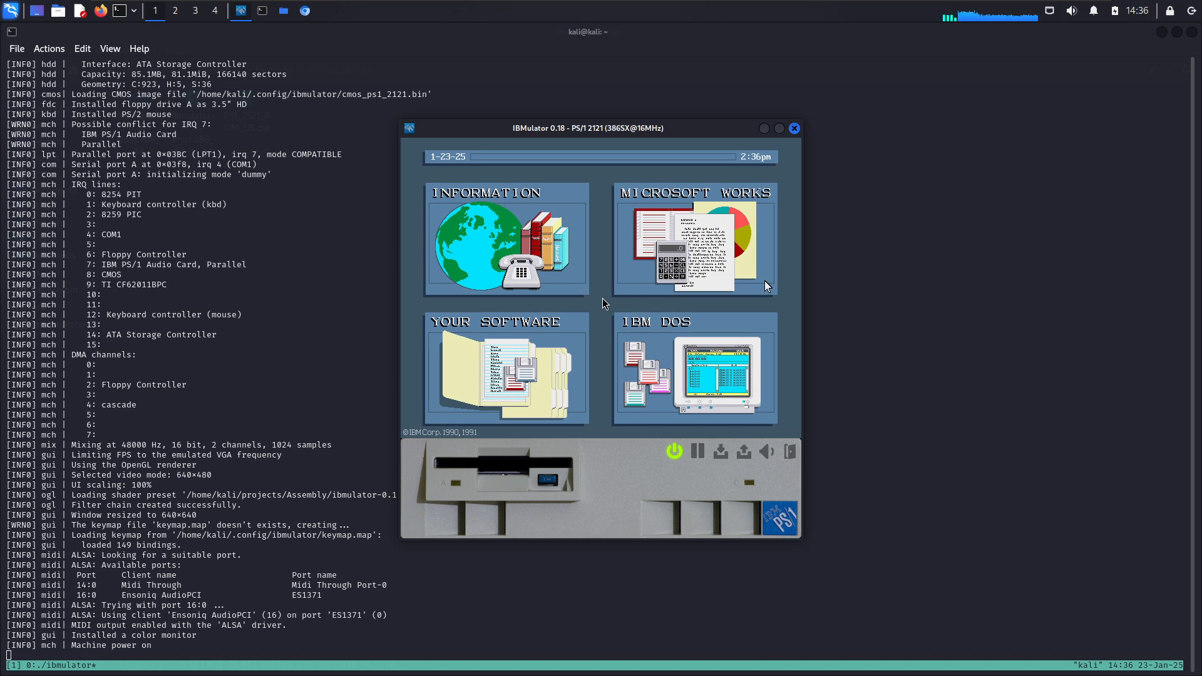
pyautogui.press('Down')
pyautogui.press('Return')
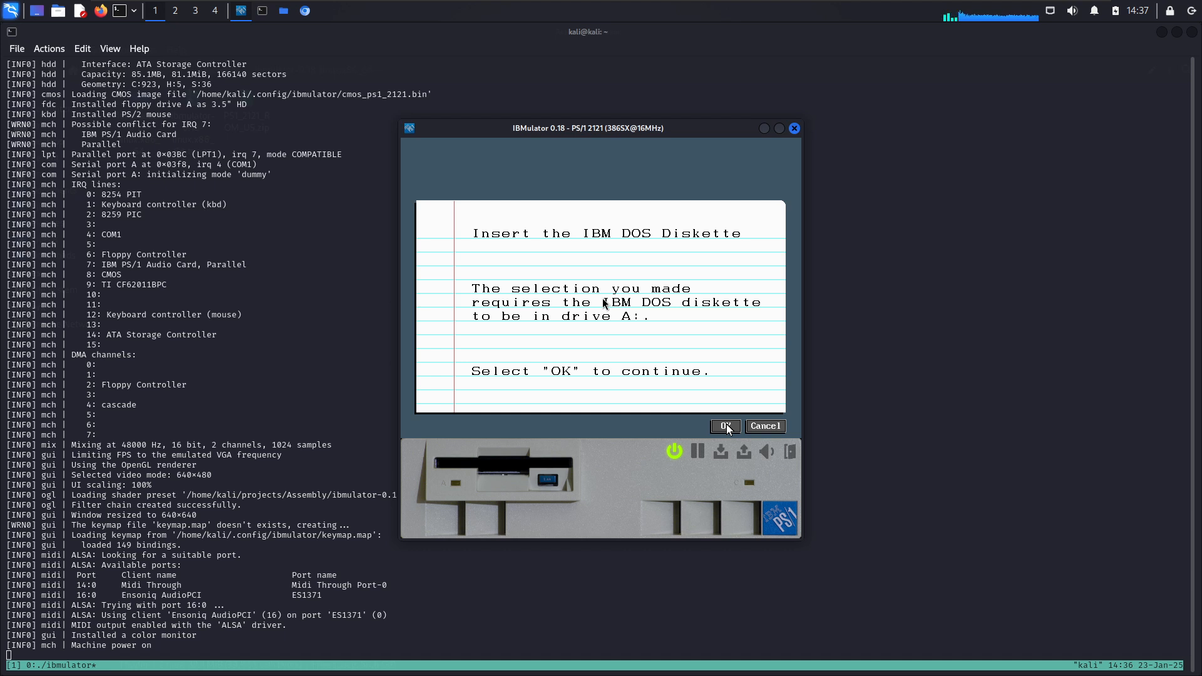
pyautogui.click(726, 426)
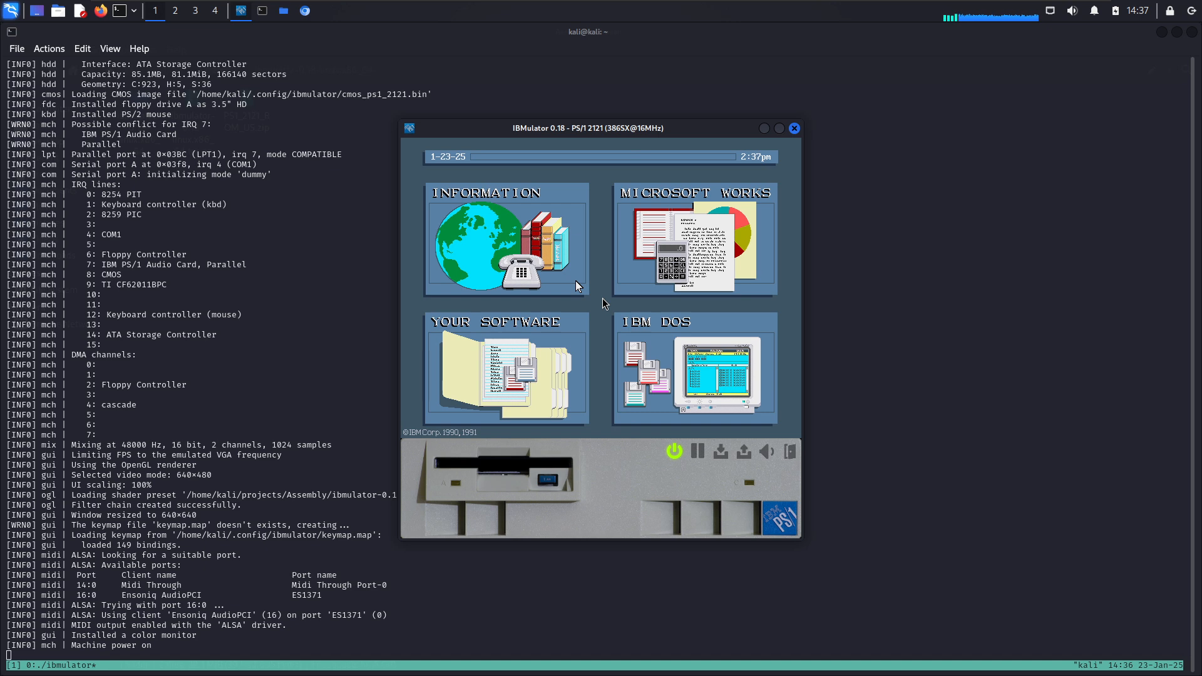
pyautogui.press('Down')
pyautogui.press('Right')
pyautogui.press('Left')
pyautogui.click(521, 472)
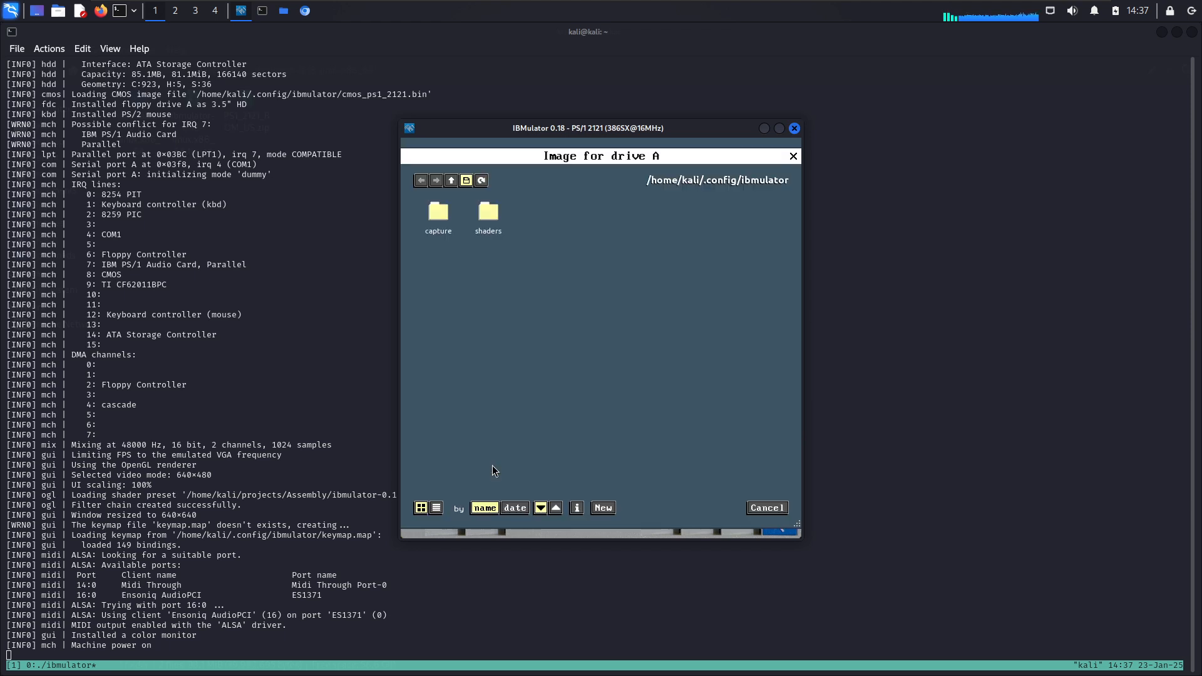
pyautogui.click(451, 180)
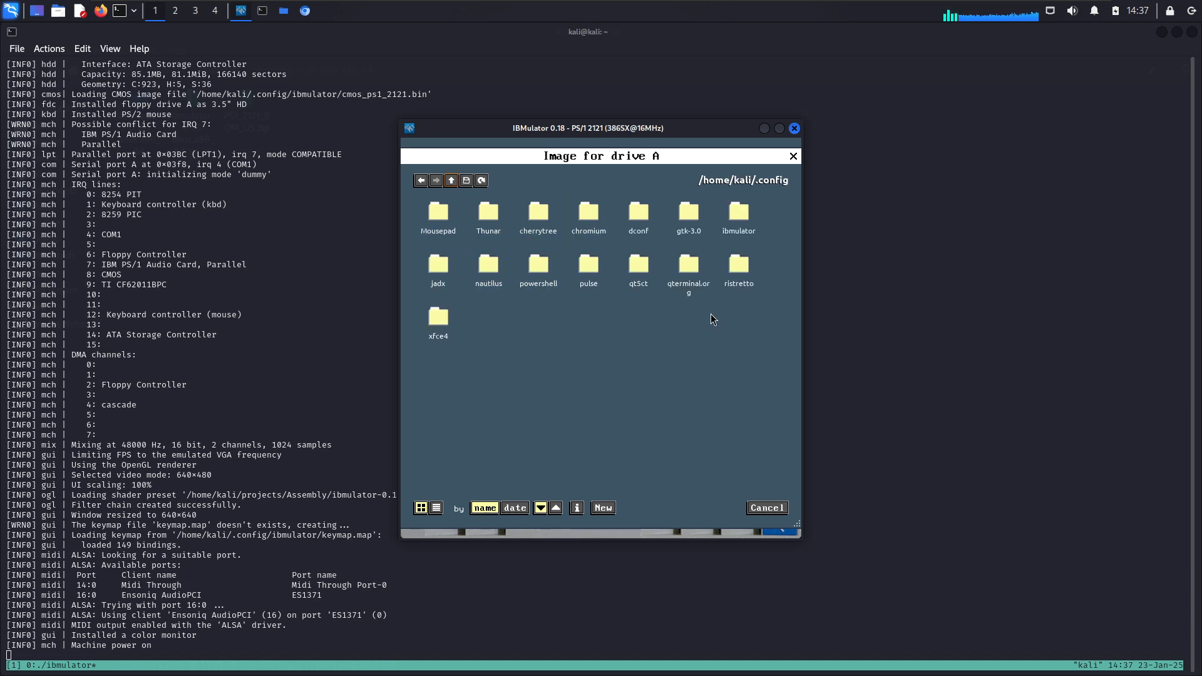
pyautogui.click(767, 508)
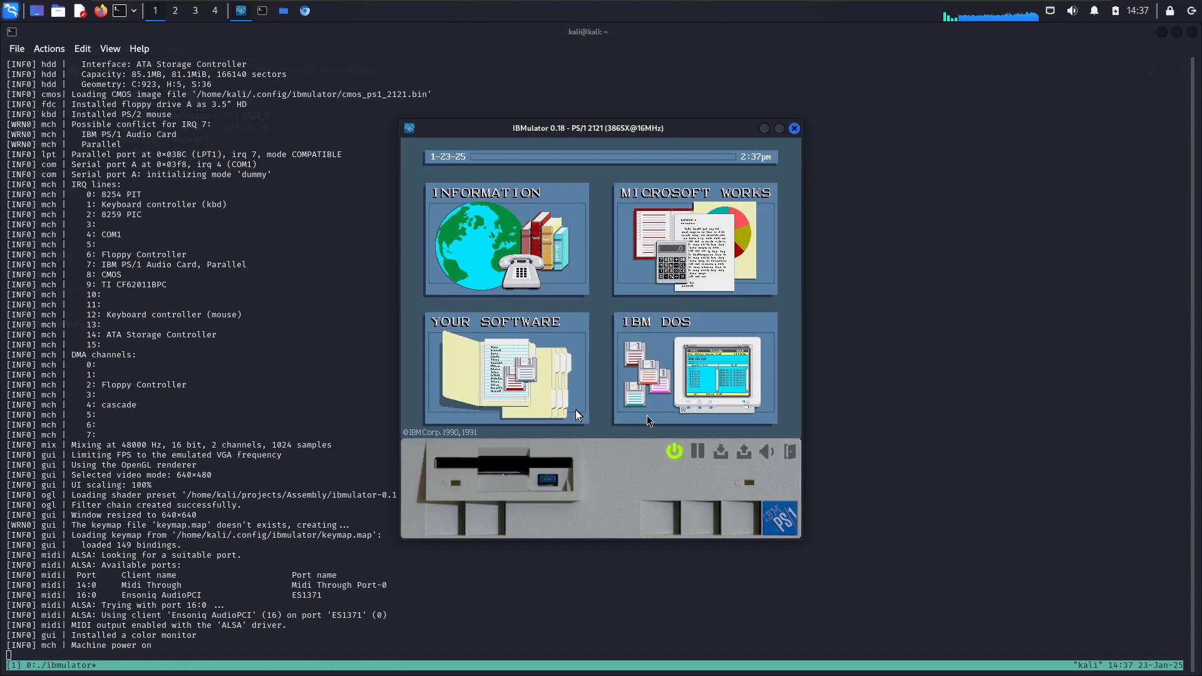
# - Switch to Chromium, search the web in a new tab for "download DOS for ibm ps1" and look through the results
pyautogui.click(304, 11)
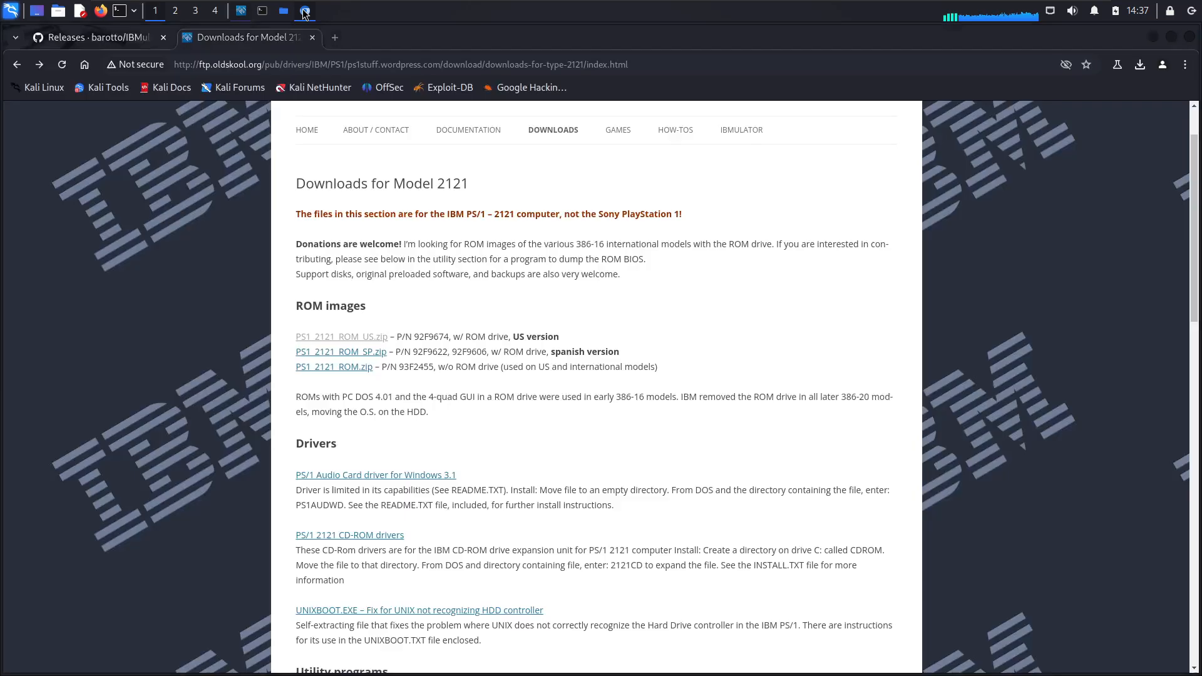
pyautogui.click(335, 37)
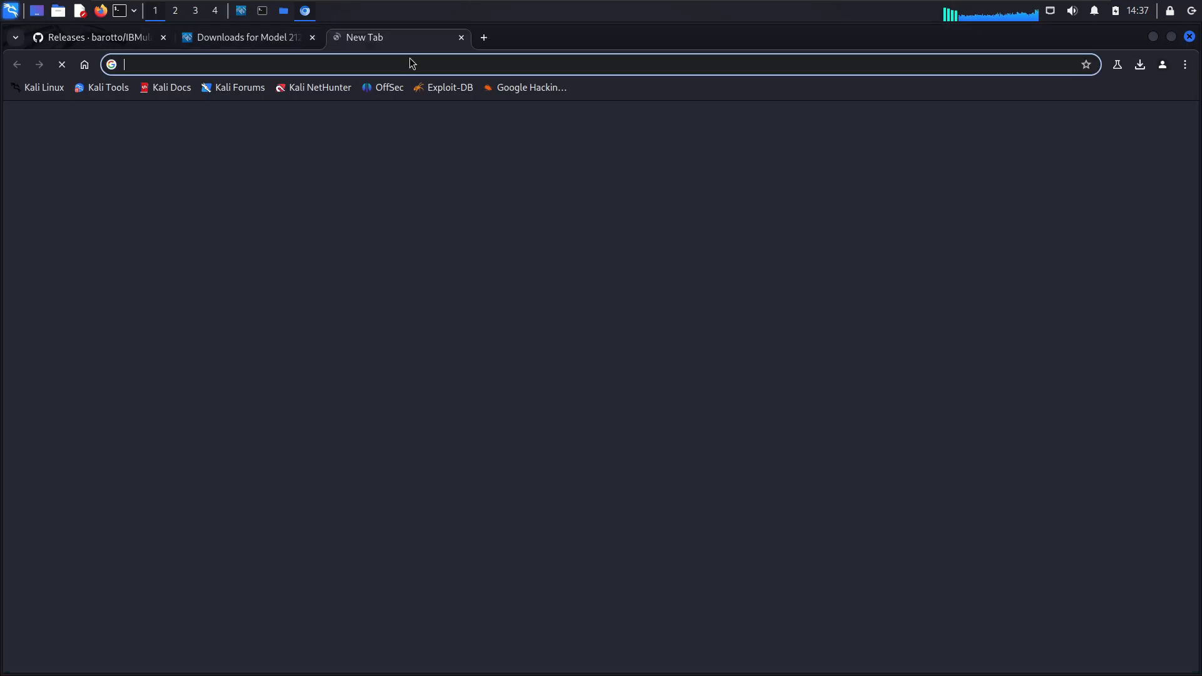
pyautogui.click(390, 65)
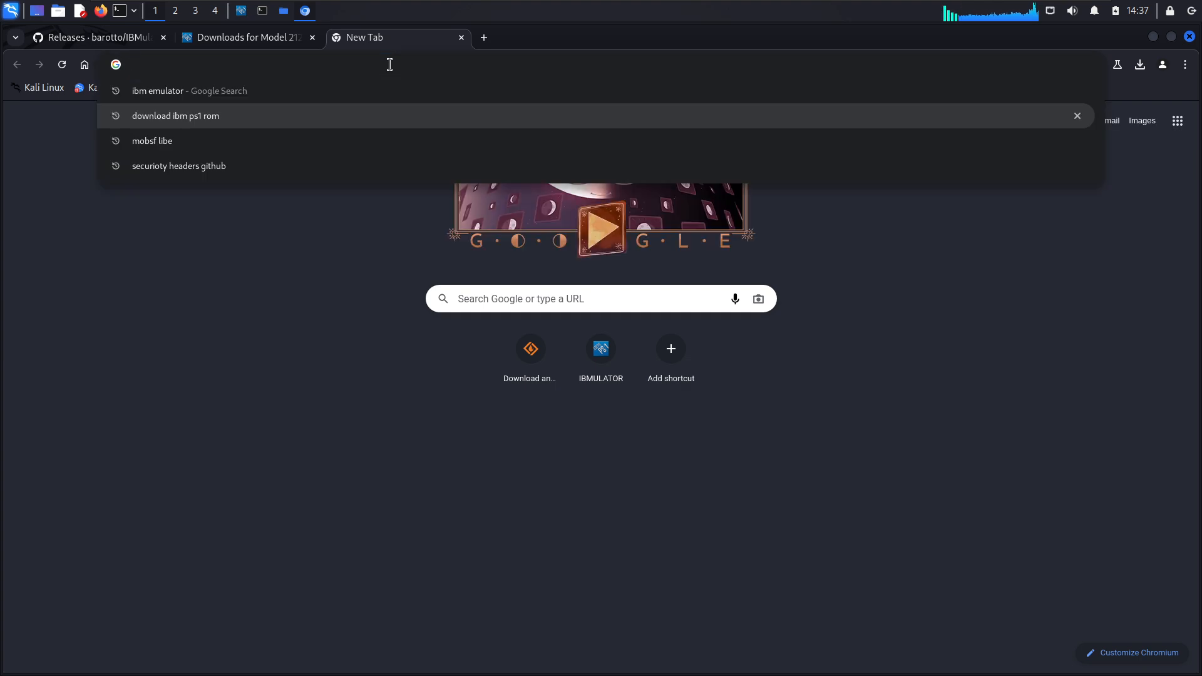
pyautogui.write('download DOS')
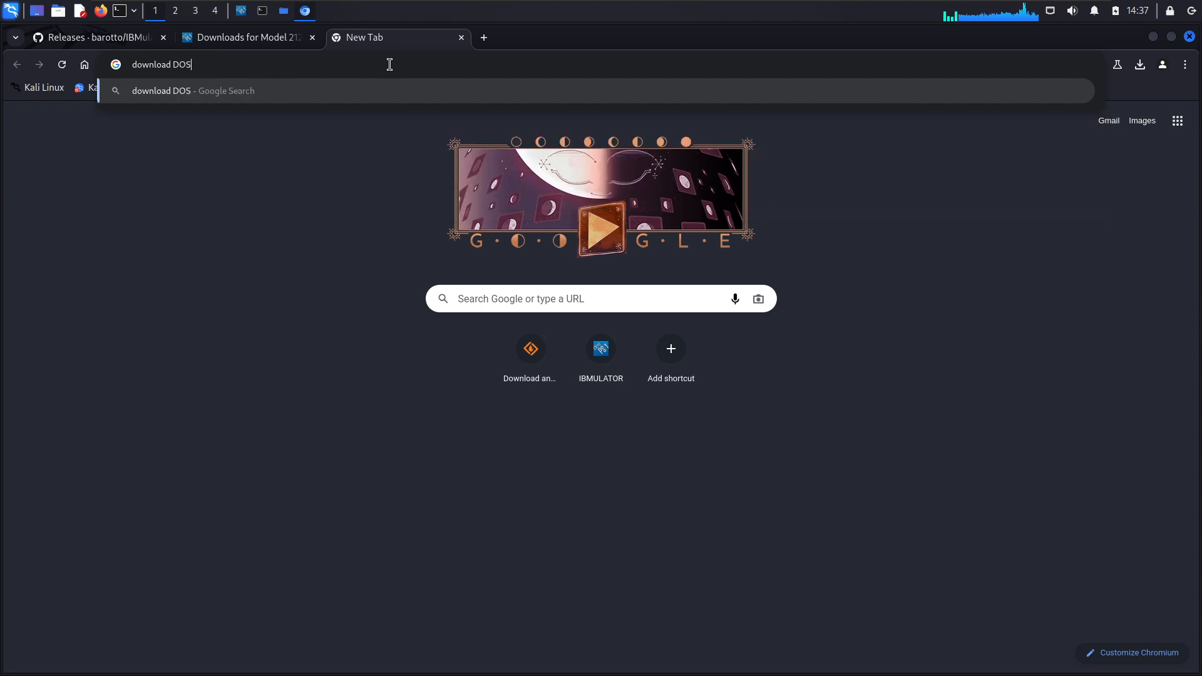
pyautogui.write(' for ibm')
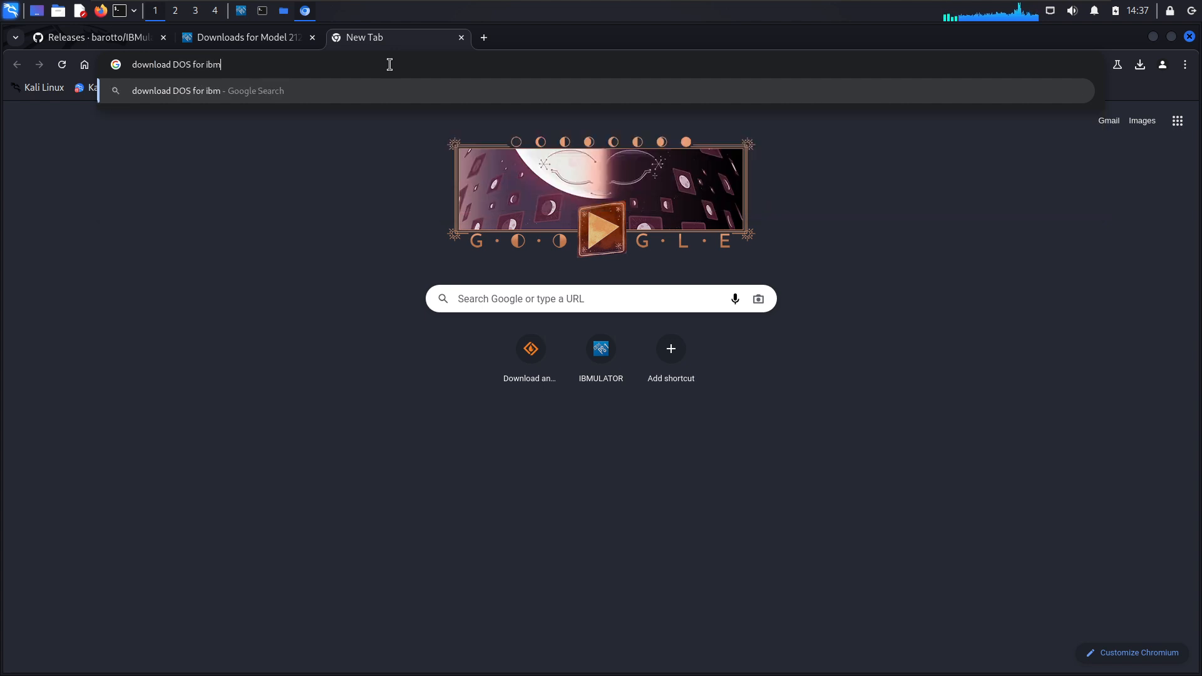
pyautogui.write(' ps1')
pyautogui.press('Return')
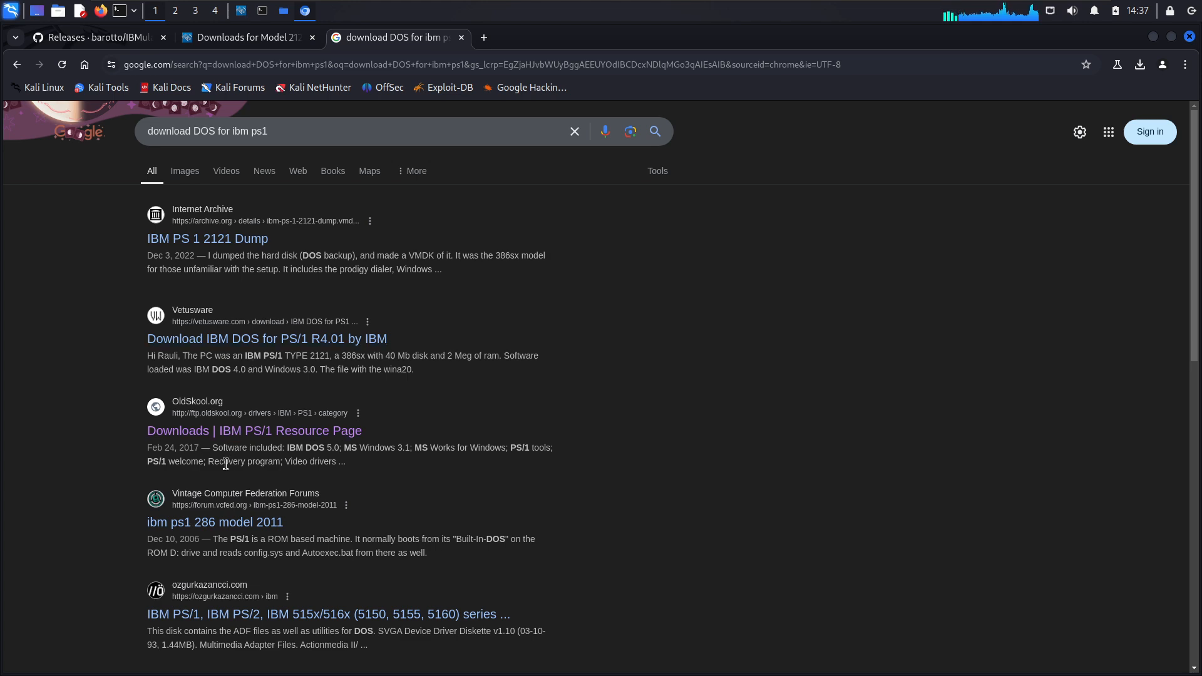
pyautogui.scroll(-2, 226, 463)
pyautogui.scroll(-5, 227, 472)
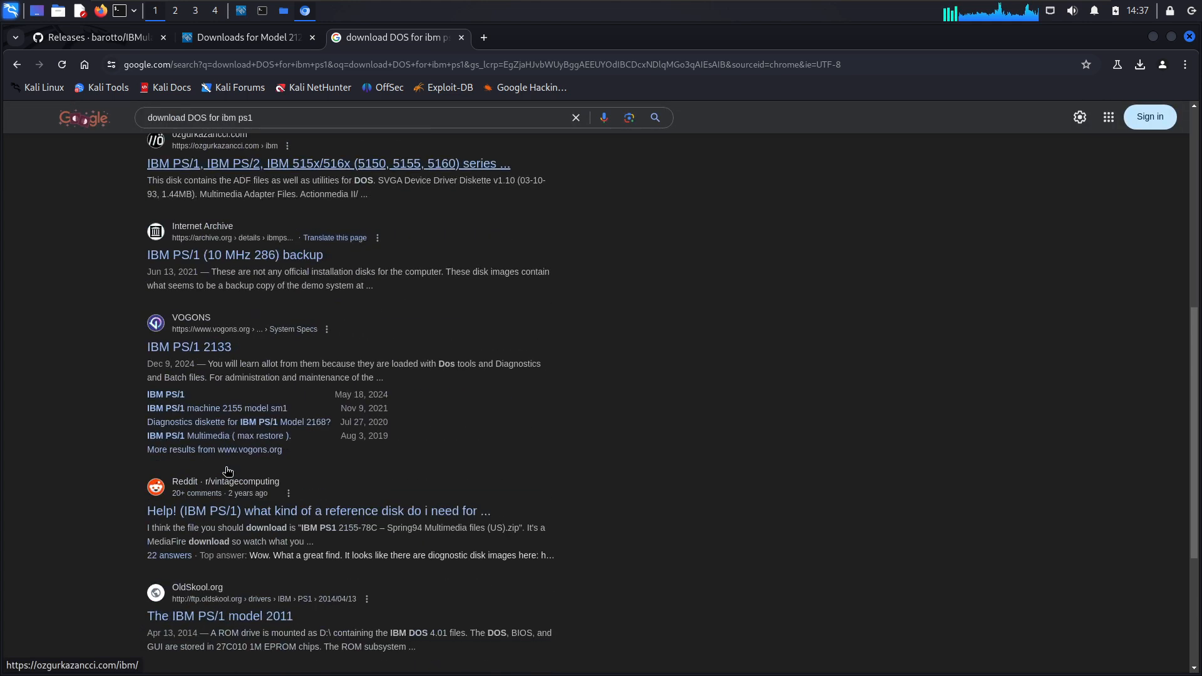
pyautogui.scroll(-2, 298, 316)
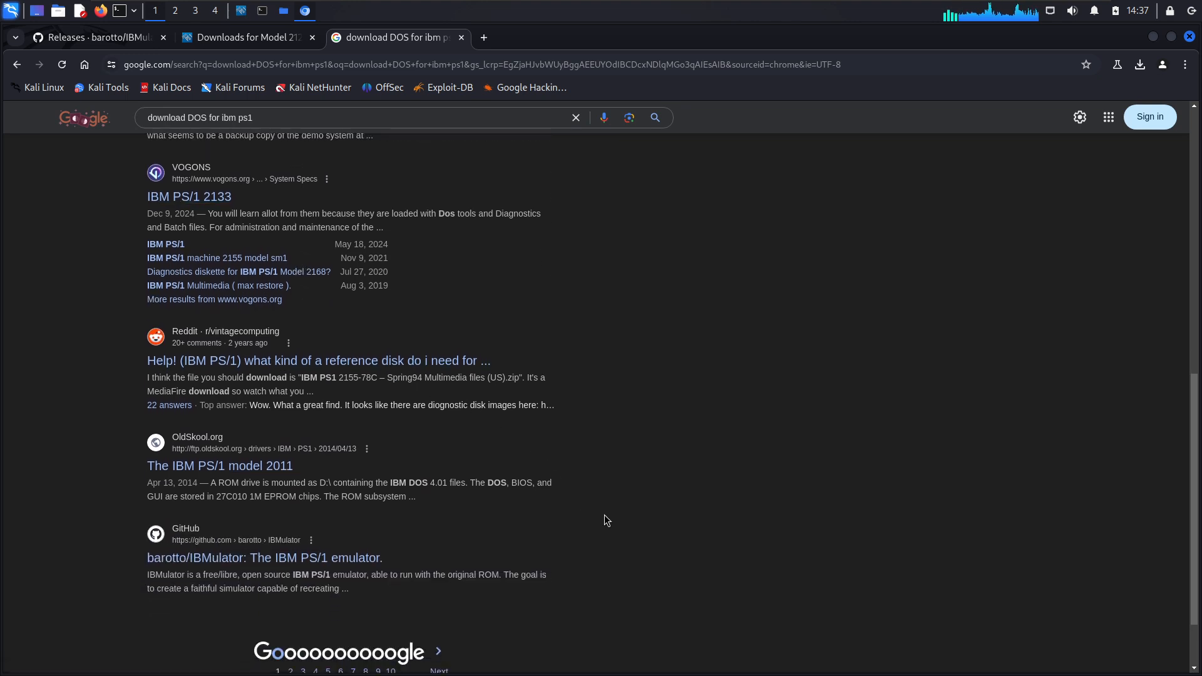
pyautogui.scroll(8, 604, 525)
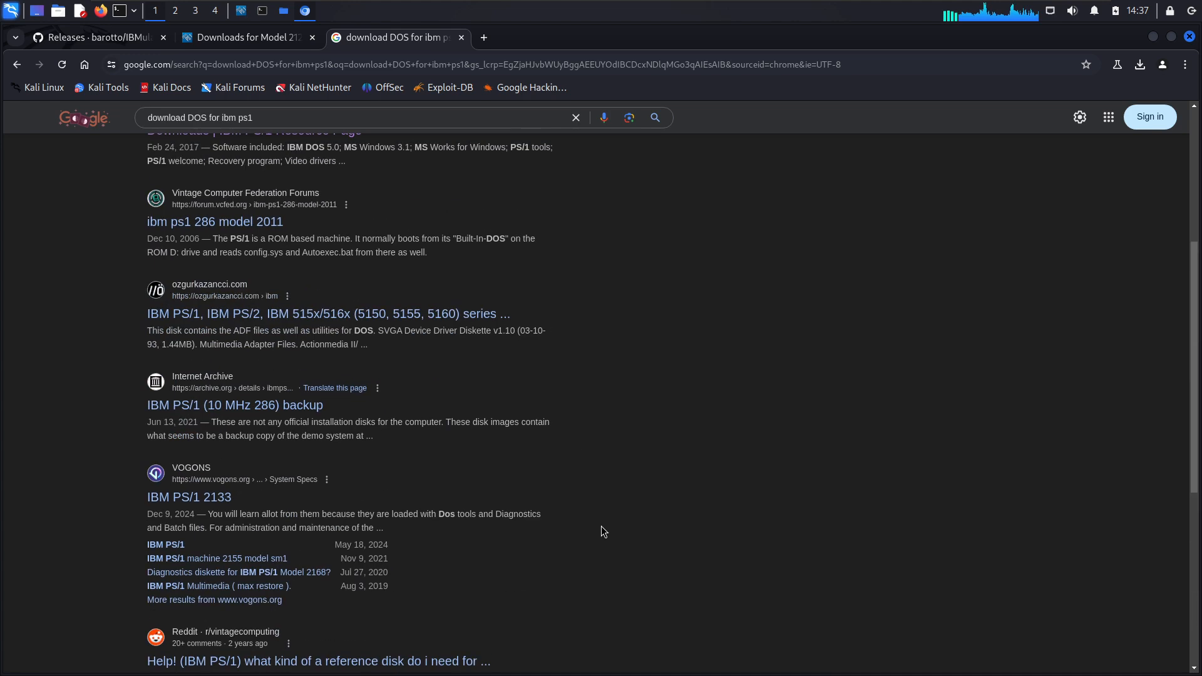
# - Shorten the web search to "download DOS" and open WinWorld's MS-DOS 6.22 page
pyautogui.moveTo(270, 130); pyautogui.dragTo(219, 131)
pyautogui.press('BackSpace')
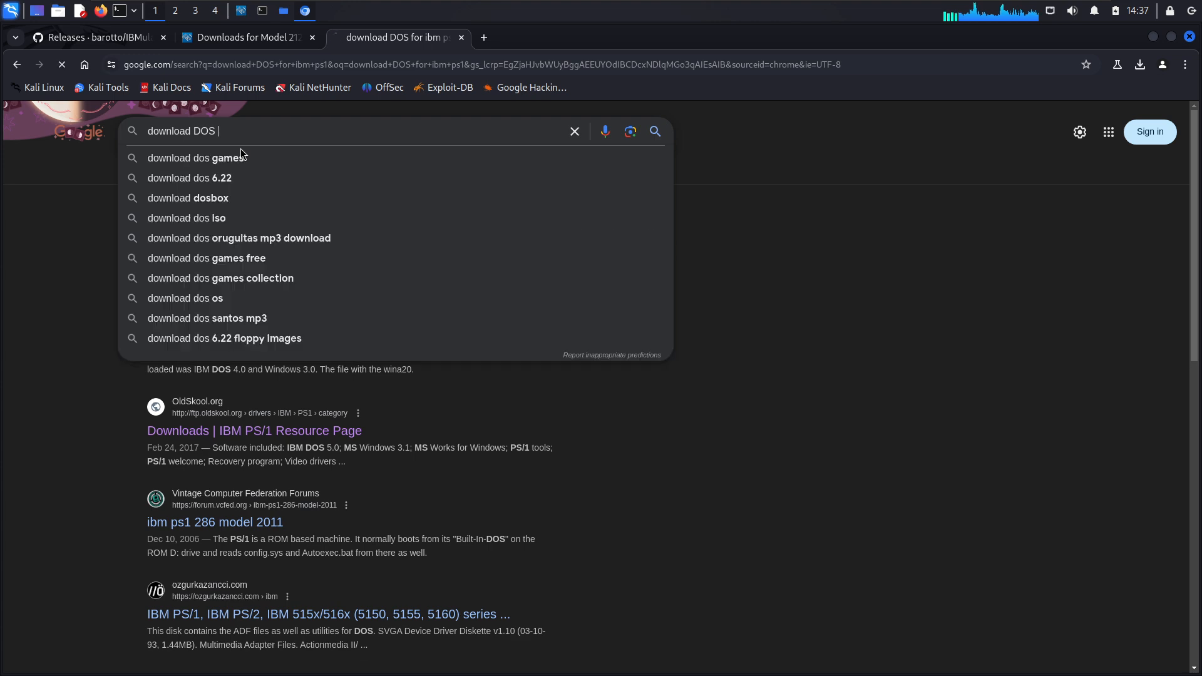
pyautogui.press('Return')
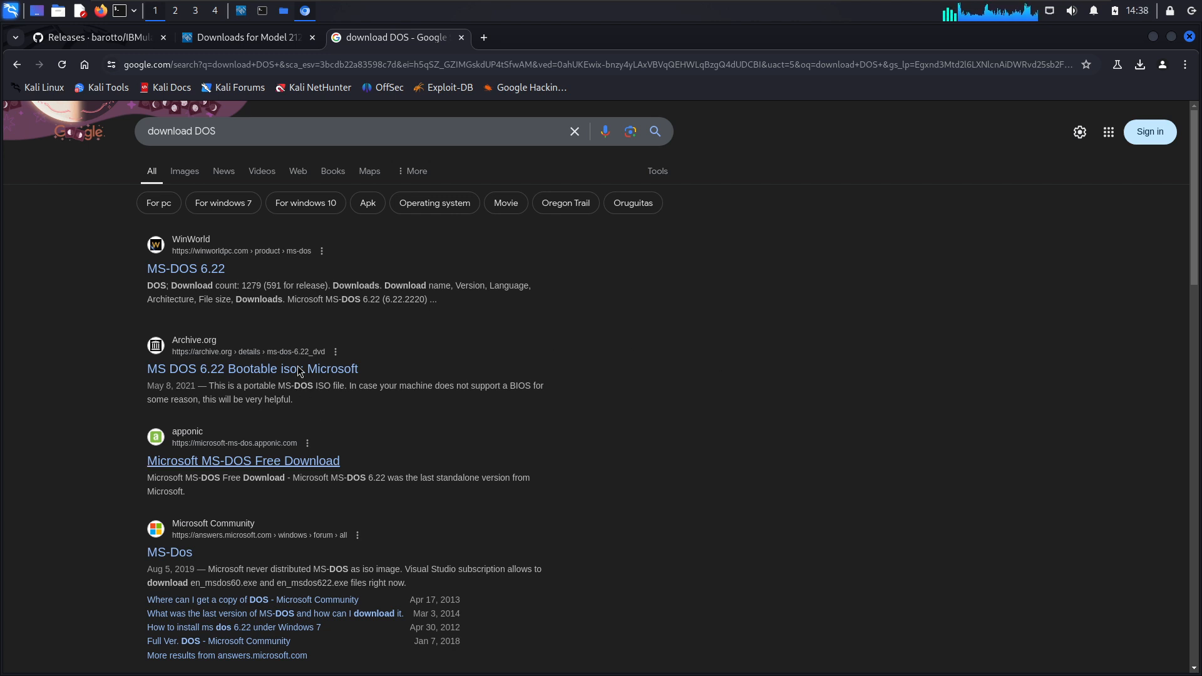
pyautogui.click(182, 270)
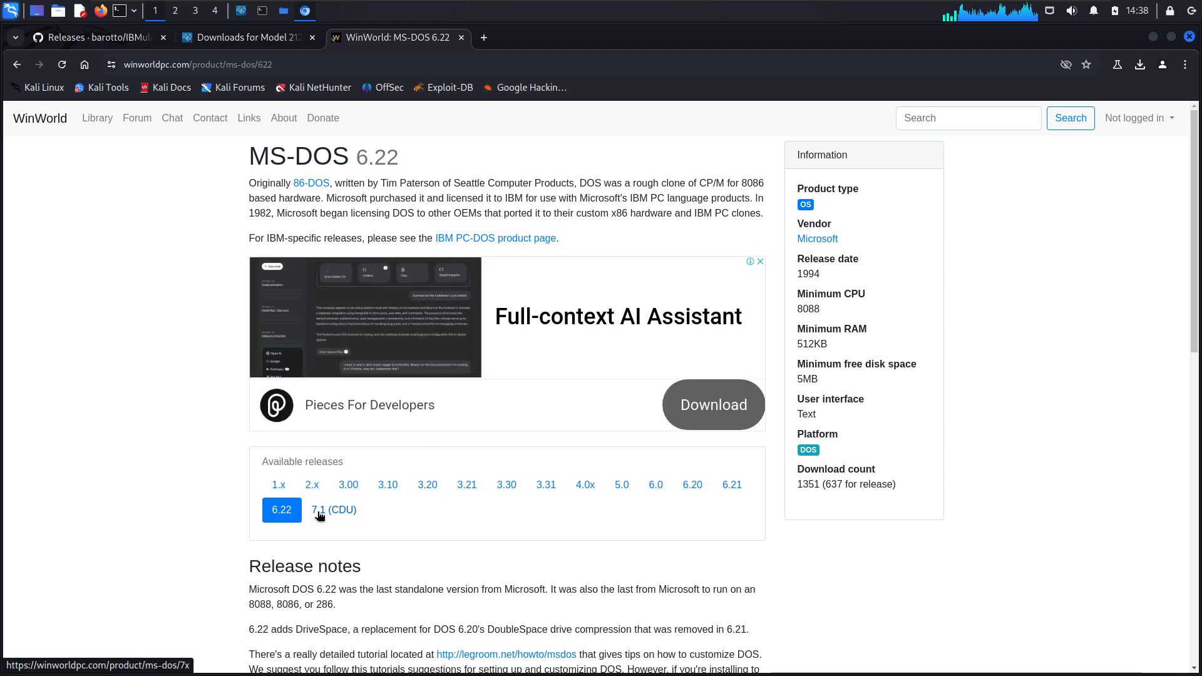
# - Choose the 7.1 (CDU) release, download Microsoft DOS 7.1 (3.5) from Server 2 and check the recent downloads
pyautogui.click(320, 514)
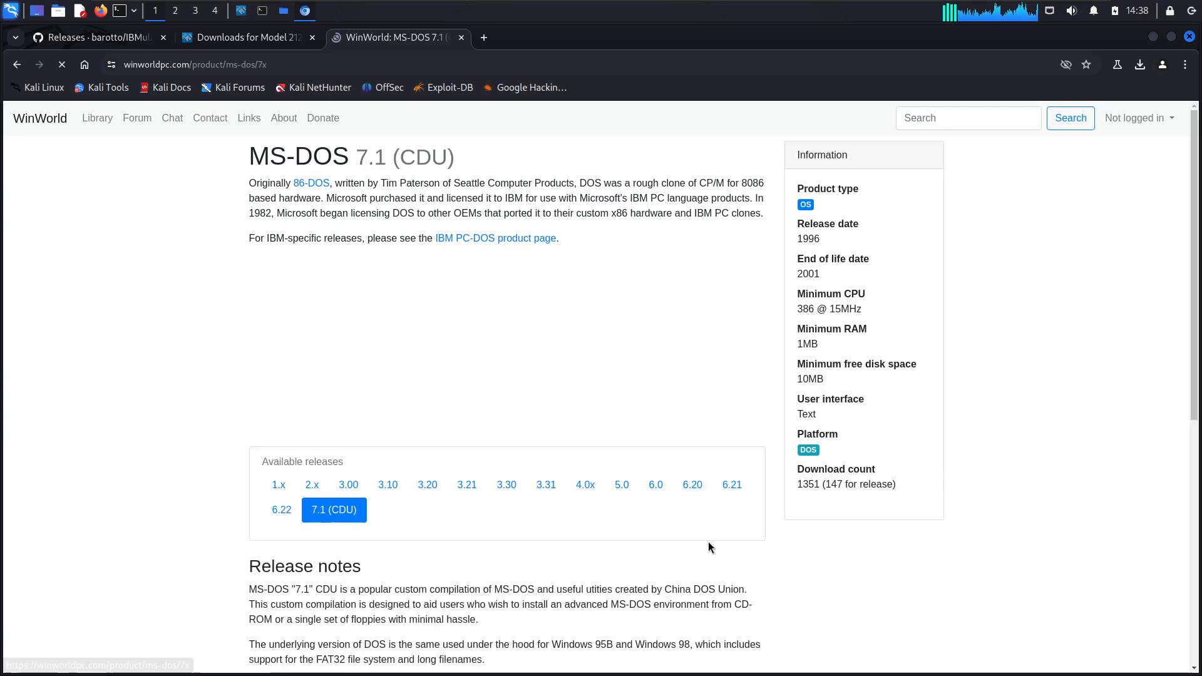
pyautogui.scroll(-2, 682, 542)
pyautogui.scroll(-5, 677, 545)
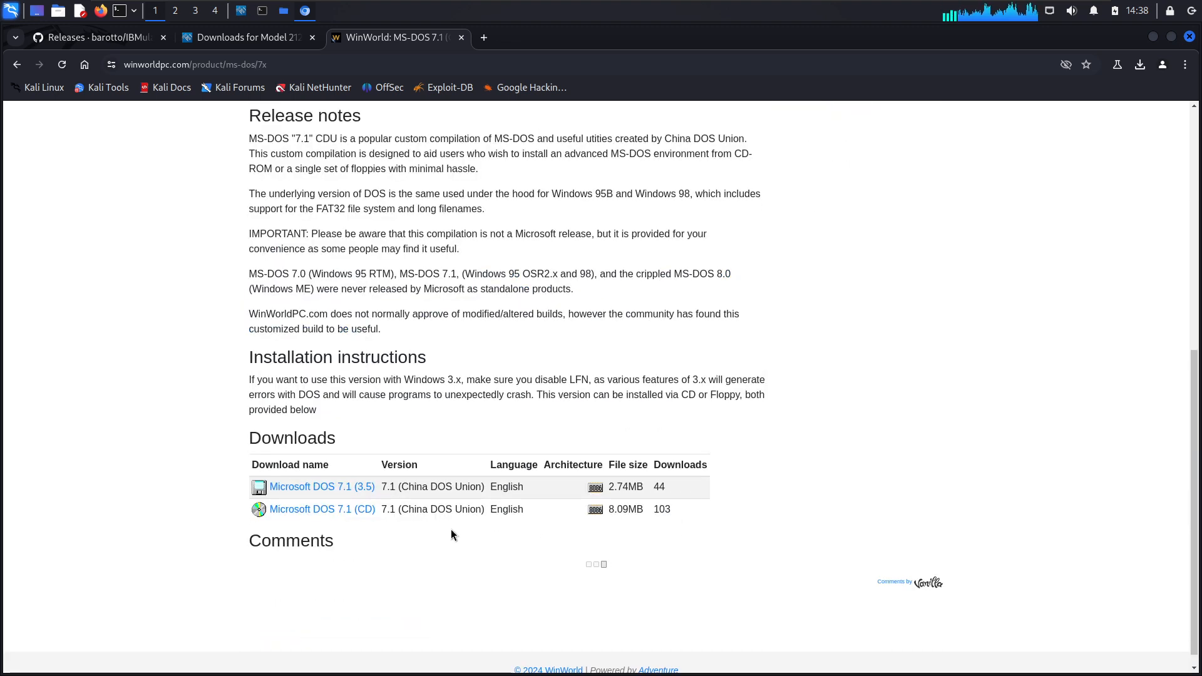
pyautogui.click(336, 487)
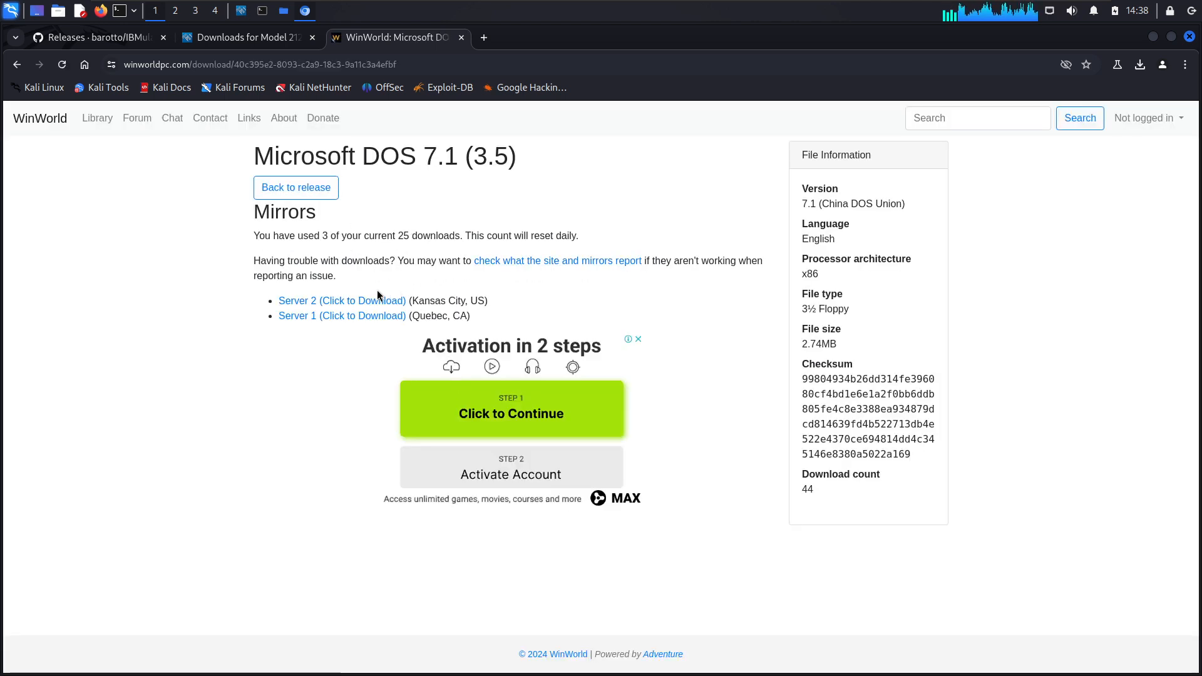
pyautogui.click(362, 303)
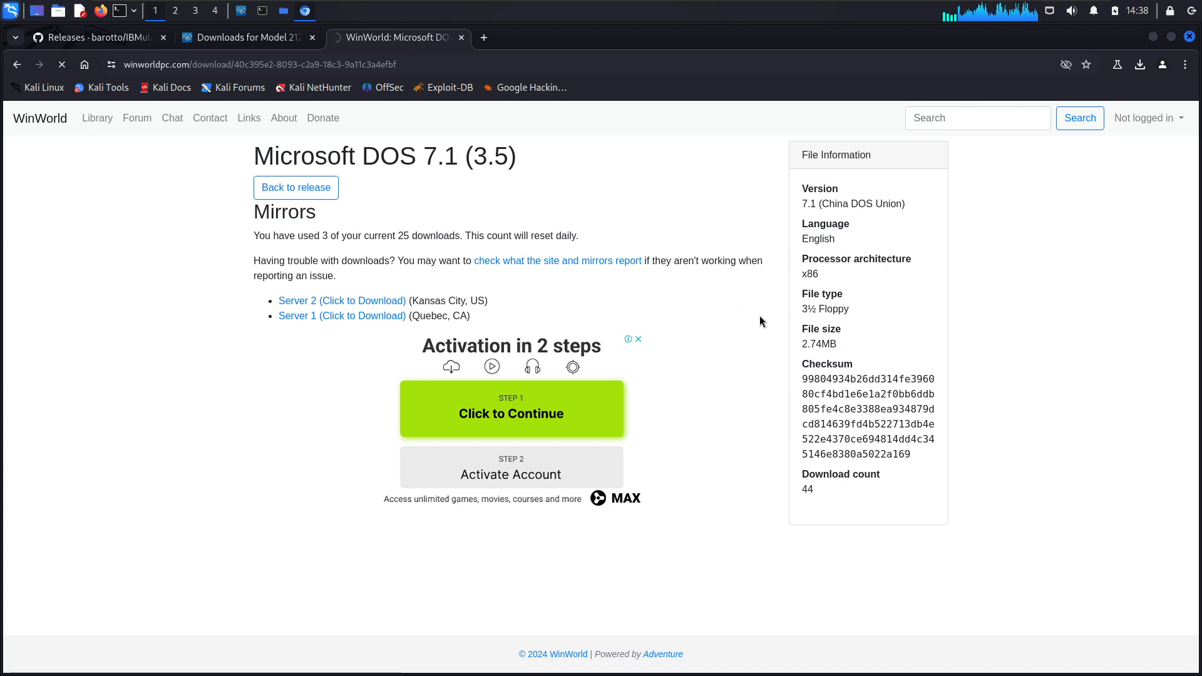
pyautogui.click(1140, 65)
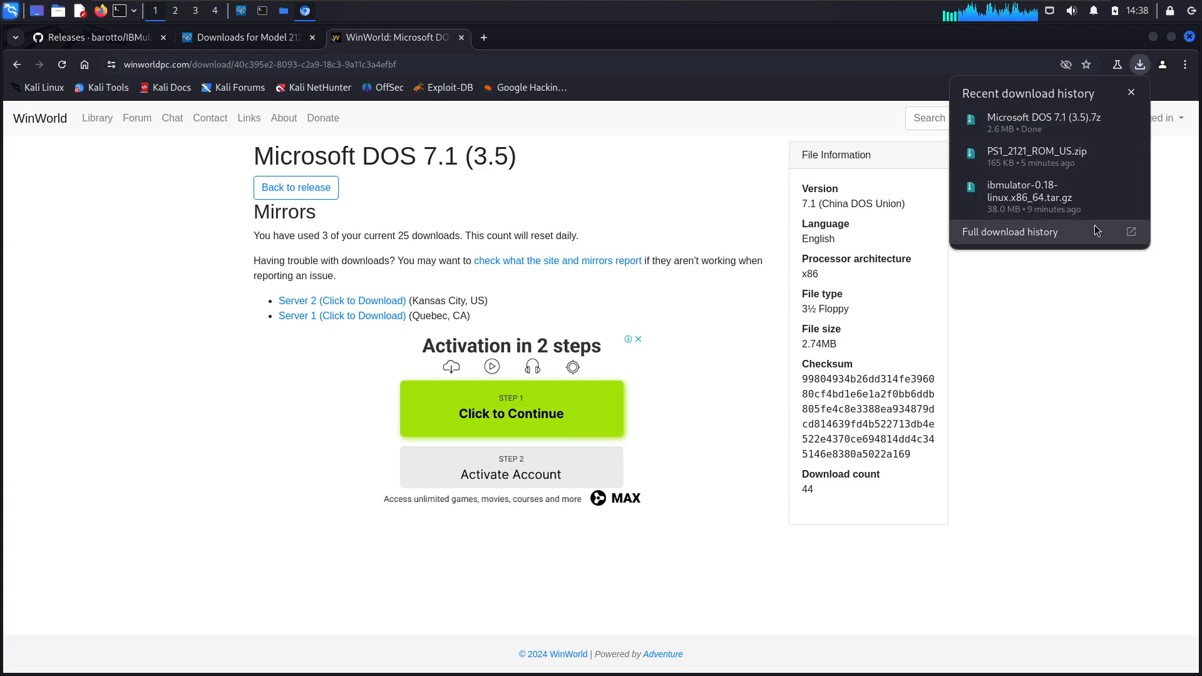
pyautogui.click(667, 170)
# - Switch to the terminal, create a second tmux window and change to the Downloads directory
pyautogui.hotkey('alt', 'Tab')
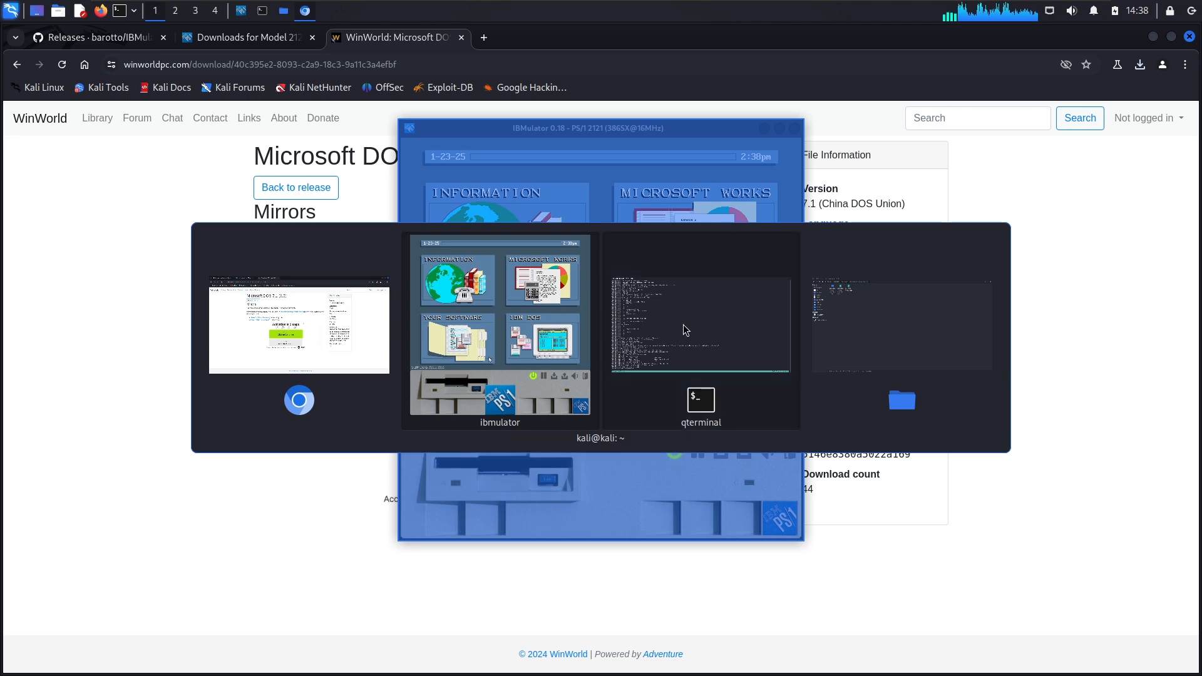
pyautogui.click(686, 330)
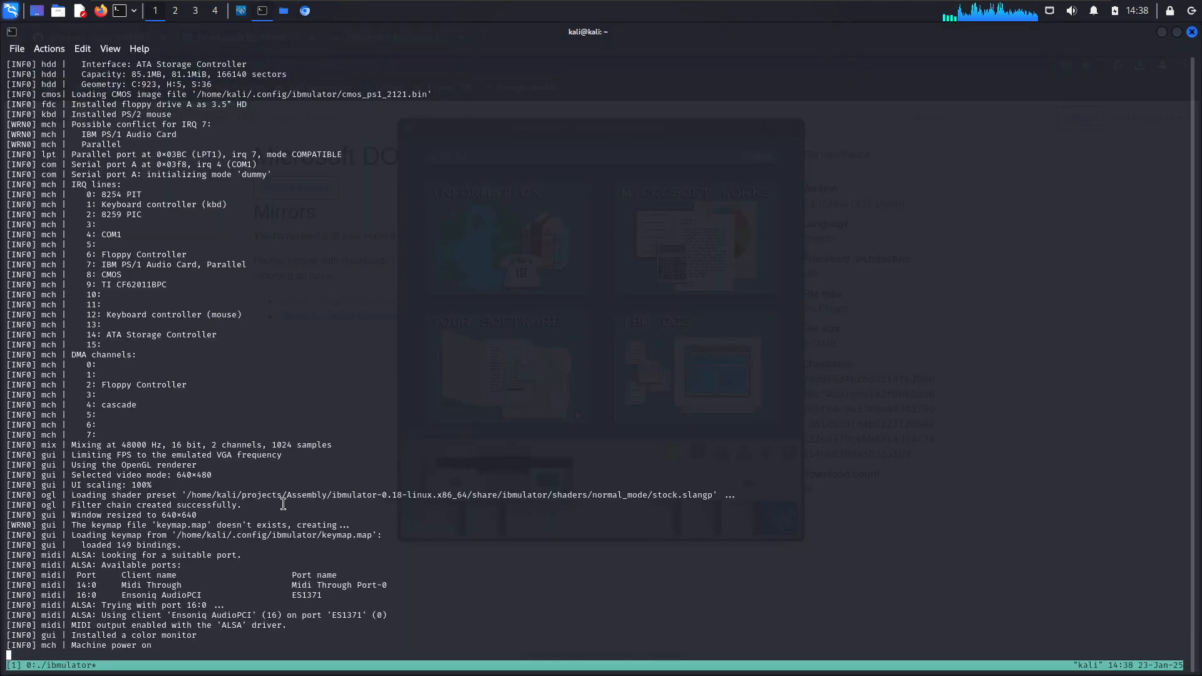
pyautogui.hotkey('ctrl', 'b')
pyautogui.write('c')
pyautogui.write('cd Downloads/')
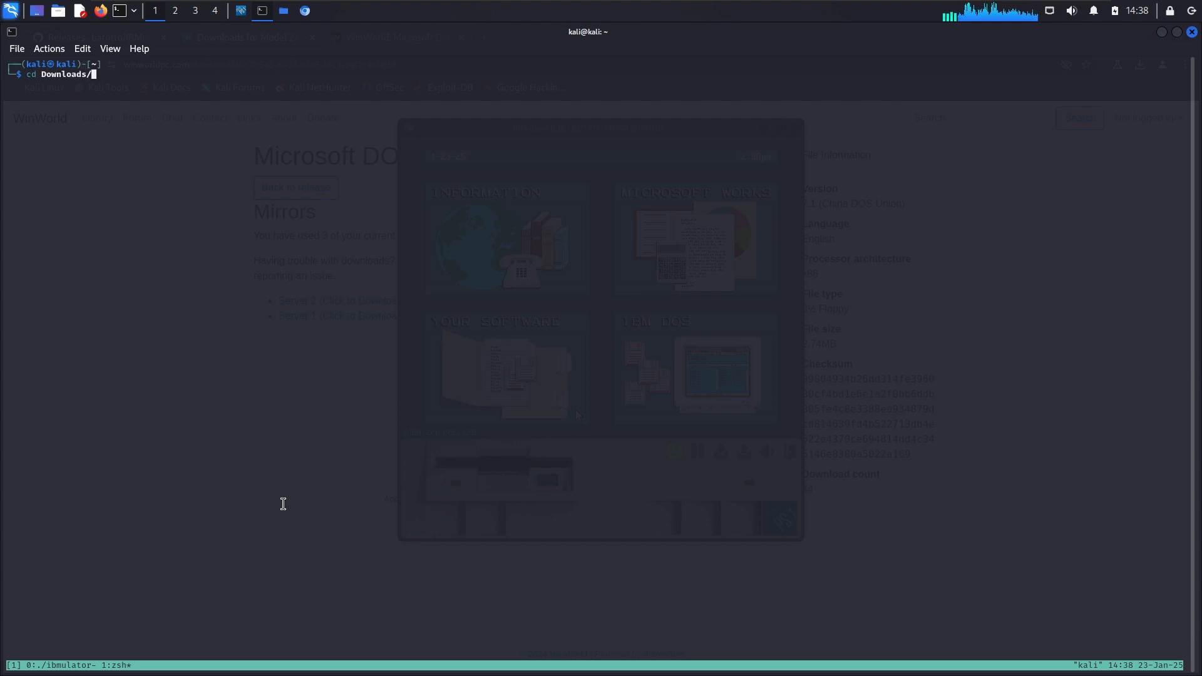
pyautogui.press('Return')
# - Move "Microsoft DOS 7.1 (3.5).7z" from Downloads to ../projects/Assembly with mv, checking the file name in the browser's download list
pyautogui.write('mv MS')
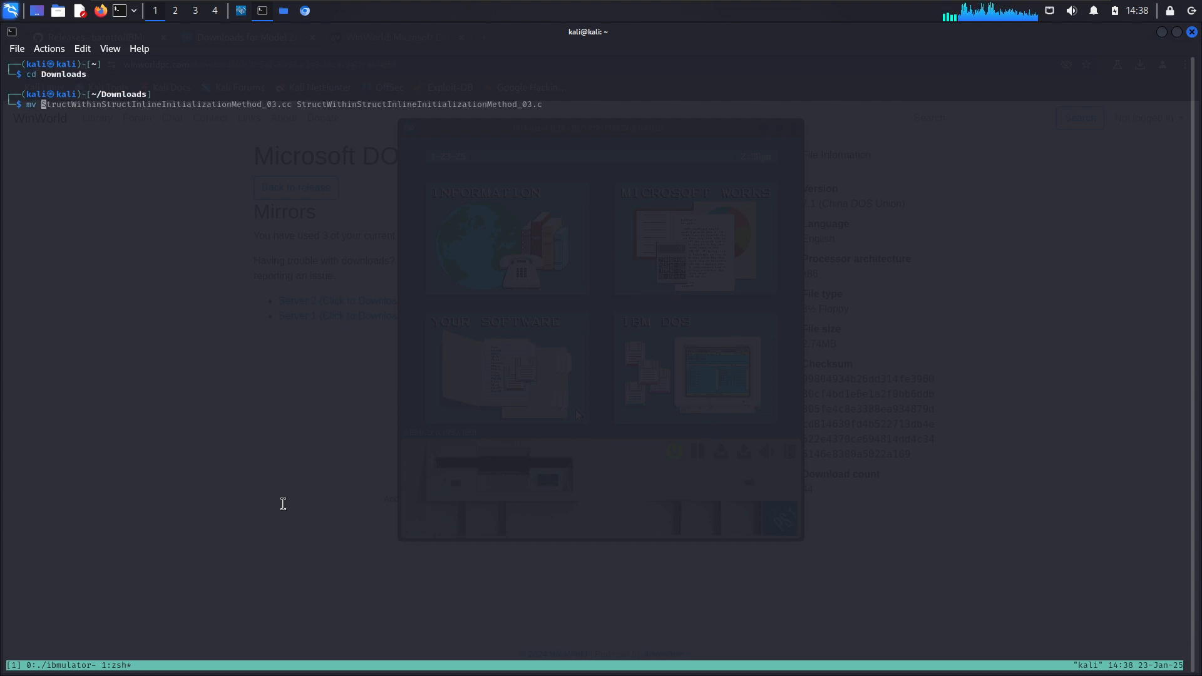
pyautogui.press('Tab')
pyautogui.press('BackSpace')
pyautogui.press('BackSpace')
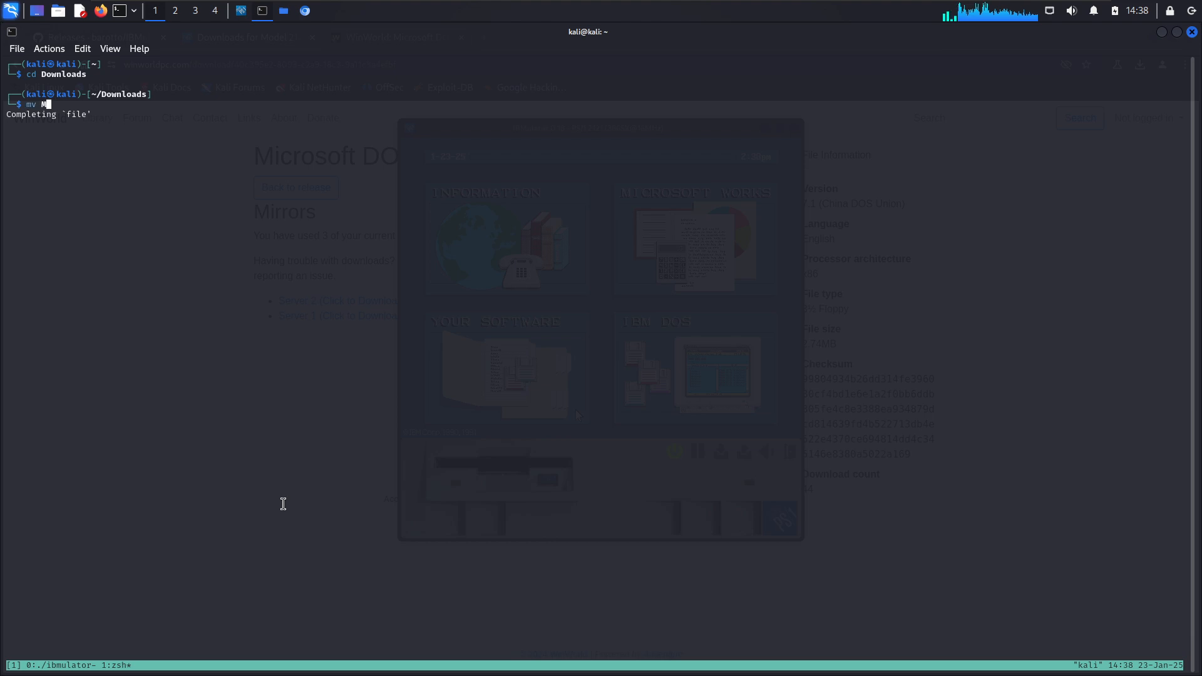
pyautogui.hotkey('alt', 'Tab')
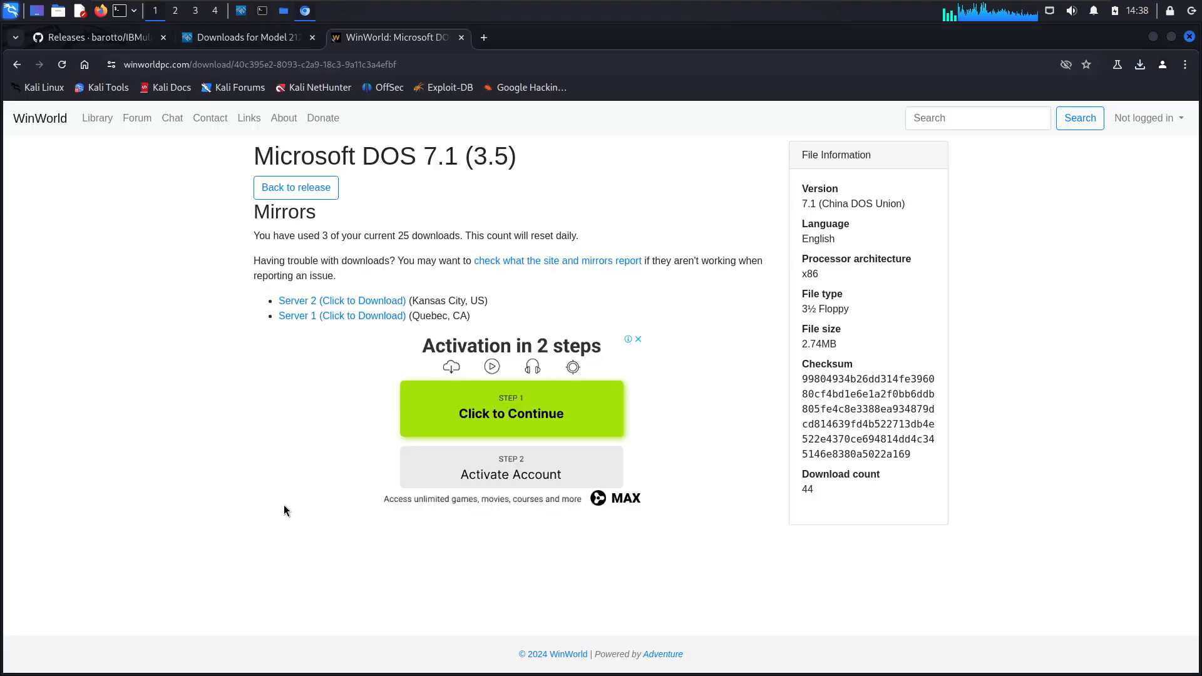
pyautogui.click(1139, 61)
pyautogui.click(1139, 61)
pyautogui.hotkey('alt', 'Tab')
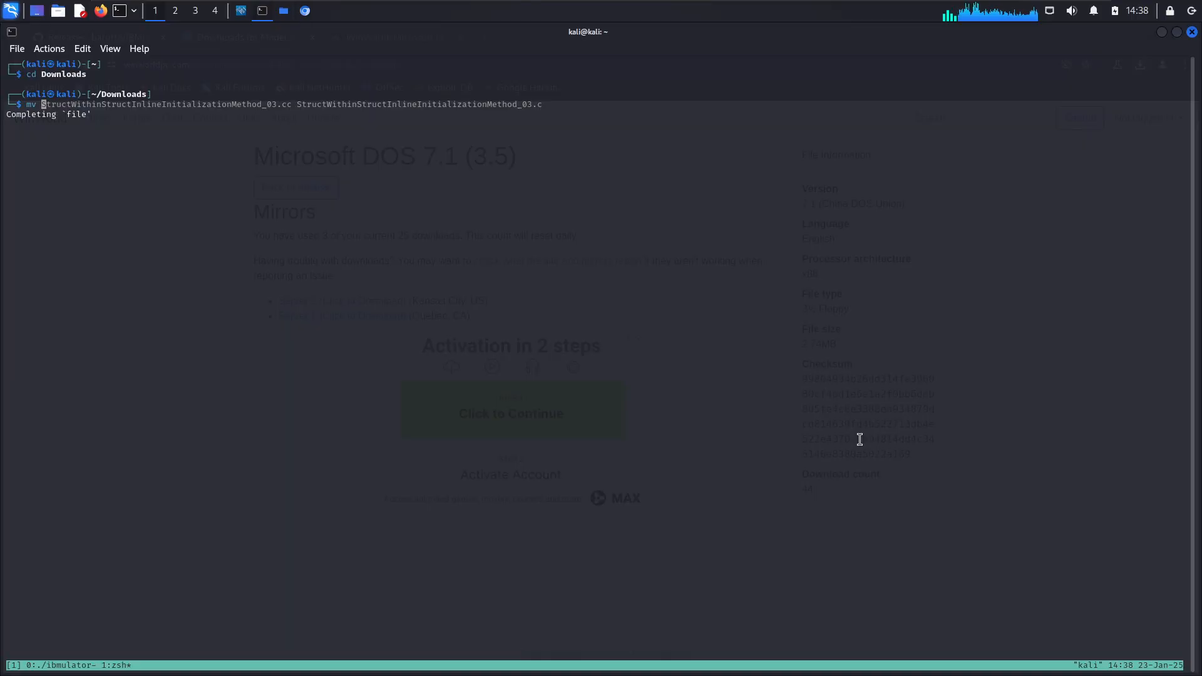
pyautogui.write('Mic')
pyautogui.press('Tab')
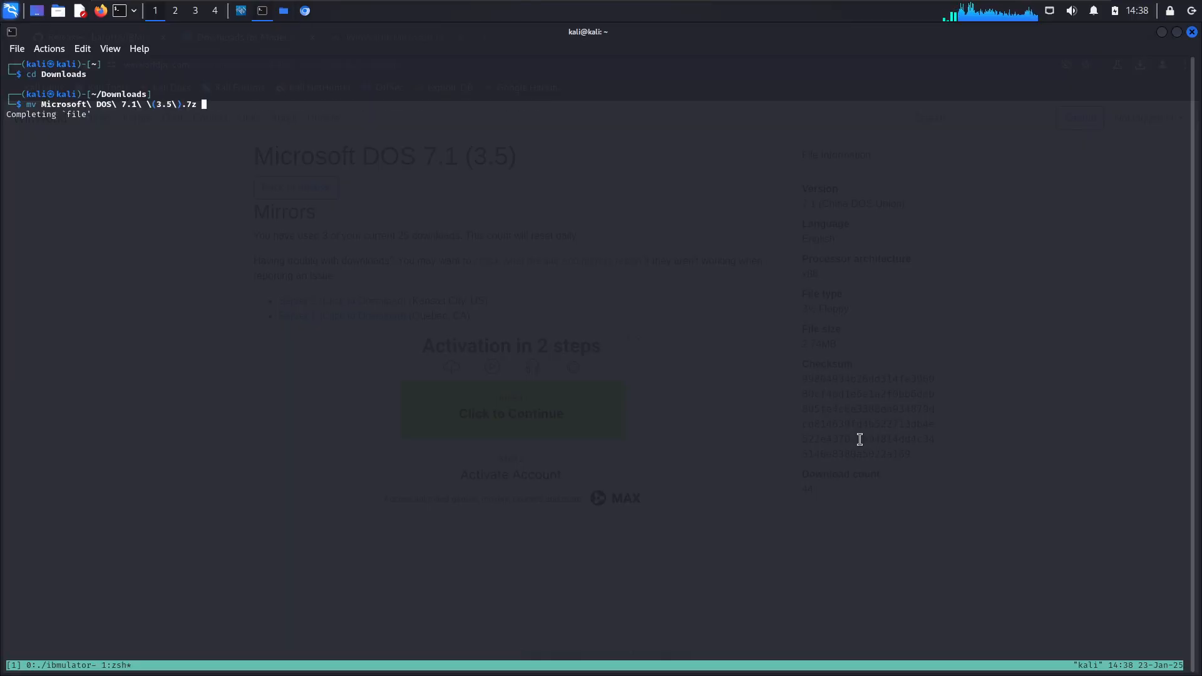
pyautogui.write('../pro')
pyautogui.press('Tab')
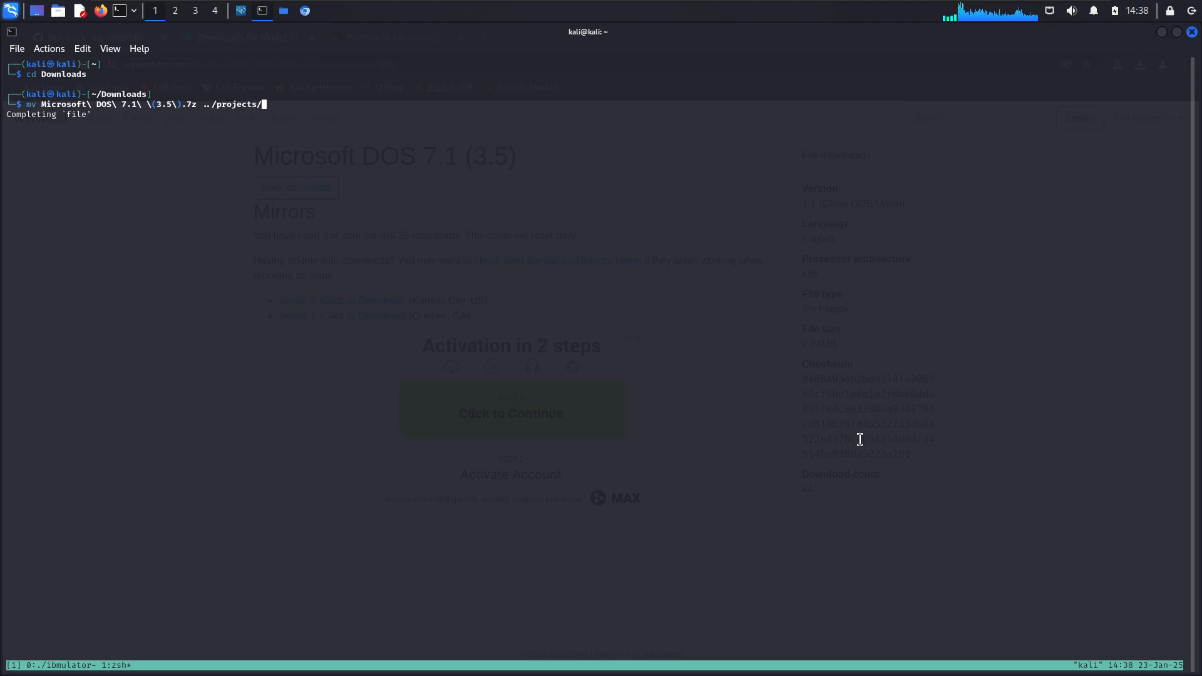
pyautogui.write('a')
pyautogui.press('Tab')
pyautogui.press('Return')
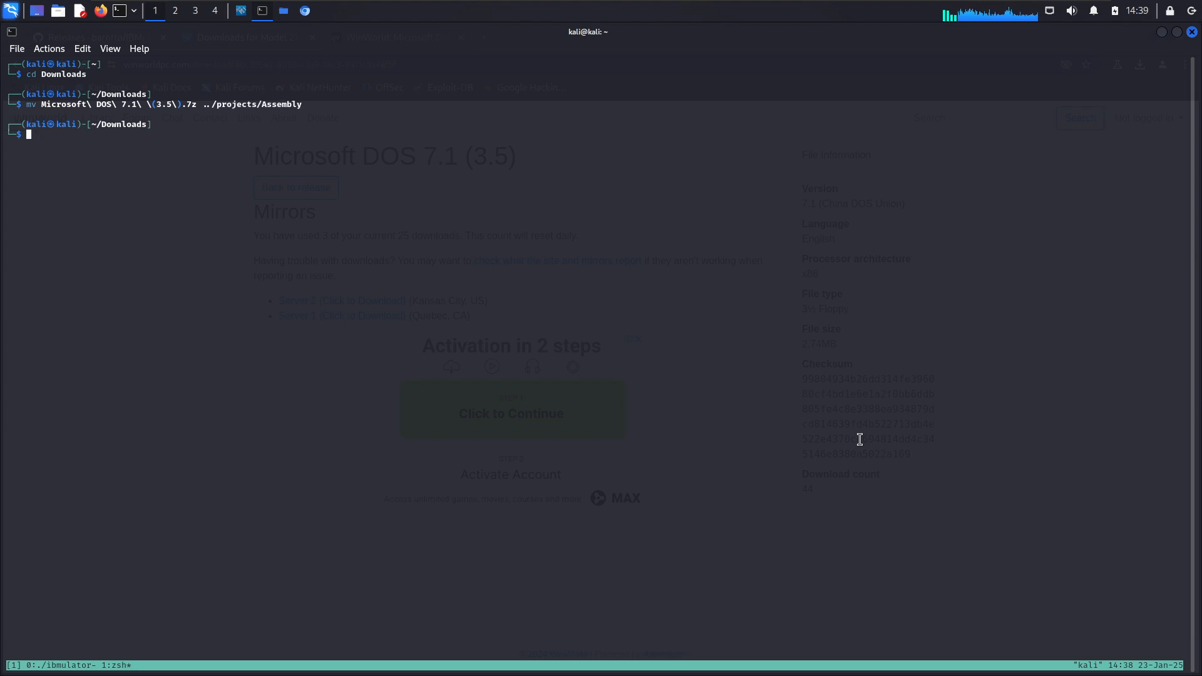
# - Switch to Thunar, view the contents of the Microsoft DOS 7.1 (3.5).7z archive in the Assembly folder and close it
pyautogui.click(283, 10)
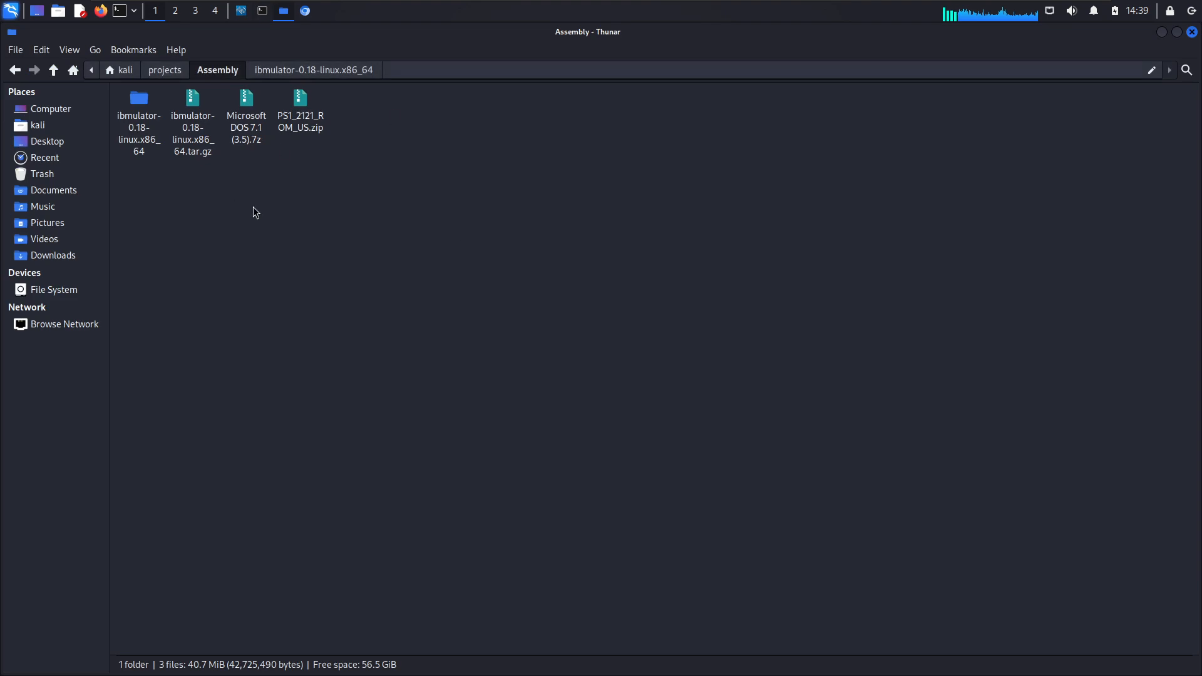
pyautogui.click(252, 144)
pyautogui.doubleClick(269, 155)
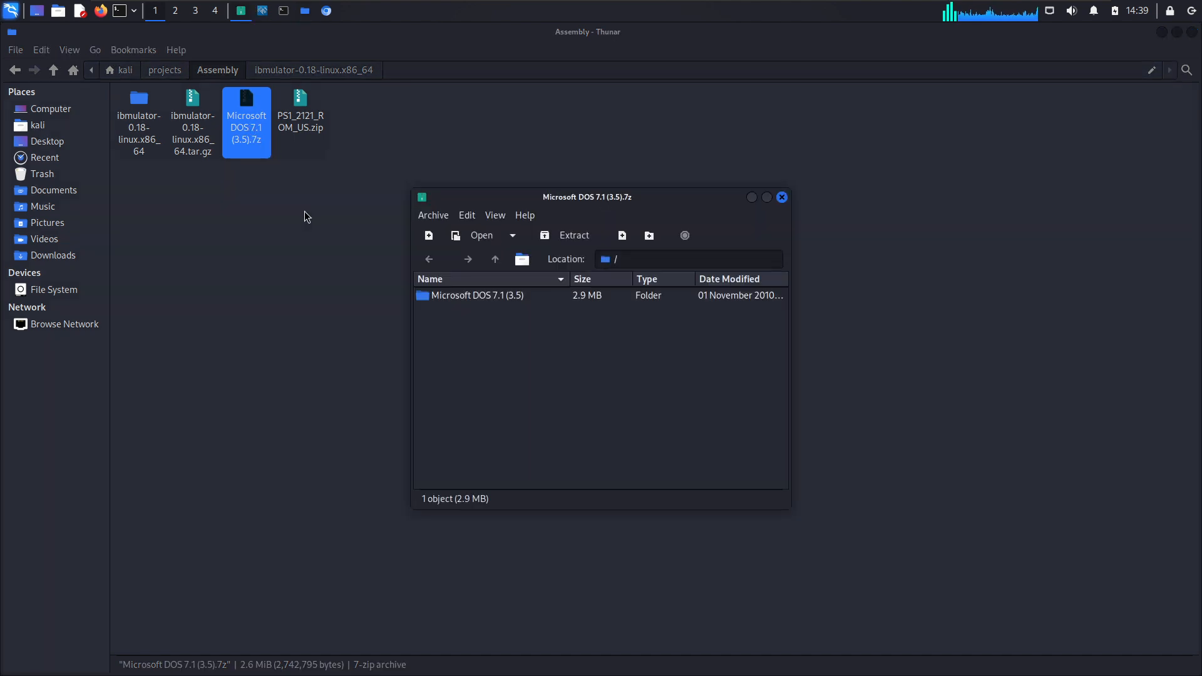
pyautogui.doubleClick(534, 296)
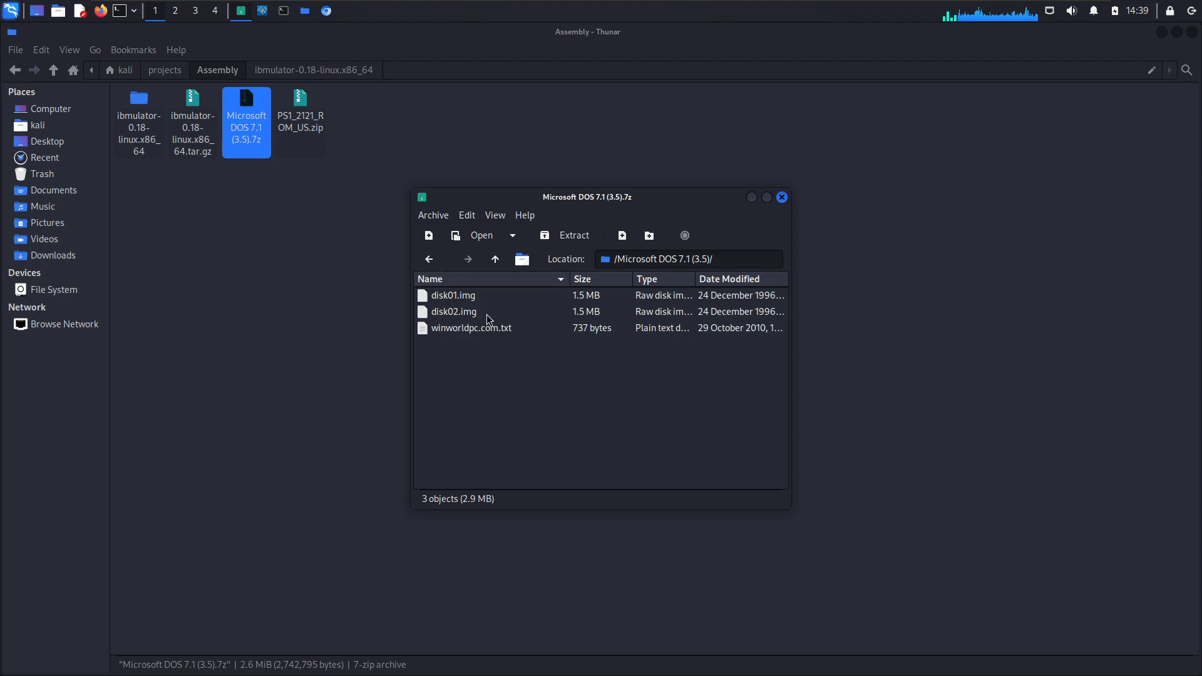
pyautogui.click(782, 197)
pyautogui.click(242, 244)
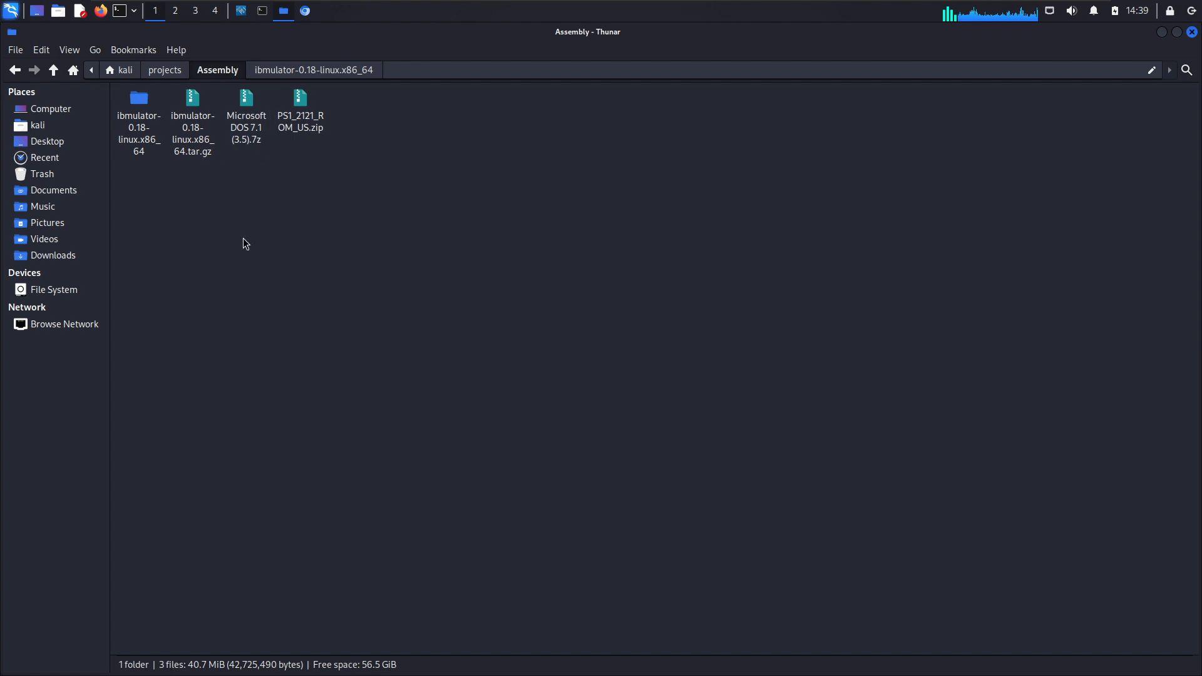
# - Extract the Microsoft DOS 7.1 (3.5).7z archive into the Assembly folder
pyautogui.click(244, 14)
pyautogui.click(317, 242)
pyautogui.rightClick(248, 122)
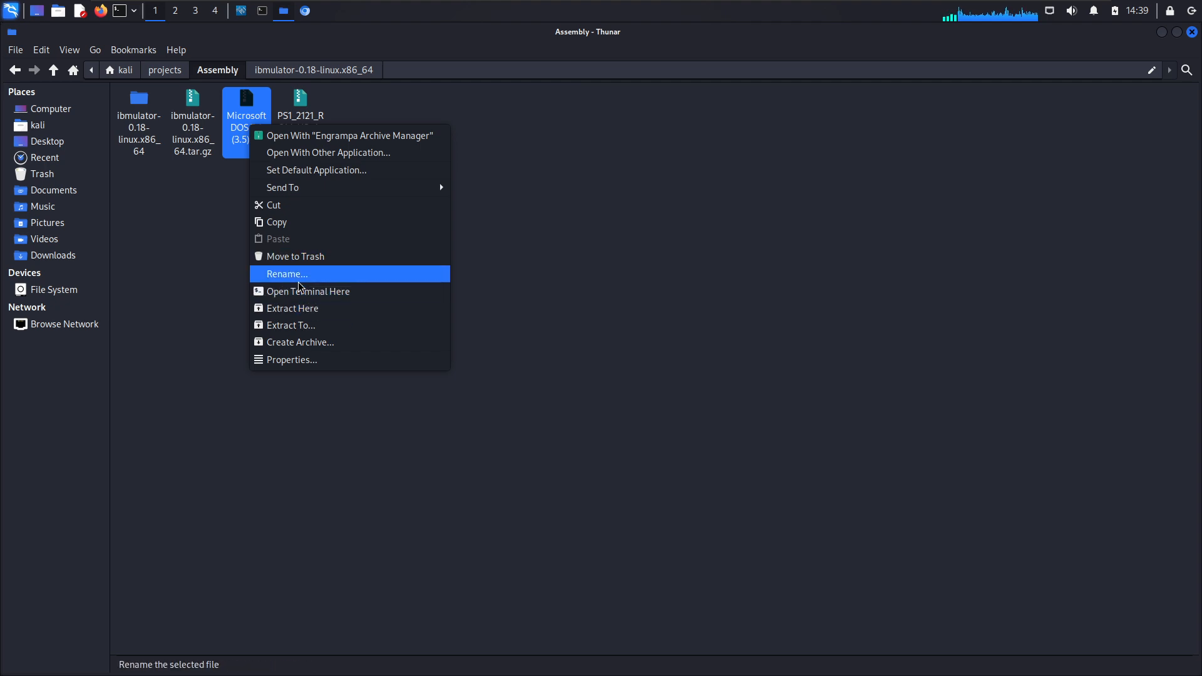
pyautogui.click(320, 309)
pyautogui.click(668, 313)
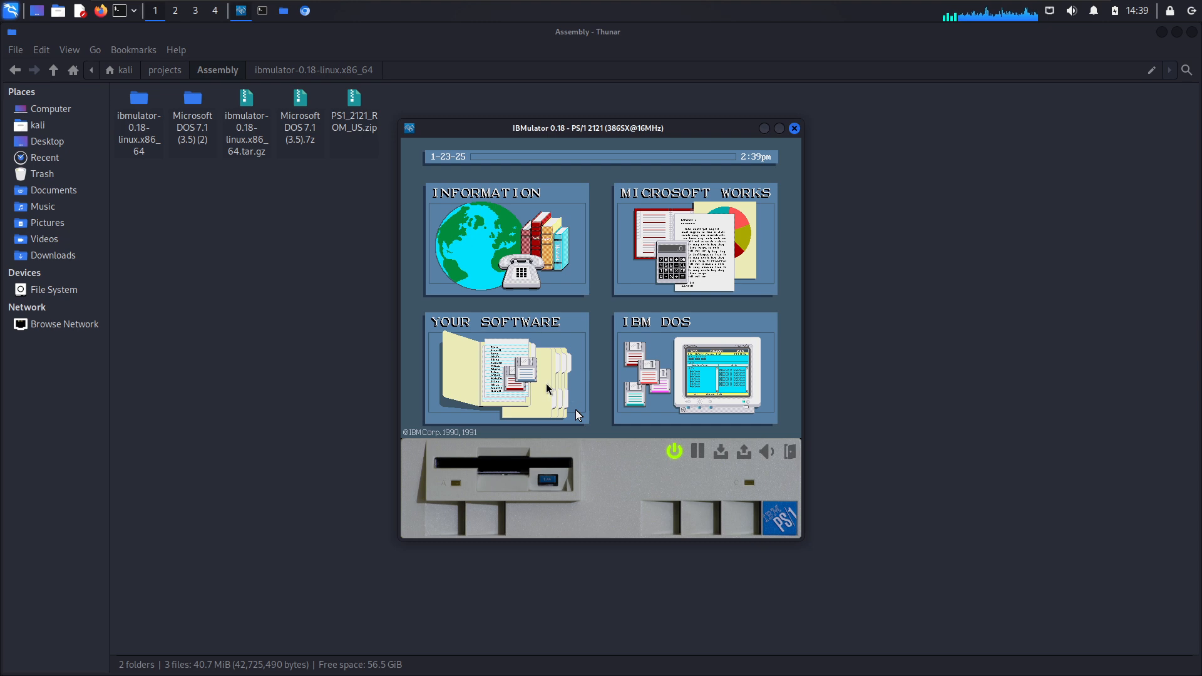
# - Insert disk01.img from /home/kali/projects/Assembly/Microsoft DOS 7.1 (3.5) into IBMulator's drive A
pyautogui.click(510, 469)
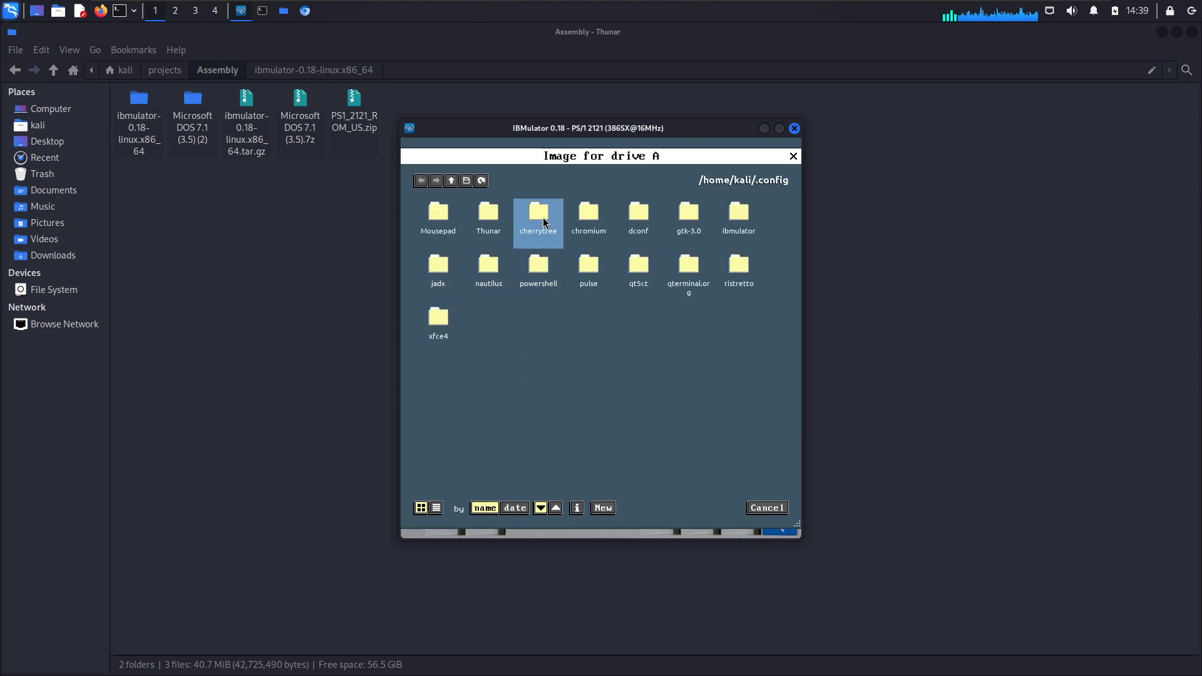
pyautogui.click(450, 181)
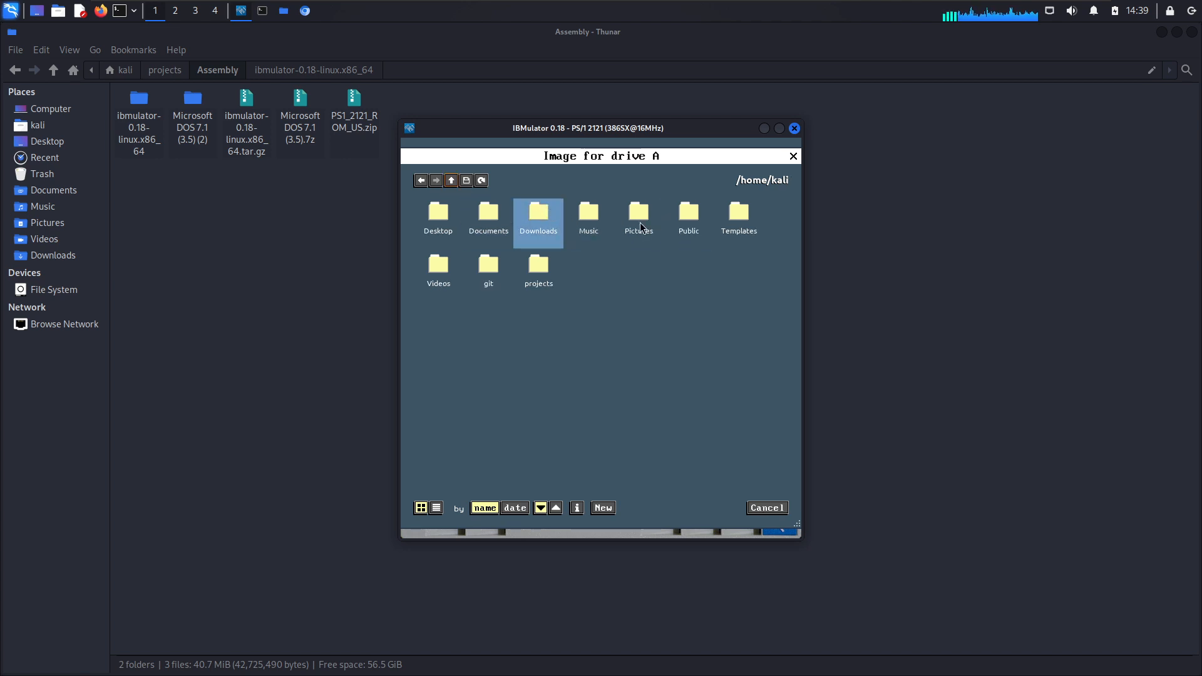
pyautogui.click(525, 287)
pyautogui.doubleClick(437, 220)
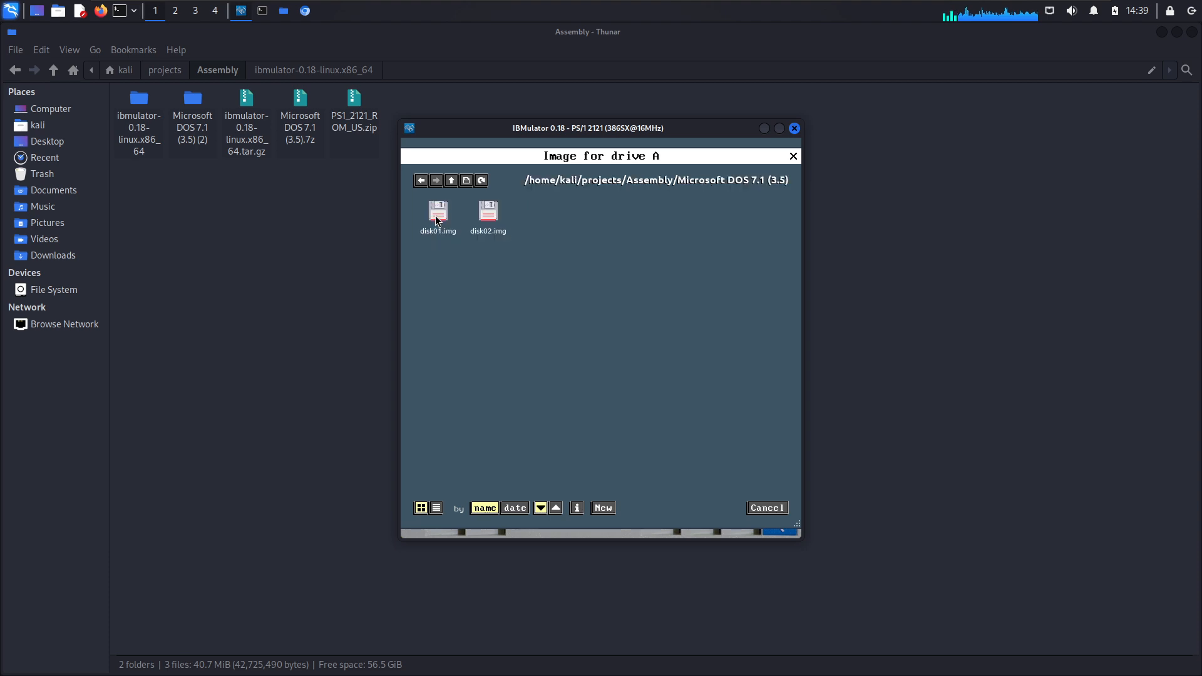
pyautogui.click(452, 180)
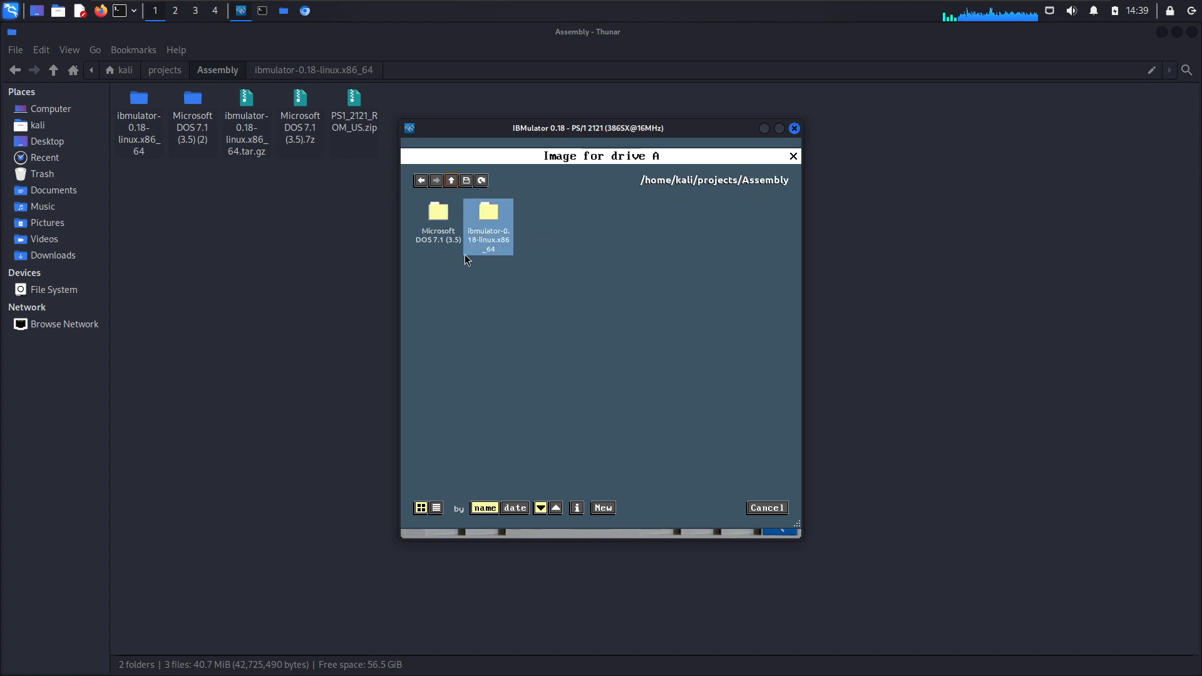
pyautogui.doubleClick(429, 219)
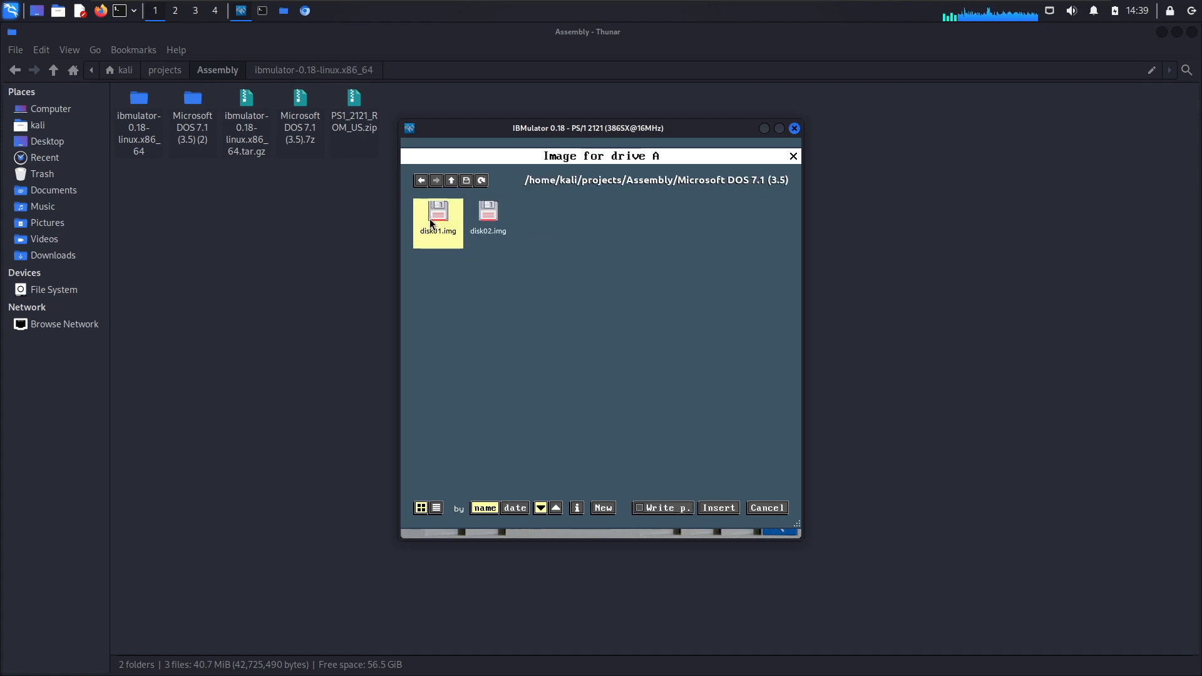
pyautogui.click(719, 509)
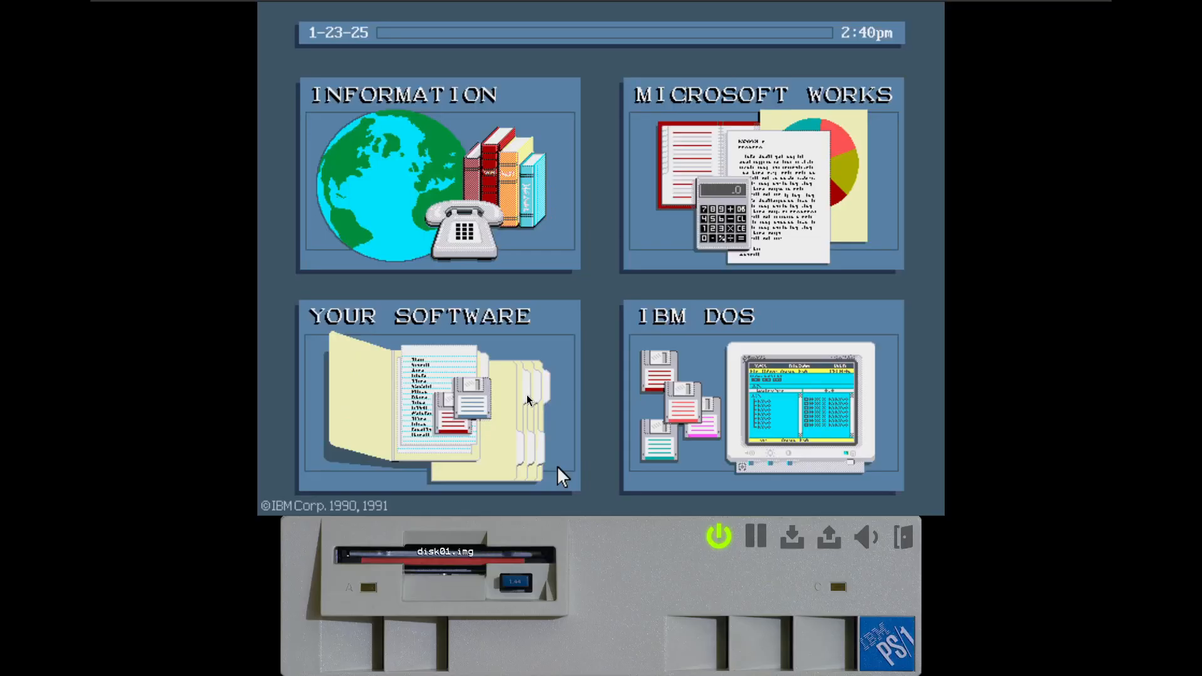
# - Try to run SETUP from drive A in Your Software without extra options, and quit the installer
pyautogui.click(562, 477)
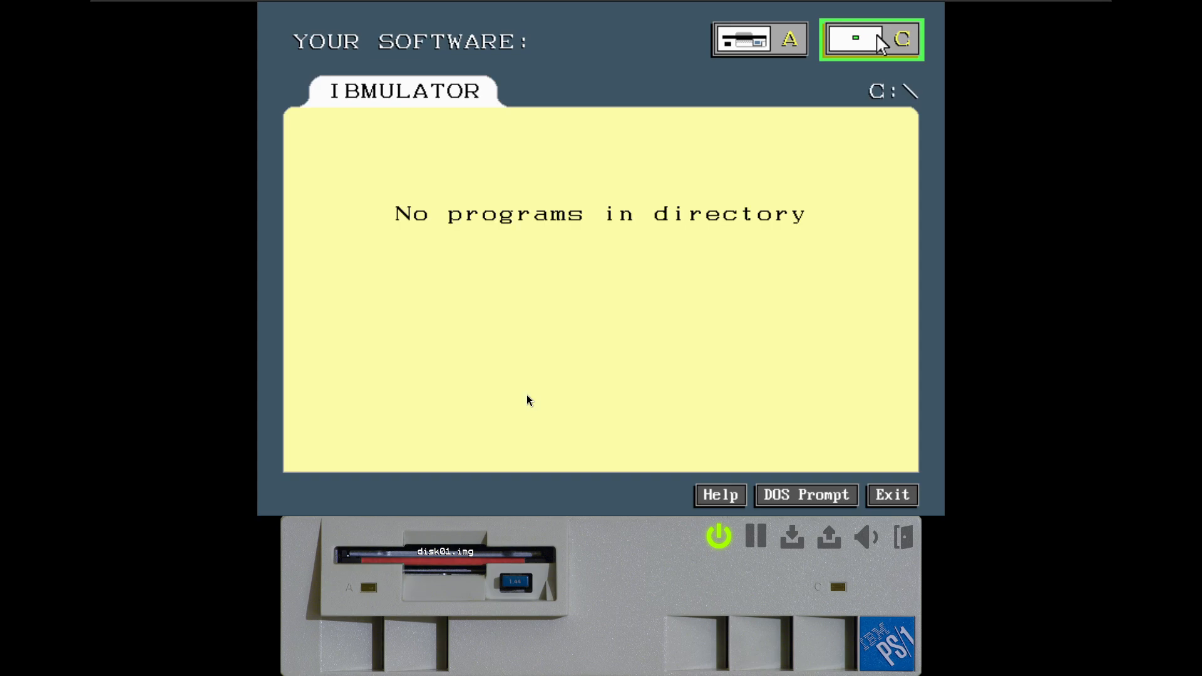
pyautogui.click(757, 47)
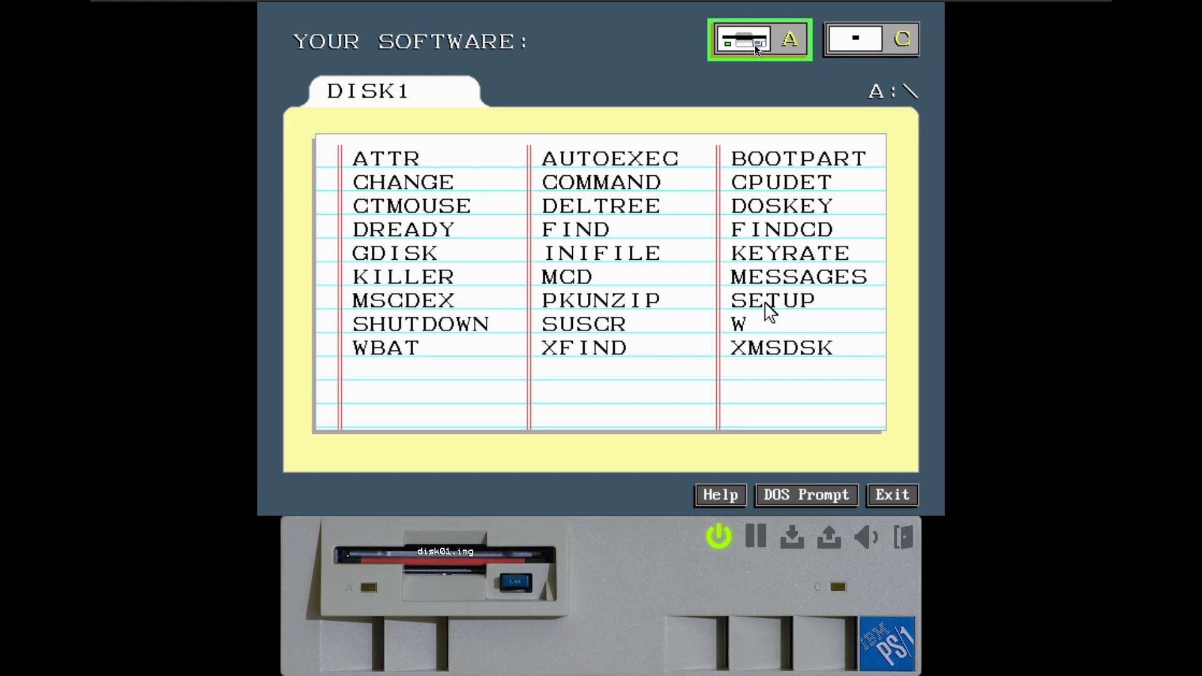
pyautogui.doubleClick(769, 307)
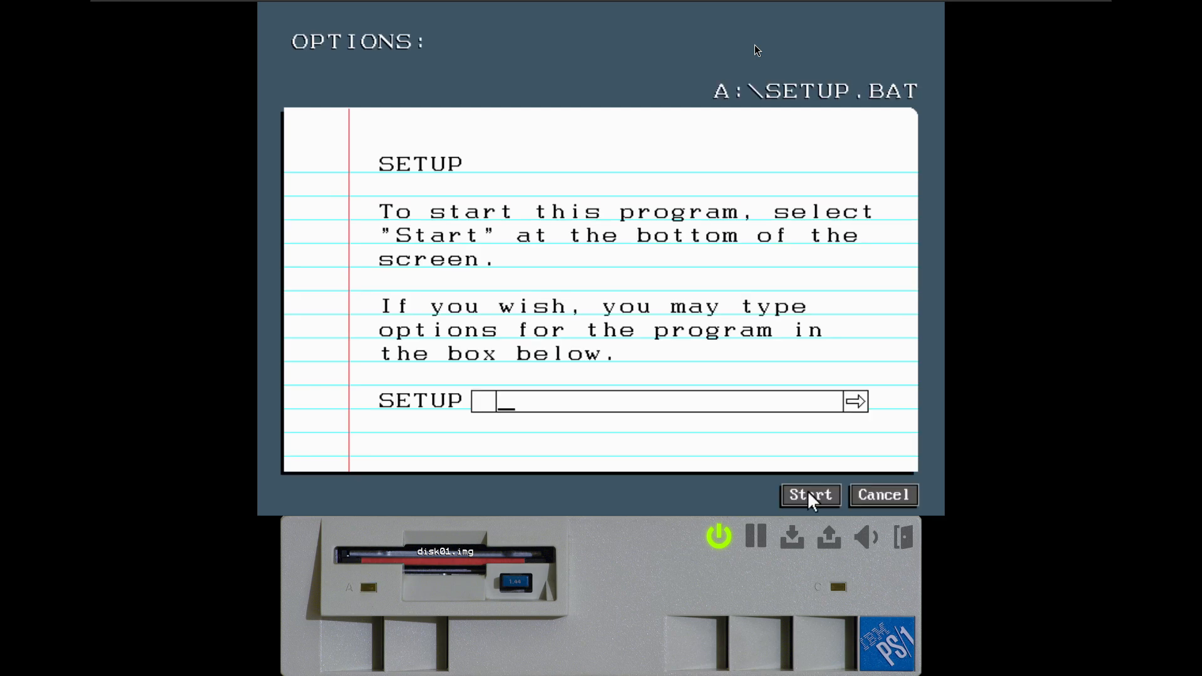
pyautogui.click(810, 495)
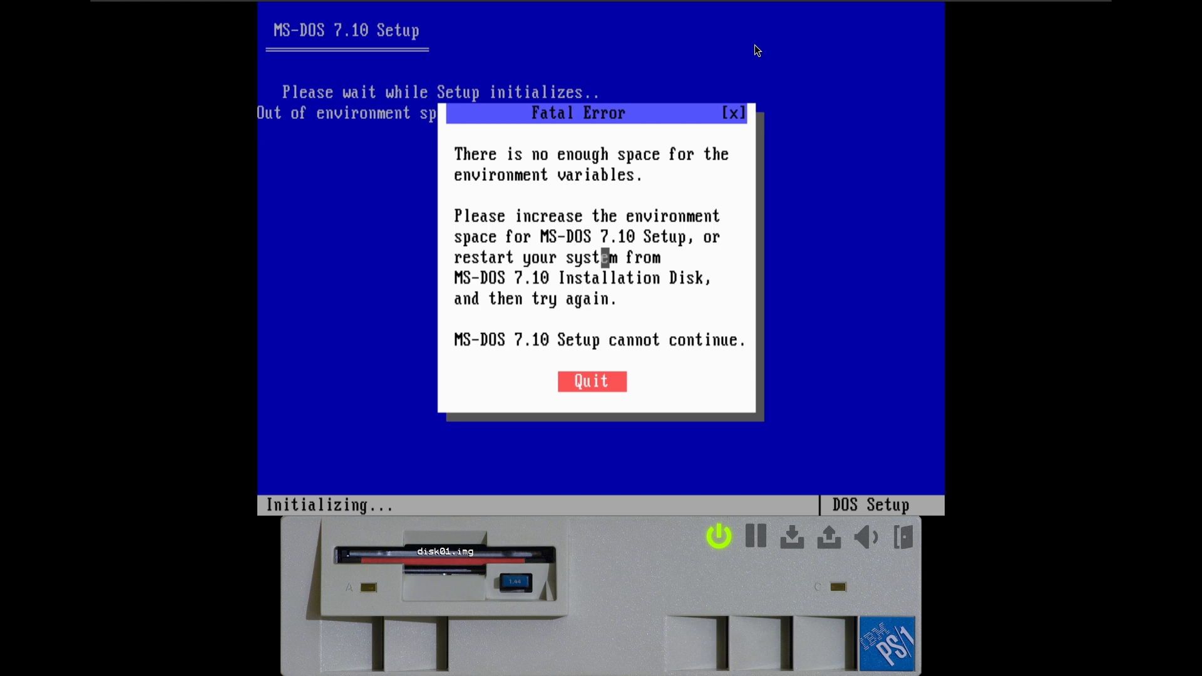
pyautogui.press('Return')
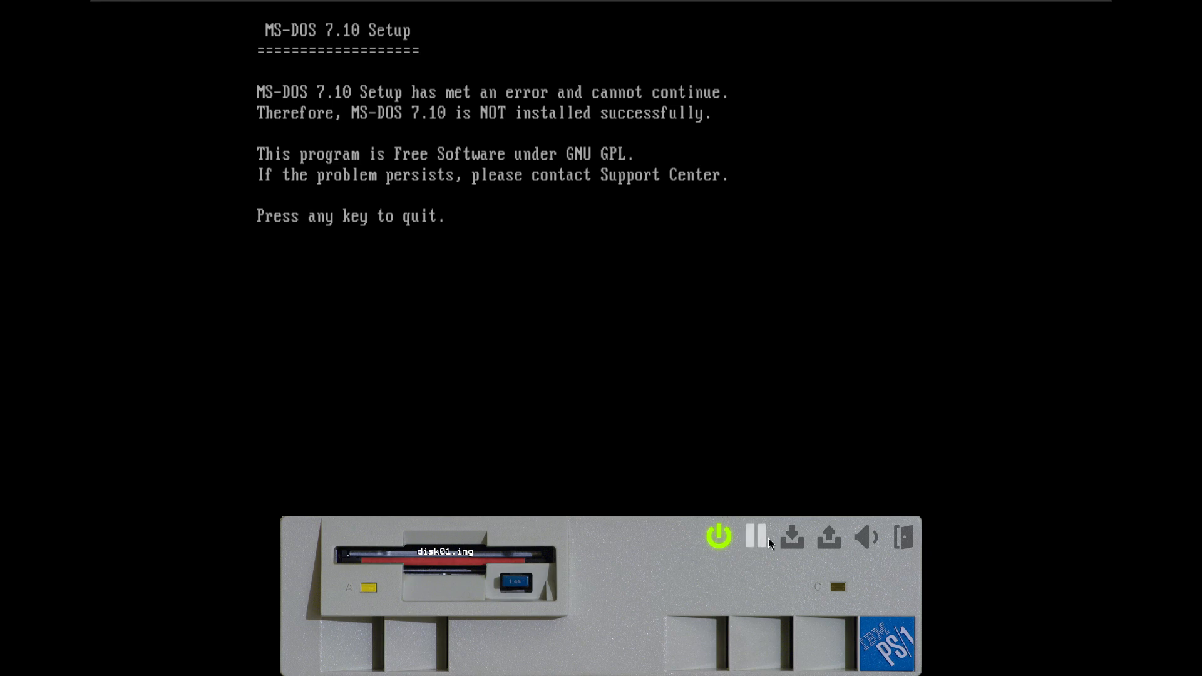
# - Eject the floppy image from drive A and try to abort the read and terminate the setup batch job
pyautogui.click(514, 583)
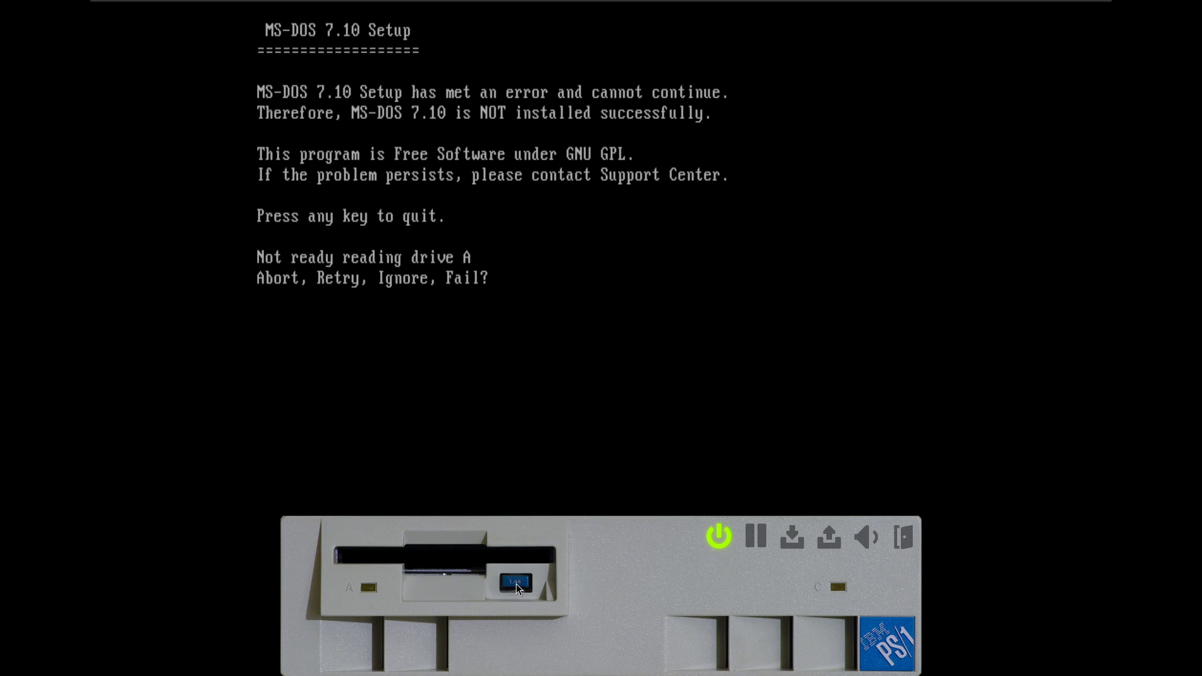
pyautogui.hotkey('ctrl', 'a')
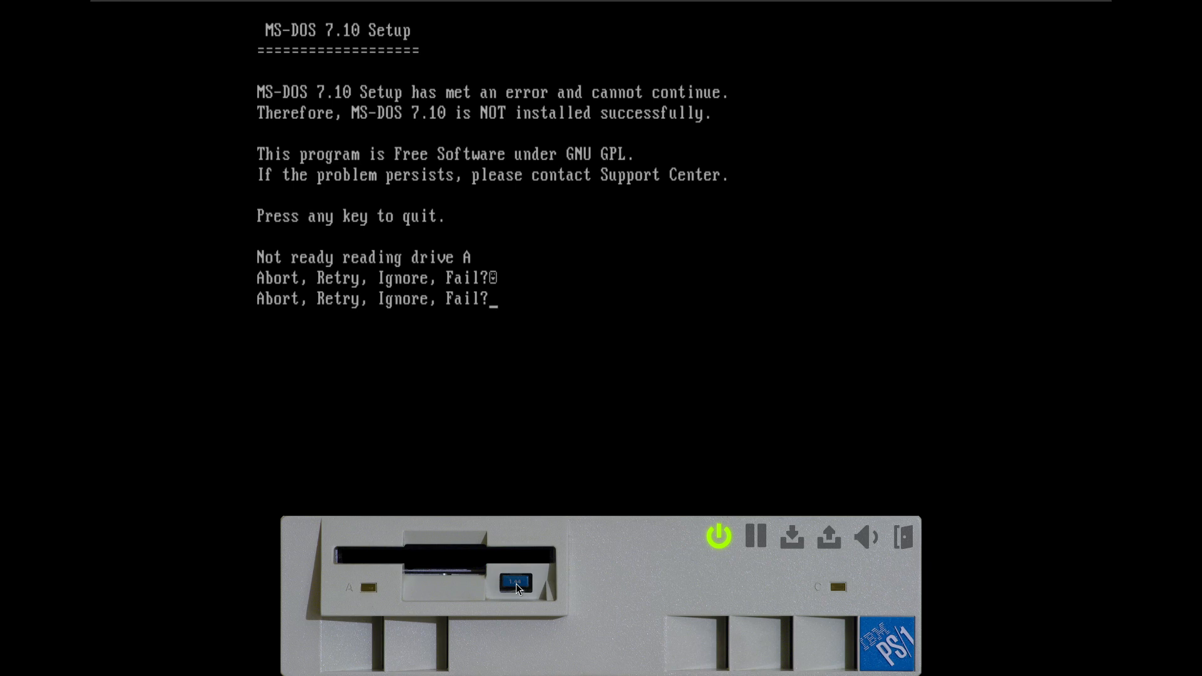
pyautogui.hotkey('ctrl', 'c')
pyautogui.hotkey('ctrl', 'c')
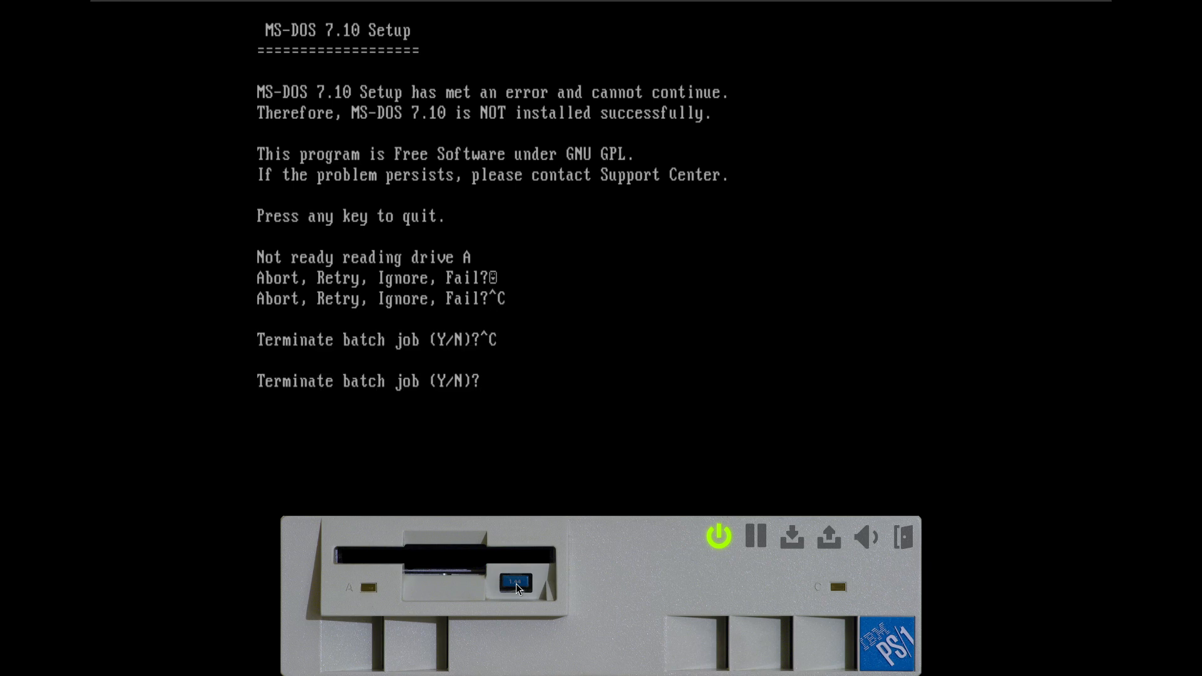
pyautogui.hotkey('ctrl', 'y')
pyautogui.hotkey('ctrl', 'y')
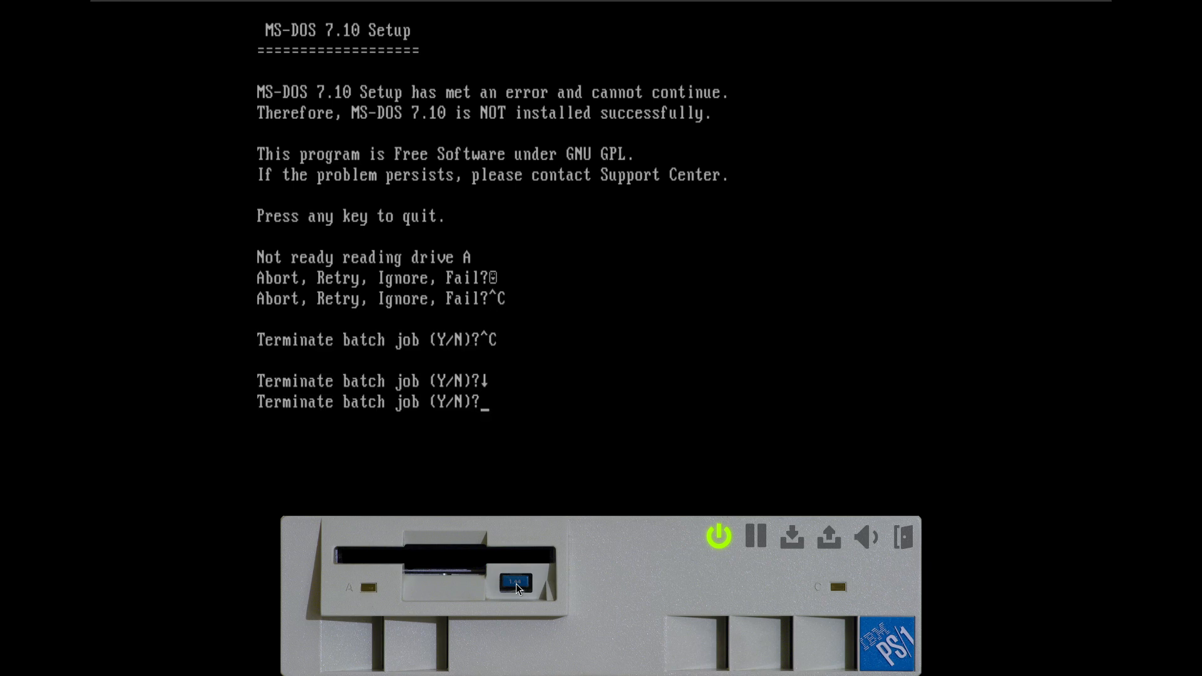
pyautogui.hotkey('ctrl', 'y')
pyautogui.press('Return')
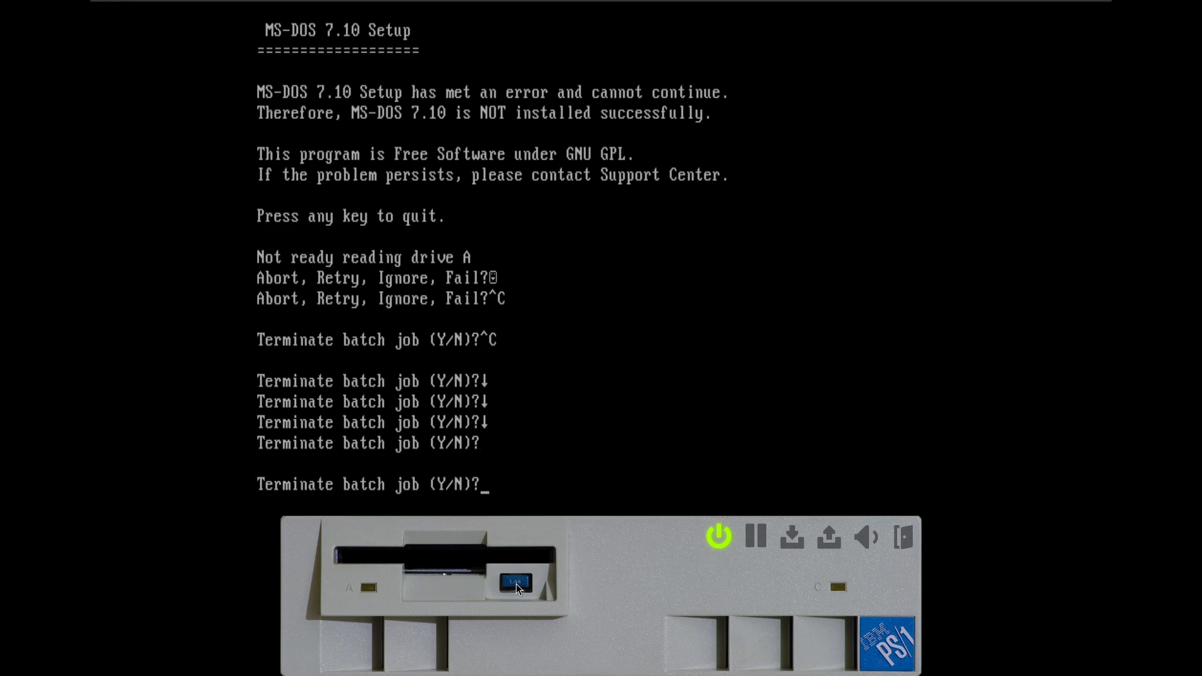
pyautogui.press('Return')
pyautogui.press('Return')
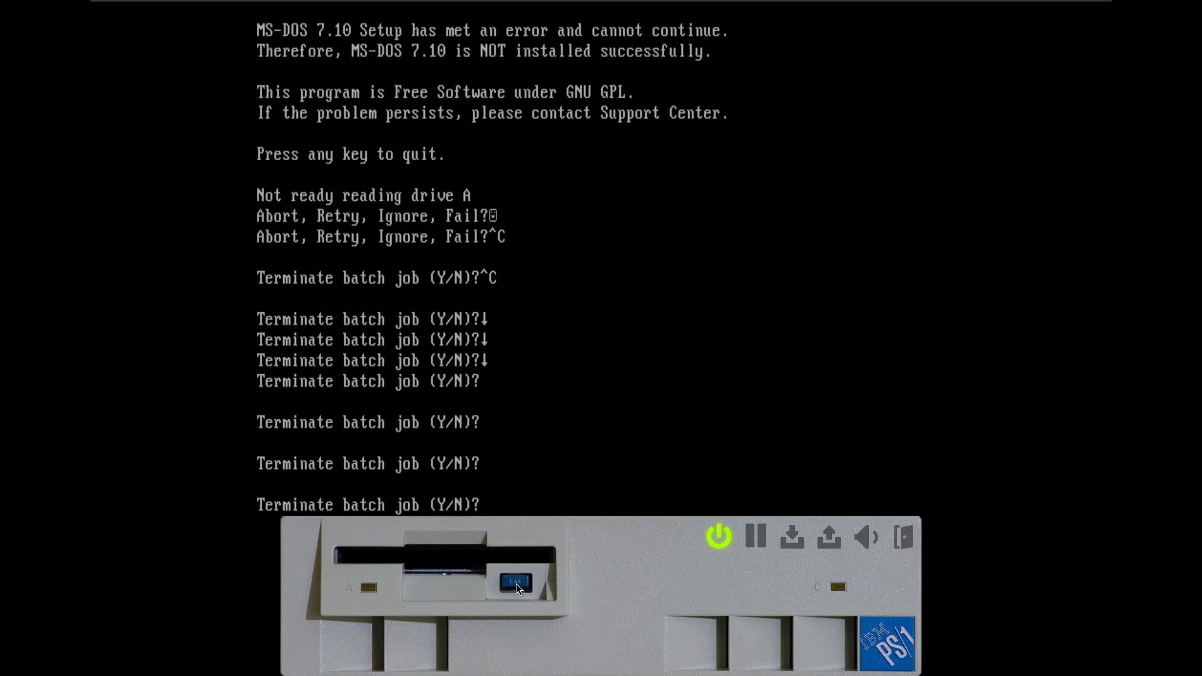
pyautogui.hotkey('ctrl', 'y')
pyautogui.hotkey('ctrl', 'y')
pyautogui.press('Return')
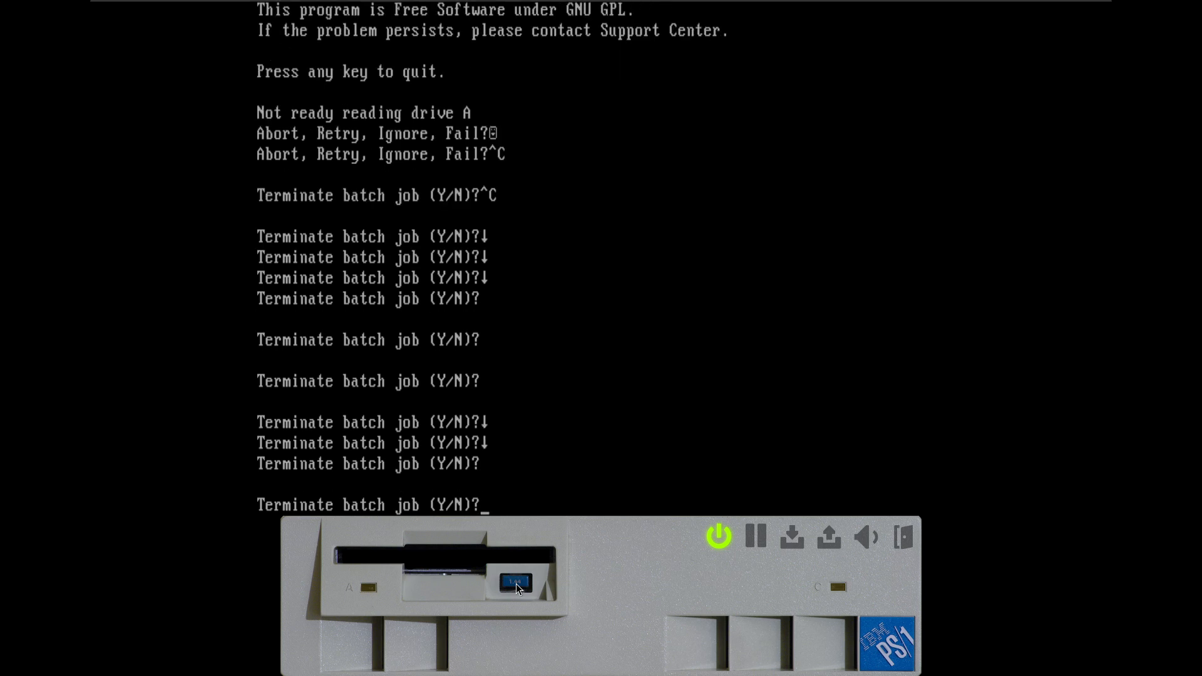
pyautogui.hotkey('ctrl', 'q')
pyautogui.press('Return')
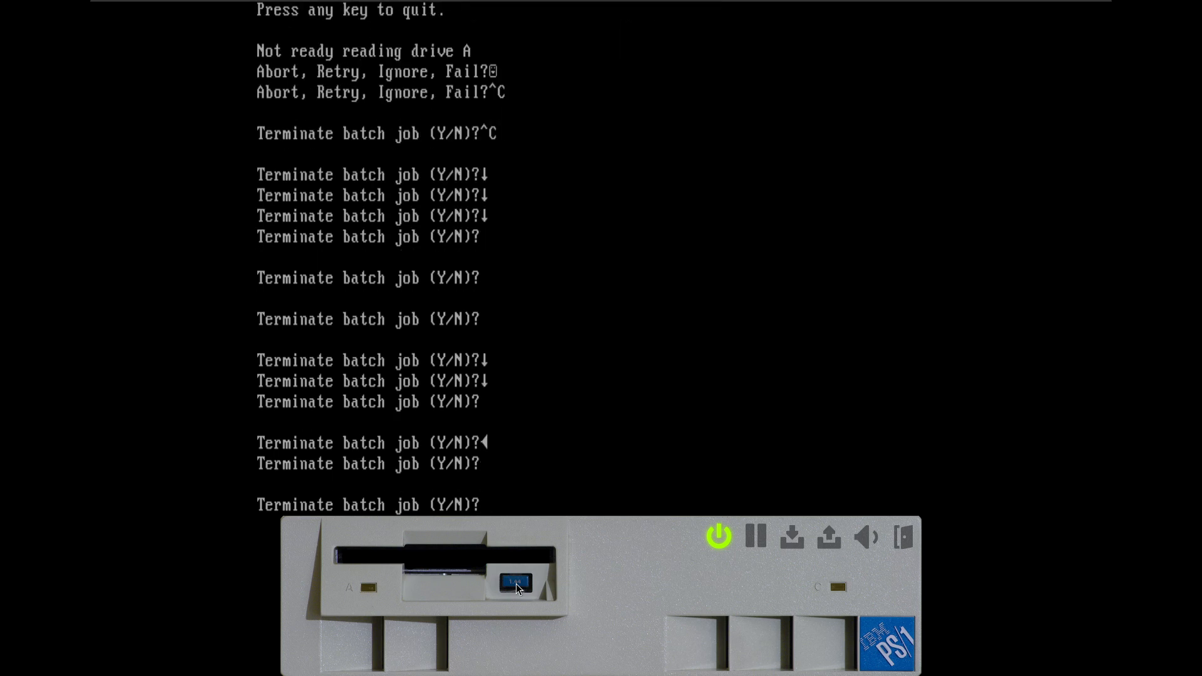
# - Power the emulated PS/1 off and on again and reinsert disk01.img into drive A
pyautogui.click(726, 538)
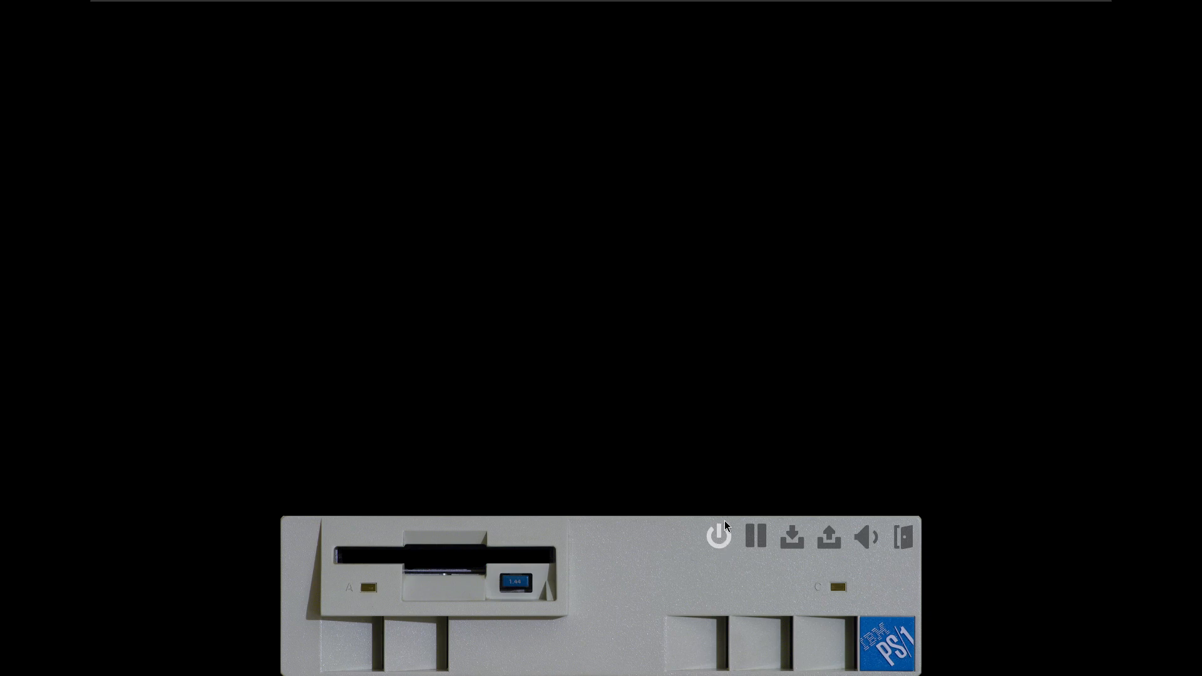
pyautogui.click(727, 526)
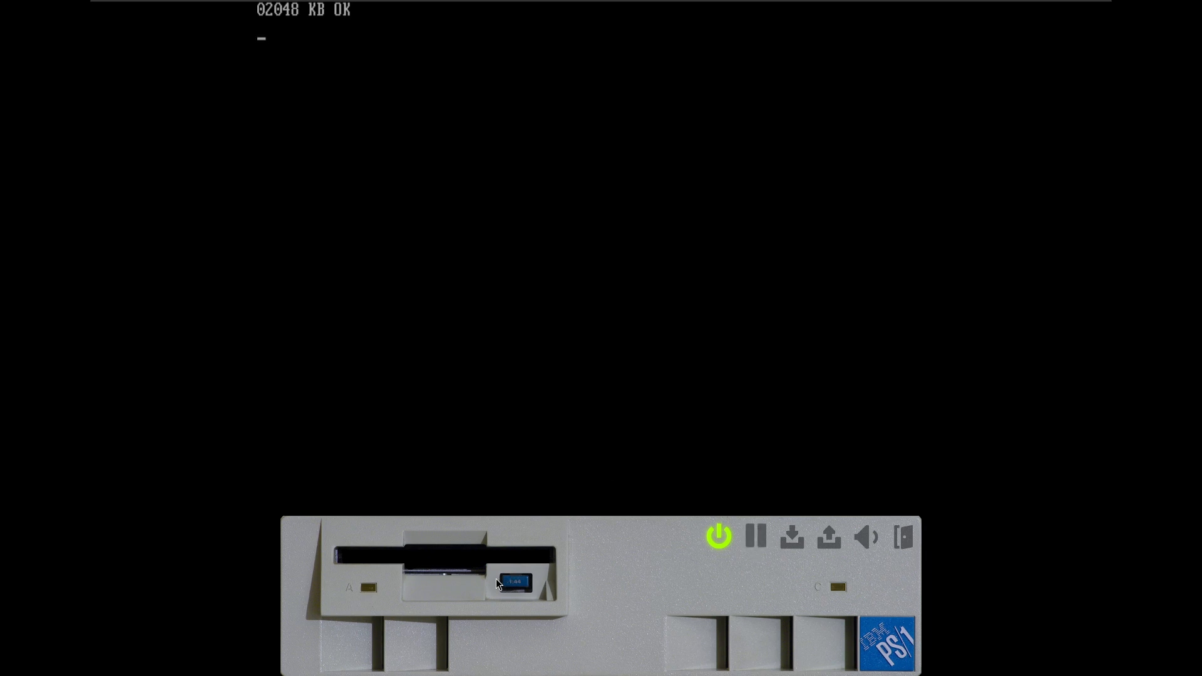
pyautogui.click(520, 581)
pyautogui.doubleClick(91, 92)
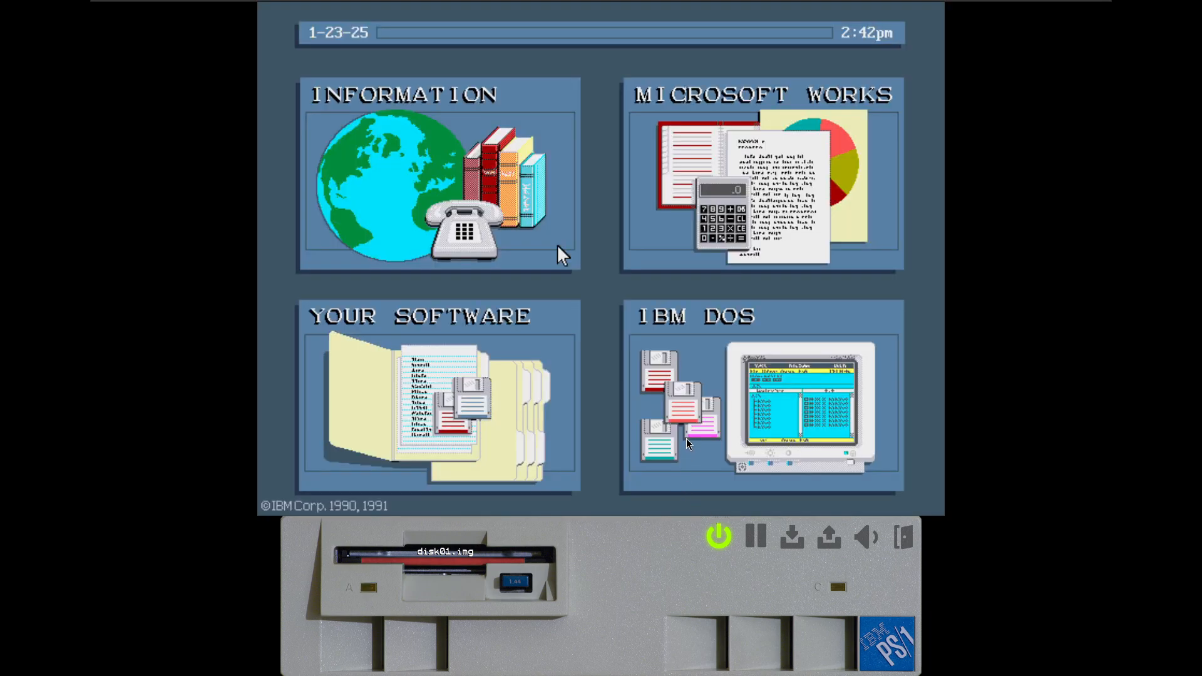
# - Try to open IBM DOS from the main screen using the diskette in drive A, and return to the main screen
pyautogui.press('Right')
pyautogui.press('Down')
pyautogui.press('Return')
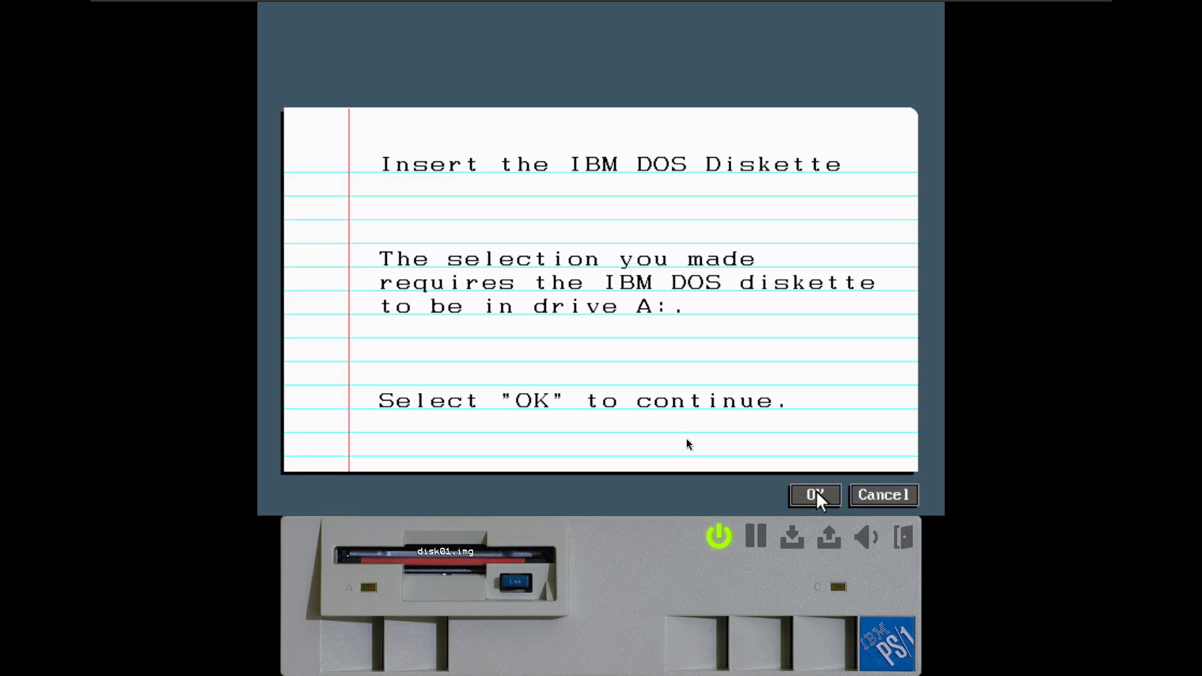
pyautogui.press('Return')
pyautogui.press('Escape')
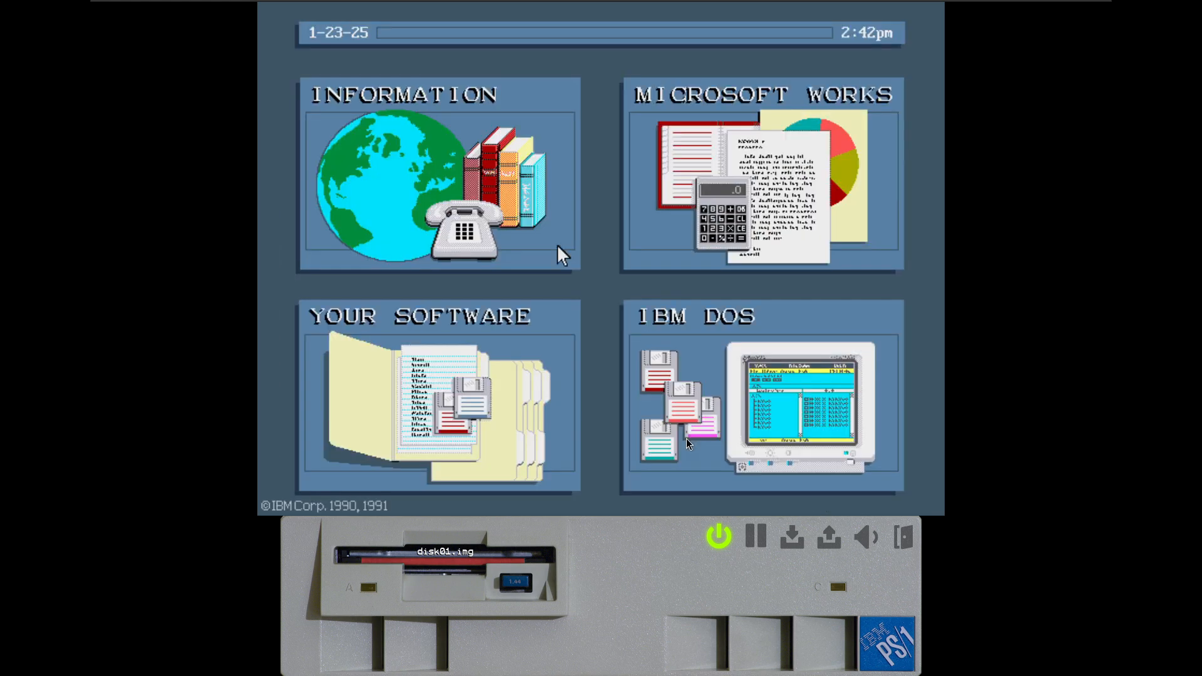
# - View the programs on drive A in Your Software and return to the main screen
pyautogui.press('Down')
pyautogui.press('Return')
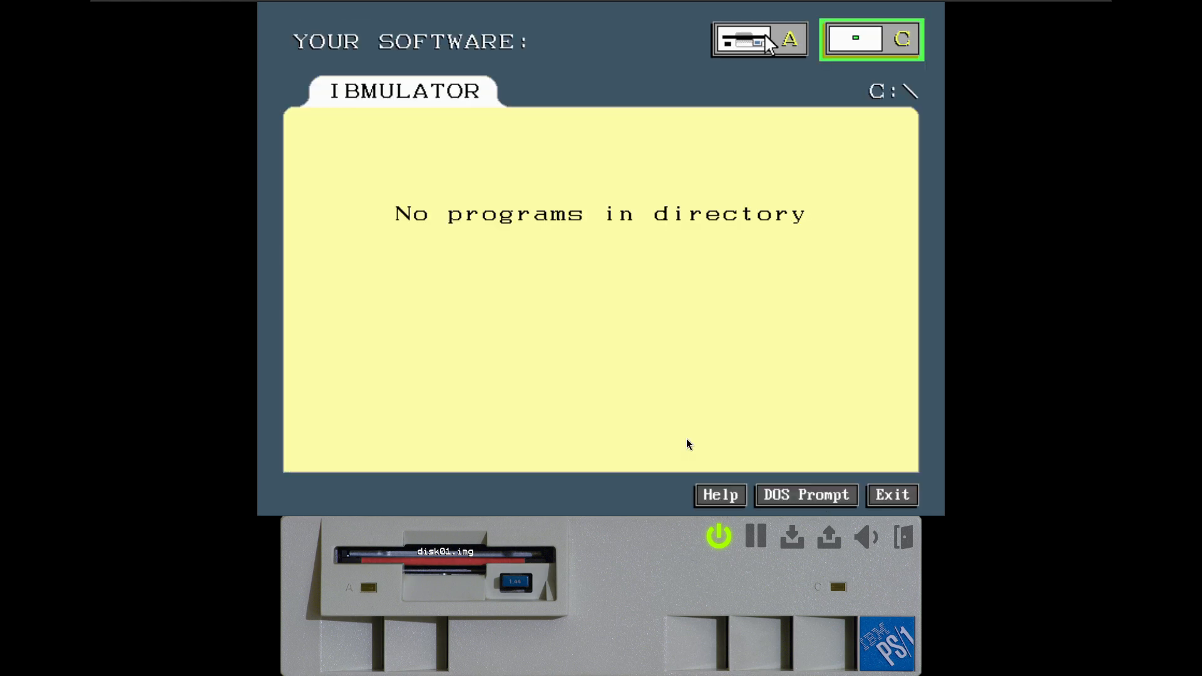
pyautogui.click(765, 36)
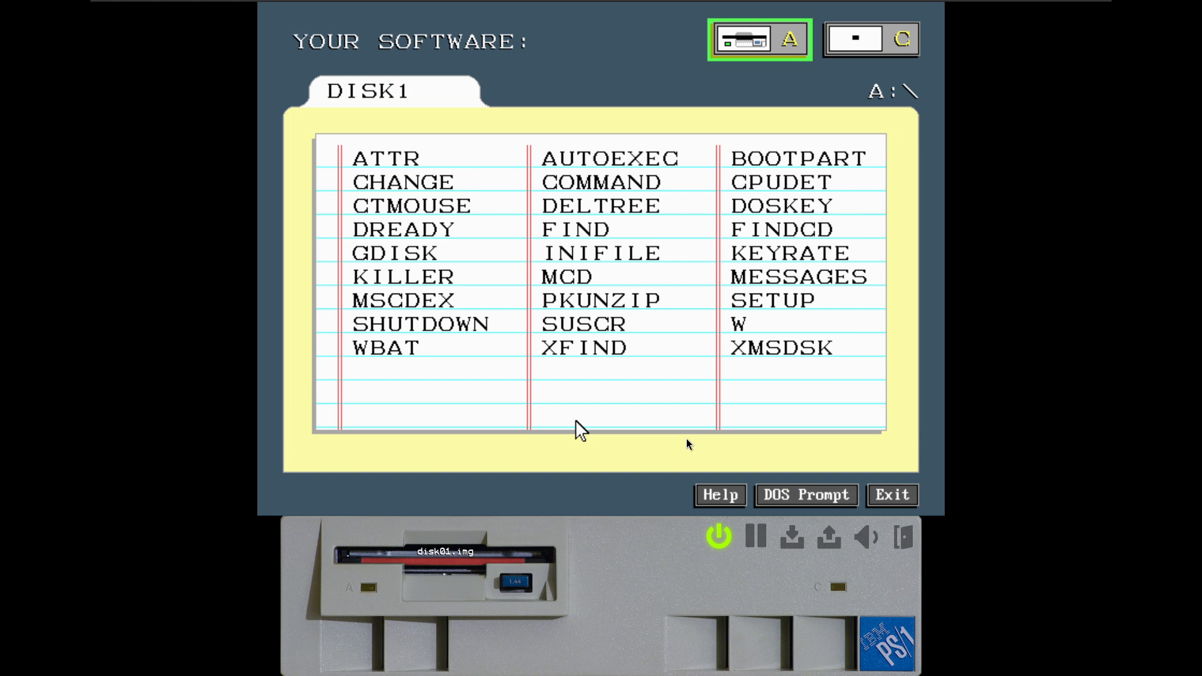
pyautogui.press('Escape')
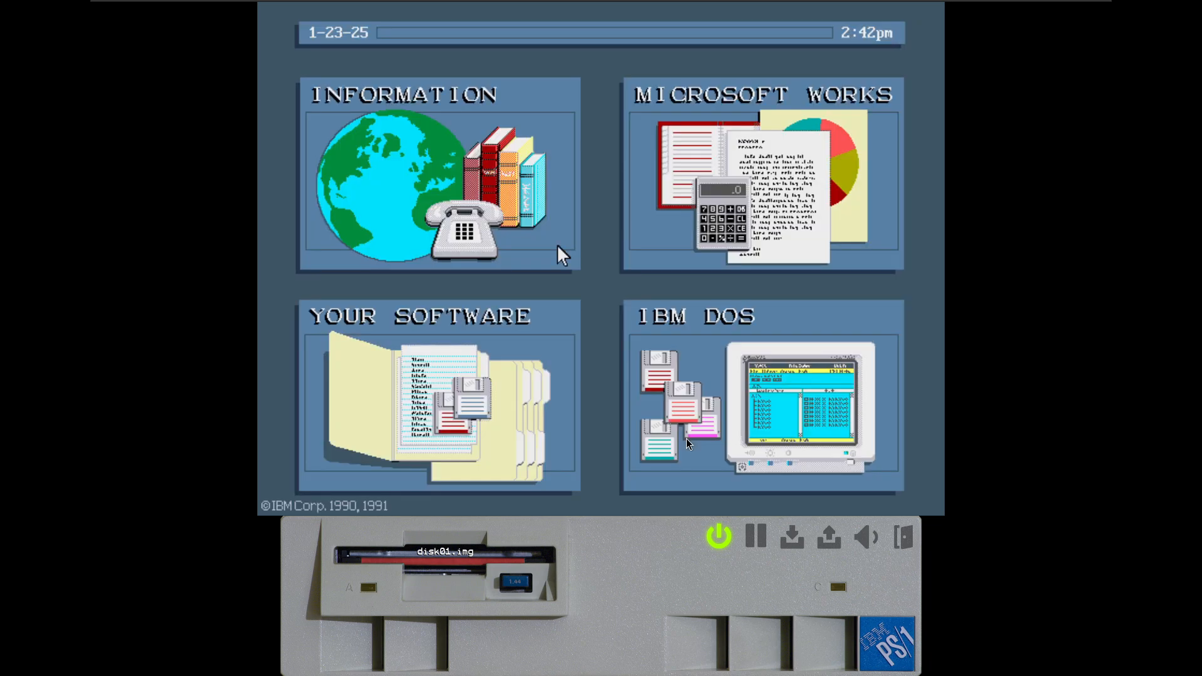
# - Switch to the Chromium browser, go back to WinWorld's MS-DOS release page and choose the 6.22 release
pyautogui.hotkey('alt', 'Tab')
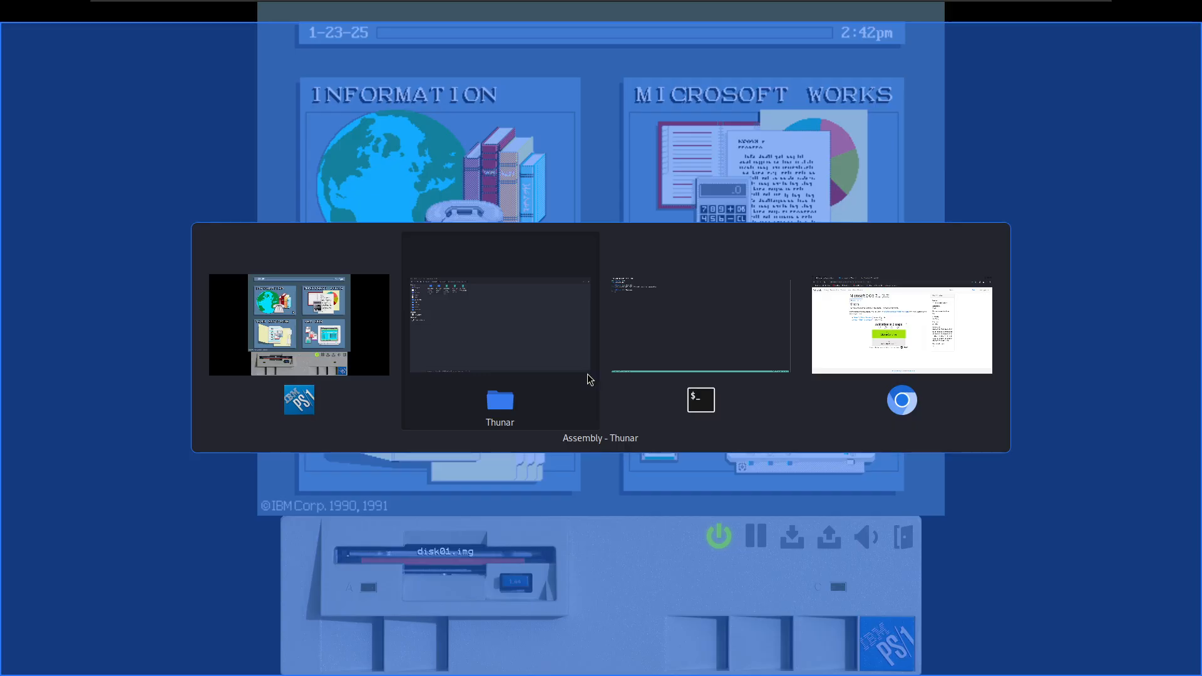
pyautogui.hotkey('alt', 'Tab')
pyautogui.hotkey('alt', 'Tab')
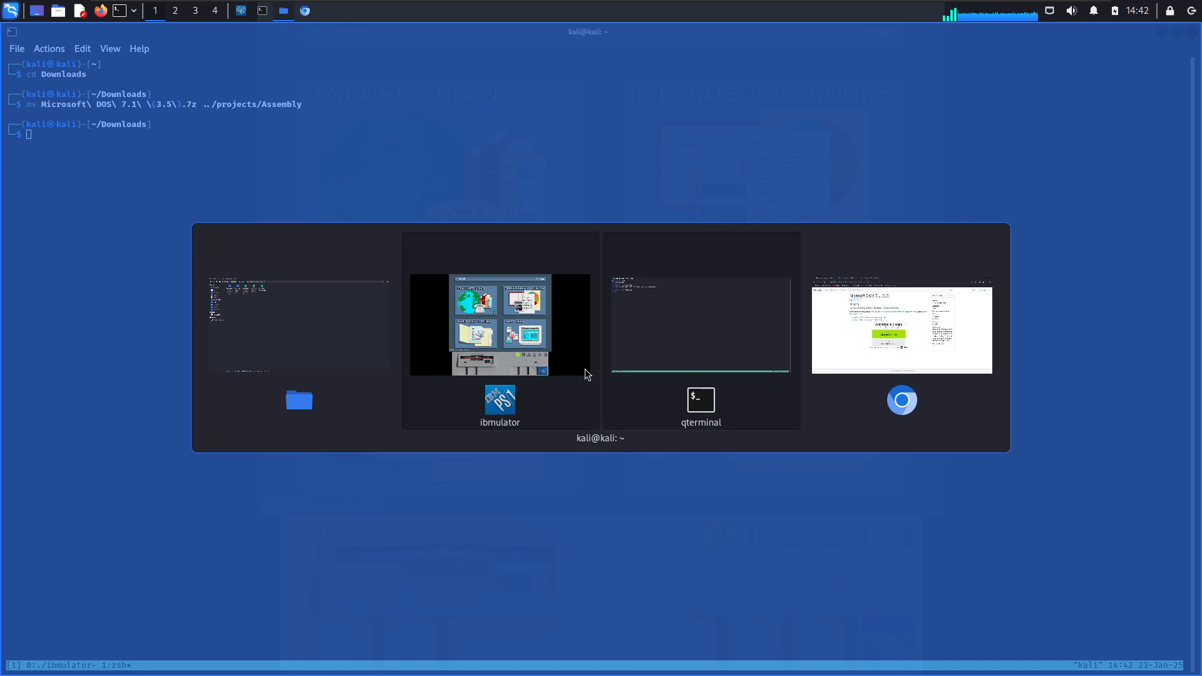
pyautogui.hotkey('alt', 'Tab')
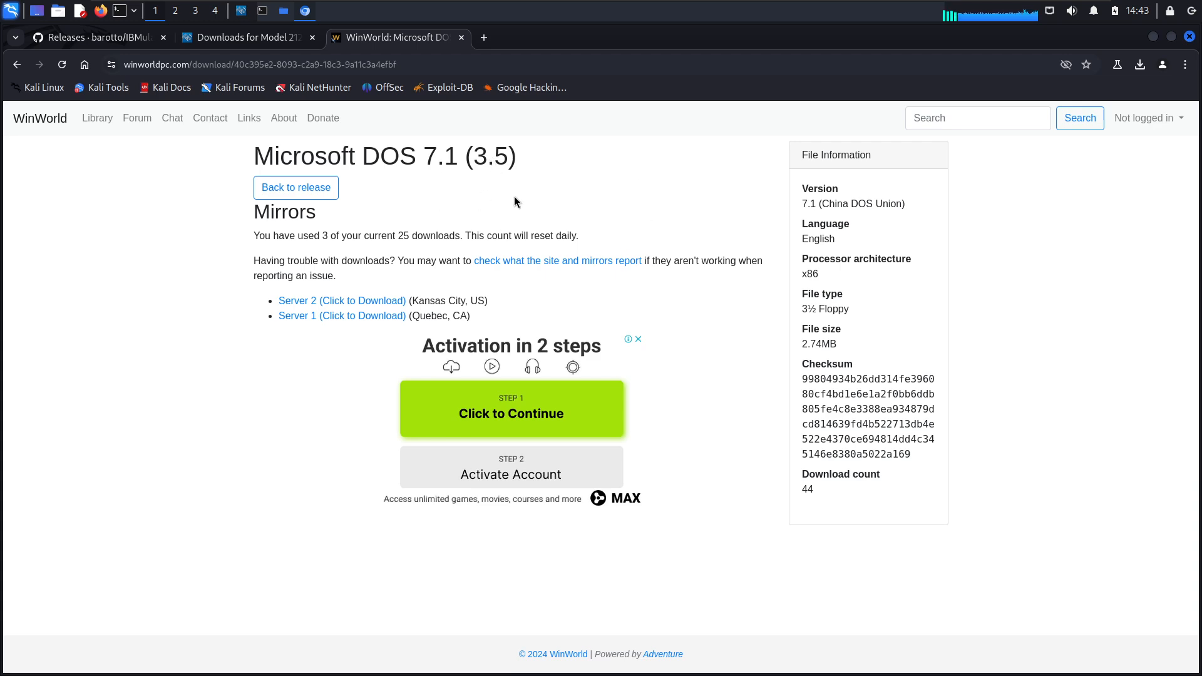
pyautogui.click(17, 64)
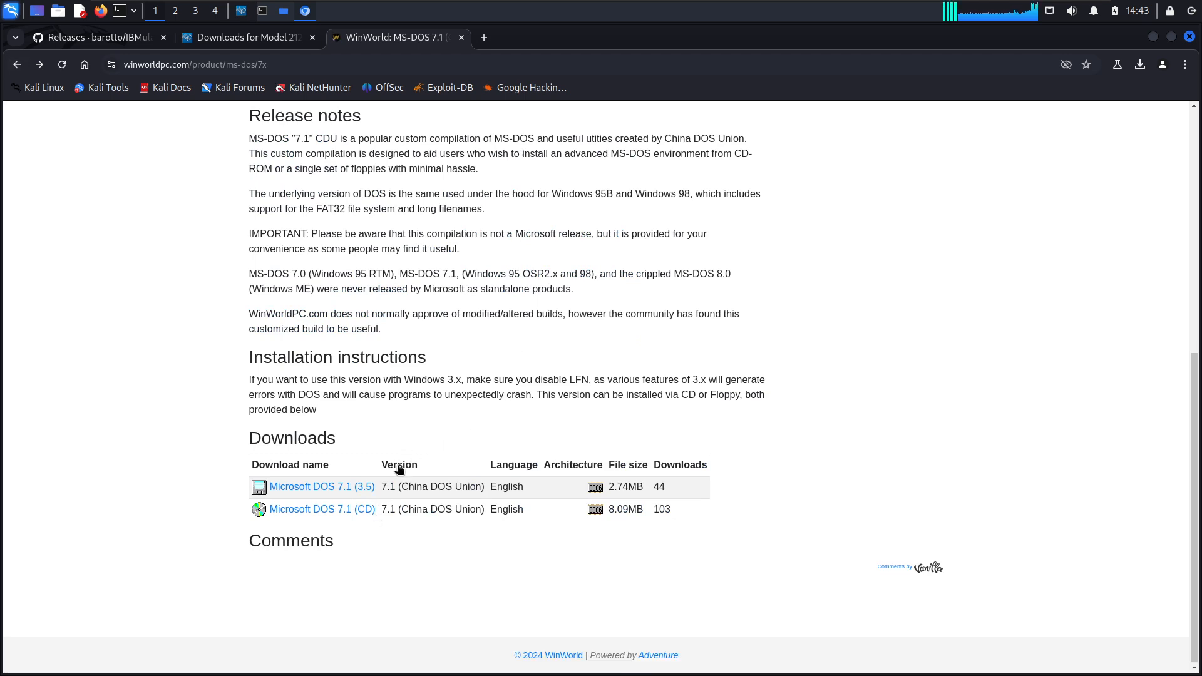
pyautogui.scroll(2, 494, 390)
pyautogui.scroll(5, 494, 389)
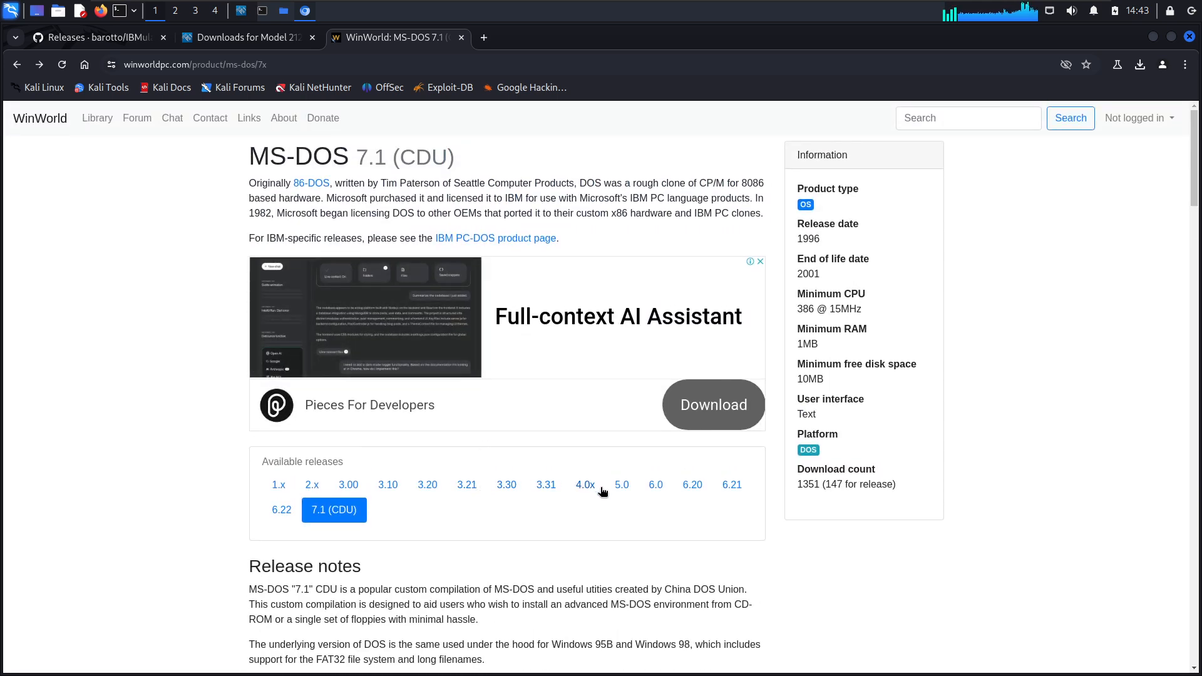
pyautogui.click(292, 512)
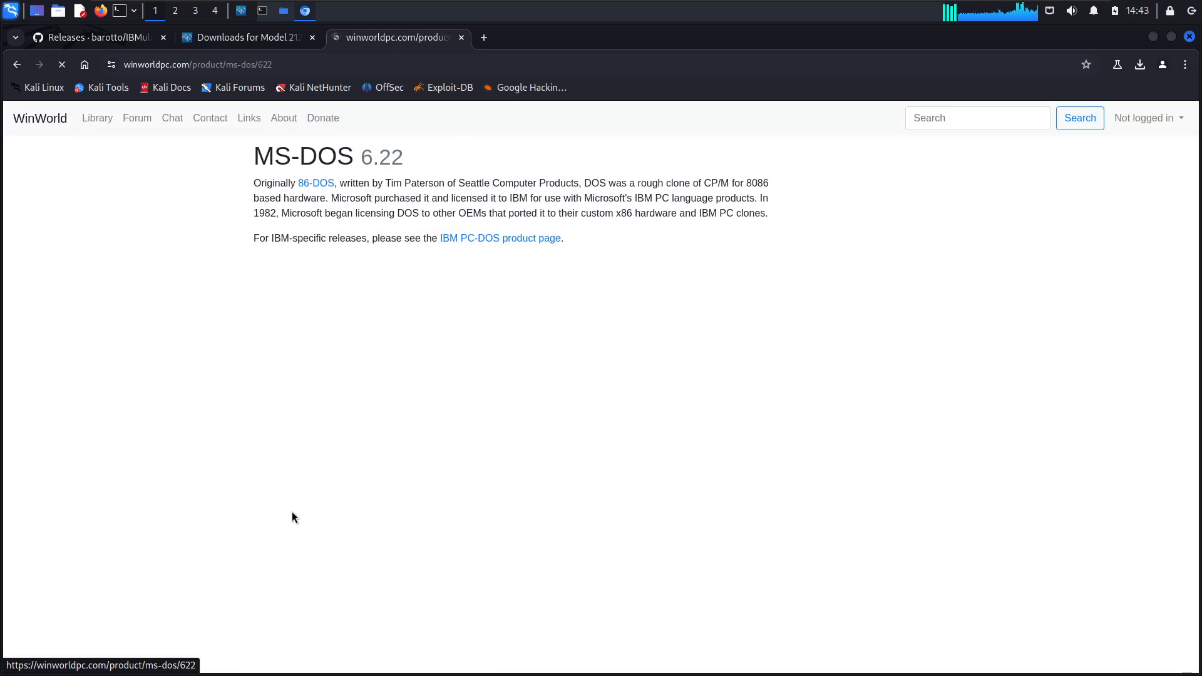
# - Download Microsoft MS-DOS 6.22 Plus Enhanced Tools (3.5-1.44mb) from the Server 2 mirror in Kansas City
pyautogui.scroll(-4, 530, 426)
pyautogui.scroll(-3, 526, 446)
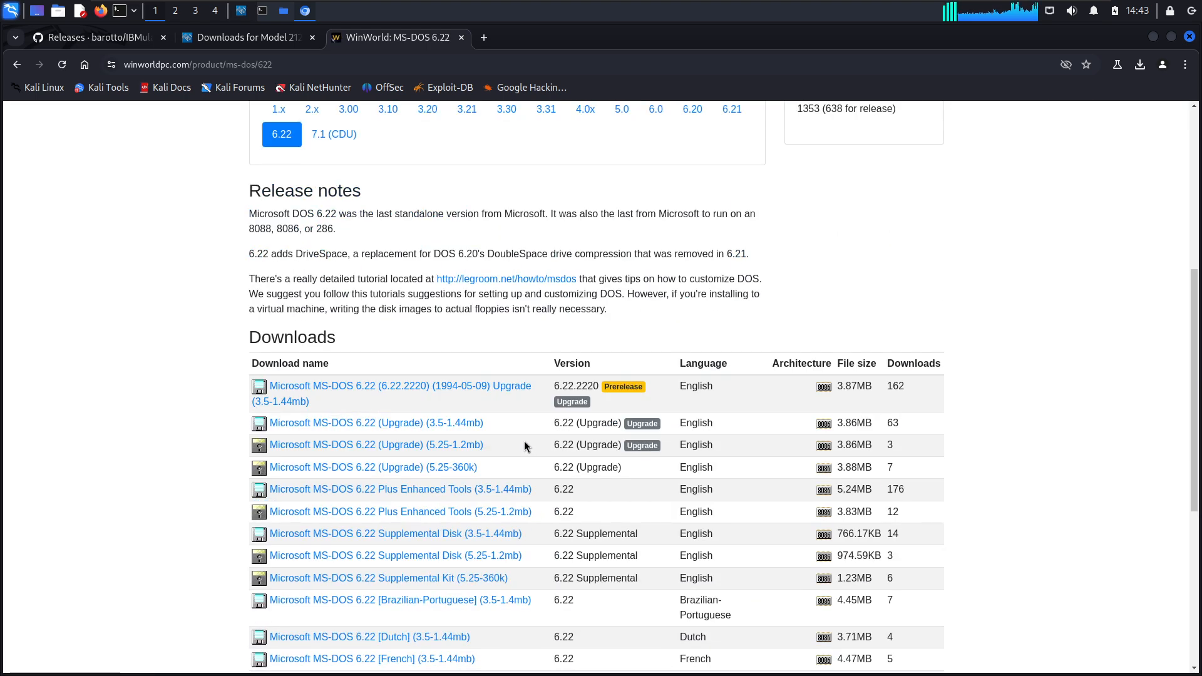
pyautogui.scroll(-3, 526, 447)
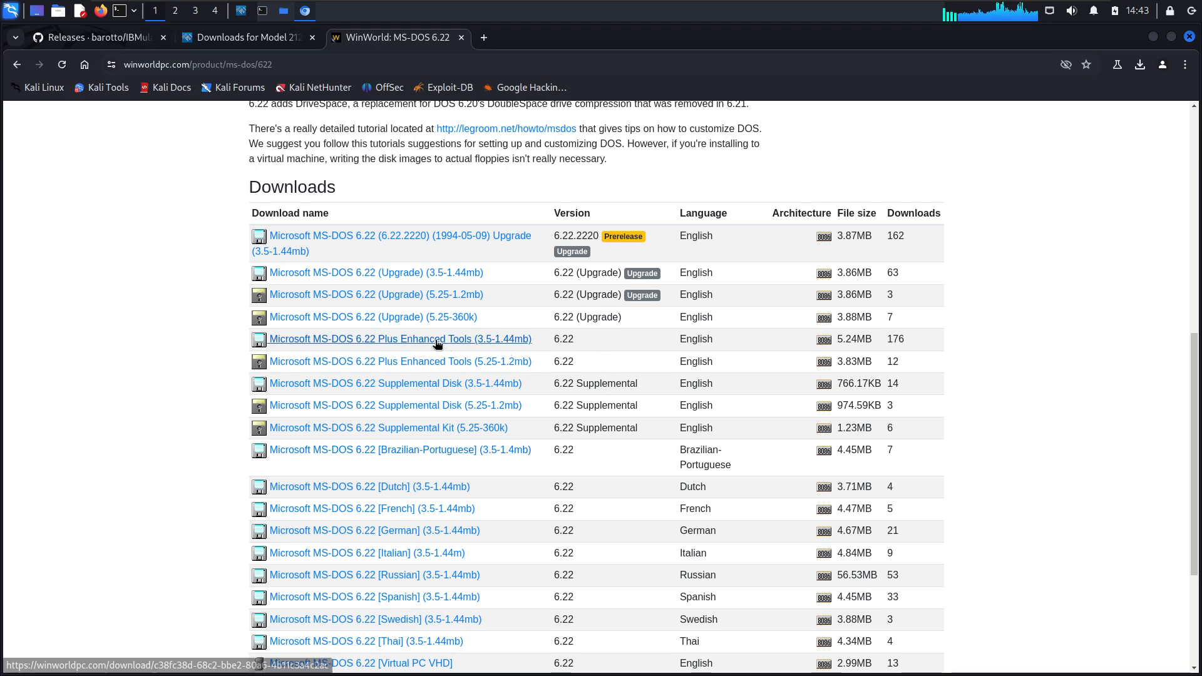
pyautogui.scroll(-2, 578, 411)
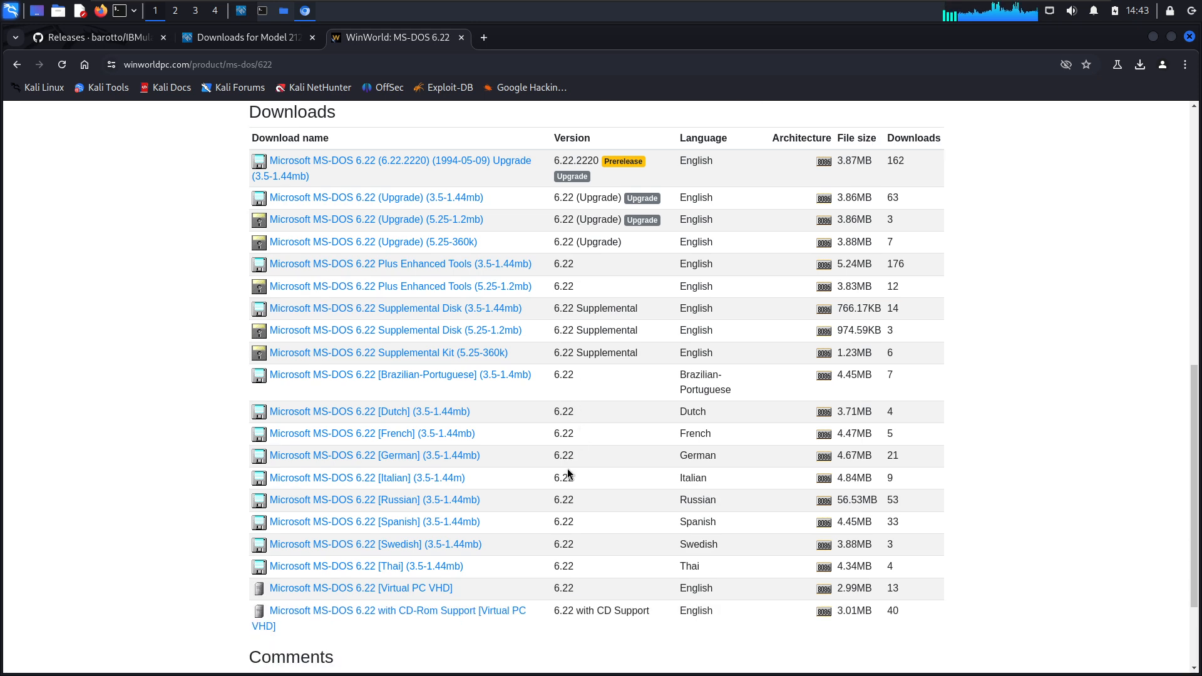
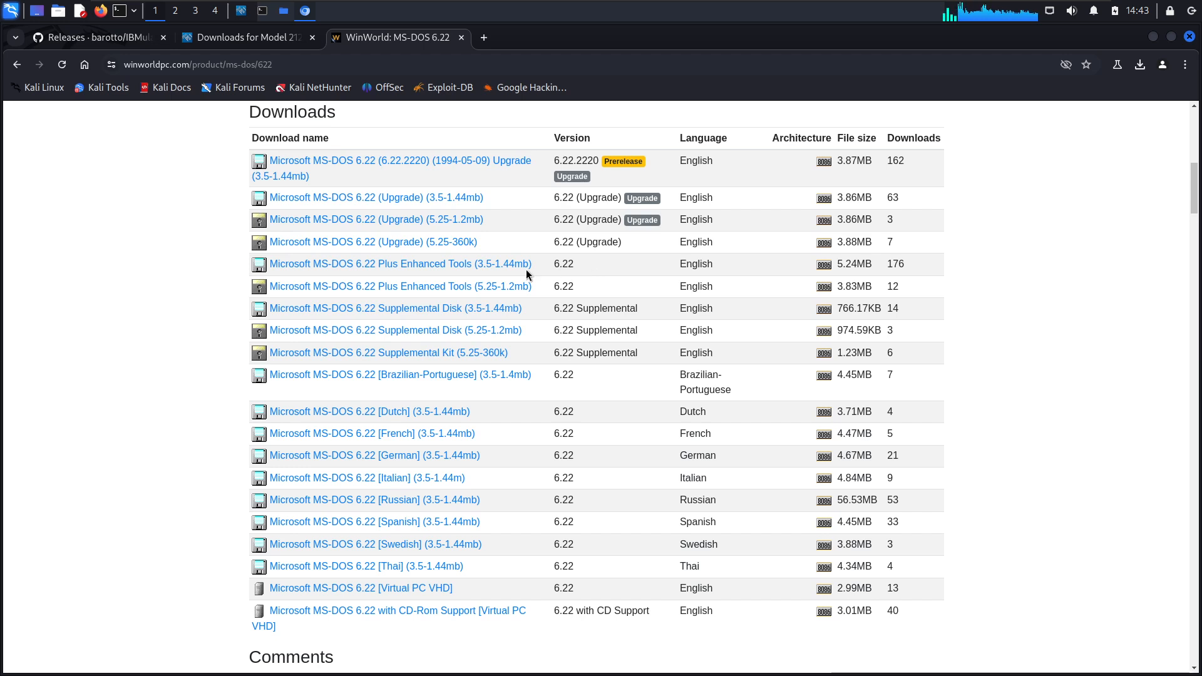
pyautogui.click(330, 266)
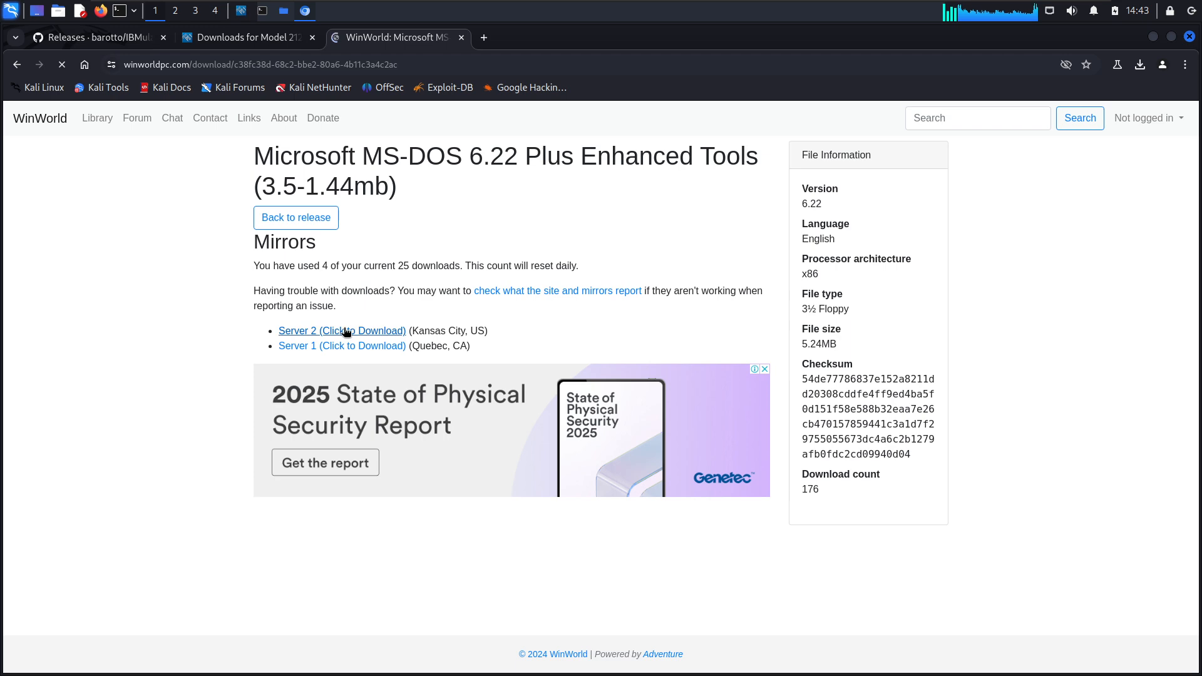
pyautogui.click(346, 332)
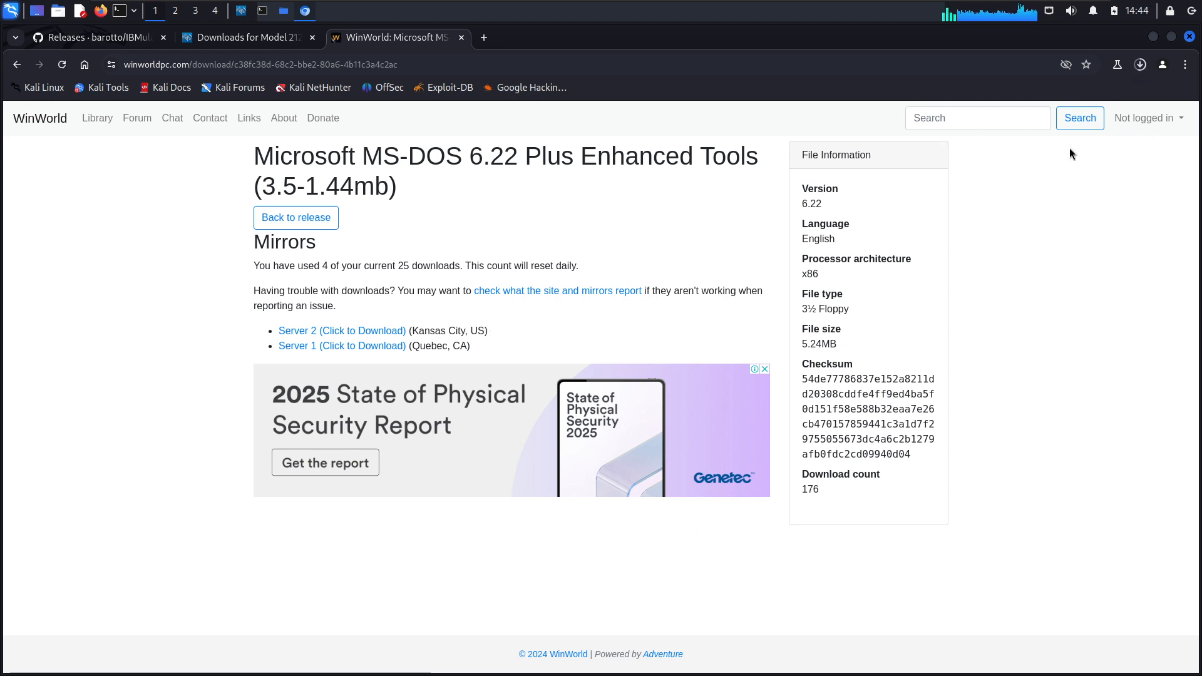
# - Show the downloaded MS-DOS 6.22 archive in its folder and minimize that window
pyautogui.moveTo(1129, 90)
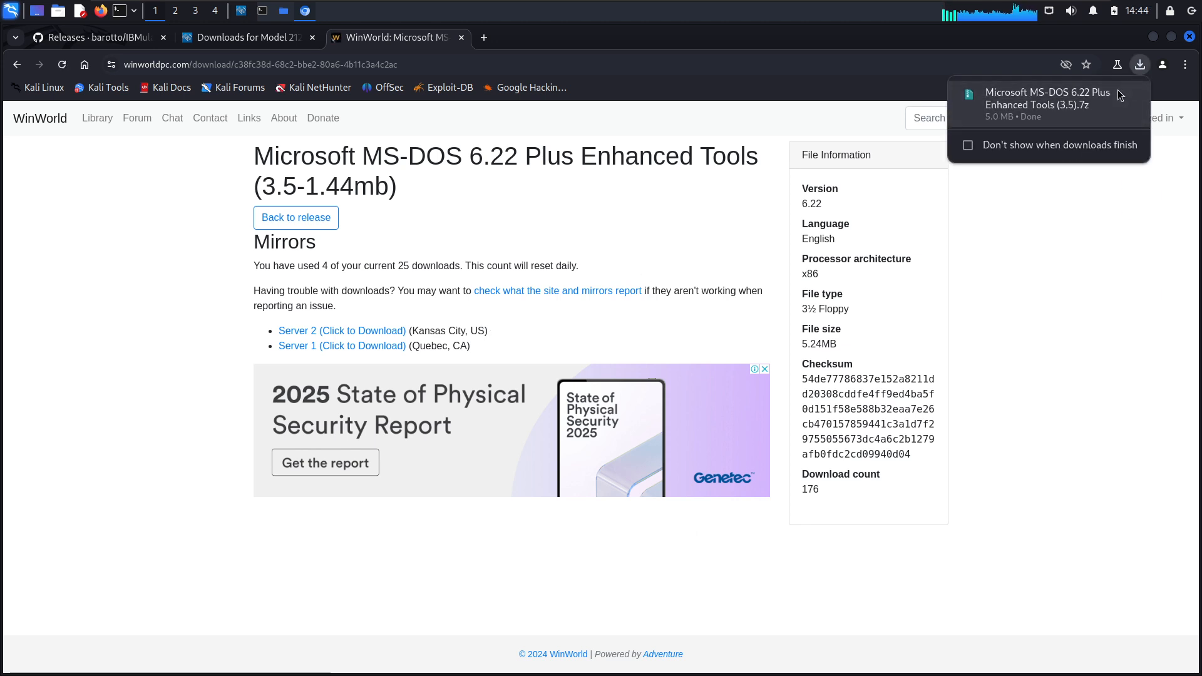
pyautogui.click(1106, 96)
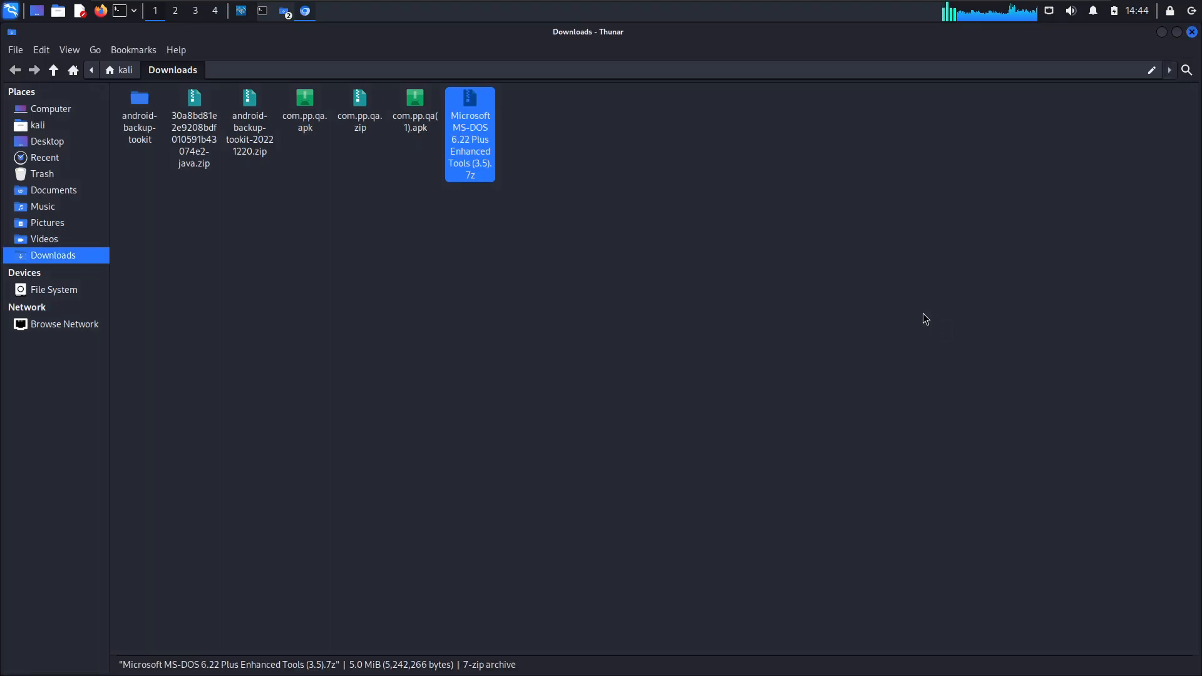
pyautogui.click(531, 208)
pyautogui.click(1161, 32)
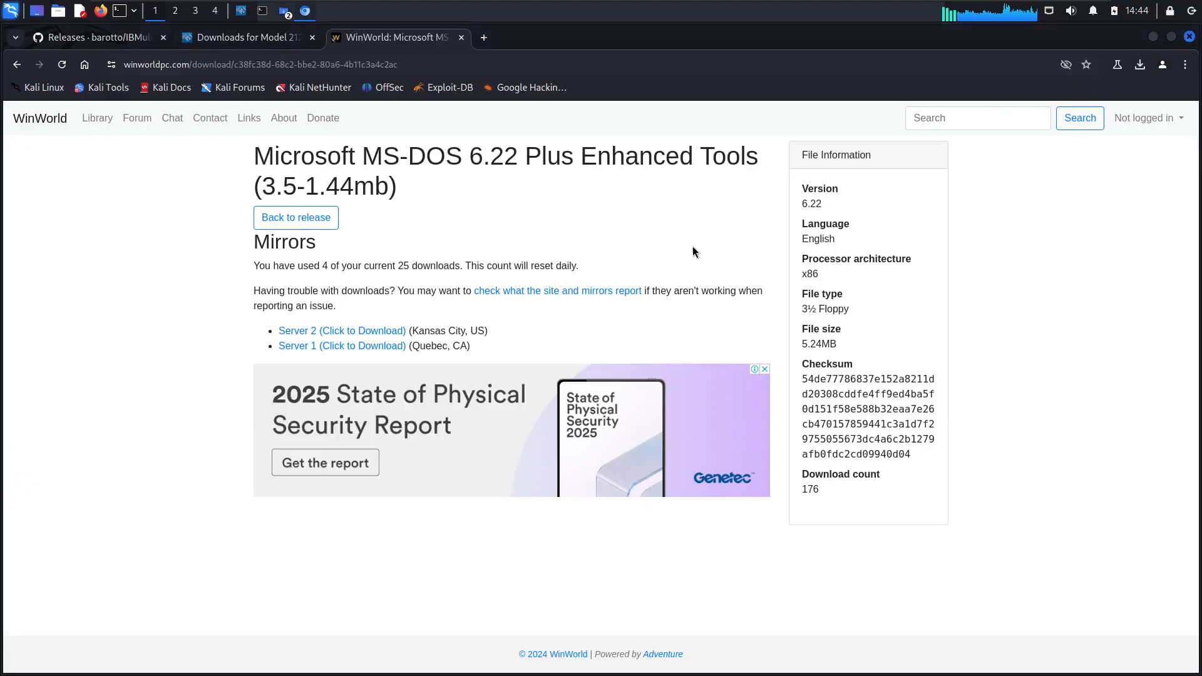
# - Look at the terminal and switch to the file manager window showing the Assembly folder
pyautogui.hotkey('alt', 'Tab')
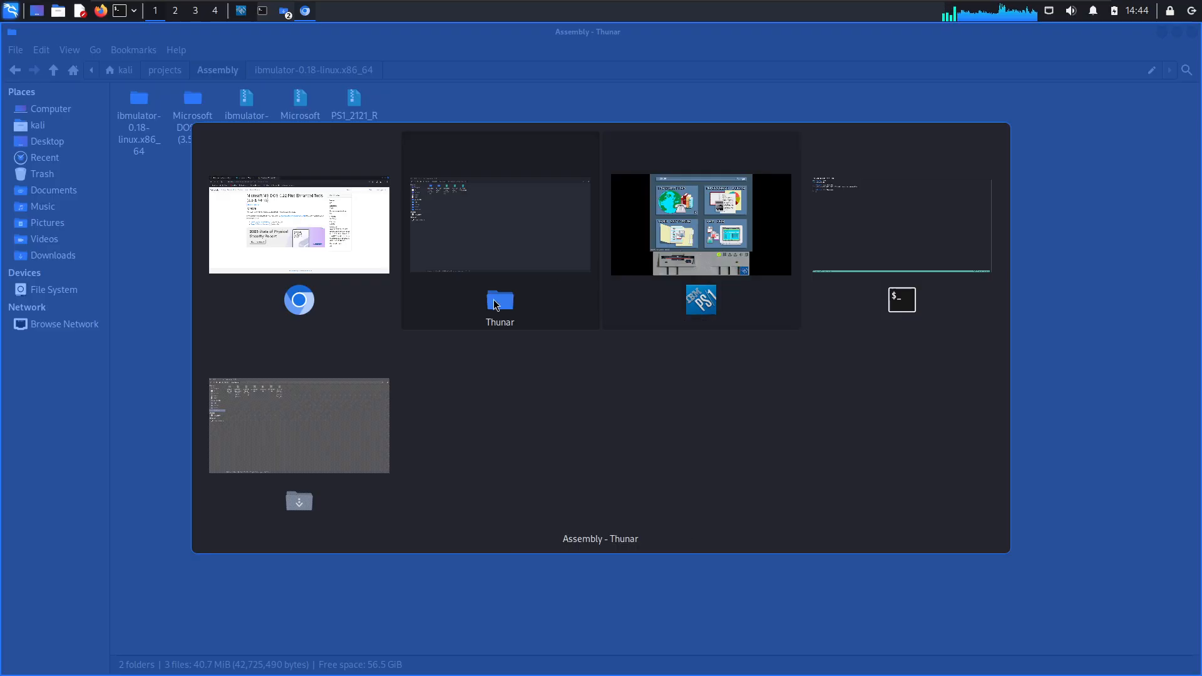
pyautogui.click(869, 230)
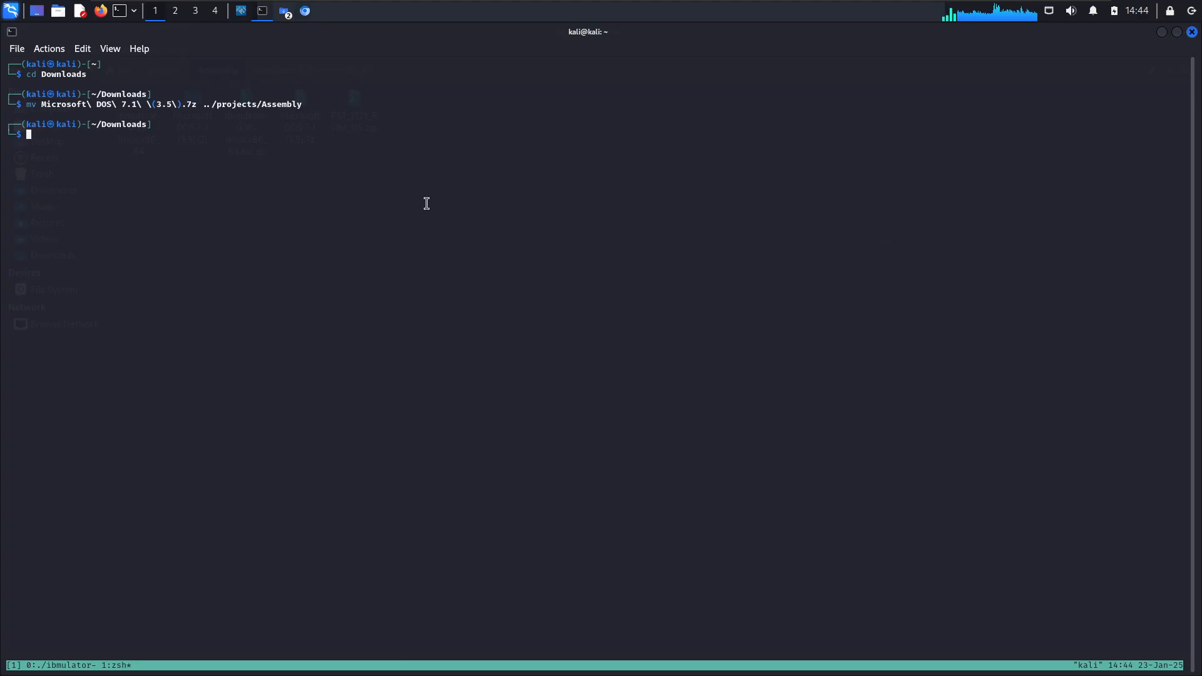
pyautogui.click(290, 13)
pyautogui.click(300, 33)
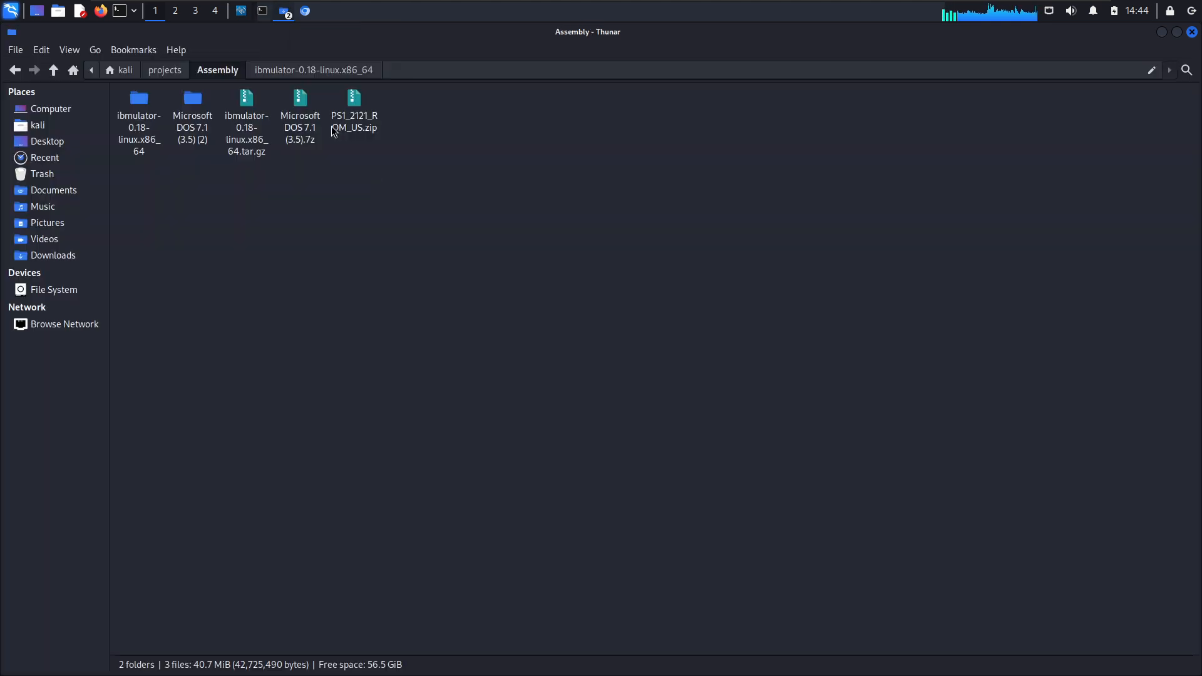
# - Try to delete the "Microsoft DOS 7.1 (3.5) (2)" folder together with the Microsoft DOS 7.1 (3.5).7z archive
pyautogui.click(193, 125)
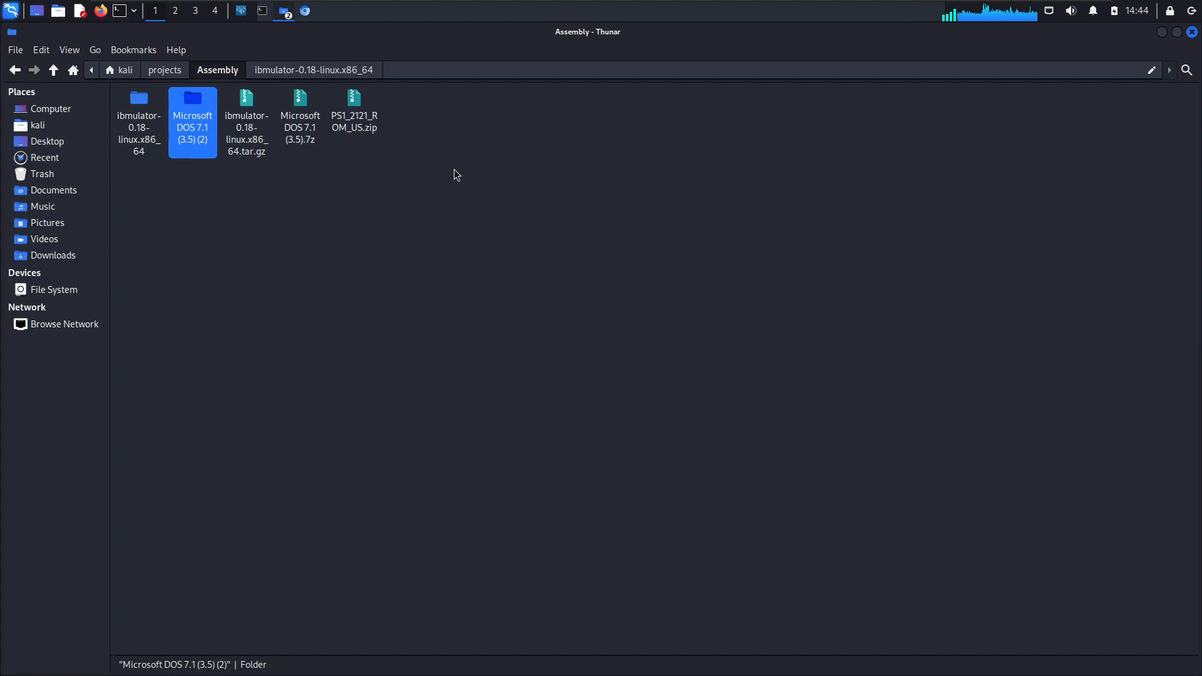
pyautogui.moveTo(314, 172); pyautogui.dragTo(291, 111)
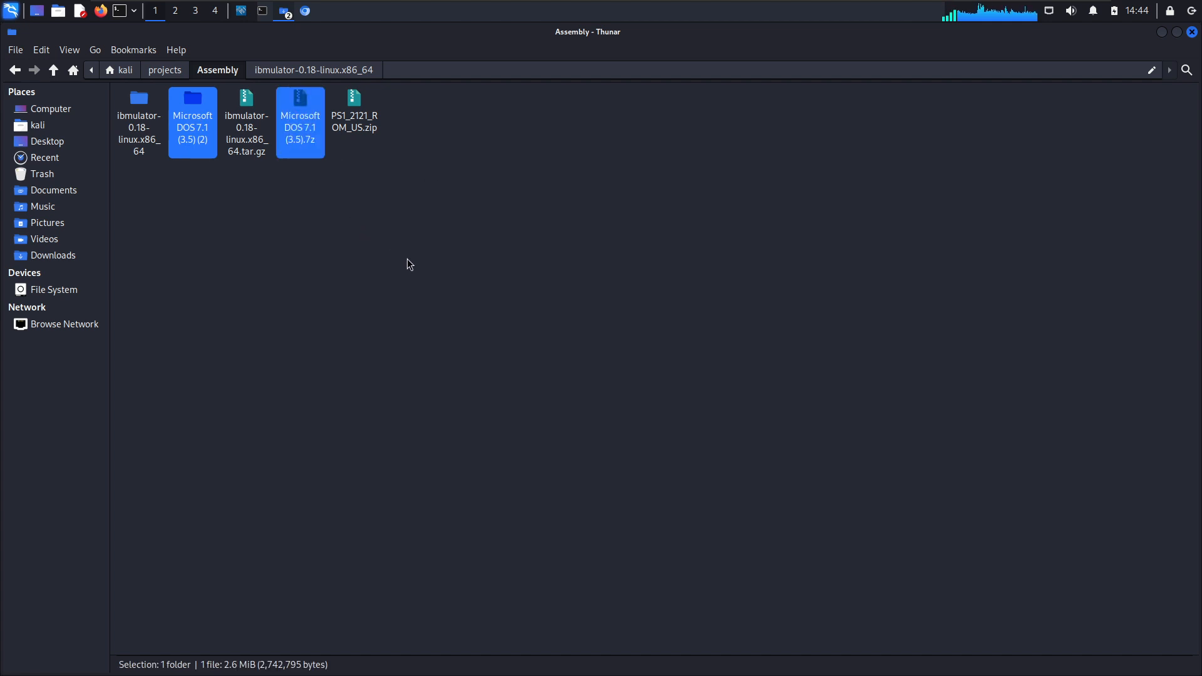
pyautogui.press('Delete')
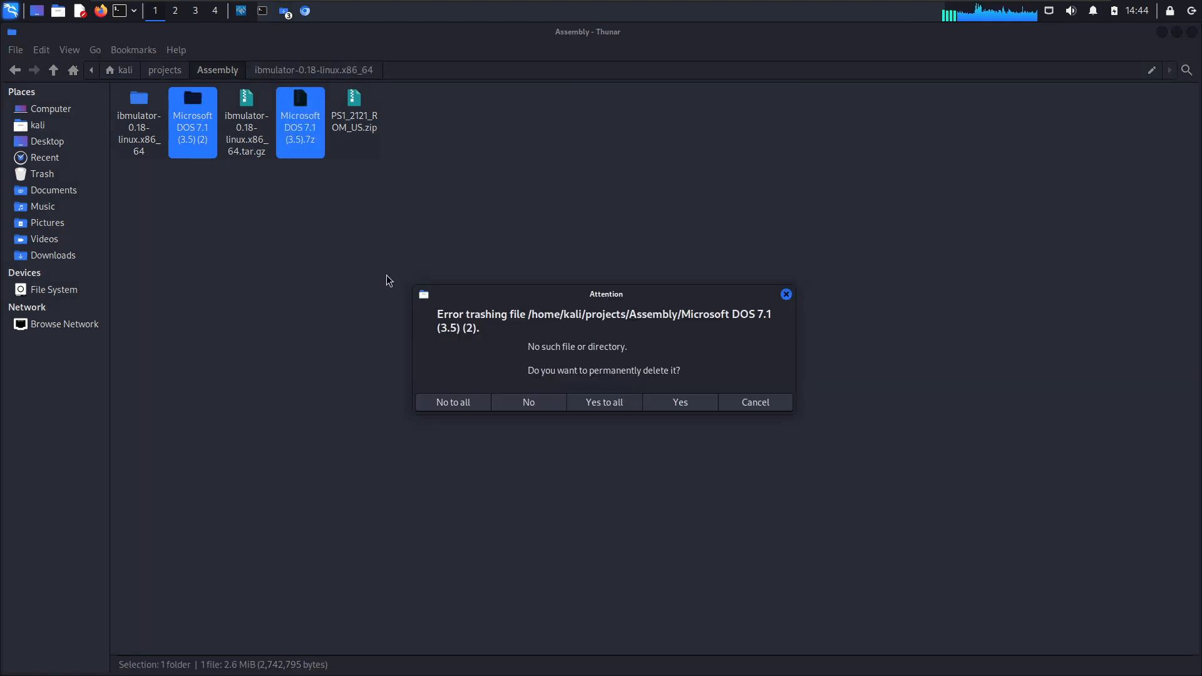
pyautogui.click(596, 407)
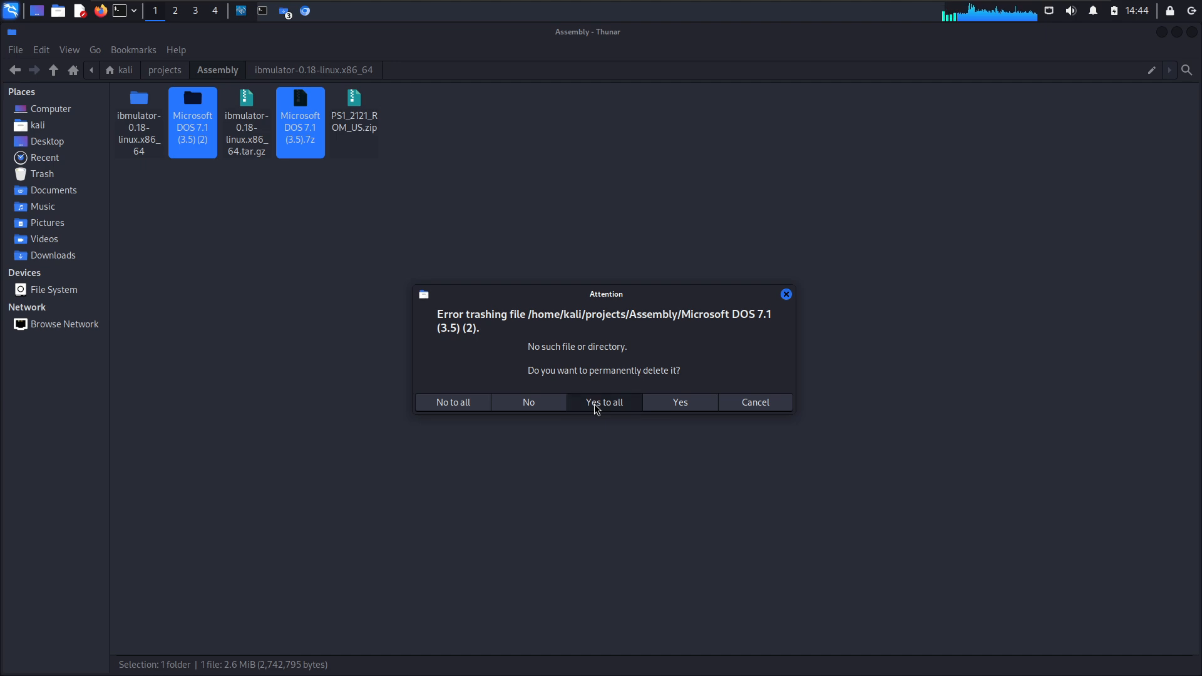
pyautogui.click(593, 380)
pyautogui.click(504, 307)
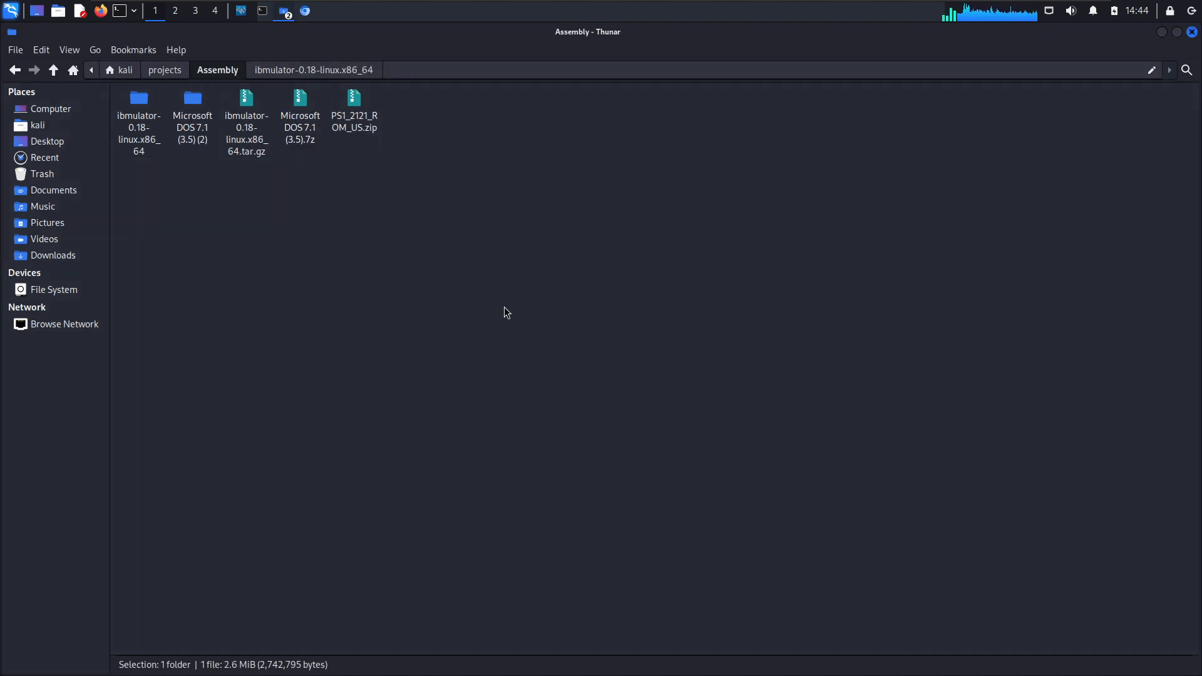
pyautogui.rightClick(304, 261)
pyautogui.click(567, 349)
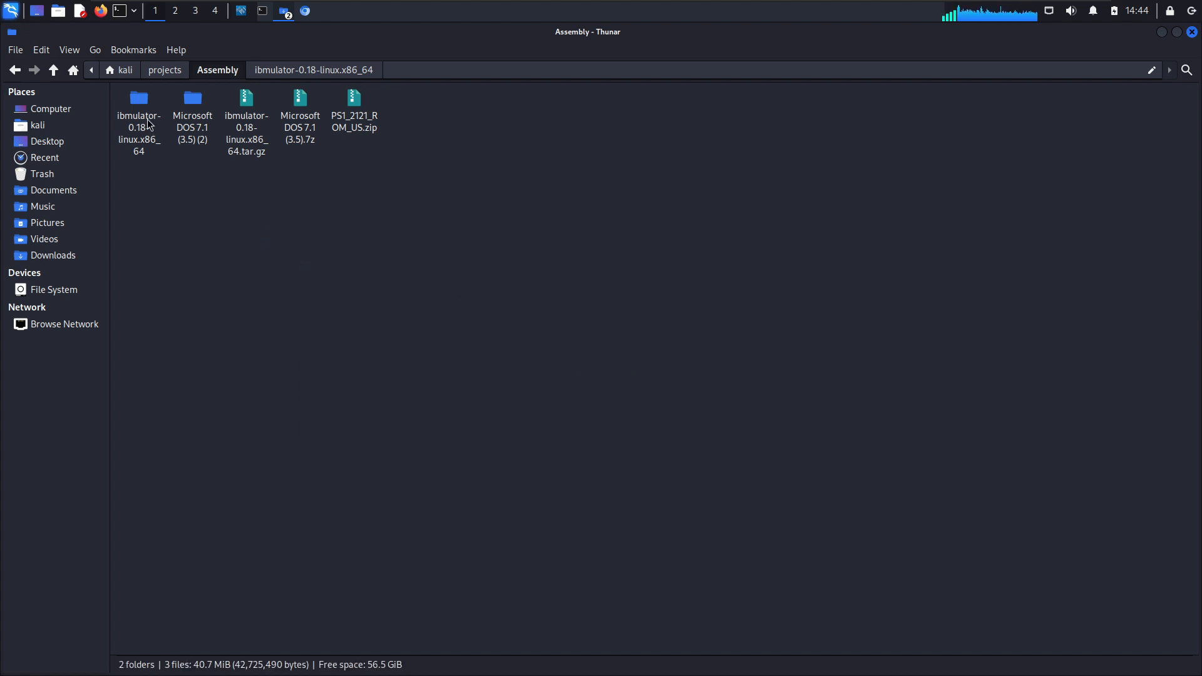
# - Reopen Assembly from the projects folder and delete the Microsoft DOS 7.1 (3.5).7z archive and the "Microsoft DOS 7.1 (3.5)" folder
pyautogui.click(170, 70)
pyautogui.doubleClick(143, 107)
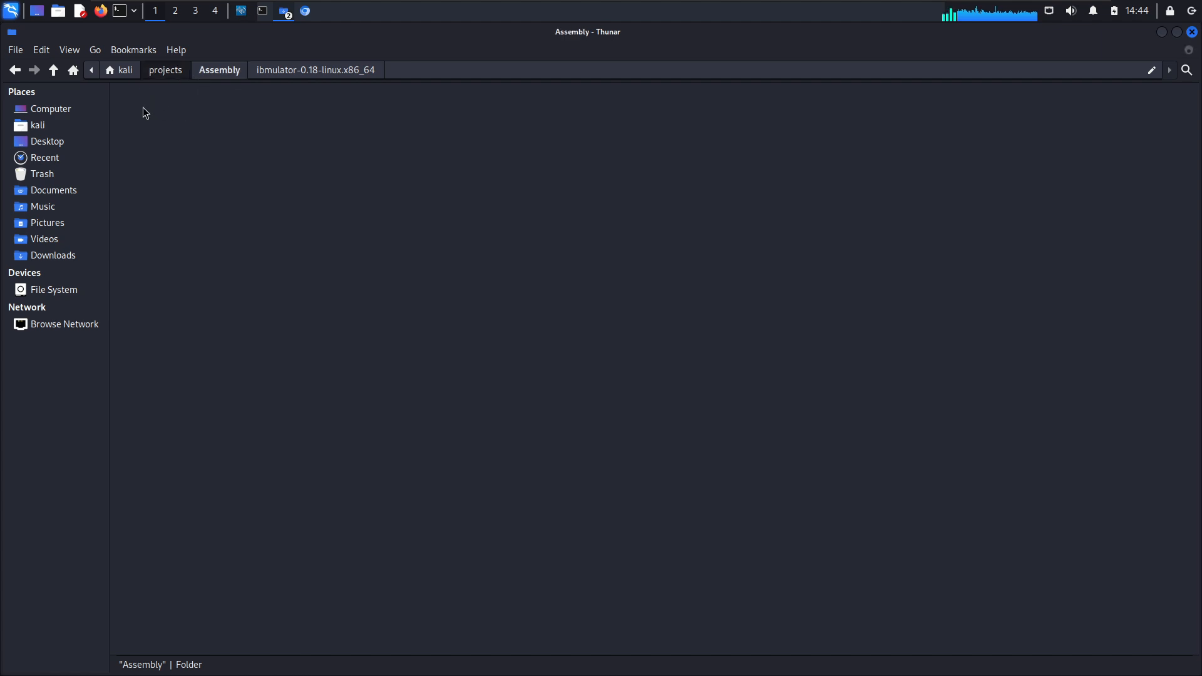
pyautogui.click(306, 152)
pyautogui.press('Delete')
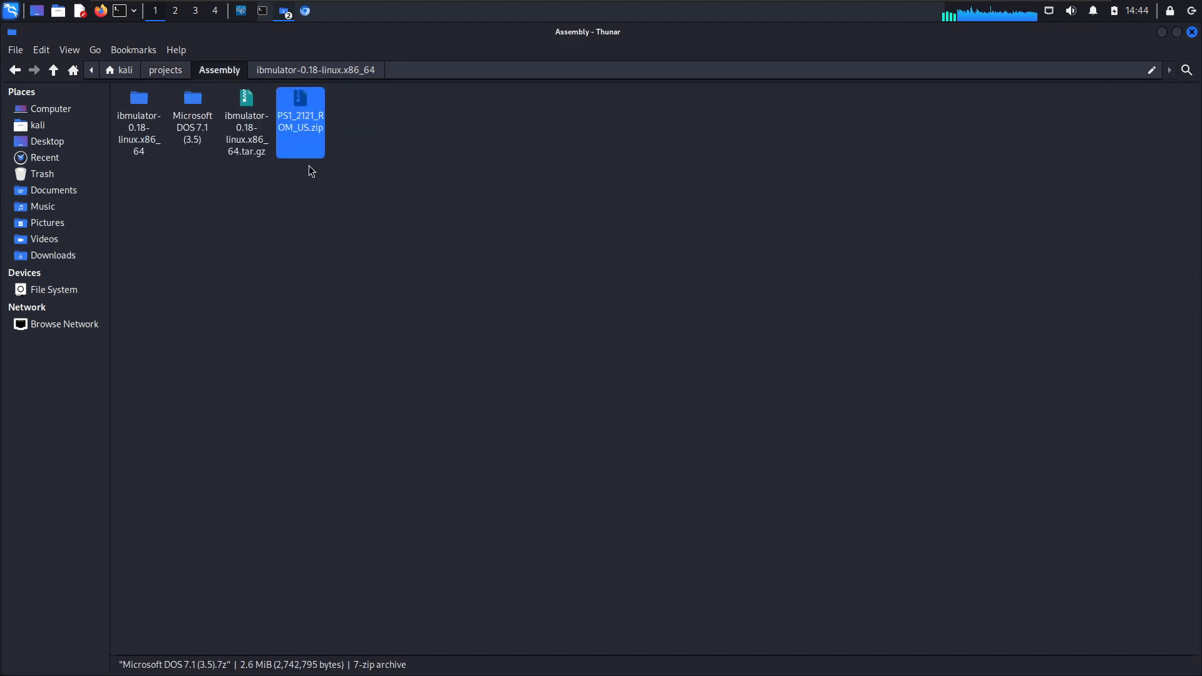
pyautogui.click(193, 116)
pyautogui.press('Delete')
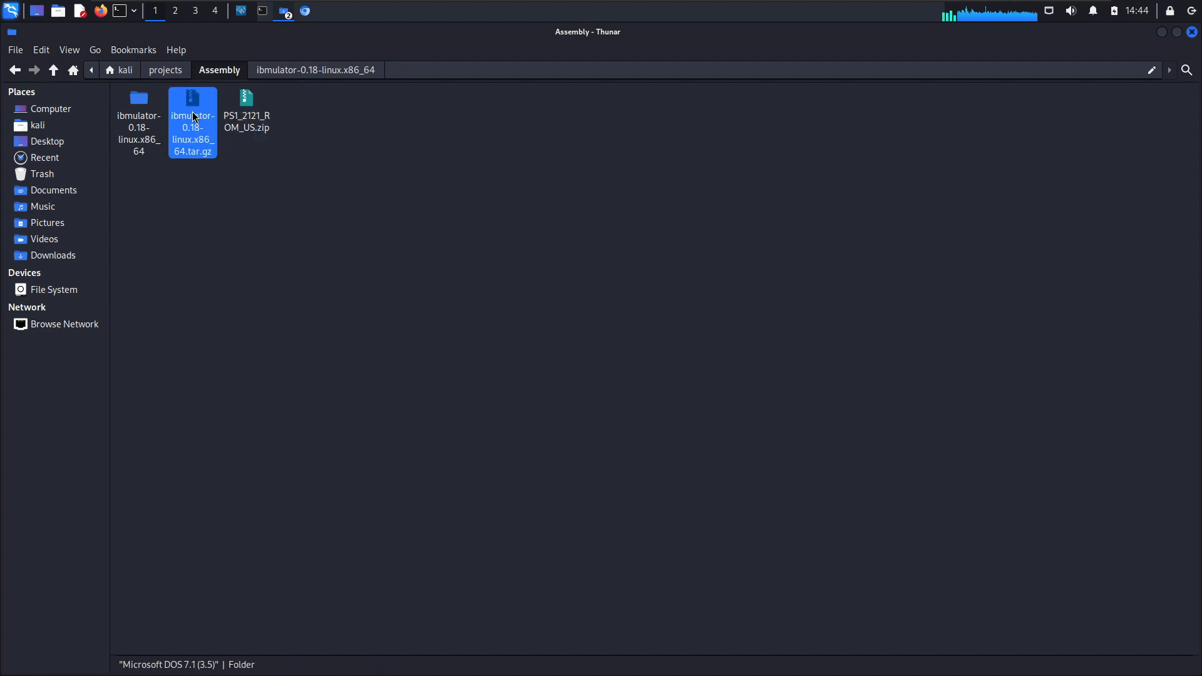
pyautogui.click(285, 240)
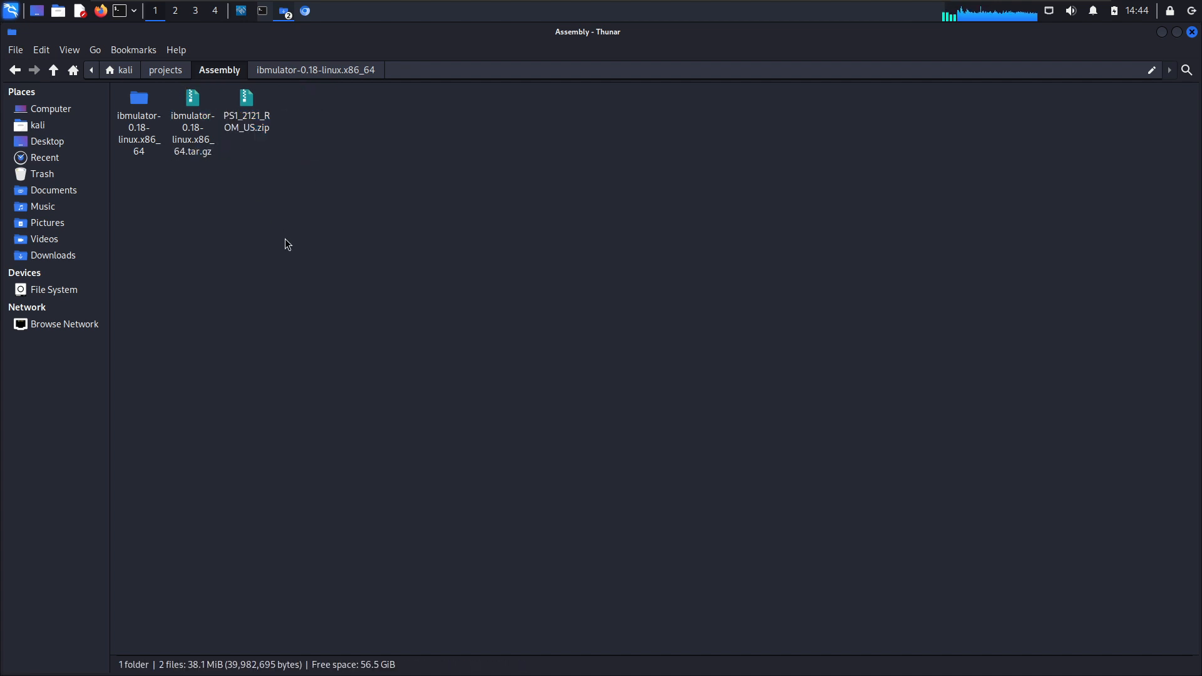
# - In the terminal, move "Microsoft MS-DOS 6.22 Plus Enhanced Tools (3.5).7z" from Downloads to ../projects/Assembly with mv, and return to the file manager
pyautogui.hotkey('alt', 'Tab')
pyautogui.click(501, 250)
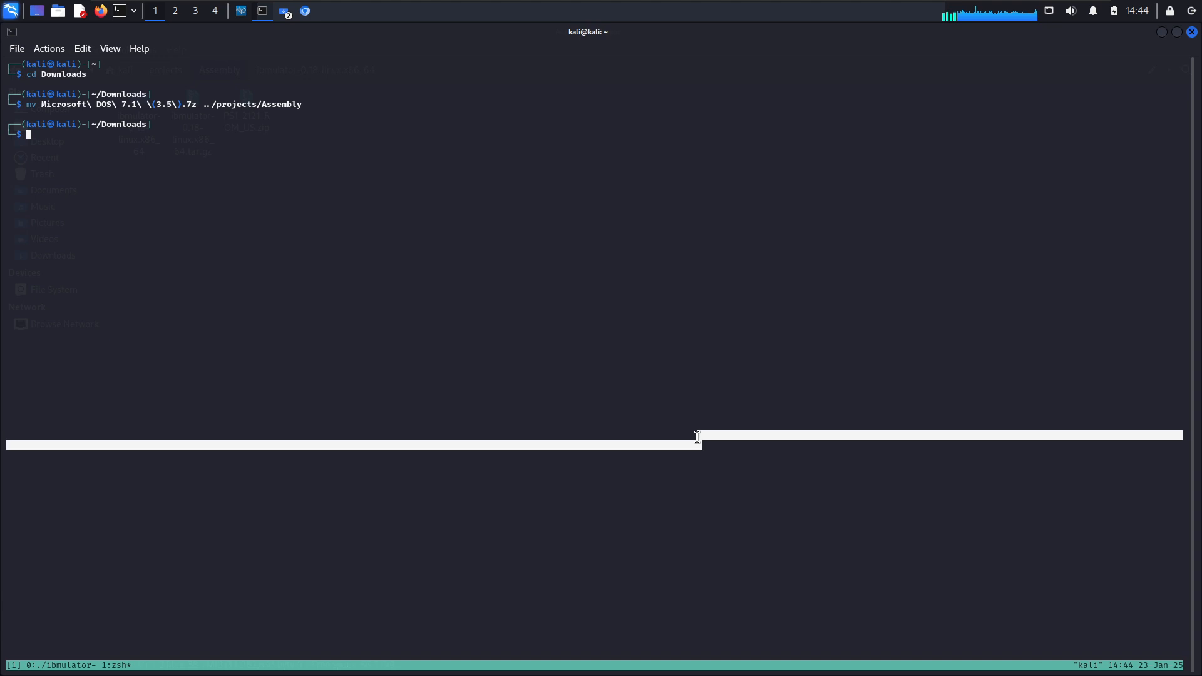
pyautogui.write('mv ')
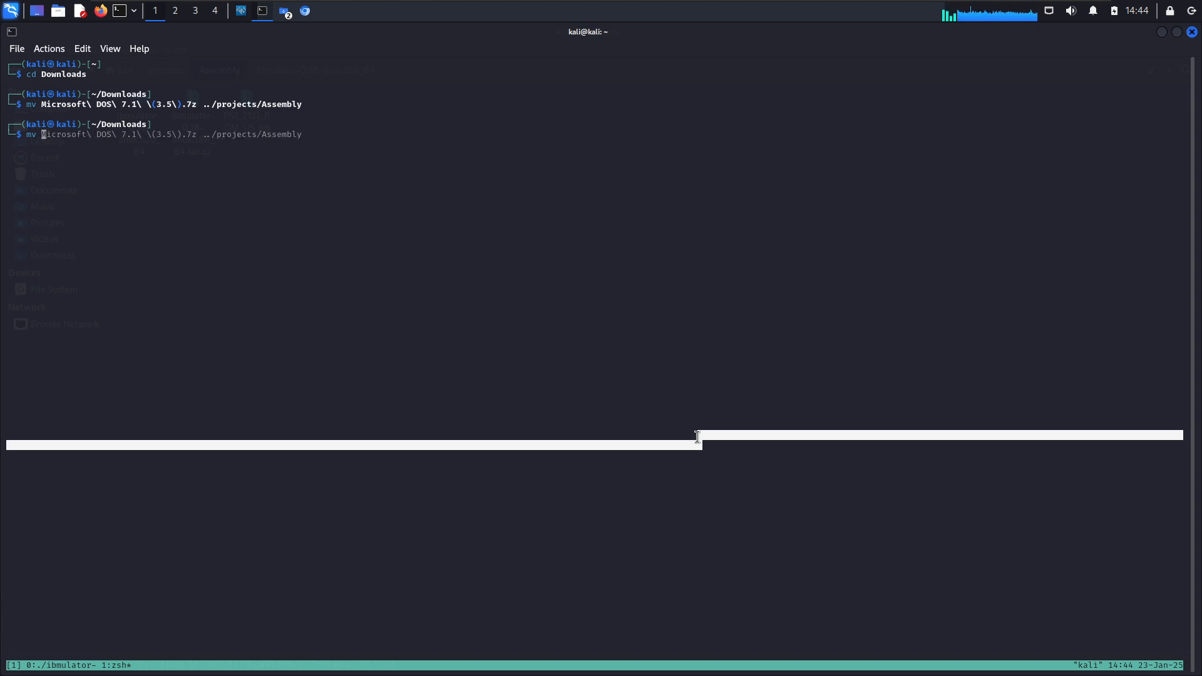
pyautogui.write('M')
pyautogui.press('Tab')
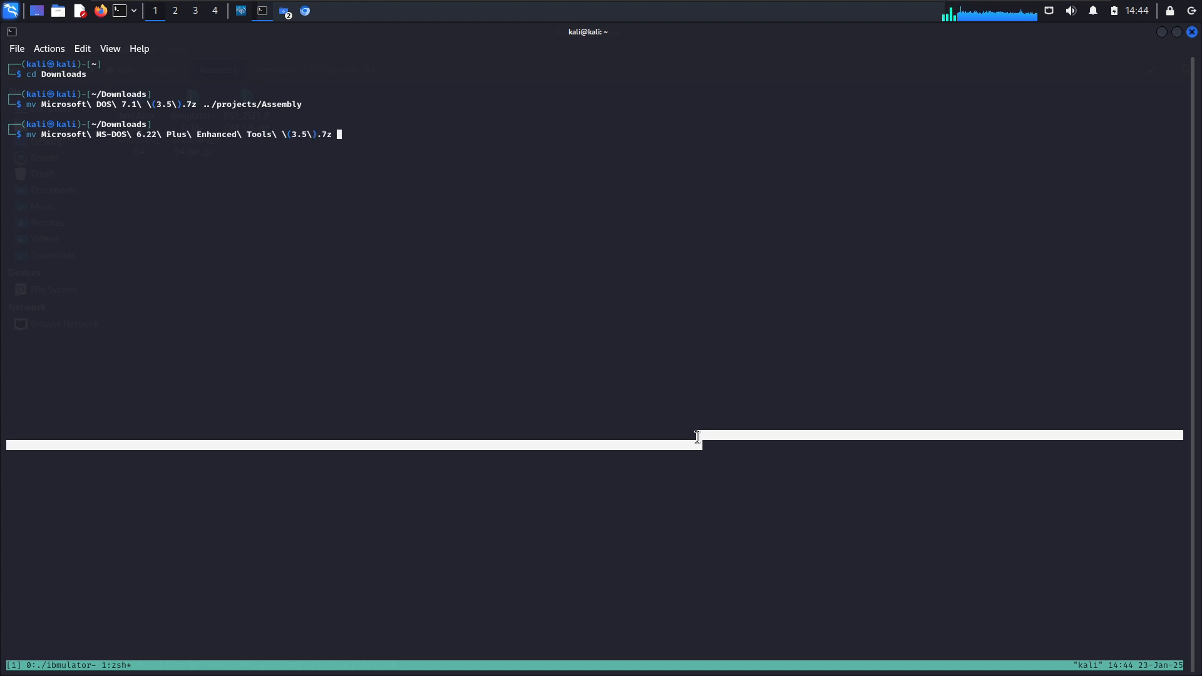
pyautogui.write('../pr')
pyautogui.press('Tab')
pyautogui.write('Ass')
pyautogui.press('Tab')
pyautogui.press('Return')
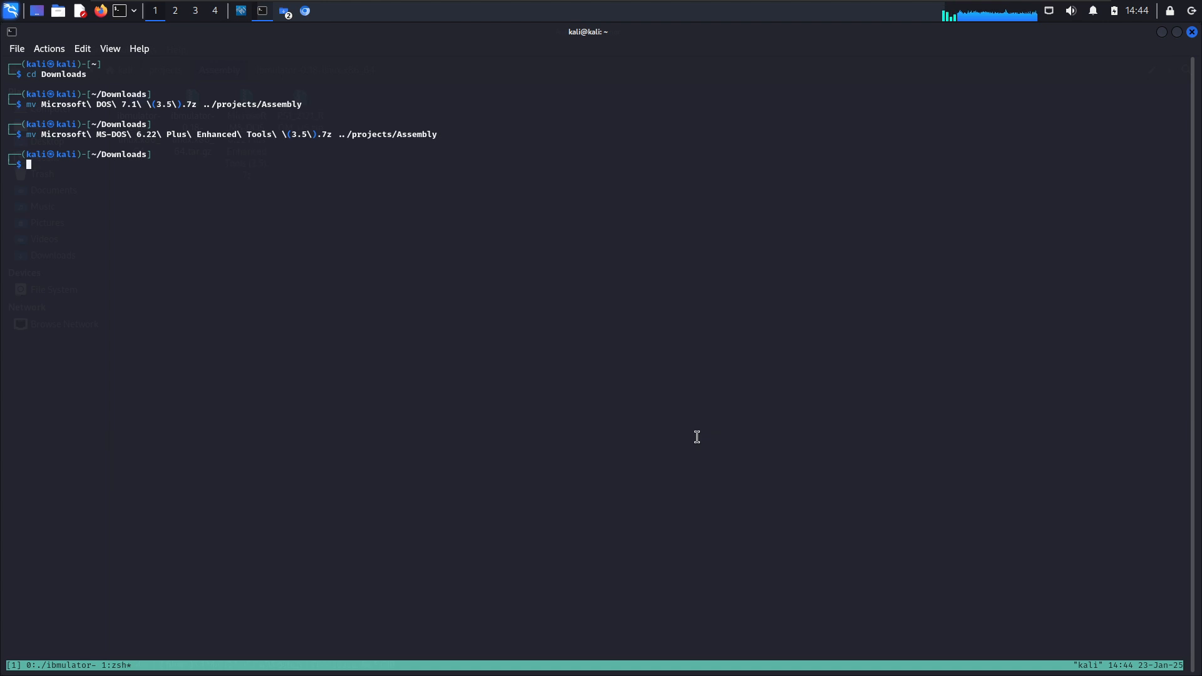
pyautogui.hotkey('alt', 'Tab')
pyautogui.click(309, 120)
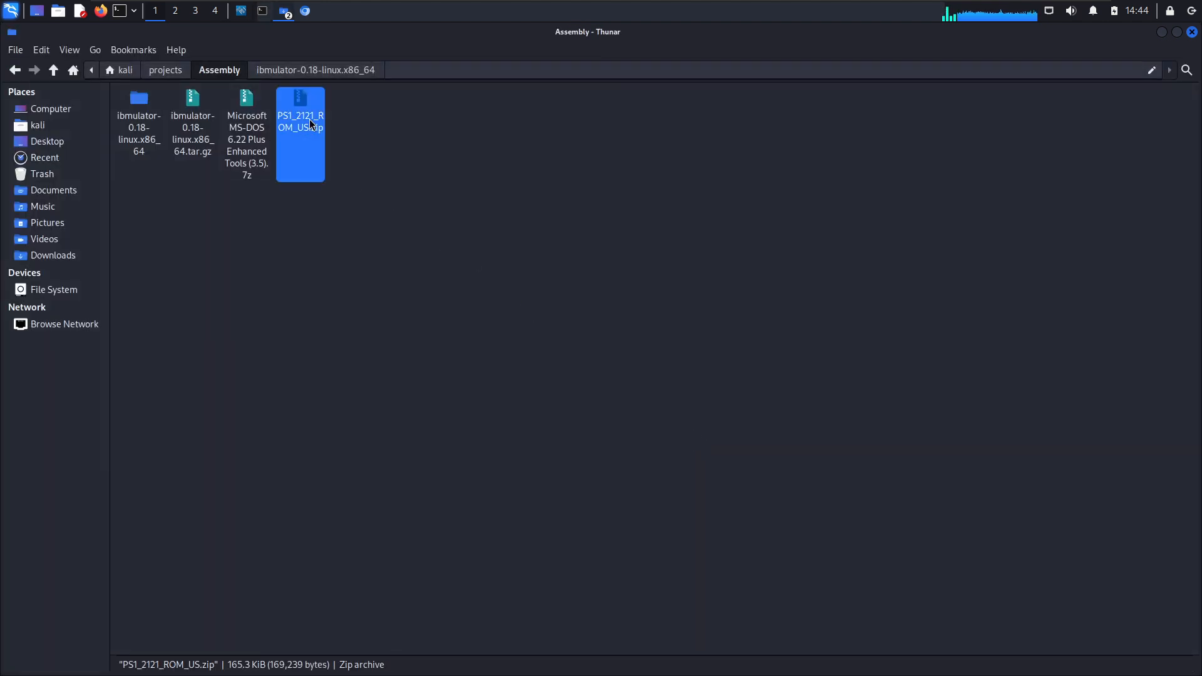
pyautogui.doubleClick(309, 119)
pyautogui.click(785, 199)
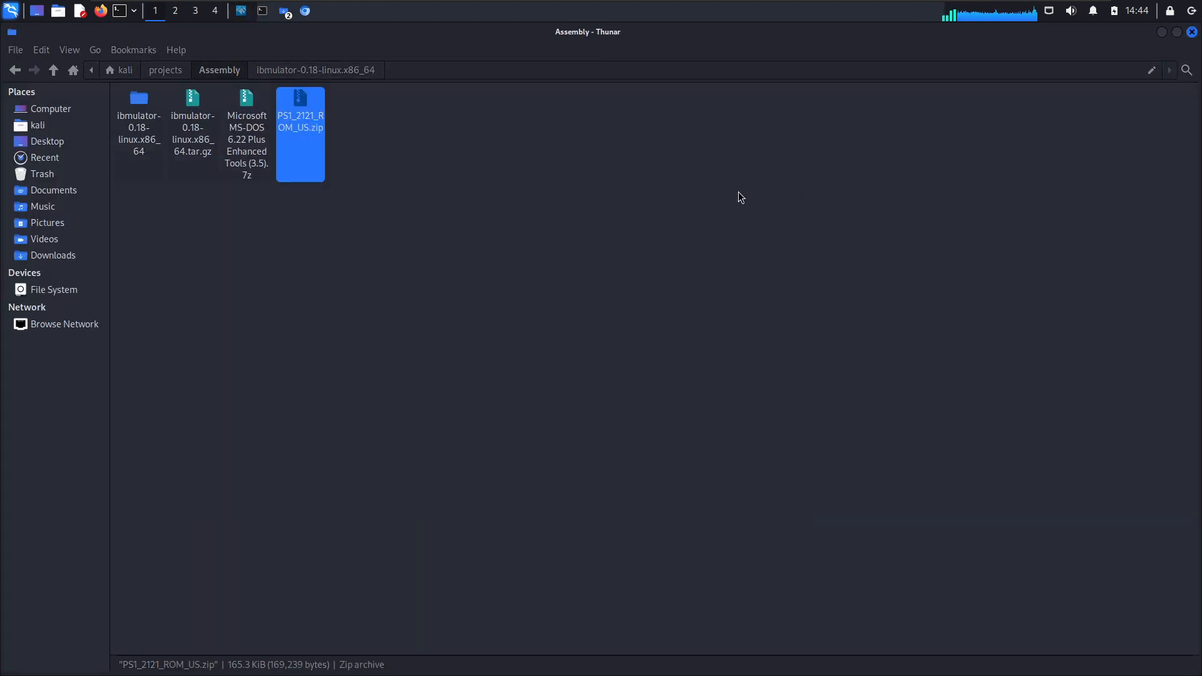
pyautogui.click(740, 198)
# - Extract the "Microsoft MS-DOS 6.22 Plus Enhanced Tools (3.5).7z" archive in the Assembly folder
pyautogui.click(249, 113)
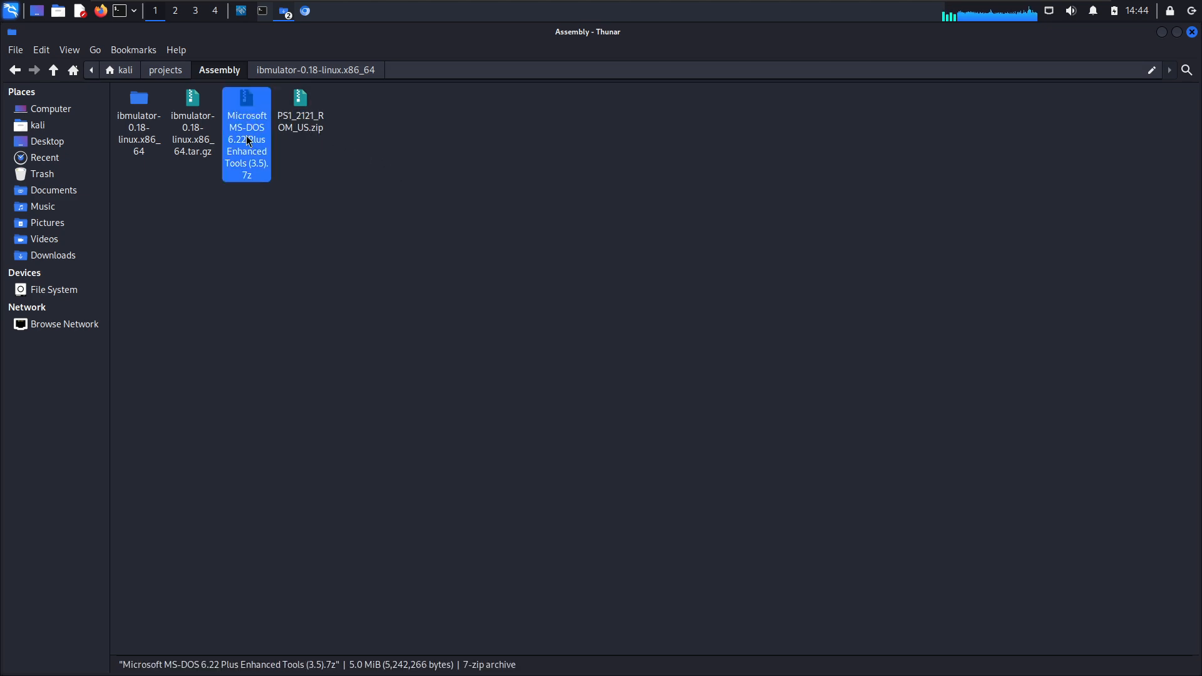
pyautogui.rightClick(248, 135)
pyautogui.click(284, 319)
# - Switch to IBMulator, cancel the image selection for drive A and eject disk01.img from it
pyautogui.hotkey('alt', 'Tab')
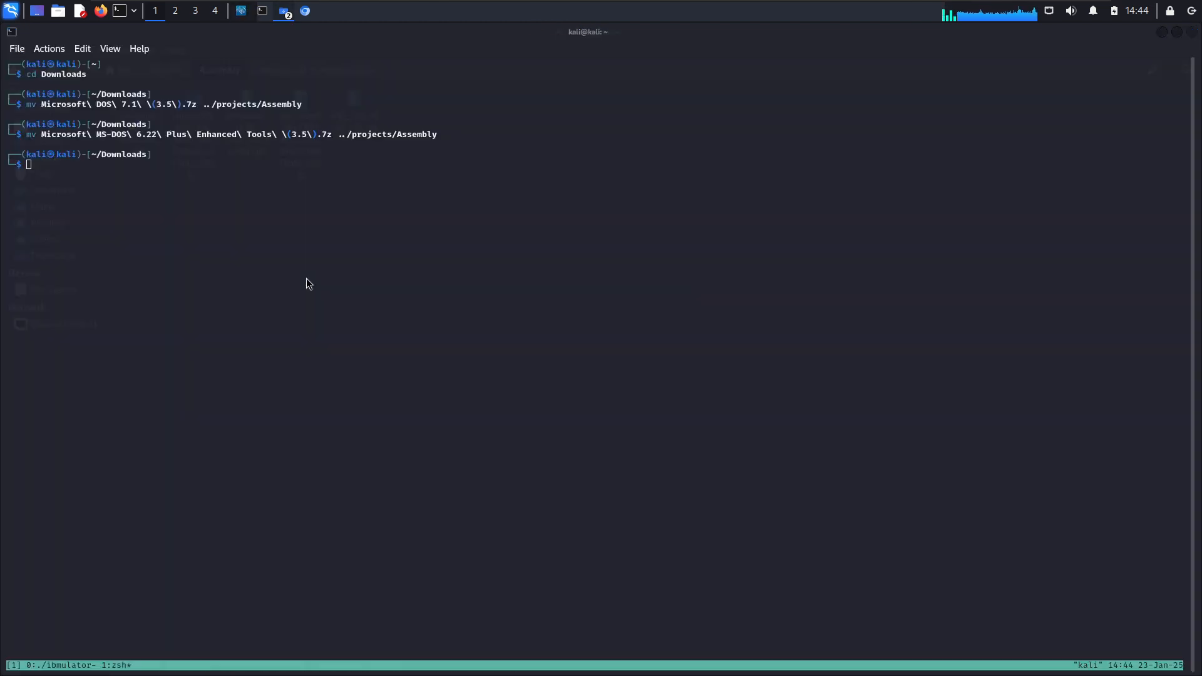
pyautogui.hotkey('alt', 'Tab')
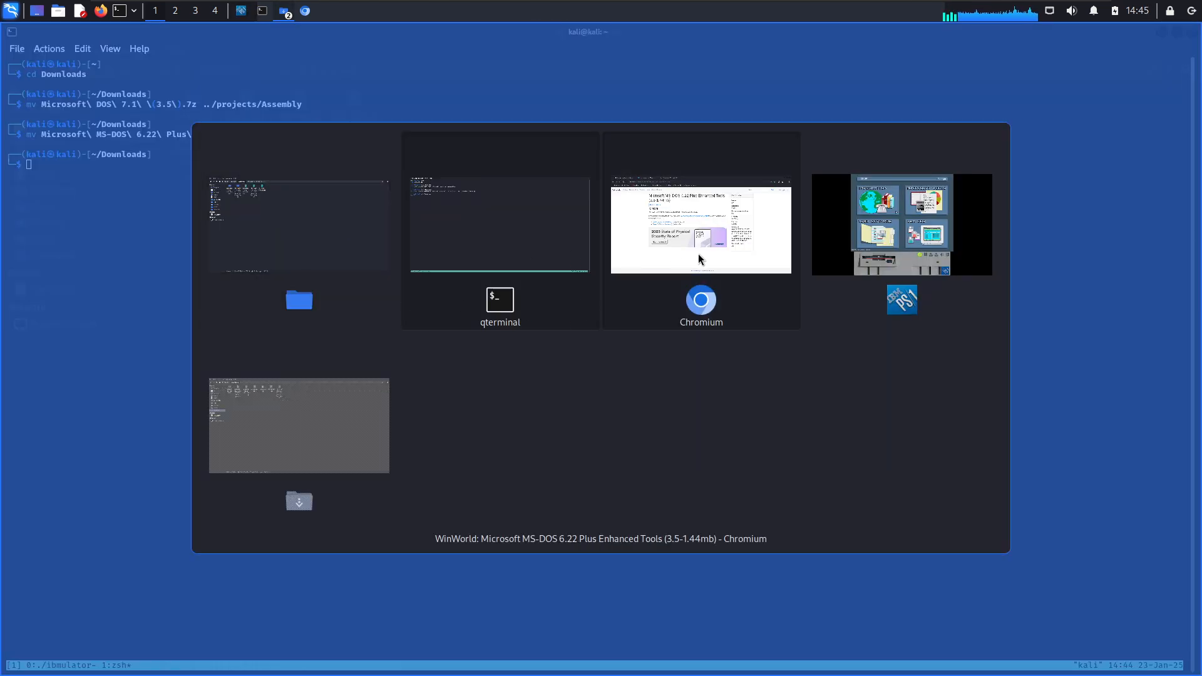
pyautogui.hotkey('alt', 'Tab')
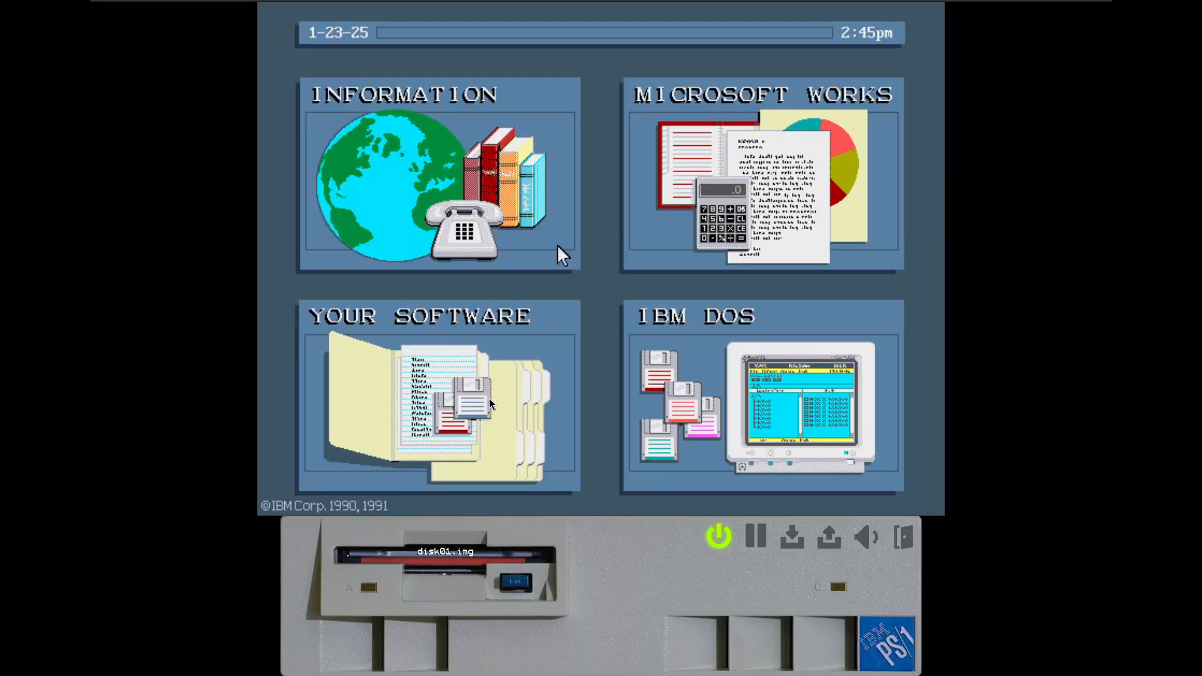
pyautogui.click(455, 564)
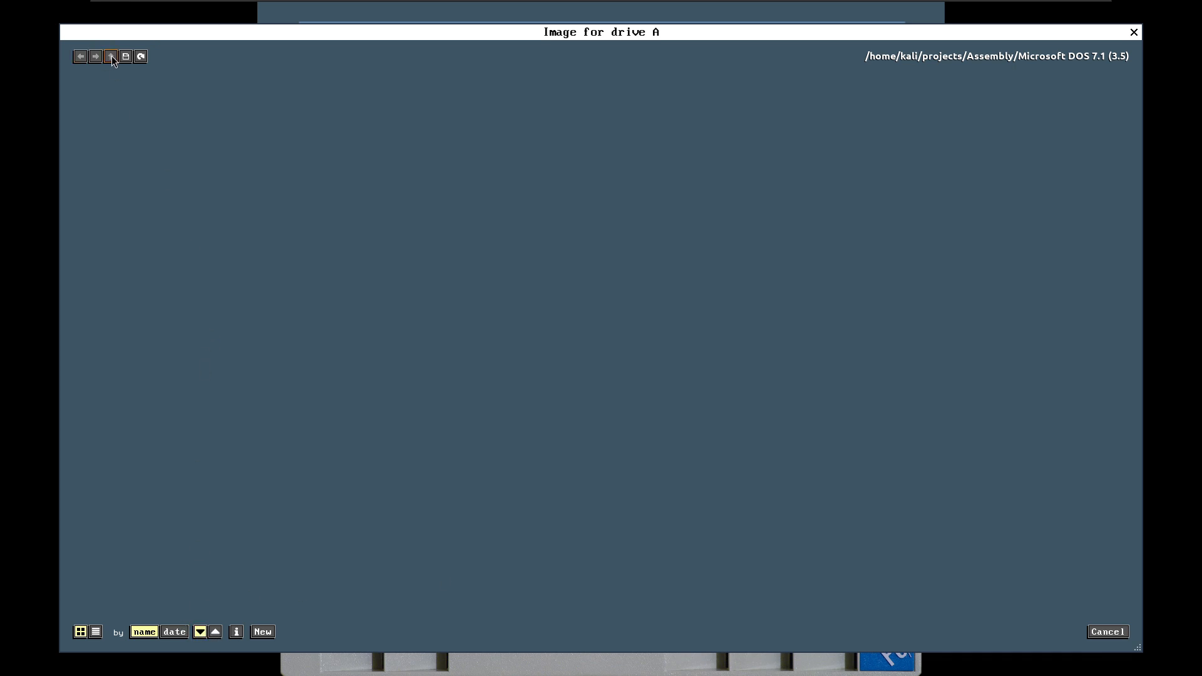
pyautogui.click(1118, 631)
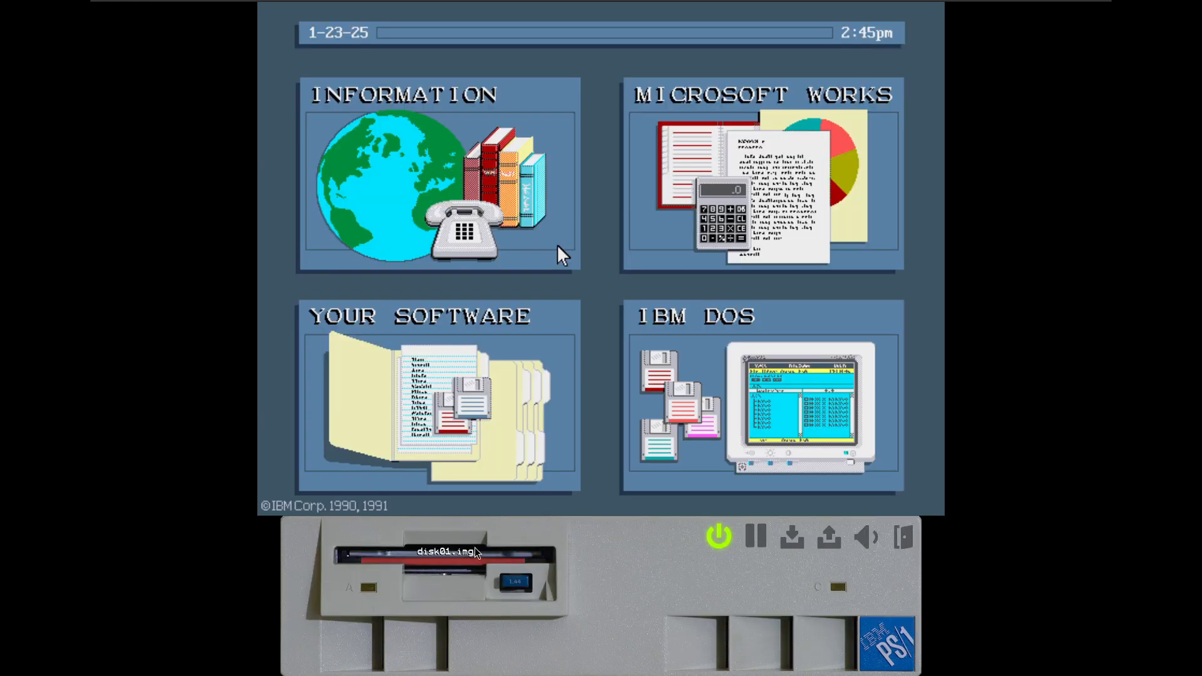
pyautogui.click(515, 585)
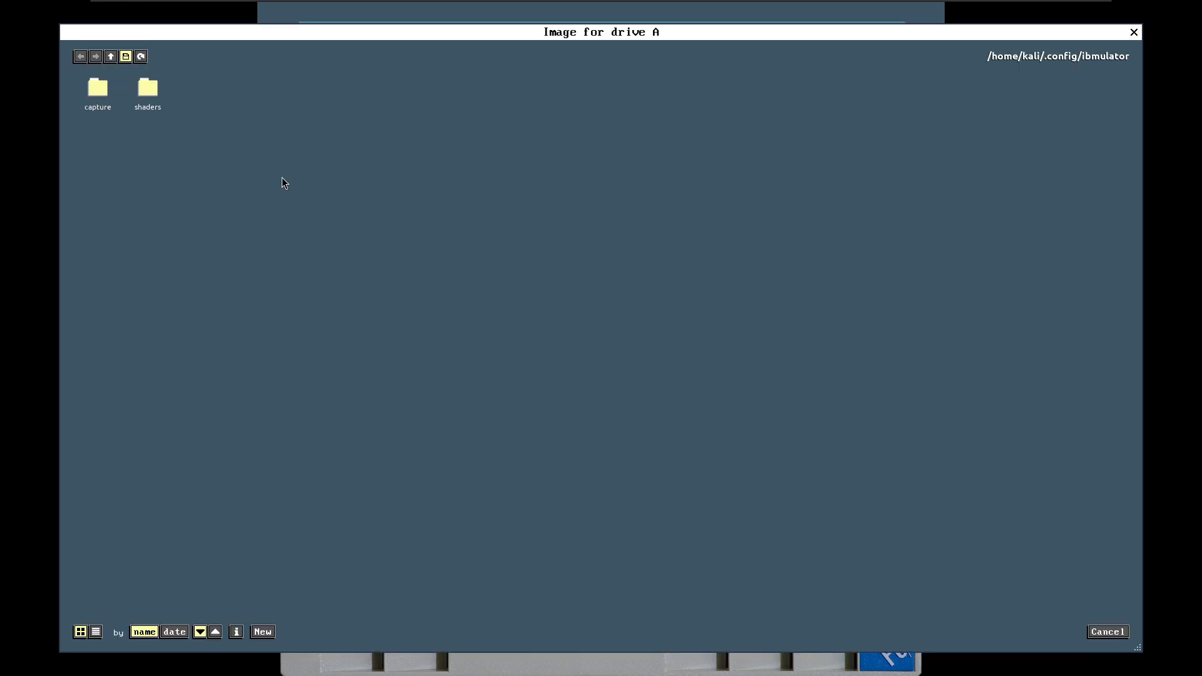
# - Load Disk1.img from /home/kali/projects/Assembly/Microsoft MS-DOS 6.22 Plus Enhanced Tools (3.5) into drive A
pyautogui.click(114, 57)
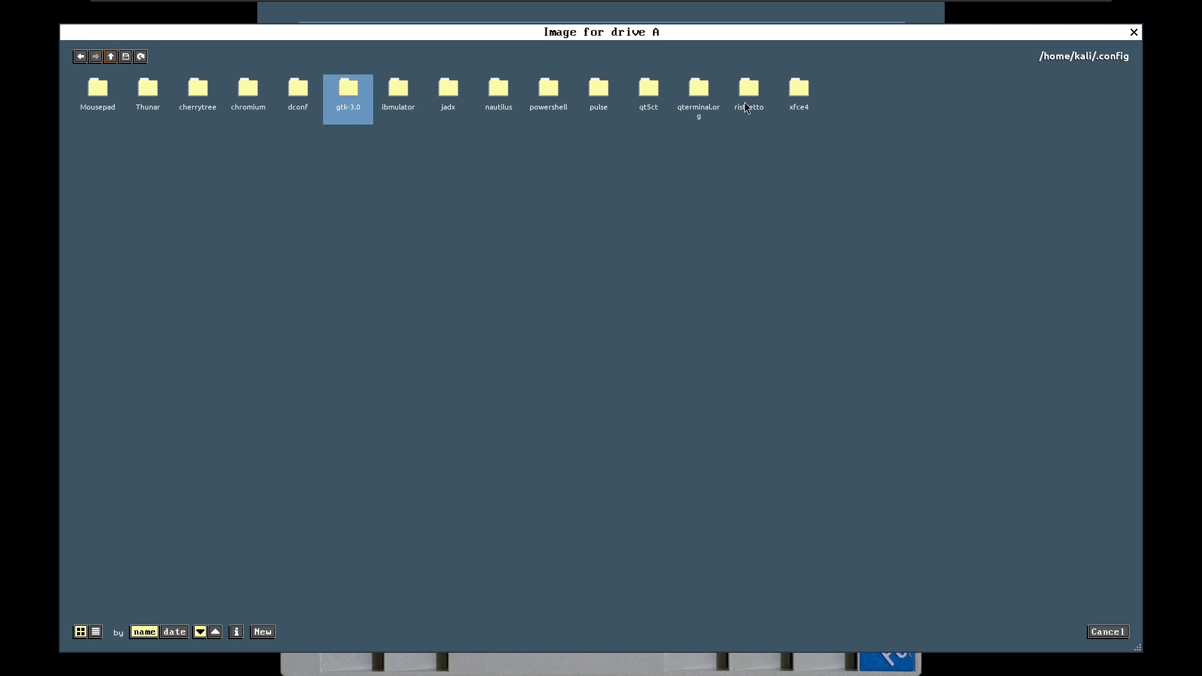
pyautogui.click(110, 56)
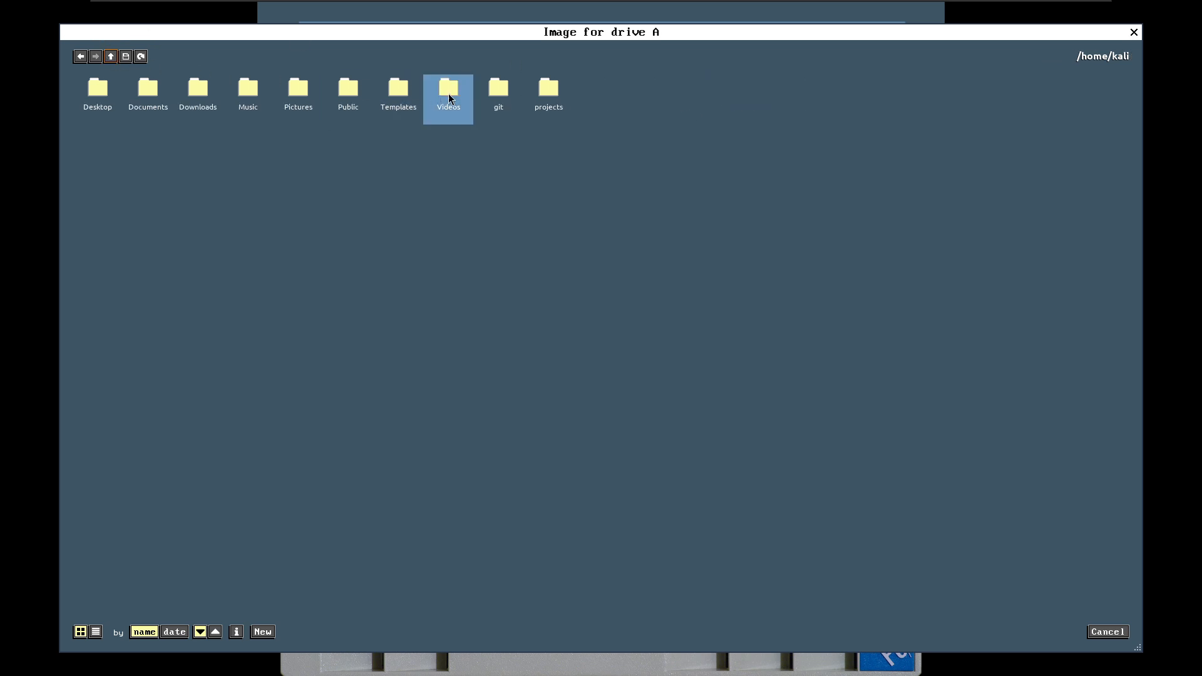
pyautogui.click(549, 90)
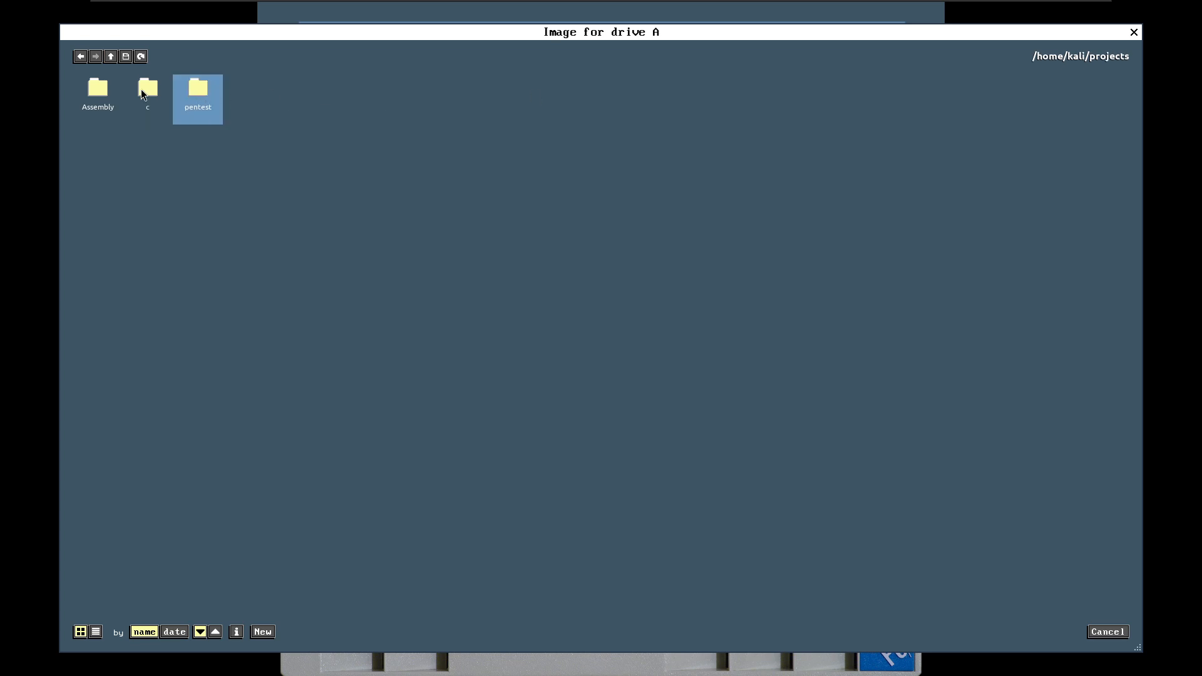
pyautogui.click(98, 91)
pyautogui.click(99, 94)
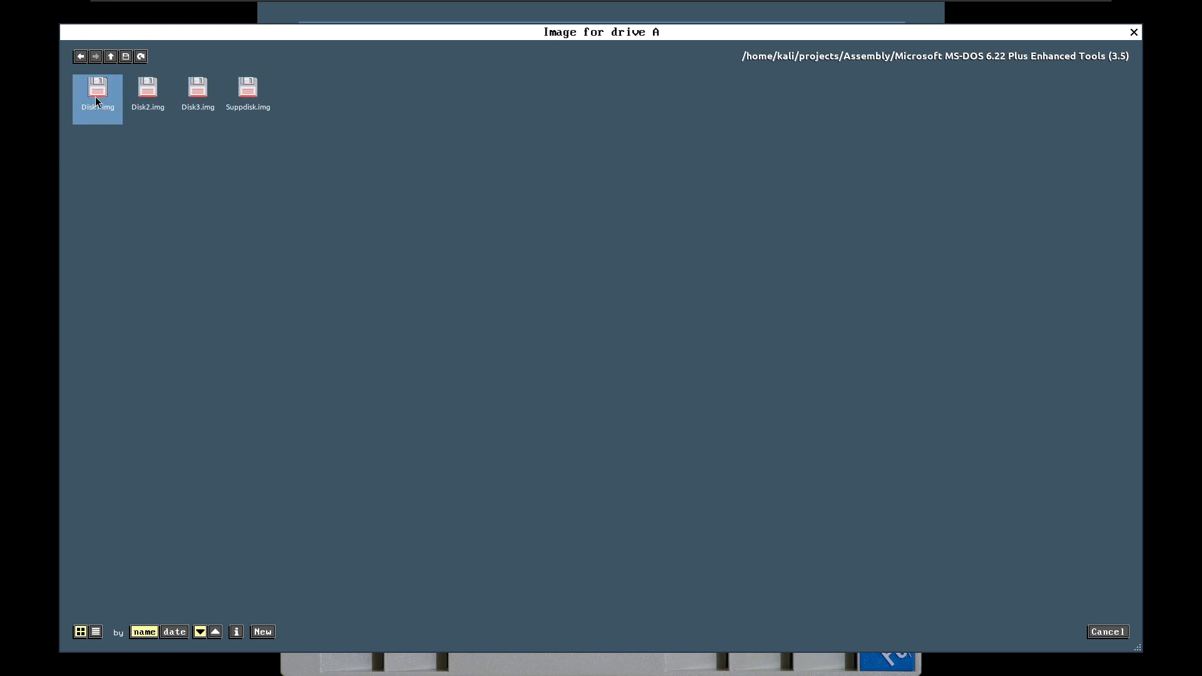
pyautogui.click(95, 96)
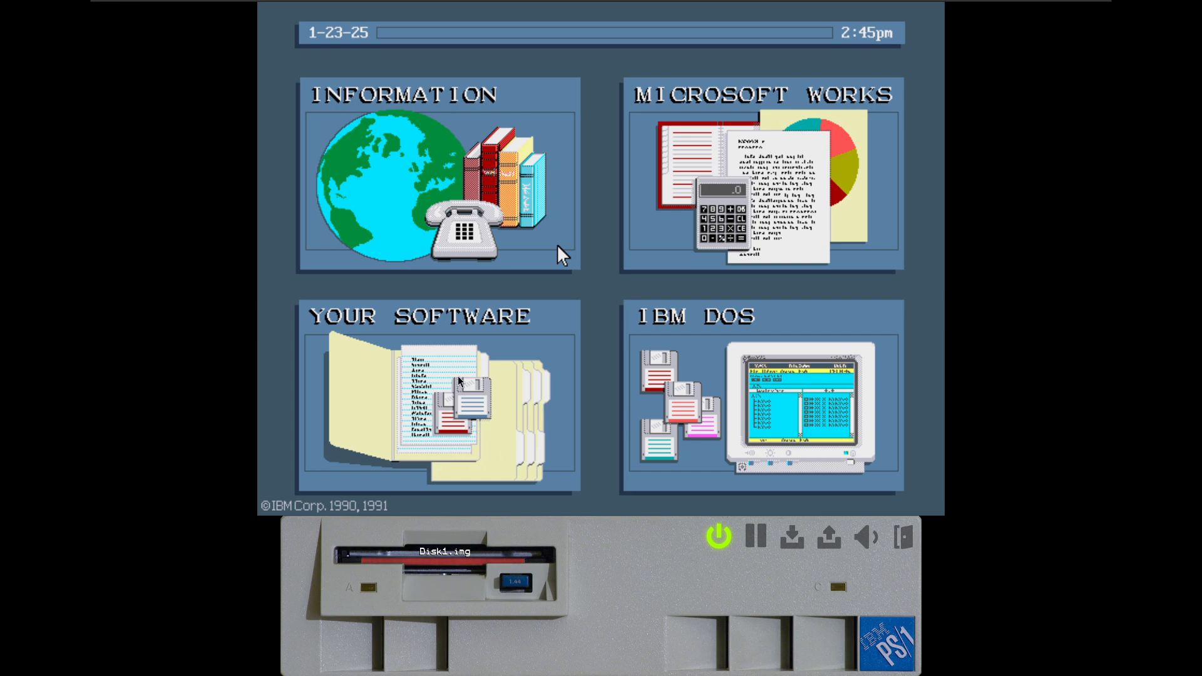
# - Open Your Software, list the programs on drive A and try to run SETUP without options, returning to the list
pyautogui.click(487, 414)
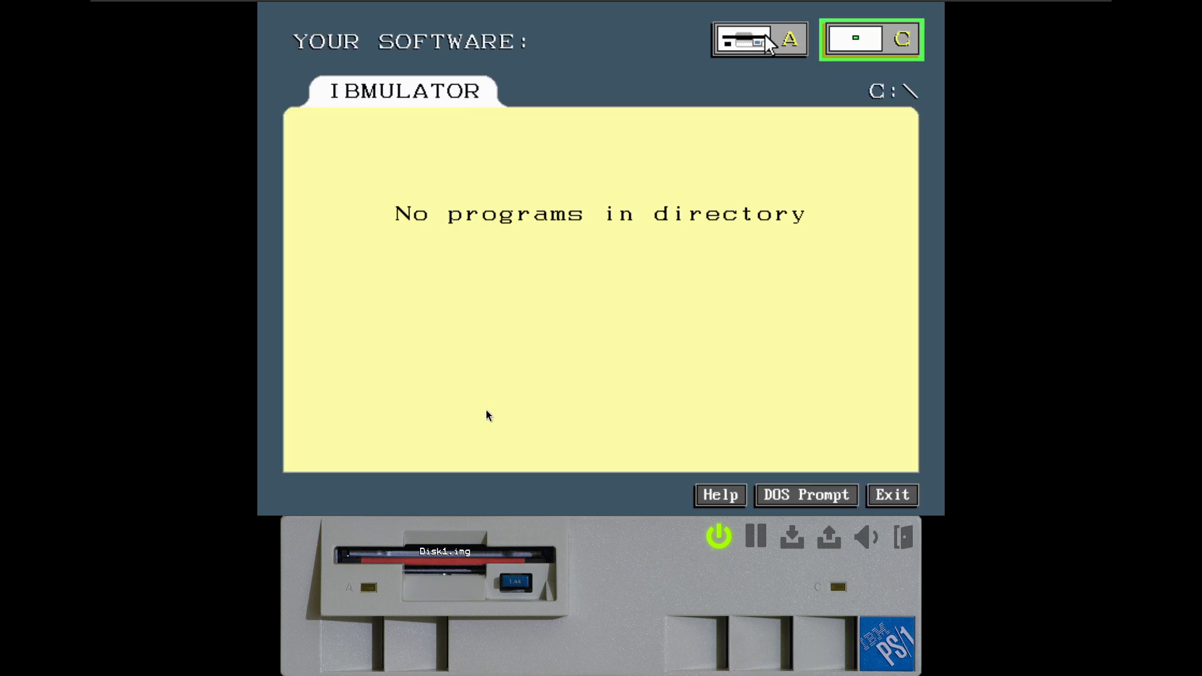
pyautogui.click(487, 413)
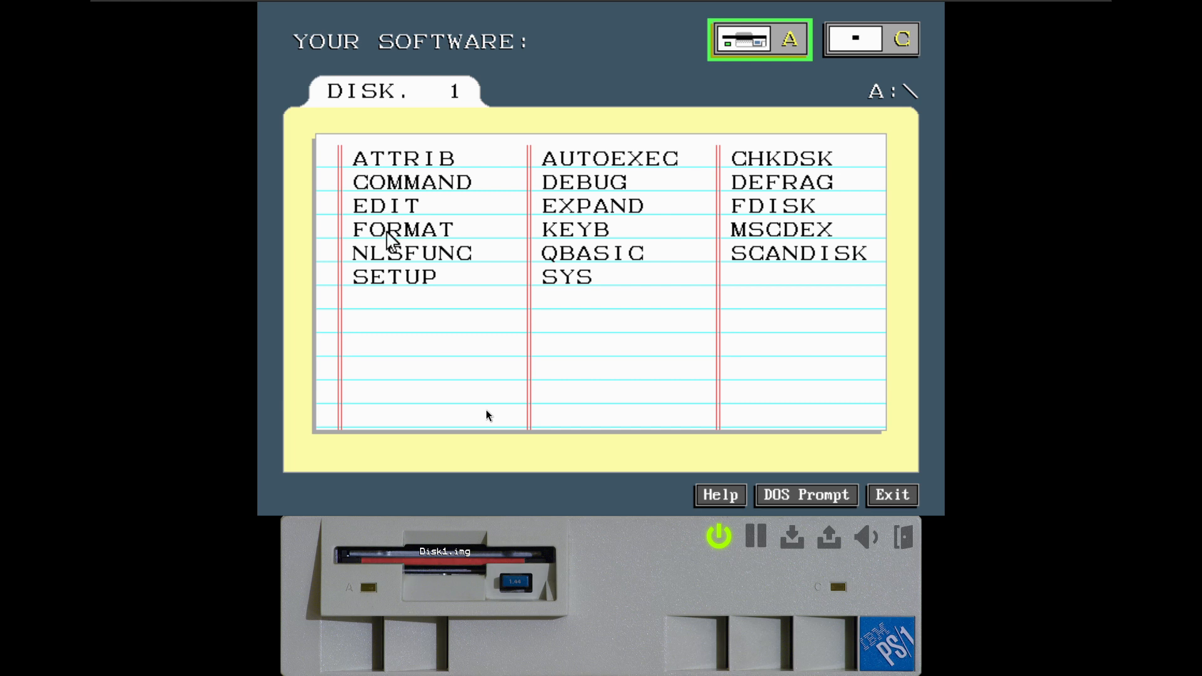
pyautogui.doubleClick(391, 290)
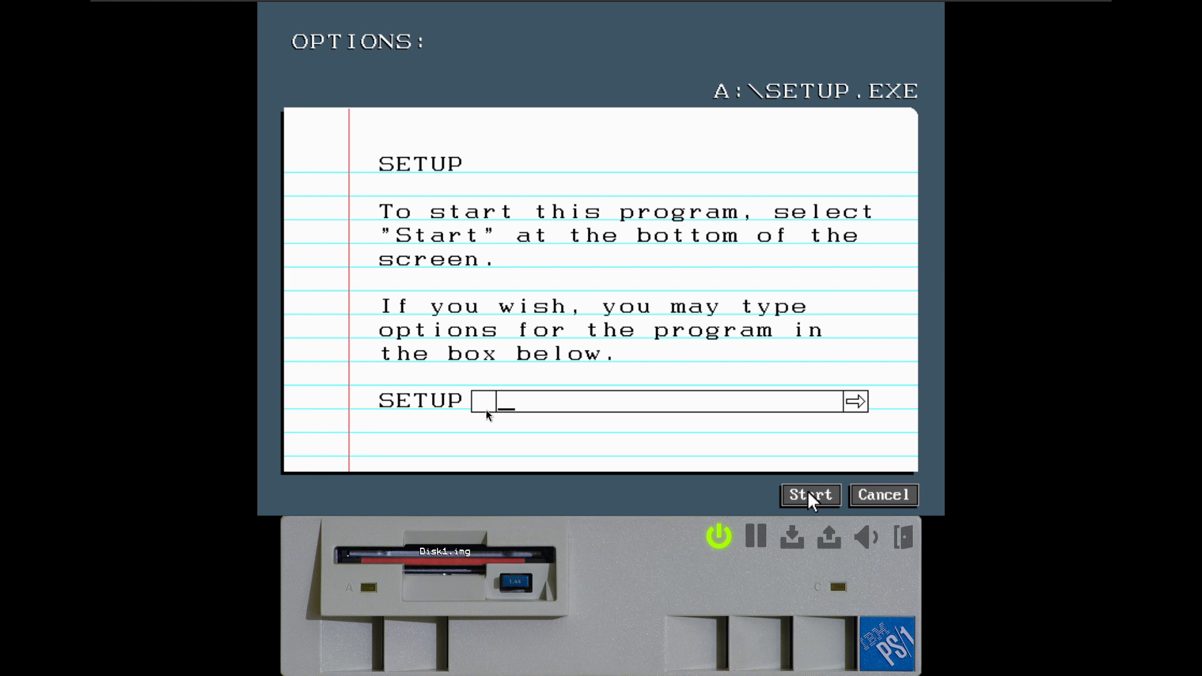
pyautogui.click(810, 496)
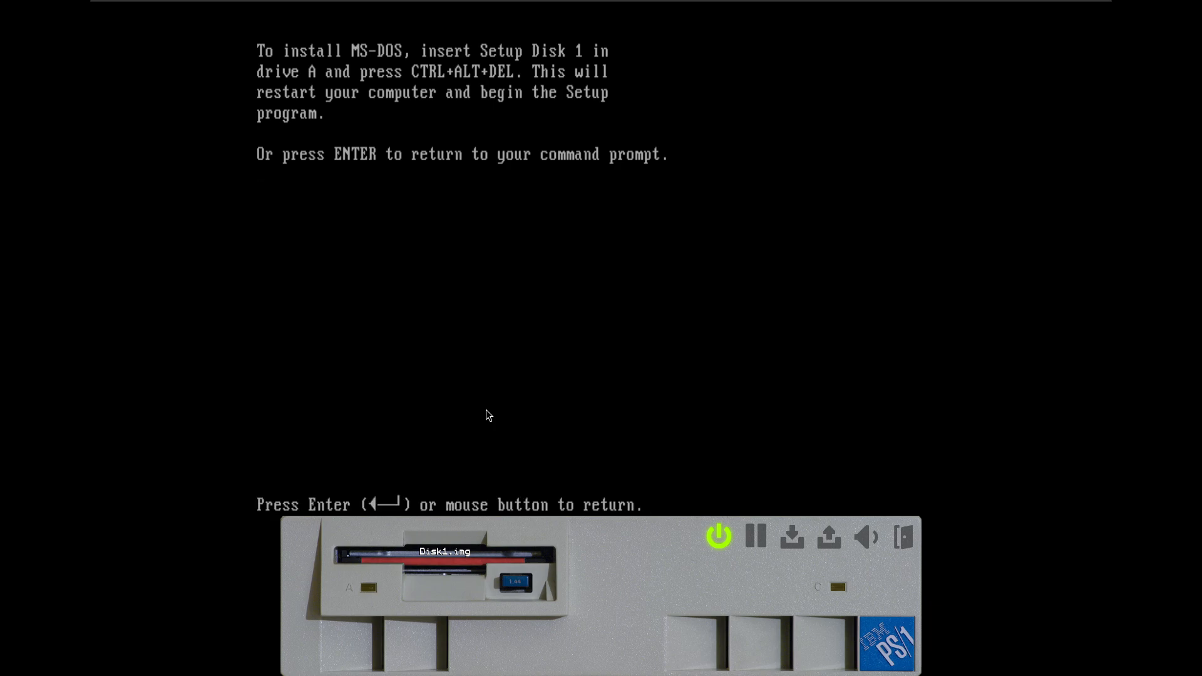
pyautogui.press('Return')
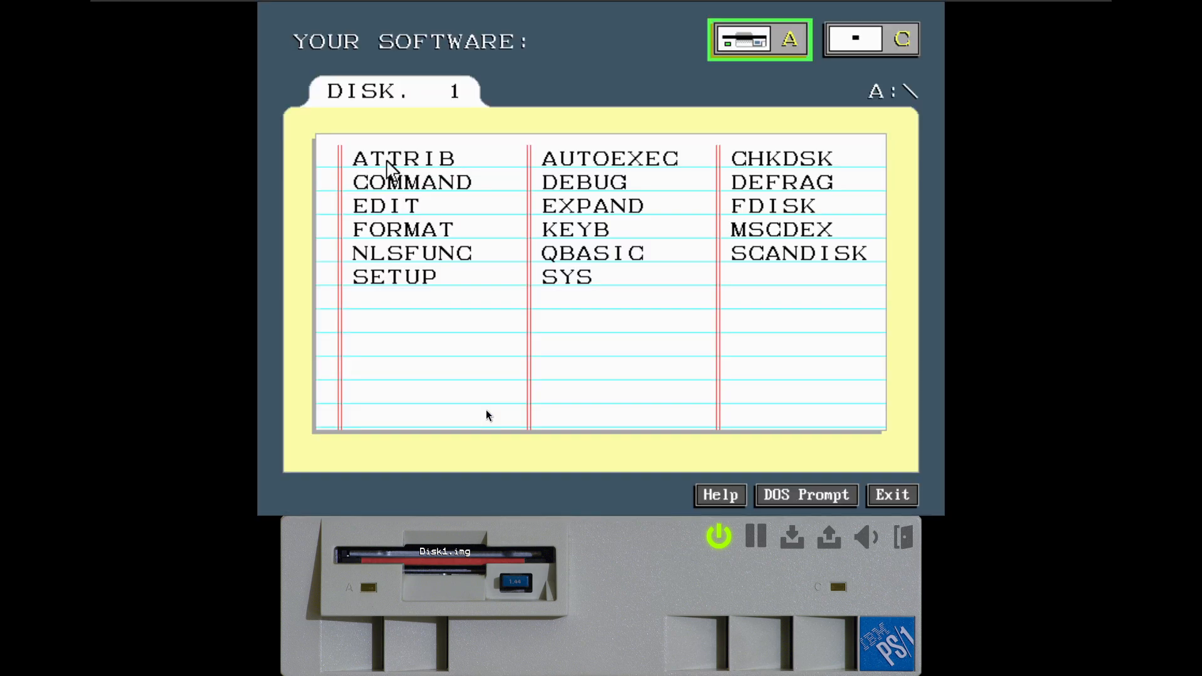
# - Try running SETUP from the drive A program list a second time and return to the list
pyautogui.press('Down')
pyautogui.press('Down')
pyautogui.press('Down')
pyautogui.press('Down')
pyautogui.press('Down')
pyautogui.click(386, 280)
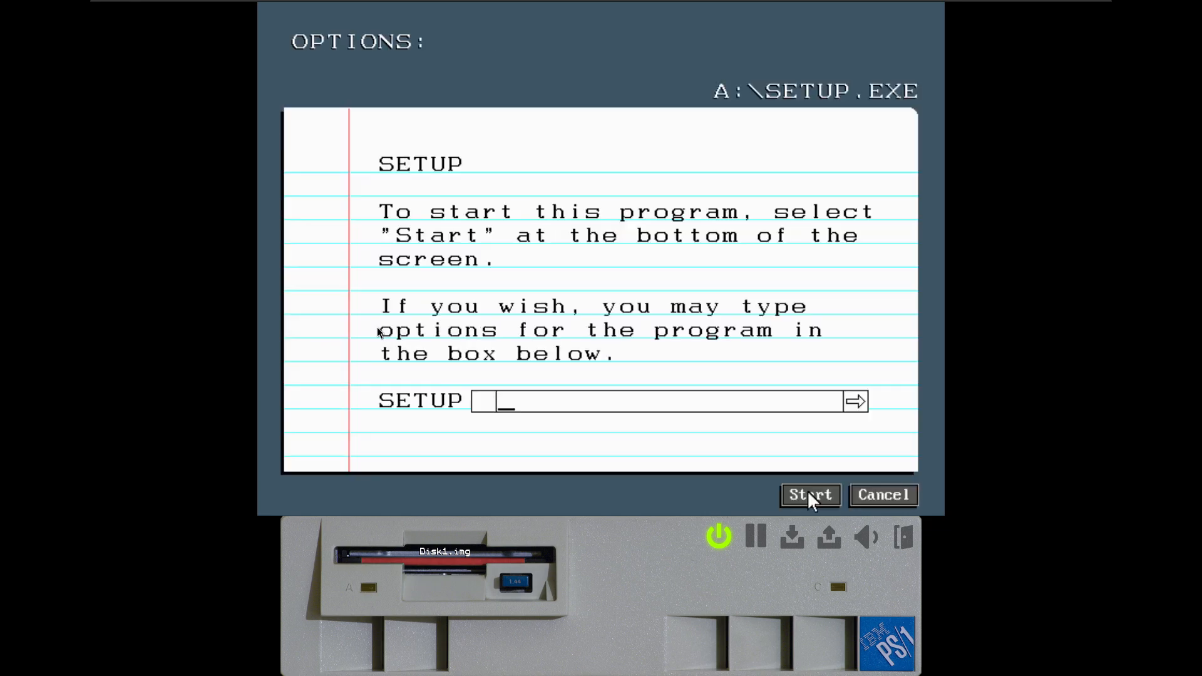
pyautogui.click(810, 495)
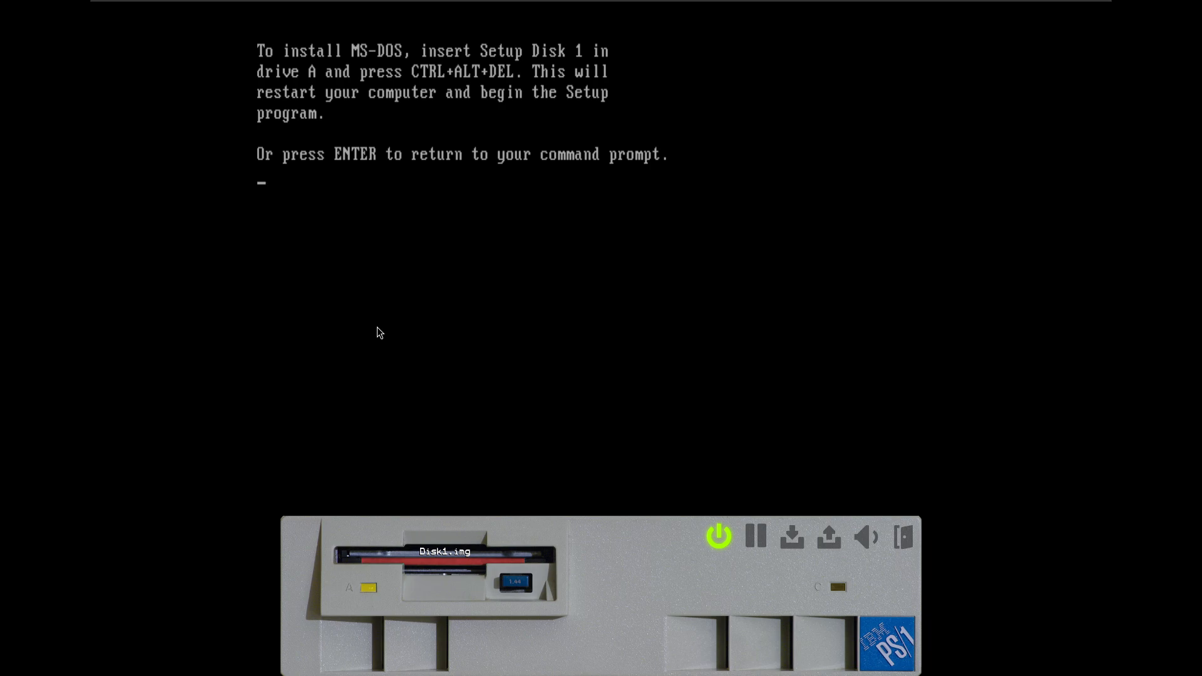
pyautogui.press('Return')
pyautogui.press('Return')
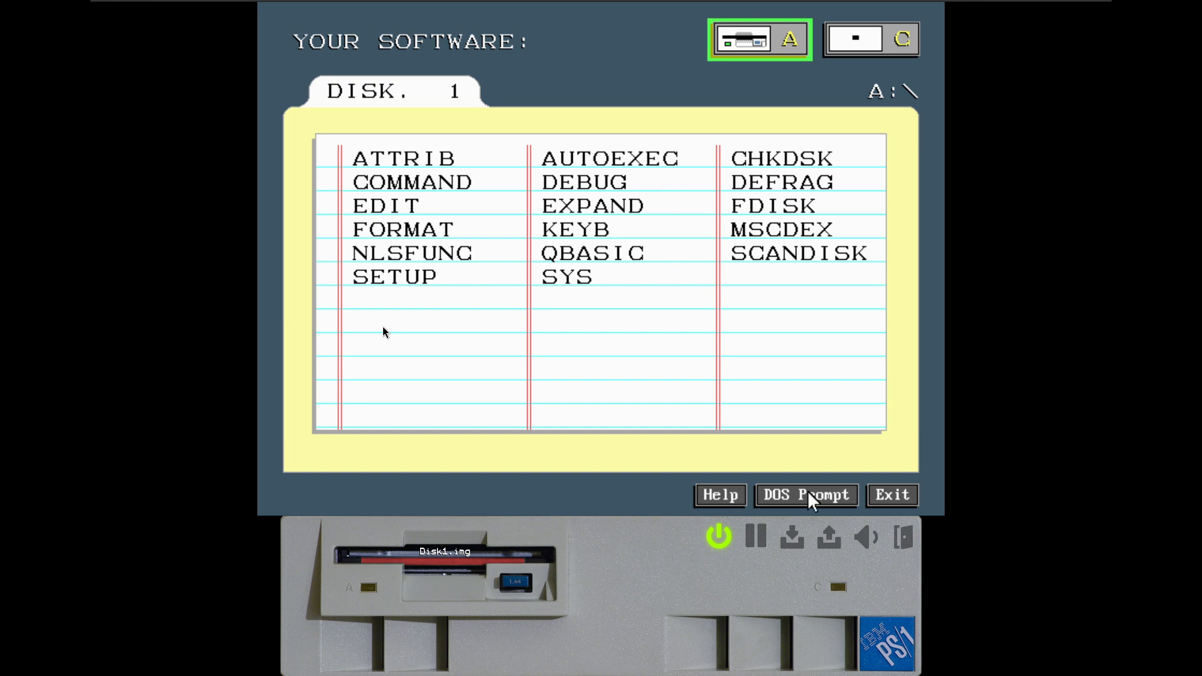
# - Leave Your Software and try to open IBM DOS with the diskette in drive A, then cancel the diskette request
pyautogui.click(892, 494)
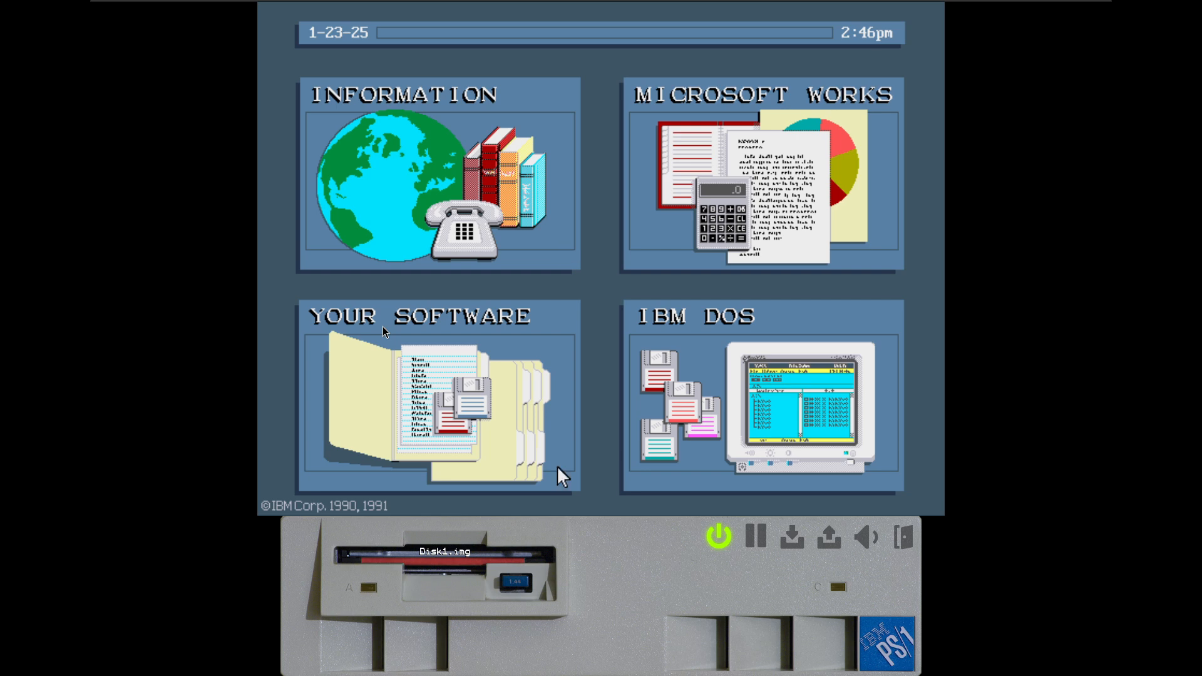
pyautogui.click(884, 478)
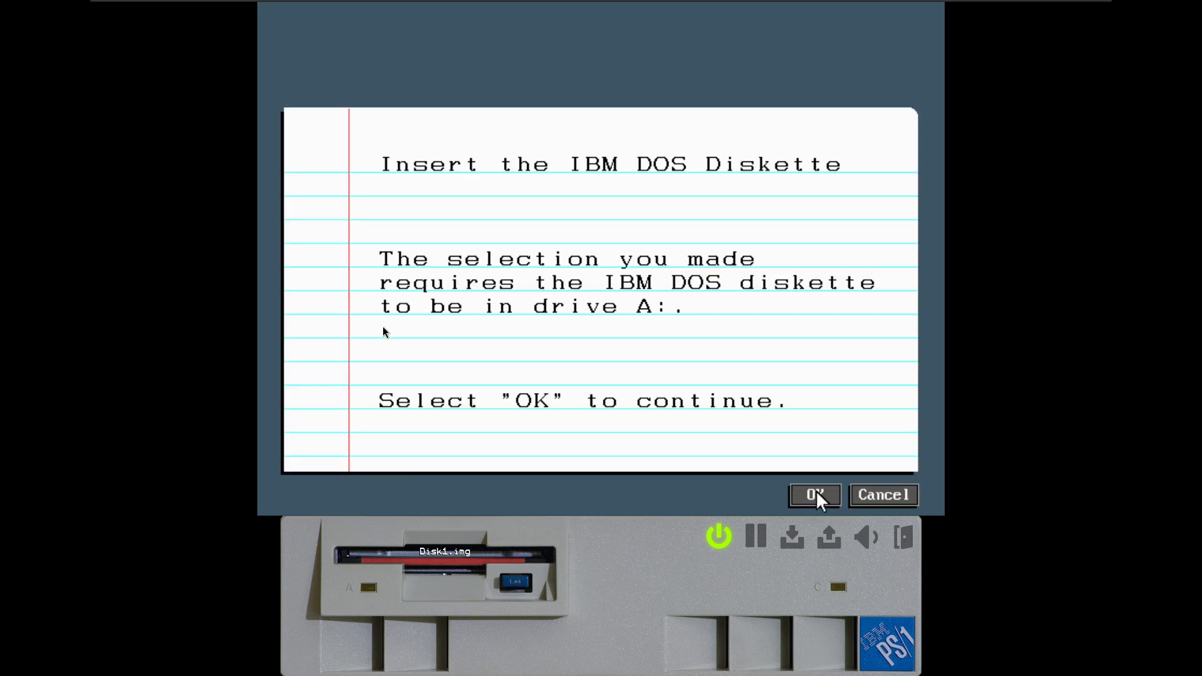
pyautogui.click(817, 493)
pyautogui.click(817, 493)
pyautogui.click(884, 493)
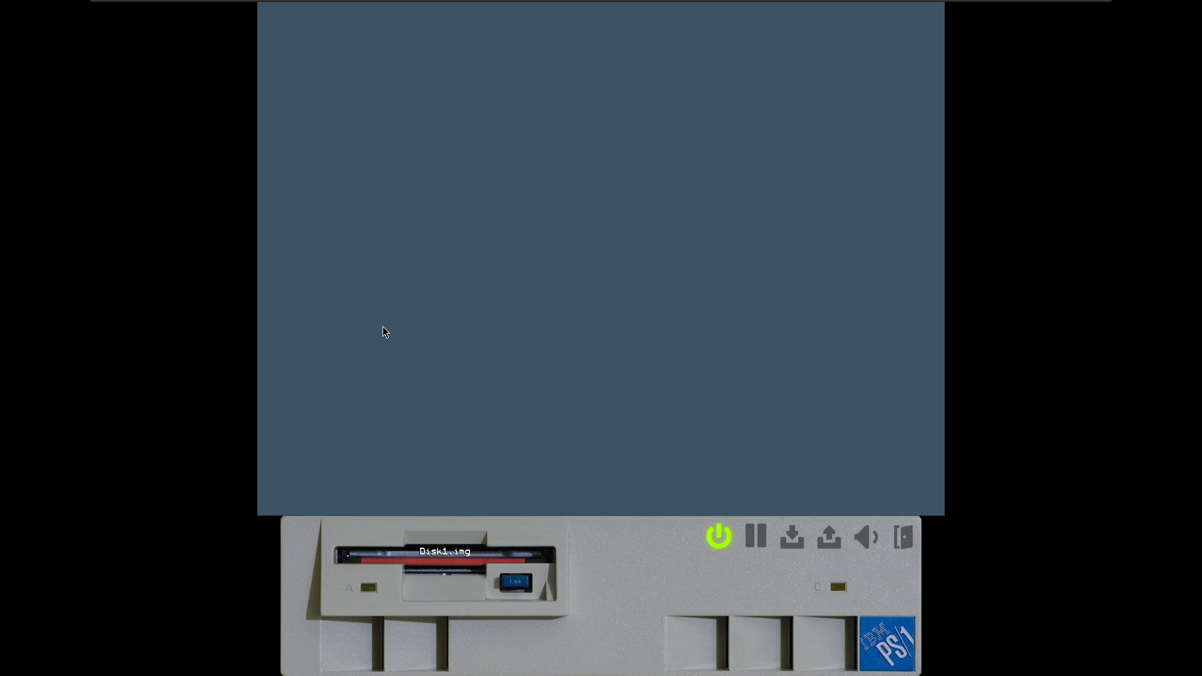
# - Open Your Software, eject Disk1.img from drive A and return to the main screen
pyautogui.click(564, 478)
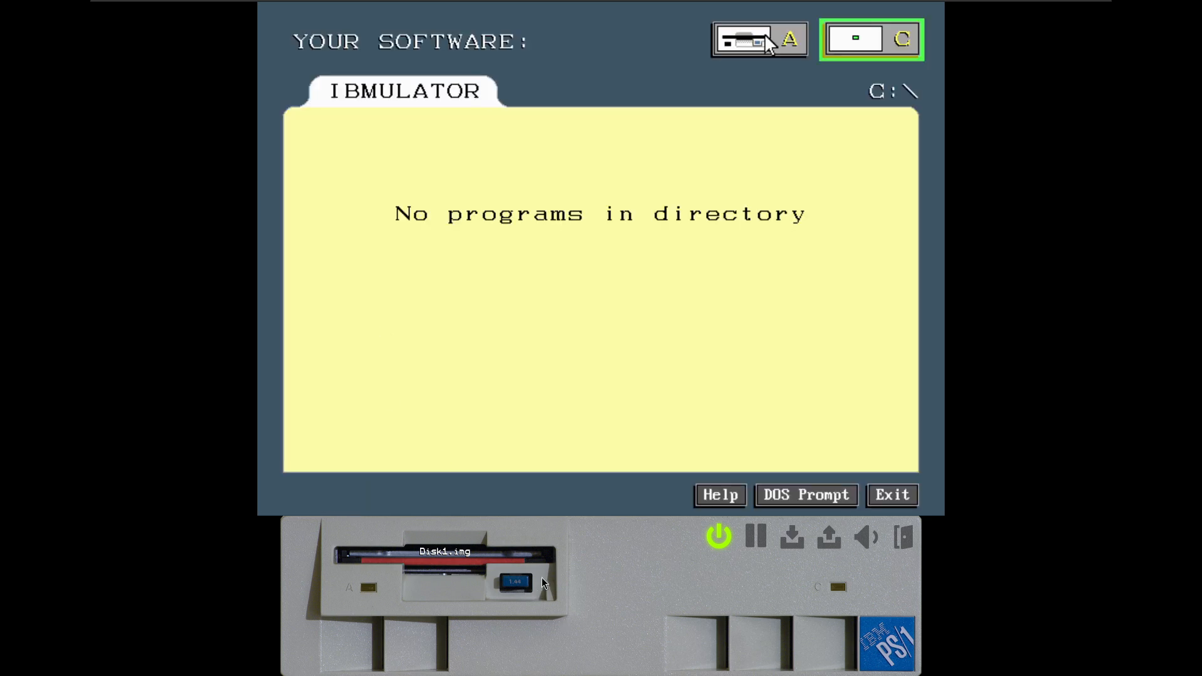
pyautogui.click(515, 583)
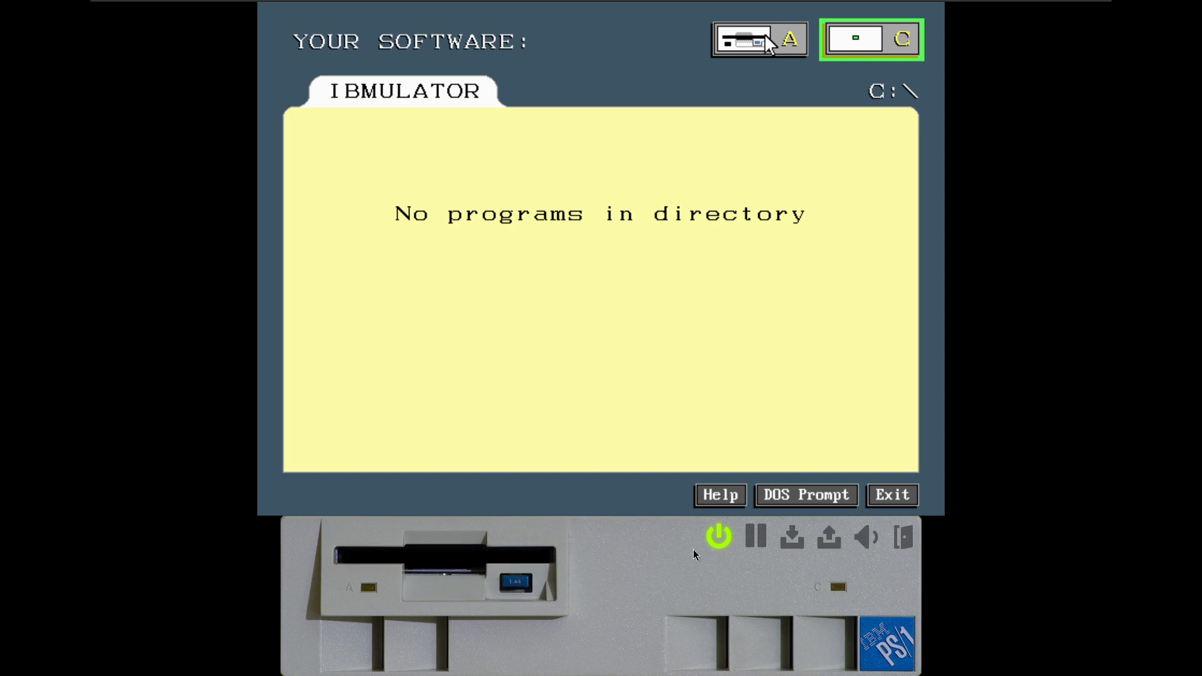
pyautogui.click(894, 495)
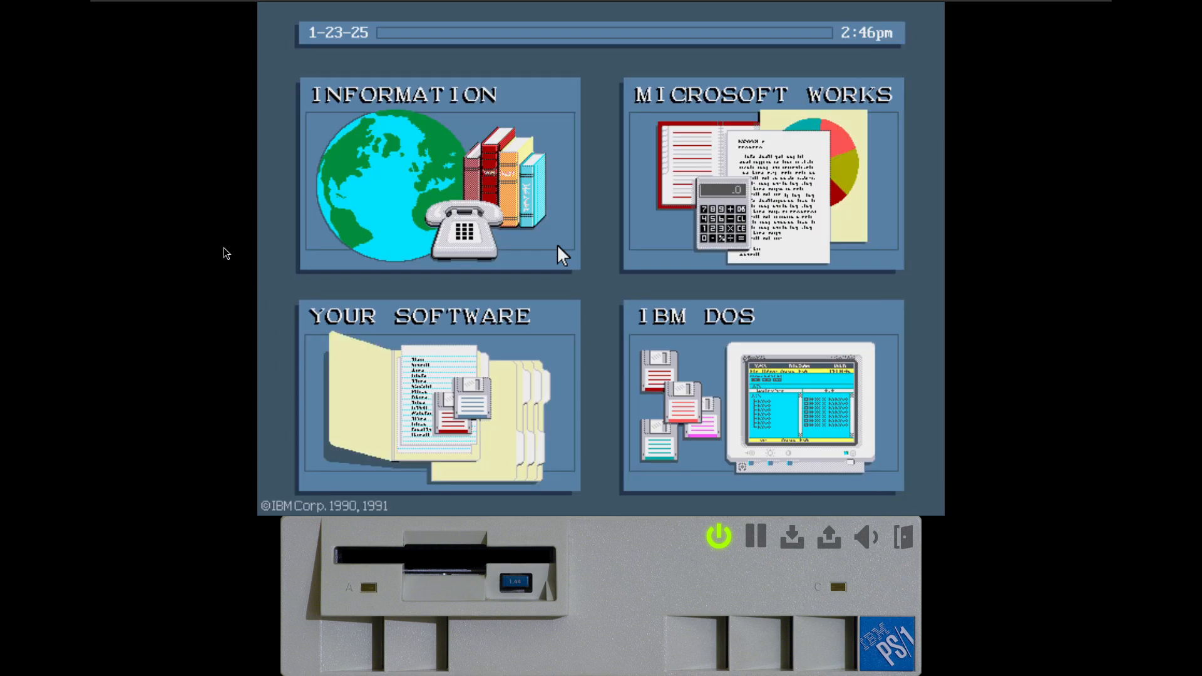
# - Switch to Chromium, go back to WinWorld's MS-DOS 6.22 product page and examine the DOS edition in its title
pyautogui.hotkey('alt', 'Tab')
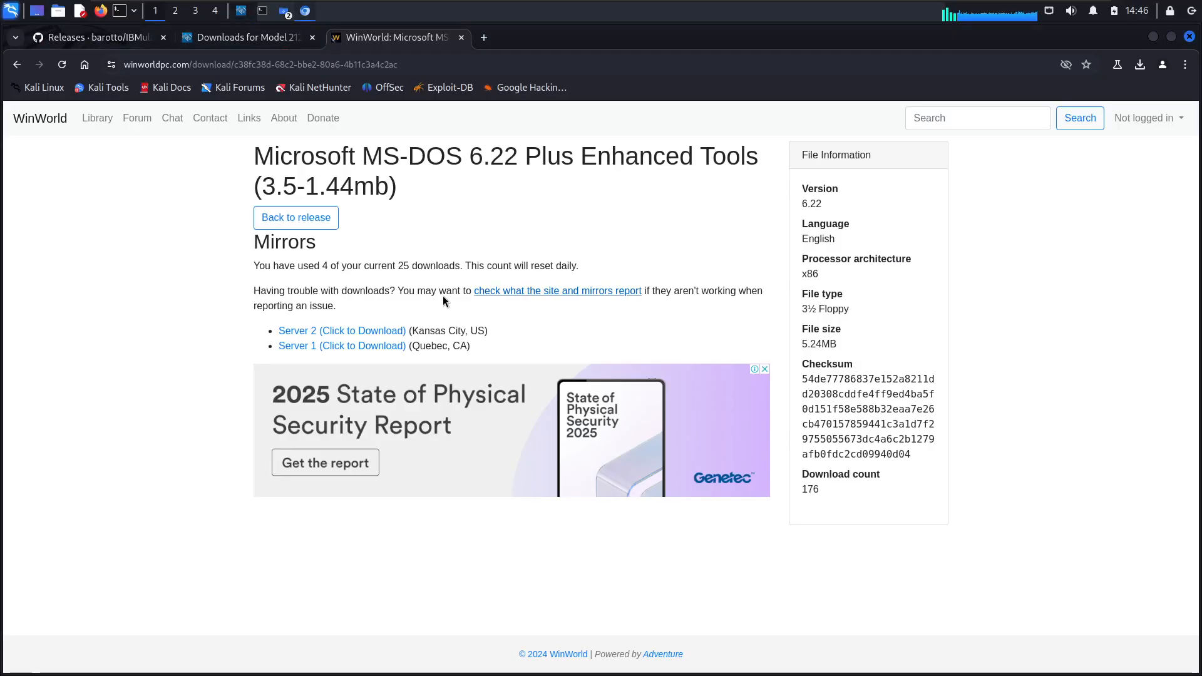
pyautogui.click(17, 64)
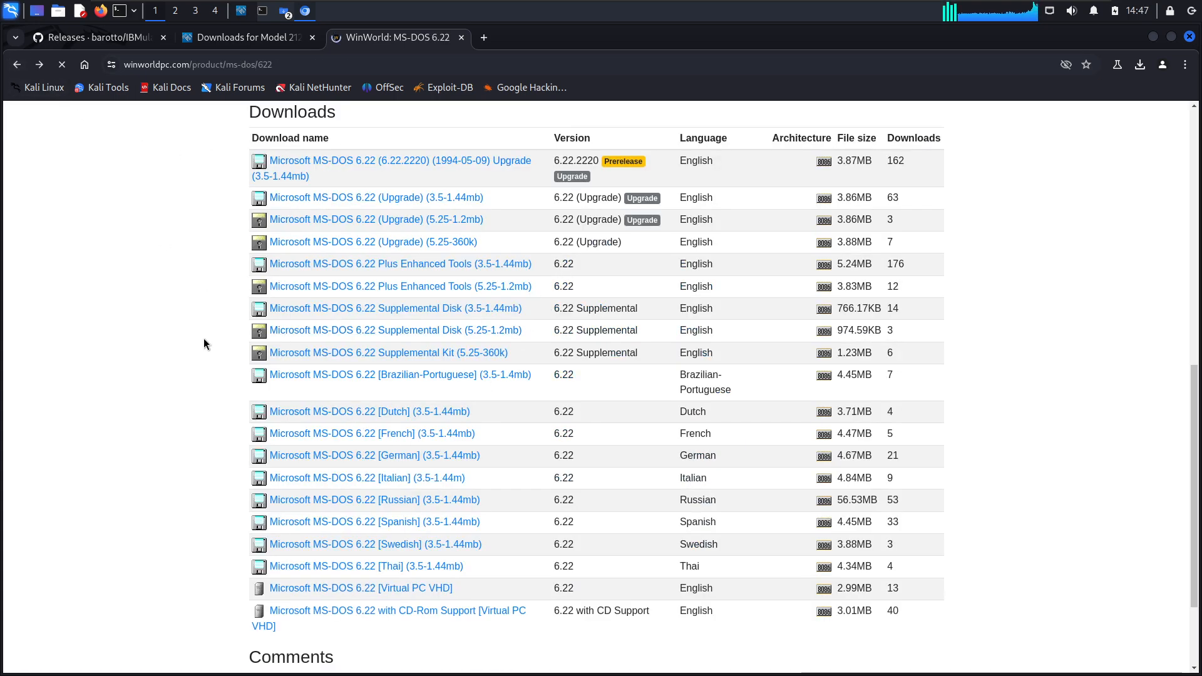
pyautogui.scroll(10, 203, 332)
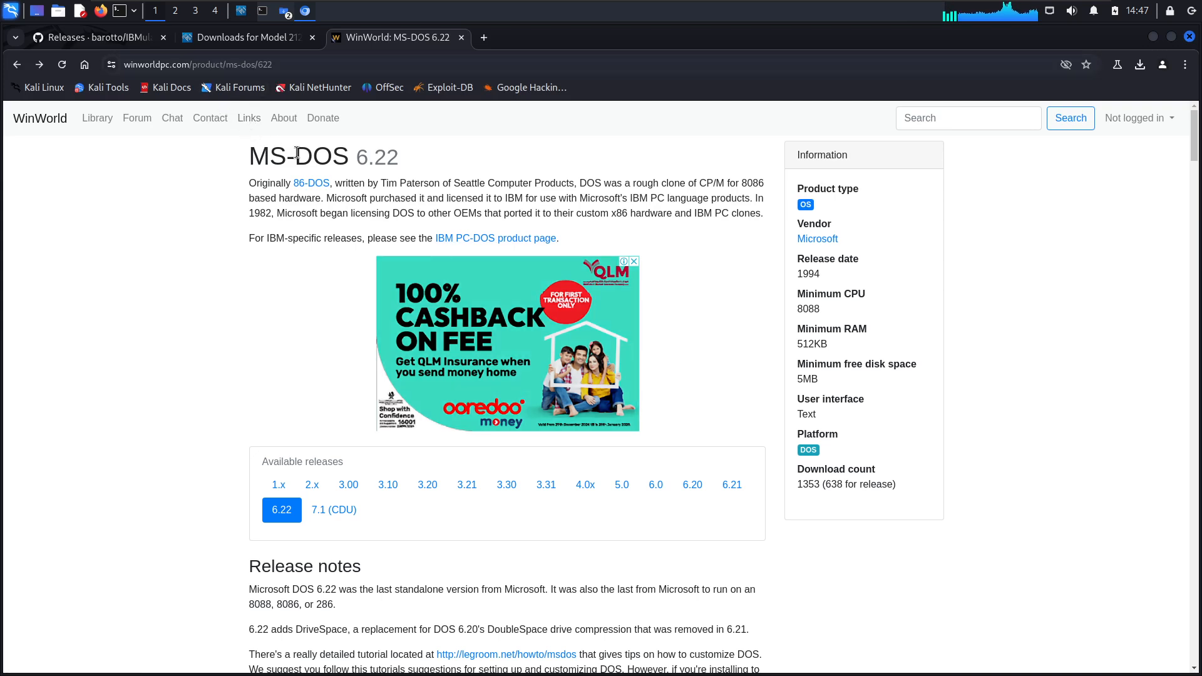
pyautogui.moveTo(297, 153); pyautogui.dragTo(246, 164)
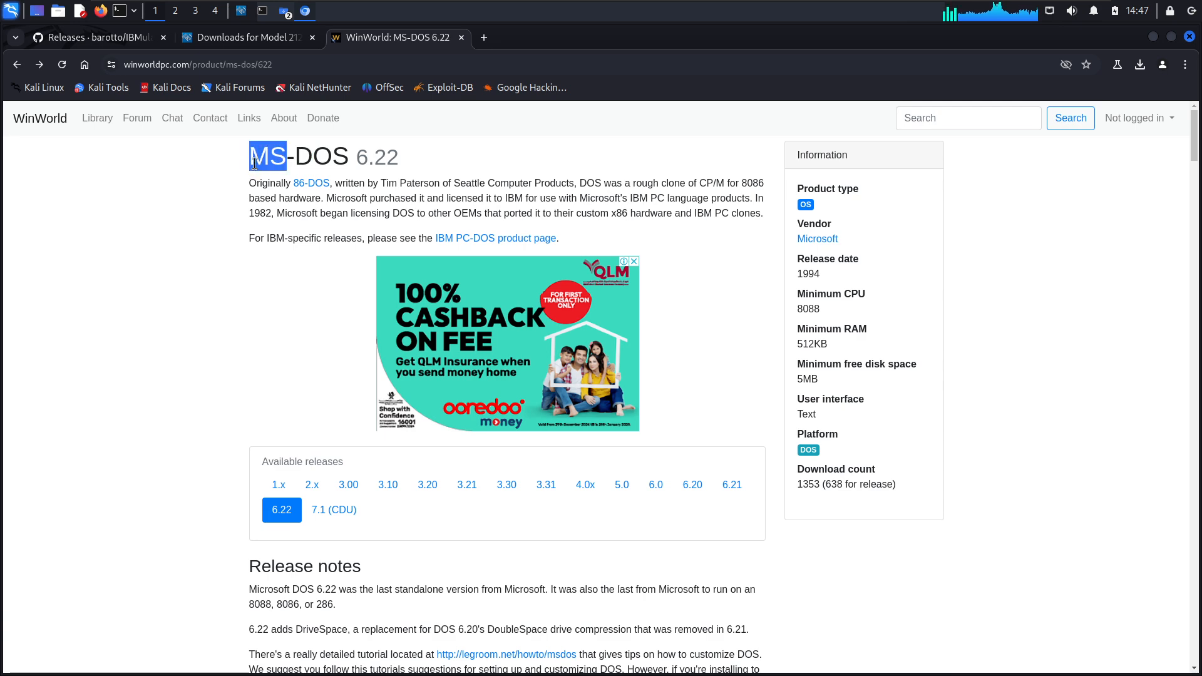
pyautogui.click(280, 164)
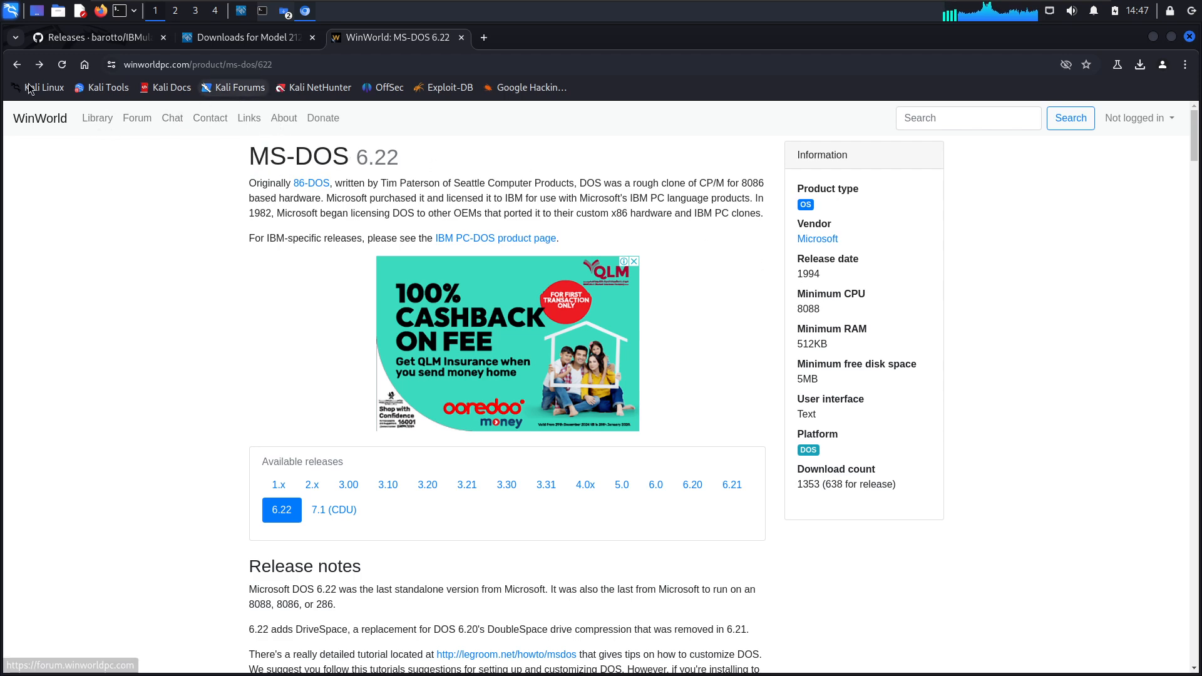
# - Return to the Google results for "download DOS" and search for "download IBM PC DOS" instead
pyautogui.click(23, 65)
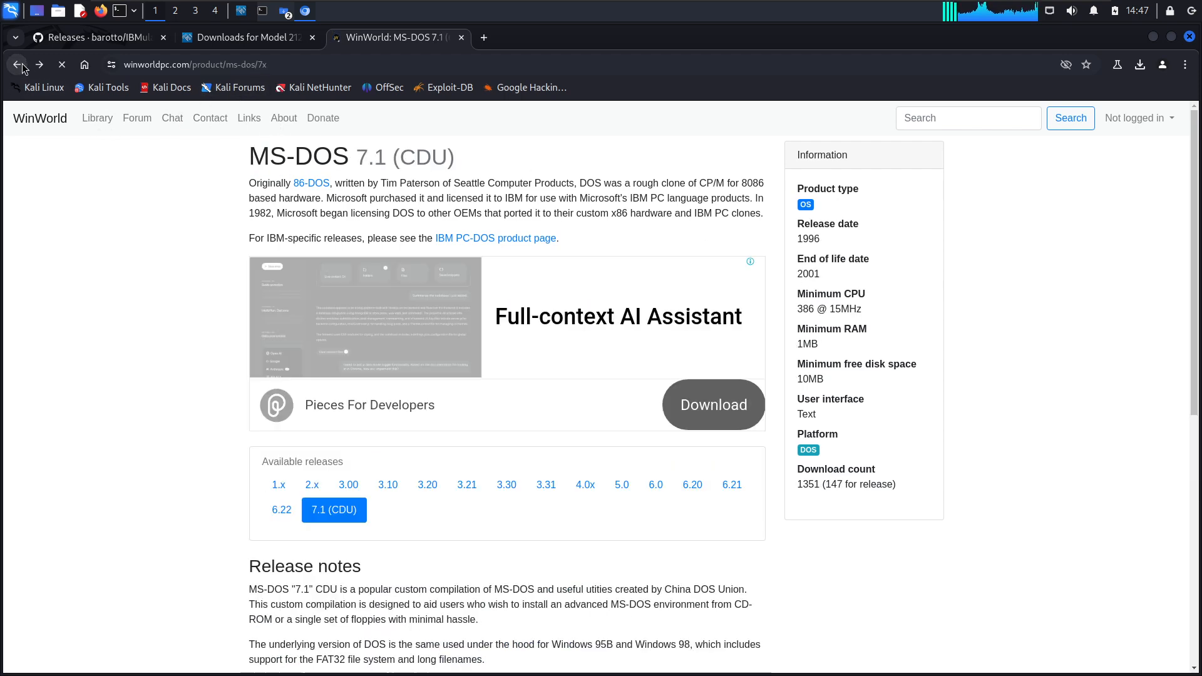
pyautogui.click(21, 65)
pyautogui.click(21, 65)
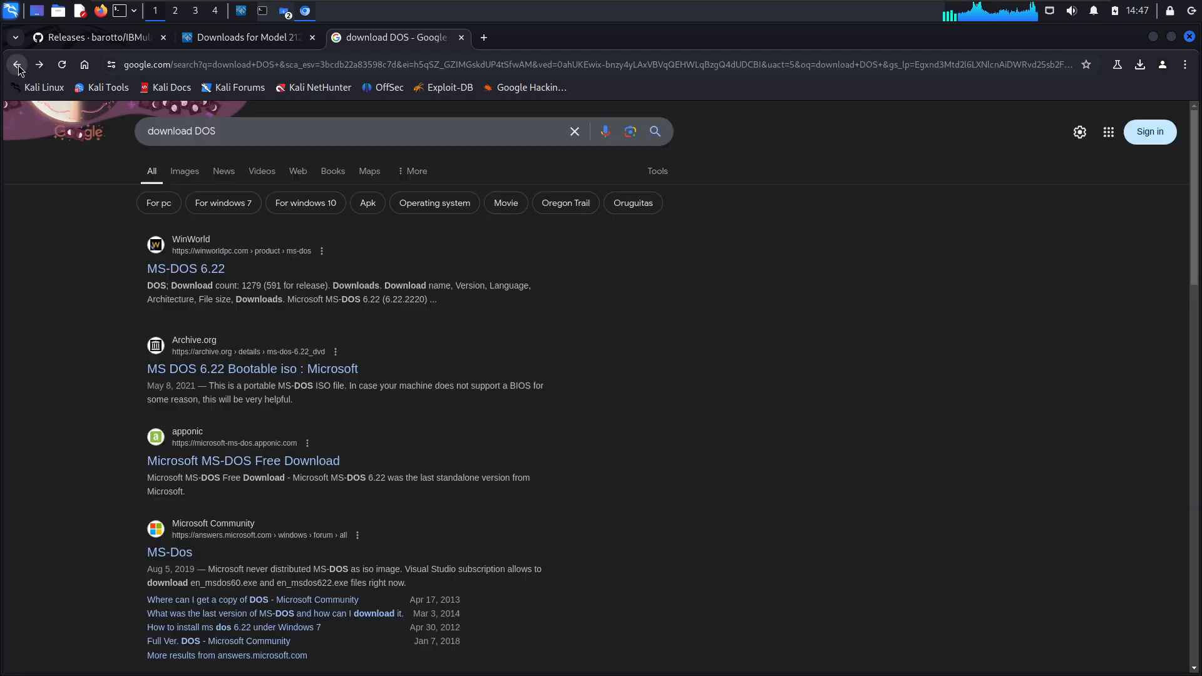
pyautogui.click(195, 130)
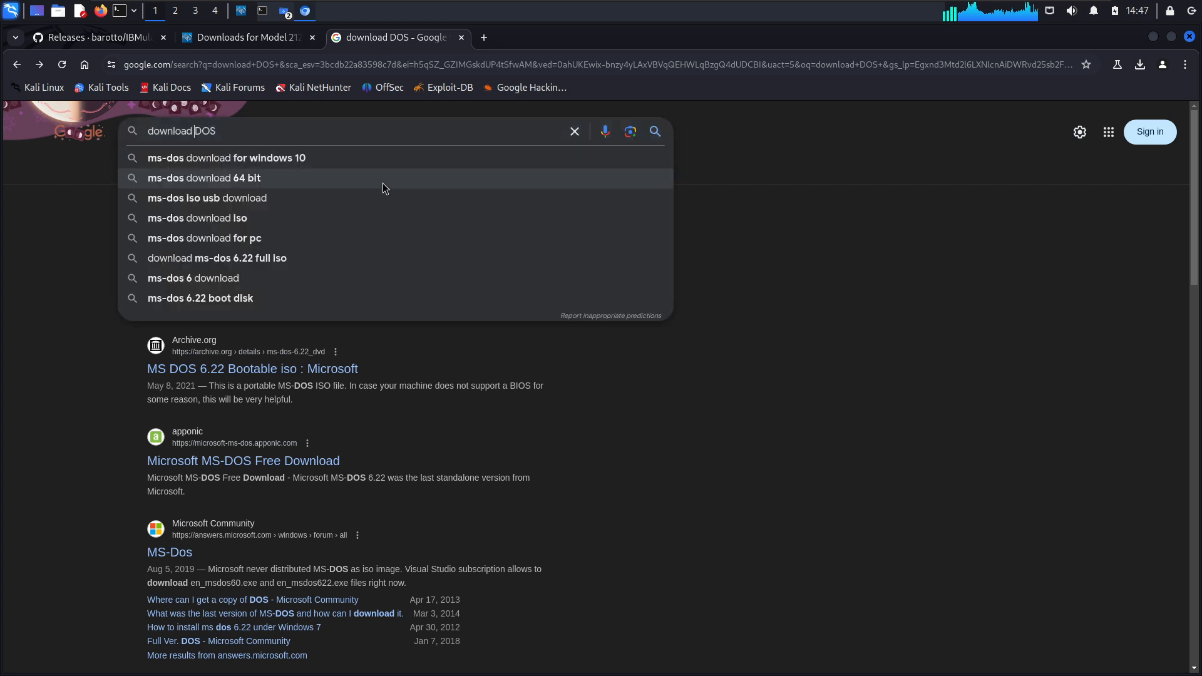
pyautogui.write('IBM PC')
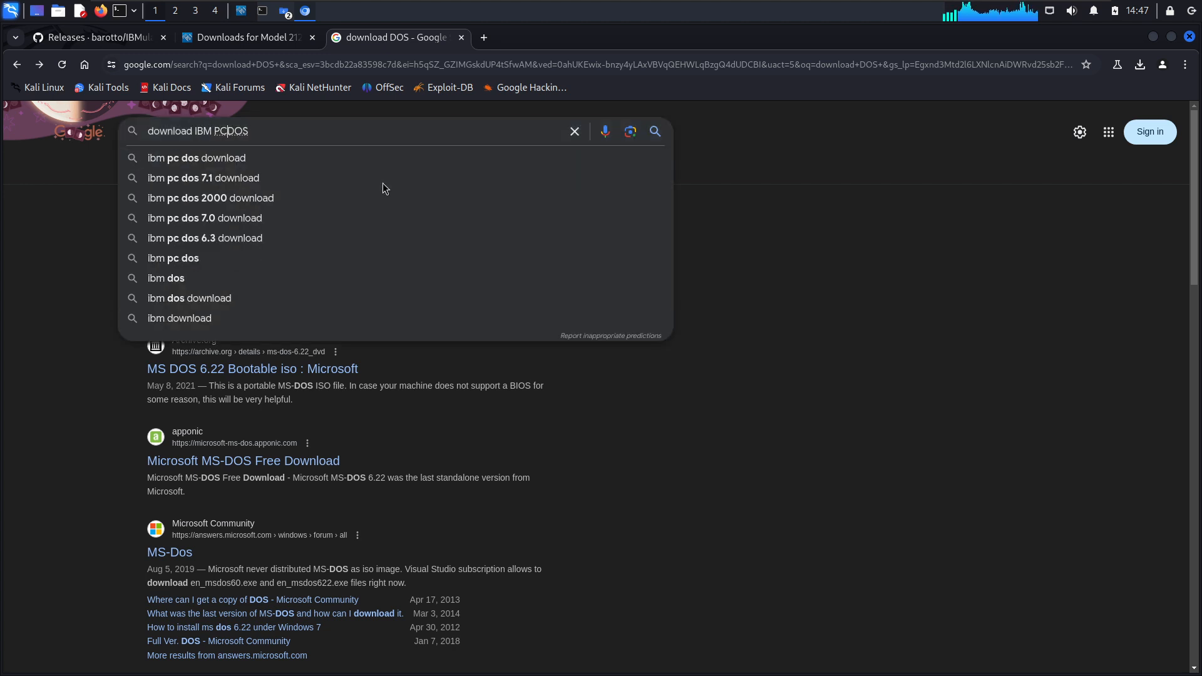
pyautogui.press('Return')
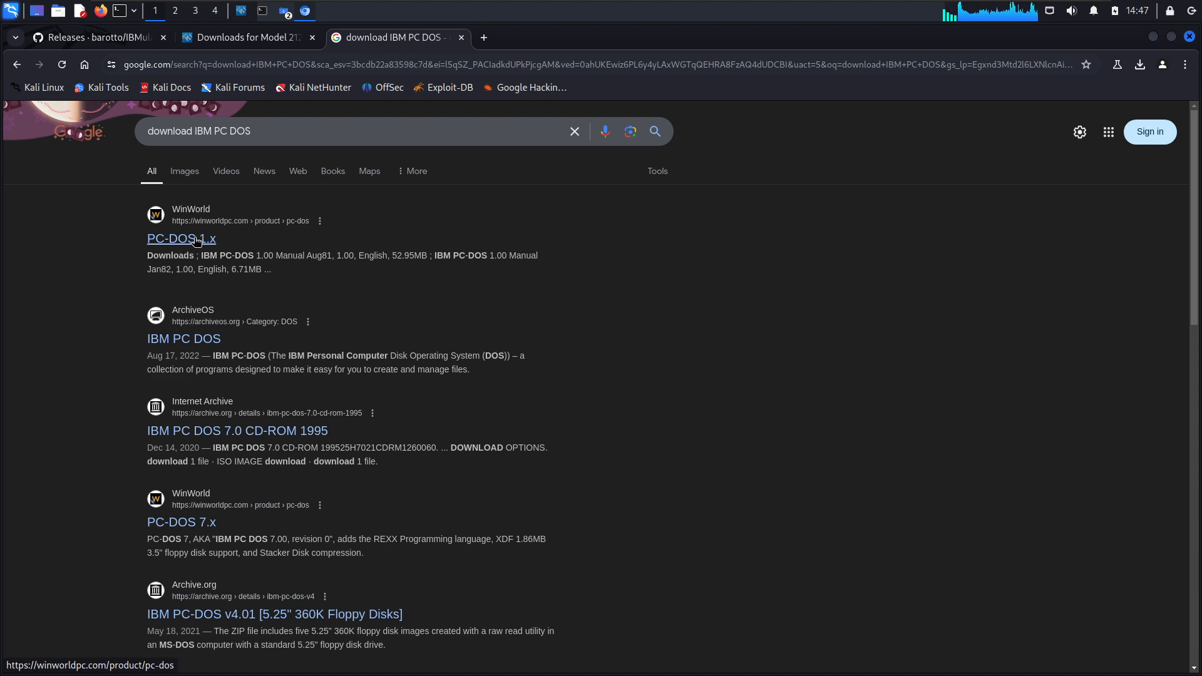
# - Open WinWorld's PC-DOS page, choose the 2000 release and download the English IBM PC-DOS 2000 (3.5-1.44mb) floppy images
pyautogui.click(216, 245)
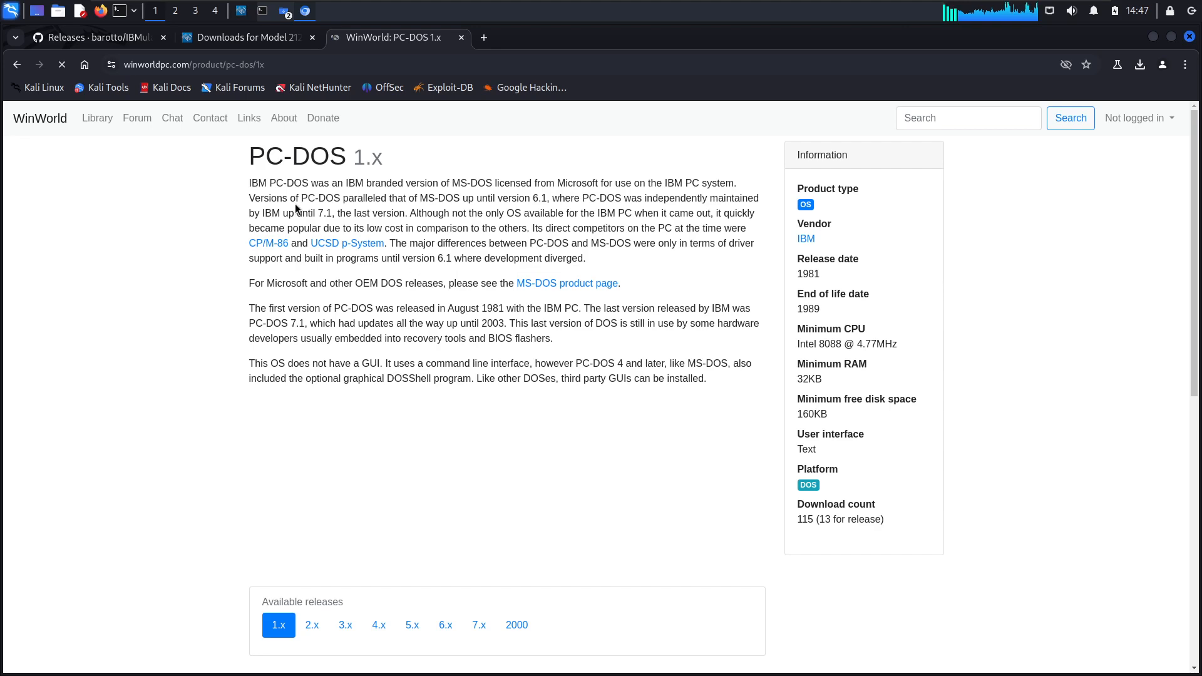
pyautogui.scroll(-3, 436, 362)
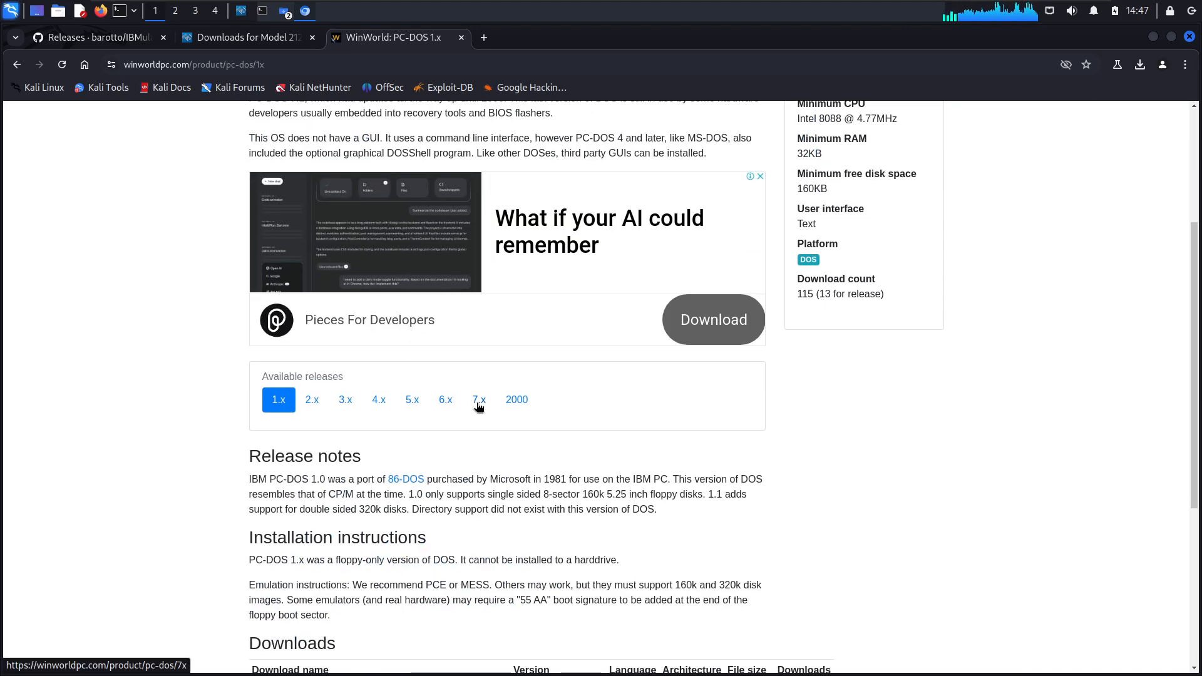
pyautogui.click(517, 399)
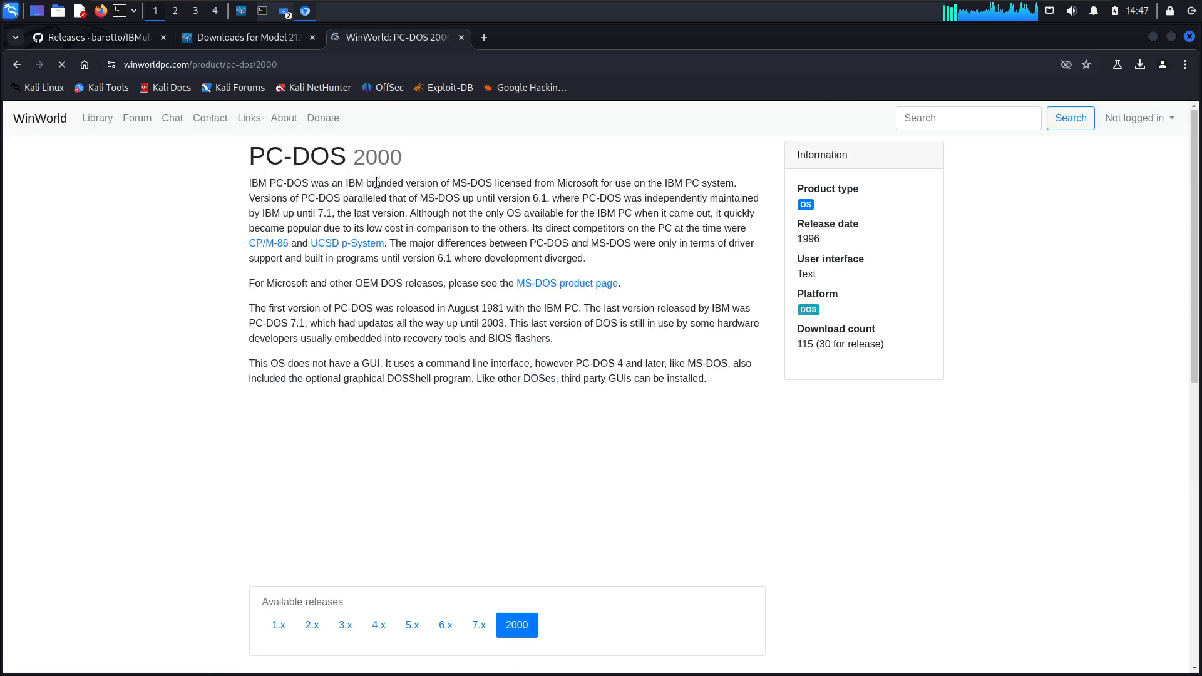
pyautogui.scroll(-5, 538, 423)
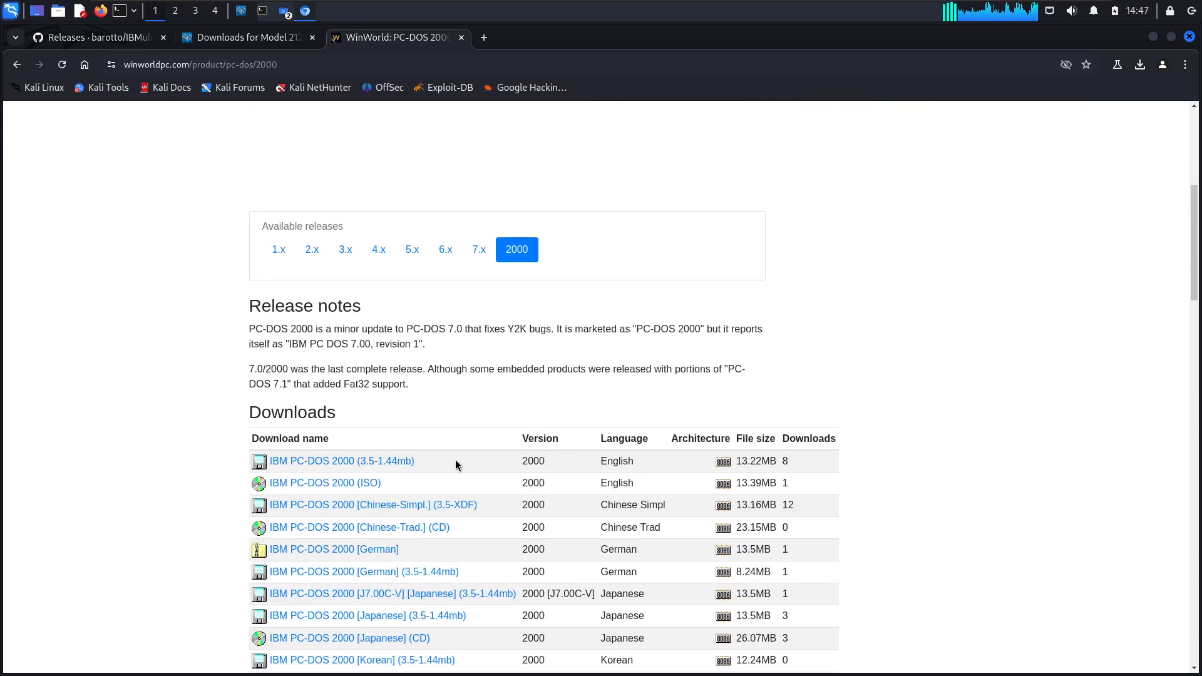
pyautogui.scroll(-3, 456, 465)
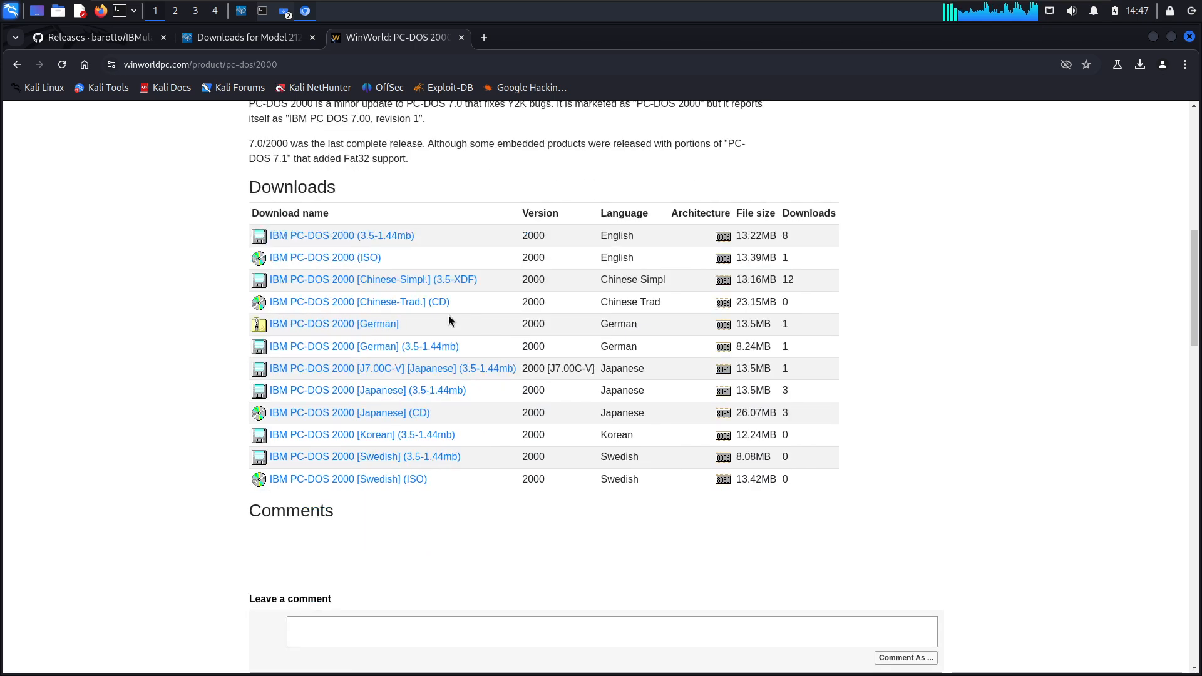
pyautogui.click(397, 236)
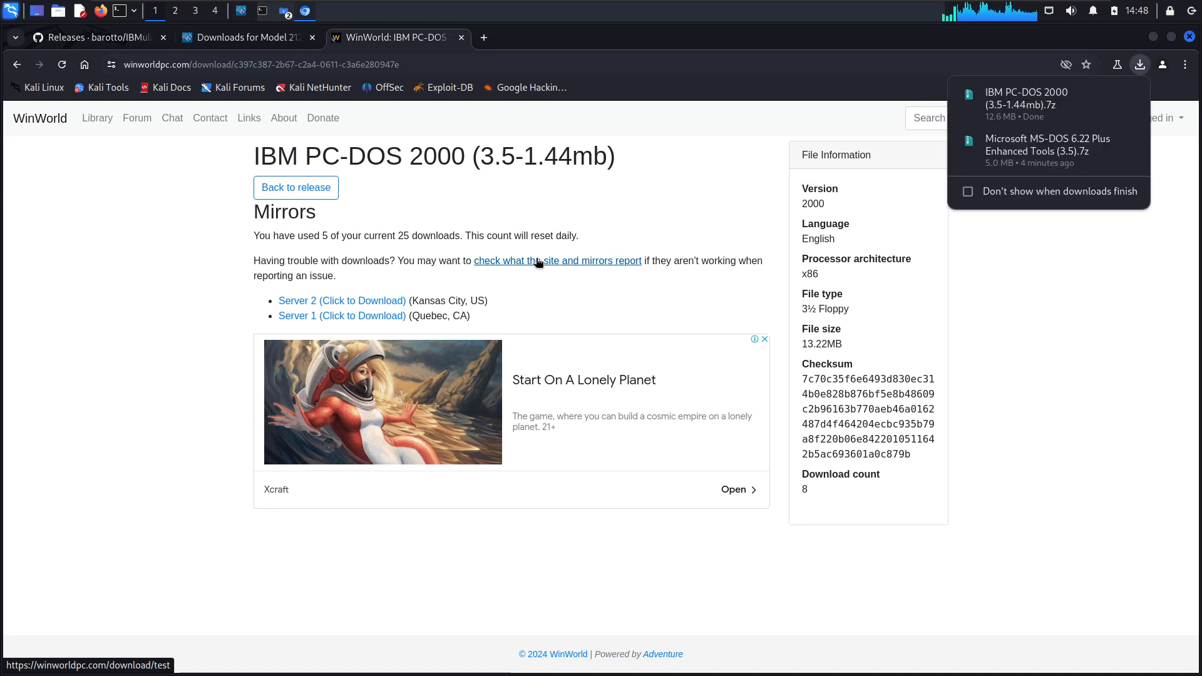
# - Switch to the Assembly folder in Thunar and try to delete the MS-DOS 6.22 Plus Enhanced Tools (3.5) (2) folder and the matching .7z archive
pyautogui.click(284, 11)
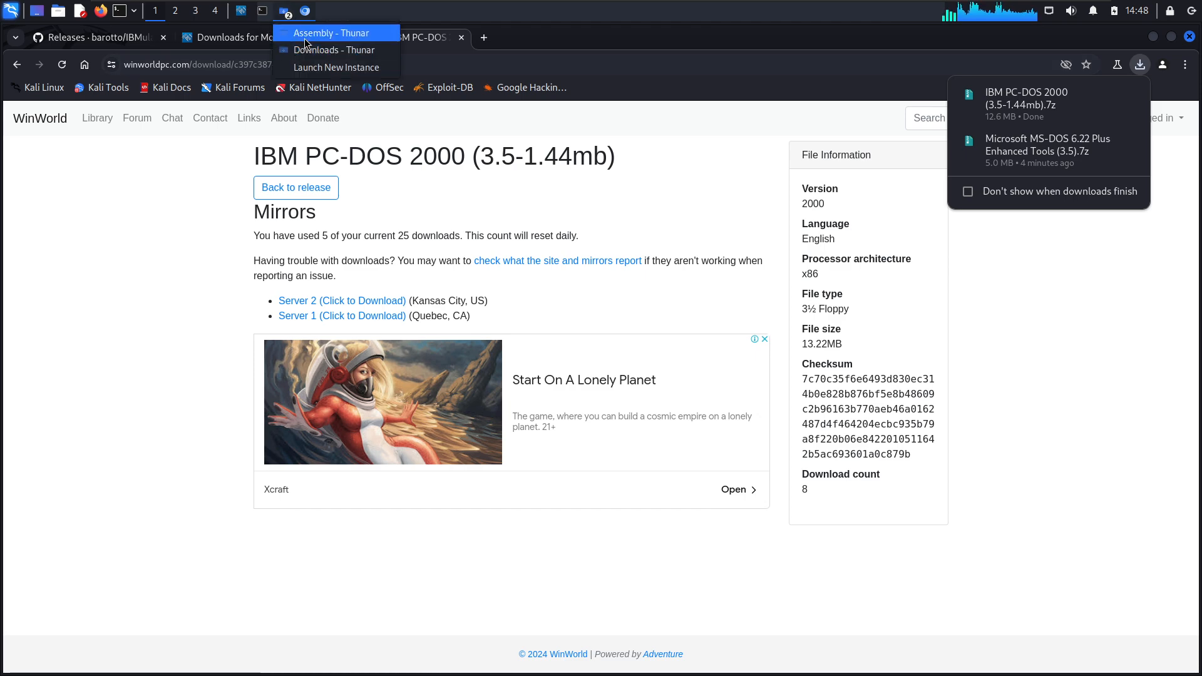
pyautogui.click(326, 33)
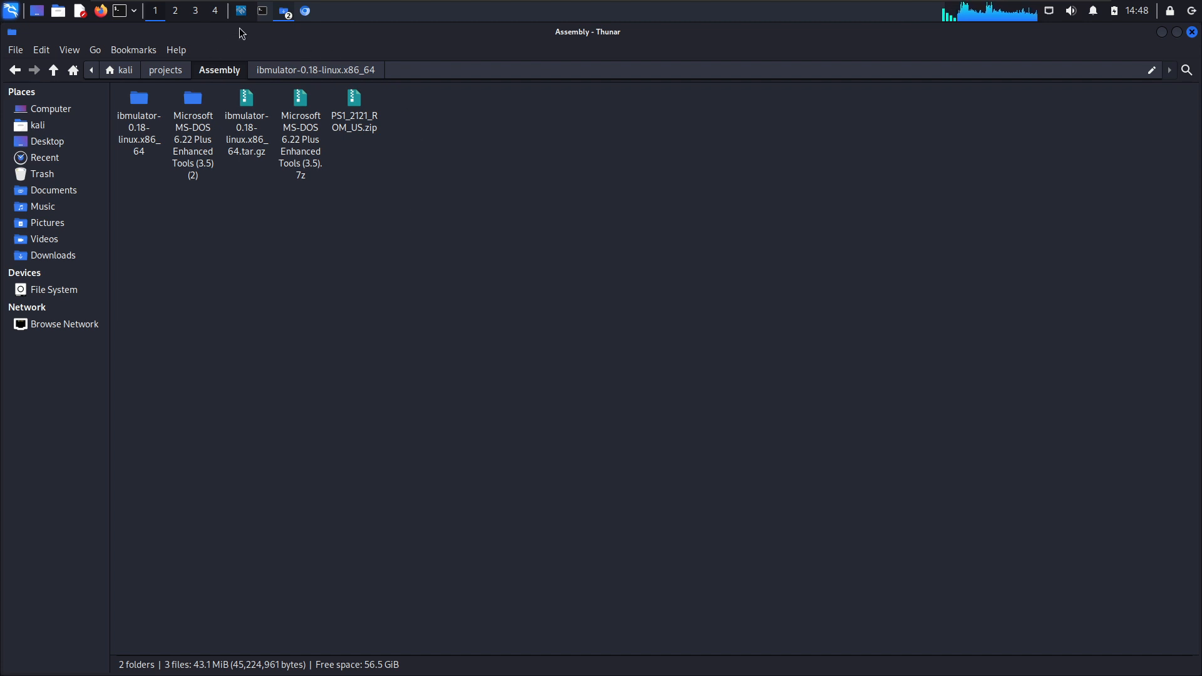
pyautogui.click(262, 11)
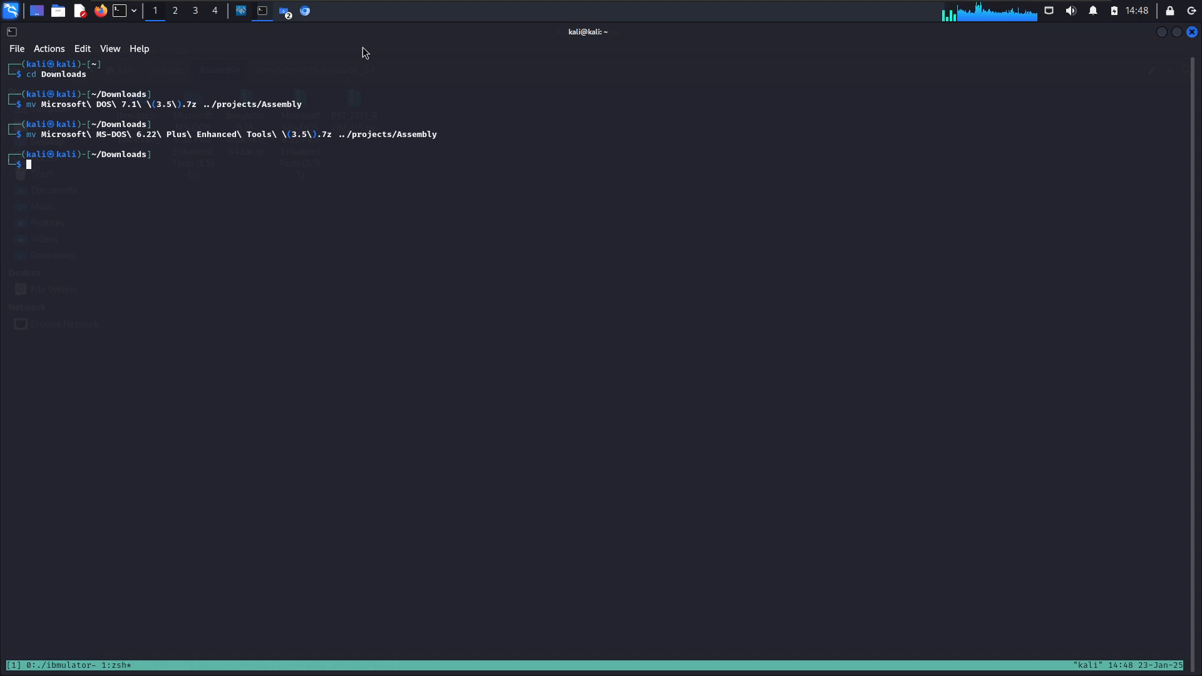
pyautogui.click(284, 12)
pyautogui.click(316, 32)
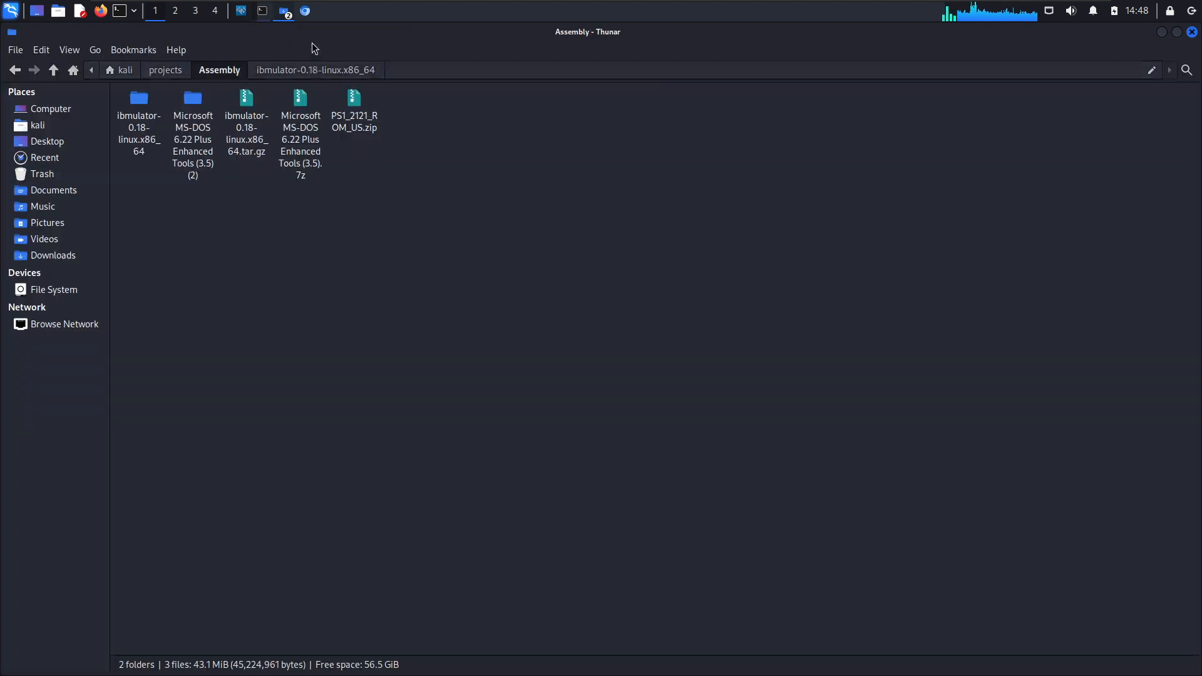
pyautogui.click(183, 116)
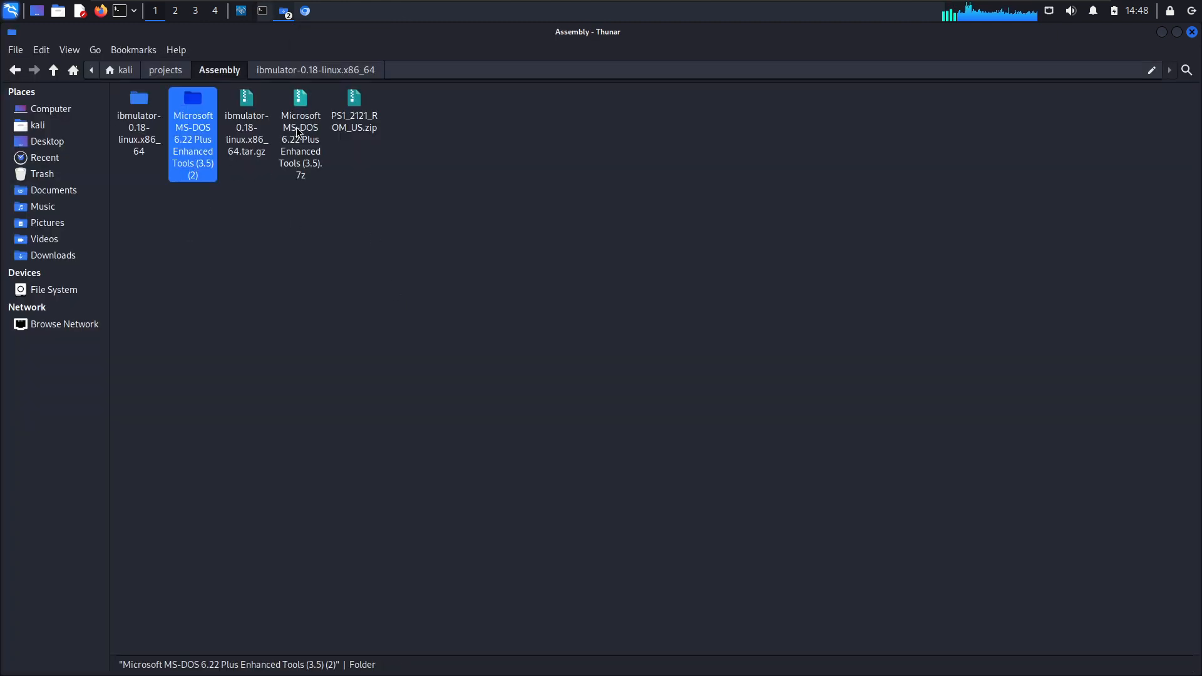
pyautogui.keyDown('ctrl'); pyautogui.click(299, 177); pyautogui.keyUp('ctrl')
pyautogui.press('Delete')
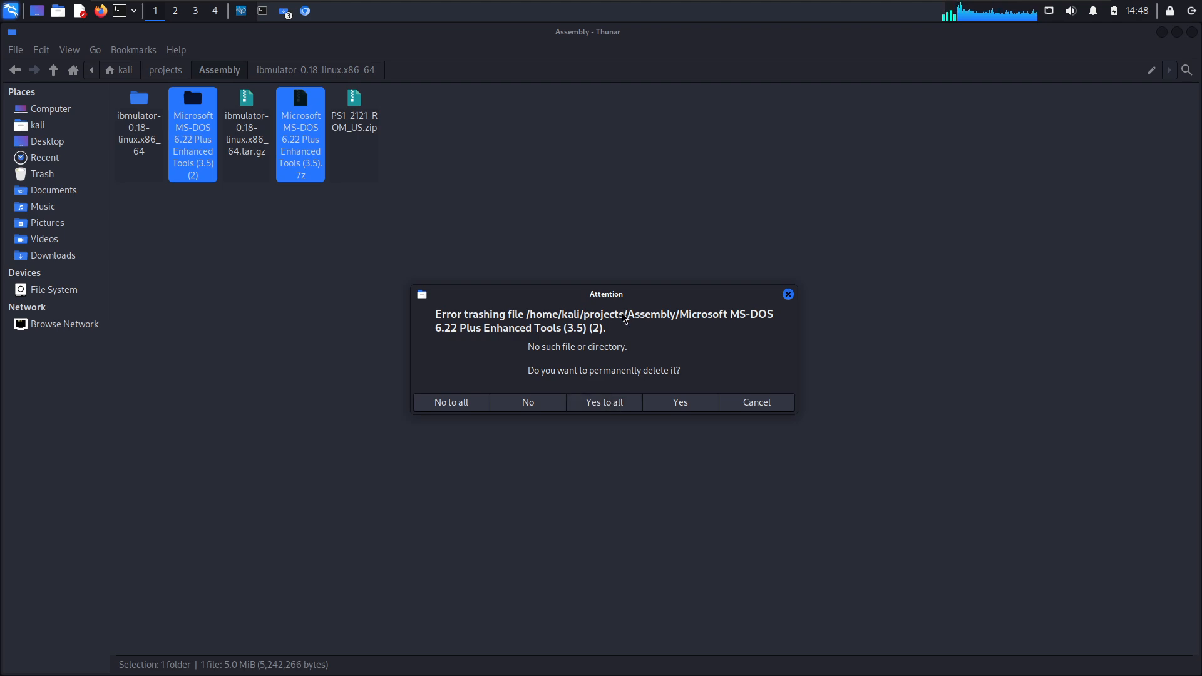
pyautogui.click(605, 404)
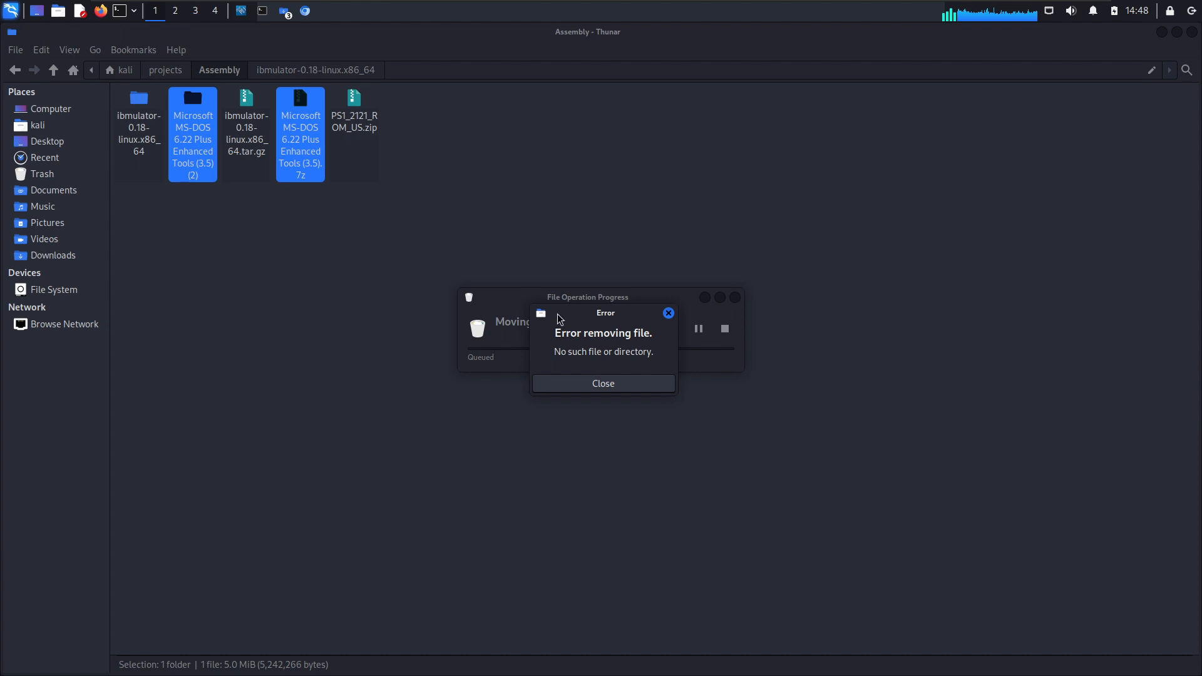
pyautogui.click(612, 384)
pyautogui.click(504, 283)
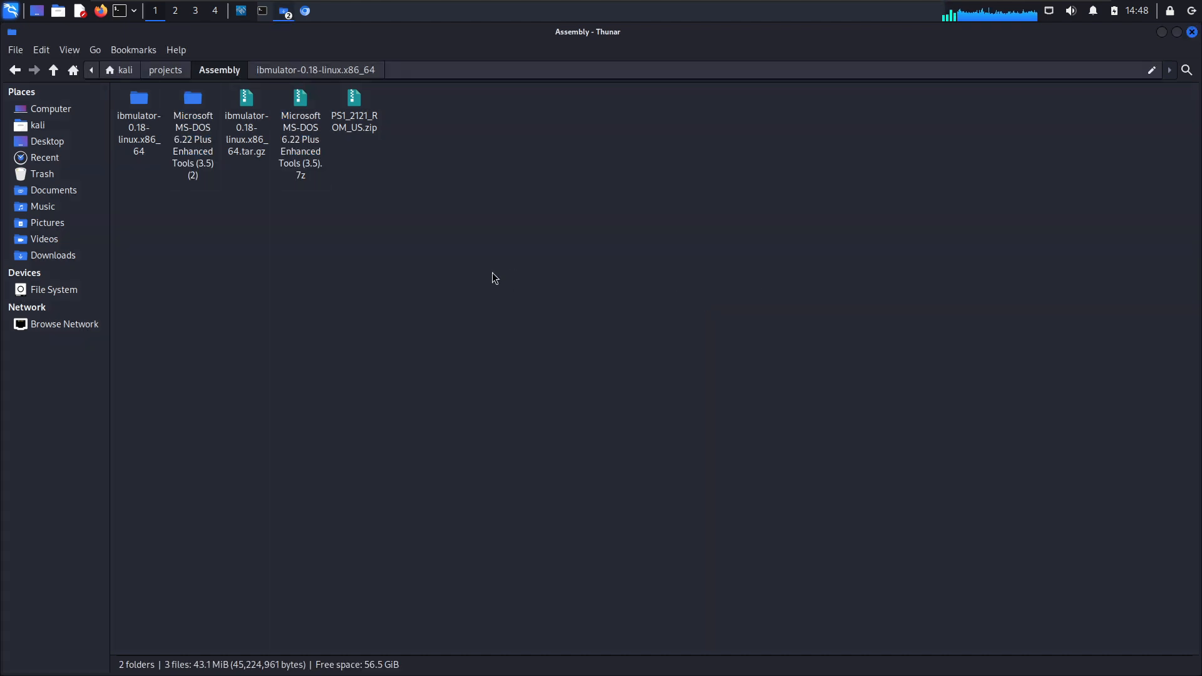
# - Switch to IBMulator, browse the drive A image chooser up to the Assembly folder to check its contents, and close it without choosing an image
pyautogui.click(242, 11)
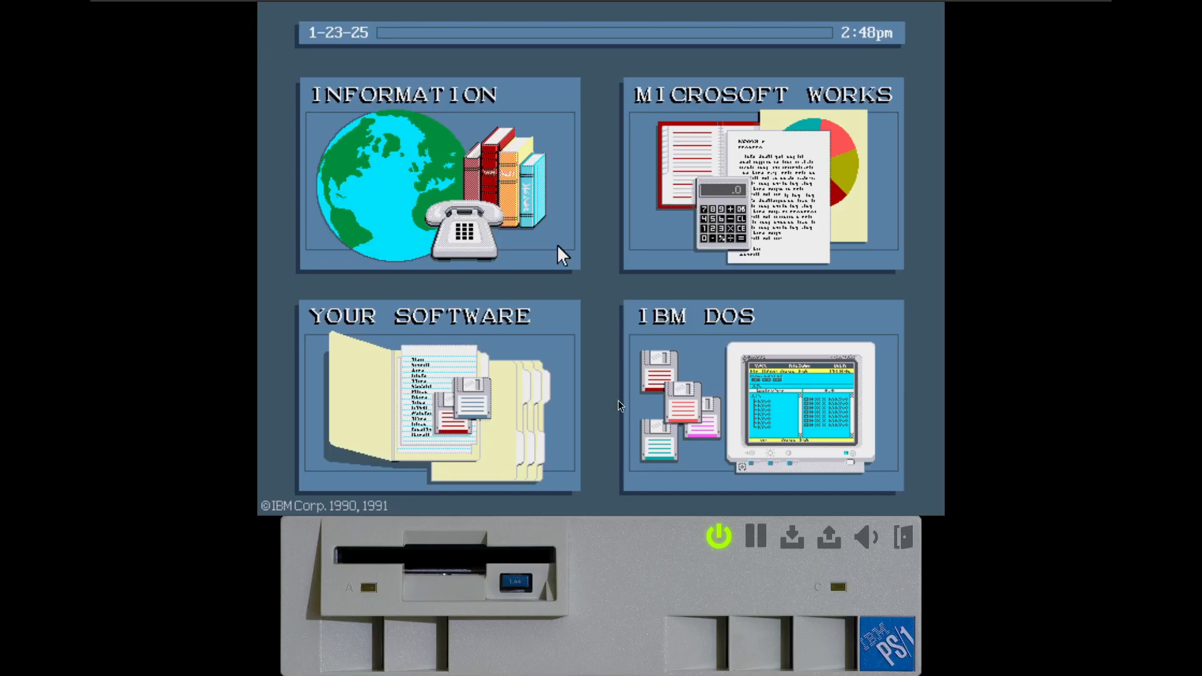
pyautogui.click(472, 555)
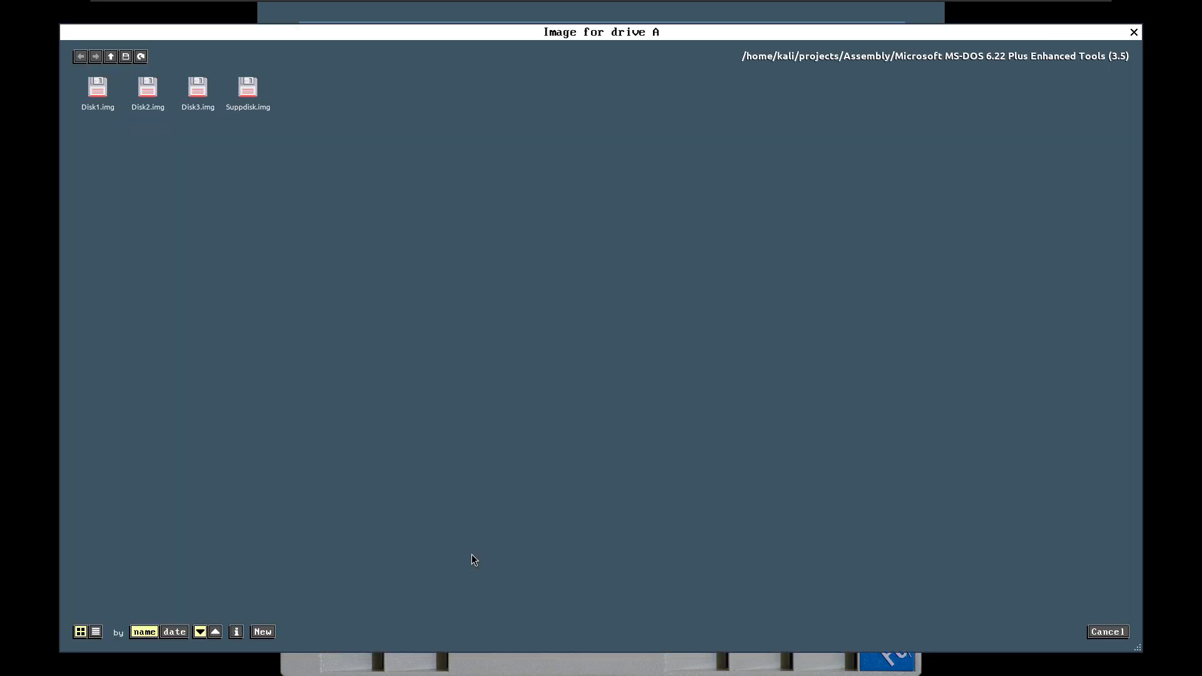
pyautogui.click(111, 56)
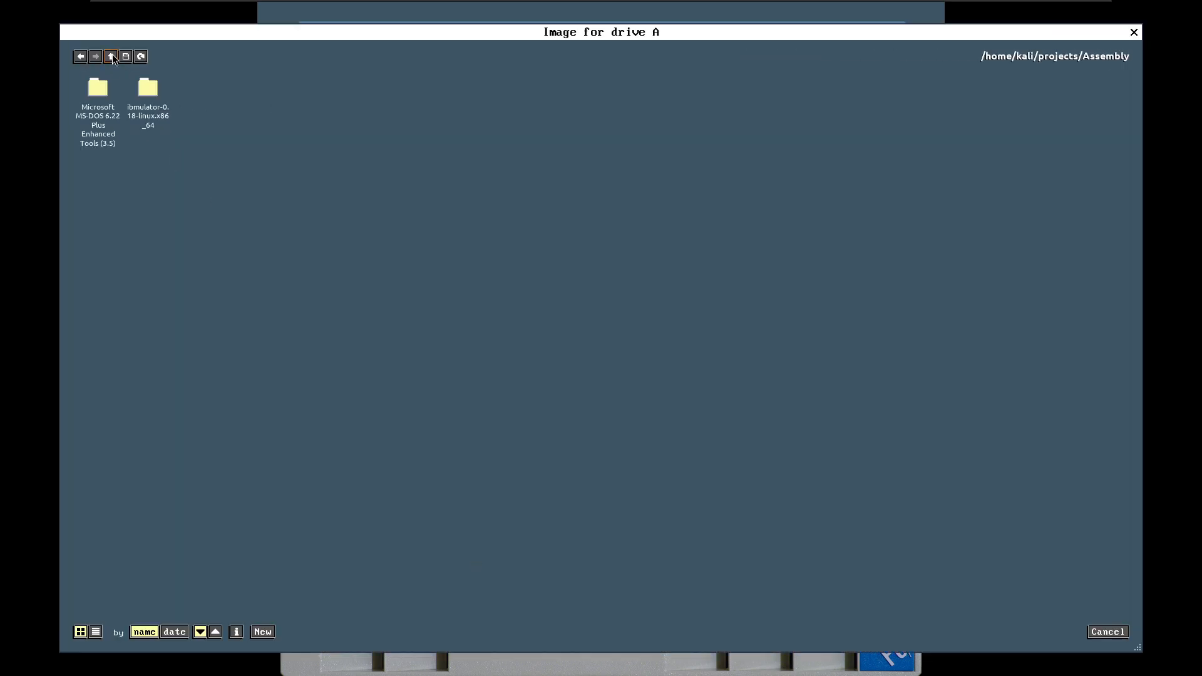
pyautogui.click(111, 57)
pyautogui.doubleClick(99, 96)
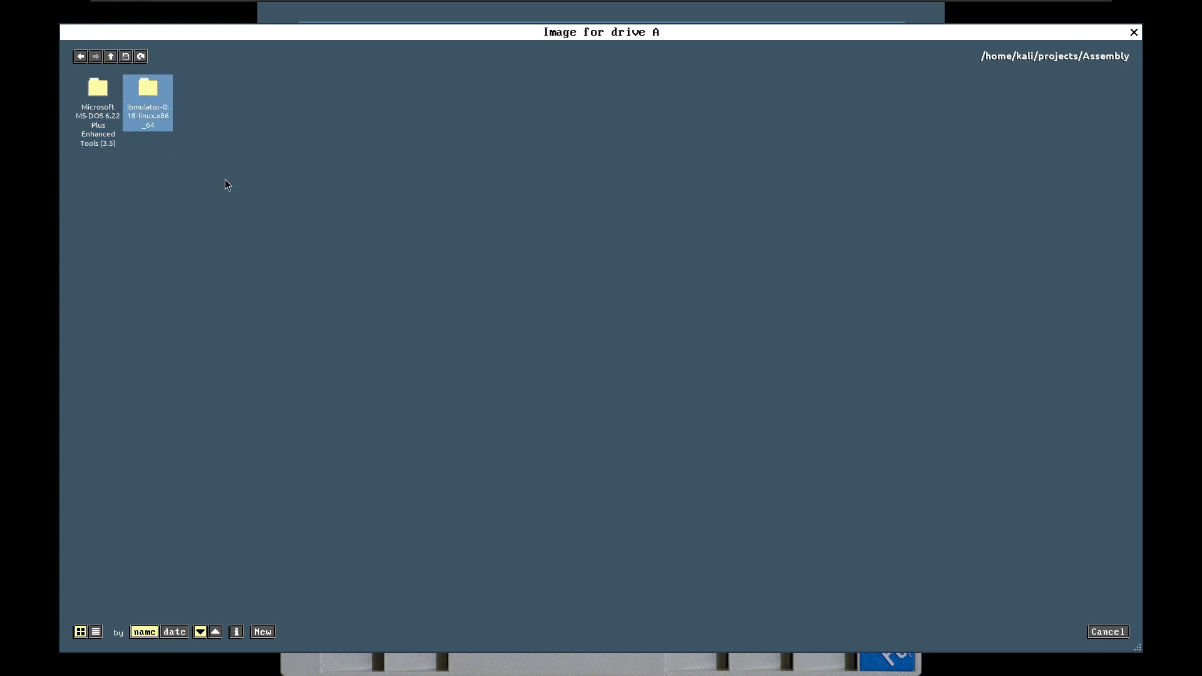
pyautogui.click(1134, 32)
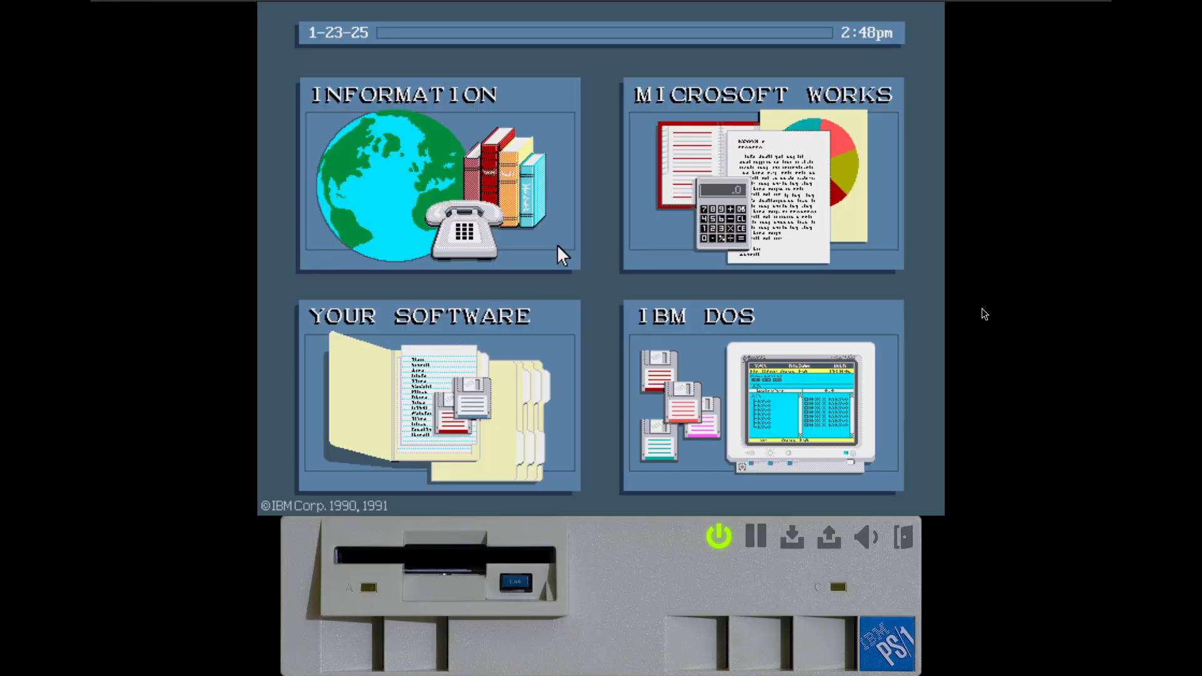
# - Return to Thunar and try again to delete the MS-DOS 6.22 folder and its .7z archive from Assembly
pyautogui.hotkey('alt', 'Tab')
pyautogui.moveTo(206, 240); pyautogui.dragTo(194, 130)
pyautogui.keyDown('ctrl'); pyautogui.click(293, 143); pyautogui.keyUp('ctrl')
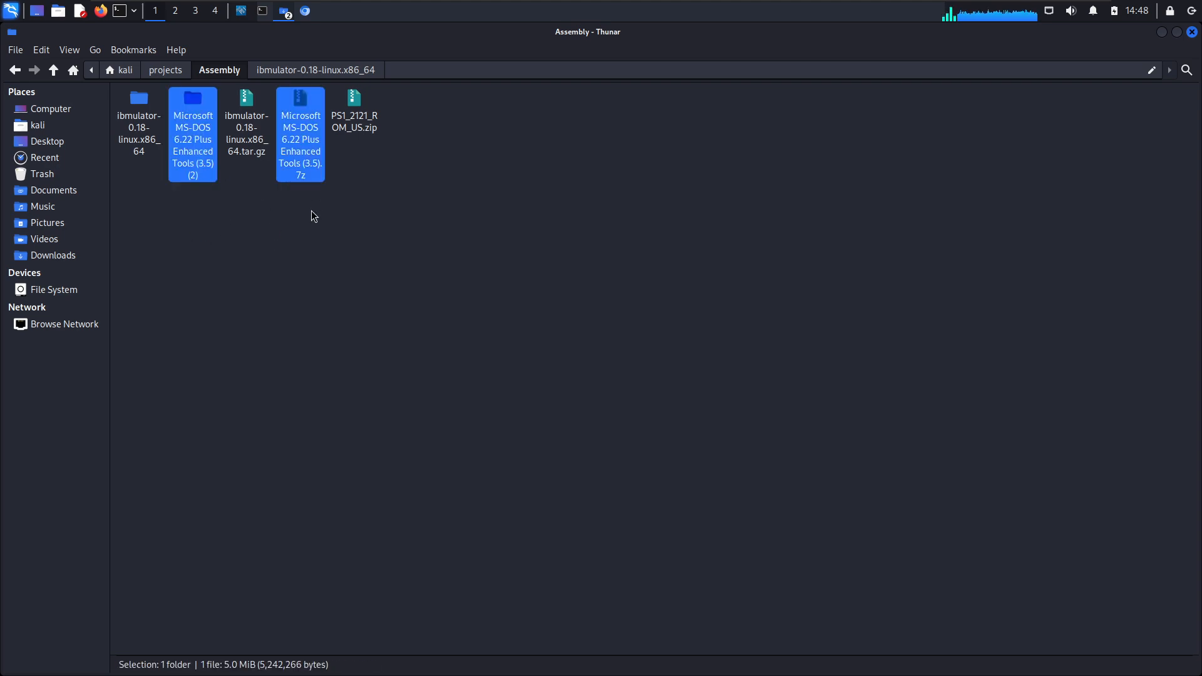
pyautogui.press('Delete')
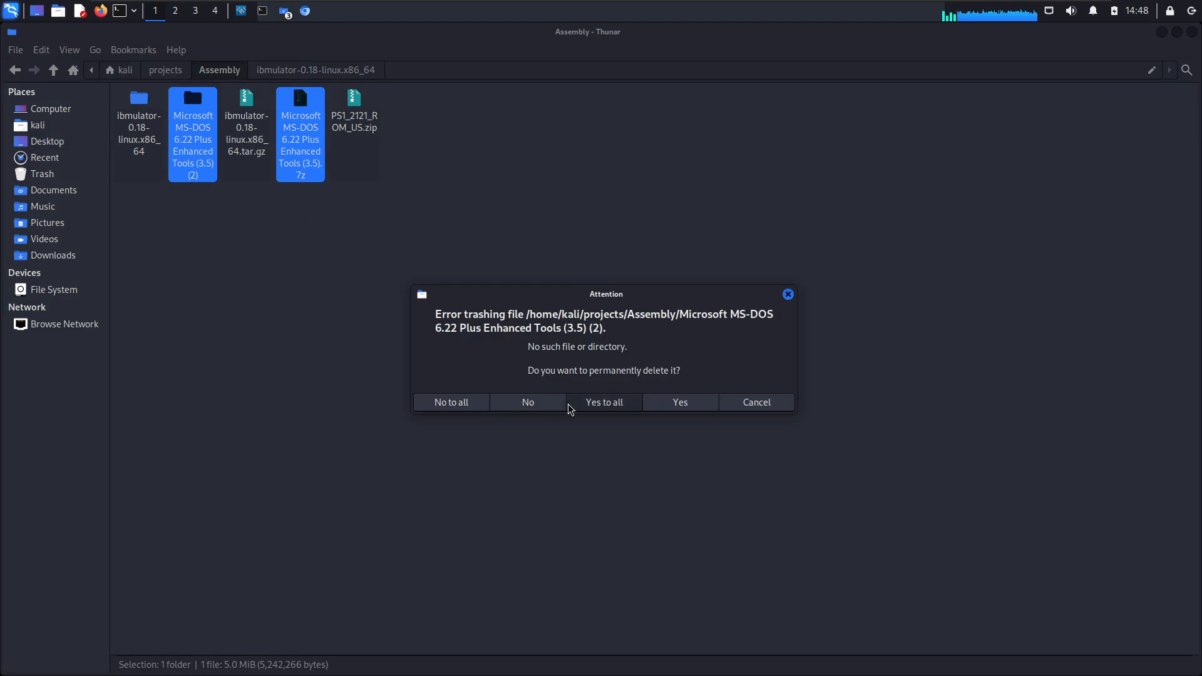
# - Agree to permanently delete all the files that could not be trashed, and reopen the Assembly folder from projects
pyautogui.click(592, 403)
pyautogui.click(598, 384)
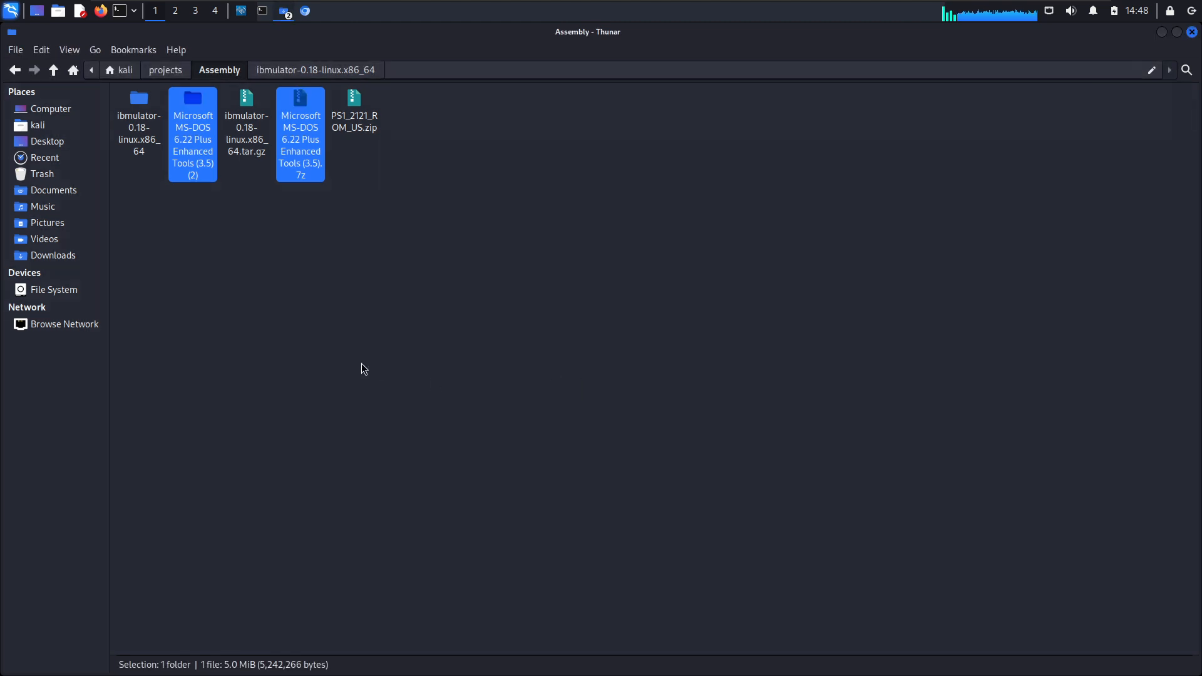
pyautogui.click(362, 364)
pyautogui.click(181, 72)
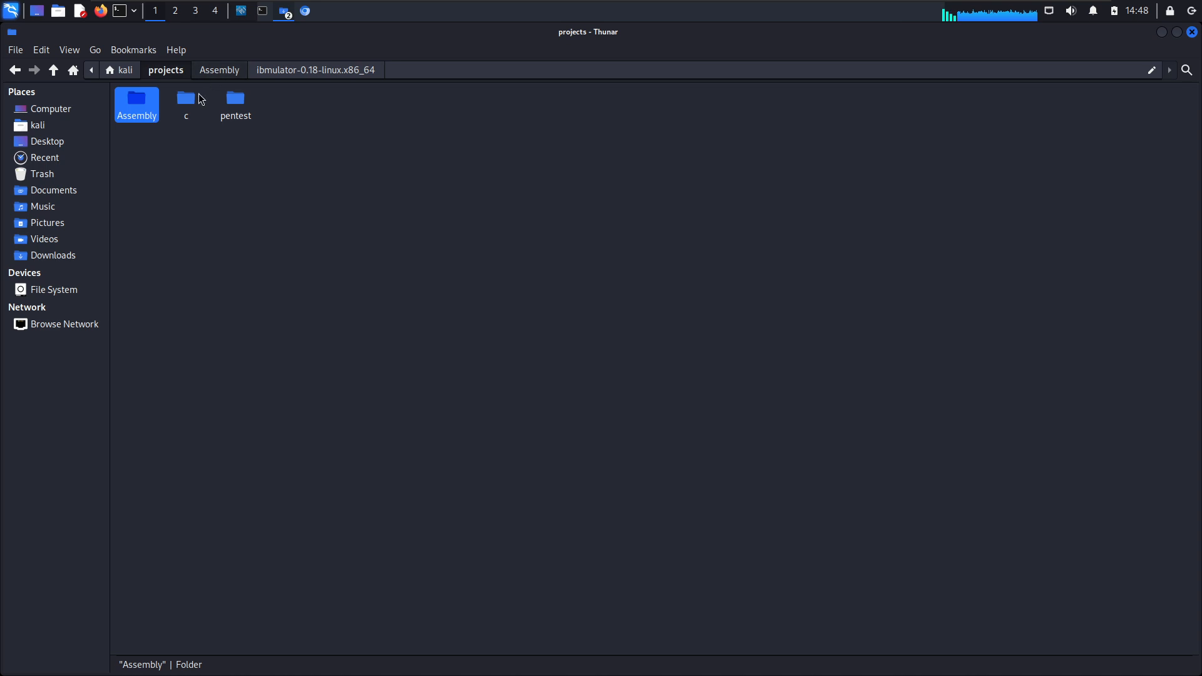
pyautogui.doubleClick(138, 103)
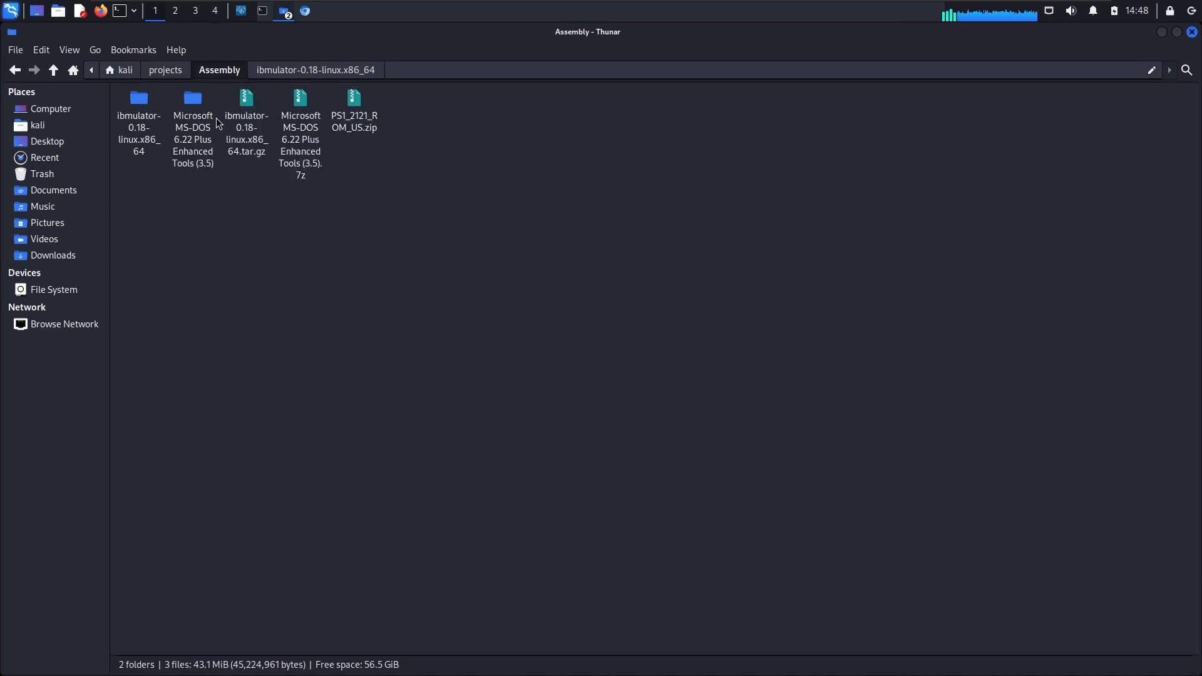
# - Delete the Microsoft MS-DOS 6.22 Plus Enhanced Tools (3.5) folder and its .7z archive from the Assembly folder
pyautogui.click(216, 122)
pyautogui.press('Delete')
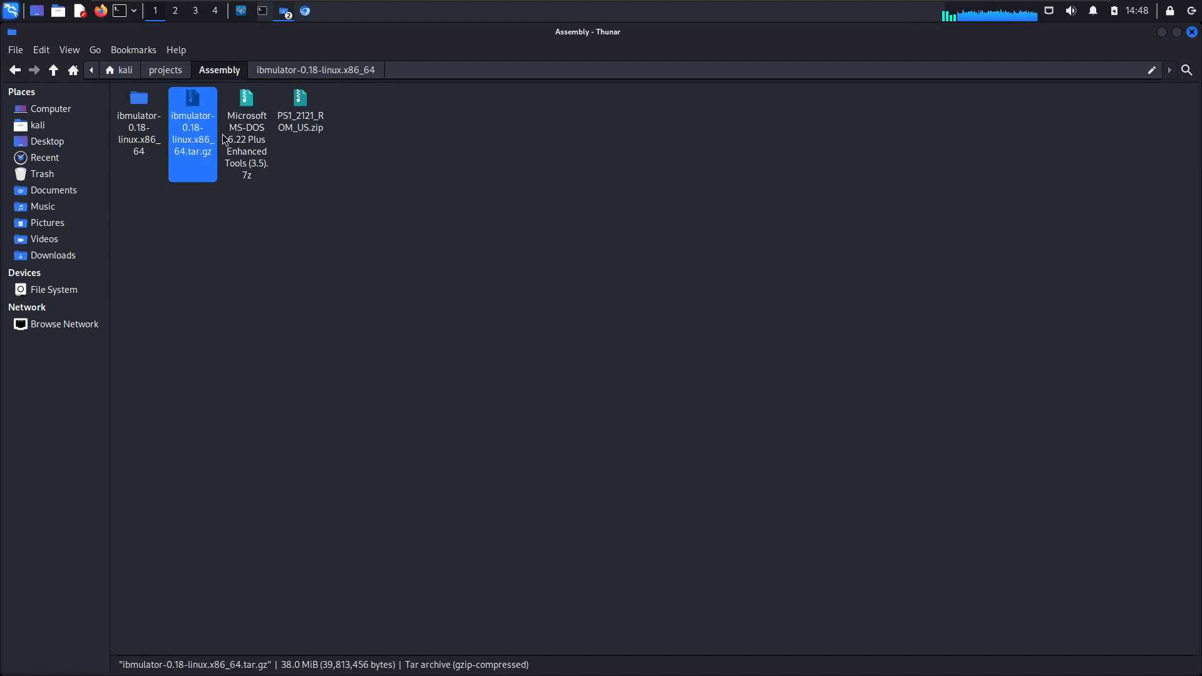
pyautogui.click(223, 138)
pyautogui.press('Delete')
pyautogui.click(310, 241)
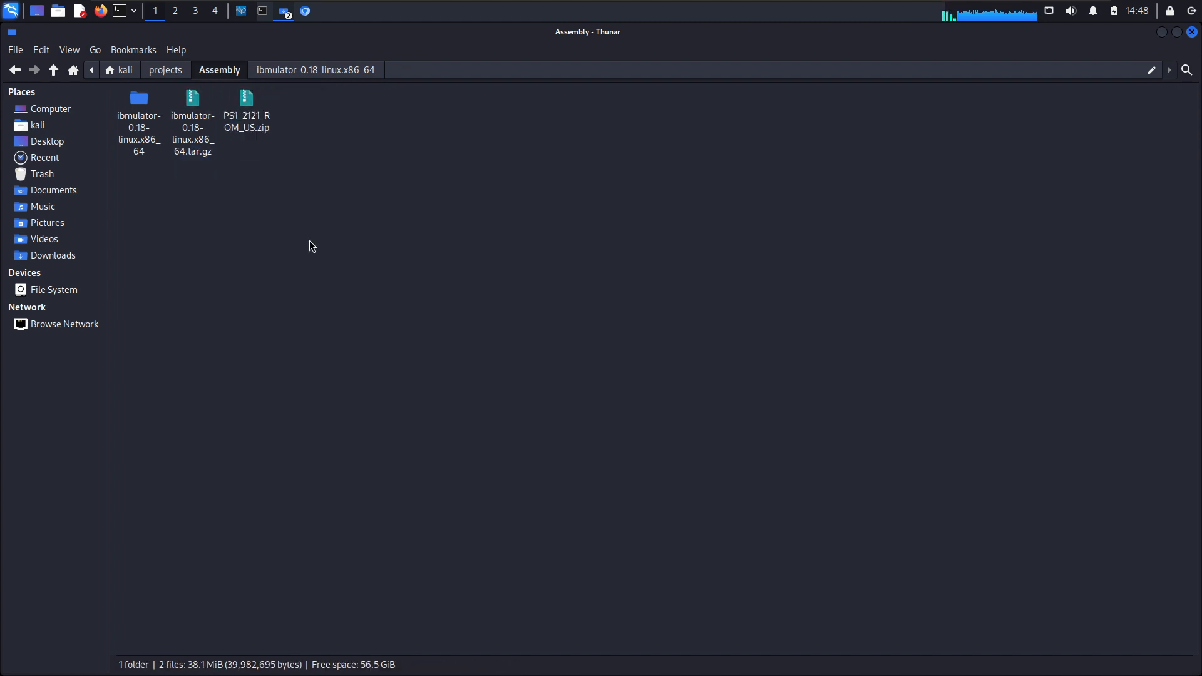
# - Switch to the terminal and move "IBM PC-DOS 2000 (3.5-1.44mb).7z" from Downloads to ../projects/Assembly
pyautogui.hotkey('alt', 'Tab')
pyautogui.click(700, 226)
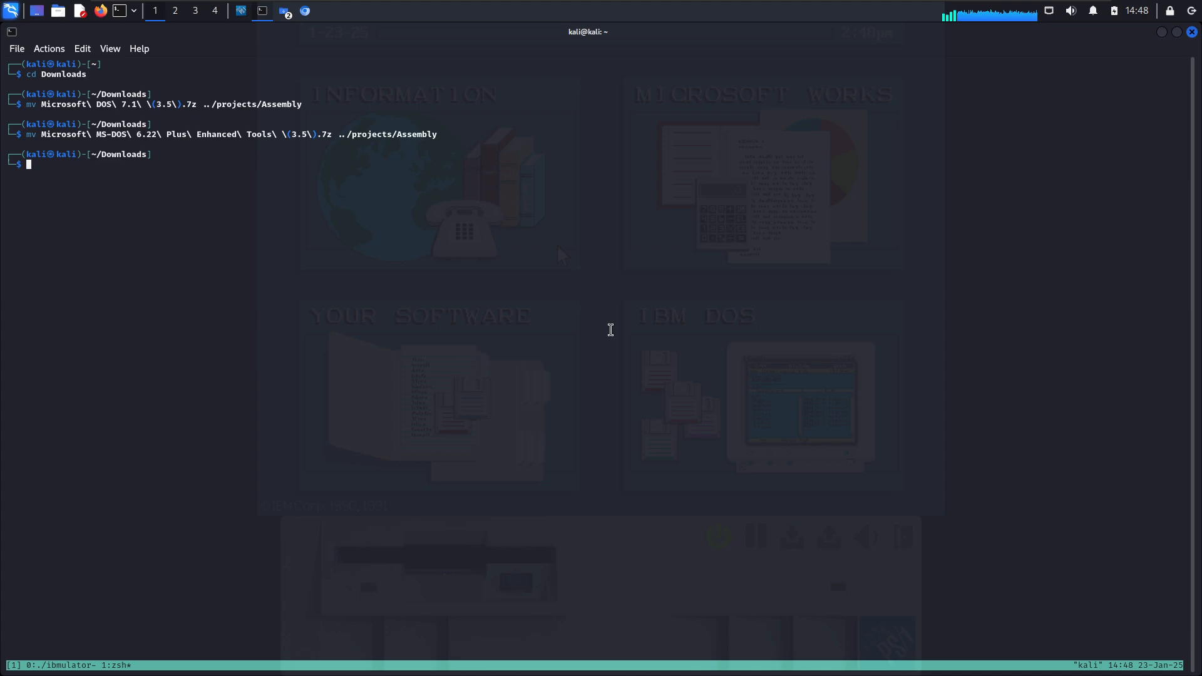
pyautogui.write('mv IB')
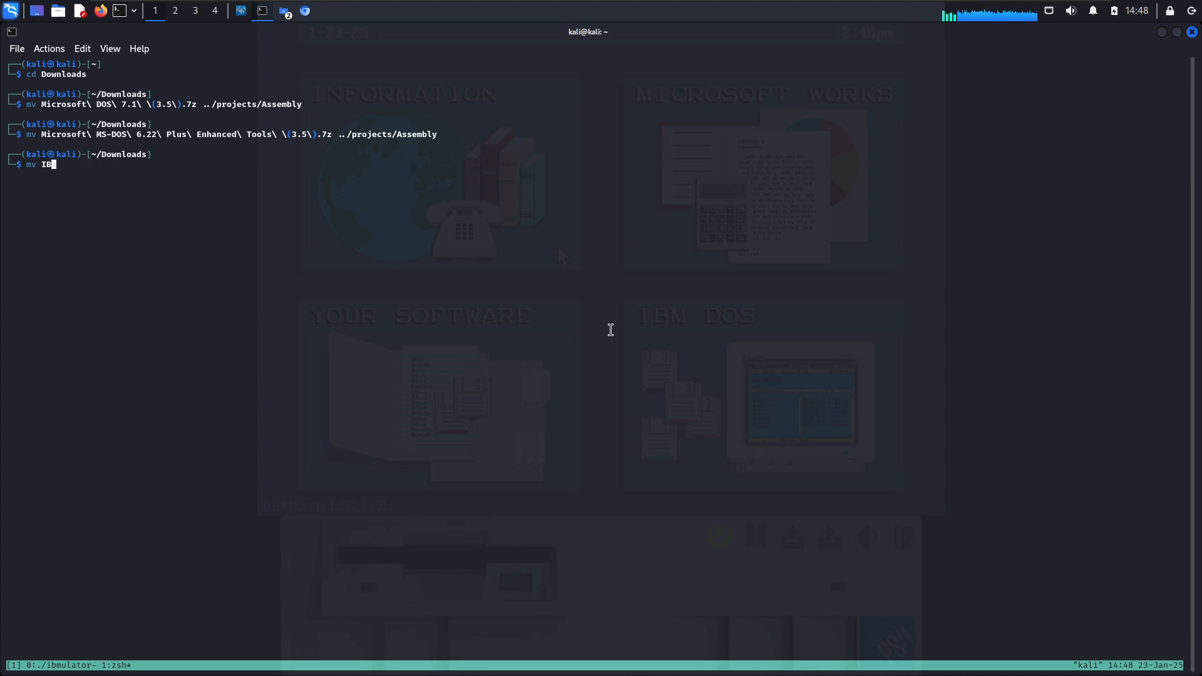
pyautogui.press('Tab')
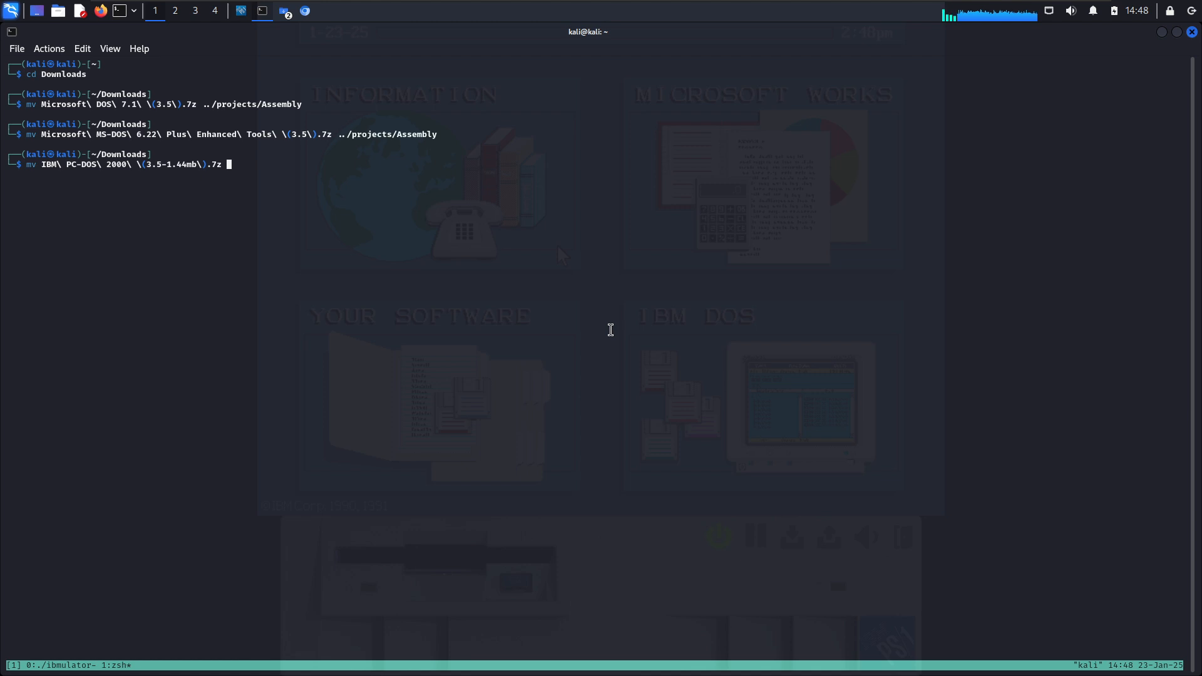
pyautogui.write('..\\pro')
pyautogui.press('Tab')
pyautogui.press('BackSpace')
pyautogui.press('BackSpace')
pyautogui.press('BackSpace')
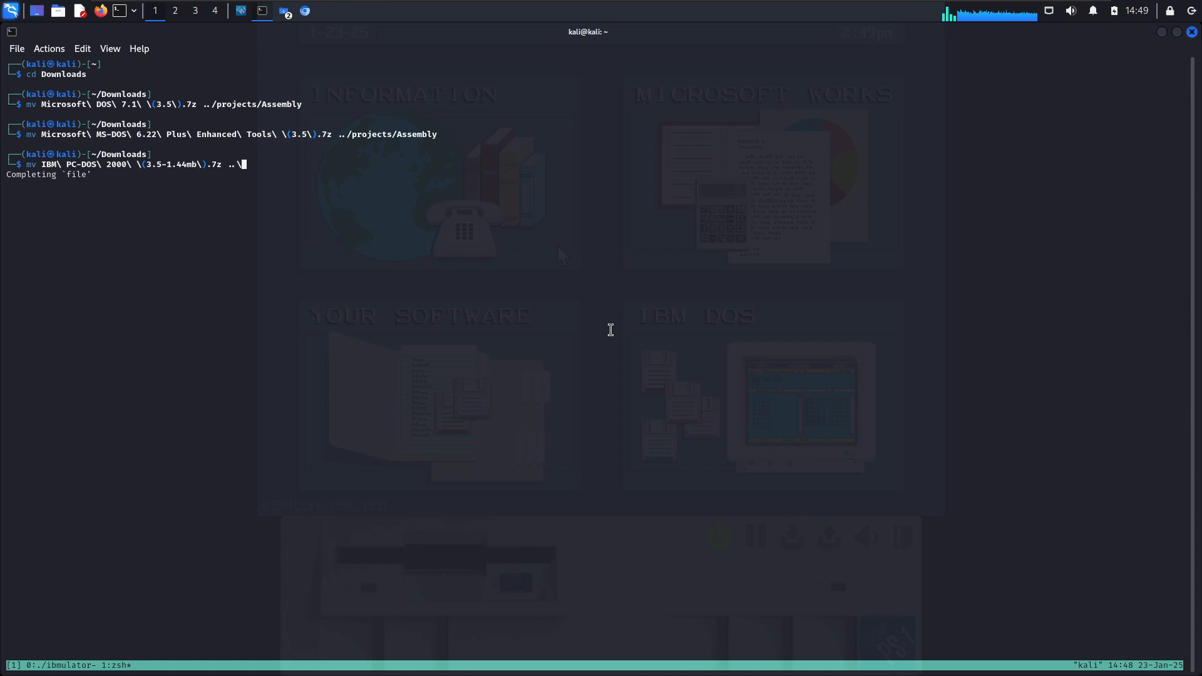
pyautogui.write('pro')
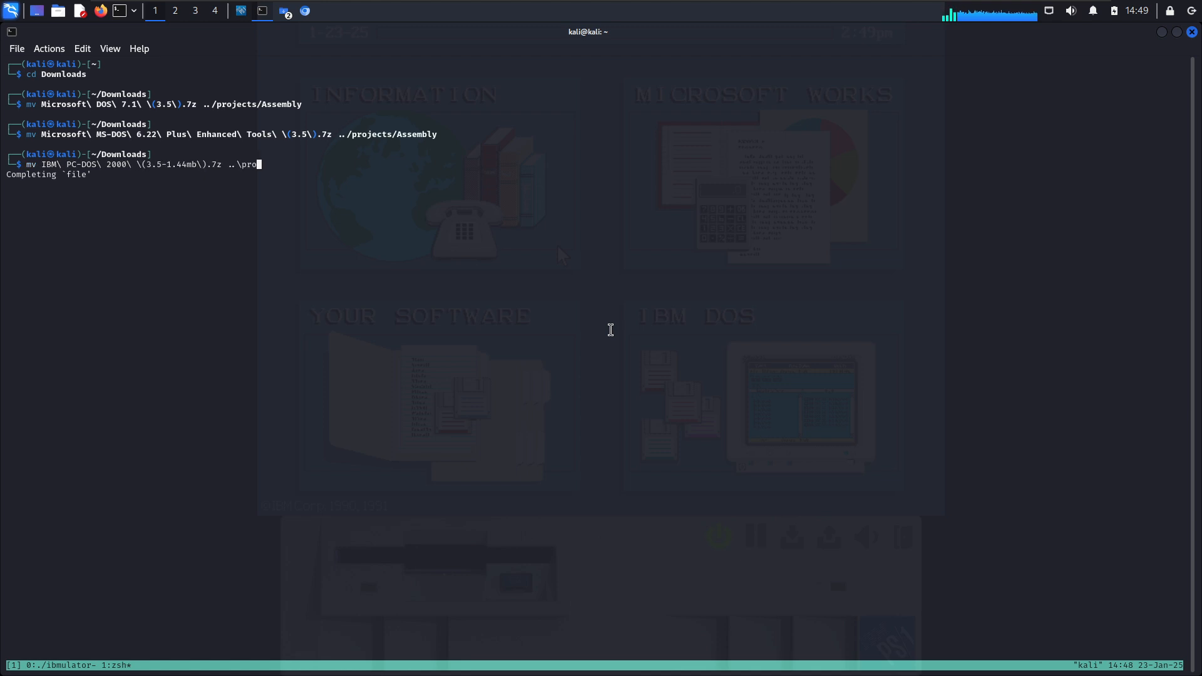
pyautogui.press('BackSpace')
pyautogui.press('BackSpace')
pyautogui.press('BackSpace')
pyautogui.press('BackSpace')
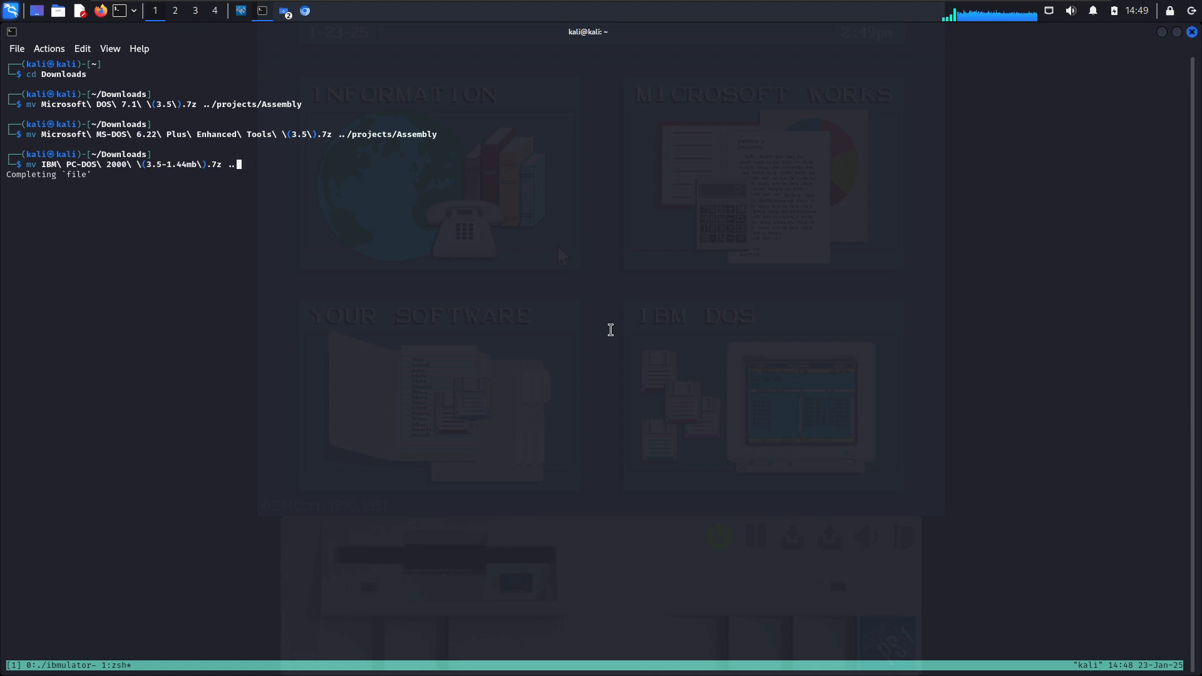
pyautogui.write('/pro')
pyautogui.press('Tab')
pyautogui.write('As')
pyautogui.press('Tab')
pyautogui.press('Return')
# - List the contents of the Downloads directory with ls and clear the terminal
pyautogui.write('ls')
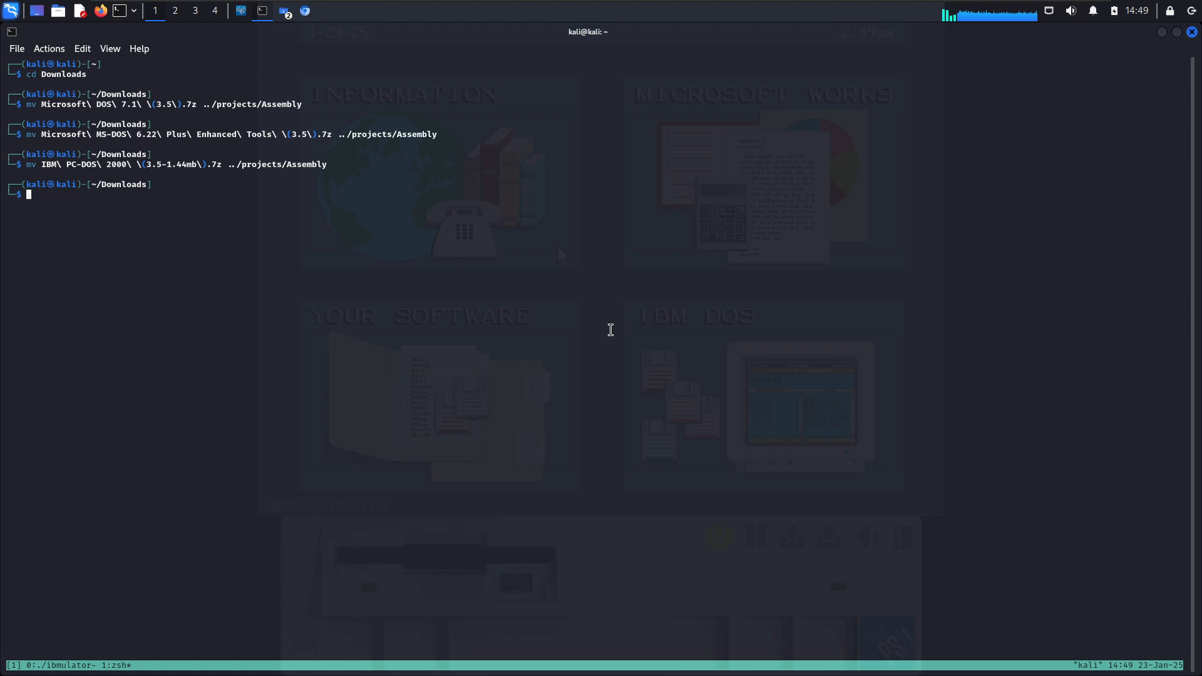
pyautogui.press('Return')
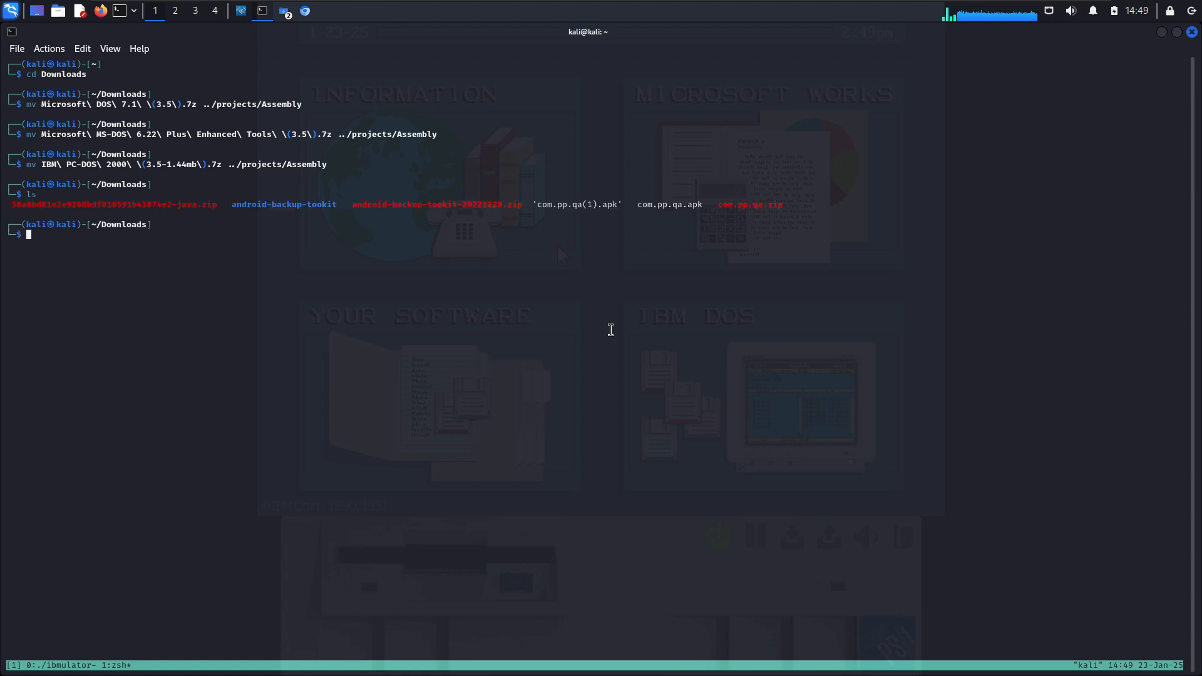
pyautogui.hotkey('ctrl', 'l')
# - Switch to the Thunar window and extract "IBM PC-DOS 2000 (3.5-1.44mb).7z" in the Assembly folder
pyautogui.hotkey('alt', 'Tab')
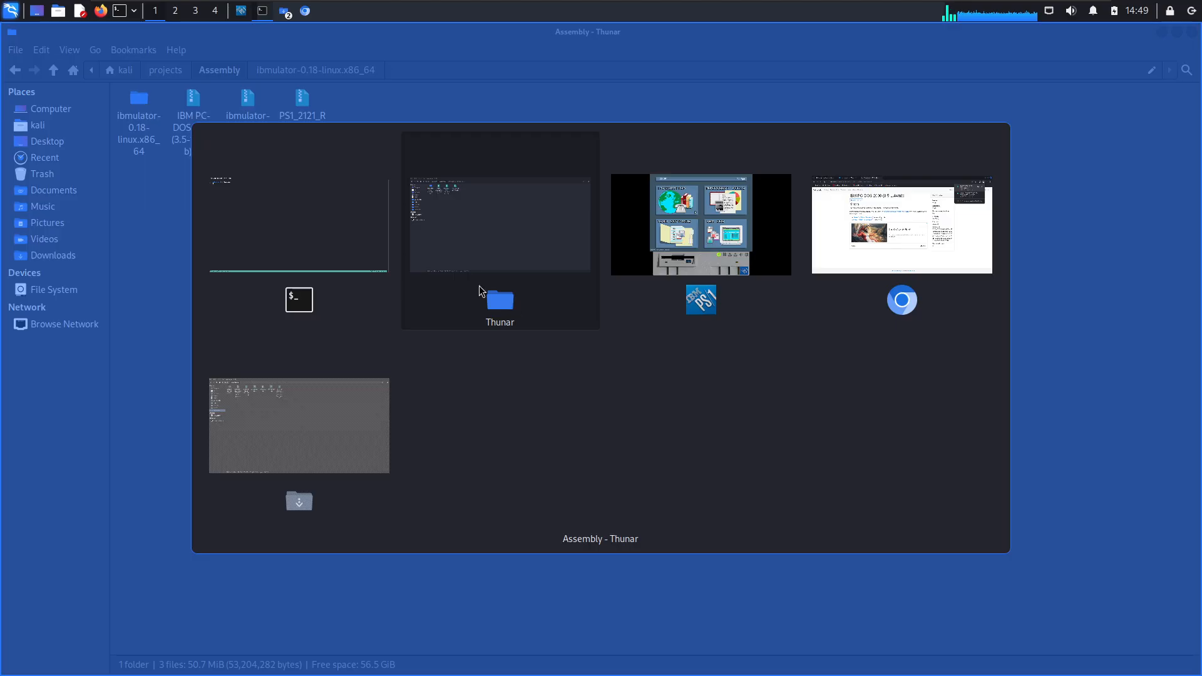
pyautogui.hotkey('alt', 'Tab')
pyautogui.click(506, 230)
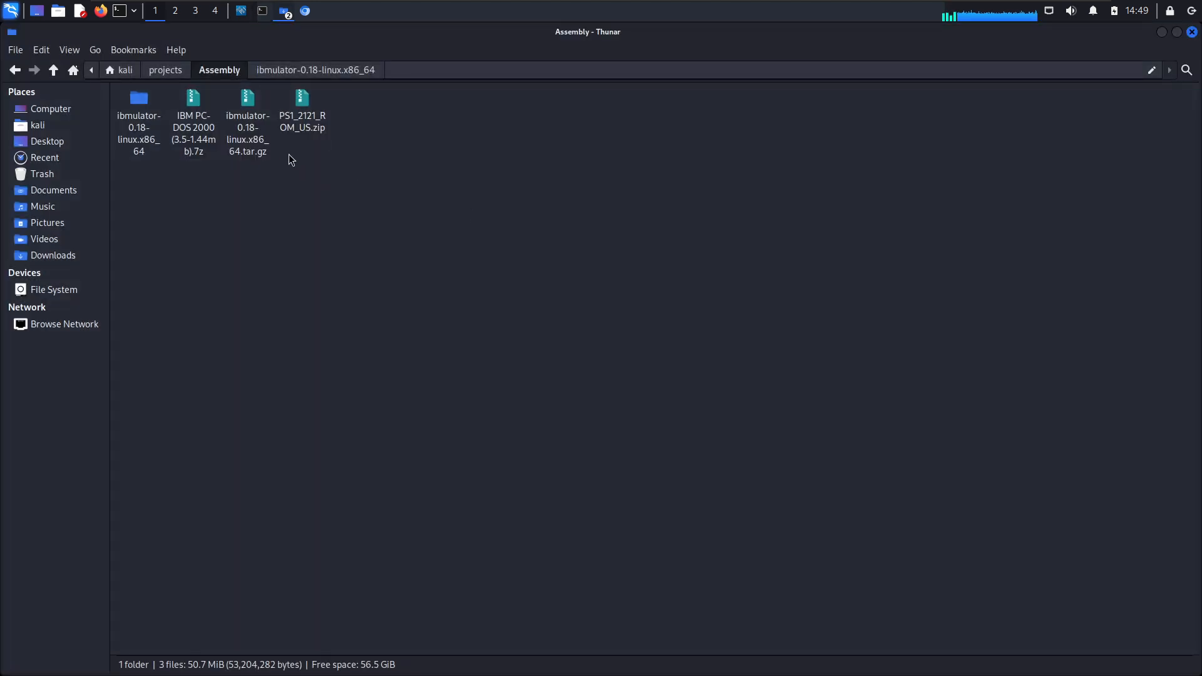
pyautogui.click(246, 136)
pyautogui.click(196, 152)
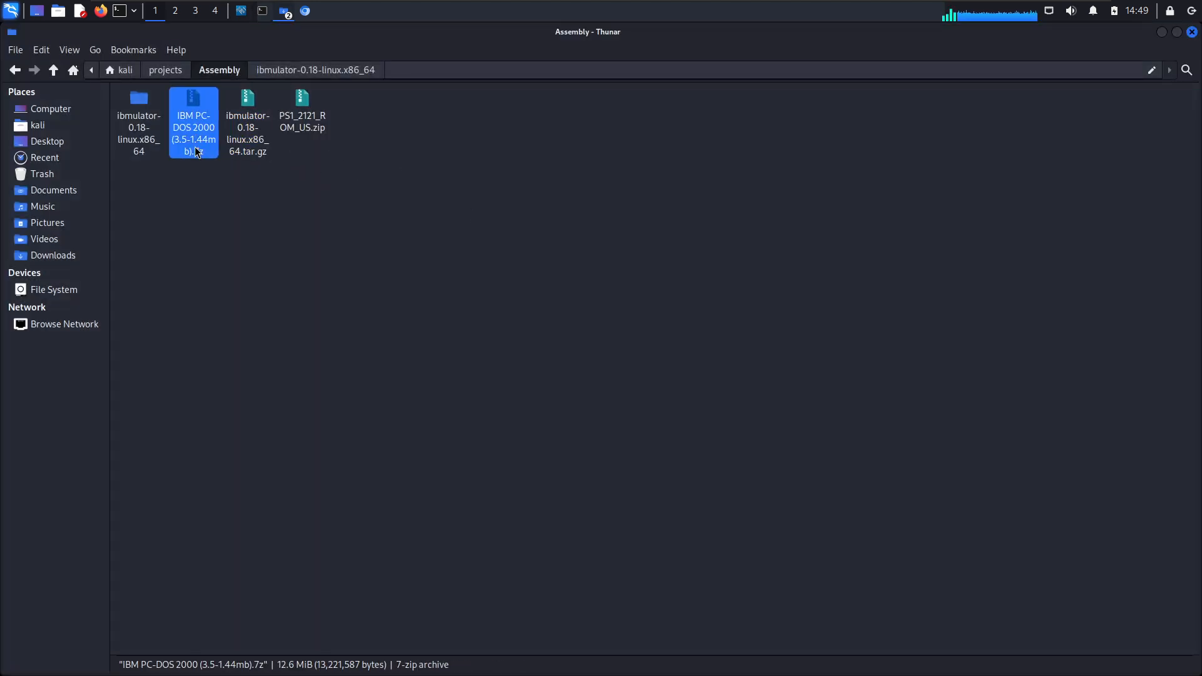
pyautogui.rightClick(196, 152)
pyautogui.click(330, 305)
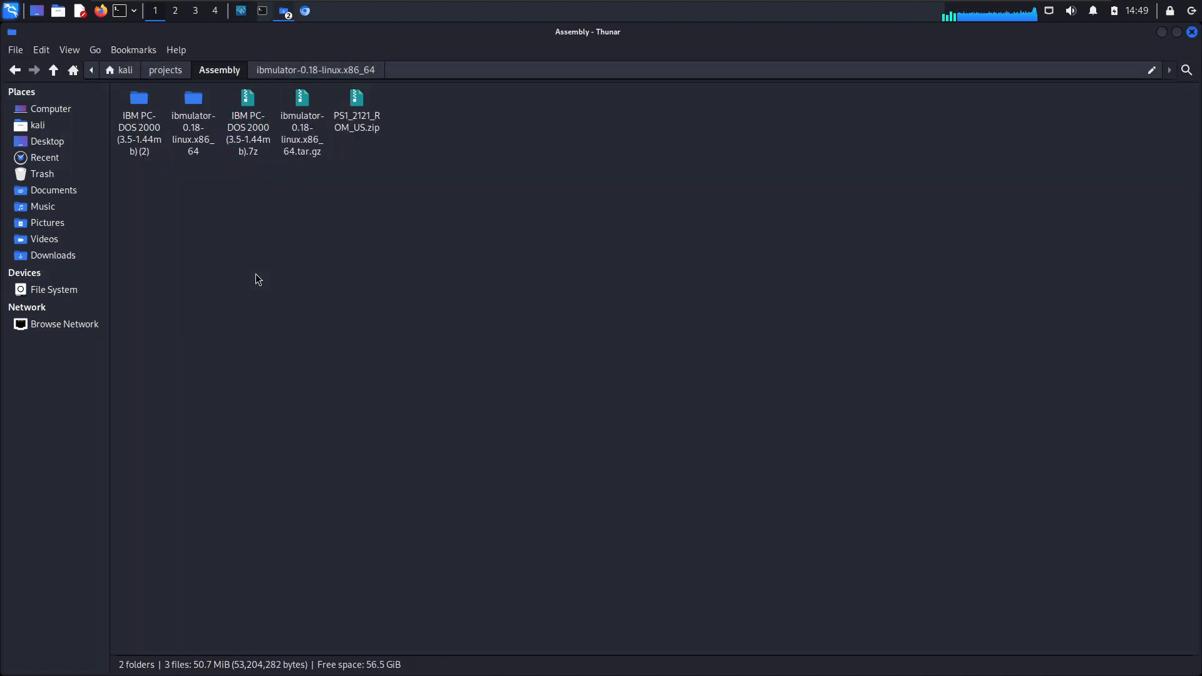
# - Switch to IBMulator and insert disk01.img from the IBM PC-DOS 2000 (3.5-1.44mb) folder into drive A
pyautogui.hotkey('alt', 'Tab')
pyautogui.hotkey('alt', 'Tab')
pyautogui.hotkey('alt', 'Tab')
pyautogui.hotkey('alt', 'Tab')
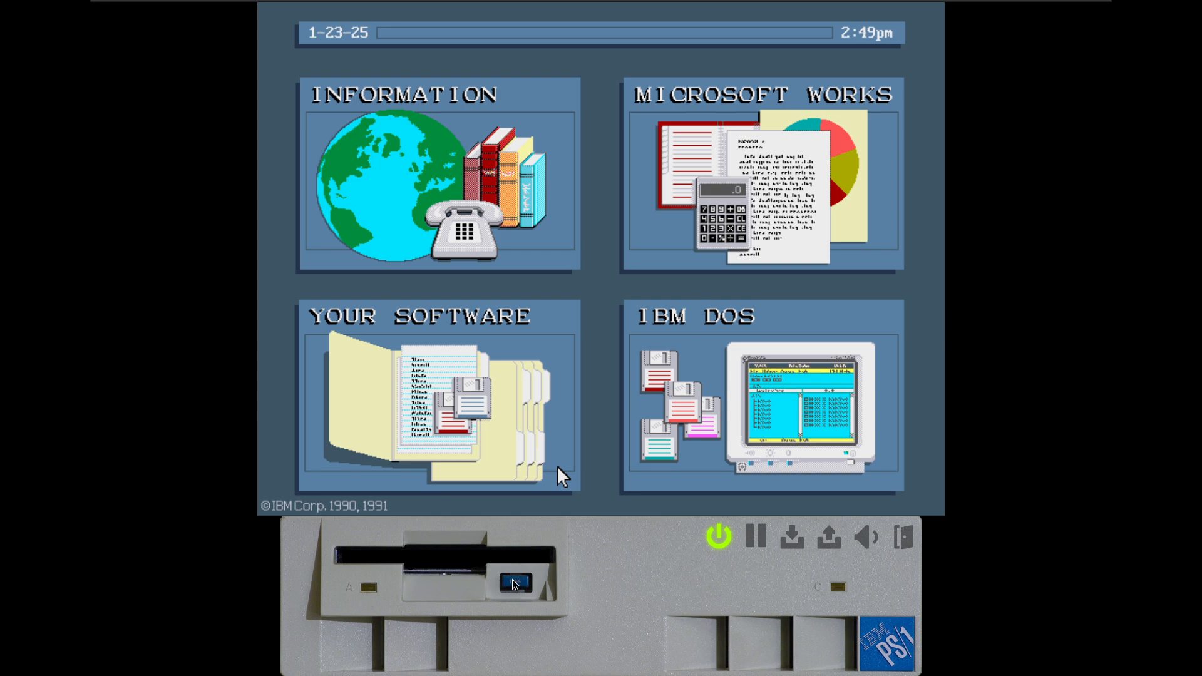
pyautogui.click(470, 564)
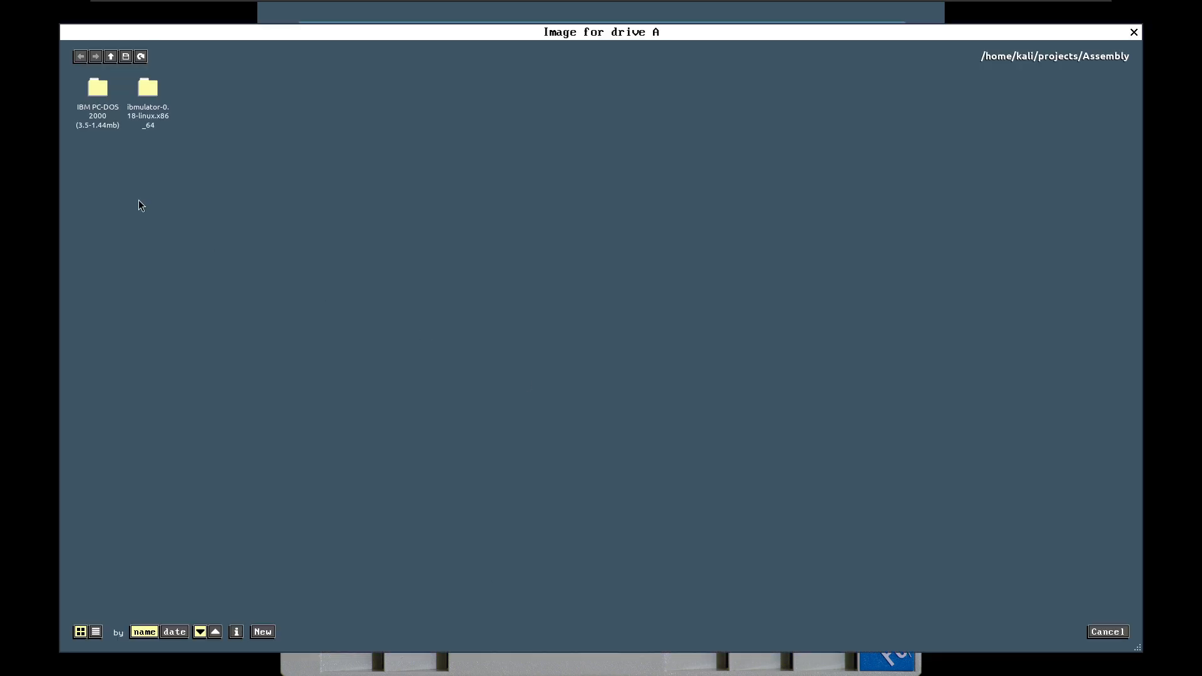
pyautogui.doubleClick(92, 95)
pyautogui.doubleClick(95, 95)
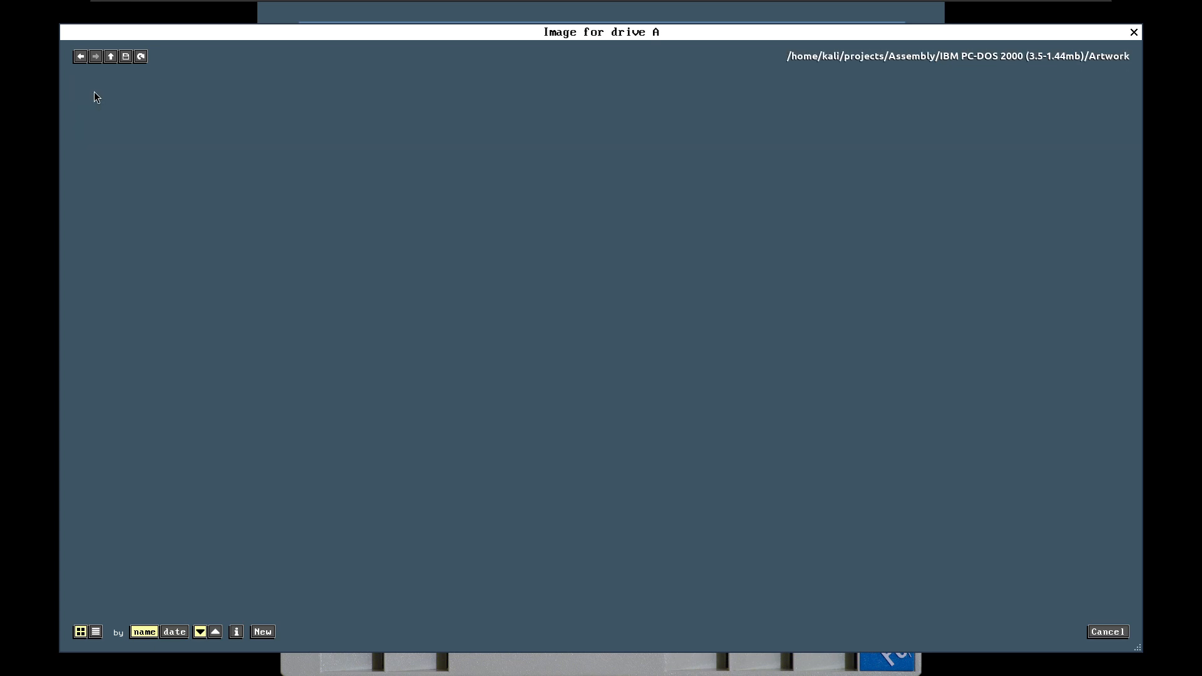
pyautogui.click(114, 57)
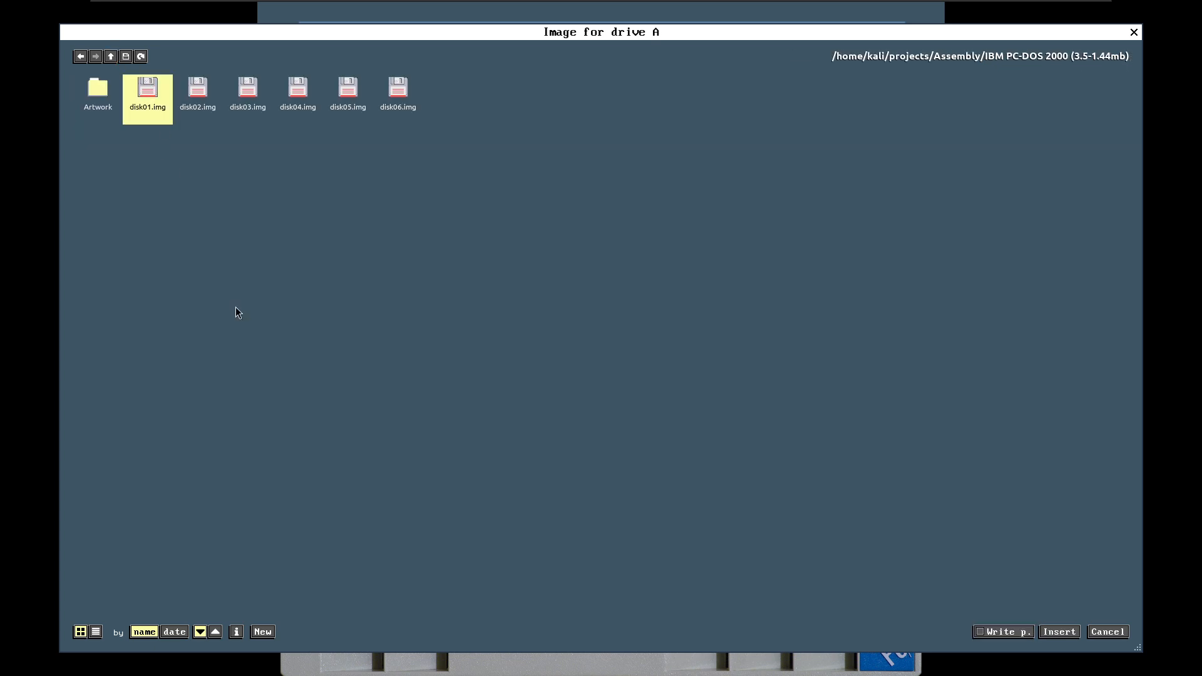
pyautogui.click(1060, 634)
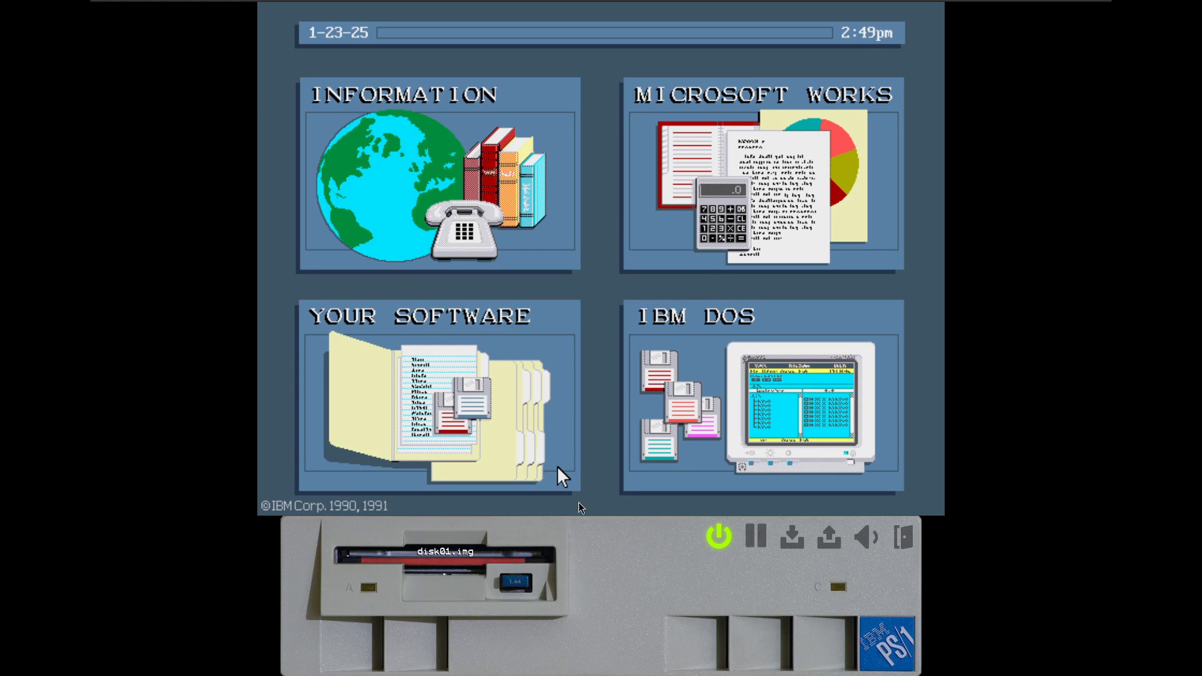
# - Show the programs on drive A under Your Software and start SETUP without extra options
pyautogui.click(479, 428)
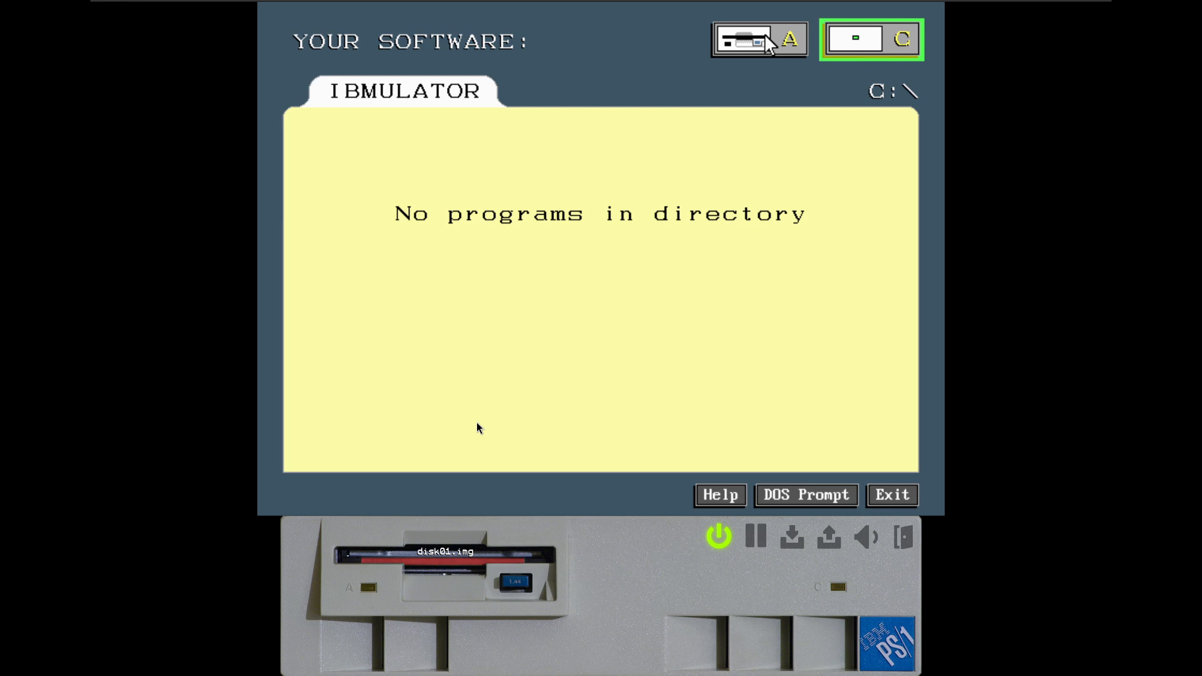
pyautogui.click(768, 44)
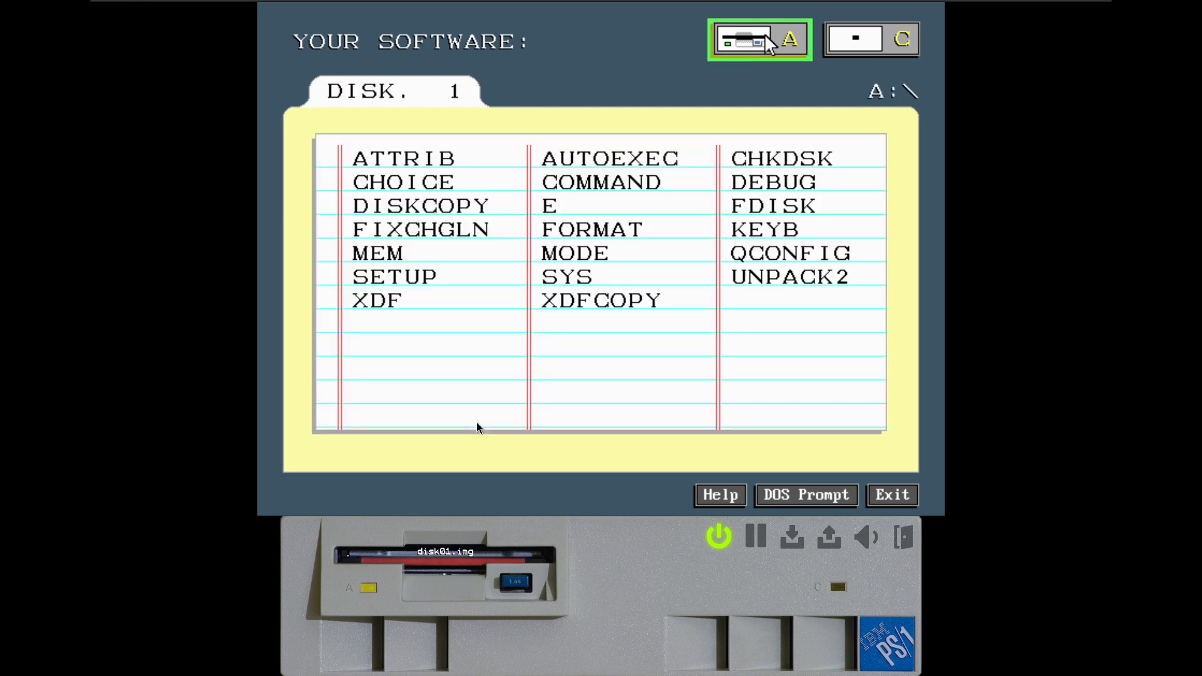
pyautogui.press('Down')
pyautogui.press('Down')
pyautogui.press('Down')
pyautogui.press('Down')
pyautogui.press('Down')
pyautogui.press('Return')
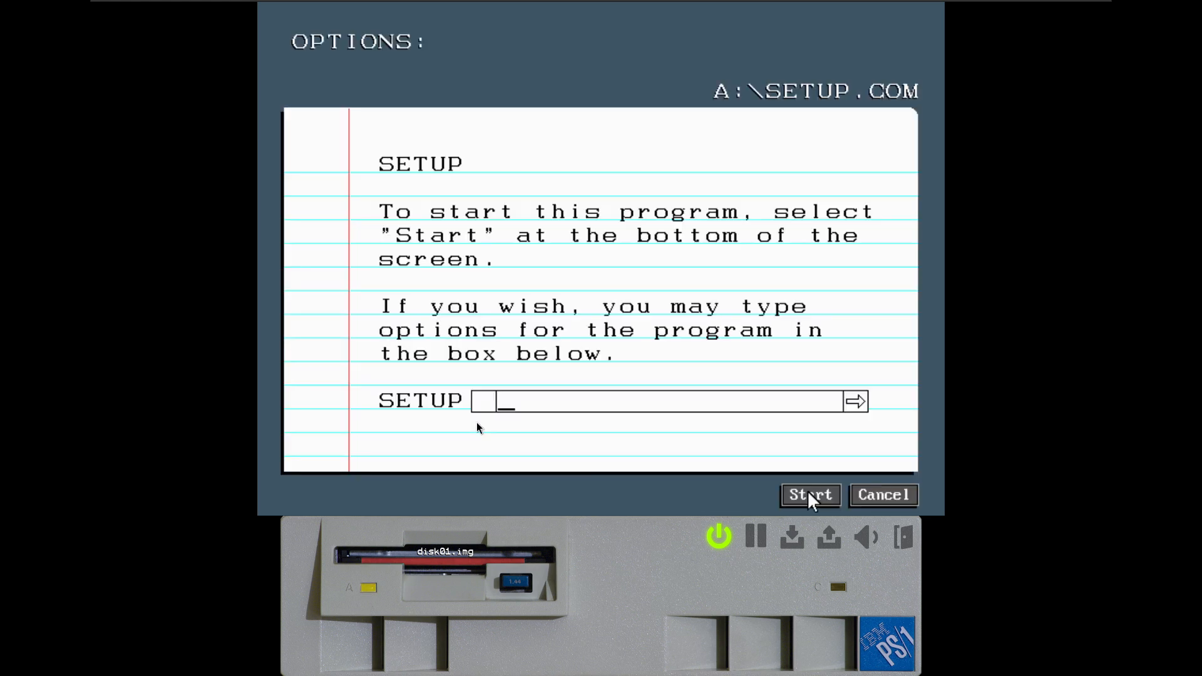
pyautogui.press('Return')
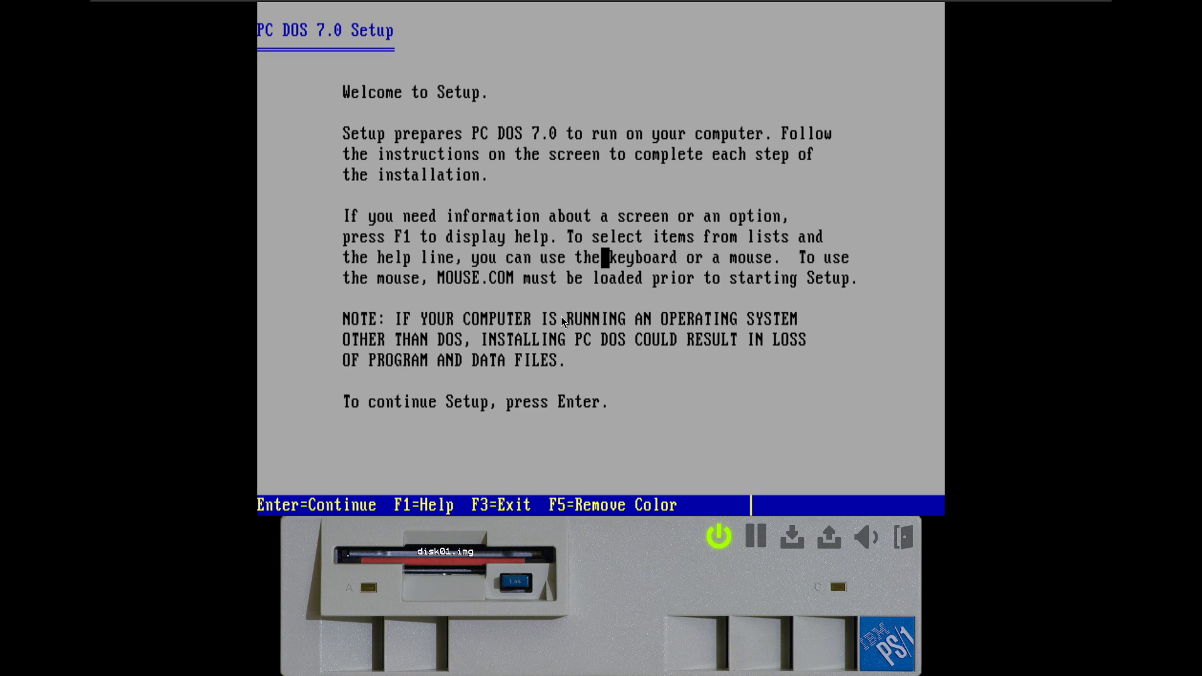
# - Start the PC DOS 7.0 installation to C:\DOS, accepting the default system settings, optional tools and upgrade options
pyautogui.press('Return')
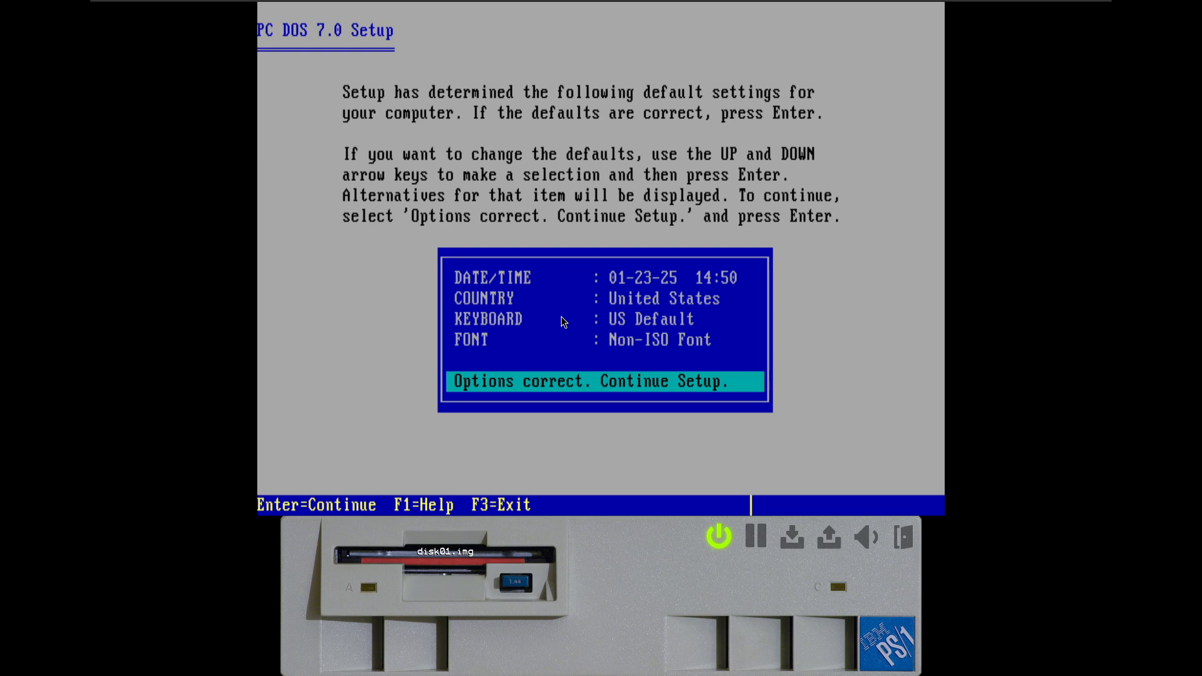
pyautogui.press('Return')
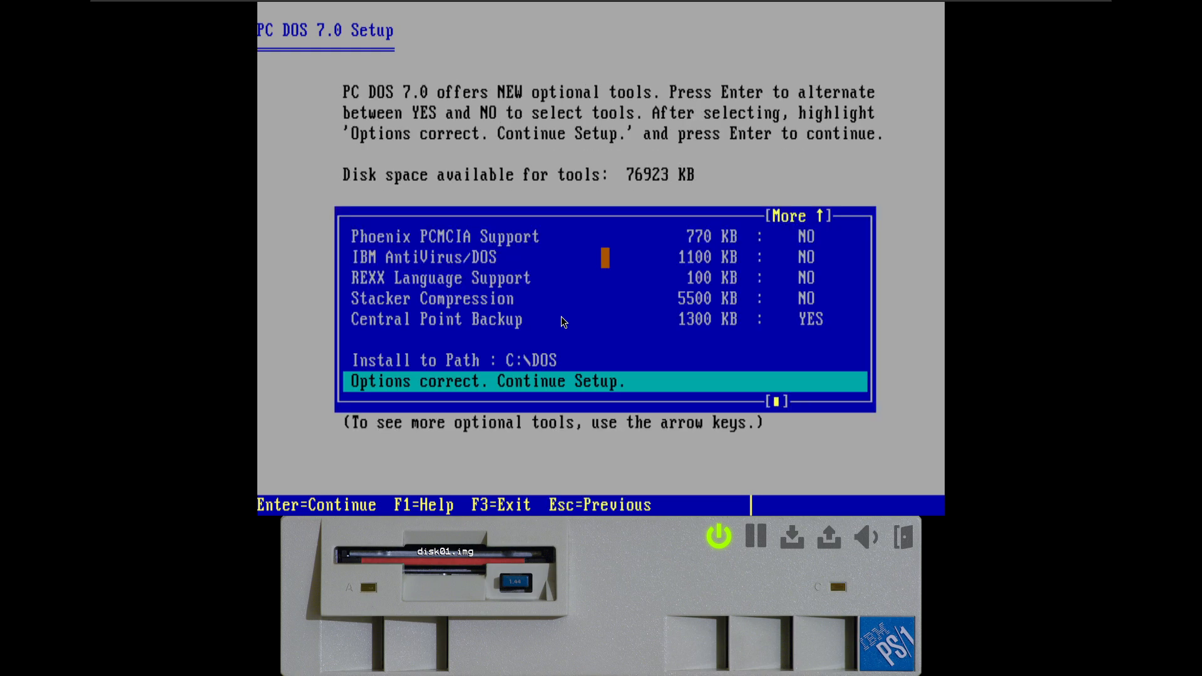
pyautogui.press('Return')
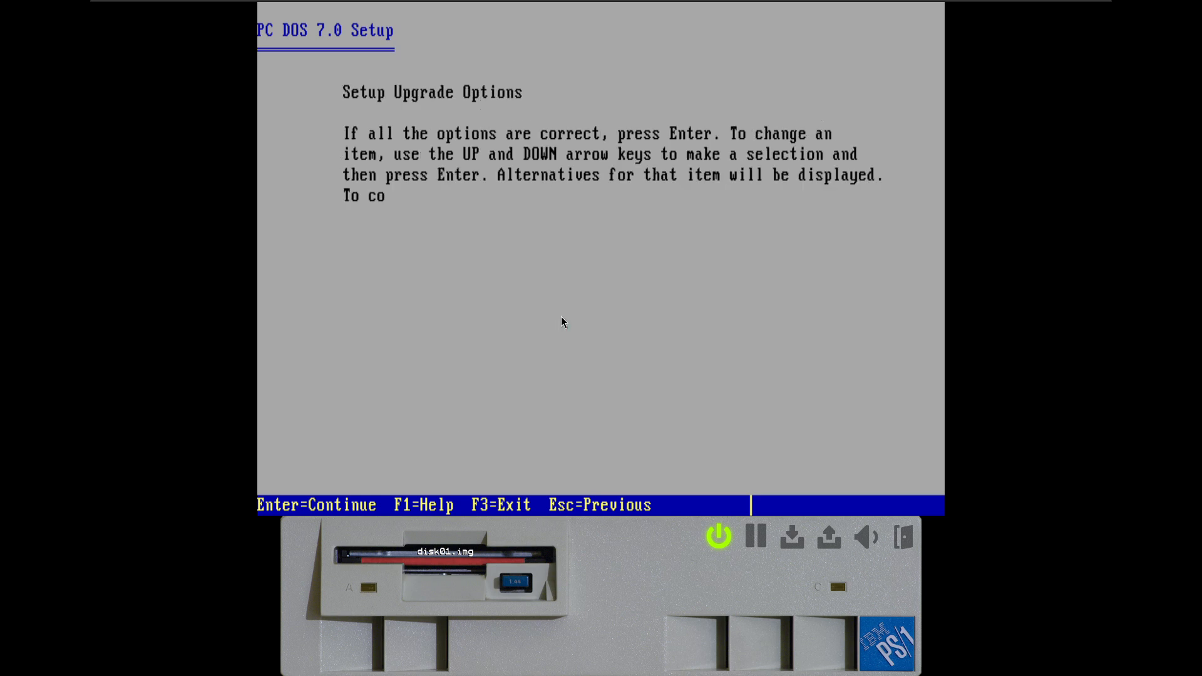
pyautogui.press('Return')
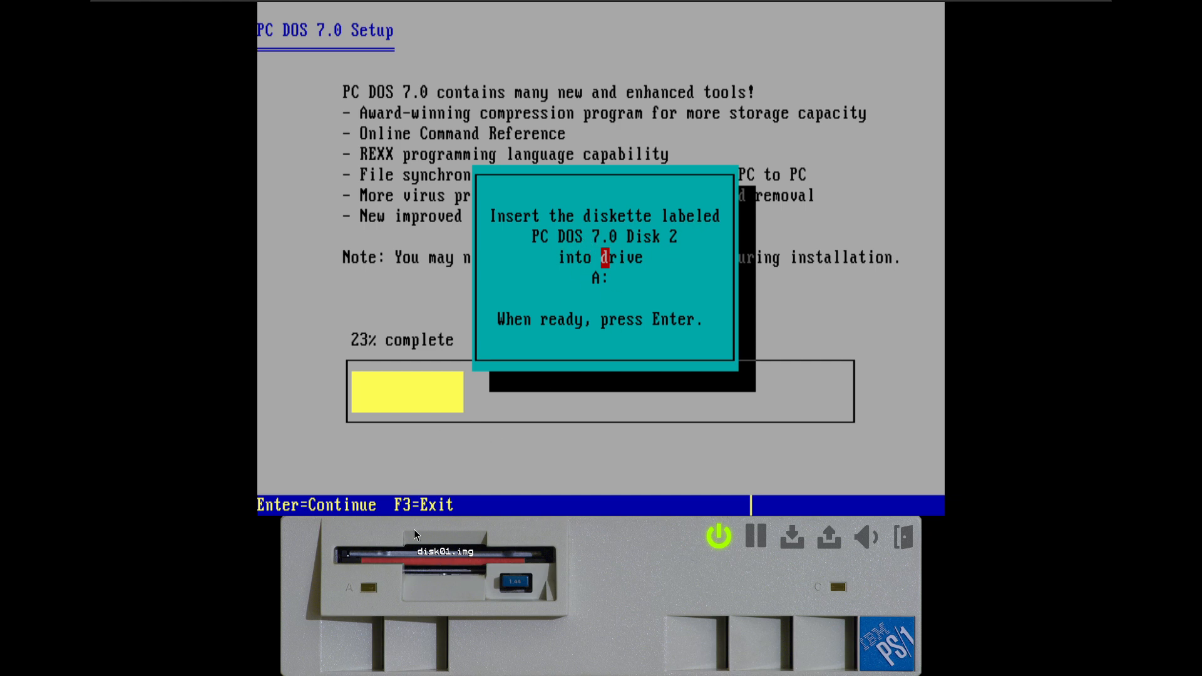
# - Insert disk02.img into drive A and continue the PC DOS installation
pyautogui.click(446, 564)
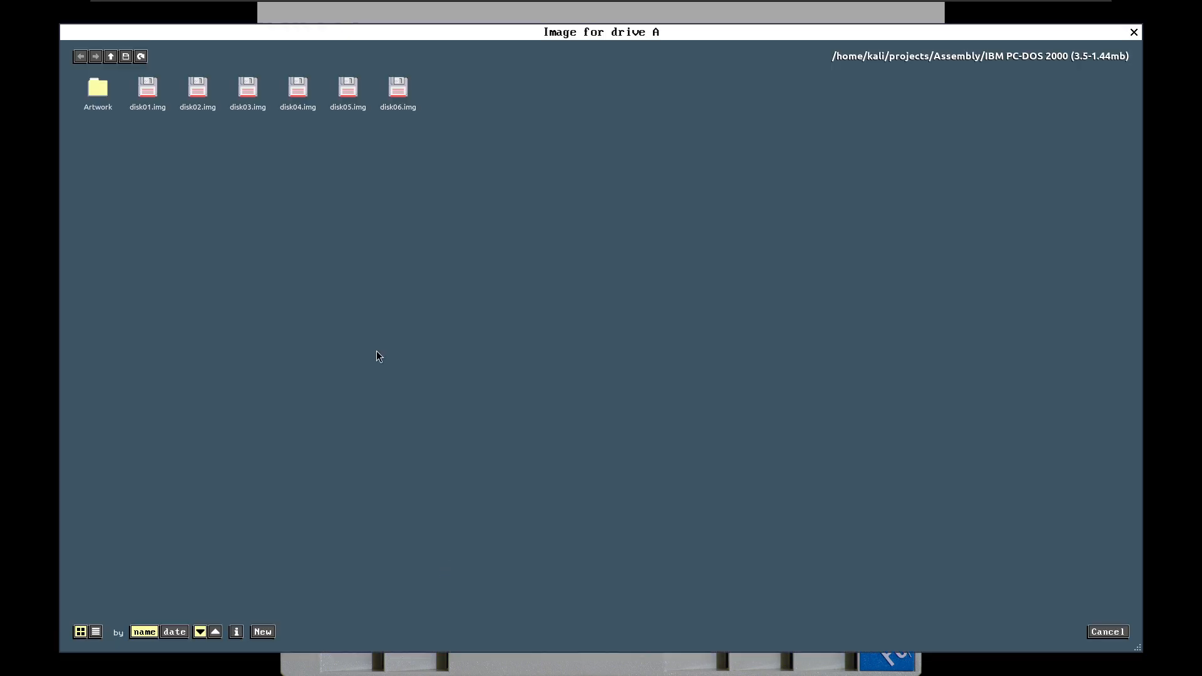
pyautogui.click(200, 91)
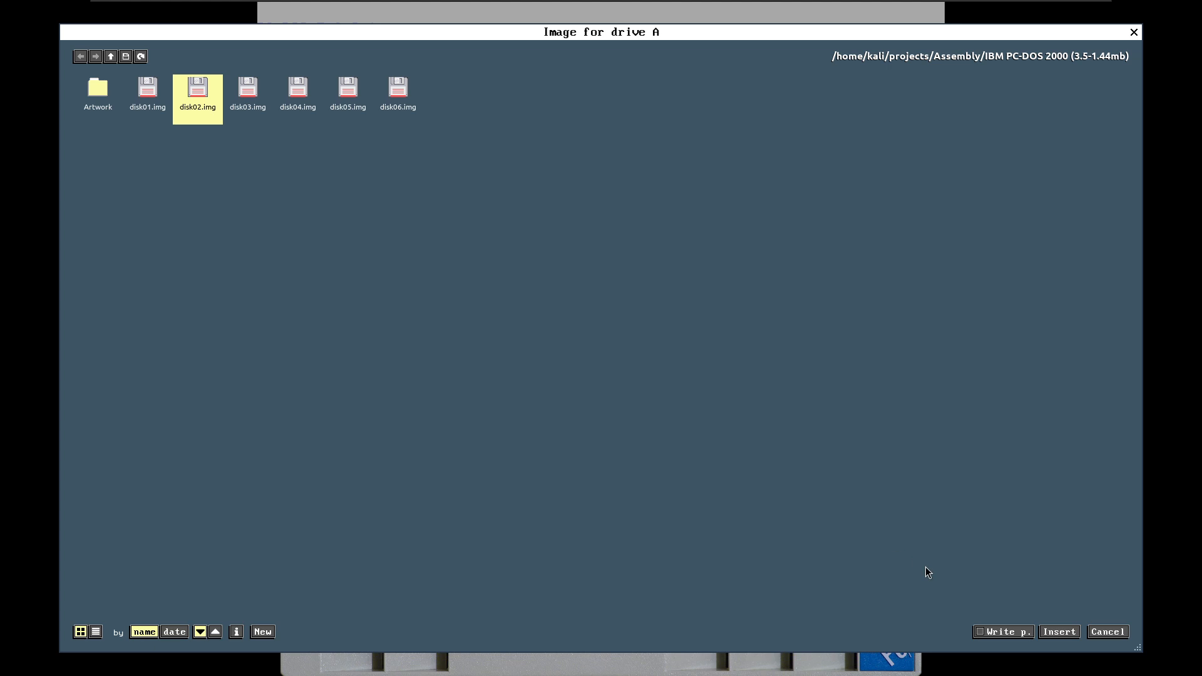
pyautogui.click(1058, 632)
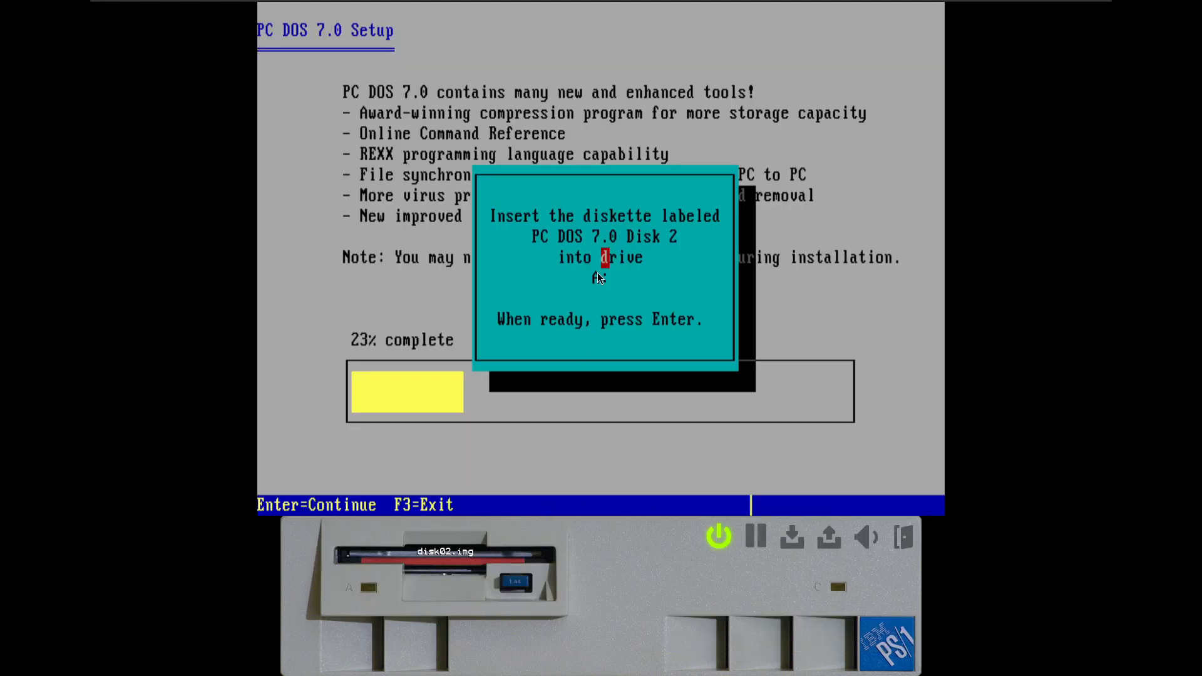
pyautogui.press('Return')
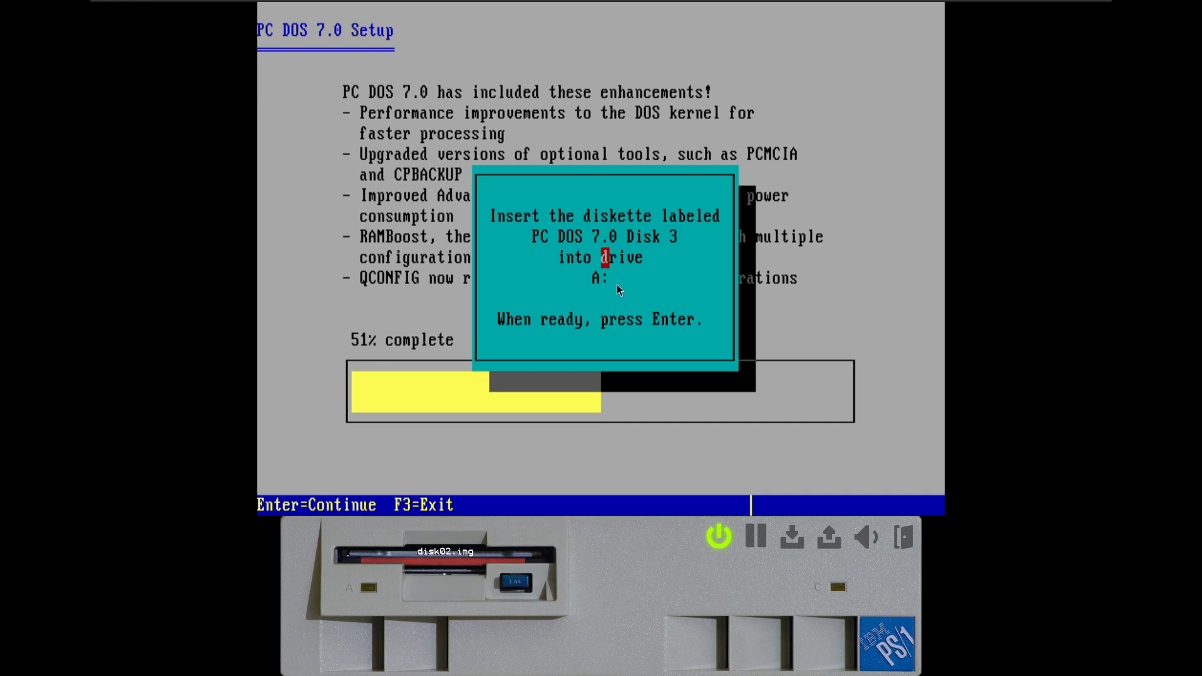
# - Insert disk03.img into drive A and continue the PC DOS installation
pyautogui.click(435, 559)
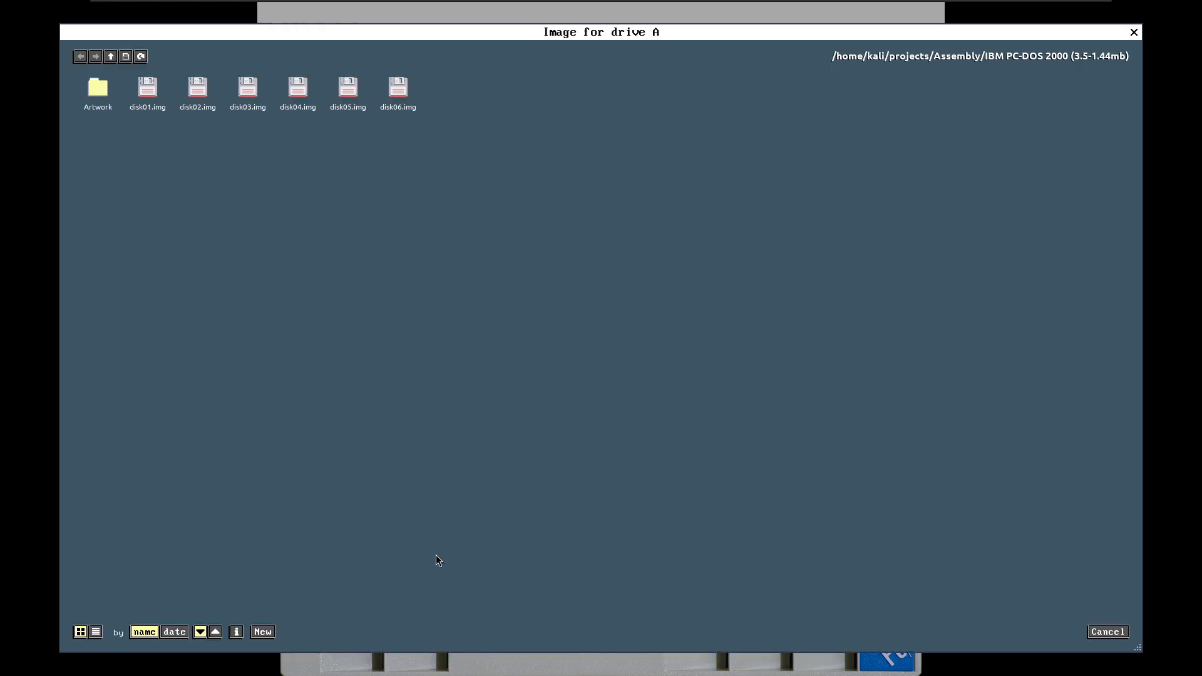
pyautogui.click(246, 107)
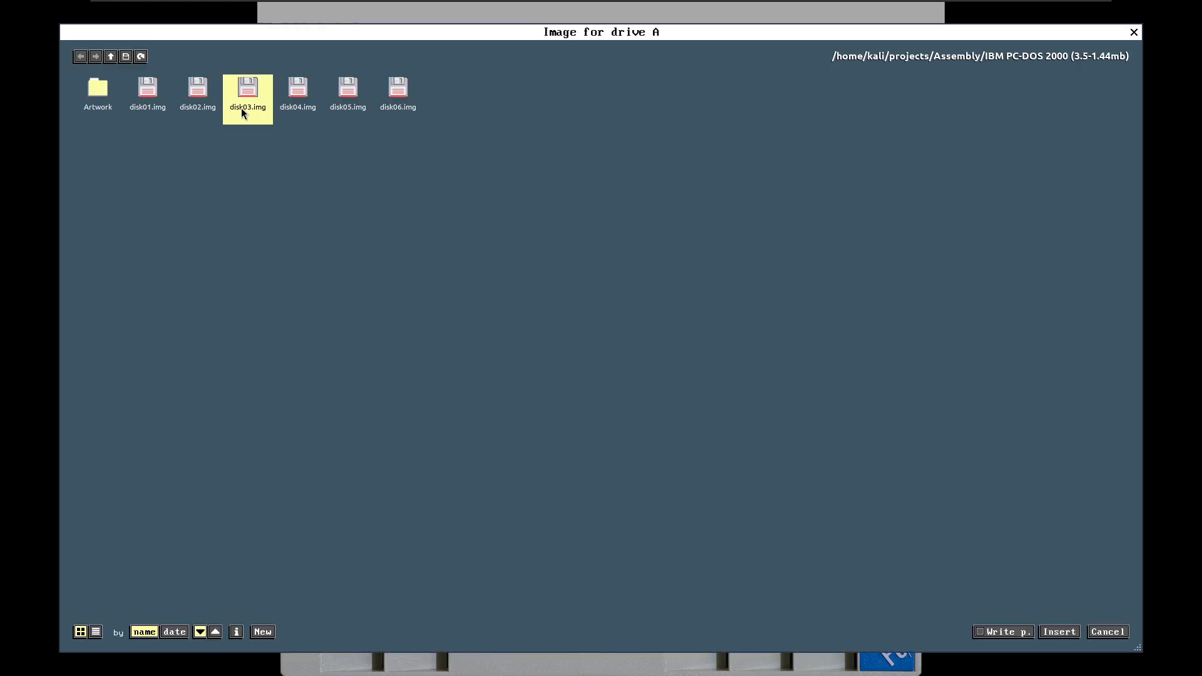
pyautogui.click(1047, 634)
pyautogui.press('Return')
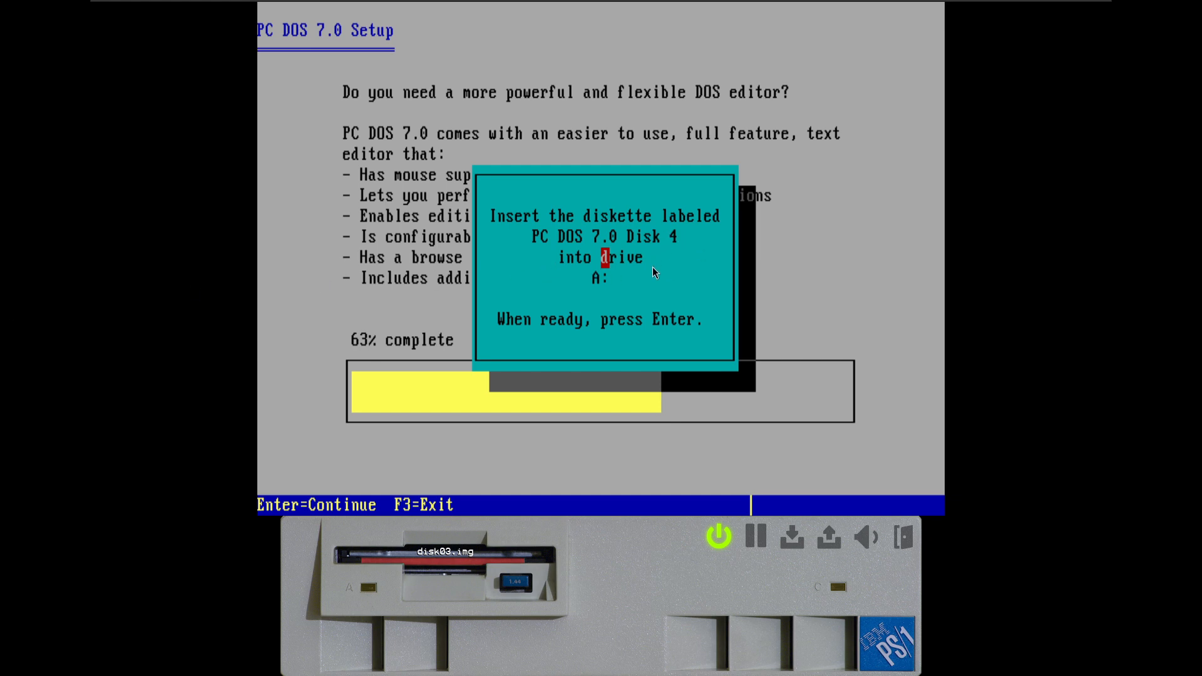
# - Replace the floppy in drive A with disk04.img and resume the PC DOS setup
pyautogui.press('Return')
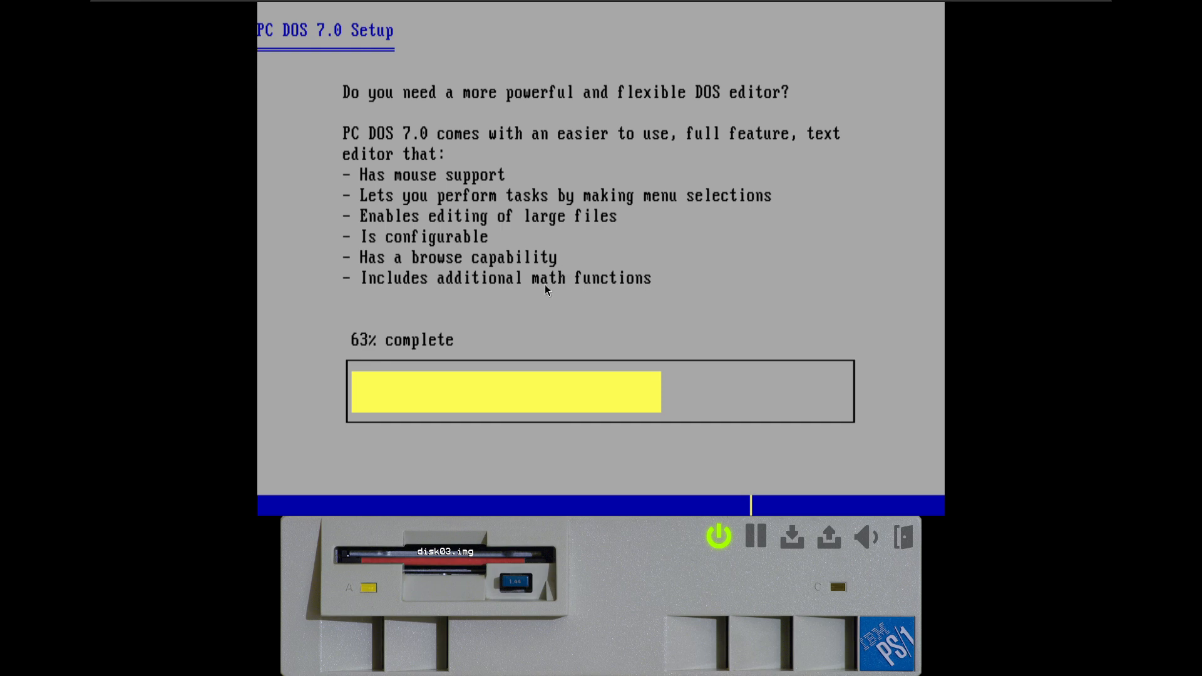
pyautogui.click(440, 556)
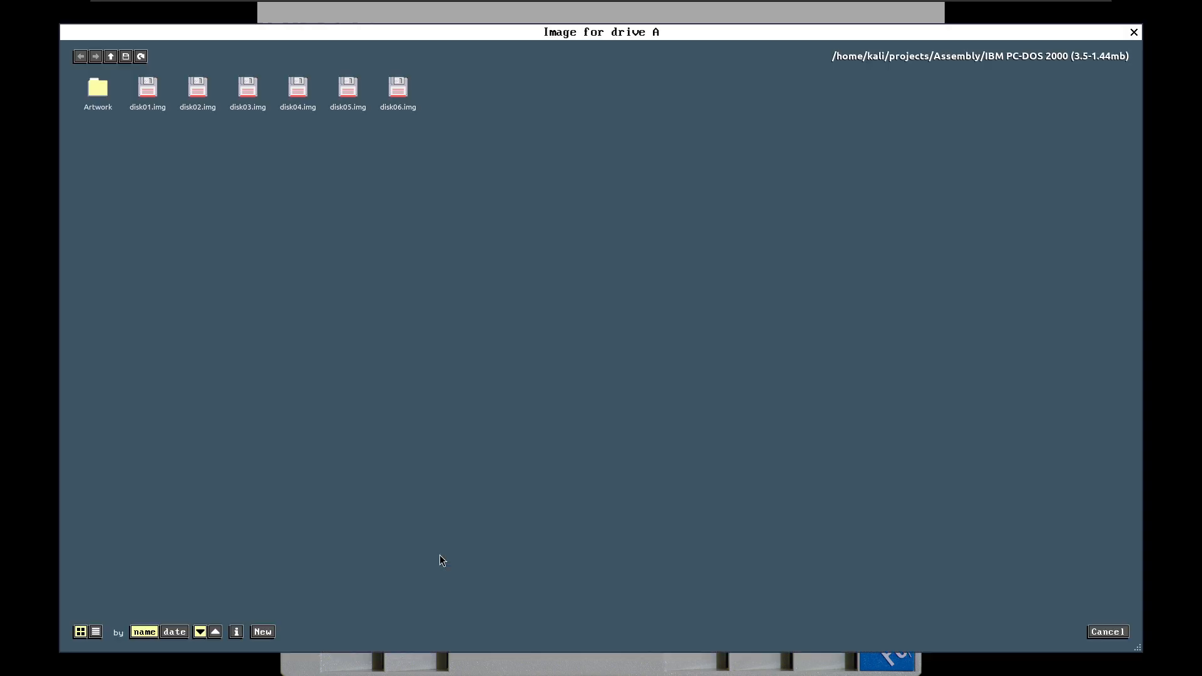
pyautogui.click(293, 98)
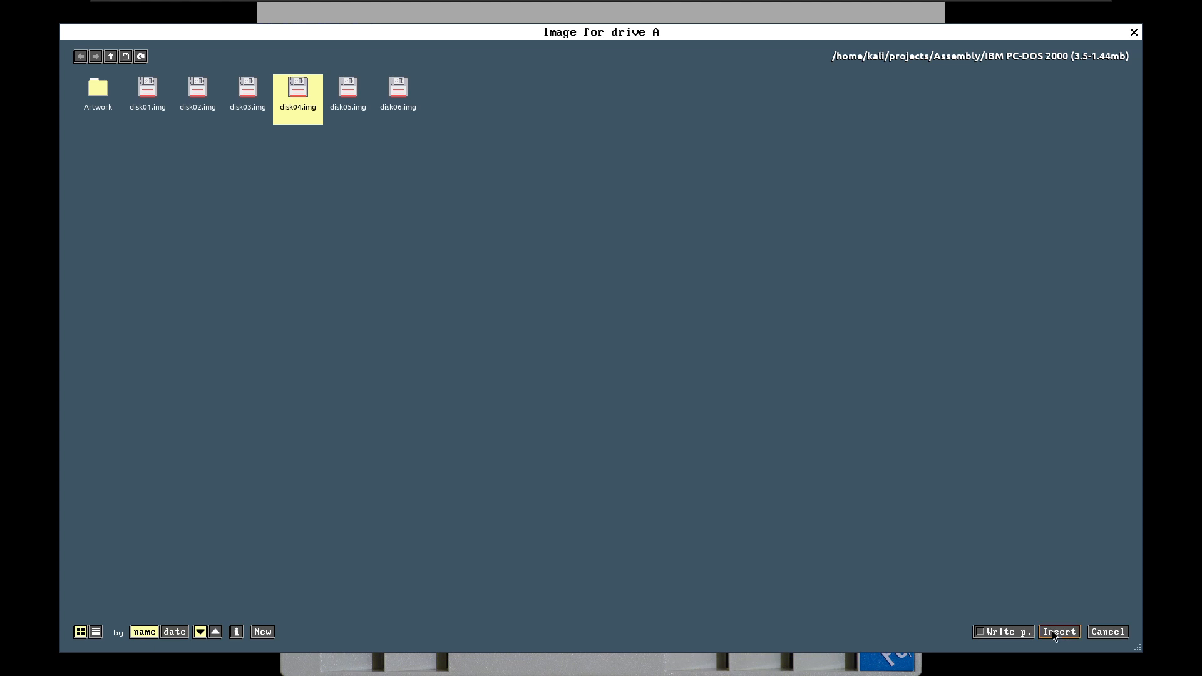
pyautogui.click(1054, 632)
pyautogui.press('Return')
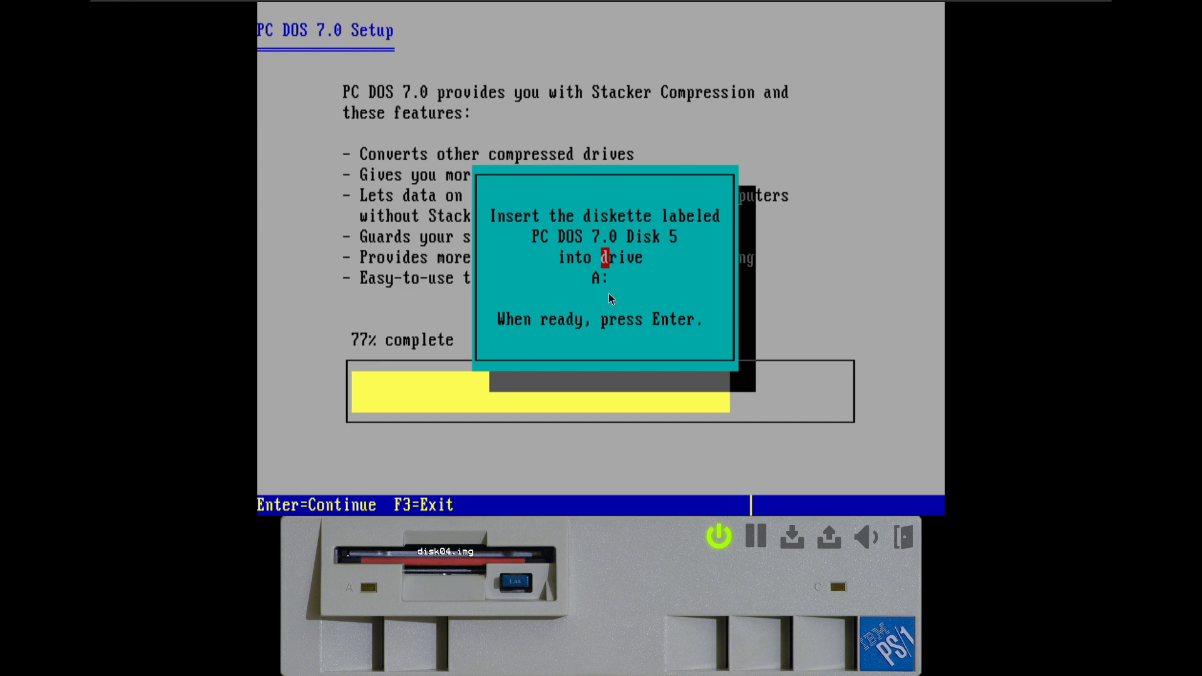
# - Load disk05.img into drive A and let the PC DOS setup proceed
pyautogui.press('Return')
pyautogui.click(496, 542)
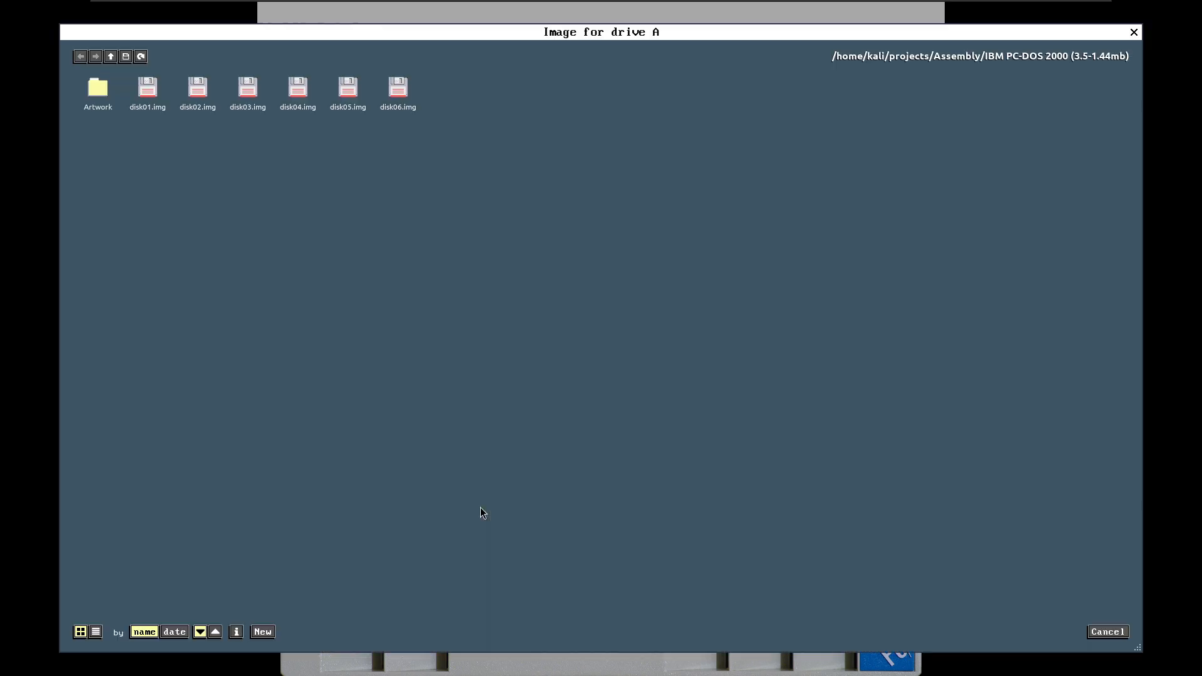
pyautogui.click(347, 91)
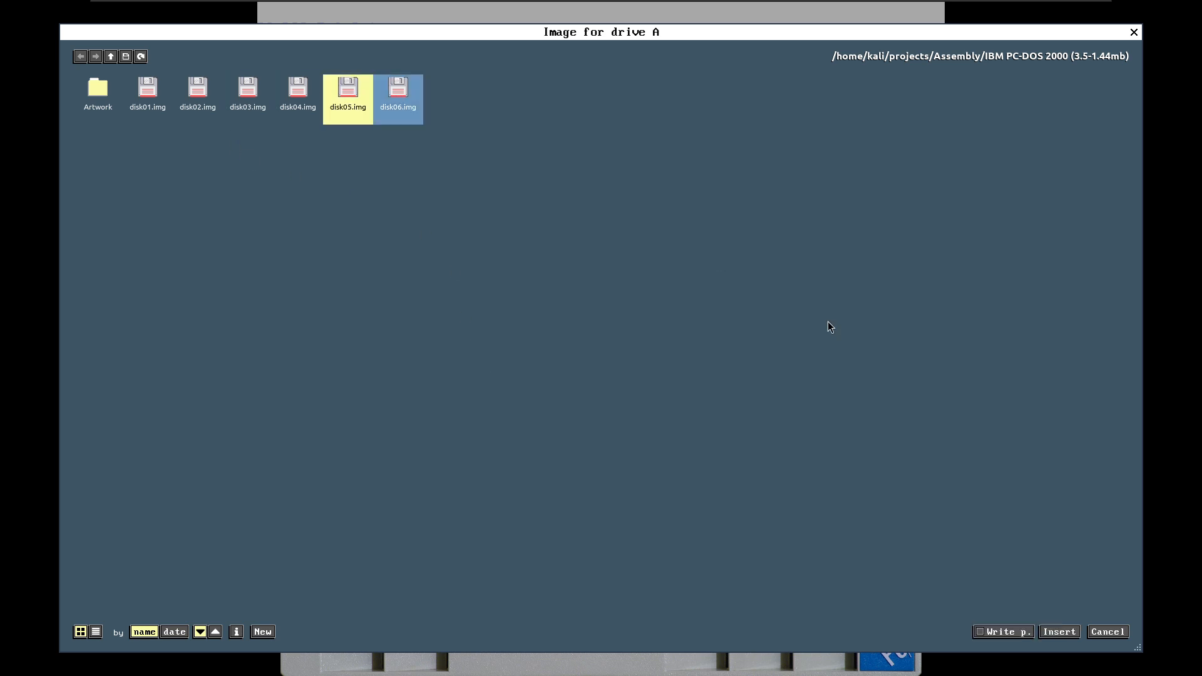
pyautogui.click(1061, 632)
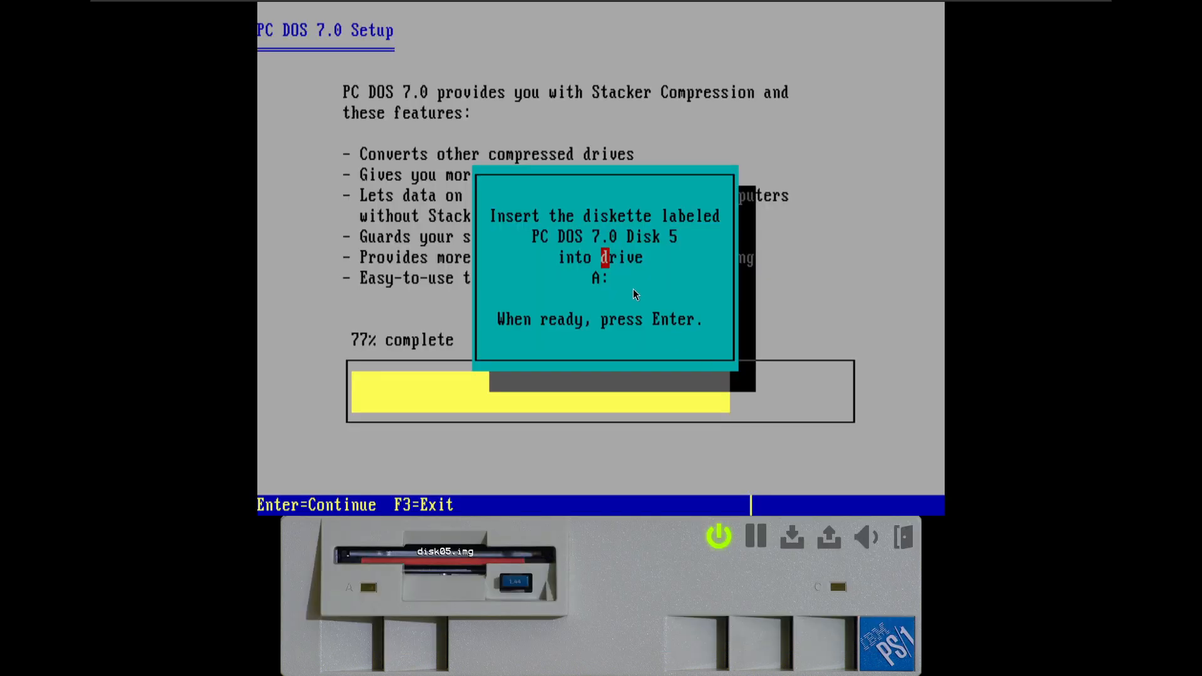
pyautogui.press('Return')
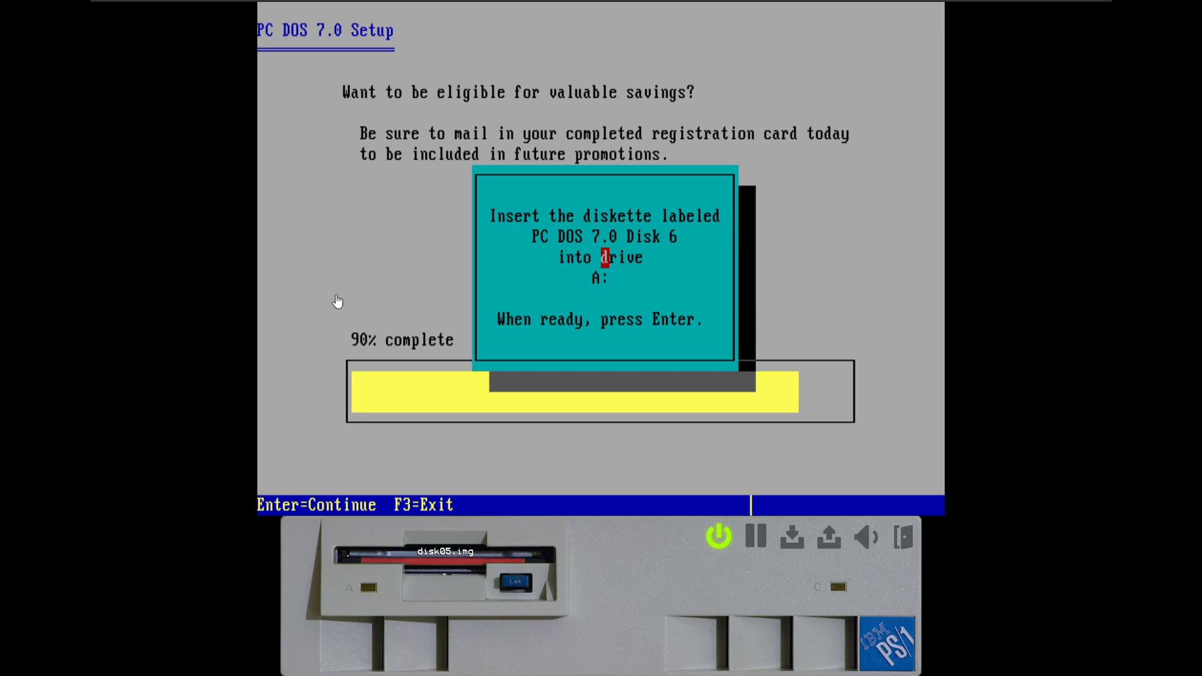
# - Insert disk06.img, the last installation floppy, into drive A and continue the PC DOS setup
pyautogui.press('Return')
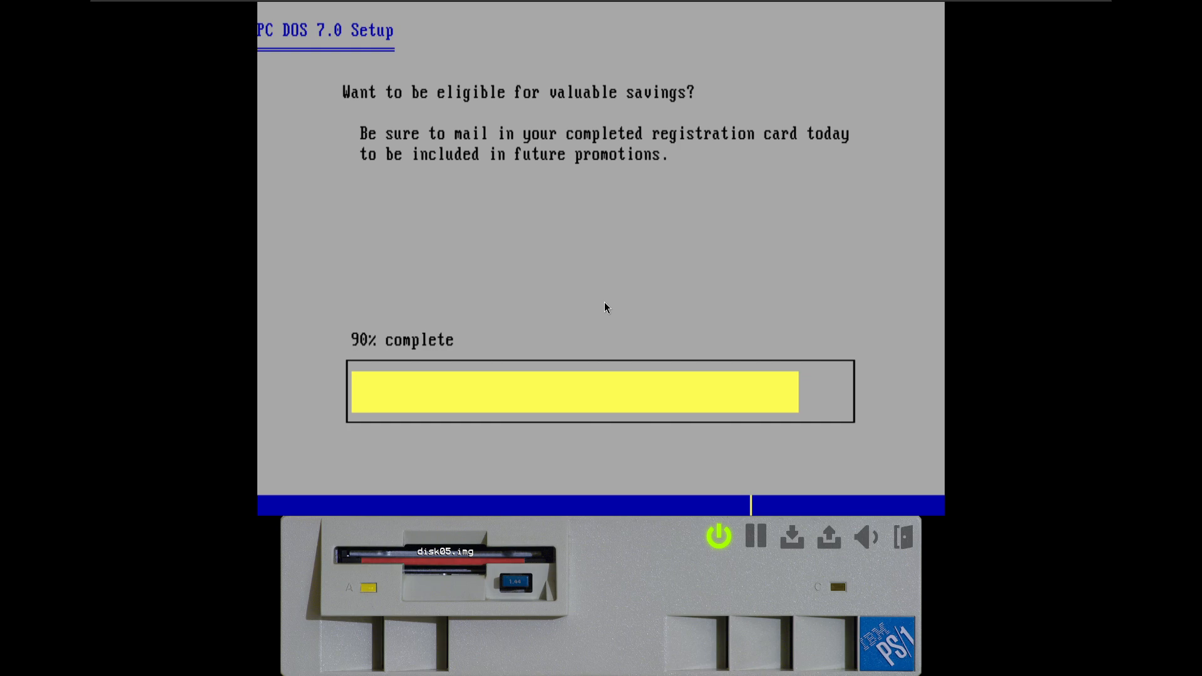
pyautogui.click(453, 536)
pyautogui.click(398, 91)
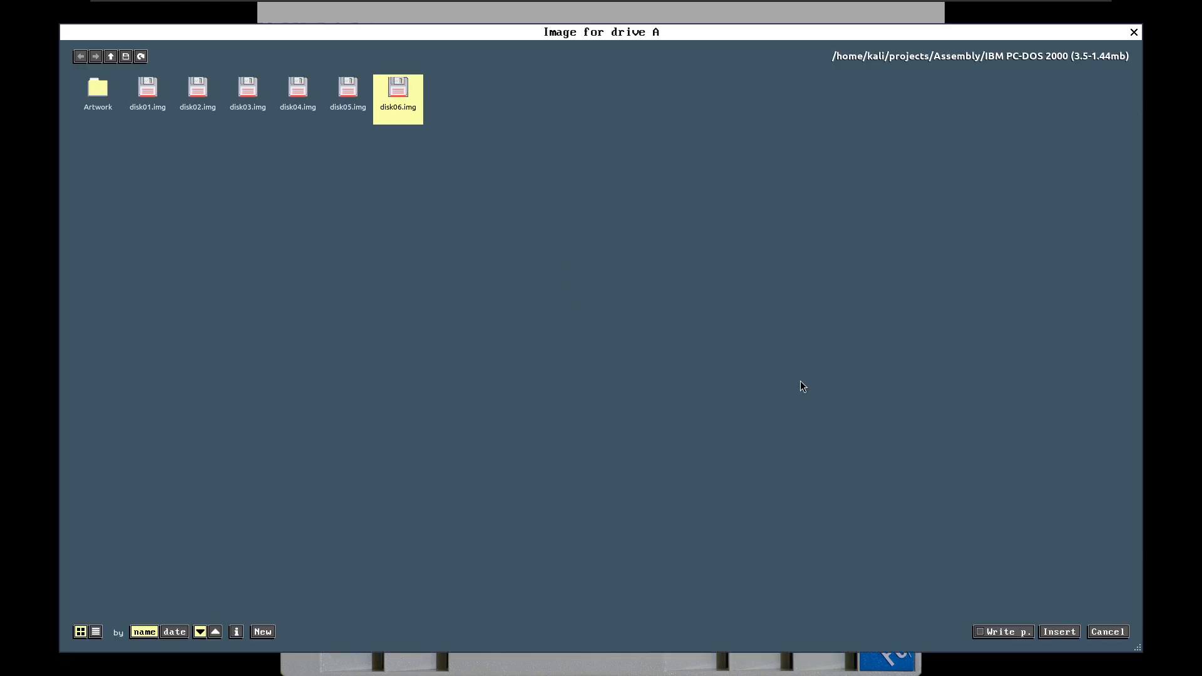
pyautogui.click(1063, 631)
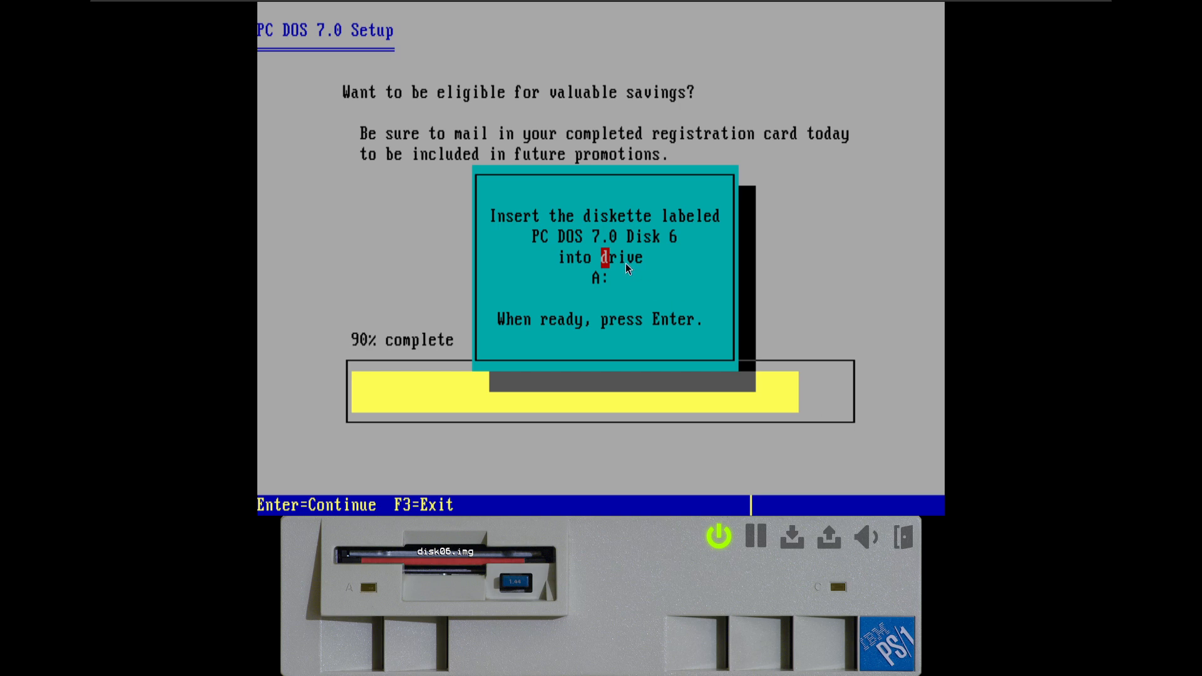
pyautogui.press('Return')
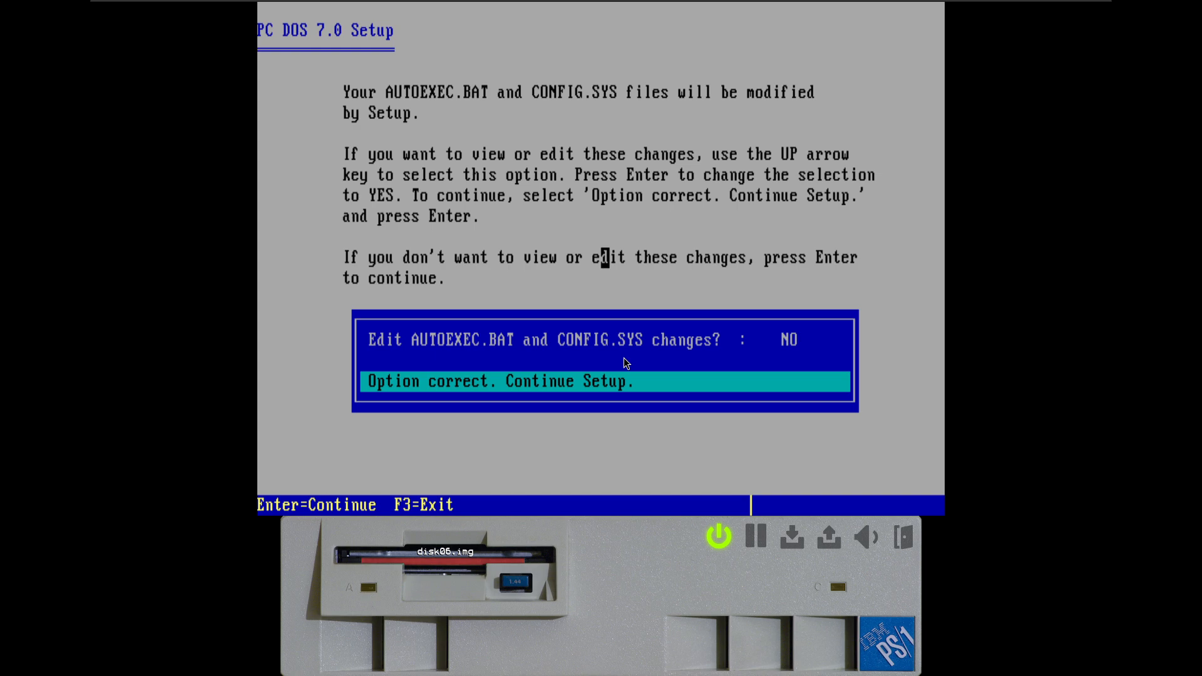
# - Set the option to edit the AUTOEXEC.BAT and CONFIG.SYS changes to YES and continue the setup
pyautogui.press('Up')
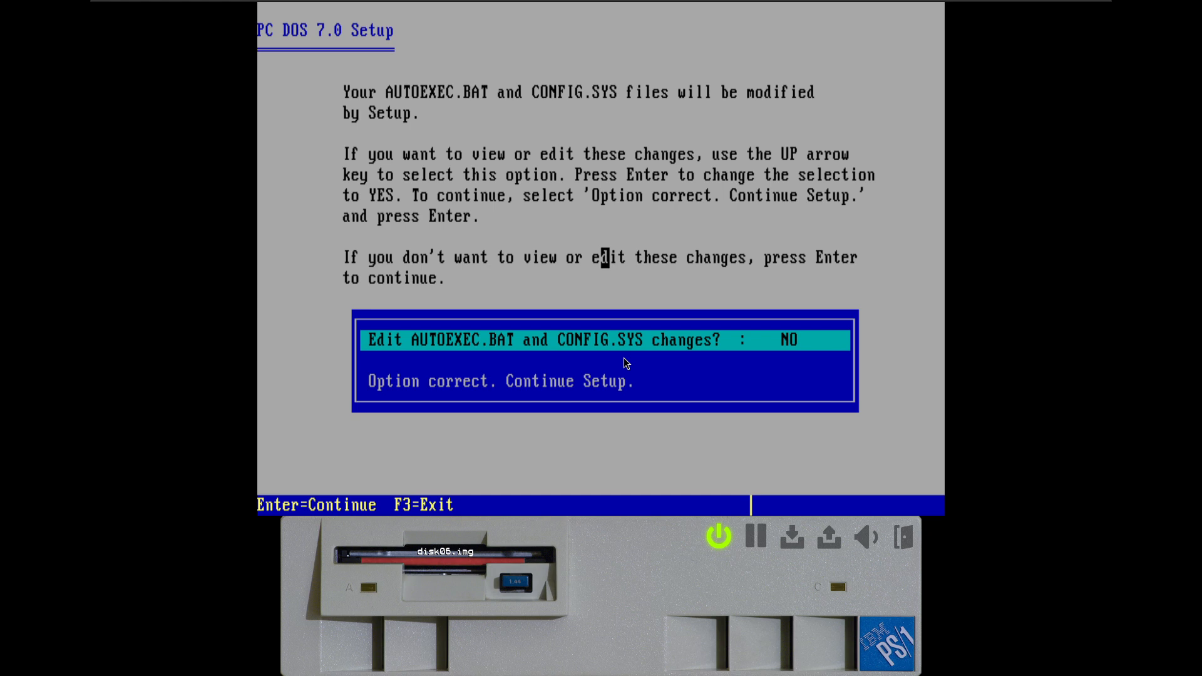
pyautogui.press('Return')
pyautogui.press('Down')
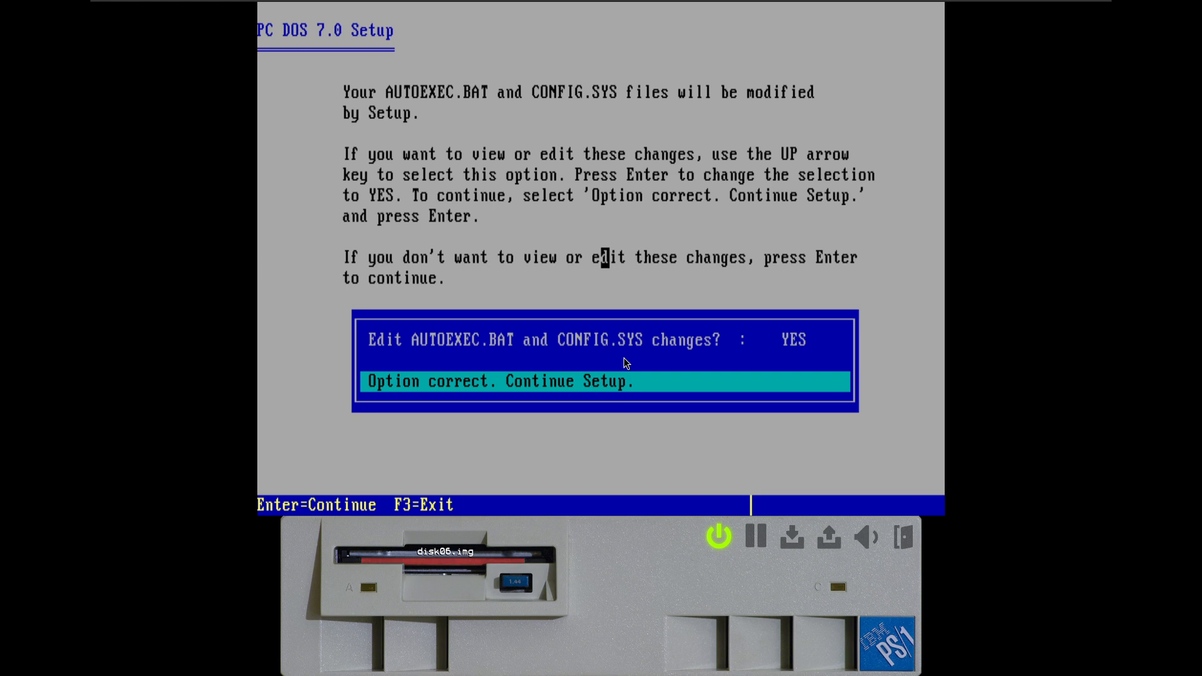
pyautogui.press('Return')
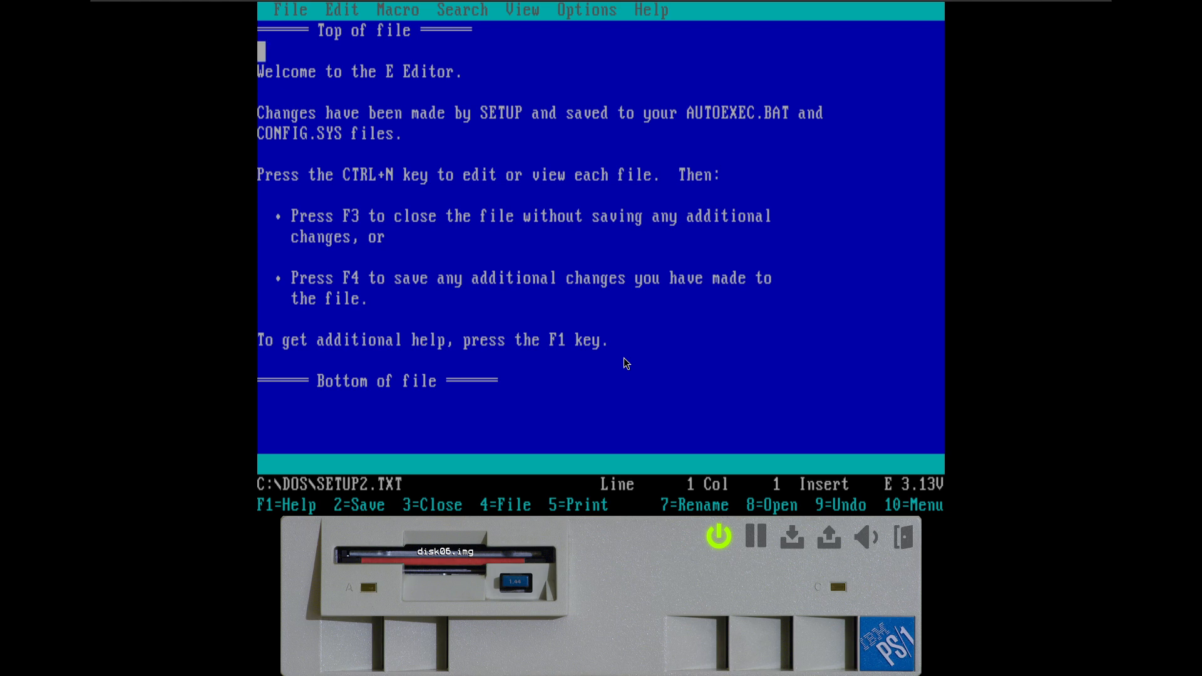
pyautogui.write('2')
pyautogui.press('BackSpace')
pyautogui.press('Return')
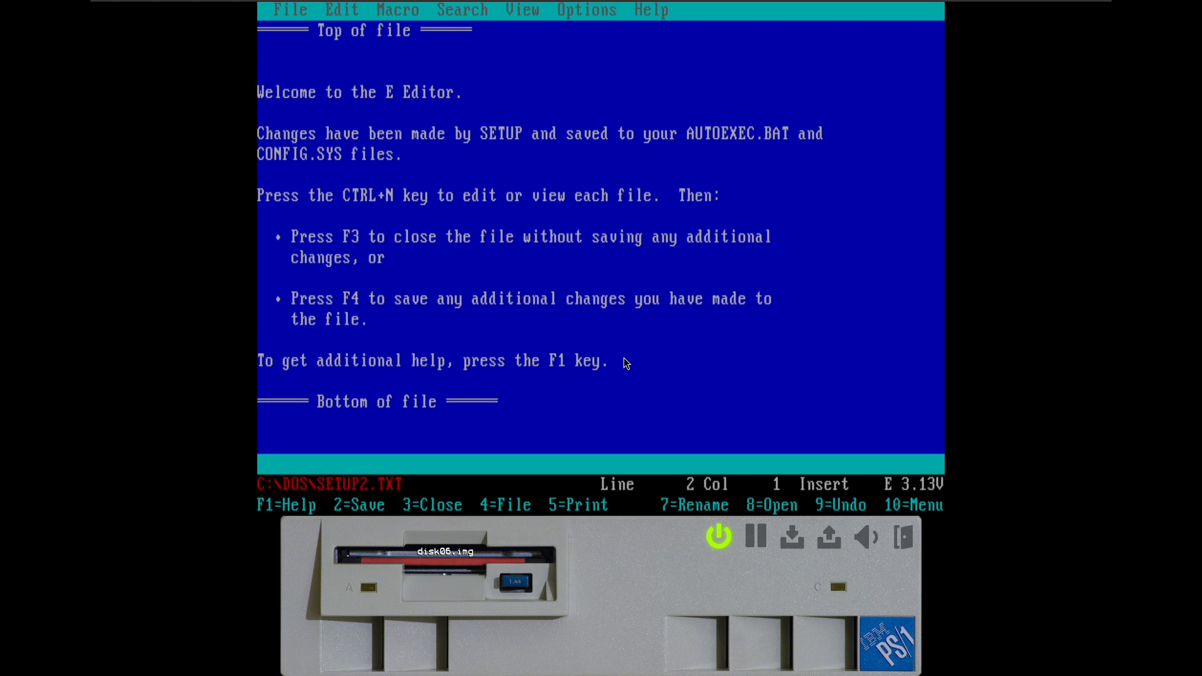
pyautogui.press('BackSpace')
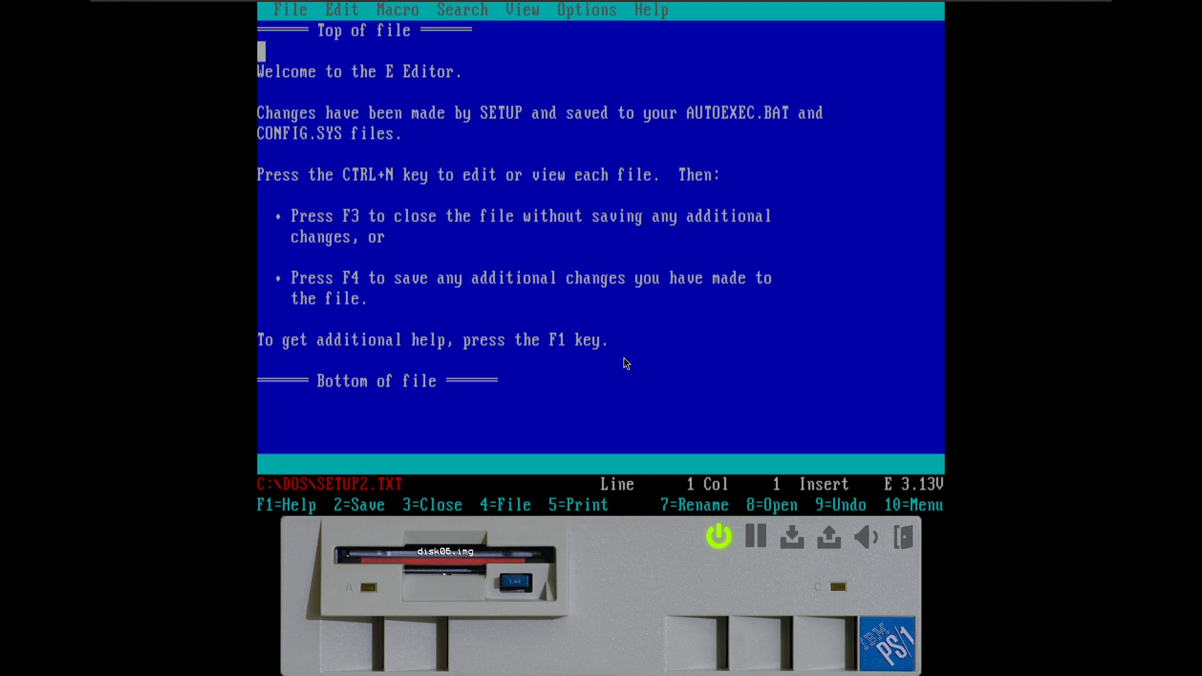
pyautogui.press('F1')
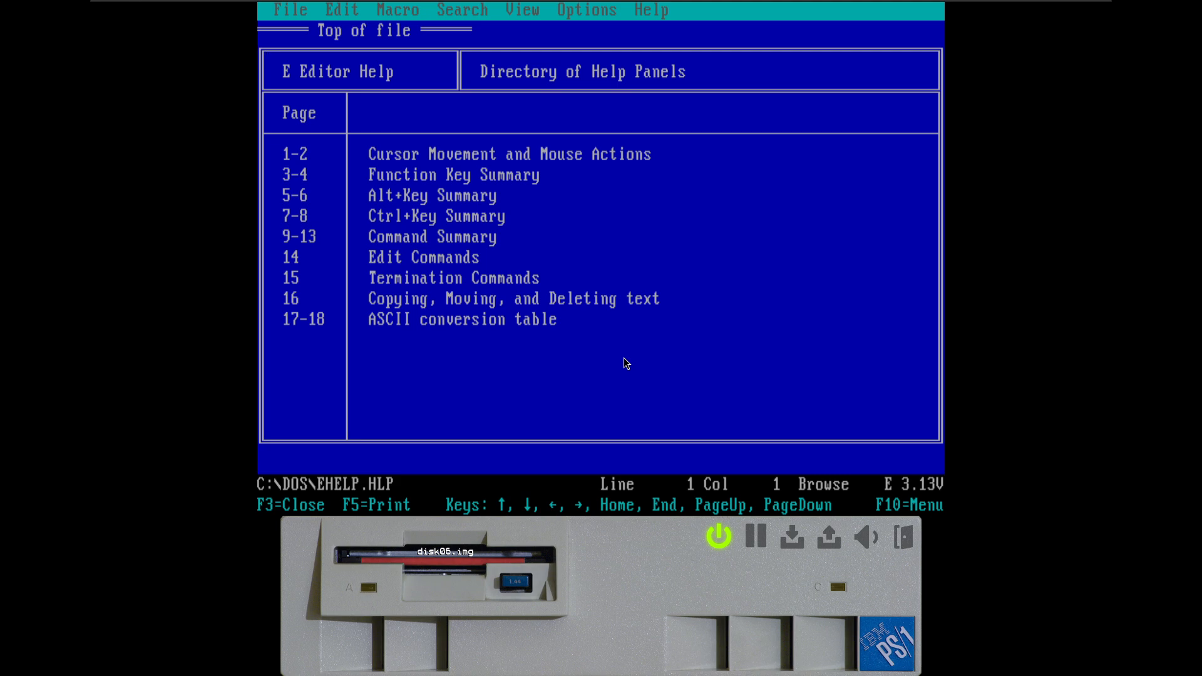
pyautogui.press('F3')
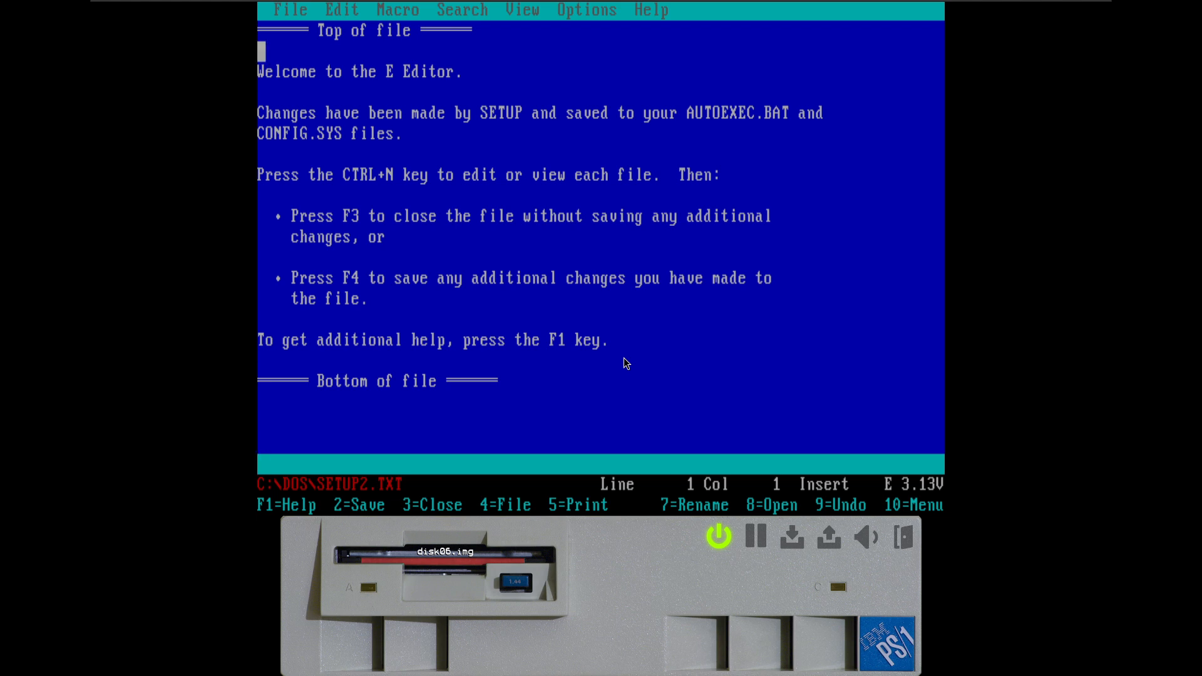
pyautogui.write('2')
pyautogui.press('Return')
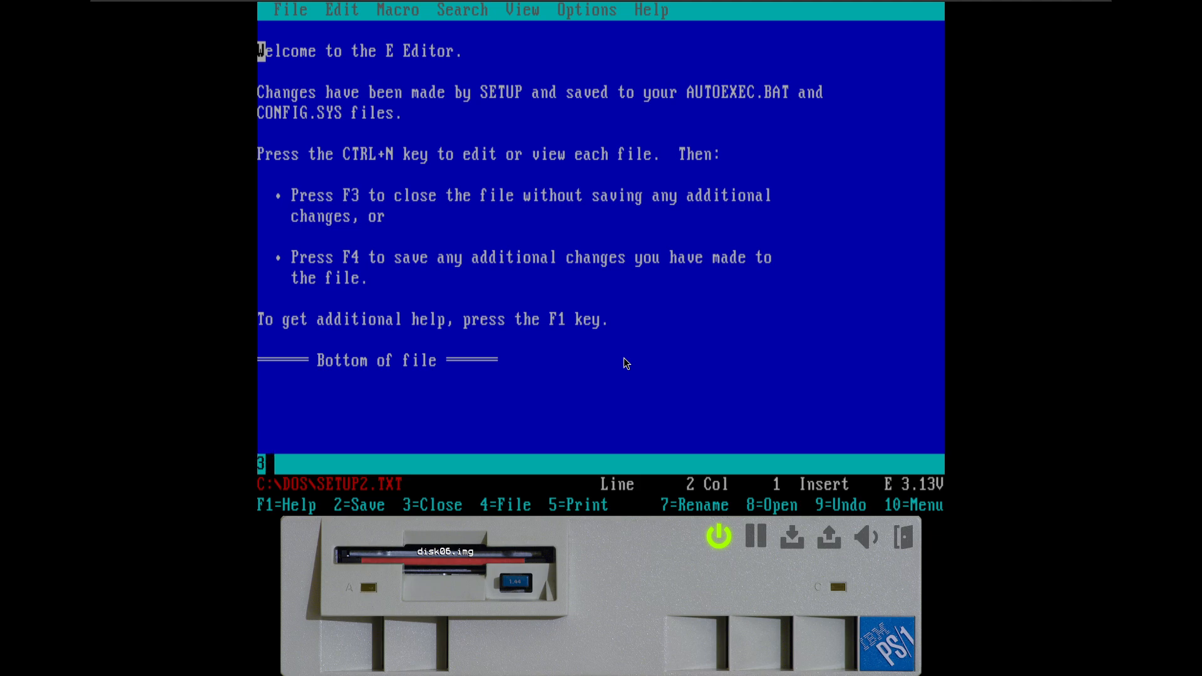
pyautogui.press('Down')
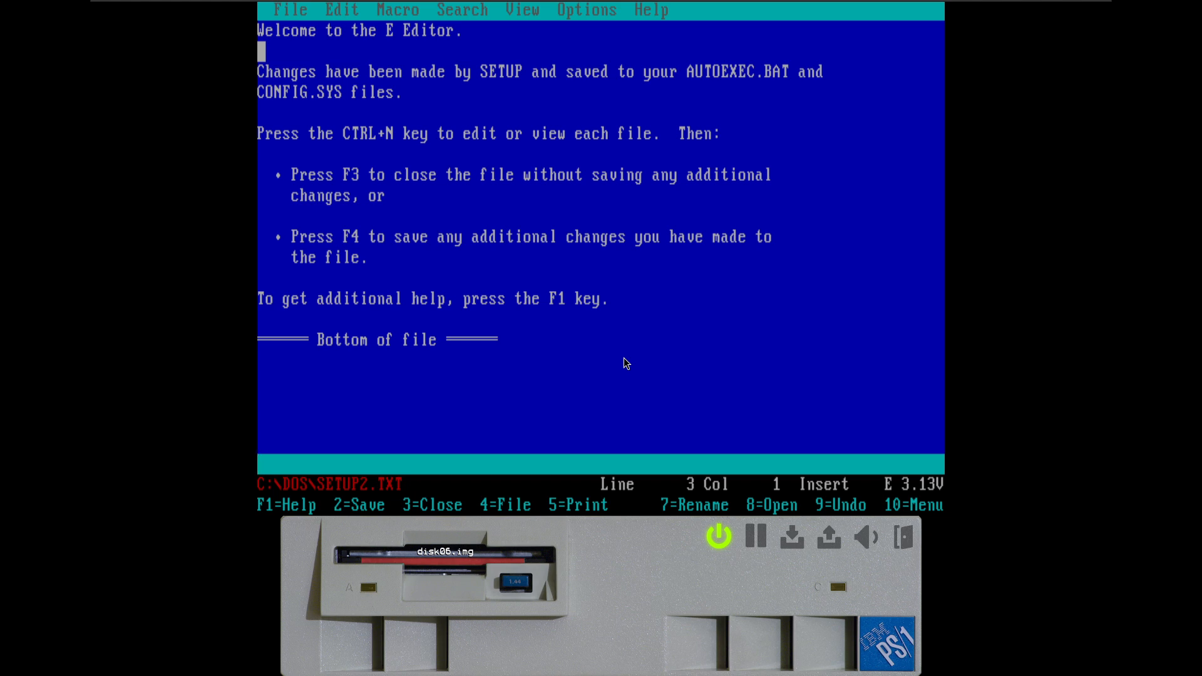
pyautogui.write('3')
pyautogui.press('Return')
pyautogui.hotkey('ctrl', 'Return')
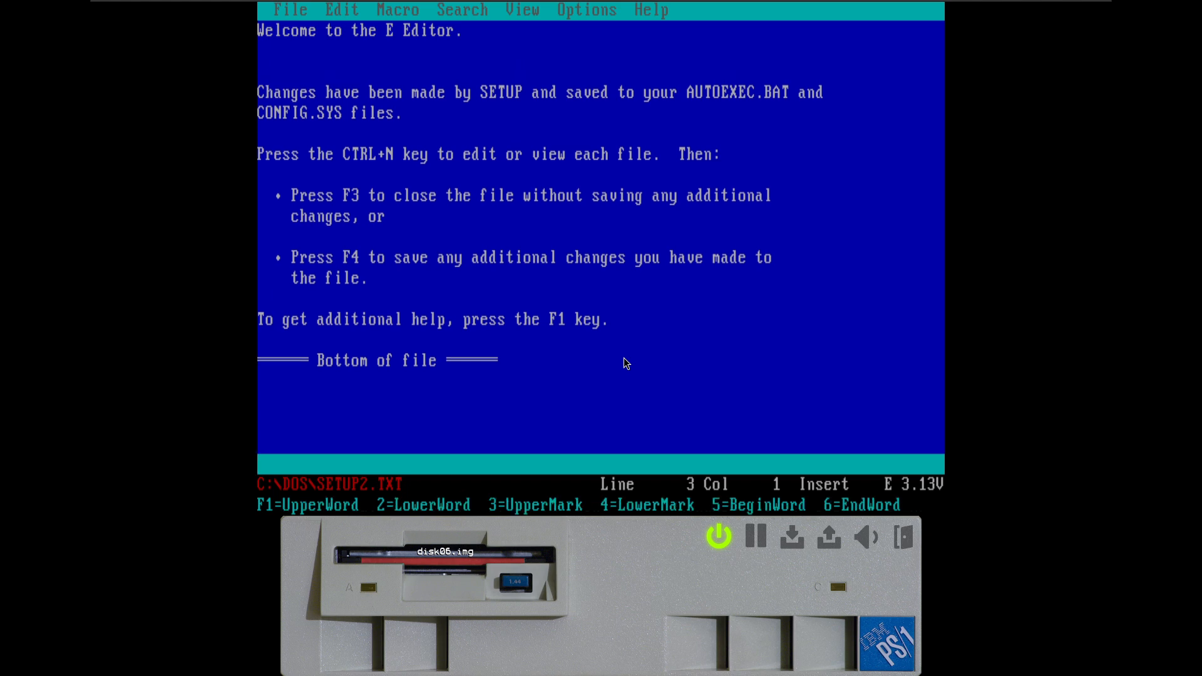
pyautogui.press('BackSpace')
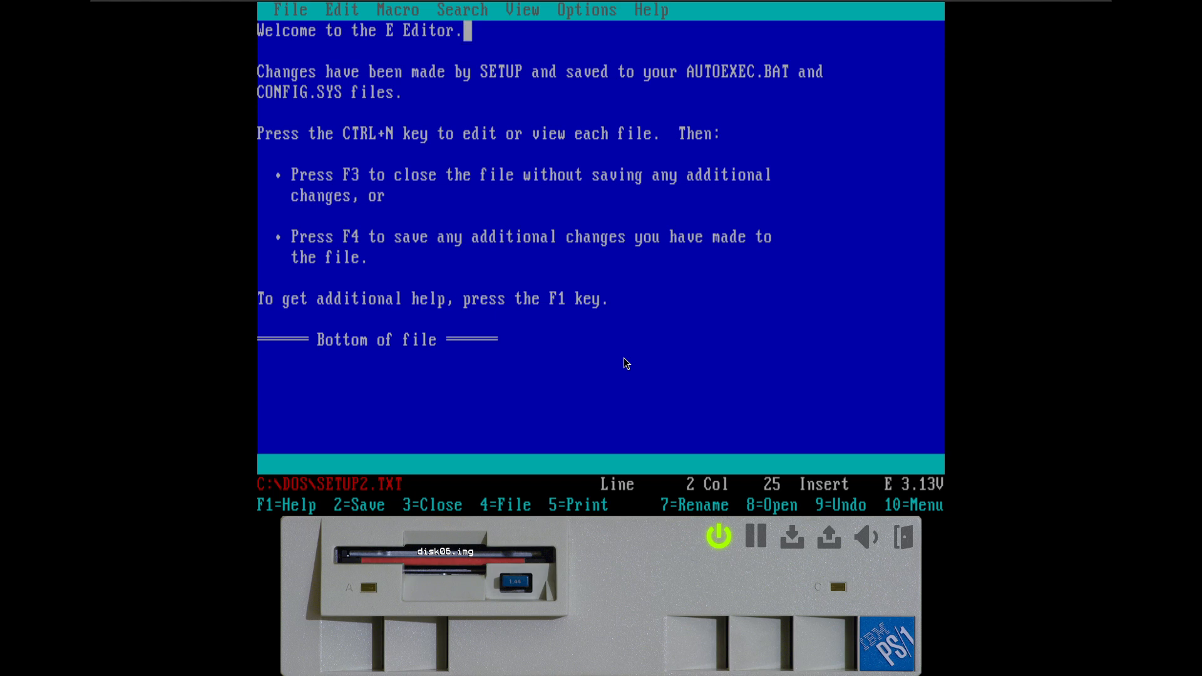
# - Close SETUP2.TXT without saving, then view and close AUTOEXEC.BAT and CONFIG.SYS without further changes
pyautogui.press('F3')
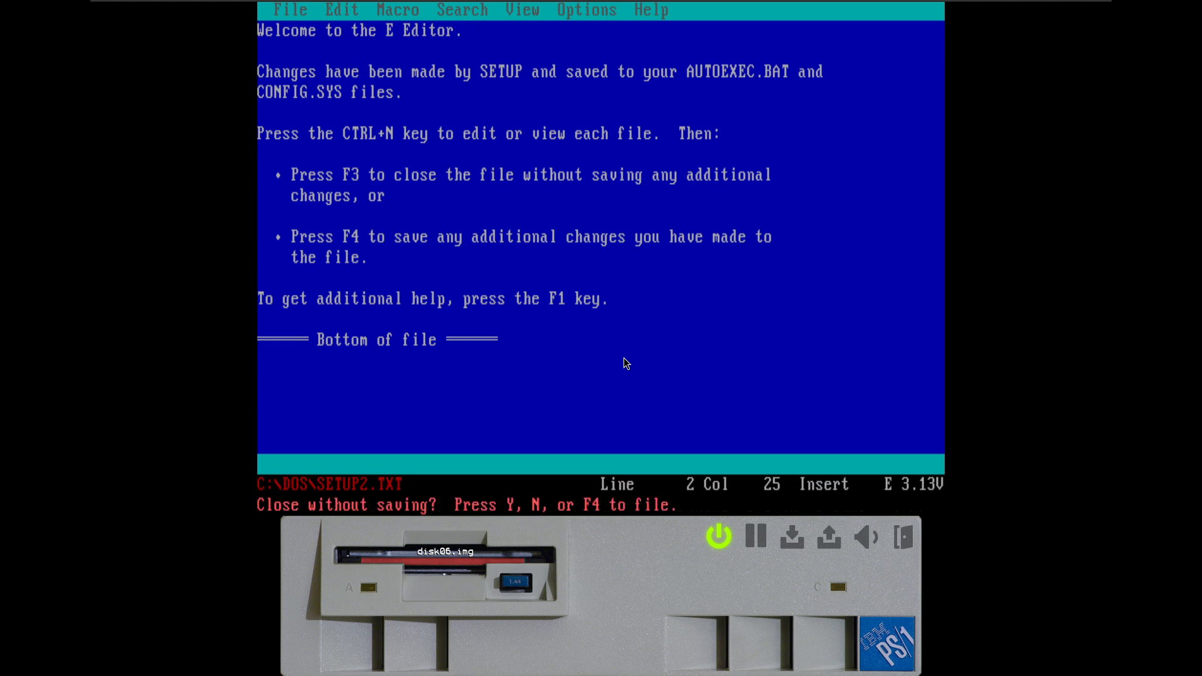
pyautogui.press('y')
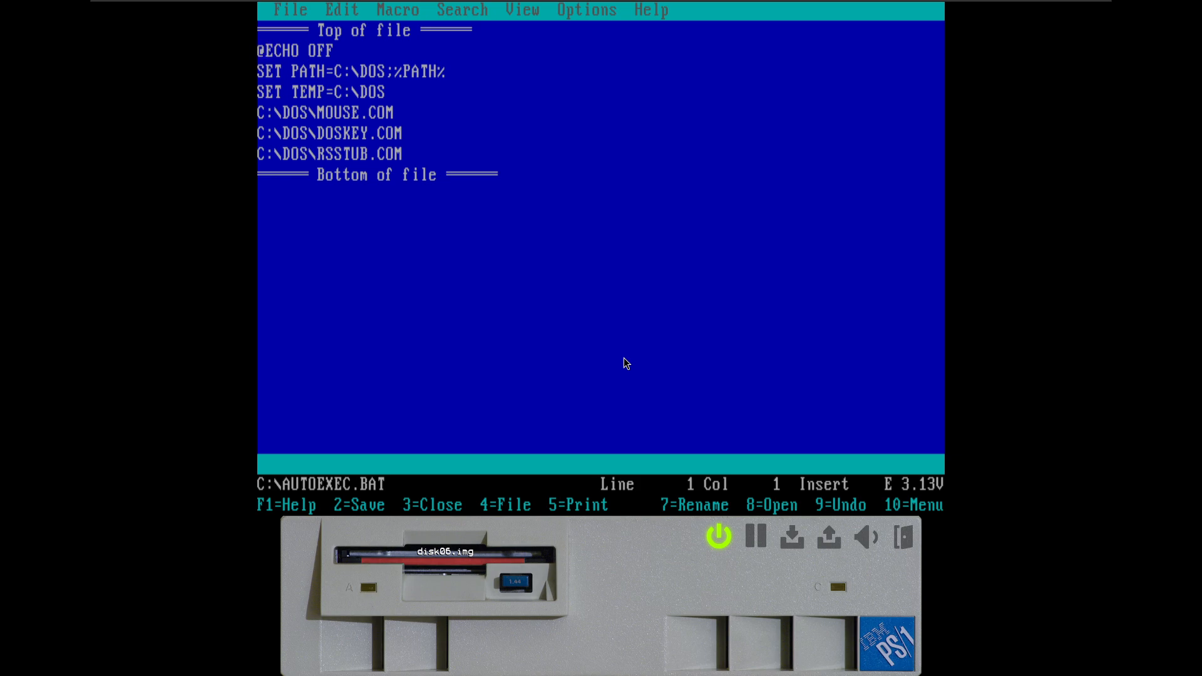
pyautogui.press('F3')
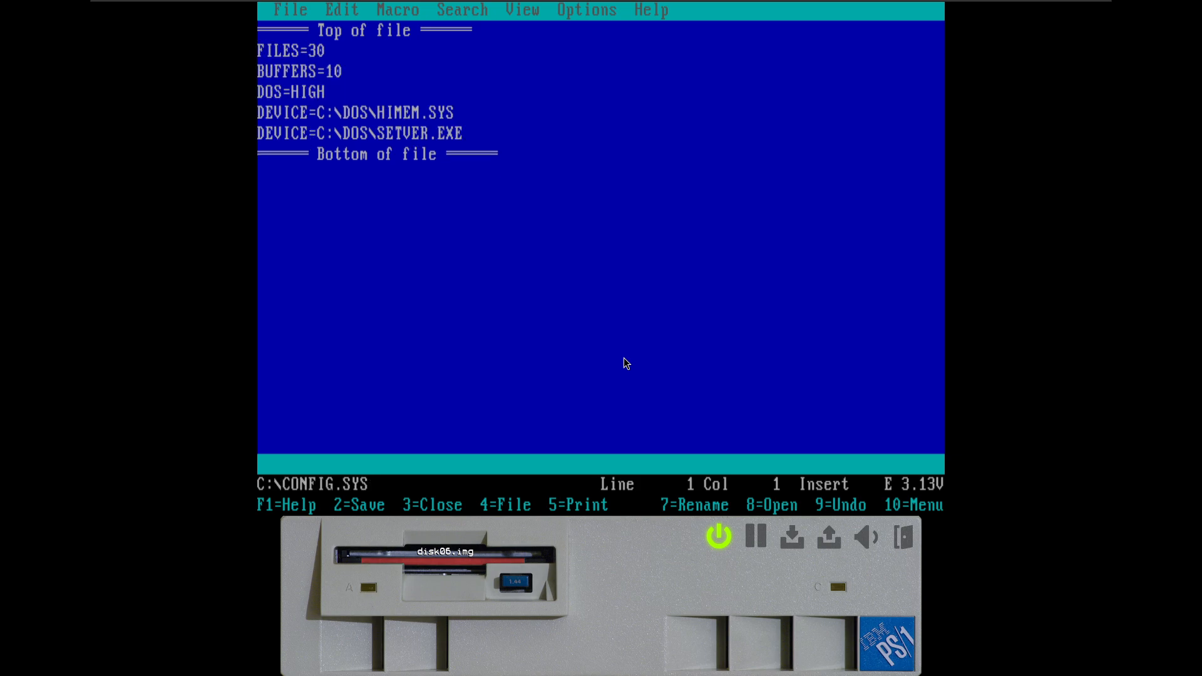
pyautogui.press('F3')
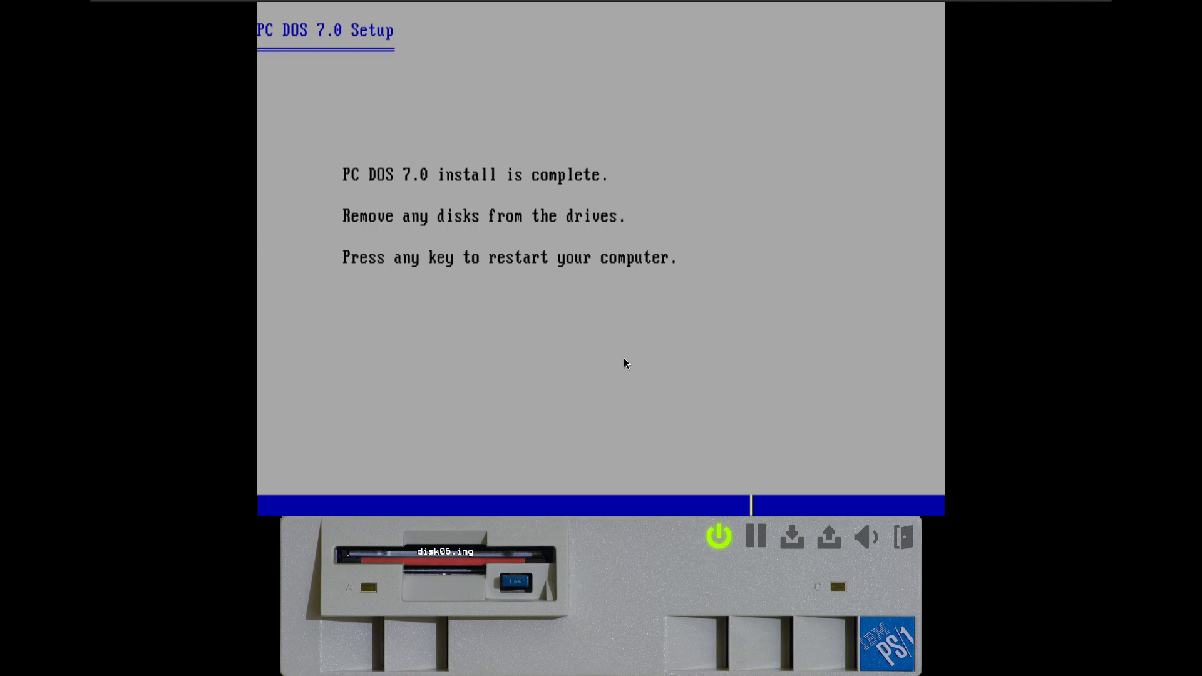
# - Eject the floppy from drive A and restart the computer
pyautogui.click(516, 583)
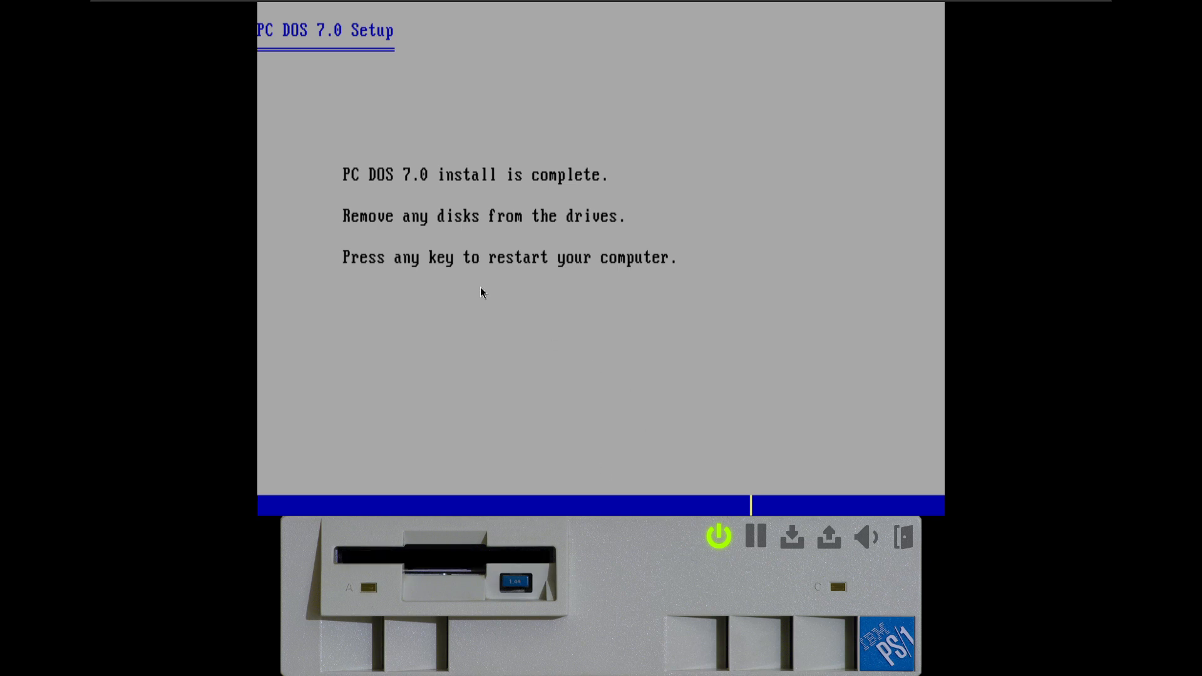
pyautogui.press('Return')
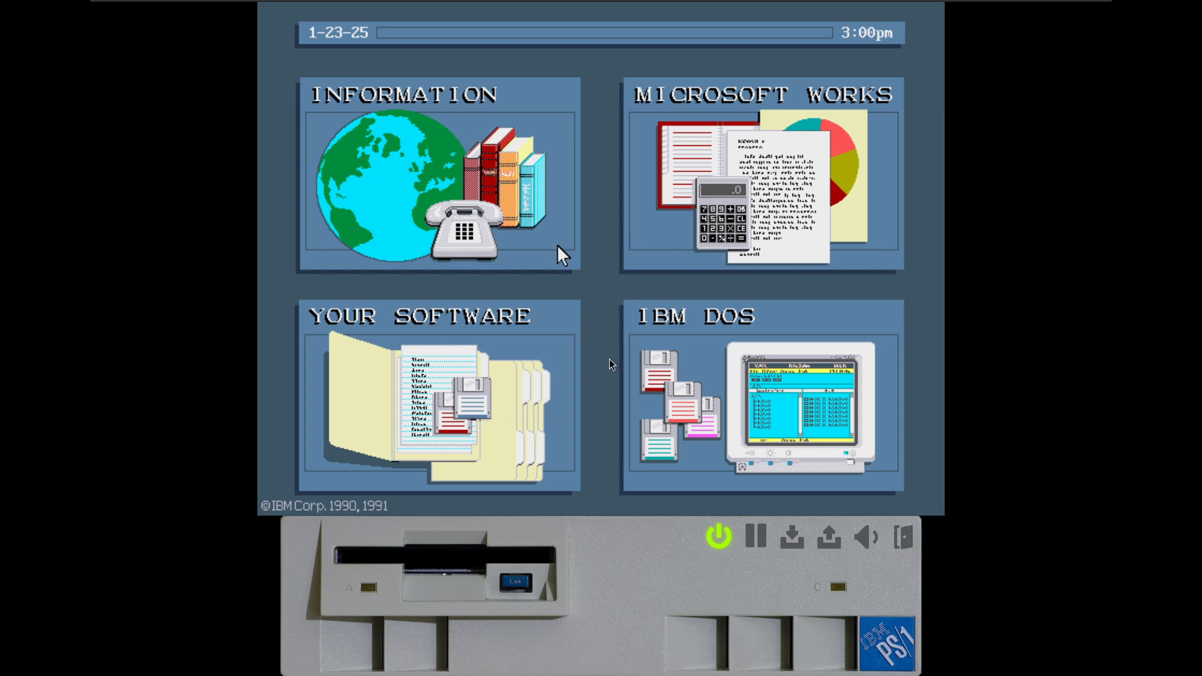
# - Open the DOS folder on drive C under Your Software and look through its programs
pyautogui.click(557, 465)
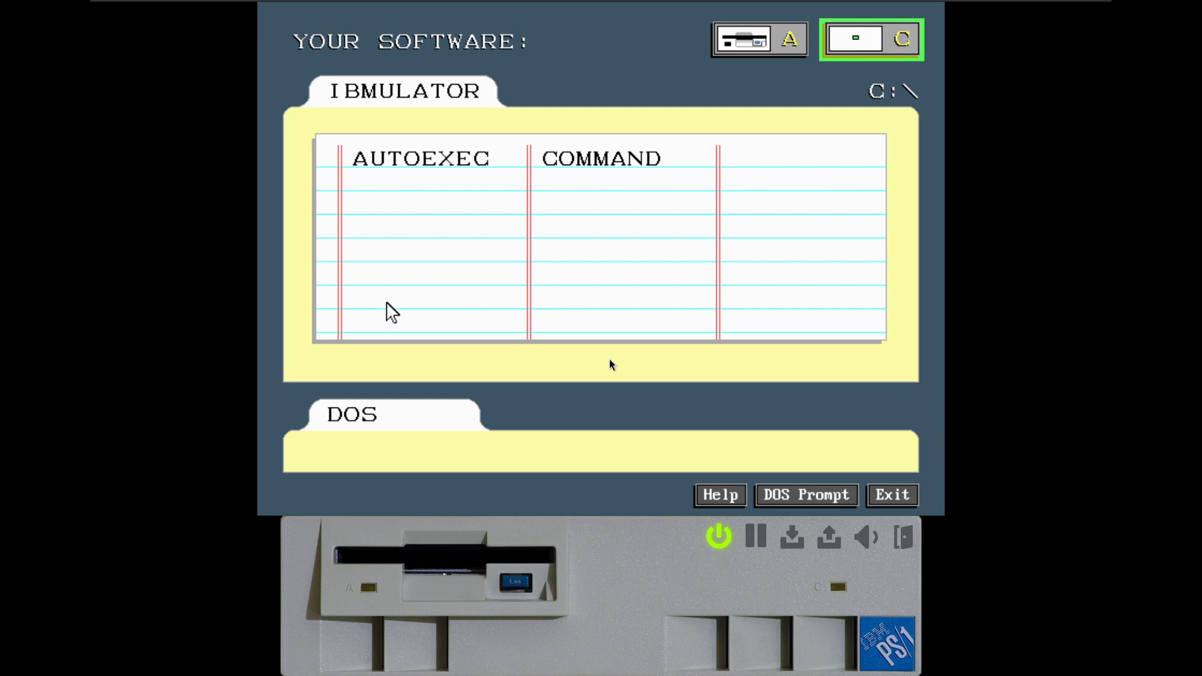
pyautogui.click(363, 418)
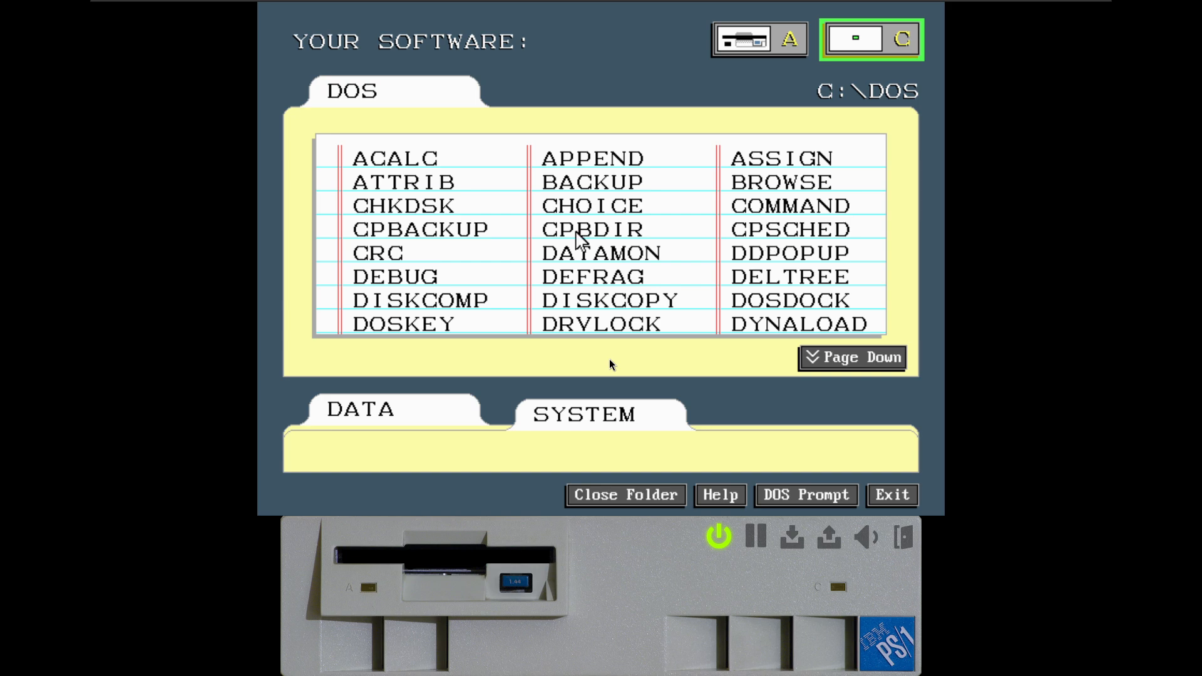
pyautogui.press('Right')
pyautogui.press('Down')
pyautogui.press('Down')
pyautogui.press('Down')
pyautogui.press('Down')
pyautogui.press('Down')
pyautogui.press('Down')
pyautogui.press('Down')
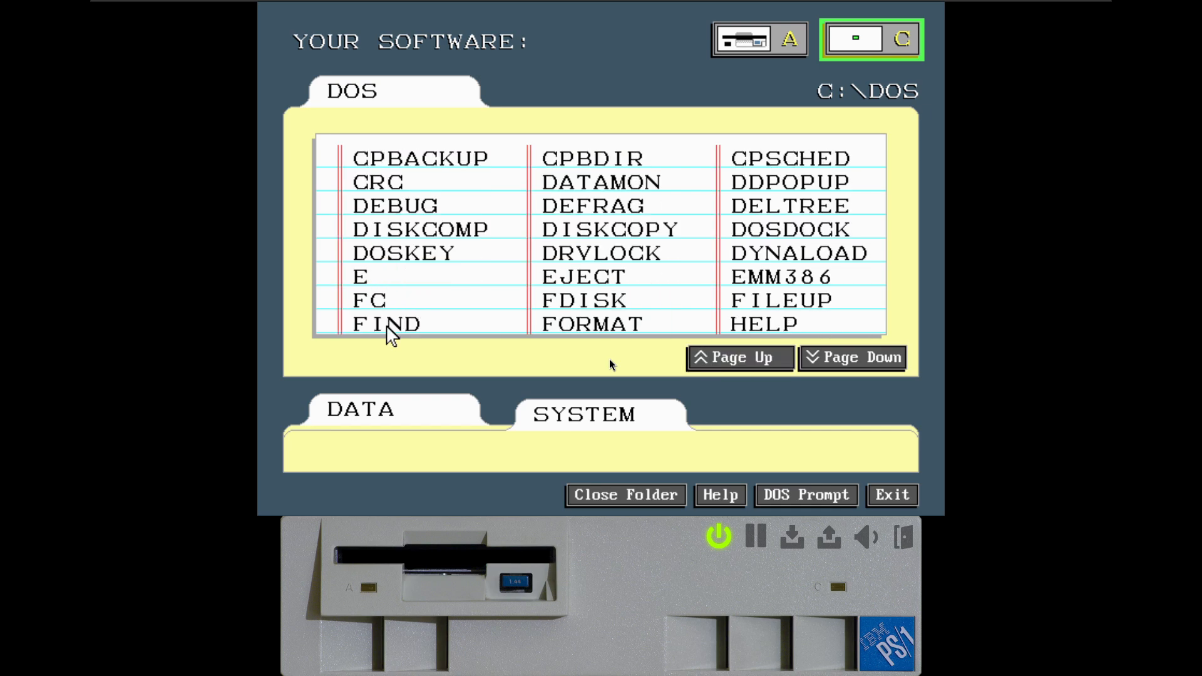
# - Look through the rest of the programs in the DOS folder to the end of the list, and return to the main screen
pyautogui.press('Down')
pyautogui.press('Down')
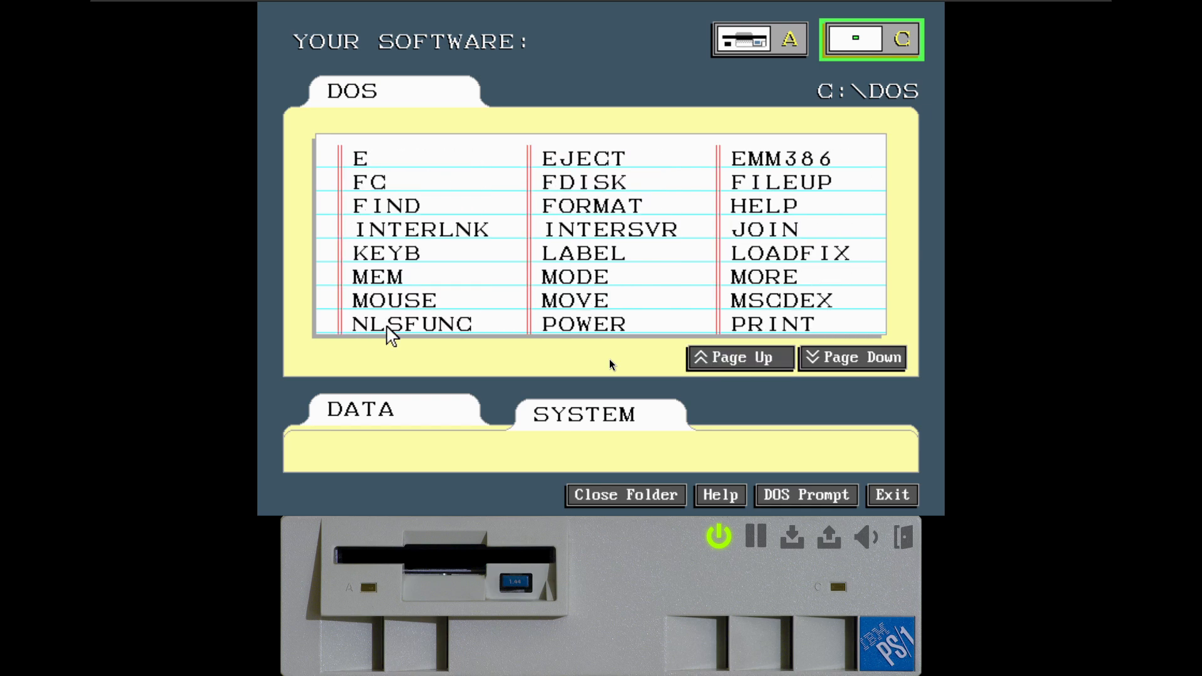
pyautogui.press('Down')
pyautogui.press('Down')
pyautogui.press('Down')
pyautogui.press('Down')
pyautogui.press('Down')
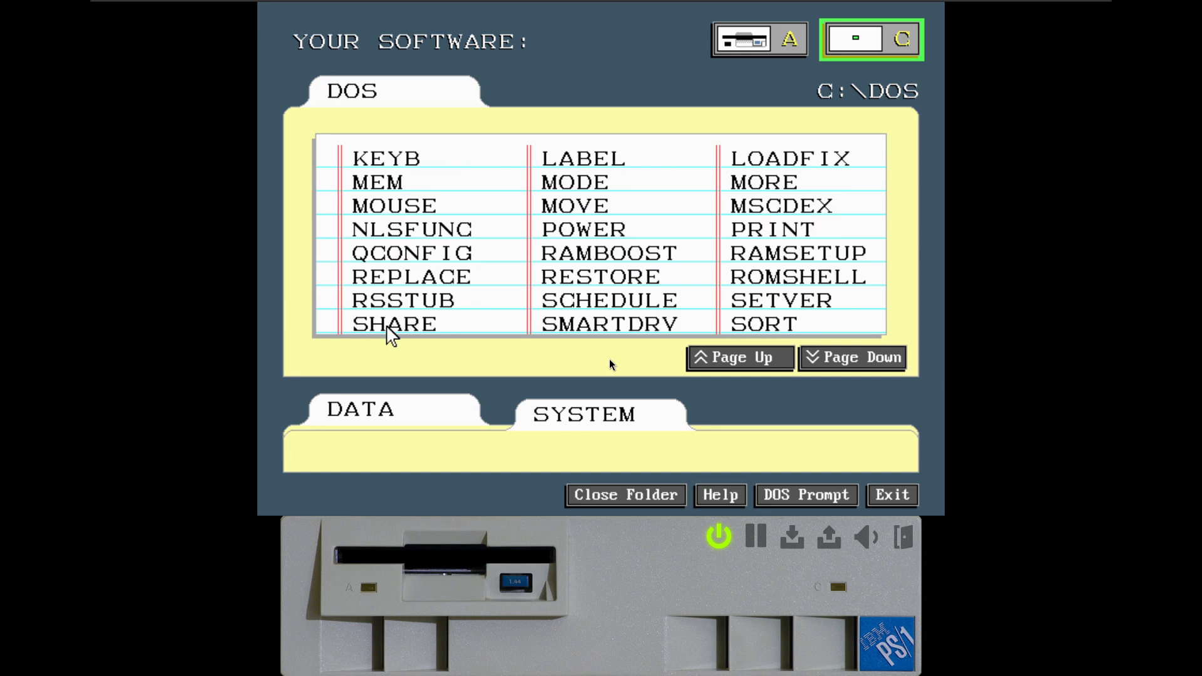
pyautogui.press('Up')
pyautogui.press('Up')
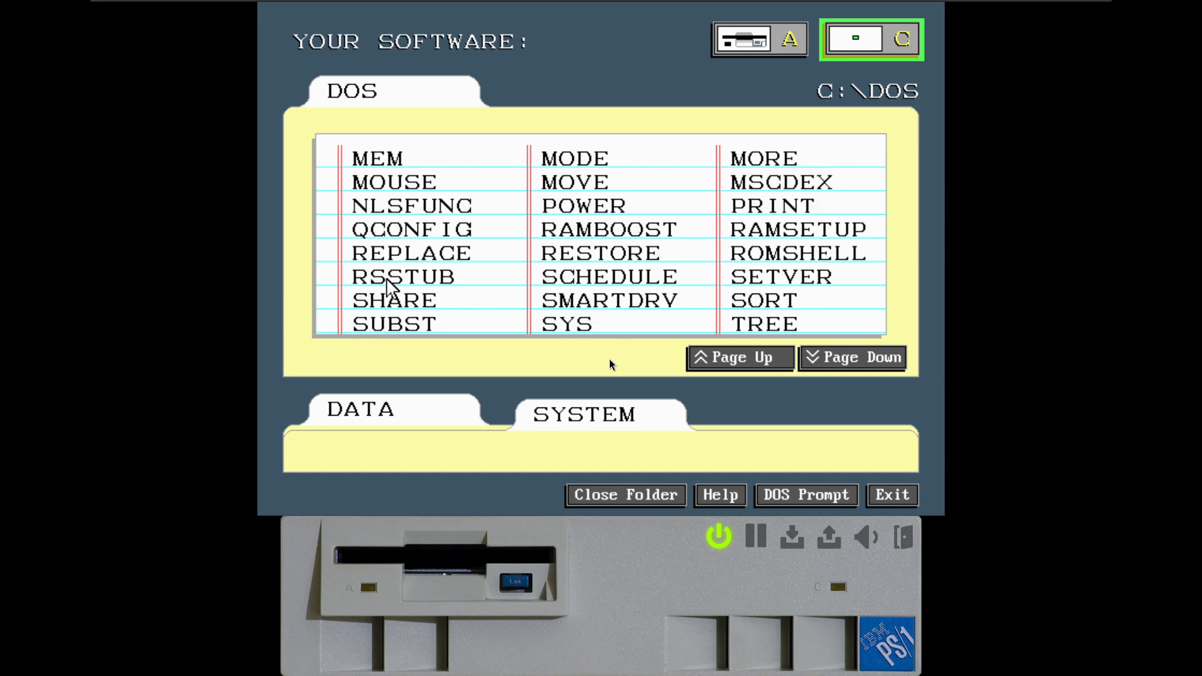
pyautogui.press('Down')
pyautogui.press('Down')
pyautogui.press('Down')
pyautogui.press('Down')
pyautogui.press('Down')
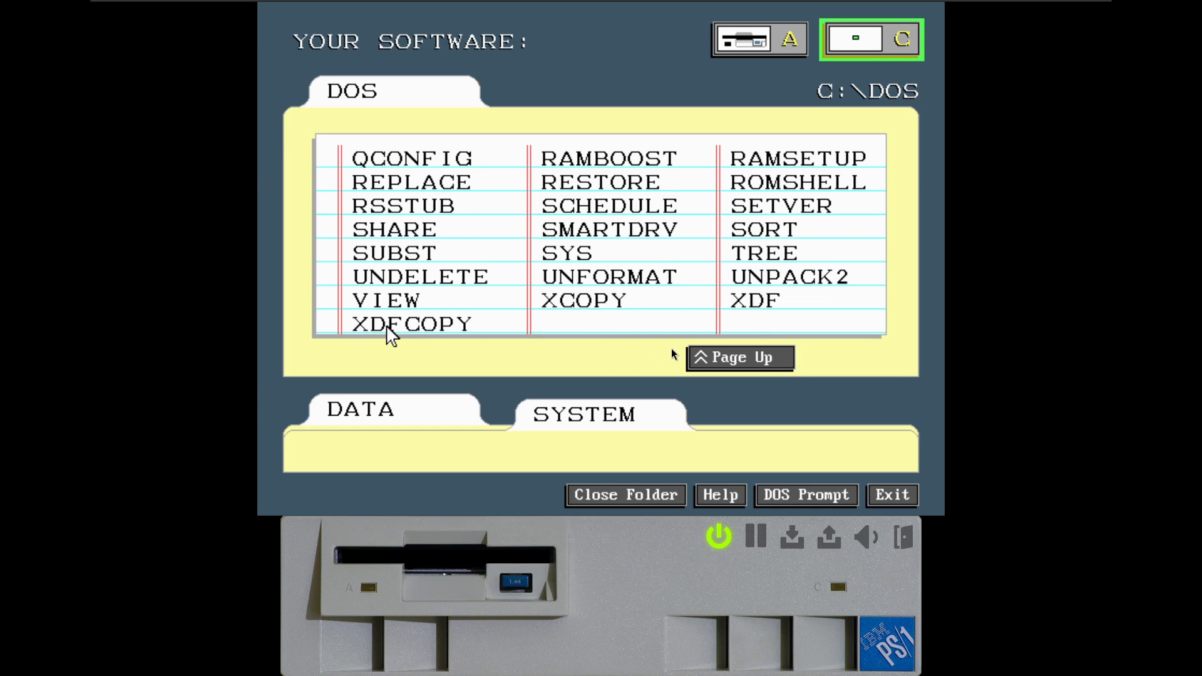
pyautogui.press('Escape')
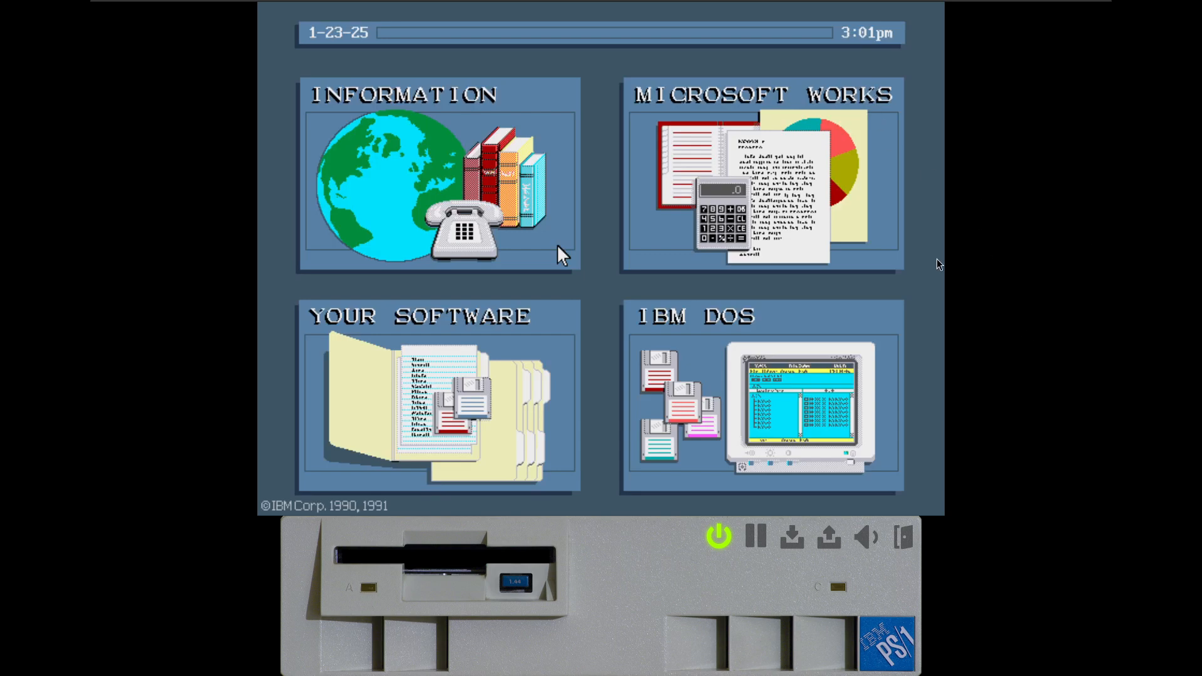
# - Leave the emulator's full-screen mode, switch to the web browser and search Google for "download MASM for IBM PC"
pyautogui.hotkey('alt', 'Return')
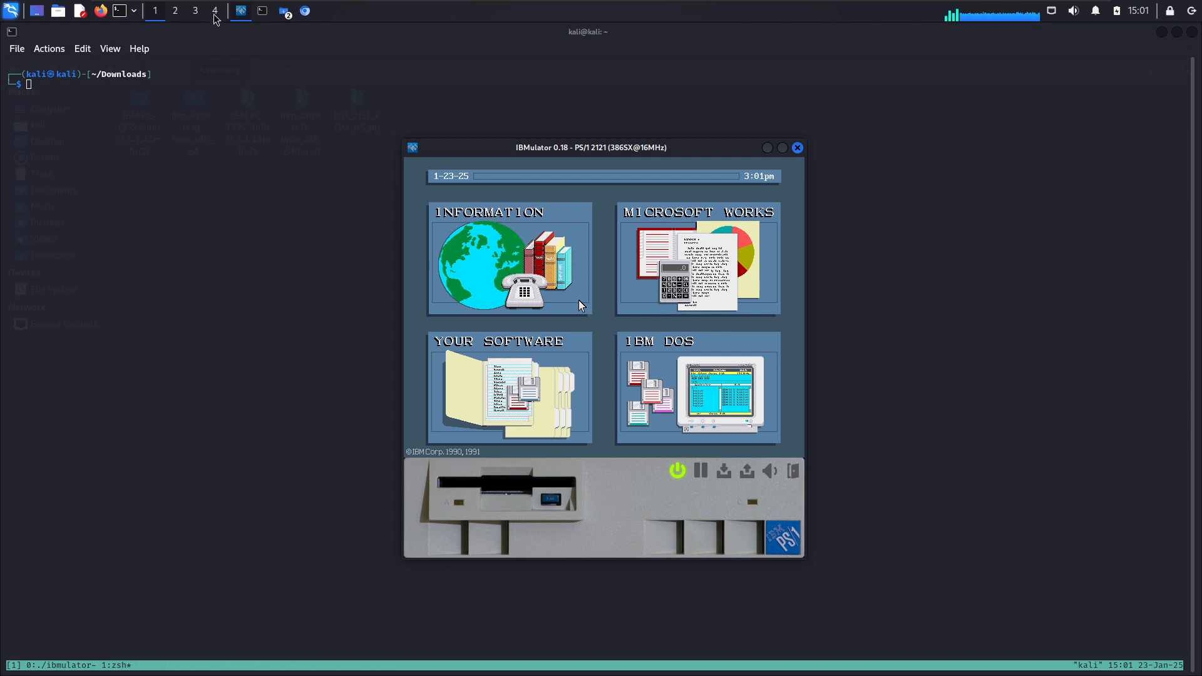
pyautogui.click(305, 11)
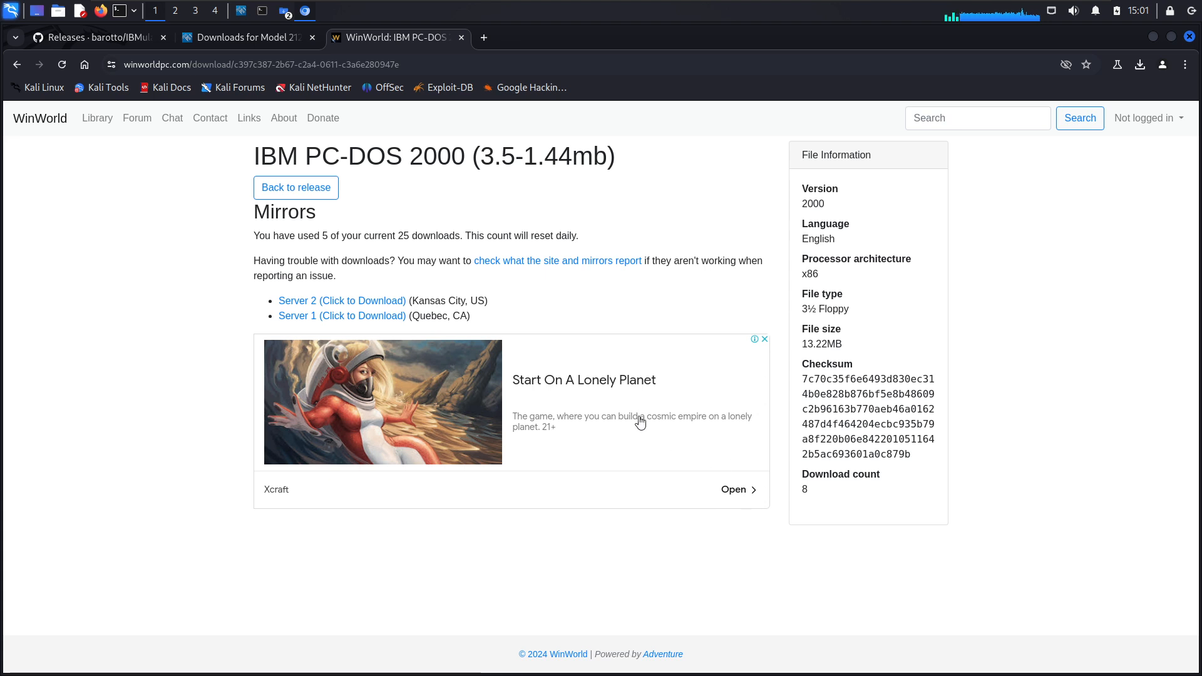
pyautogui.click(285, 63)
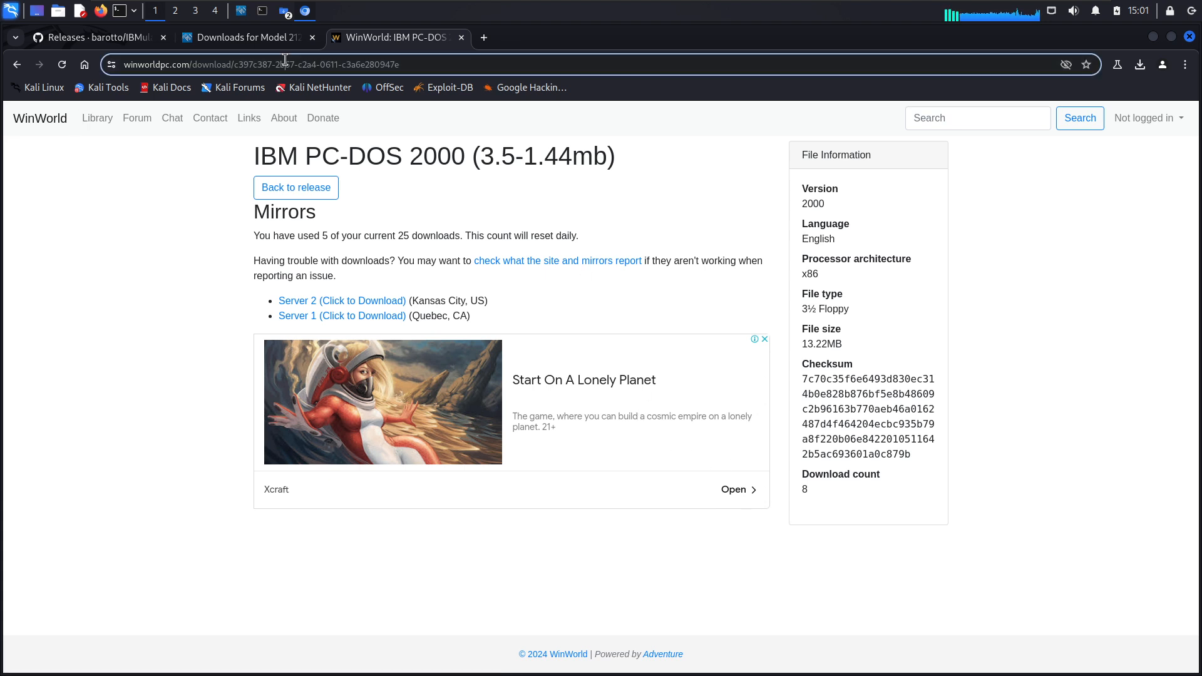
pyautogui.write('do')
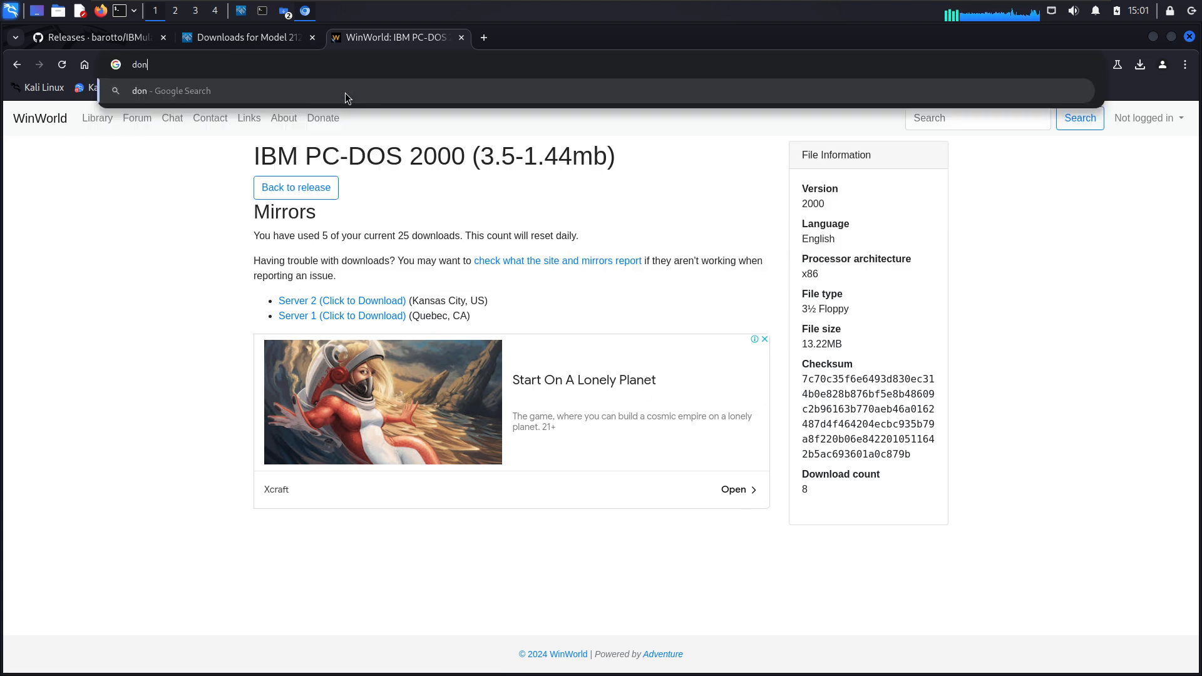
pyautogui.write('wnl')
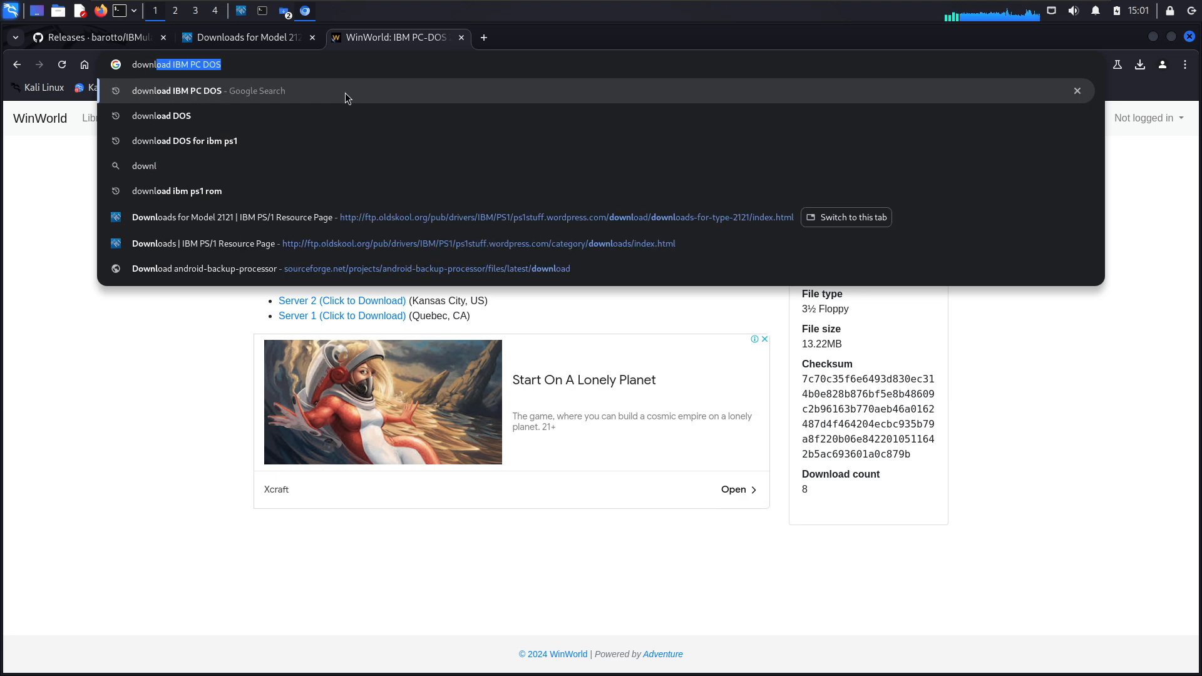
pyautogui.write('oad MASM')
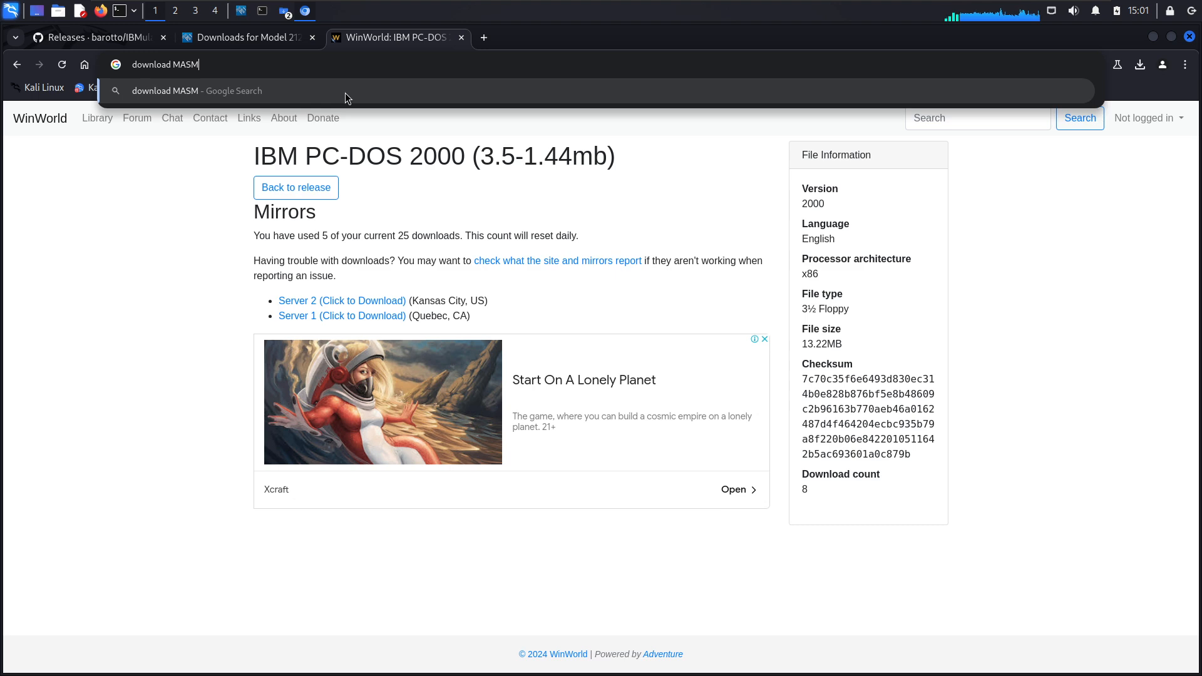
pyautogui.press('Return')
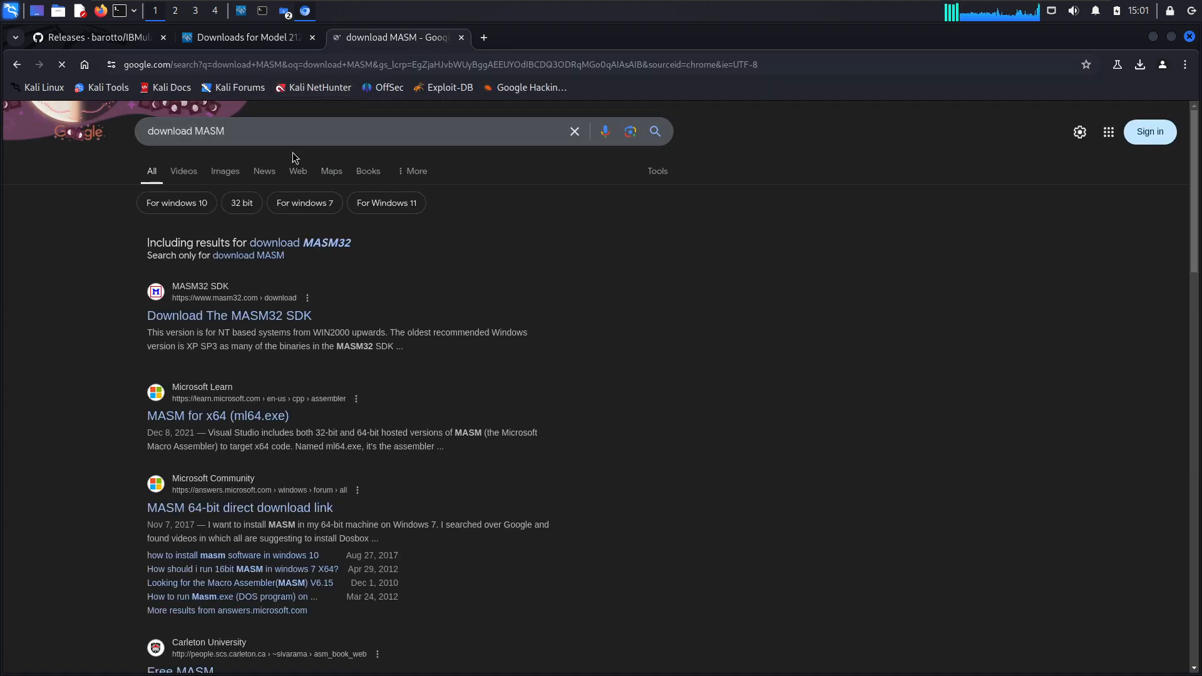
pyautogui.click(250, 130)
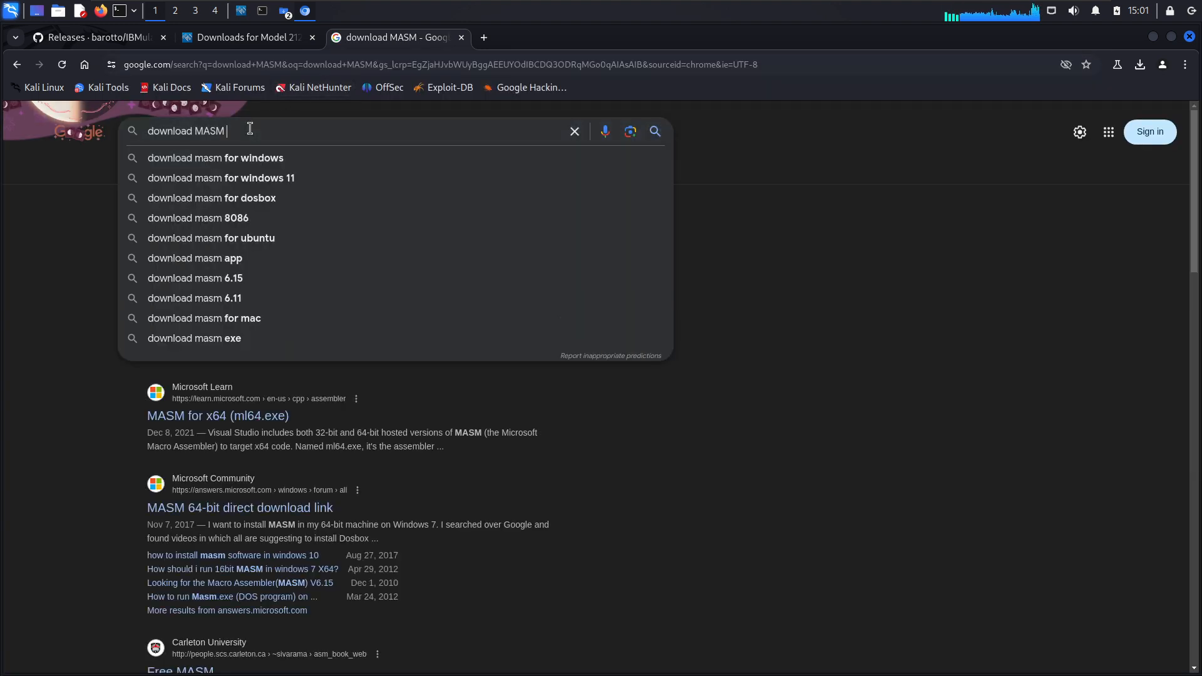
pyautogui.write('for IBM PC')
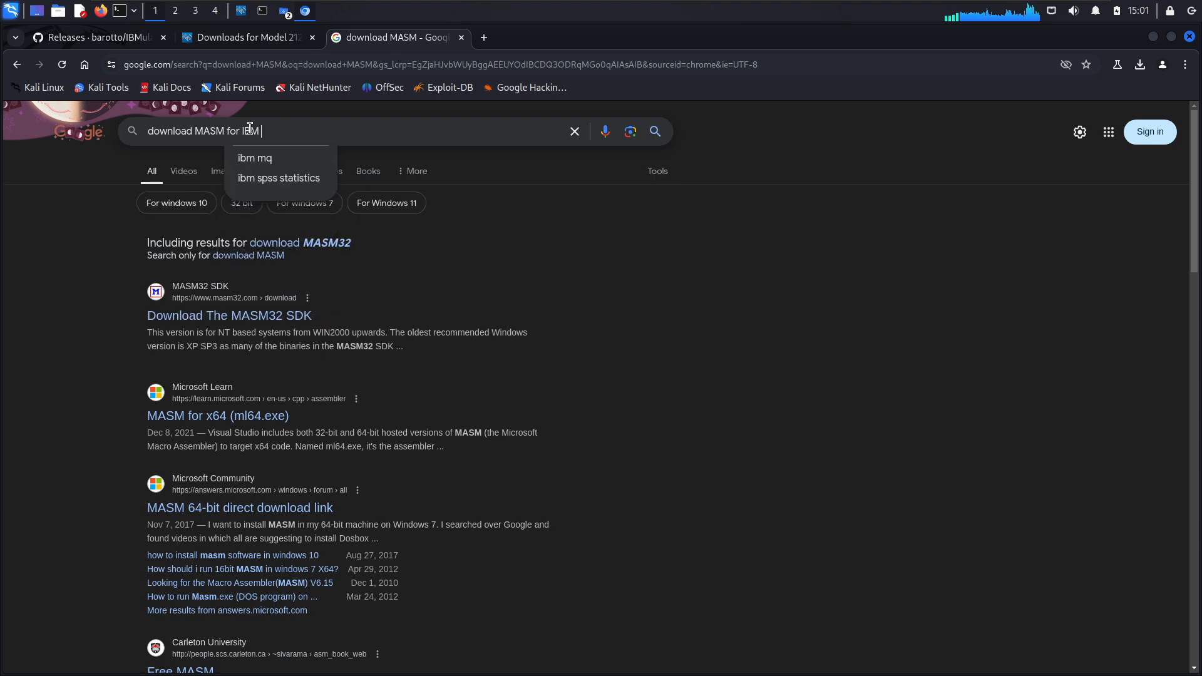
pyautogui.press('Return')
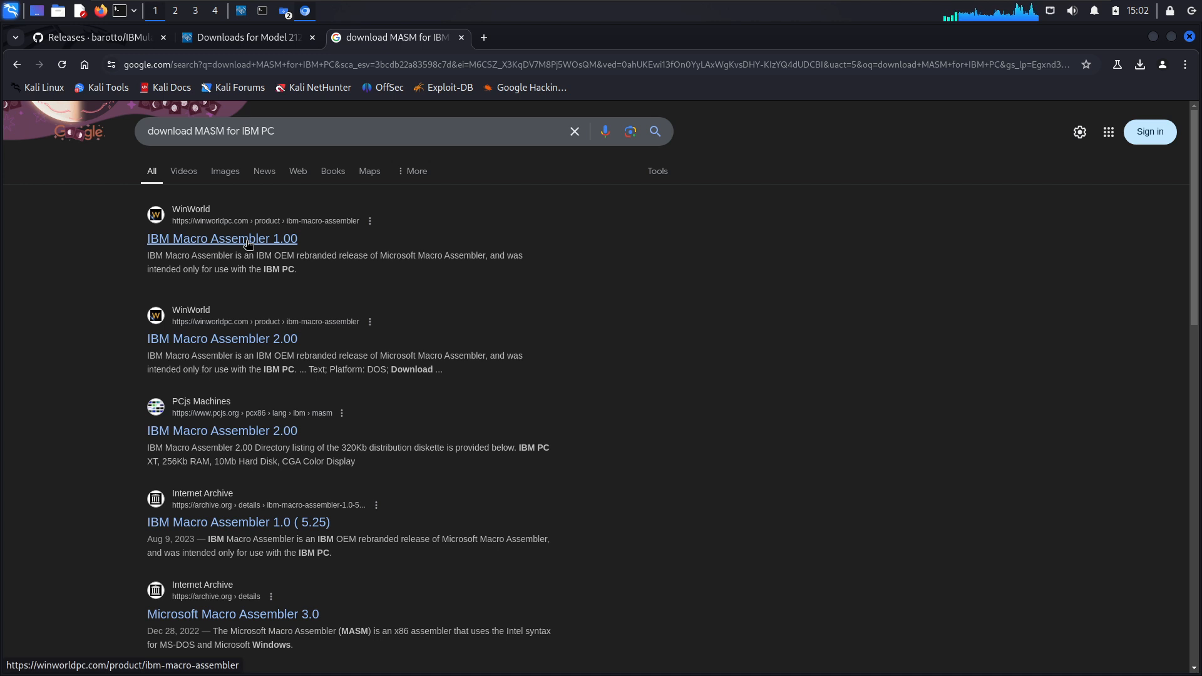
# - Open the WinWorld page for IBM Macro Assembler 2.00 and compare its details and downloads with release /2 v1.00
pyautogui.click(220, 340)
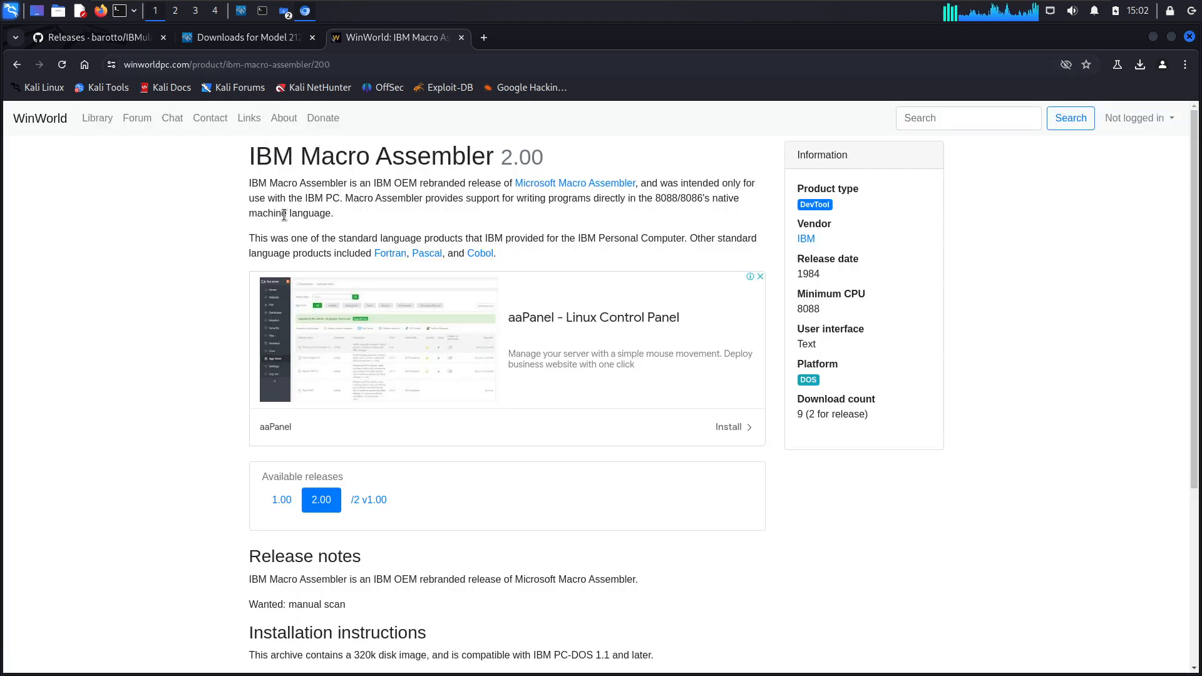
pyautogui.scroll(-5, 173, 317)
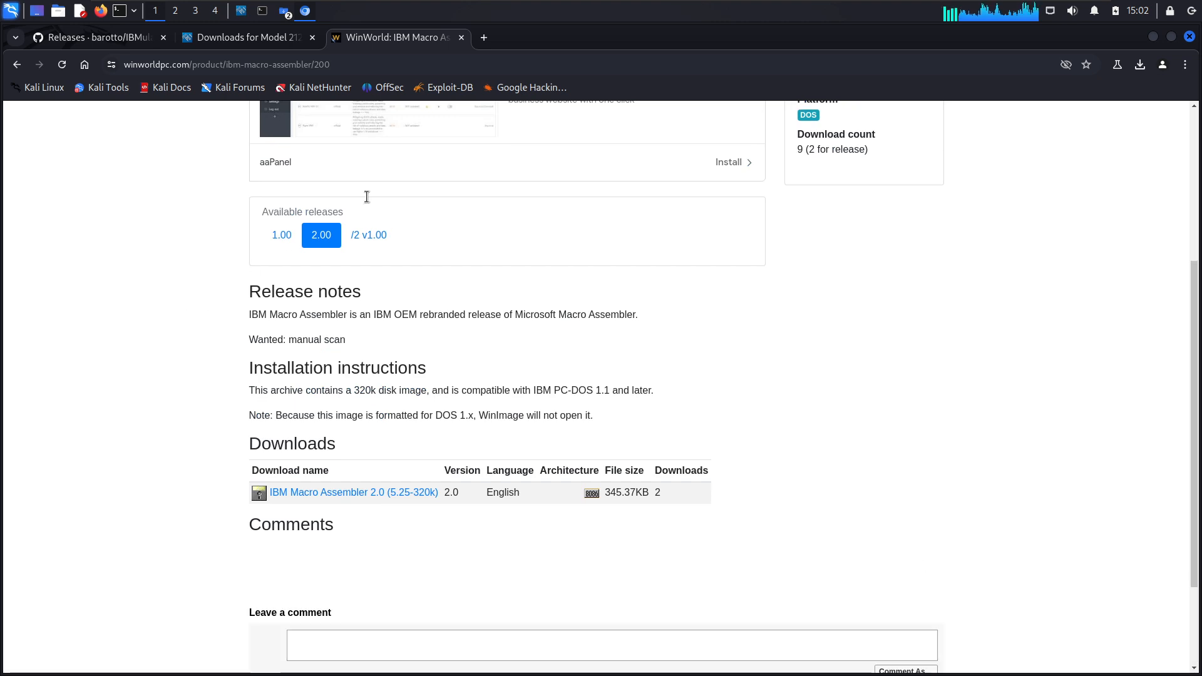
pyautogui.click(365, 235)
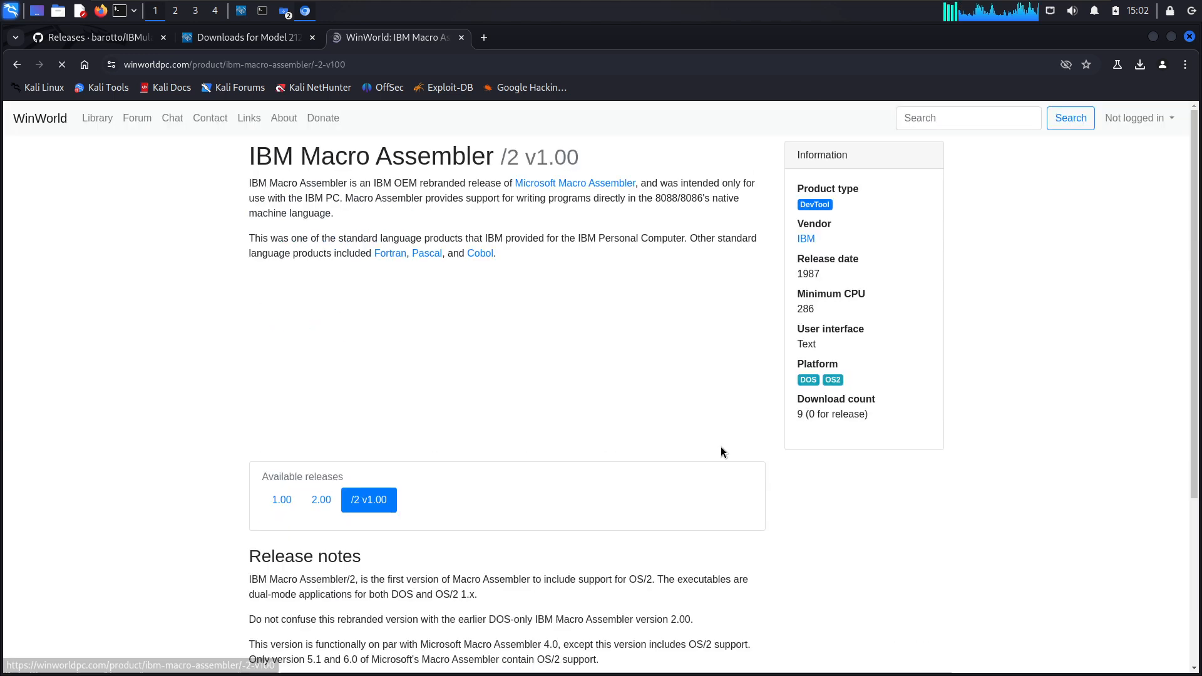
pyautogui.scroll(-5, 576, 419)
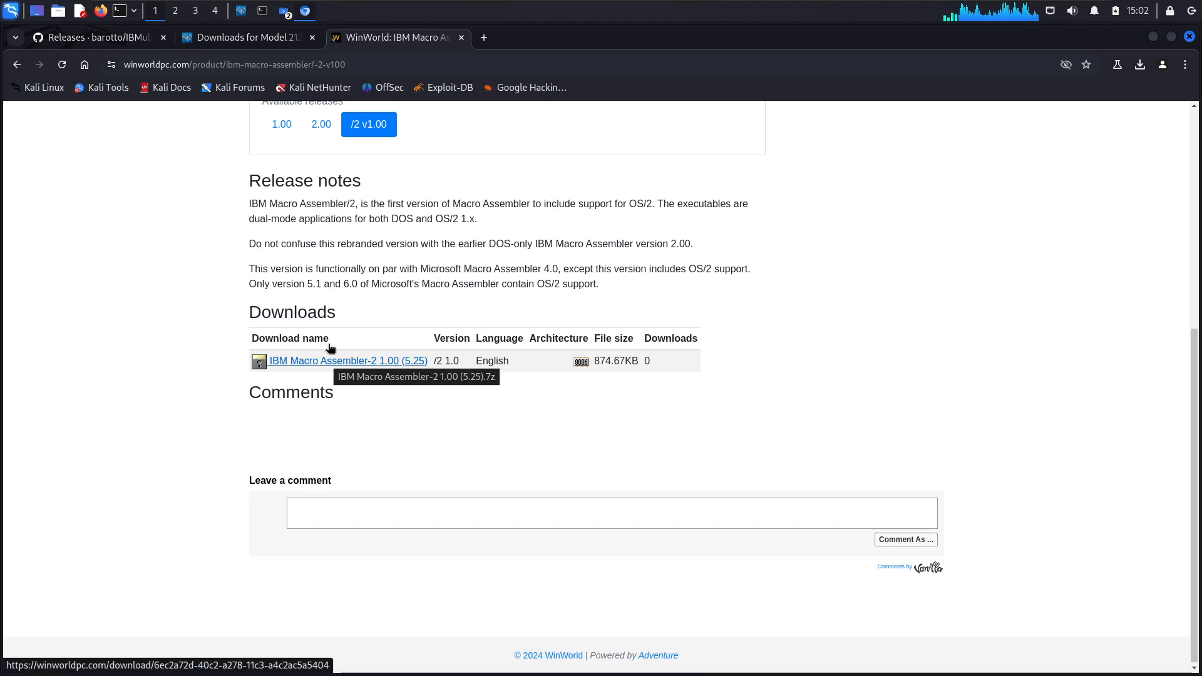
pyautogui.click(319, 122)
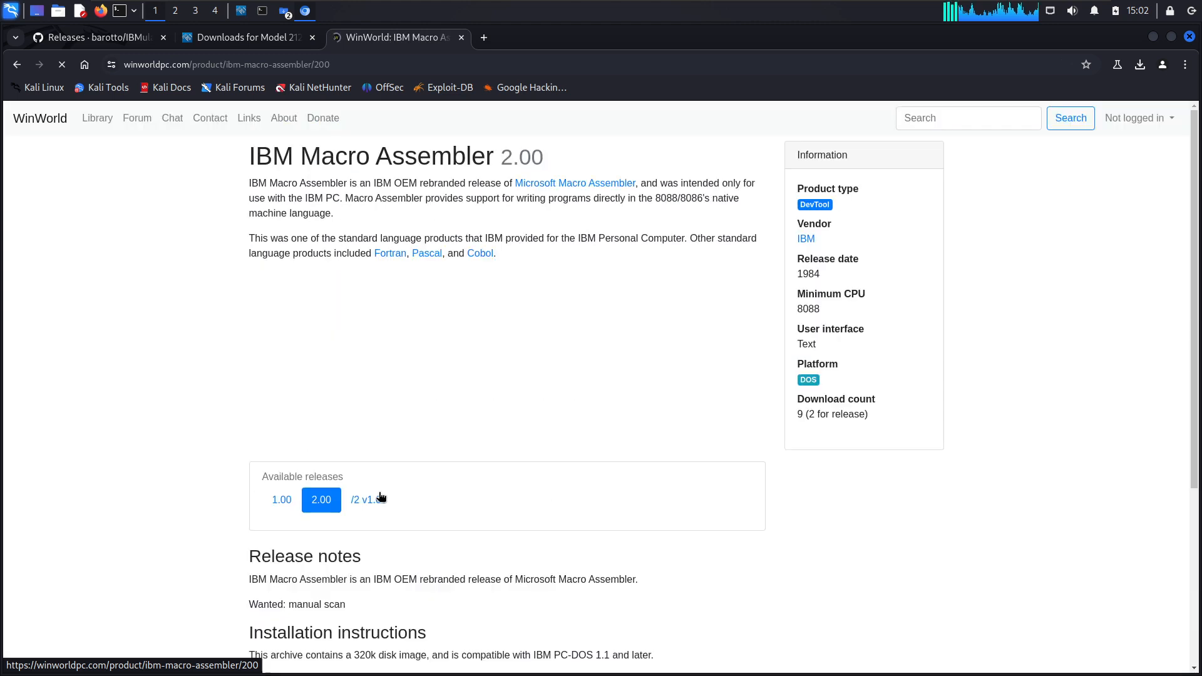
pyautogui.scroll(-2, 378, 520)
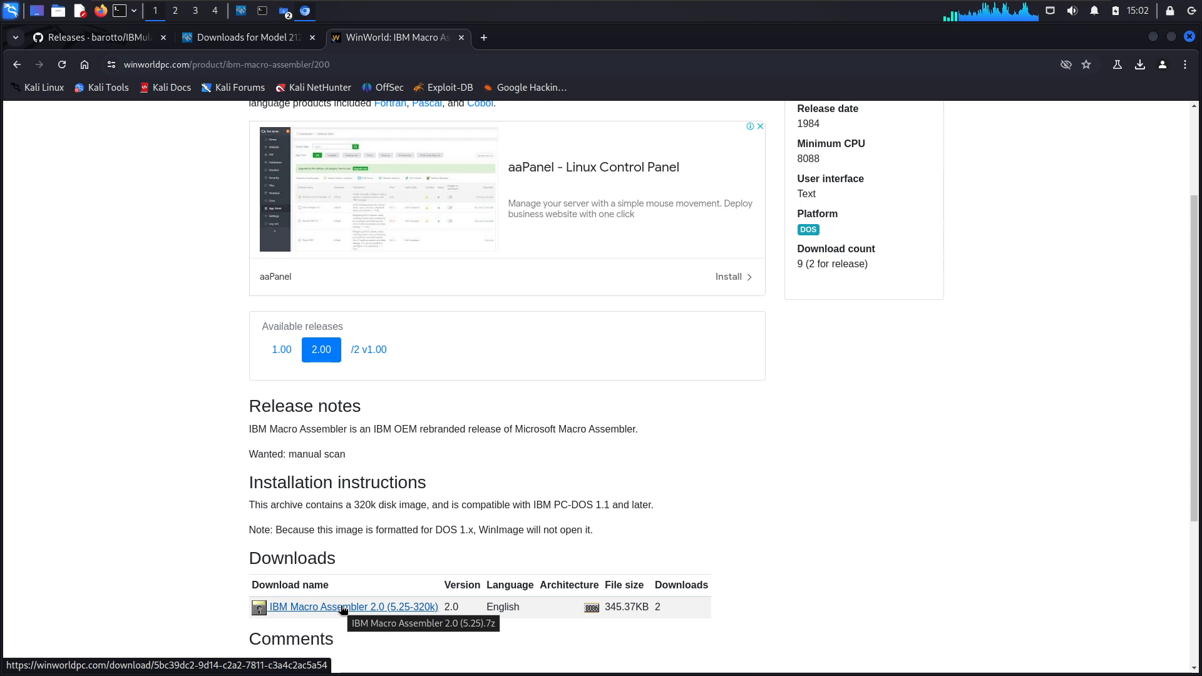
pyautogui.click(362, 353)
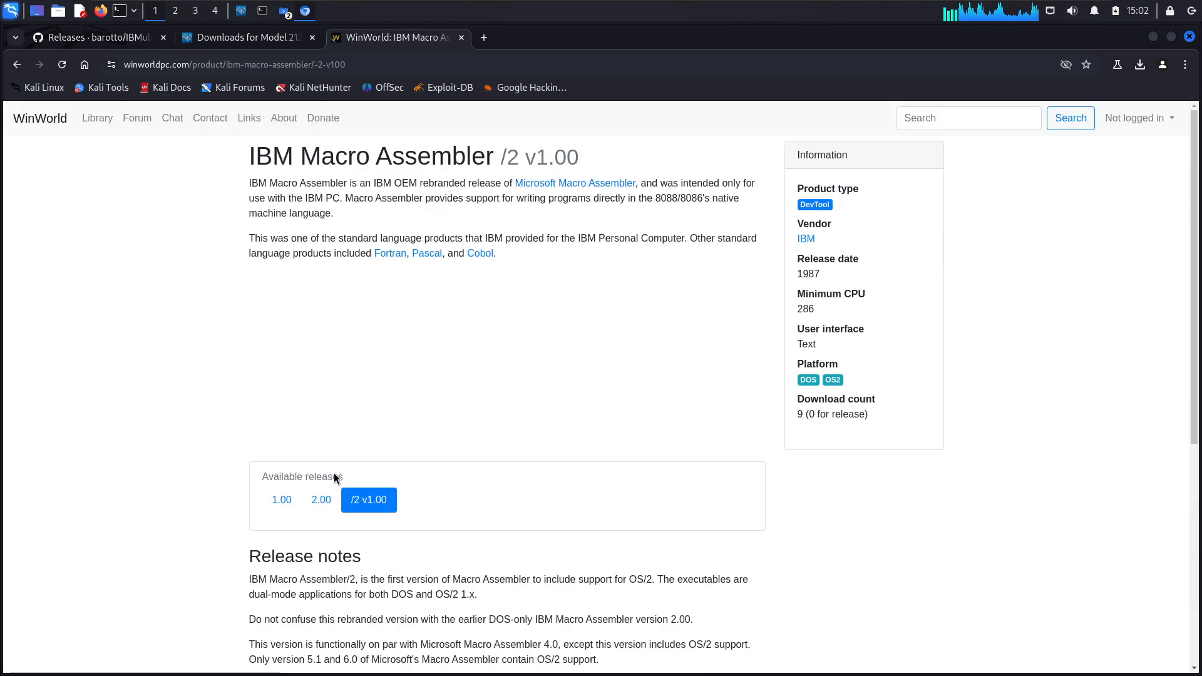
pyautogui.click(324, 504)
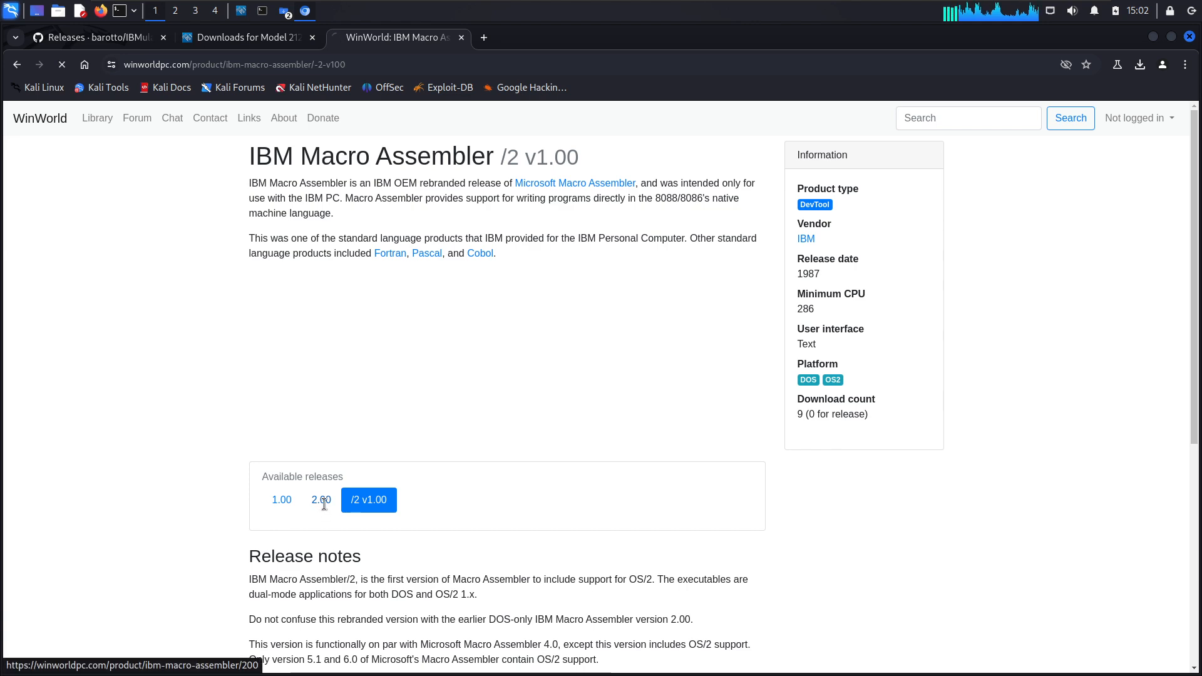
# - Open the /2 v1.00 release and download IBM Macro Assembler-2 1.00 (5.25) from the Server 2 mirror
pyautogui.click(369, 499)
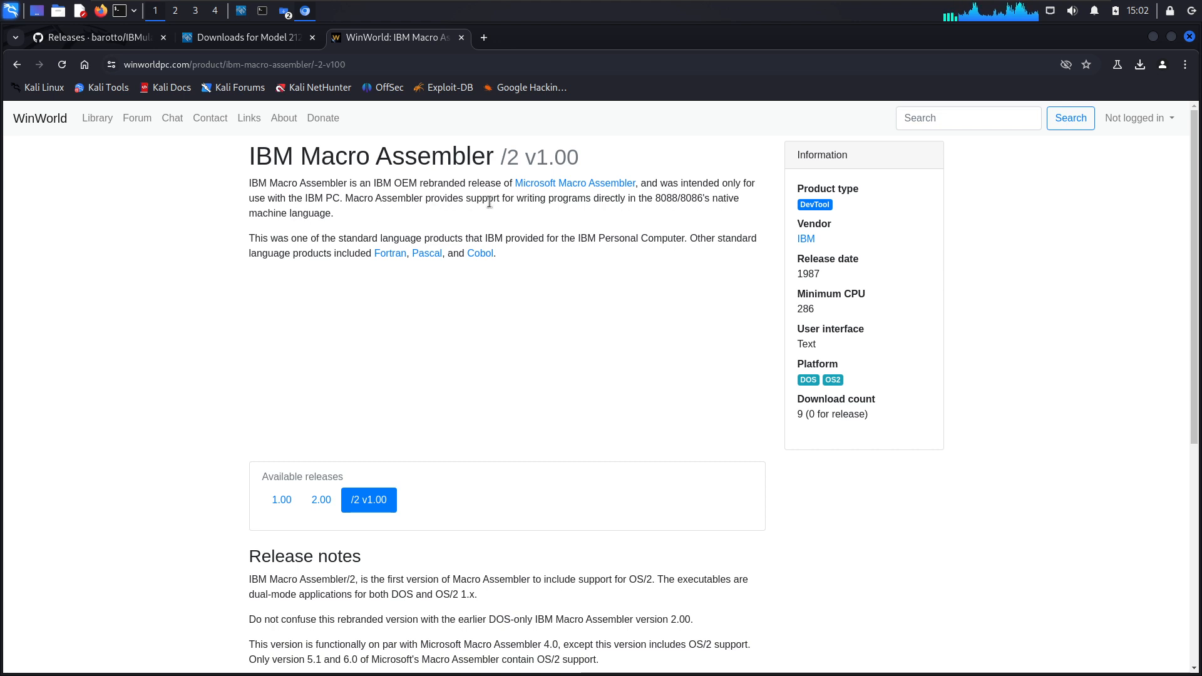
pyautogui.moveTo(653, 199); pyautogui.dragTo(717, 196)
pyautogui.scroll(-5, 591, 242)
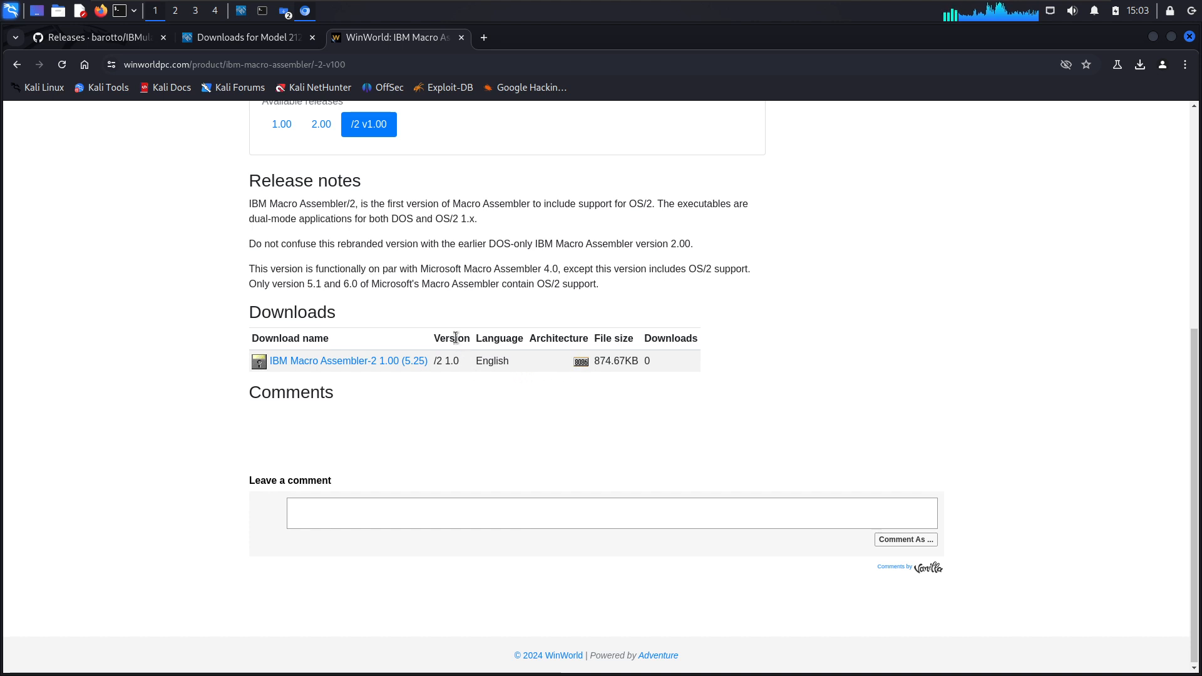
pyautogui.click(386, 362)
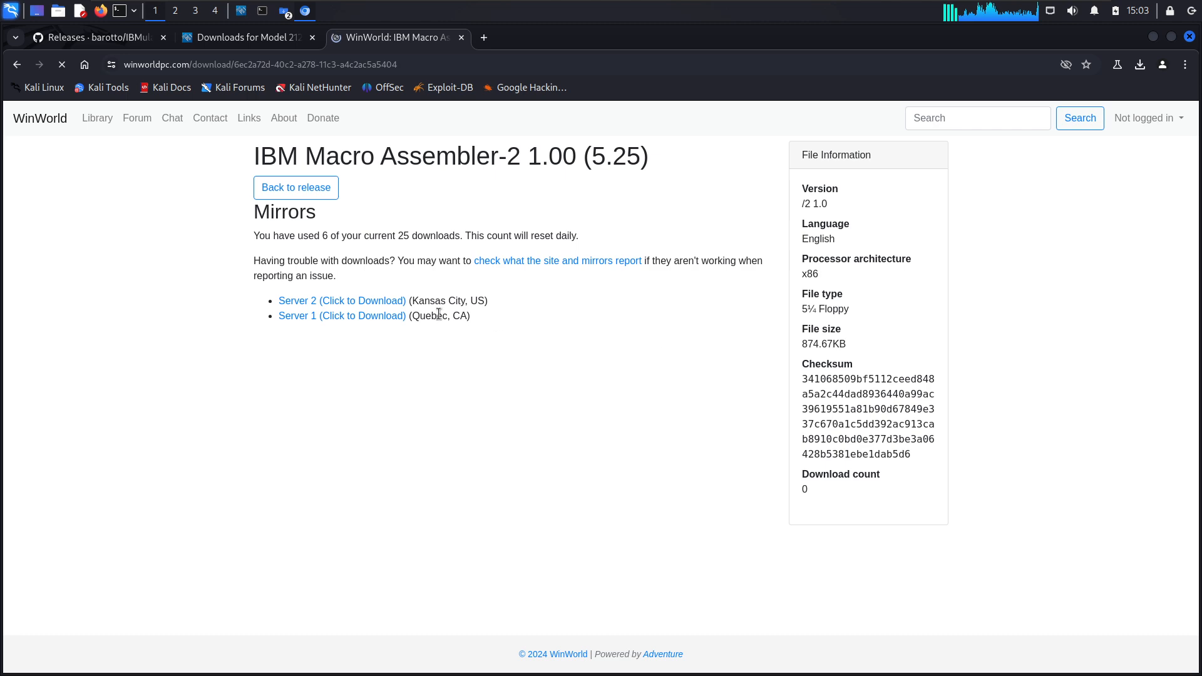
pyautogui.click(379, 301)
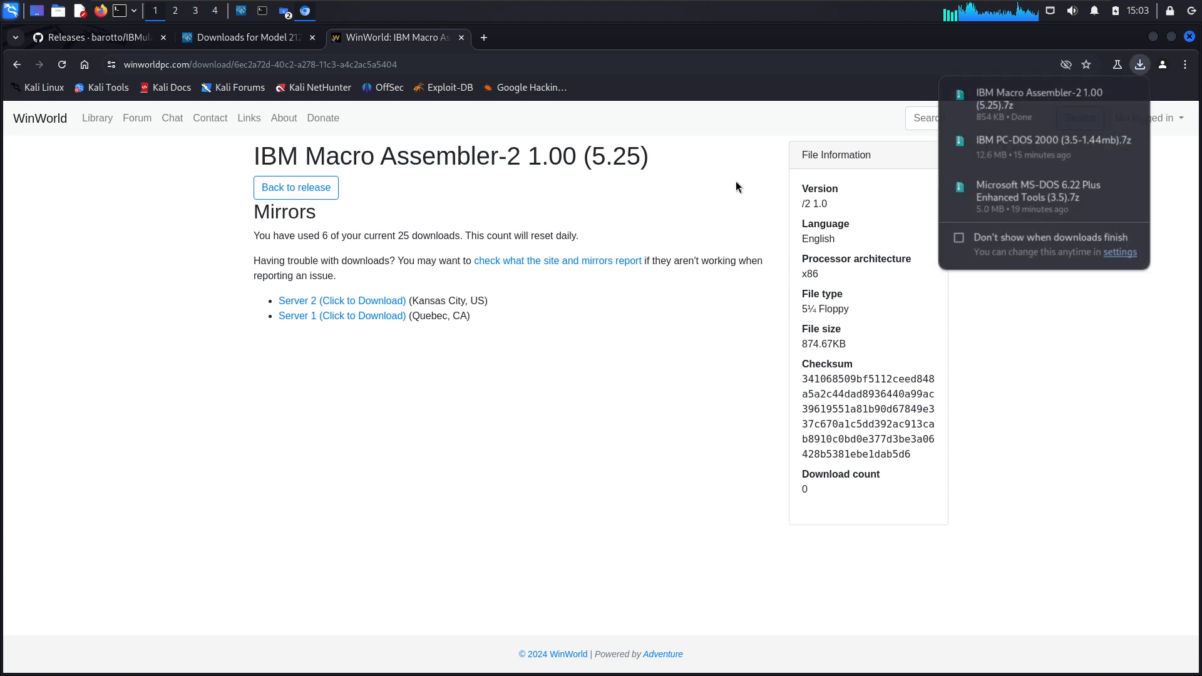
# - In the terminal, move the downloaded IBM Macro Assembler-2 1.00 (5.25).7z archive to ../projects/Assembly
pyautogui.click(266, 17)
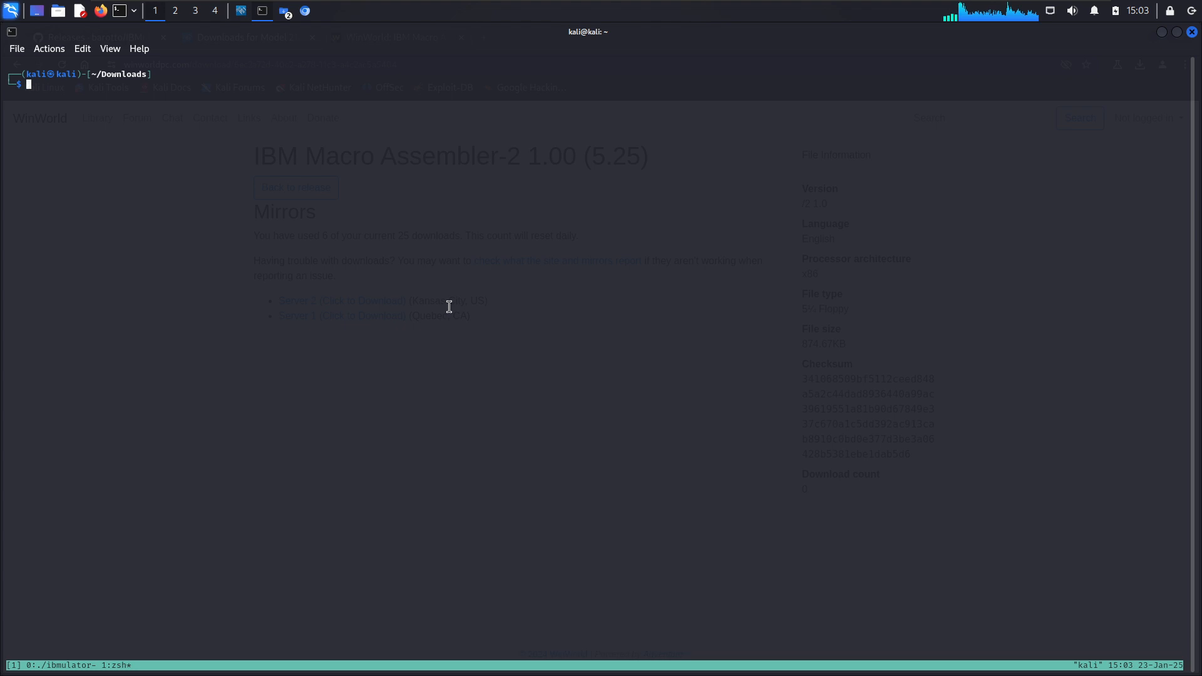
pyautogui.write('mv')
pyautogui.hotkey('alt', 'Tab')
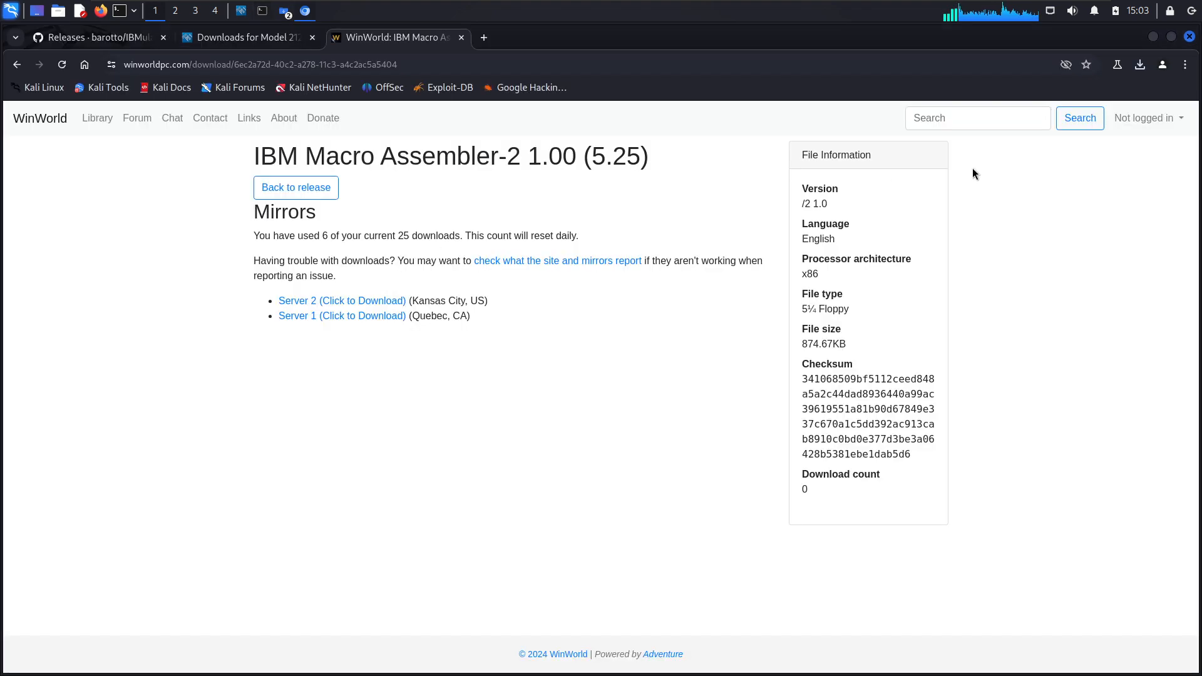
pyautogui.click(1144, 66)
pyautogui.hotkey('alt', 'Tab')
pyautogui.write('IBM')
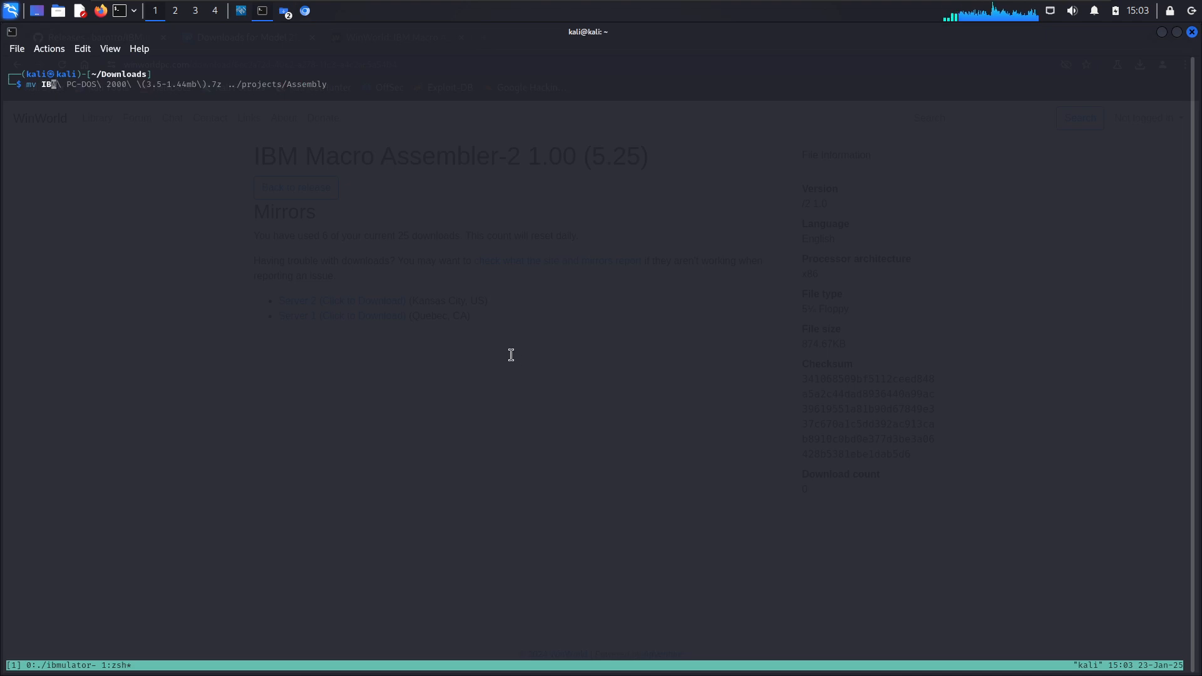
pyautogui.press('Tab')
pyautogui.write('..')
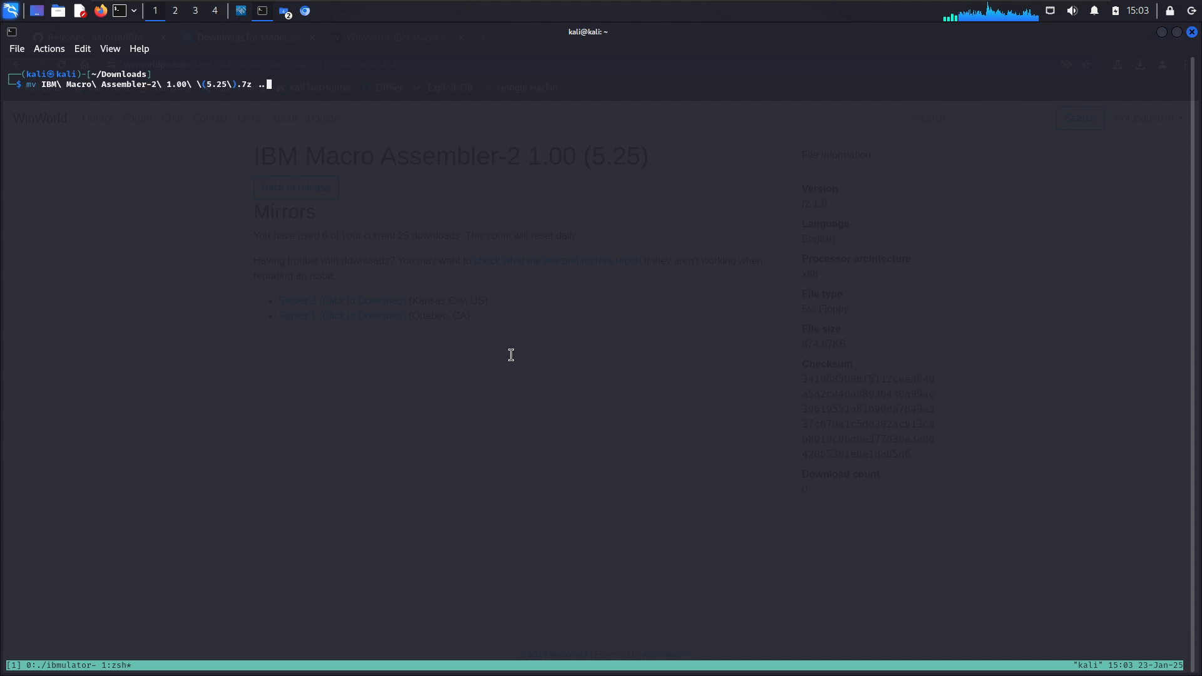
pyautogui.write('/p')
pyautogui.press('Tab')
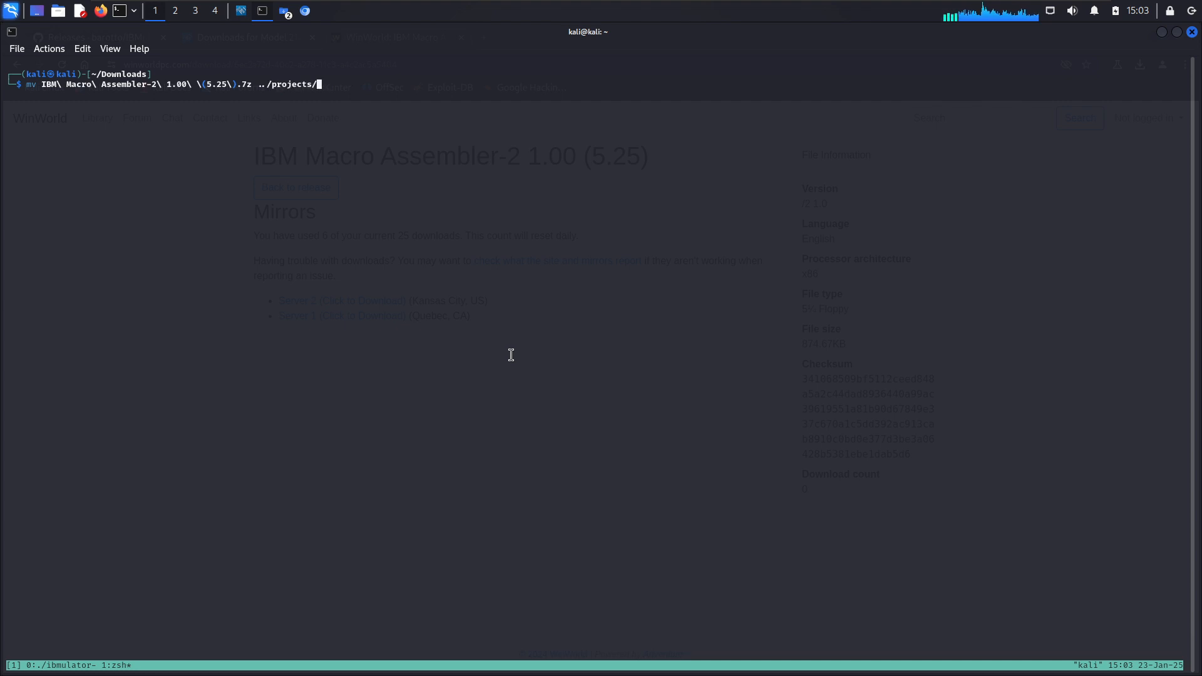
pyautogui.write('As')
pyautogui.press('Tab')
pyautogui.press('Return')
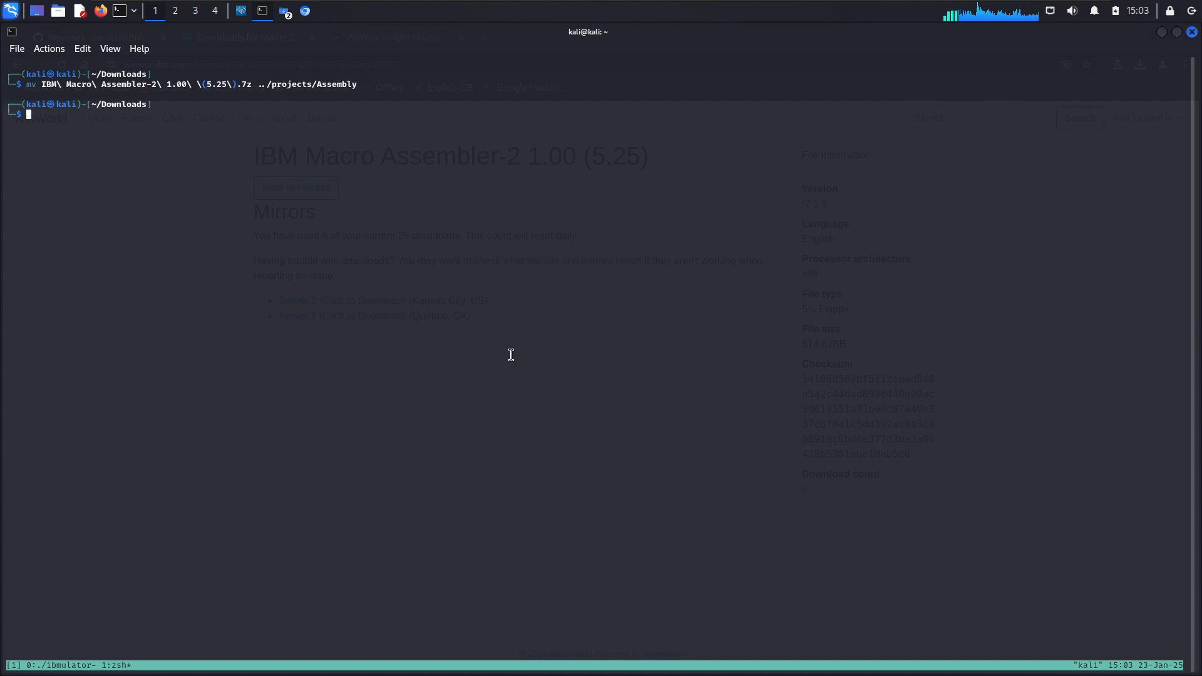
# - Switch to the file manager and extract IBM Macro Assembler-2 1.00 (5.25).7z inside the Assembly folder
pyautogui.click(283, 11)
pyautogui.click(317, 39)
pyautogui.click(239, 180)
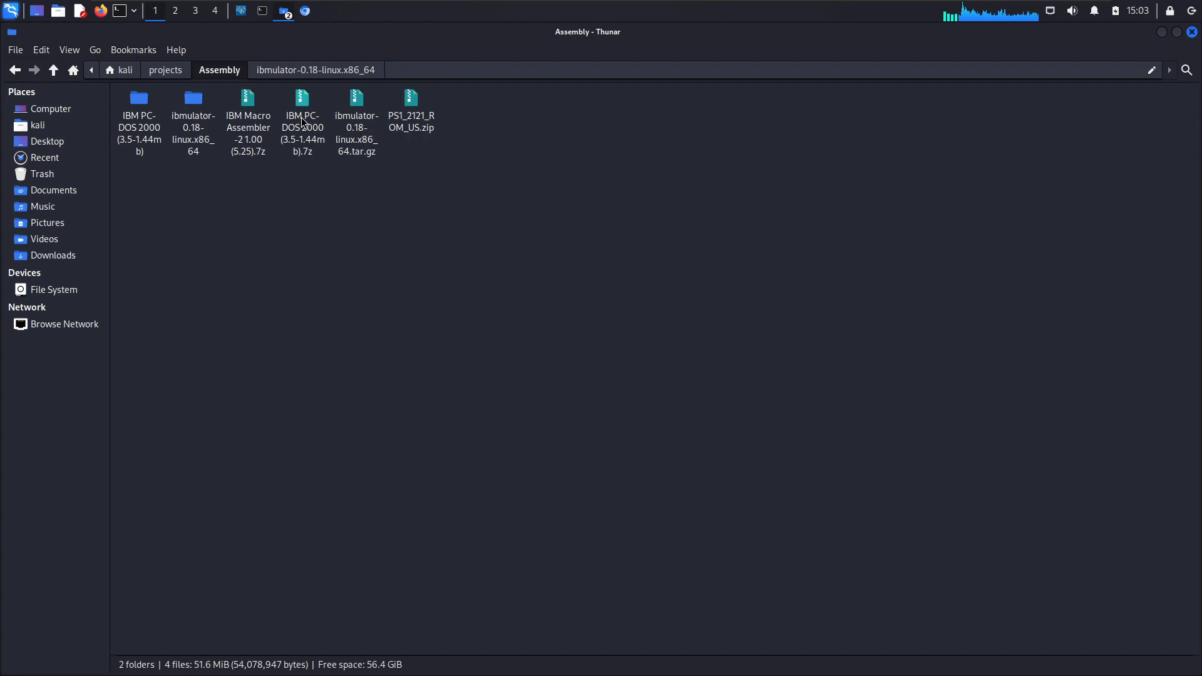
pyautogui.click(257, 139)
pyautogui.rightClick(254, 128)
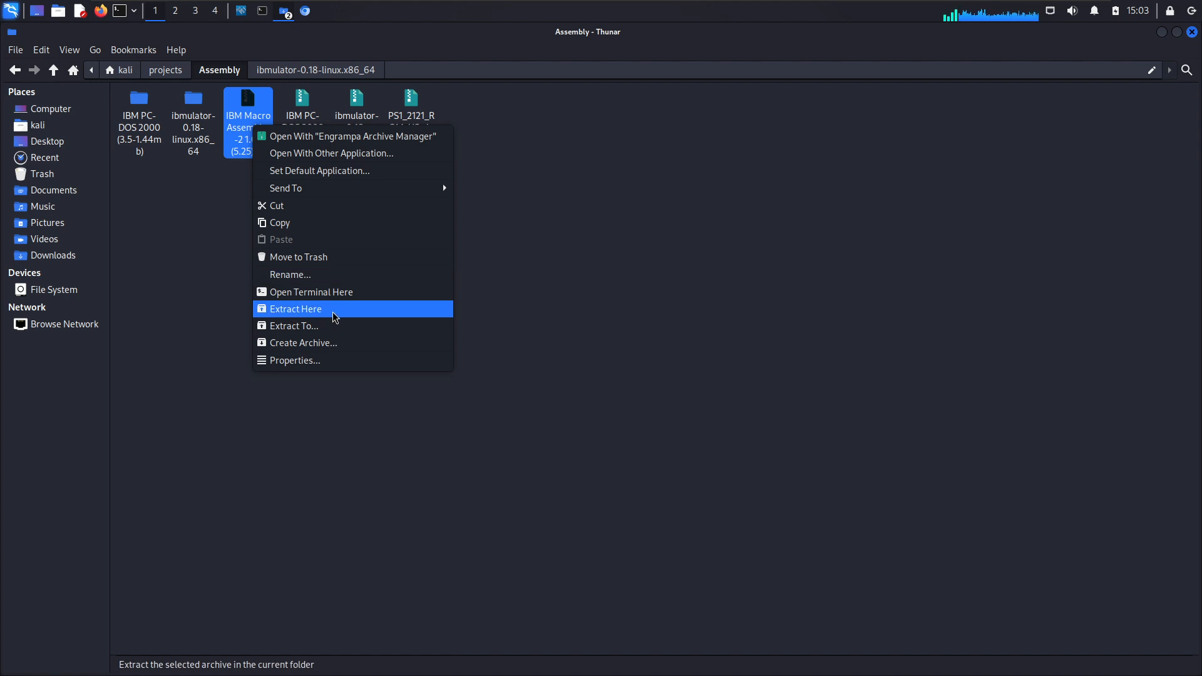
pyautogui.click(301, 309)
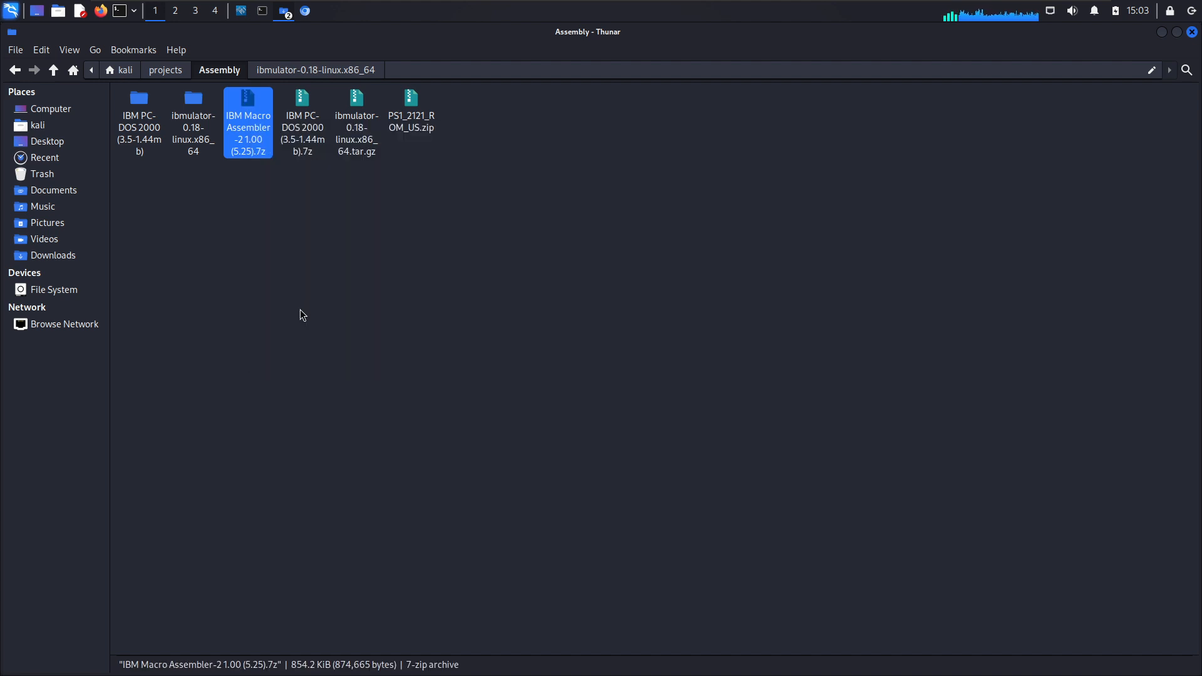
pyautogui.click(329, 238)
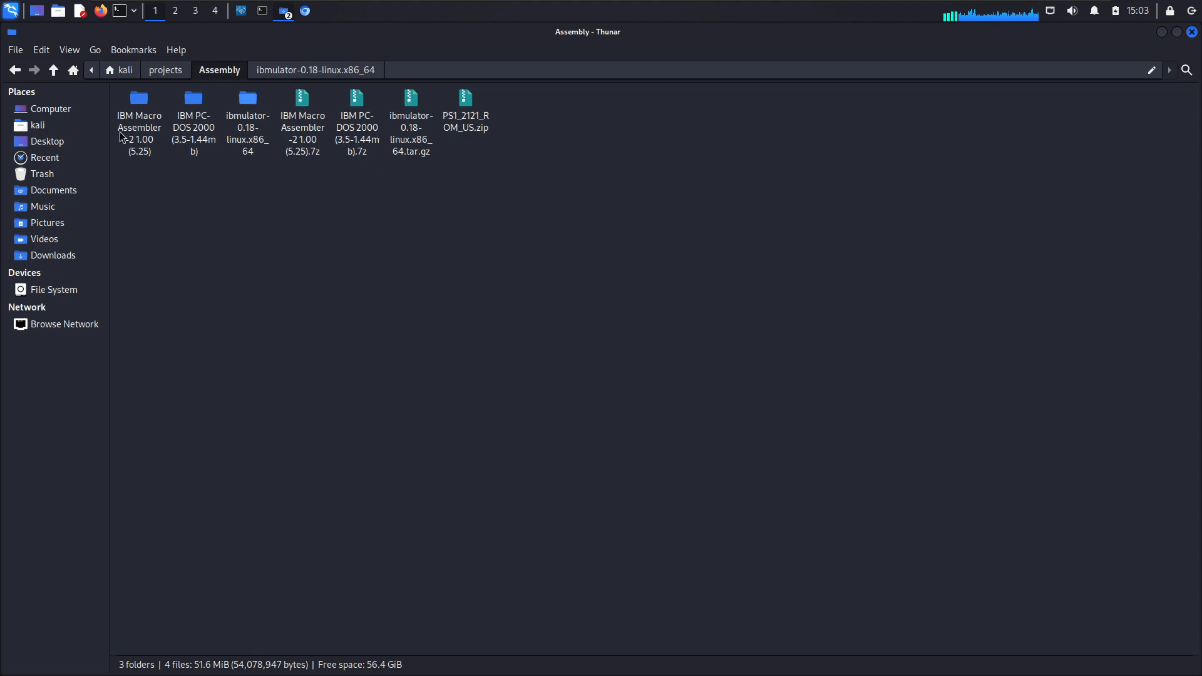
# - Look through the extracted IBM Macro Assembler-2 1.00 (5.25) folder for disk images, then return to the Assembly folder
pyautogui.doubleClick(141, 156)
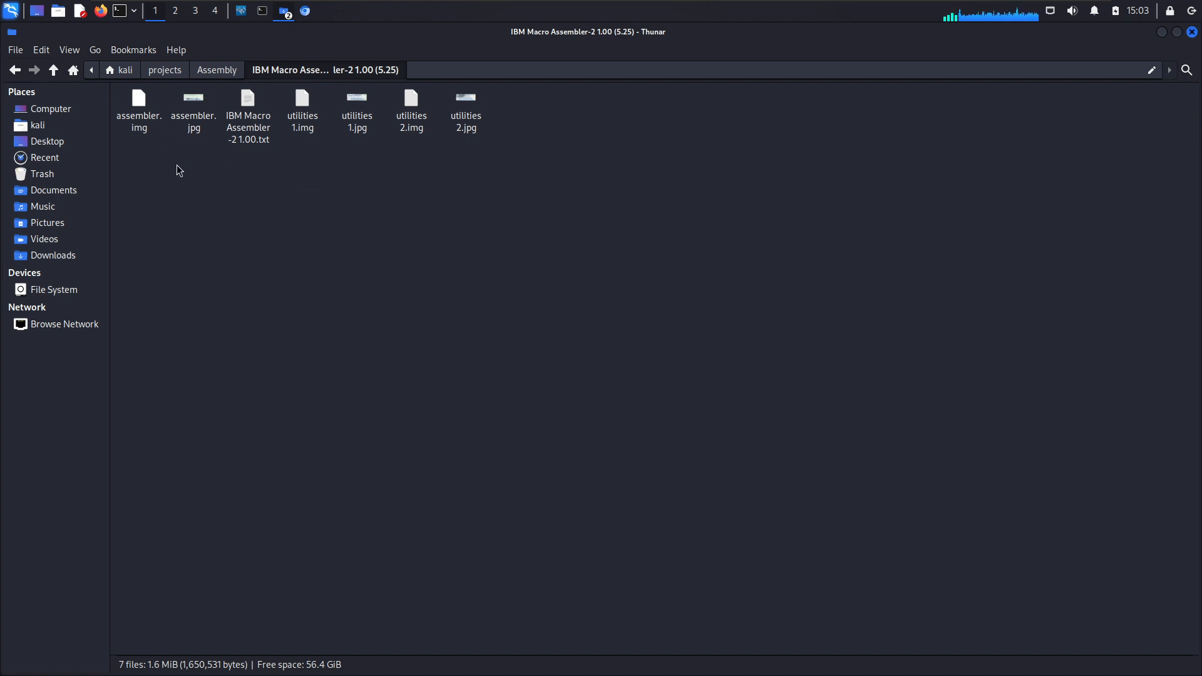
pyautogui.moveTo(167, 174); pyautogui.dragTo(136, 118)
pyautogui.click(144, 164)
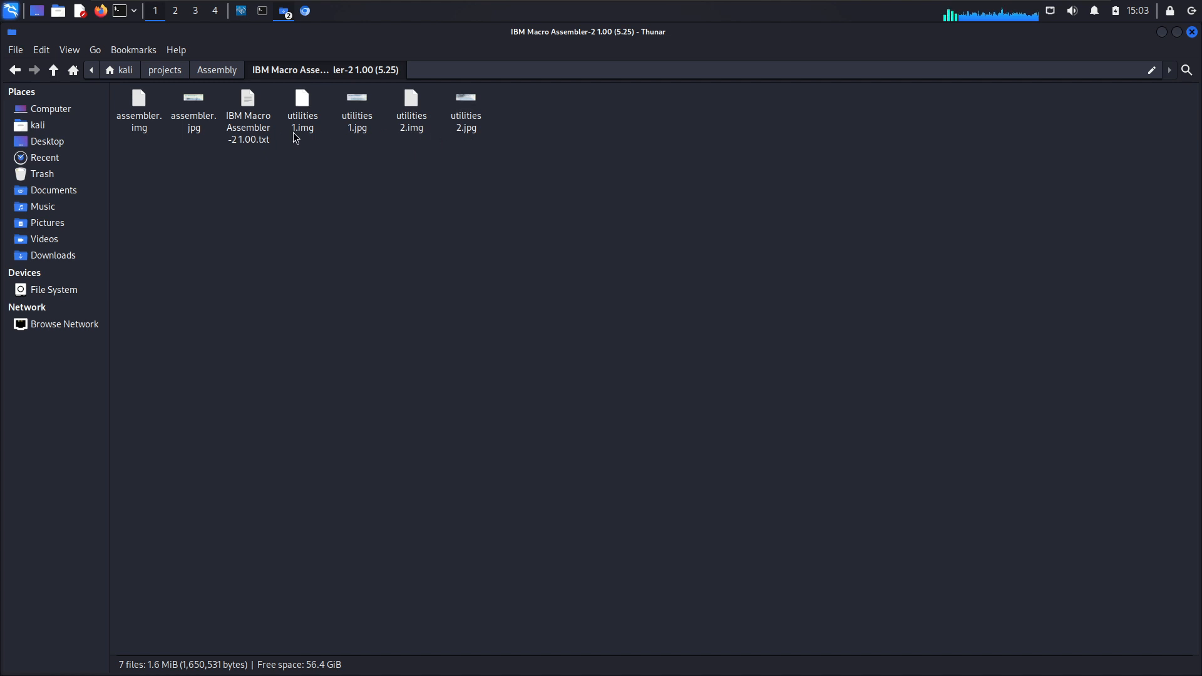
pyautogui.click(211, 76)
pyautogui.click(292, 257)
# - Switch to IBMulator and try to pick a drive A floppy image from the IBM Macro Assembler-2 1.00 (5.25) folder
pyautogui.hotkey('alt', 'Tab')
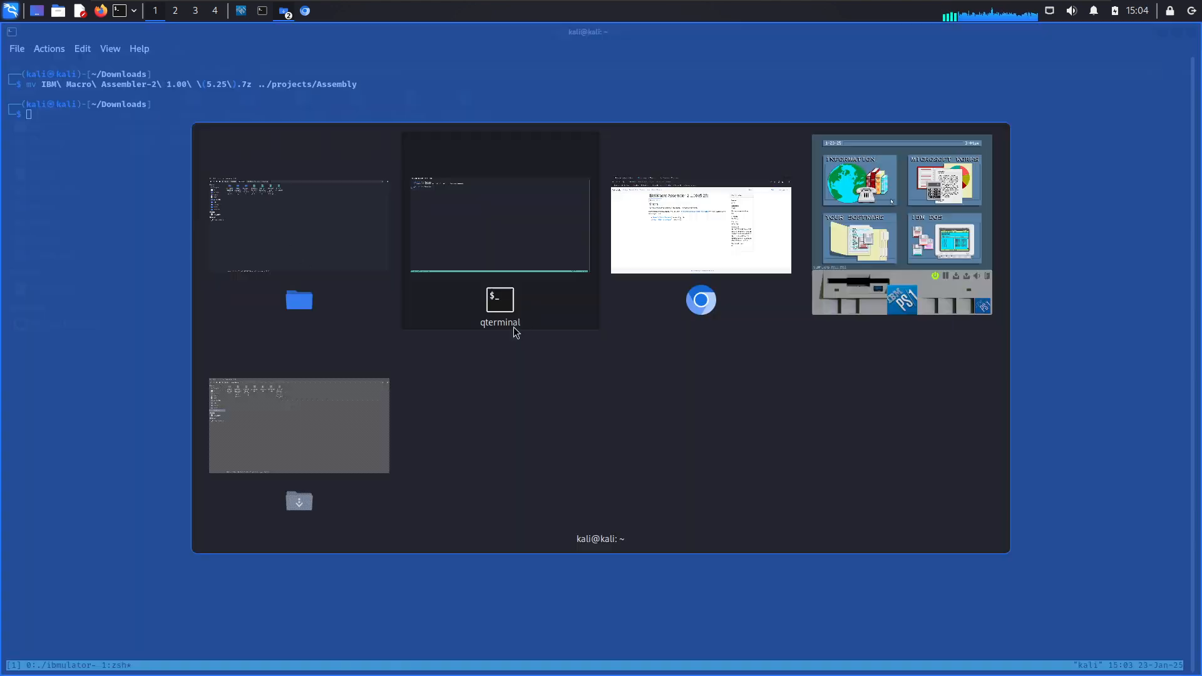
pyautogui.press('Tab')
pyautogui.press('Tab')
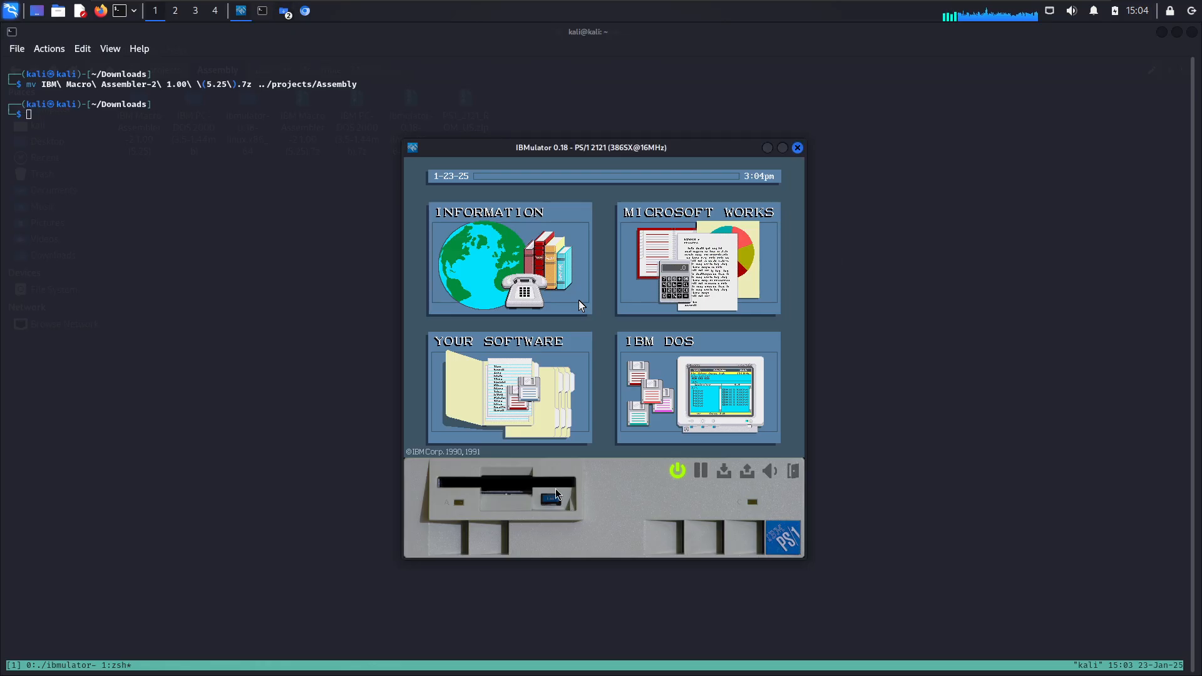
pyautogui.click(528, 478)
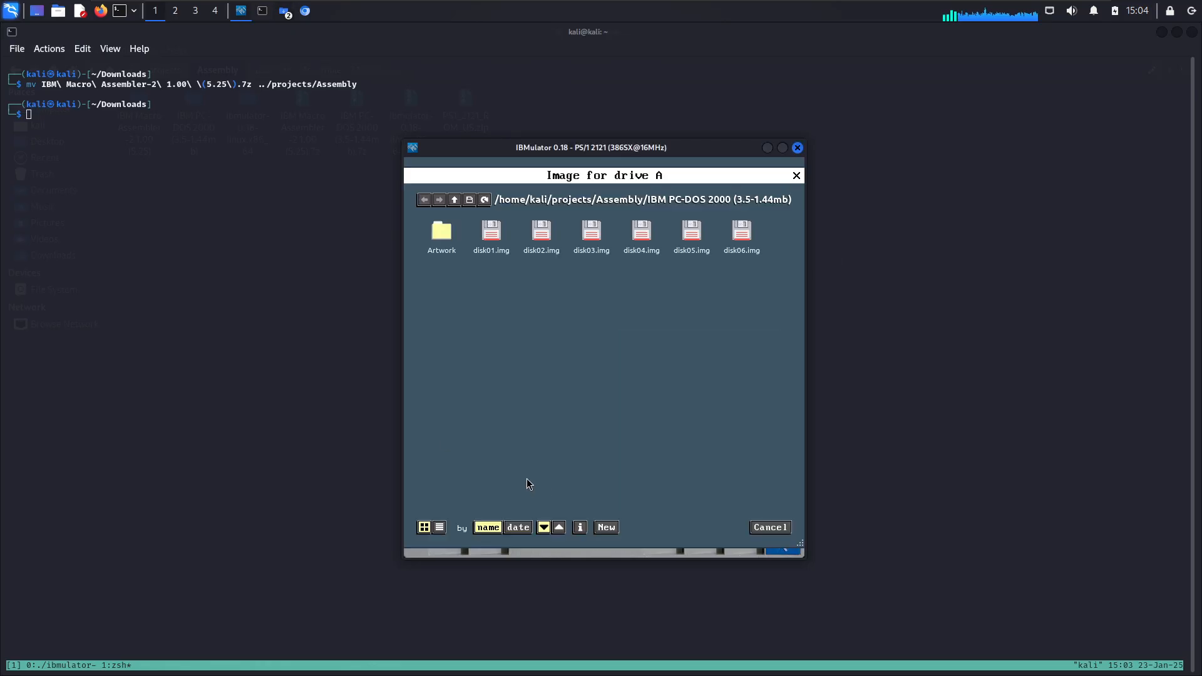
pyautogui.click(455, 199)
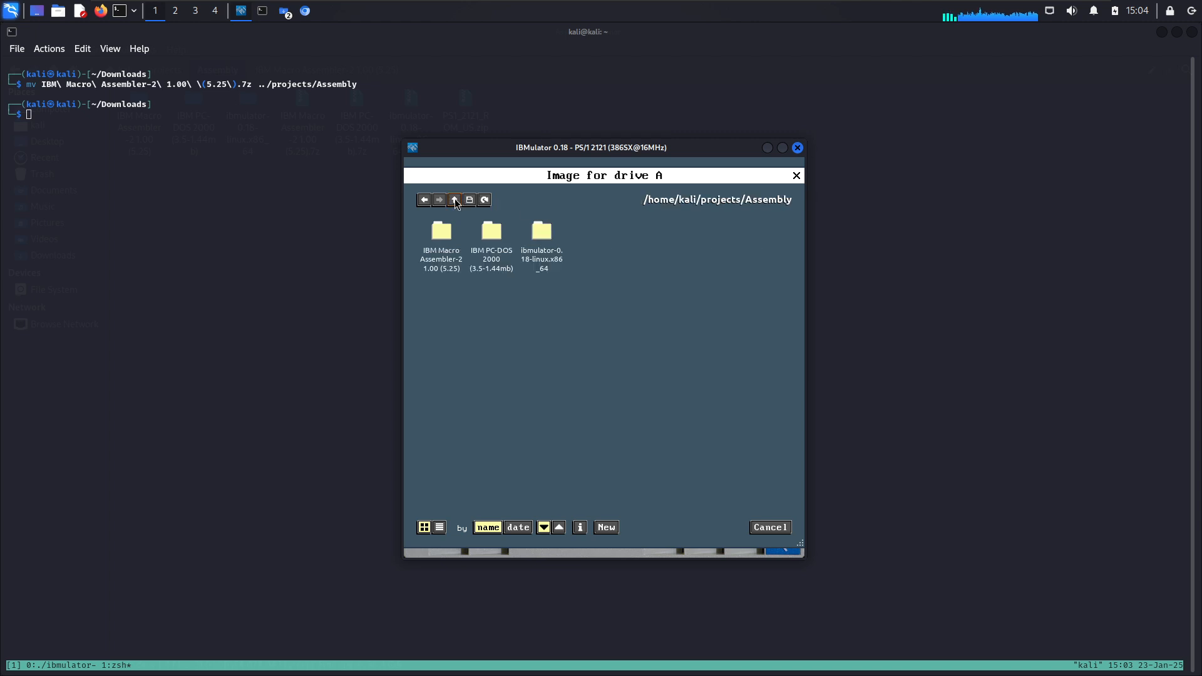
pyautogui.doubleClick(448, 260)
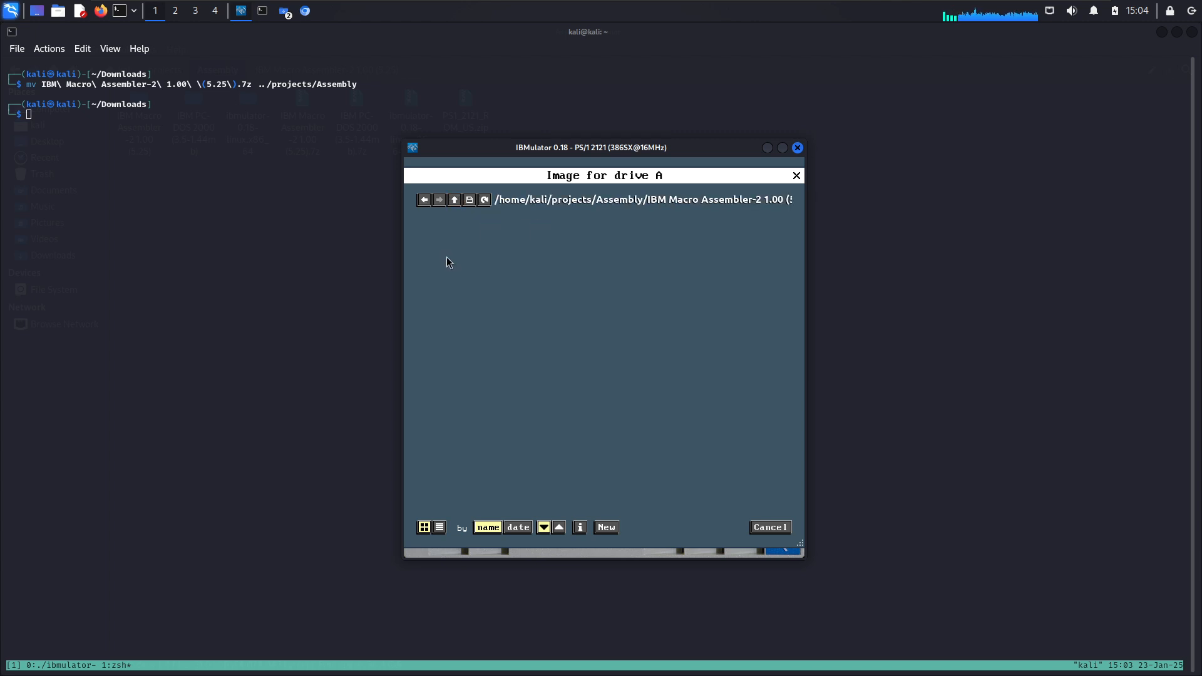
pyautogui.click(454, 200)
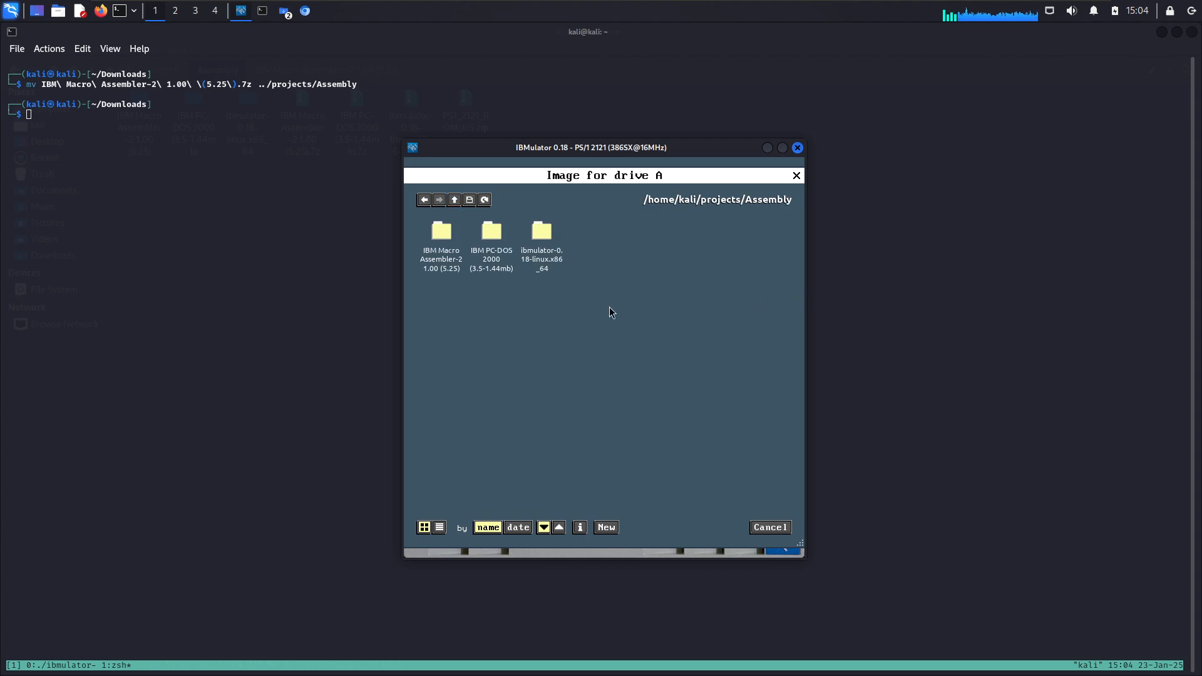
pyautogui.click(770, 528)
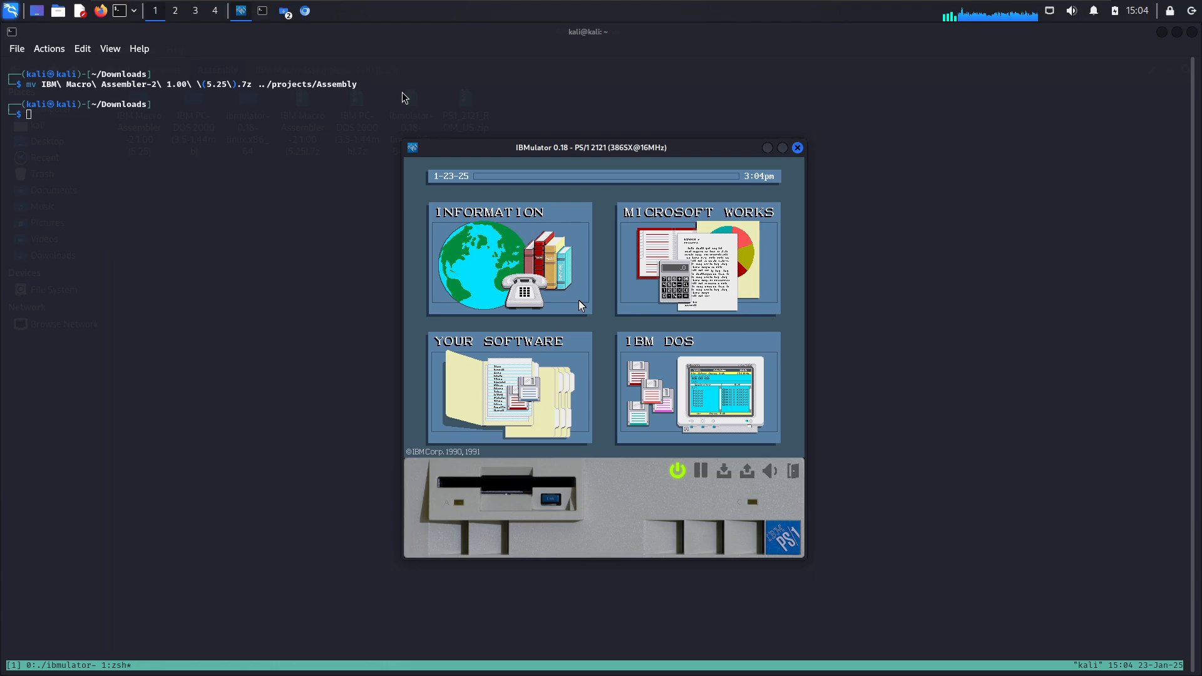
# - Switch to the browser, open the IBM Macro Assembler 2.00 release and download IBM Macro Assembler 2.0 (5.25-320k) from the Server 2 mirror
pyautogui.hotkey('alt', 'Tab')
pyautogui.click(904, 262)
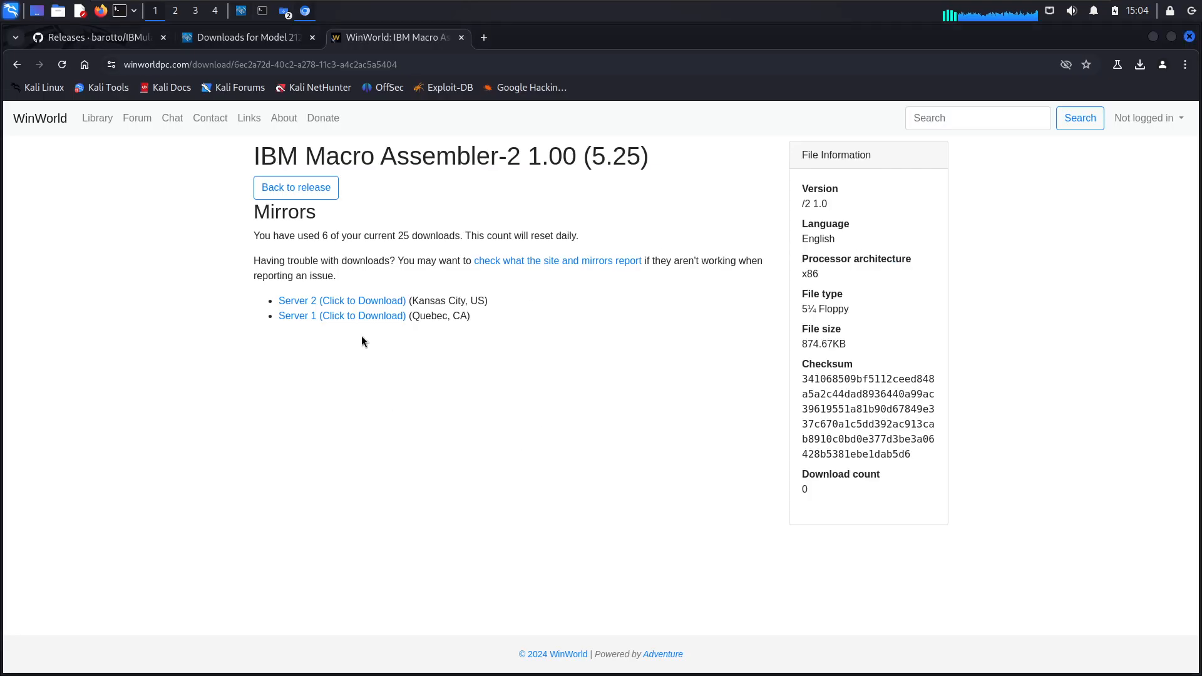
pyautogui.click(17, 64)
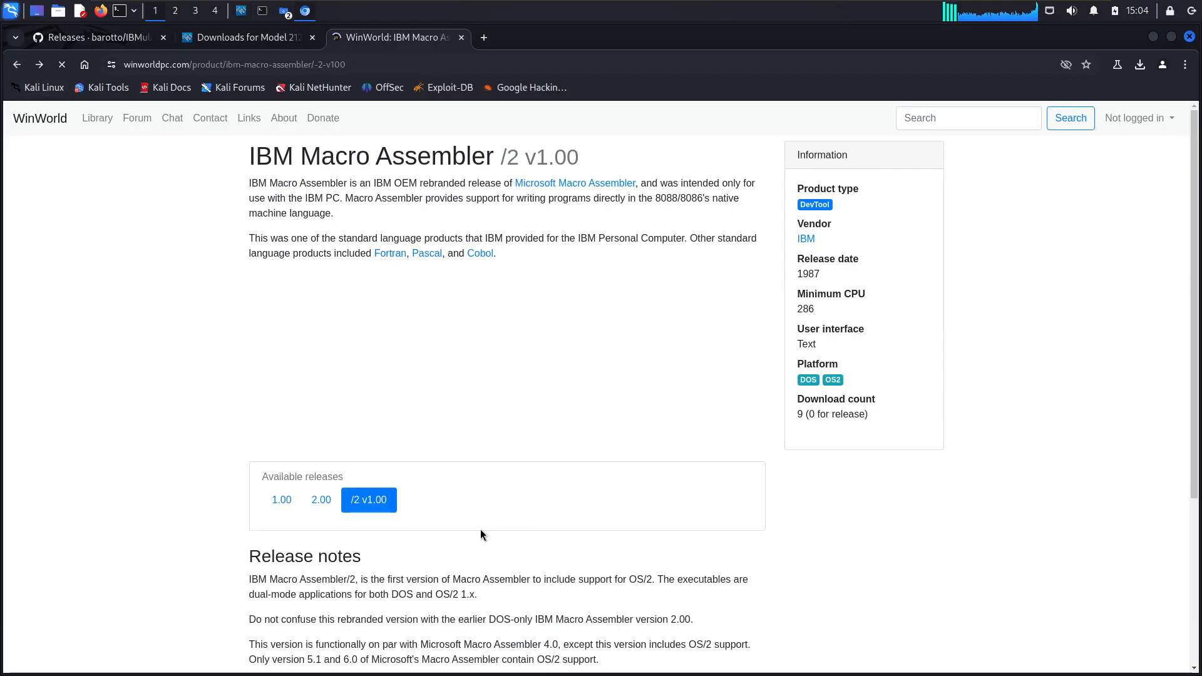
pyautogui.click(320, 201)
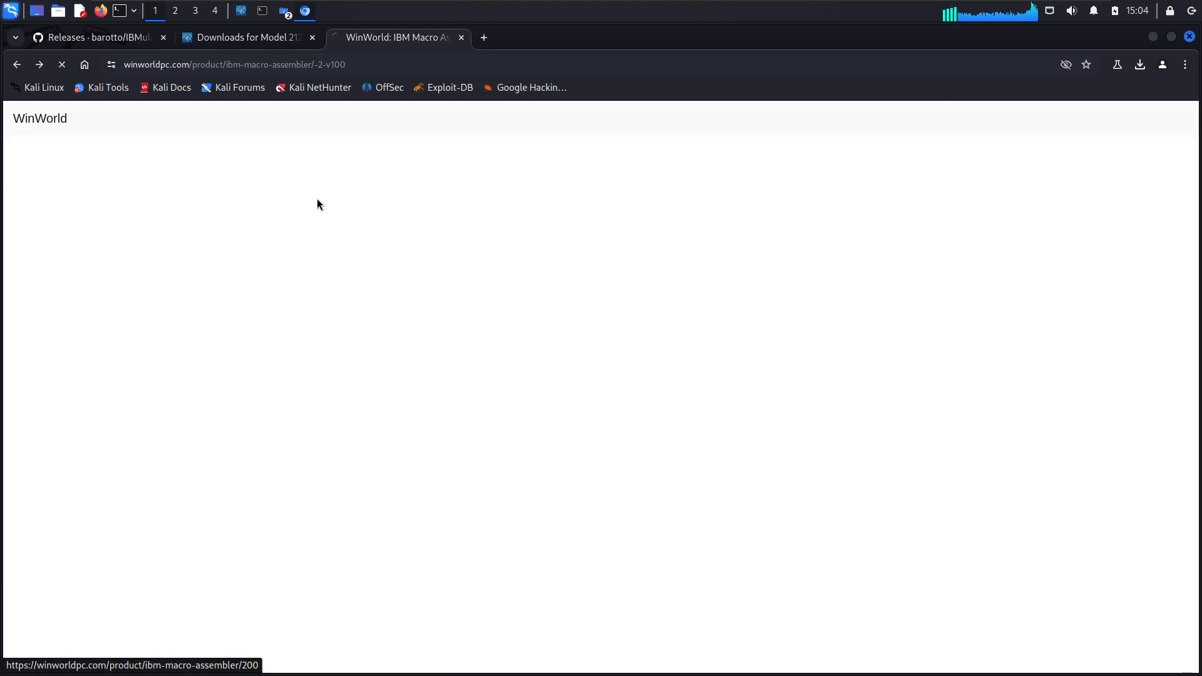
pyautogui.scroll(-2, 506, 457)
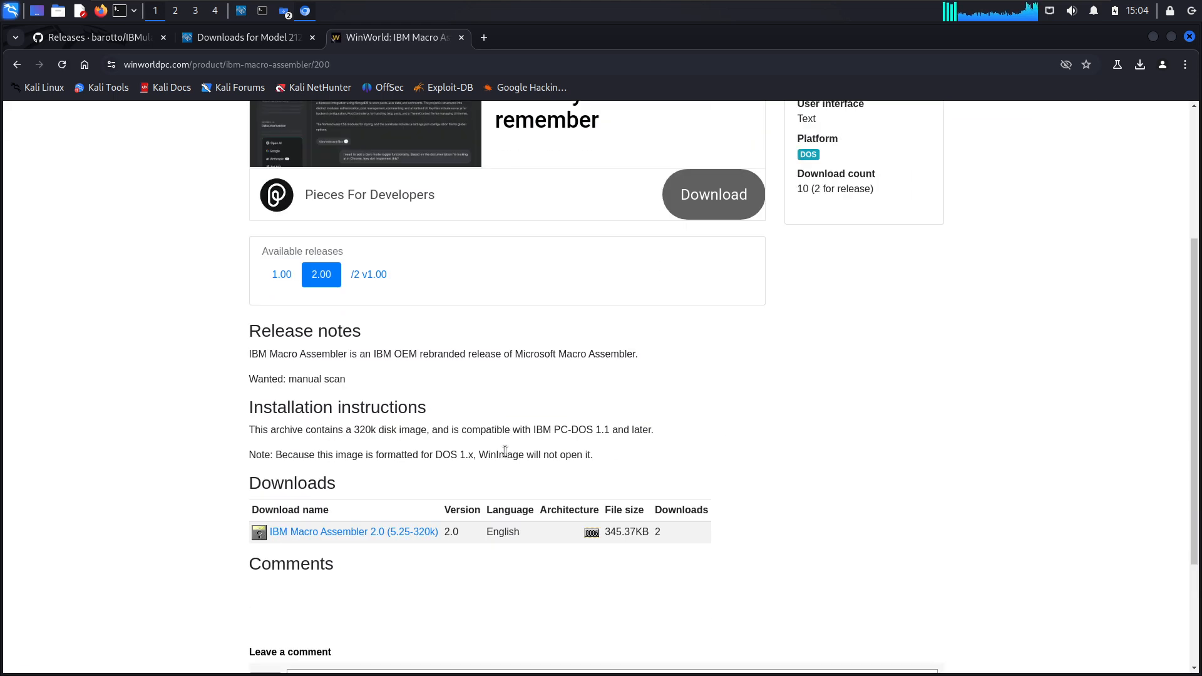
pyautogui.click(365, 532)
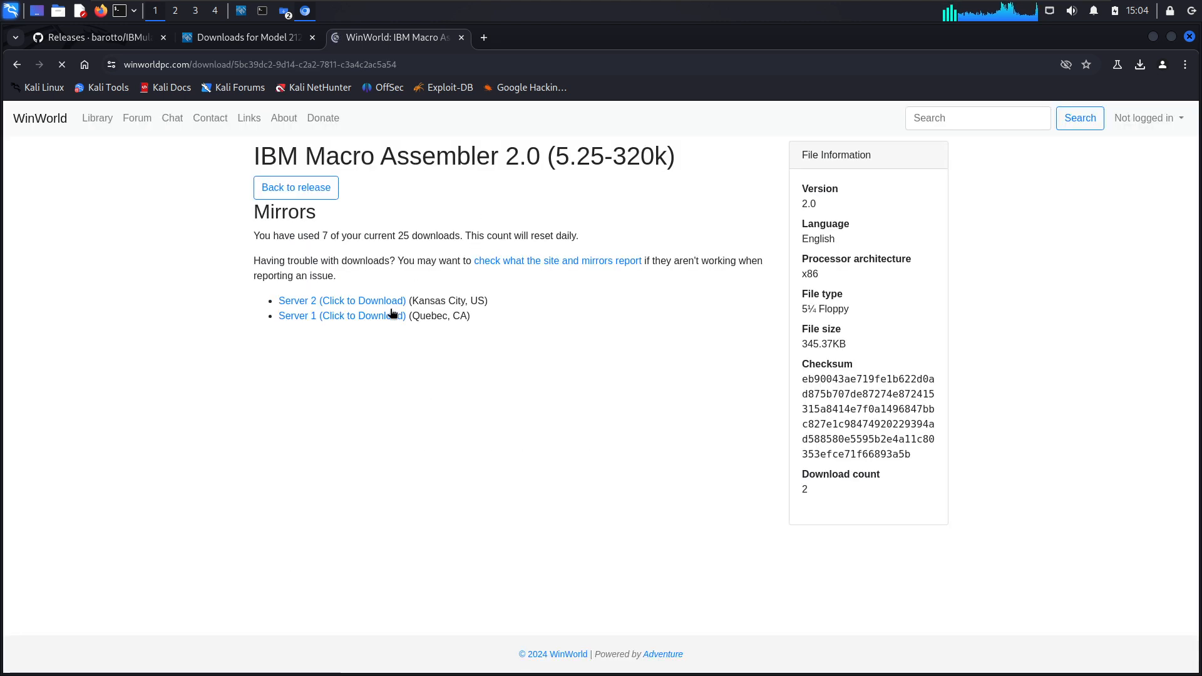
pyautogui.click(367, 302)
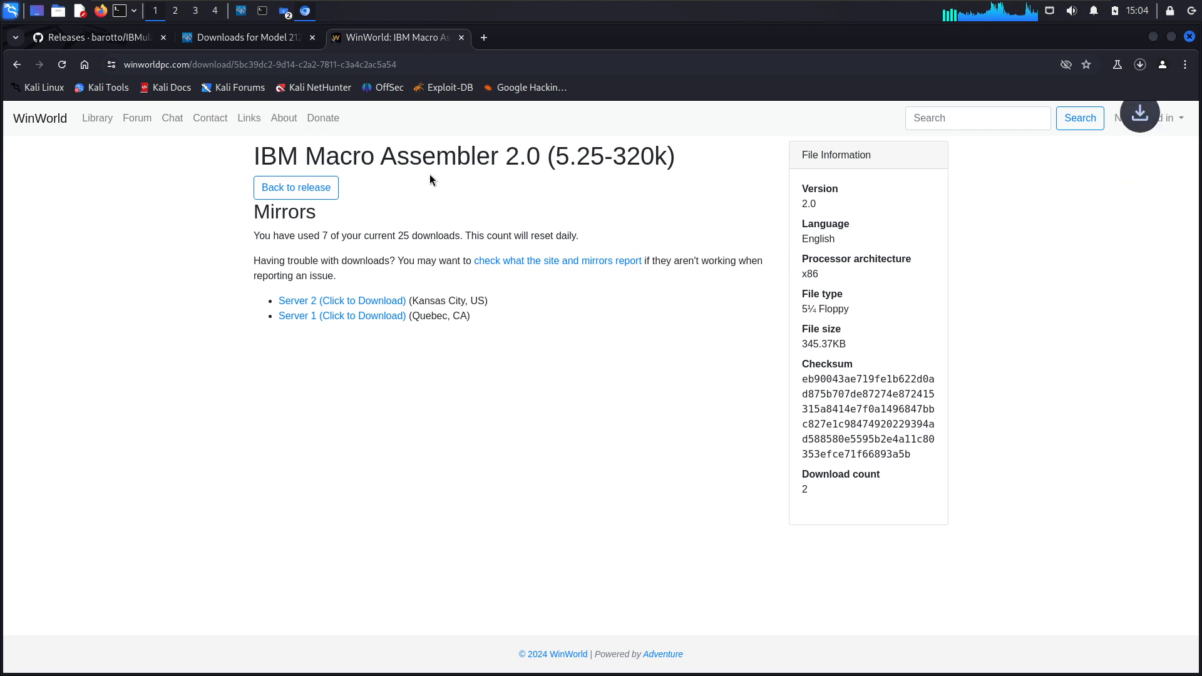
pyautogui.click(1139, 64)
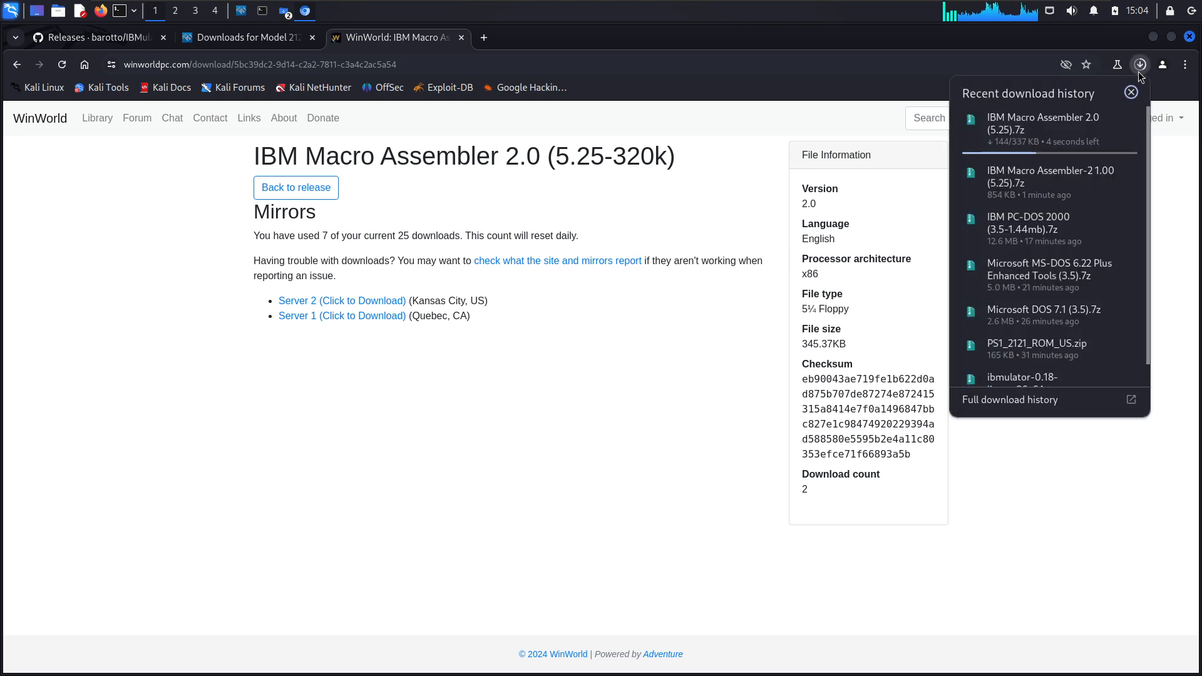
pyautogui.click(593, 193)
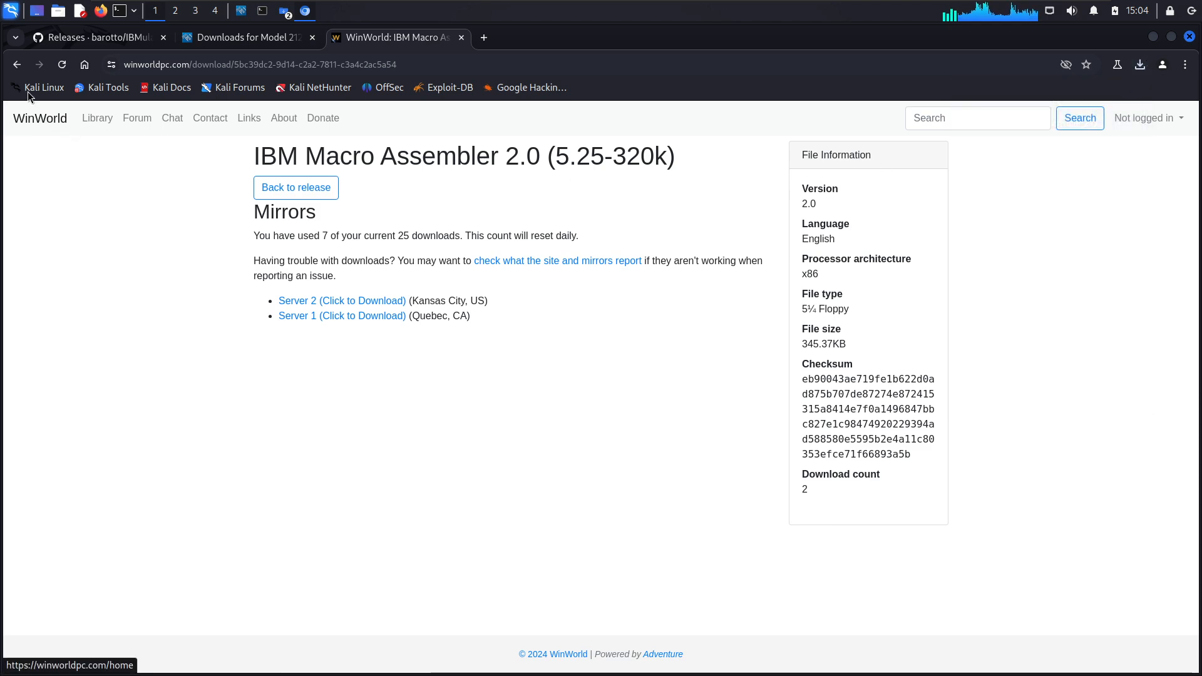
# - Open IBM Macro Assembler release 1.00 and check its release notes and the IBM Macro Assembler 1.0 (5.25-160k) download
pyautogui.click(18, 65)
pyautogui.scroll(5, 419, 372)
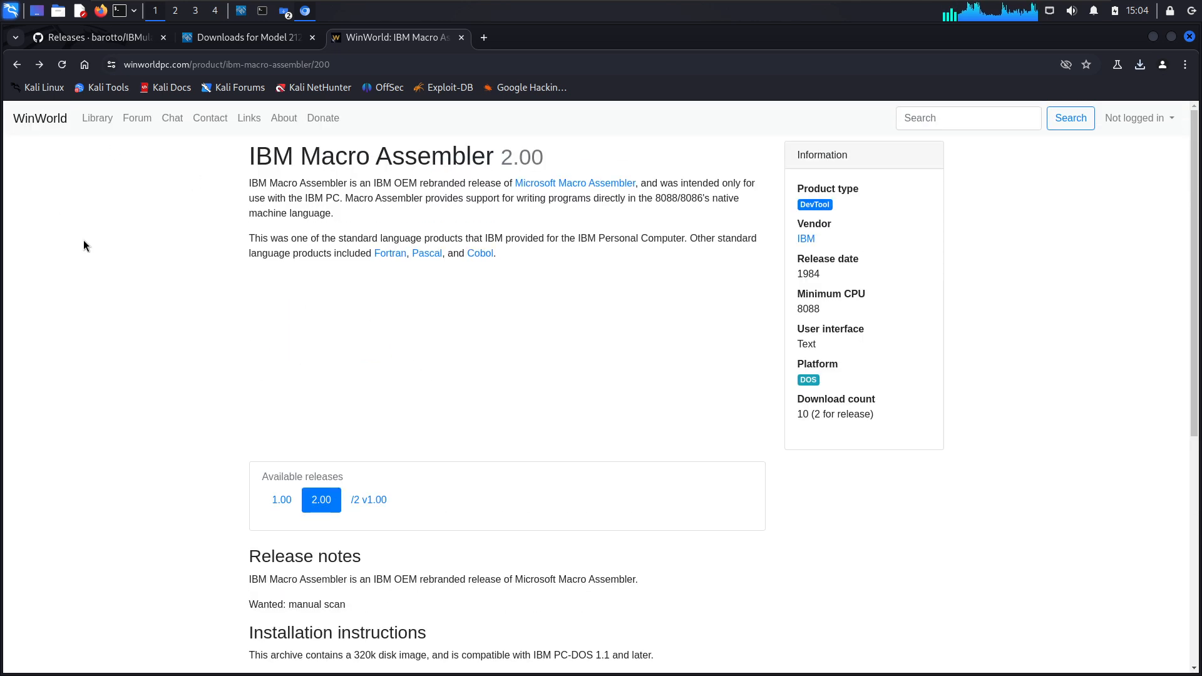
pyautogui.click(281, 500)
pyautogui.scroll(-3, 531, 446)
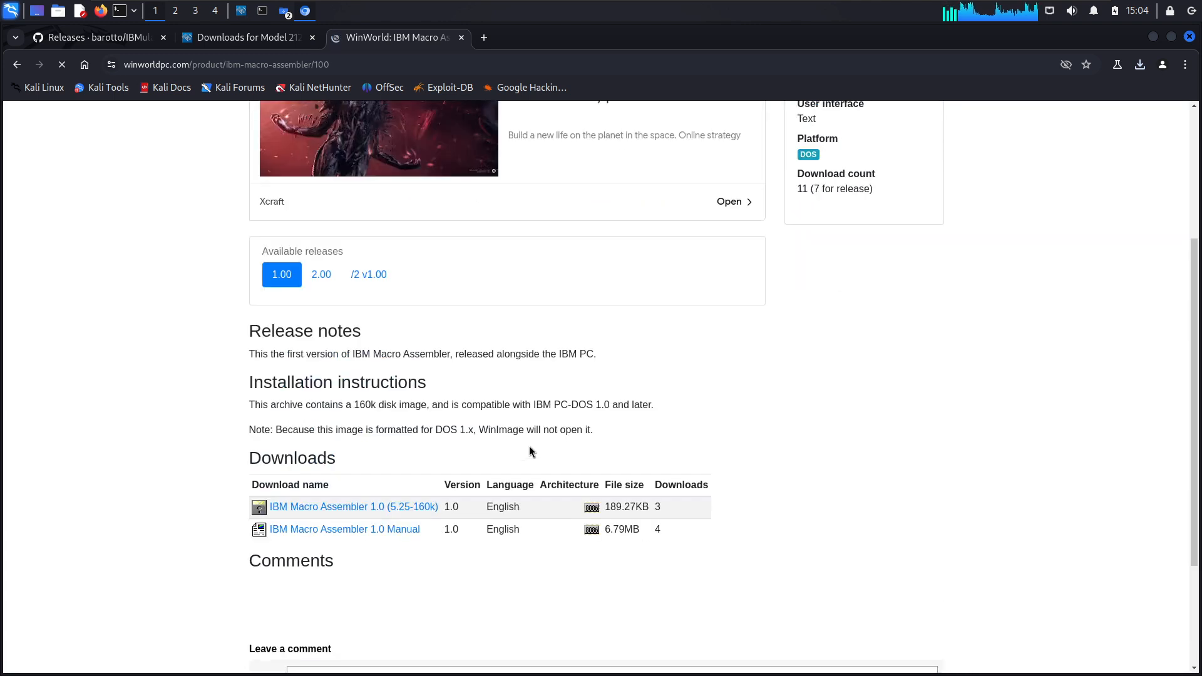
pyautogui.click(385, 507)
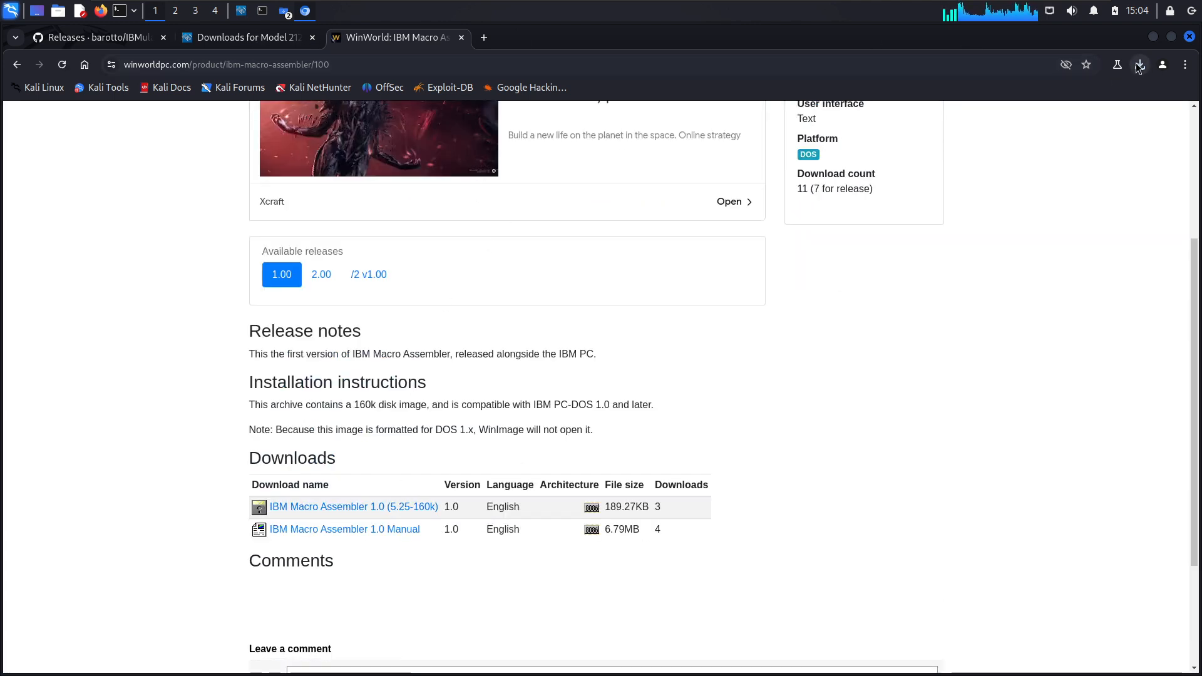
# - Switch to the file manager's Downloads window and open the main folder inside IBM Macro Assembler 2.0 (5.25).7z
pyautogui.hotkey('alt', 'Tab')
pyautogui.hotkey('alt', 'Tab')
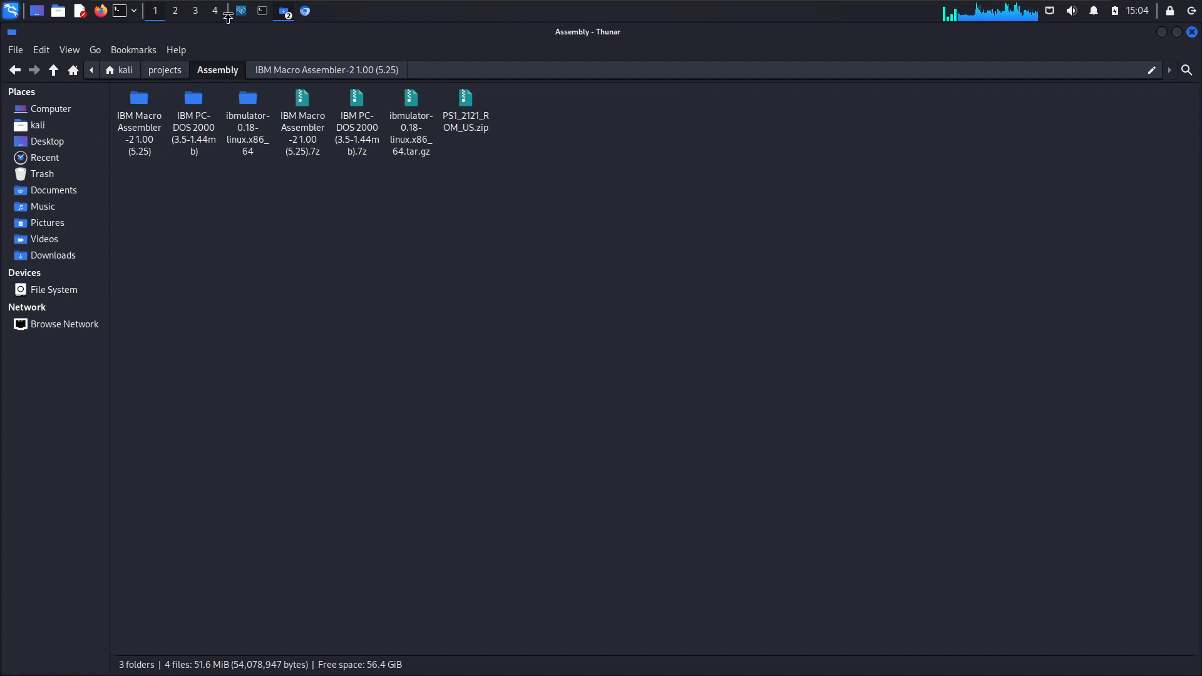
pyautogui.click(283, 11)
pyautogui.click(294, 46)
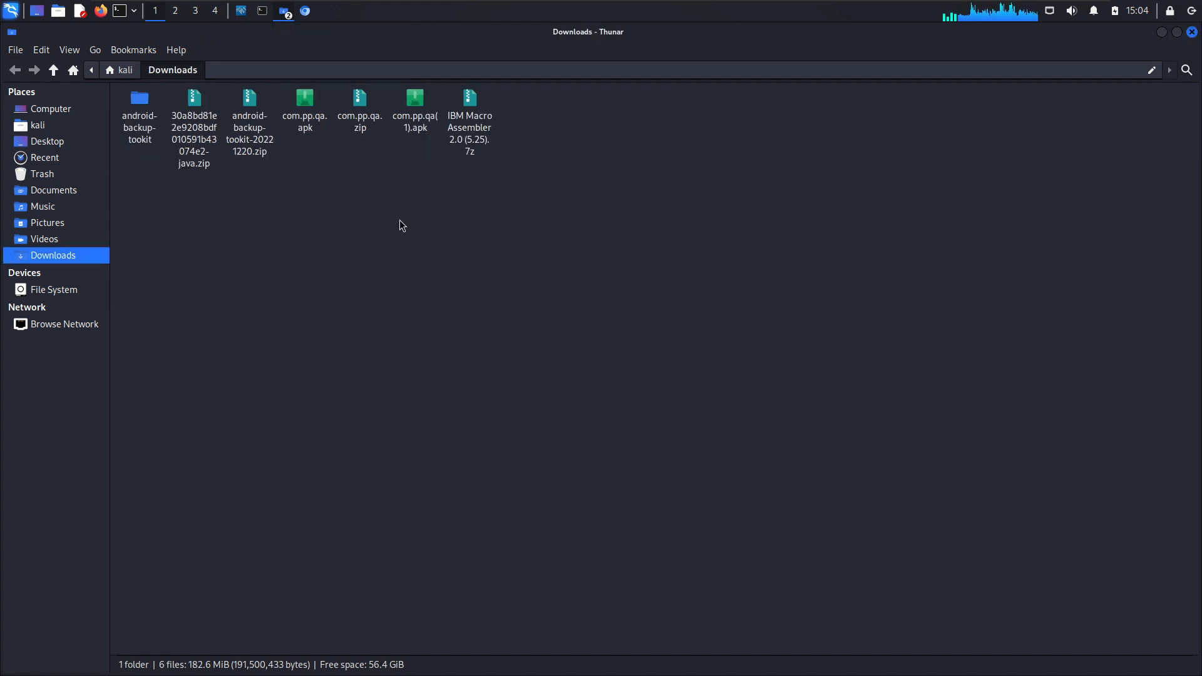
pyautogui.doubleClick(459, 129)
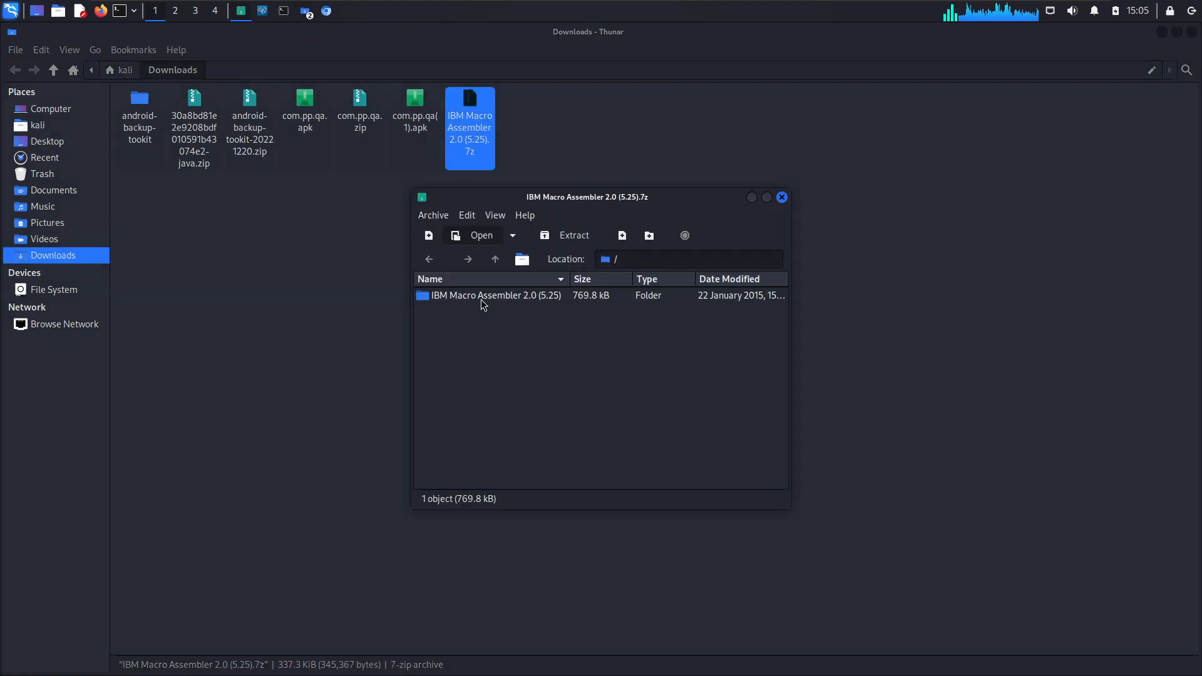
pyautogui.doubleClick(480, 297)
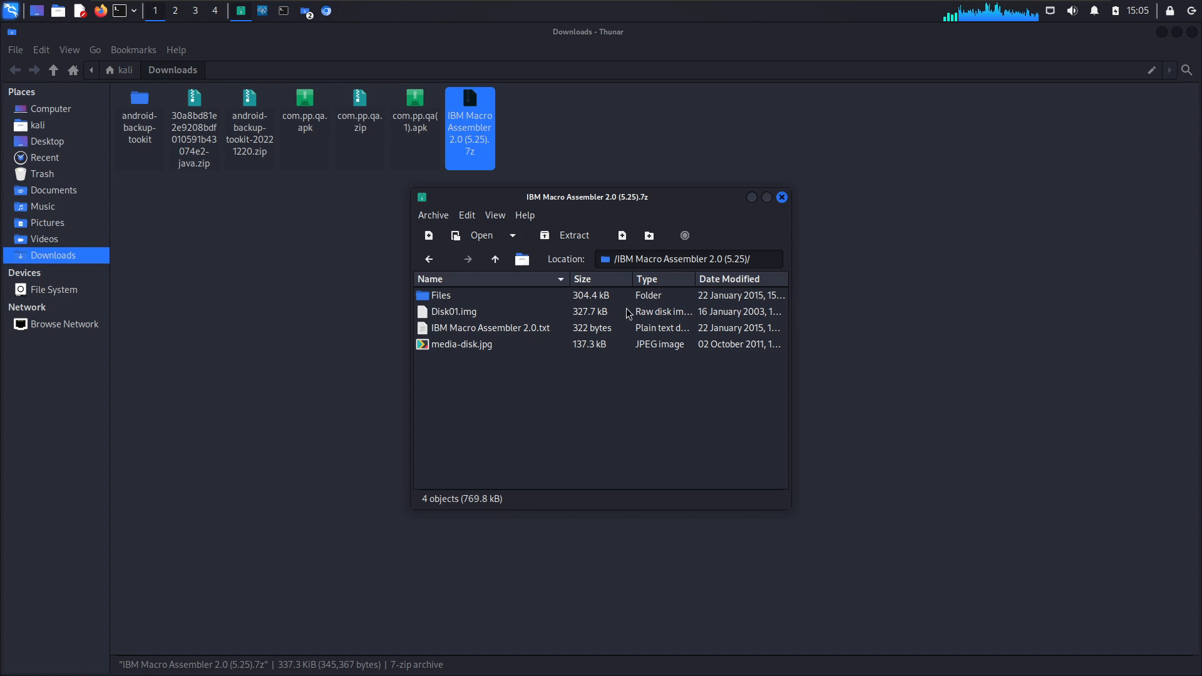
# - Read IBM Macro Assembler 2.0.txt from the archive for disk image and compatibility details, then close the text editor
pyautogui.click(453, 315)
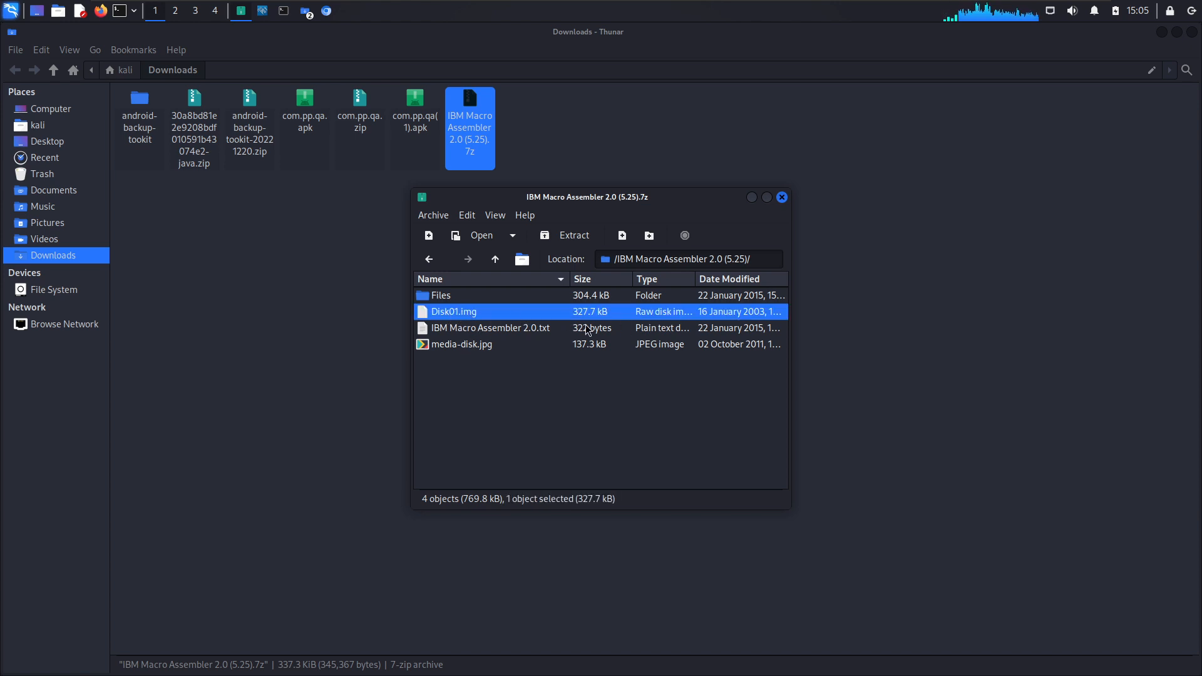
pyautogui.click(516, 328)
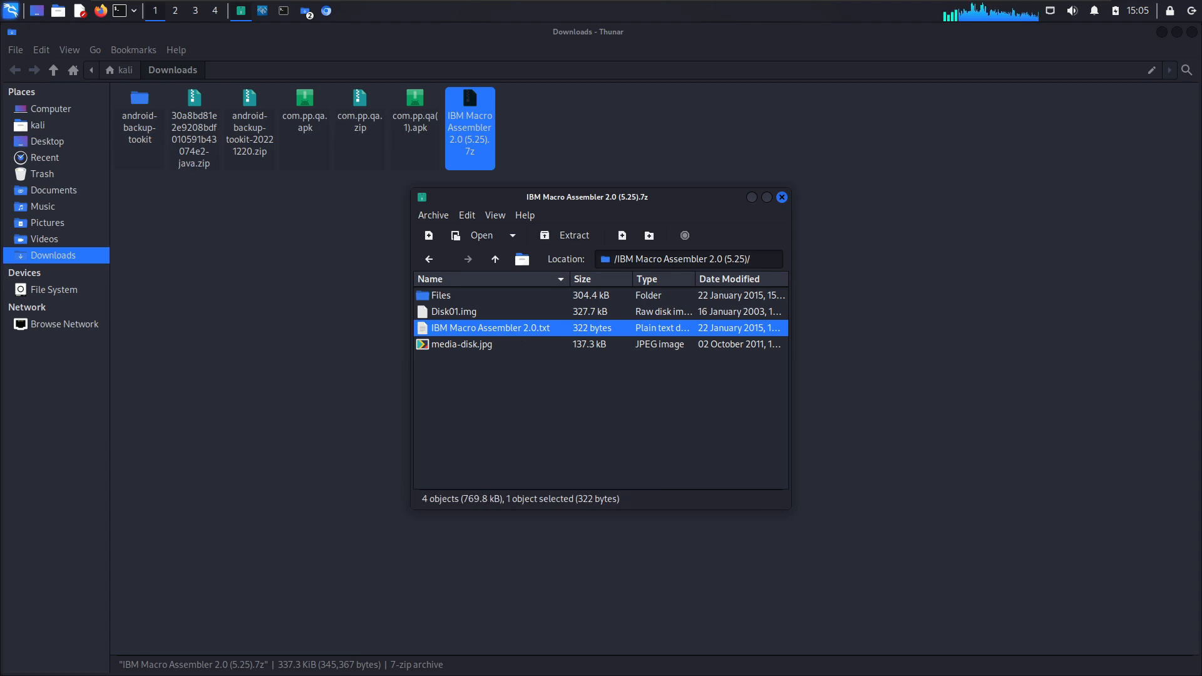
pyautogui.doubleClick(516, 328)
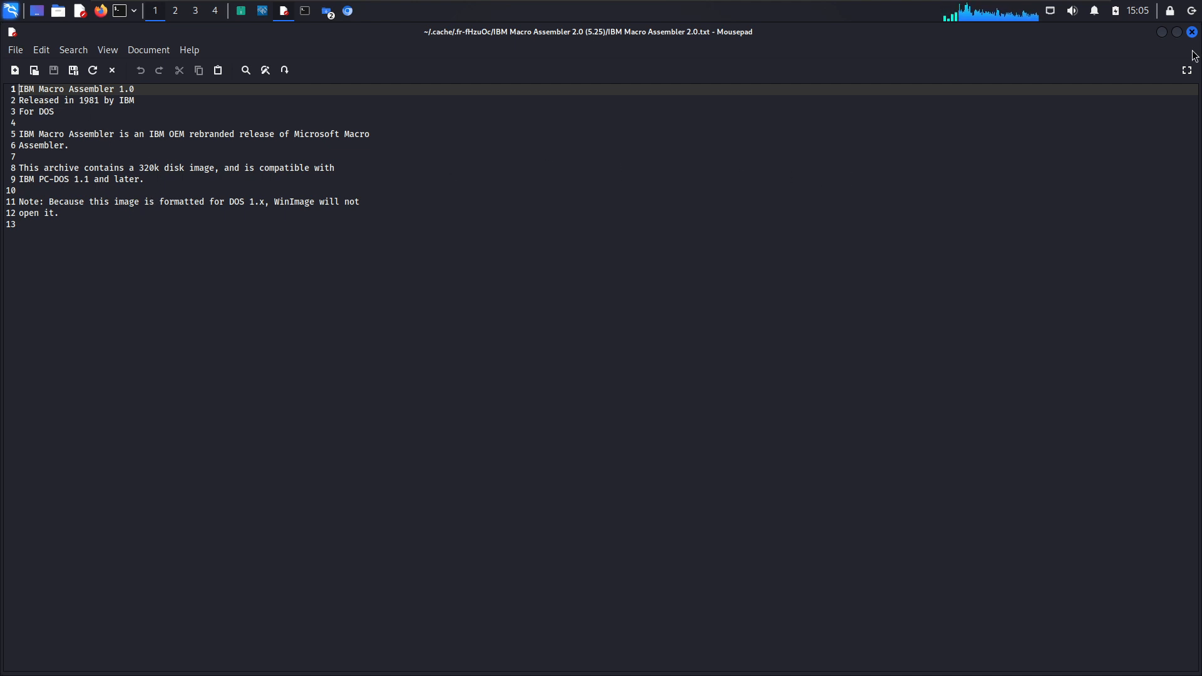
pyautogui.click(1193, 32)
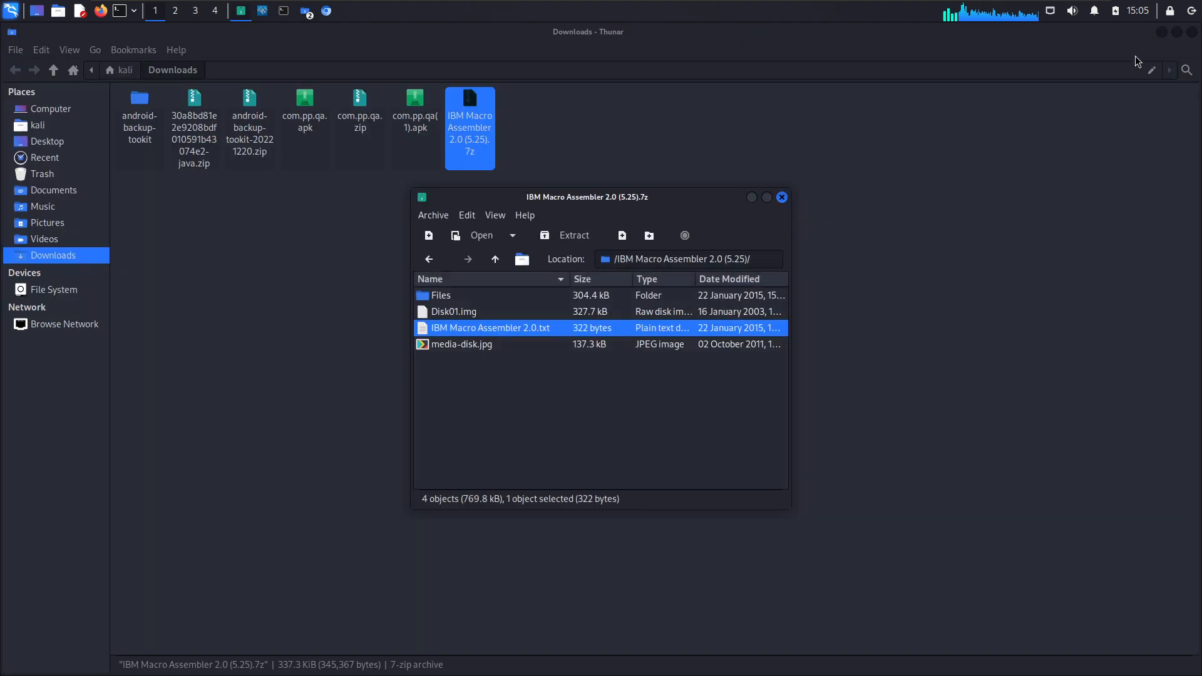
pyautogui.click(704, 380)
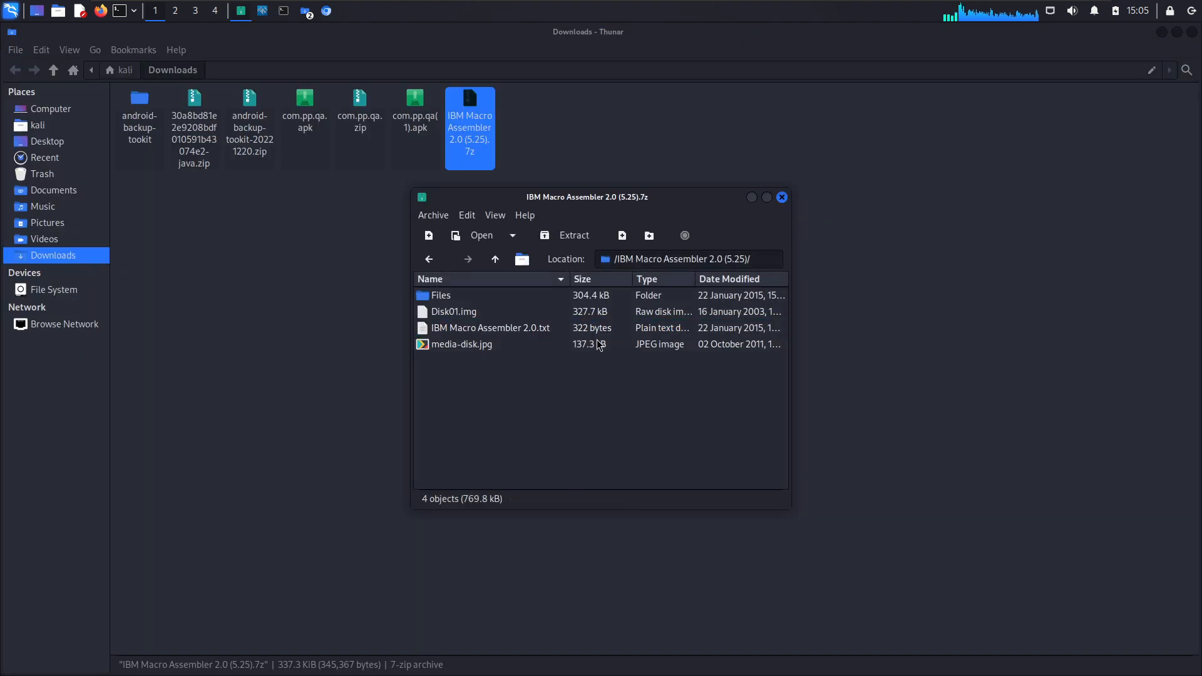
# - Examine the assembler programs and sample sources in the archive's Files folder, then close the archive
pyautogui.doubleClick(445, 296)
pyautogui.scroll(-3, 563, 405)
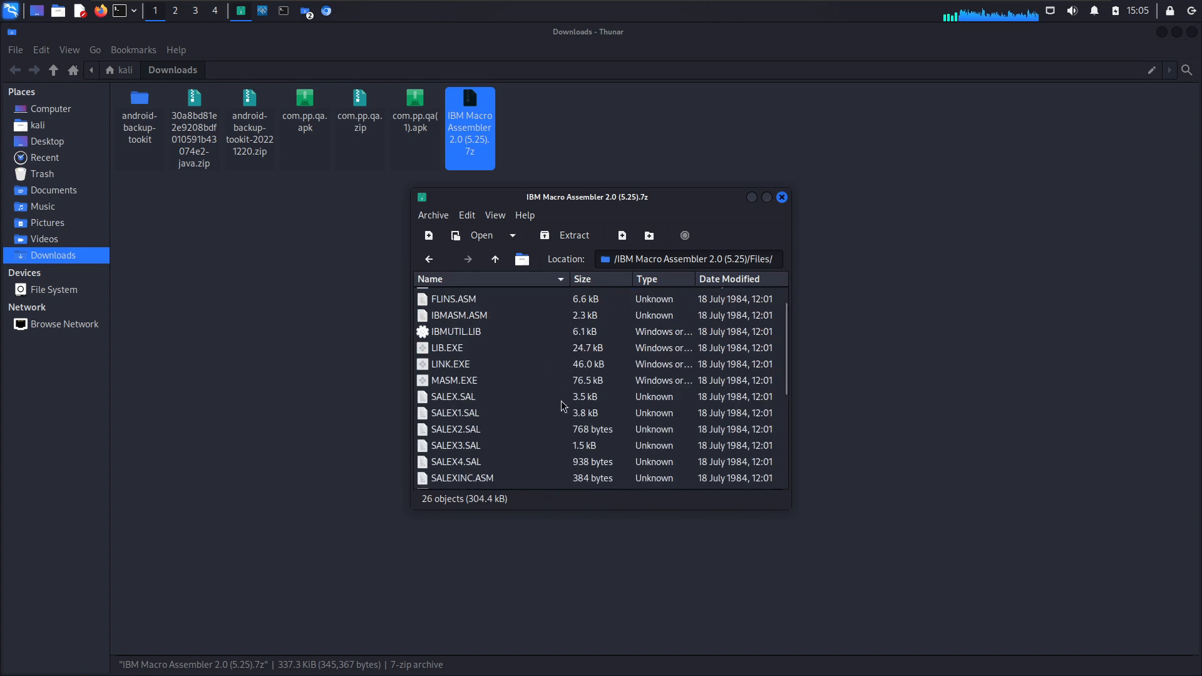
pyautogui.click(782, 197)
pyautogui.click(499, 179)
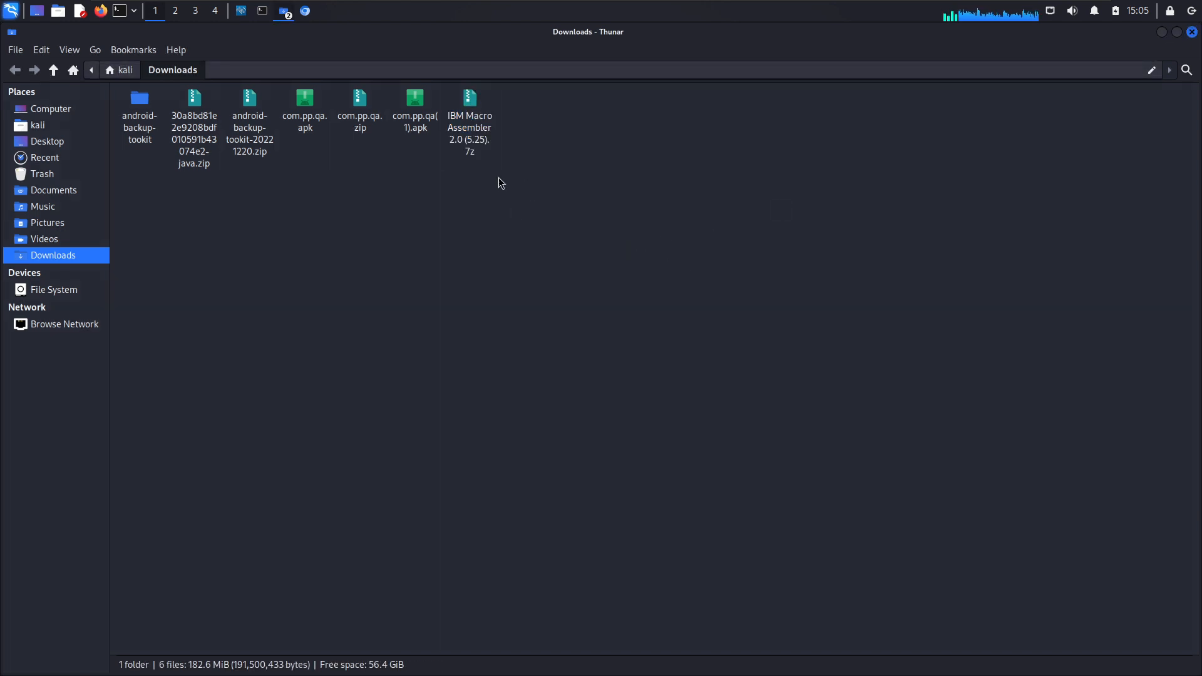
# - Move IBM Macro Assembler 2.0 (5.25).7z from Downloads to the Assembly folder and delete the IBM Macro Assembler-2 1.00 (5.25).7z archive there
pyautogui.click(486, 136)
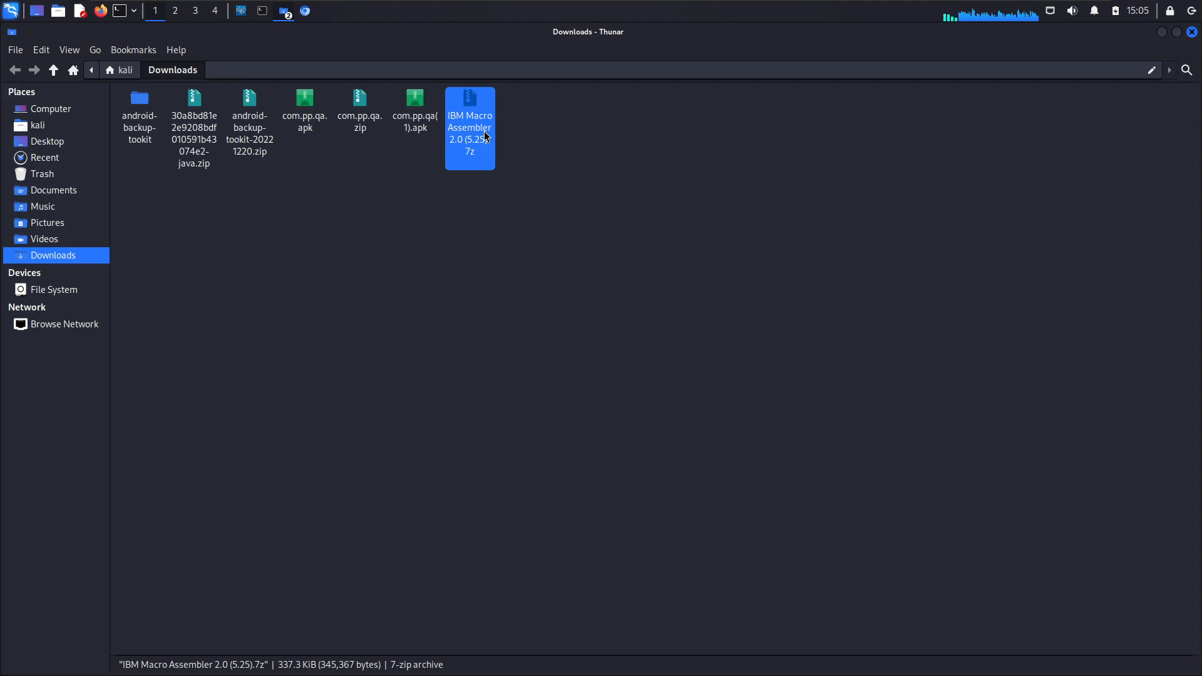
pyautogui.click(284, 11)
pyautogui.click(292, 34)
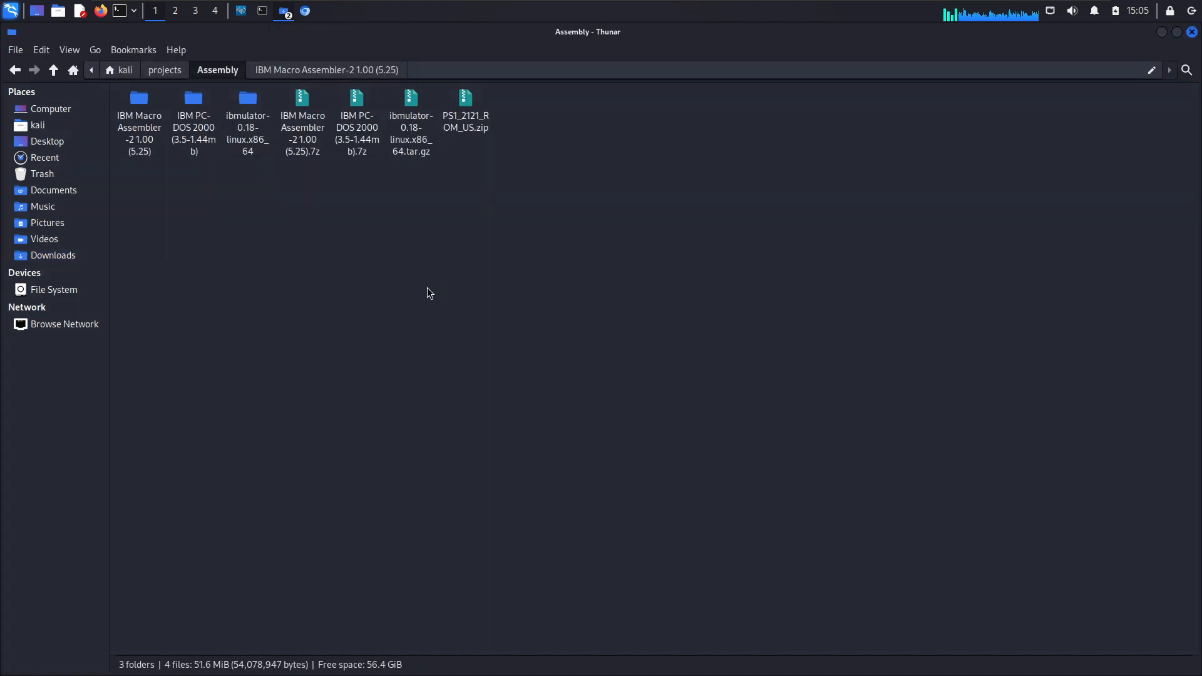
pyautogui.hotkey('ctrl', 'v')
pyautogui.click(255, 242)
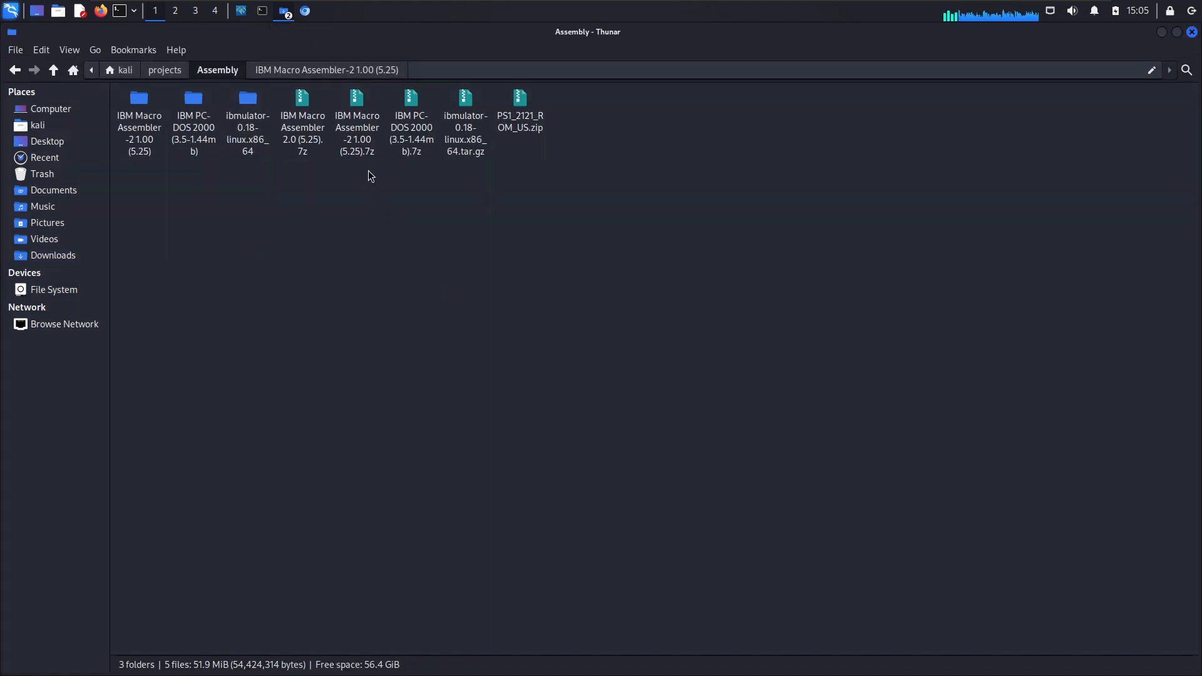
pyautogui.click(365, 139)
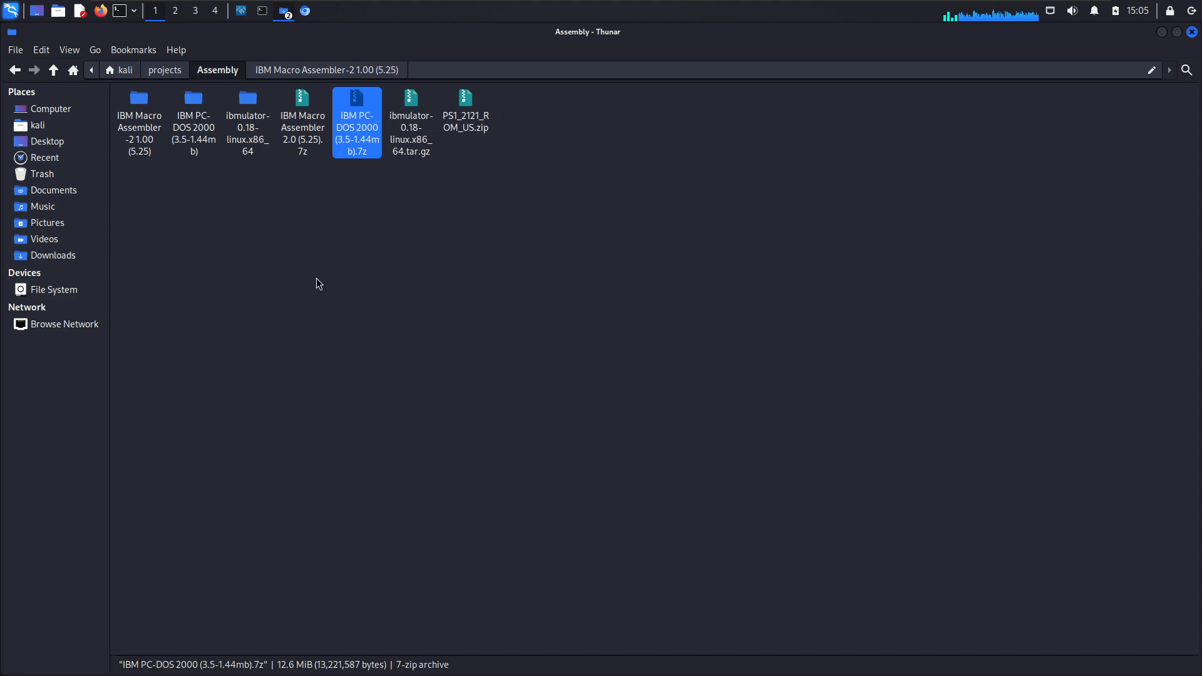
# - Switch to IBMulator, check the folders offered for the drive A image, and close the image chooser
pyautogui.hotkey('alt', 'Tab')
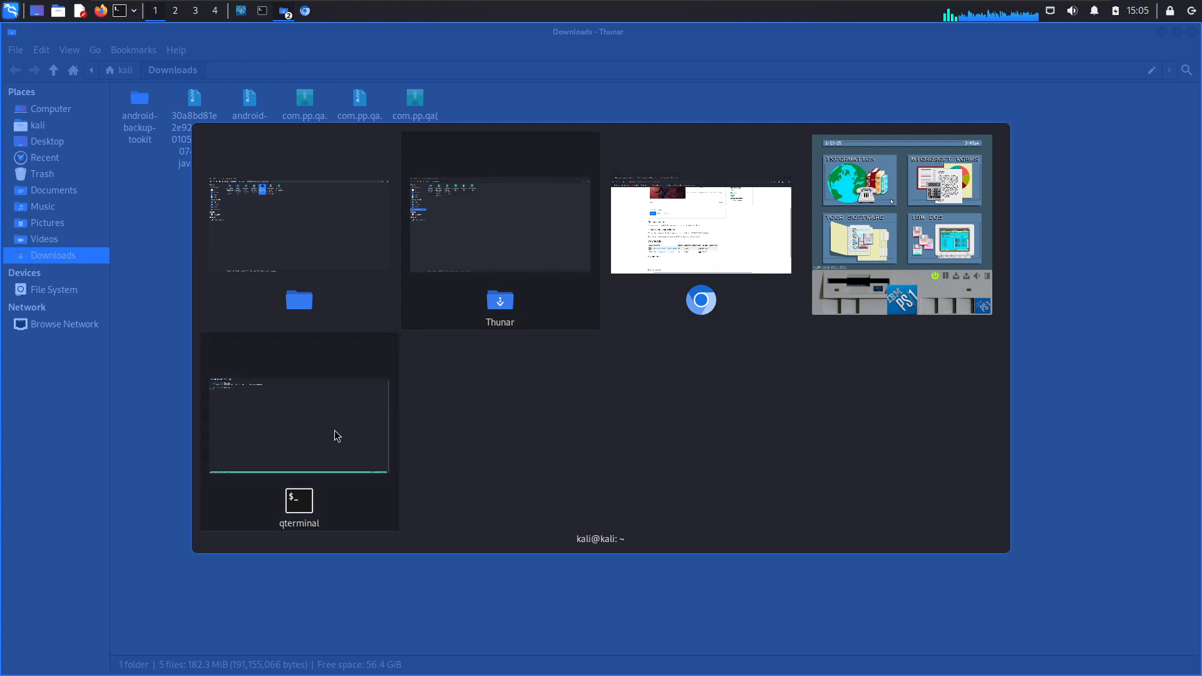
pyautogui.click(871, 281)
pyautogui.click(515, 482)
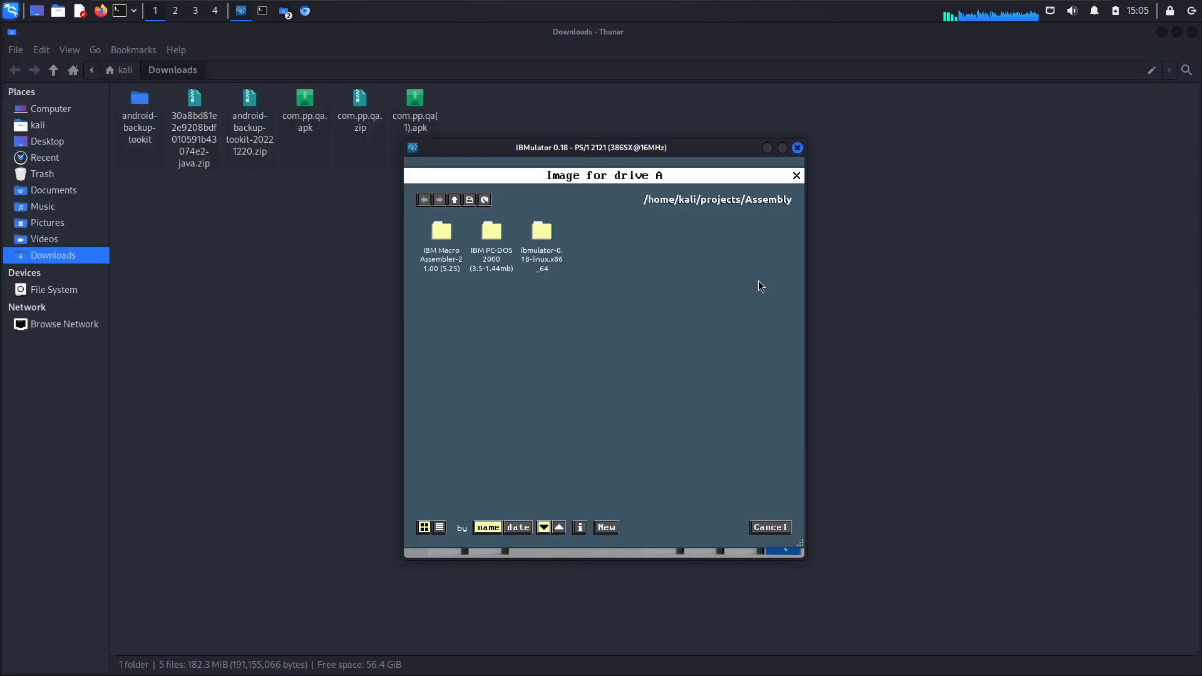
pyautogui.click(794, 177)
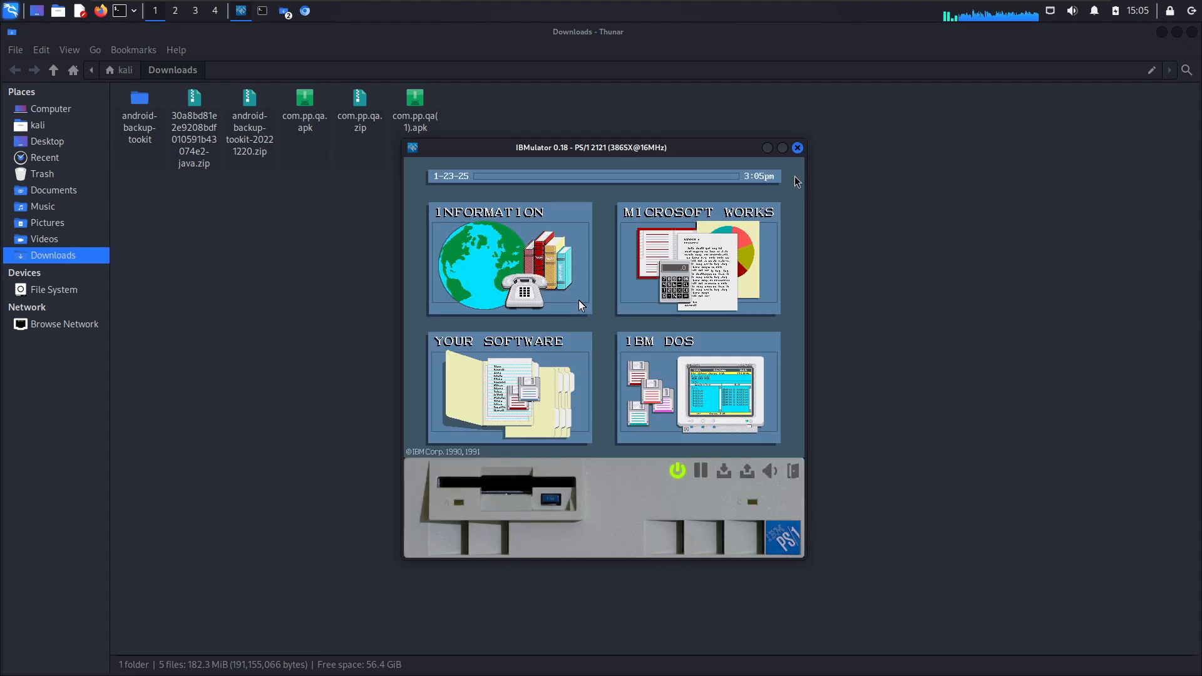
pyautogui.click(260, 271)
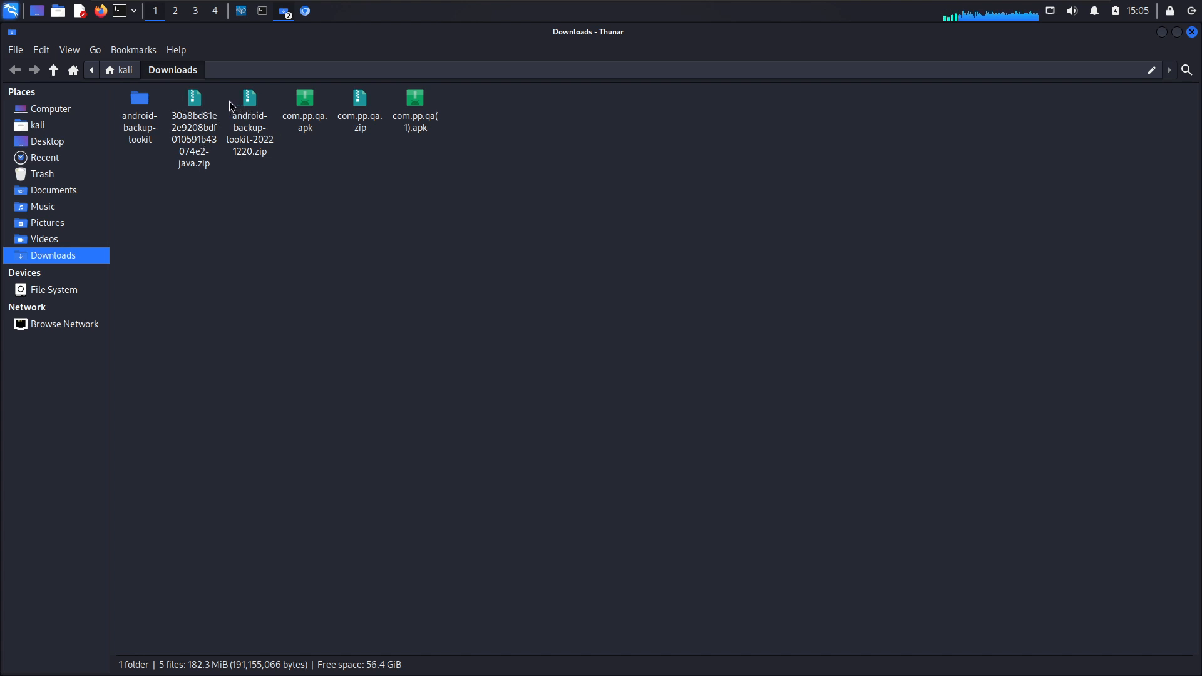
# - Switch to the file manager's Assembly window and delete the extracted IBM Macro Assembler-2 1.00 (5.25) folder
pyautogui.click(286, 11)
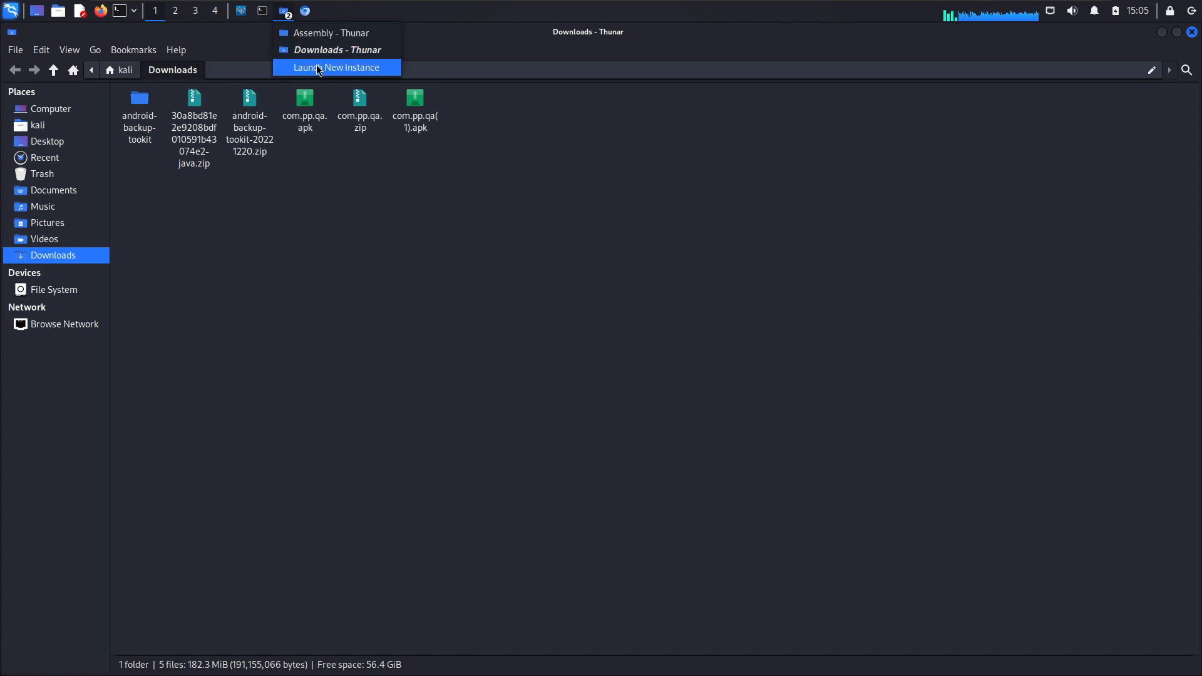
pyautogui.click(308, 34)
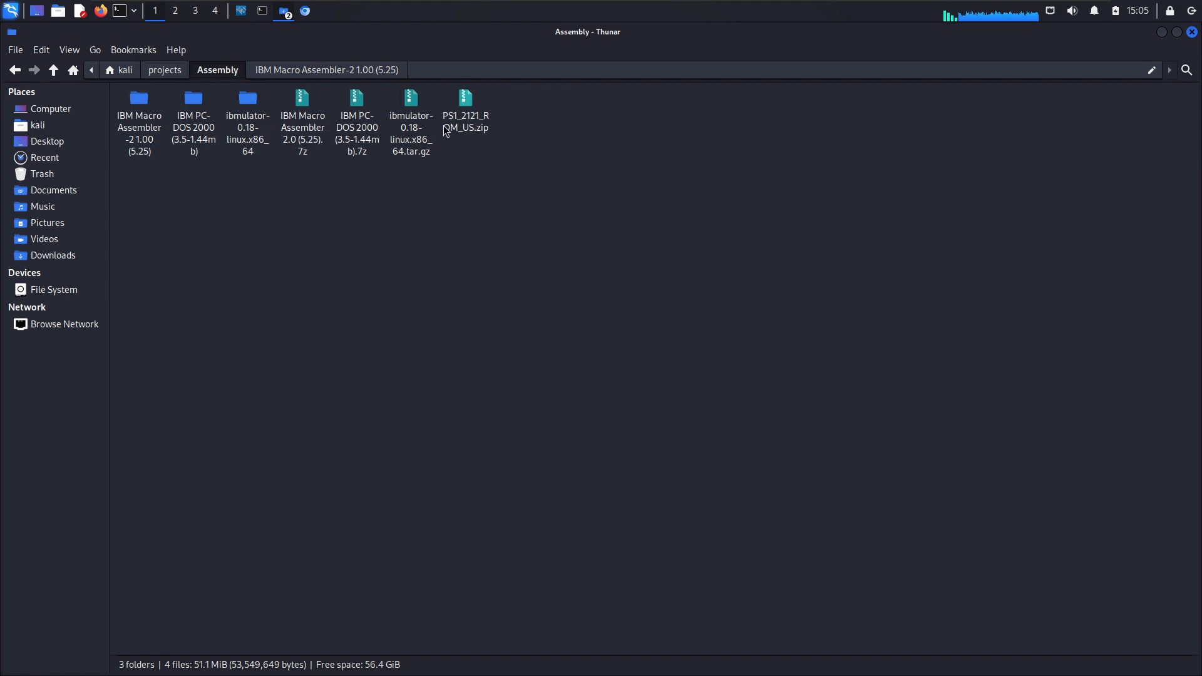
pyautogui.click(309, 138)
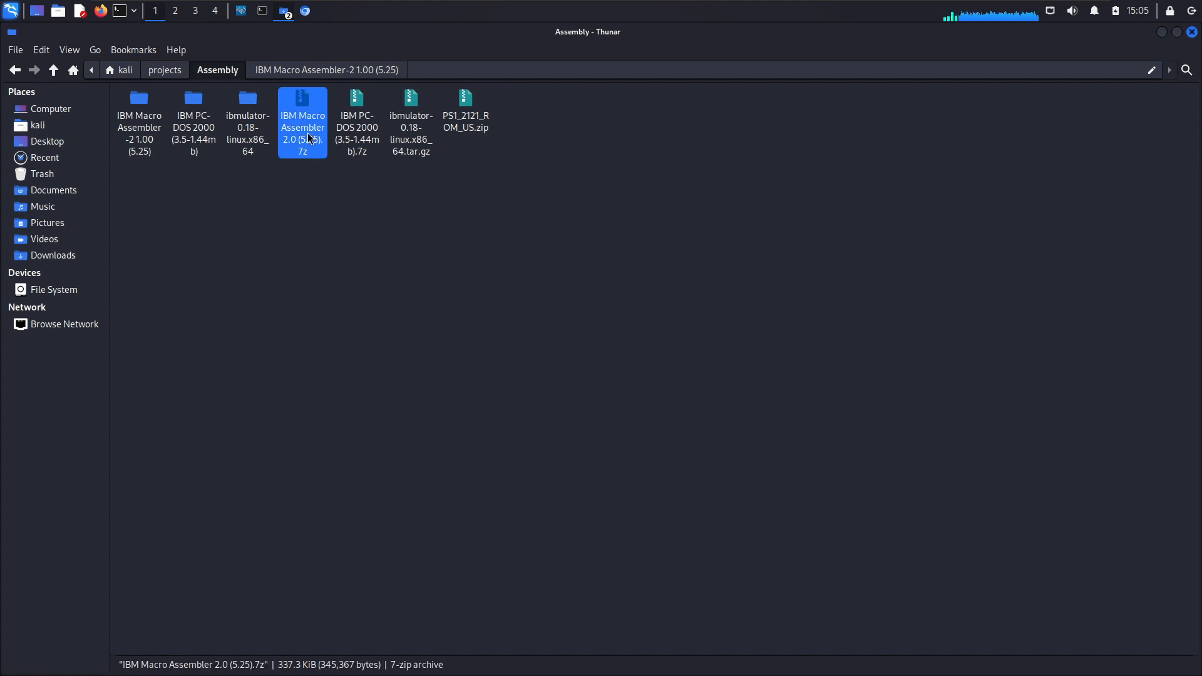
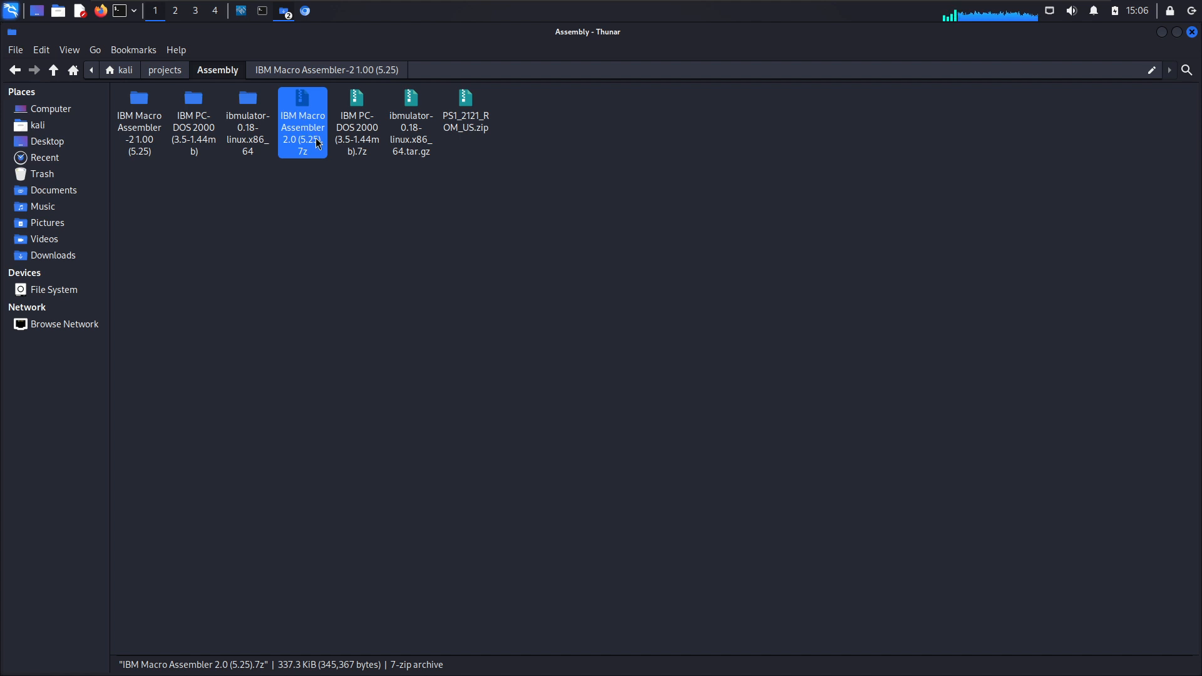
pyautogui.rightClick(306, 136)
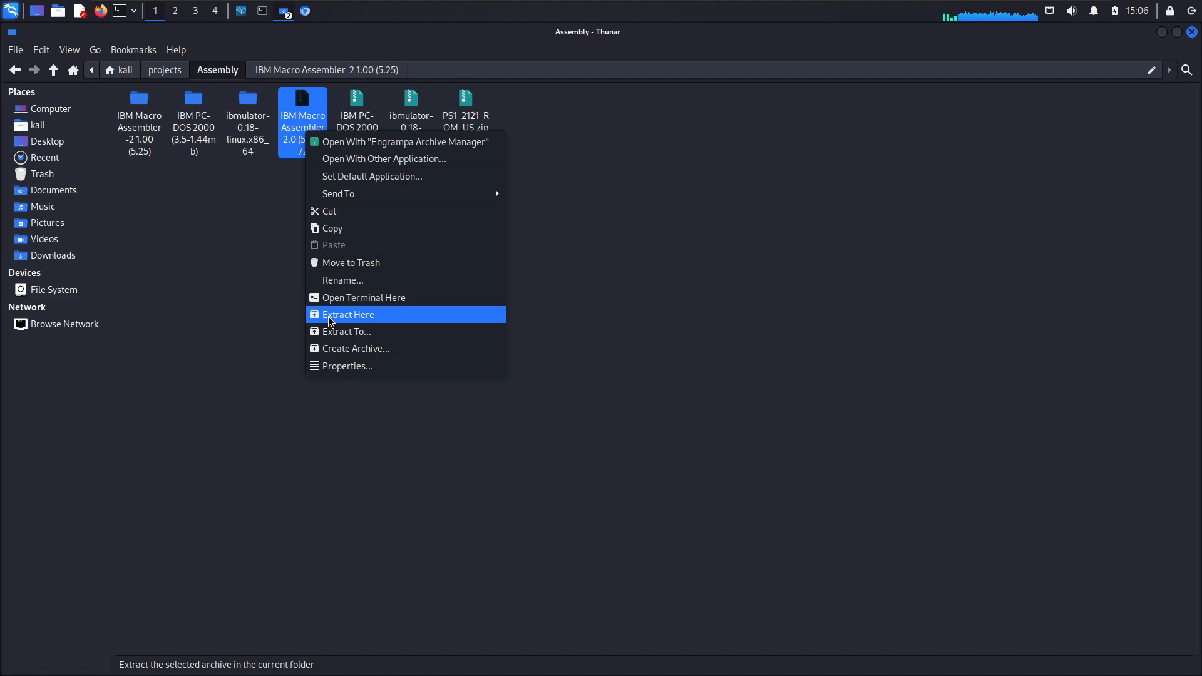
pyautogui.click(194, 229)
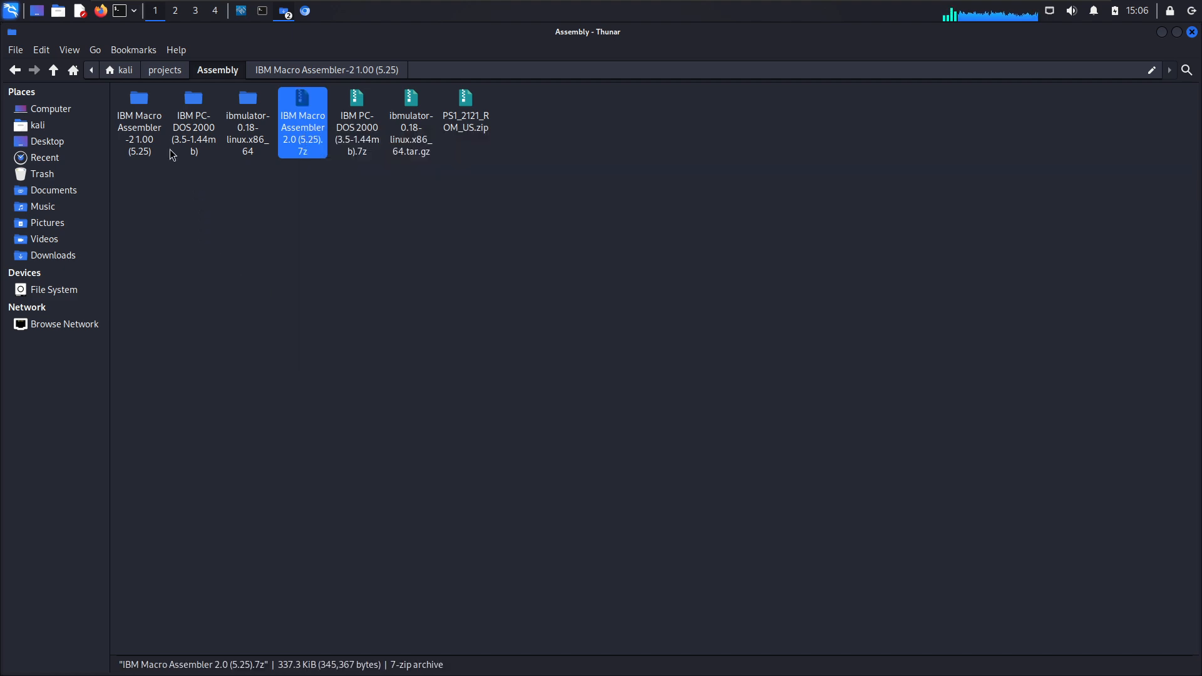
pyautogui.click(151, 132)
pyautogui.press('Delete')
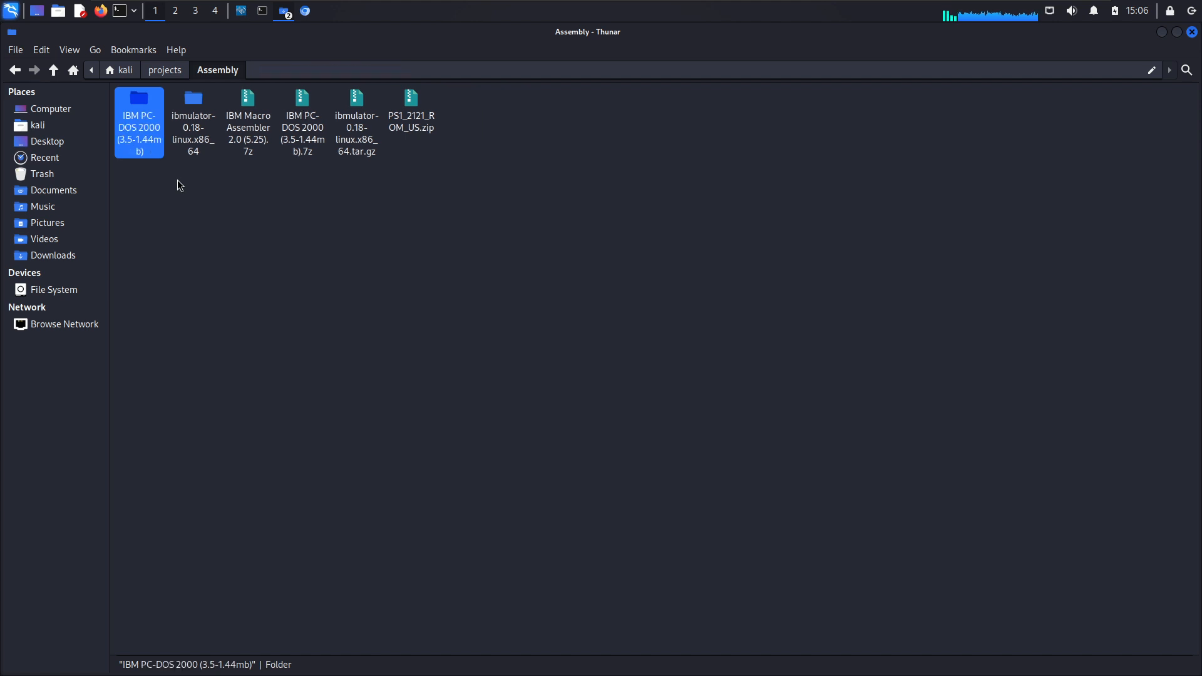
# - Extract IBM Macro Assembler 2.0 (5.25).7z into the Assembly folder
pyautogui.click(238, 124)
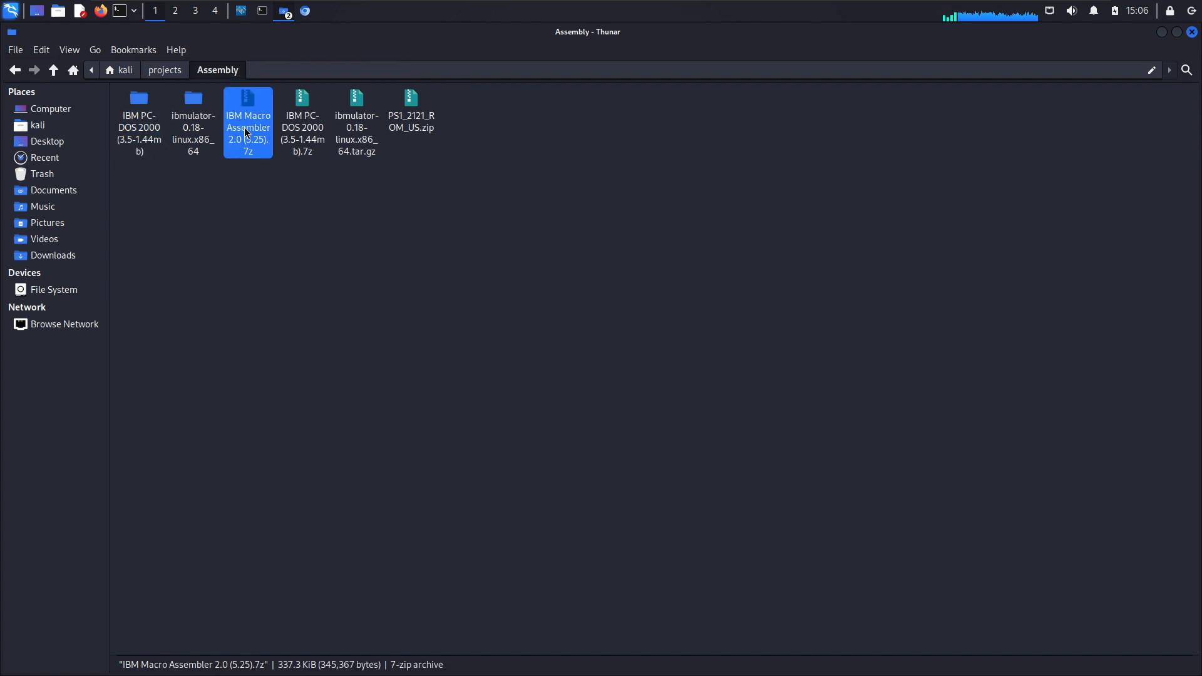
pyautogui.rightClick(245, 129)
pyautogui.click(354, 307)
pyautogui.click(405, 277)
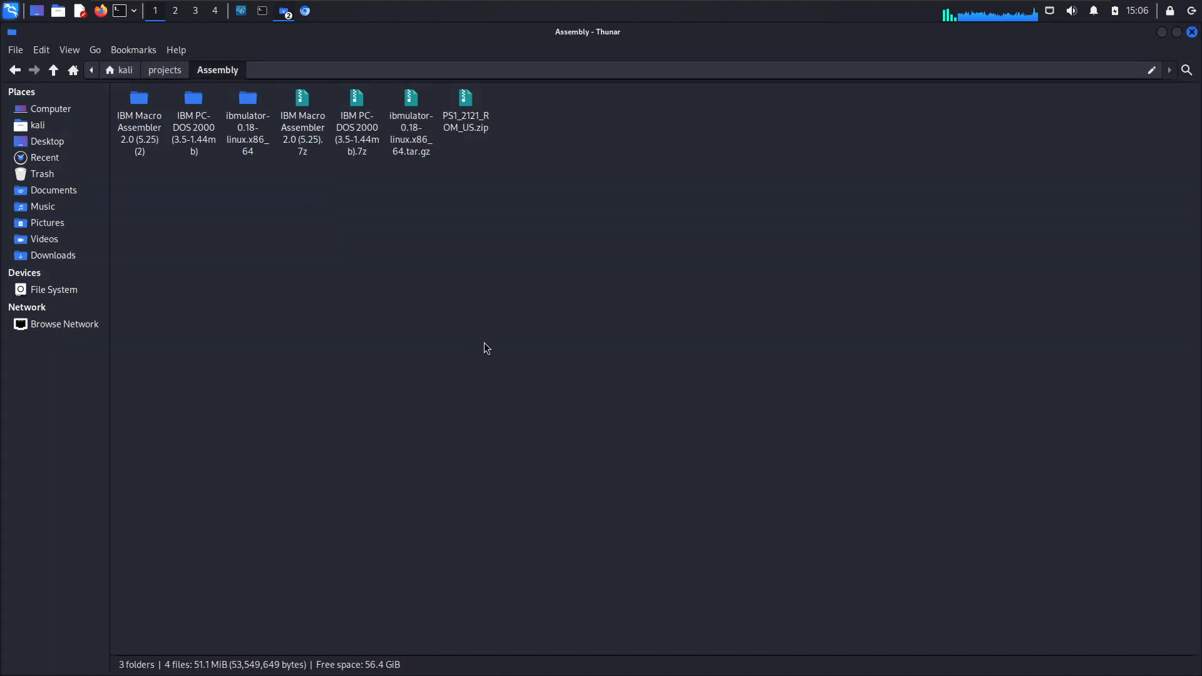
# - Switch to IBMulator, look inside the IBM Macro Assembler 2.0 (5.25) folder for a drive A image, and cancel the selection
pyautogui.hotkey('alt', 'Tab')
pyautogui.hotkey('alt', 'Tab')
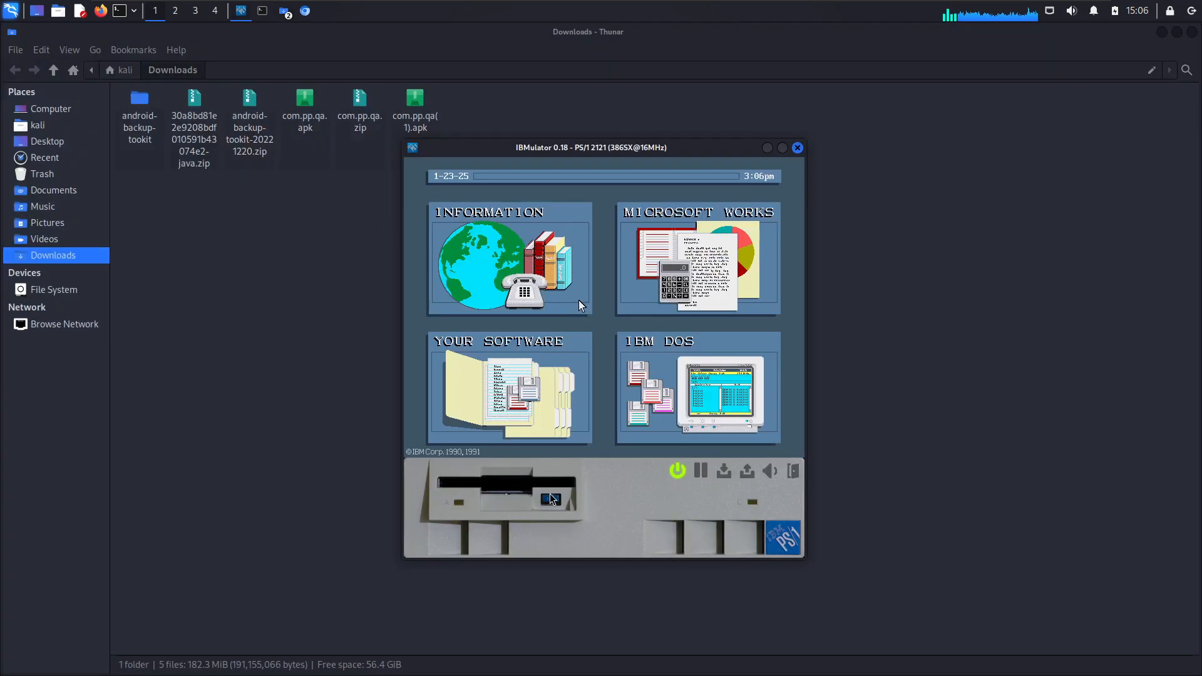
pyautogui.click(551, 501)
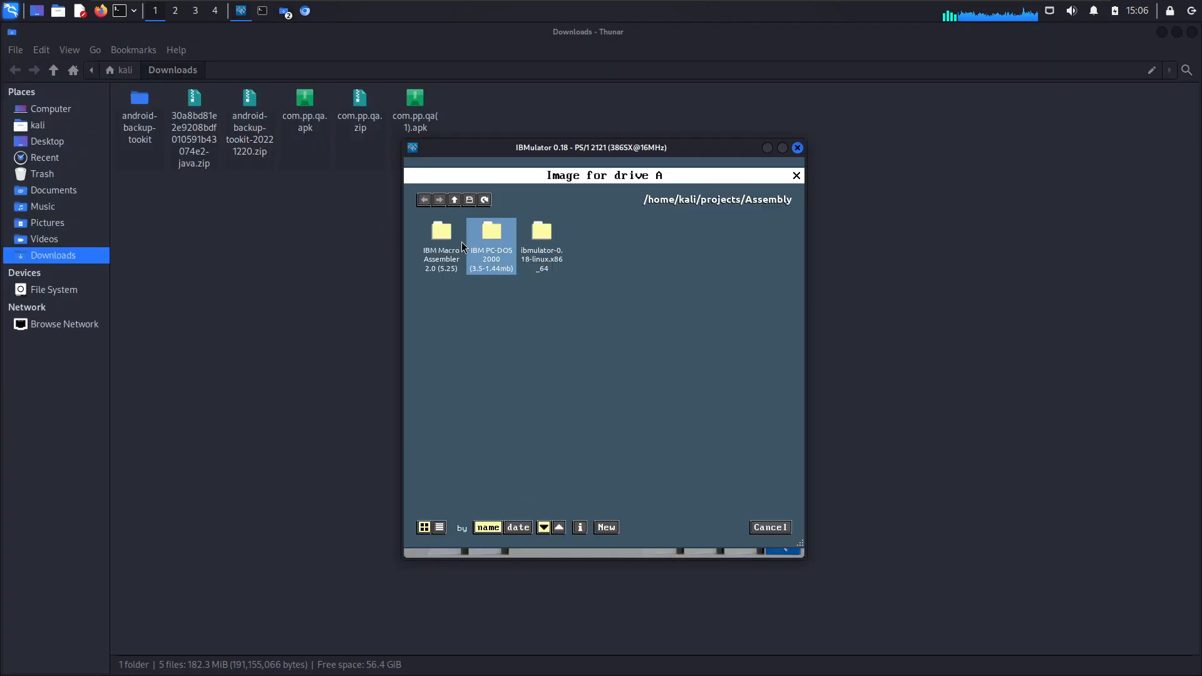
pyautogui.doubleClick(442, 238)
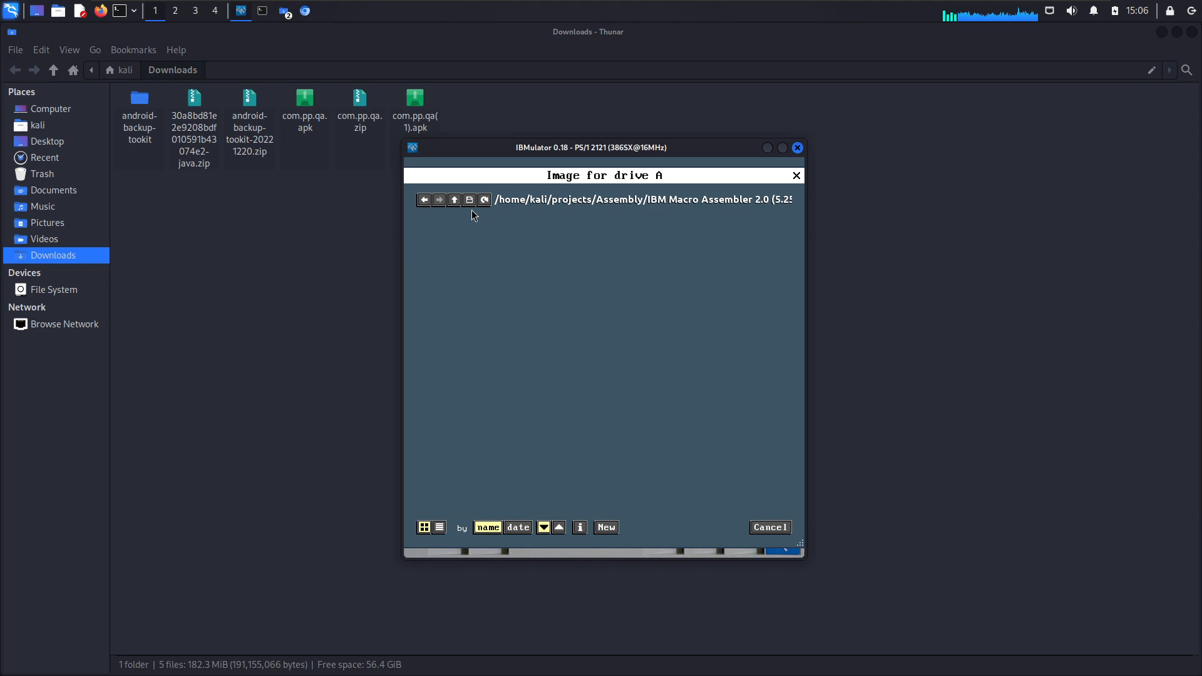
pyautogui.click(453, 201)
pyautogui.click(454, 201)
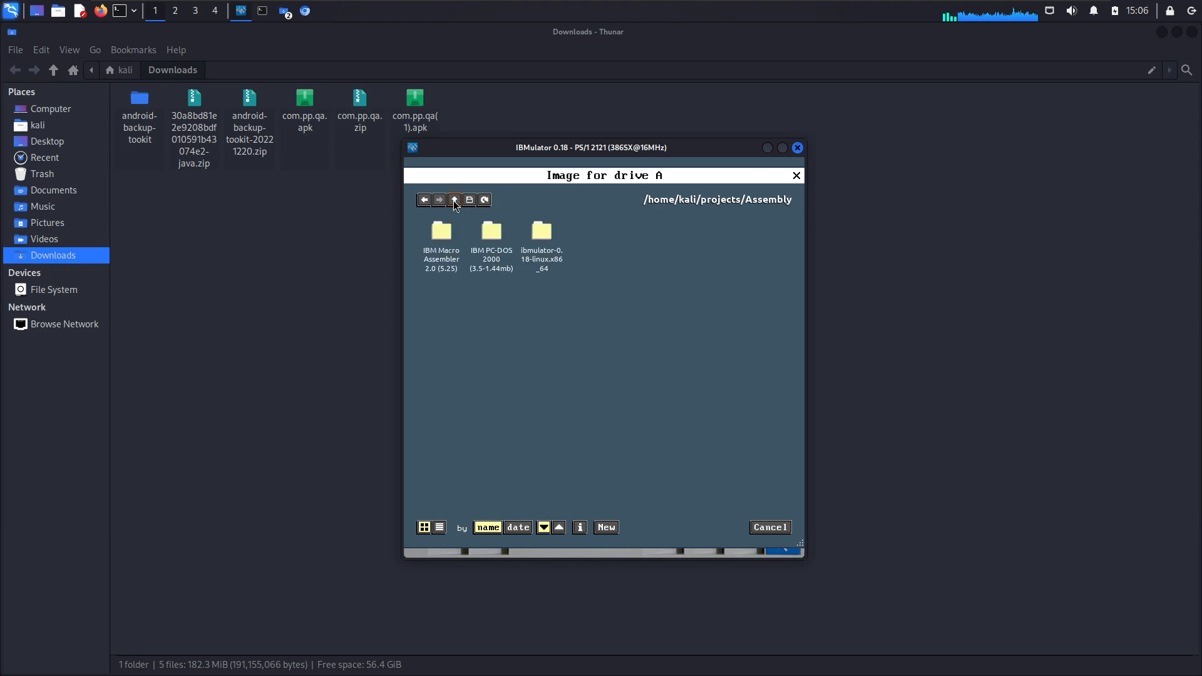
pyautogui.click(770, 527)
pyautogui.click(265, 185)
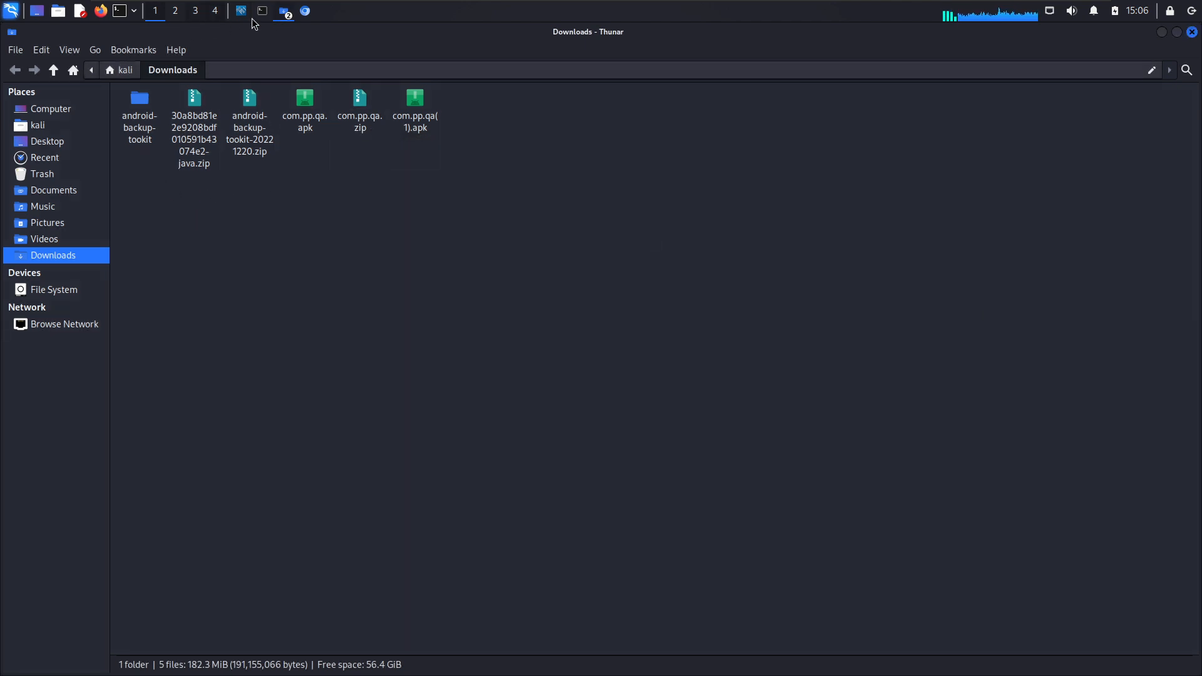
# - Switch to the file manager's Assembly window and try to delete the IBM Macro Assembler 2.0 (5.25) (2) folder
pyautogui.click(284, 11)
pyautogui.click(316, 33)
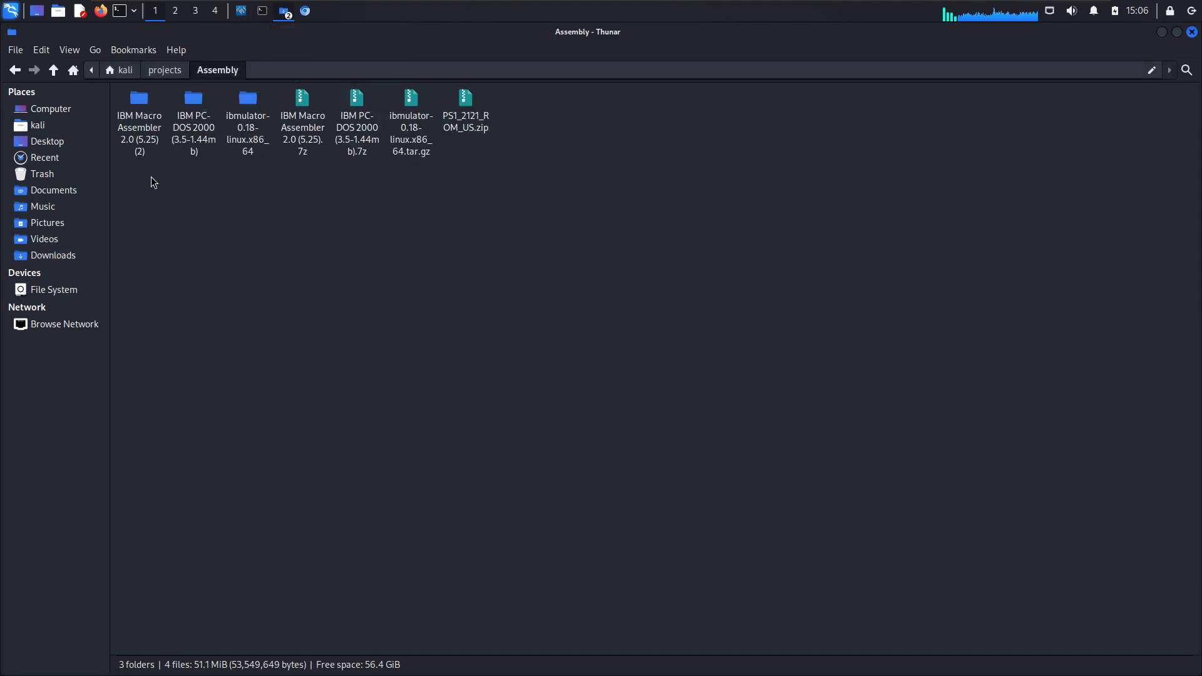
pyautogui.press('Down')
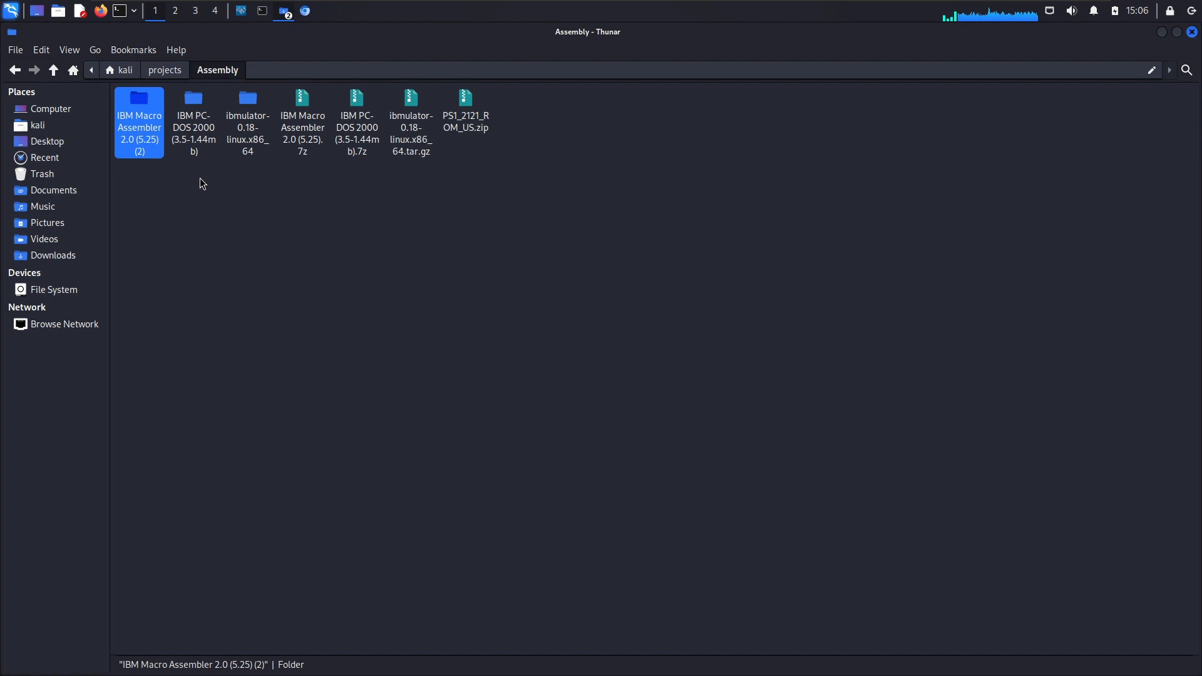
pyautogui.press('Delete')
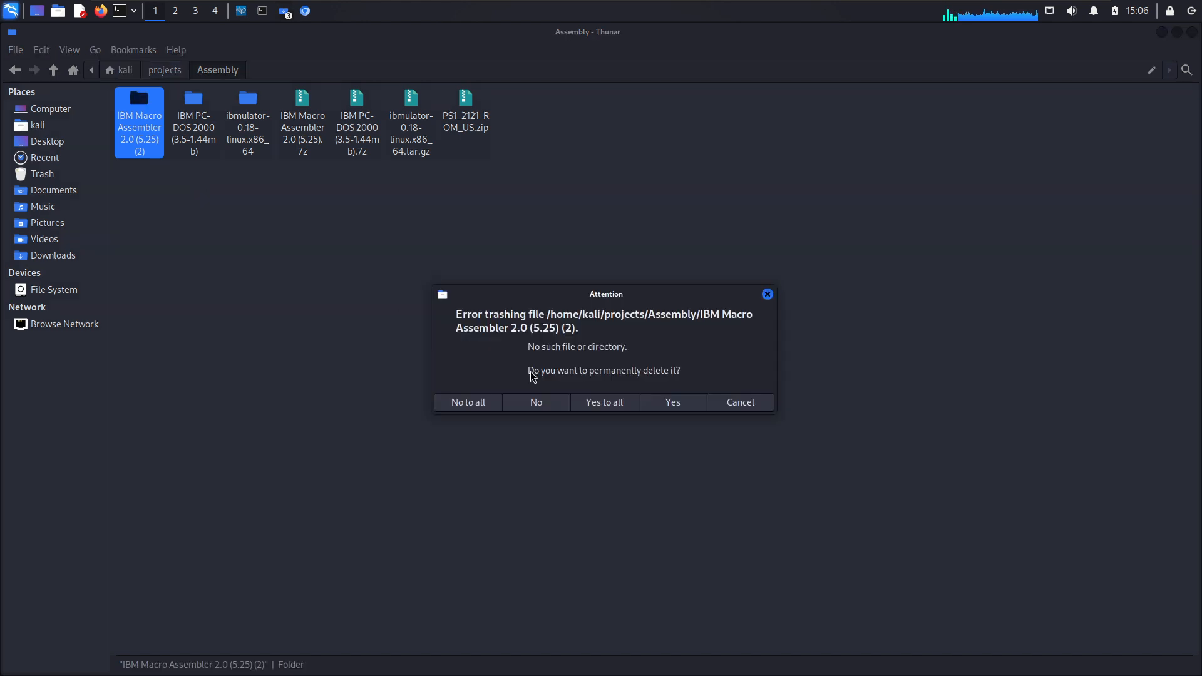
pyautogui.click(609, 406)
pyautogui.click(599, 382)
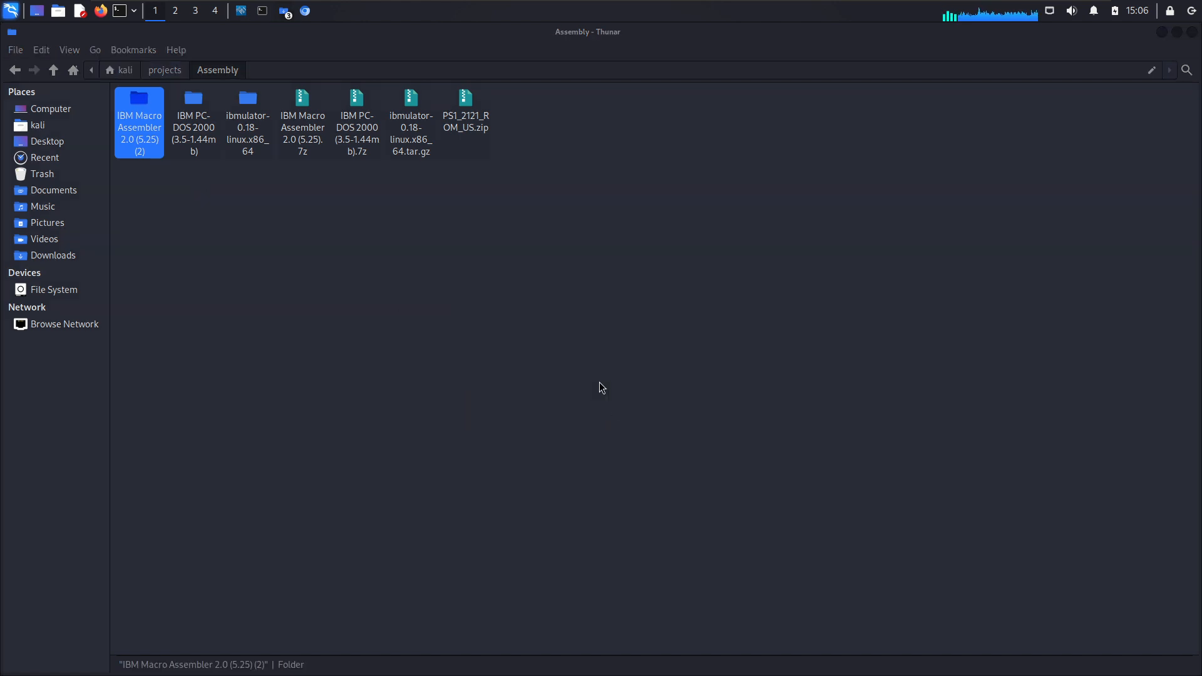
# - Switch to IBMulator, browse the drive A image chooser up to the projects folder, and close the chooser
pyautogui.hotkey('alt', 'Tab')
pyautogui.hotkey('alt', 'Tab')
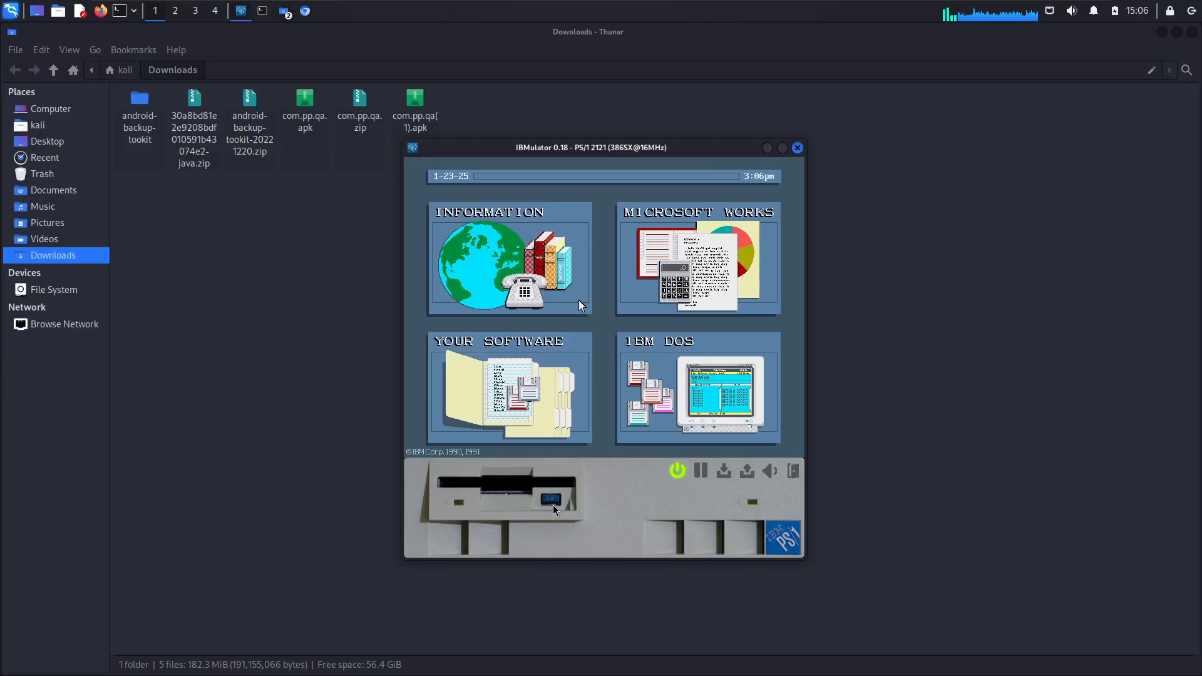
pyautogui.click(495, 494)
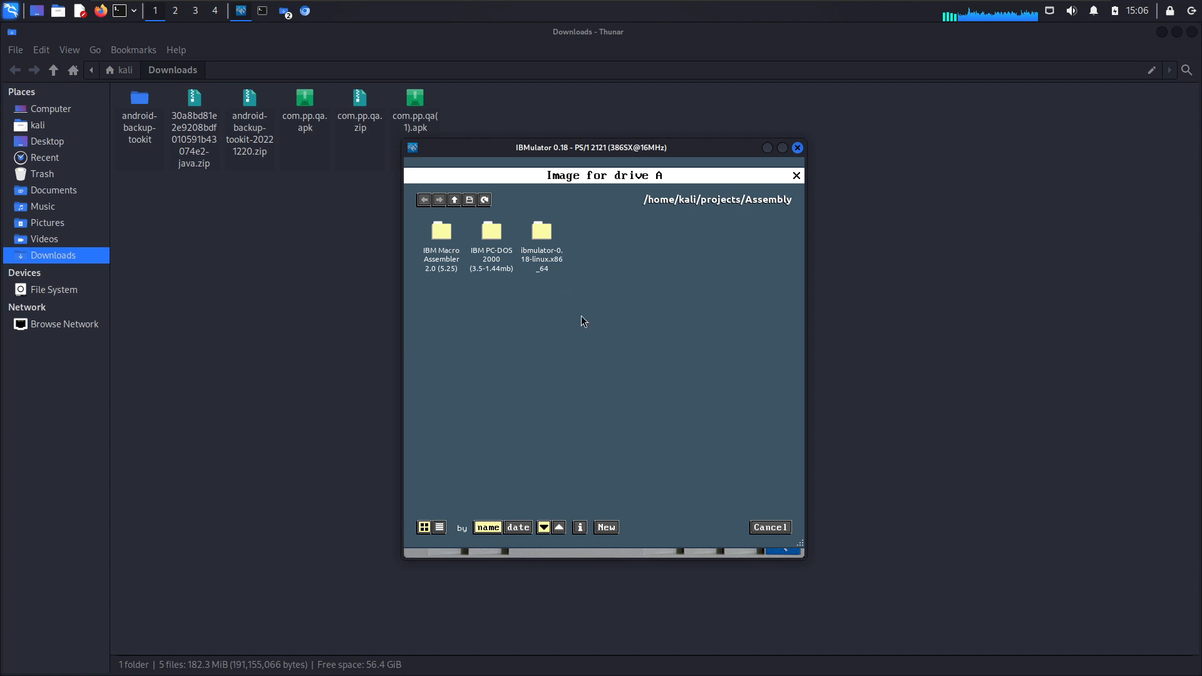
pyautogui.click(455, 199)
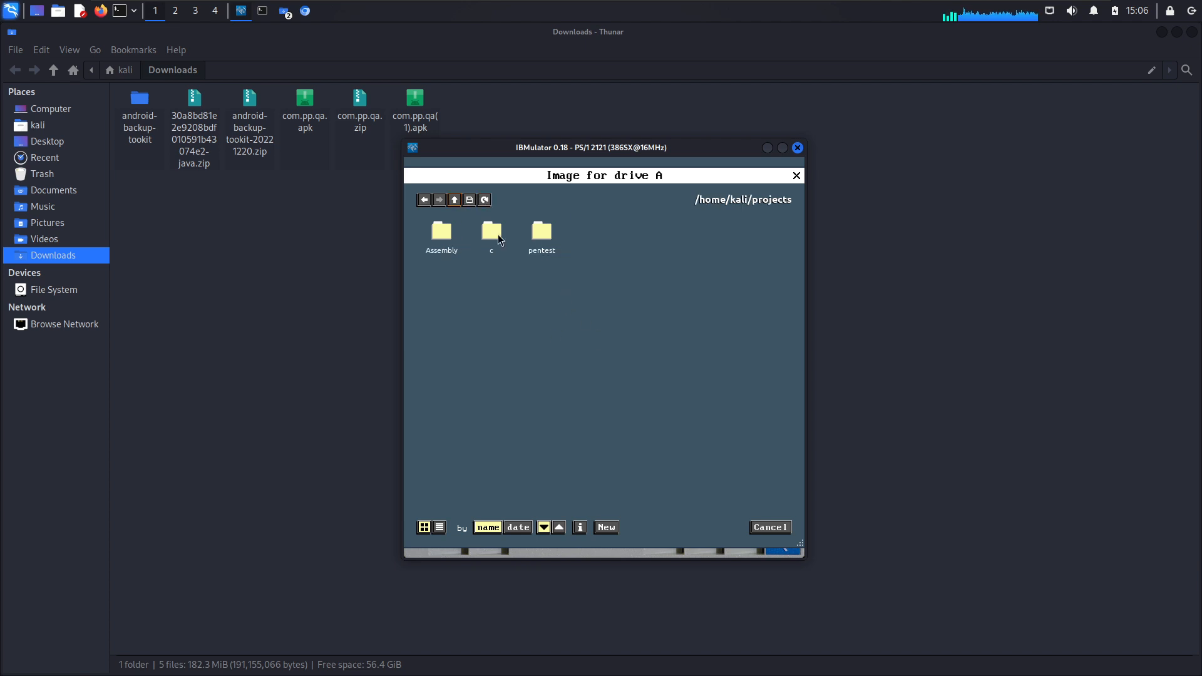
pyautogui.click(793, 180)
pyautogui.click(858, 220)
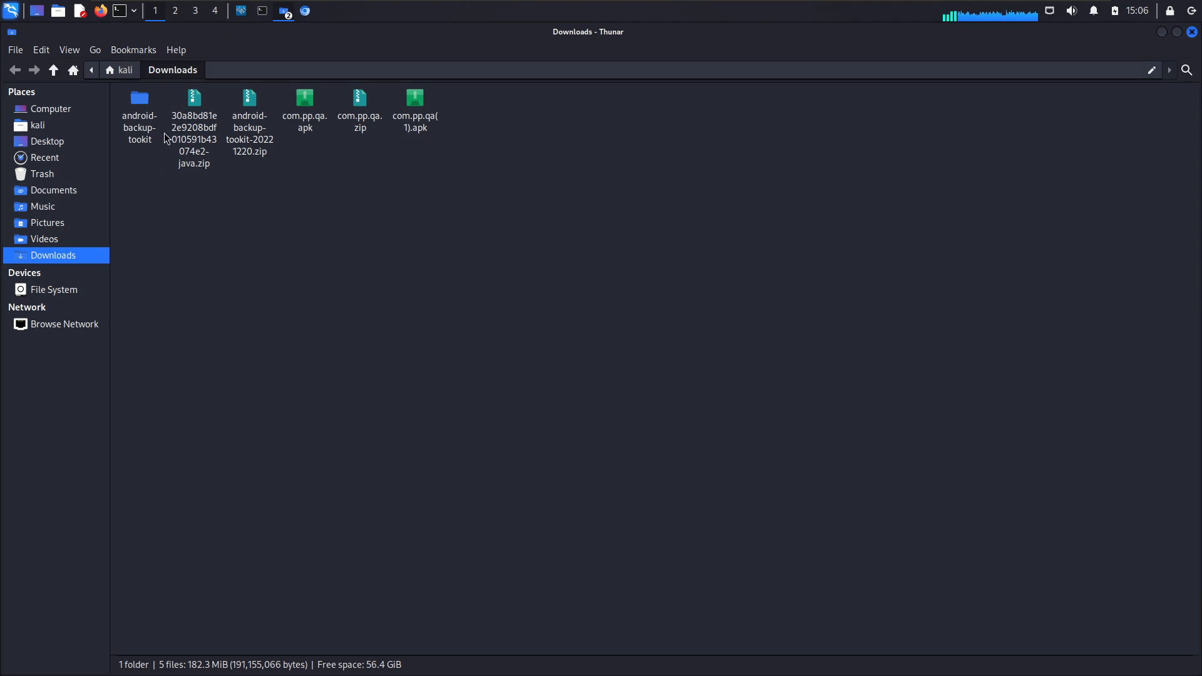
# - Close the Downloads window and retry deleting the IBM Macro Assembler 2.0 (5.25) (2) folder in Assembly, declining permanent deletion
pyautogui.click(1194, 33)
pyautogui.click(249, 220)
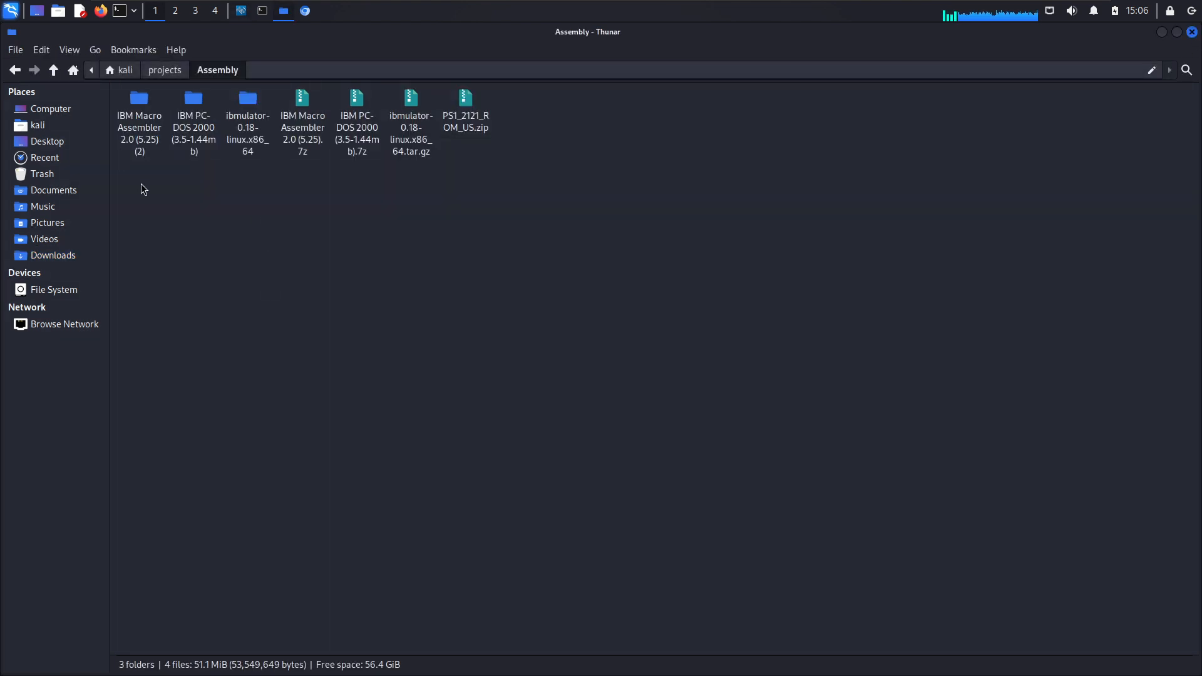
pyautogui.click(142, 139)
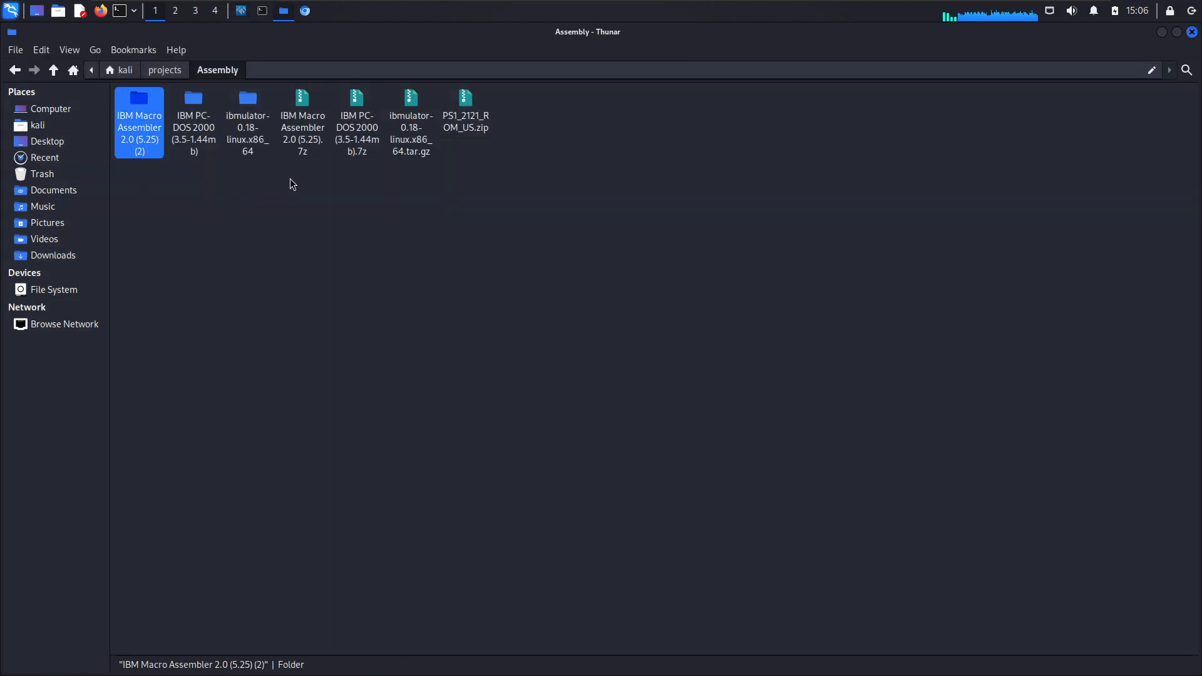
pyautogui.press('Delete')
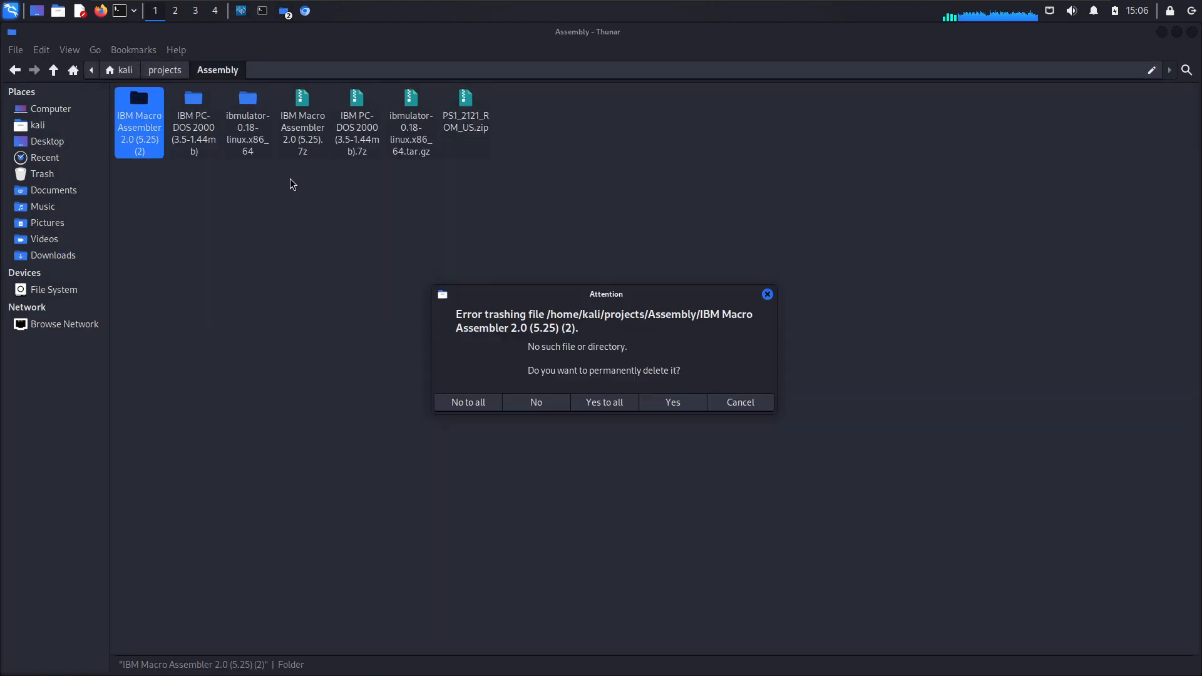
pyautogui.click(536, 403)
# - Delete the IBM Macro Assembler 2.0 (5.25).7z archive from the Assembly folder
pyautogui.click(306, 120)
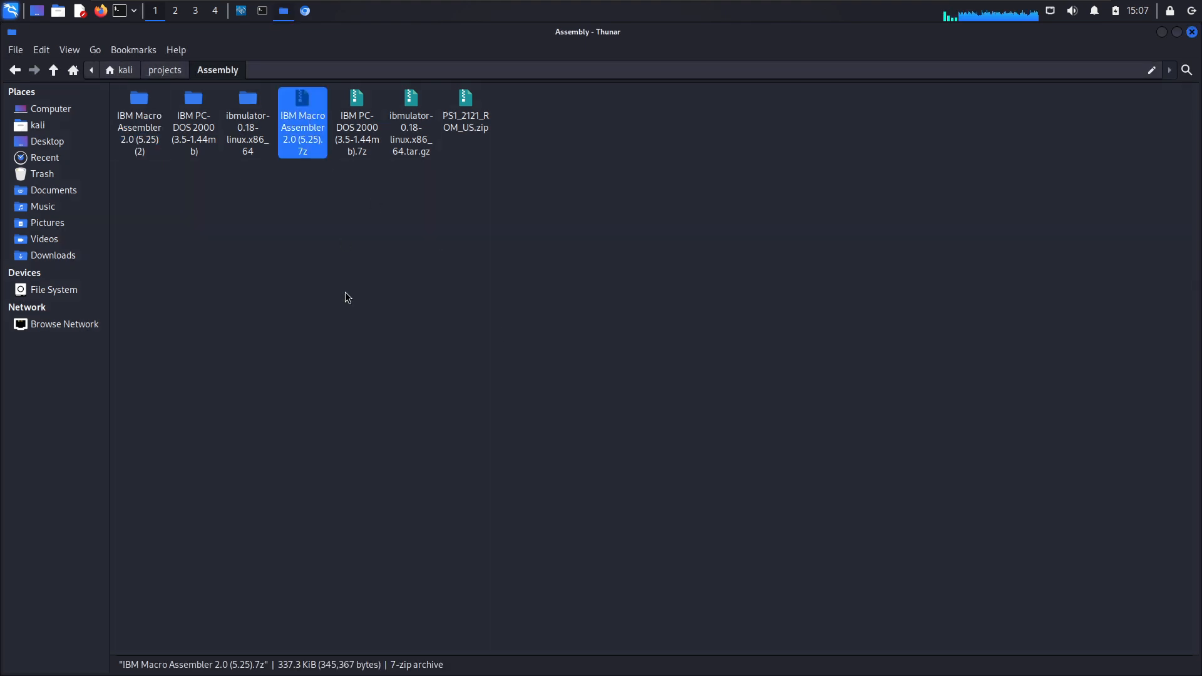
pyautogui.press('Delete')
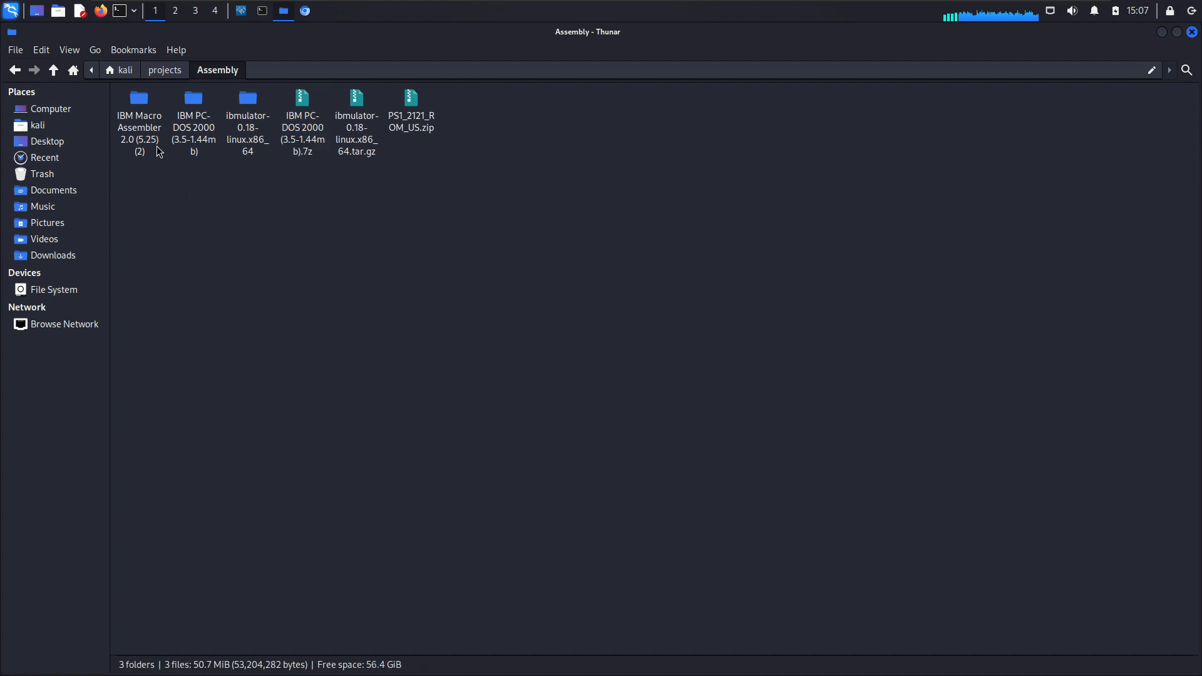
# - Try to permanently delete the IBM Macro Assembler 2.0 (5.25) (2) folder, accepting permanent deletion for all
pyautogui.click(160, 154)
pyautogui.press('Delete')
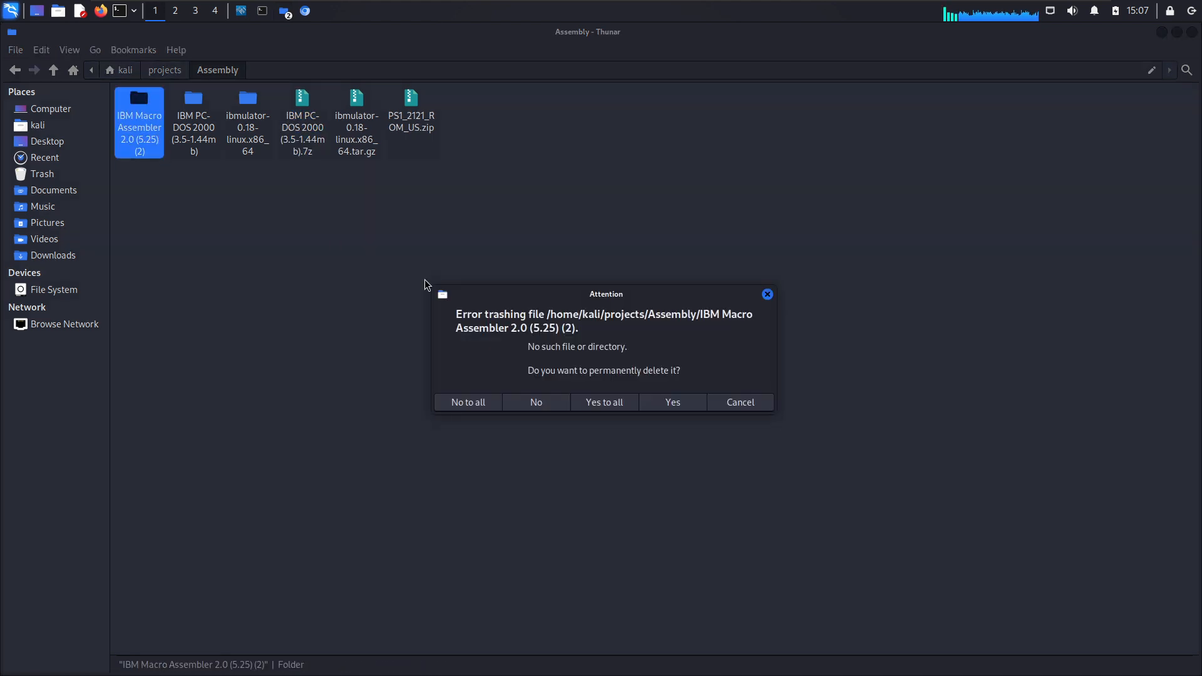
pyautogui.click(600, 402)
pyautogui.click(593, 384)
pyautogui.click(174, 257)
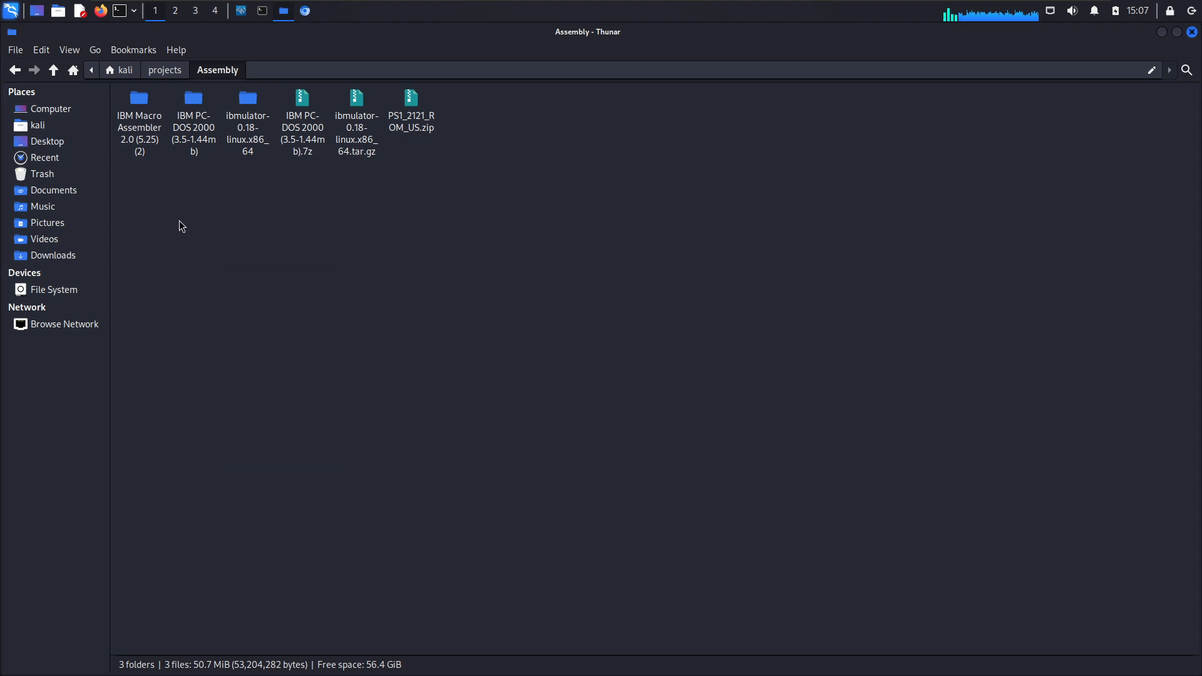
# - Reopen Assembly from the projects folder and delete the IBM Macro Assembler 2.0 (5.25) folder
pyautogui.click(168, 70)
pyautogui.doubleClick(144, 108)
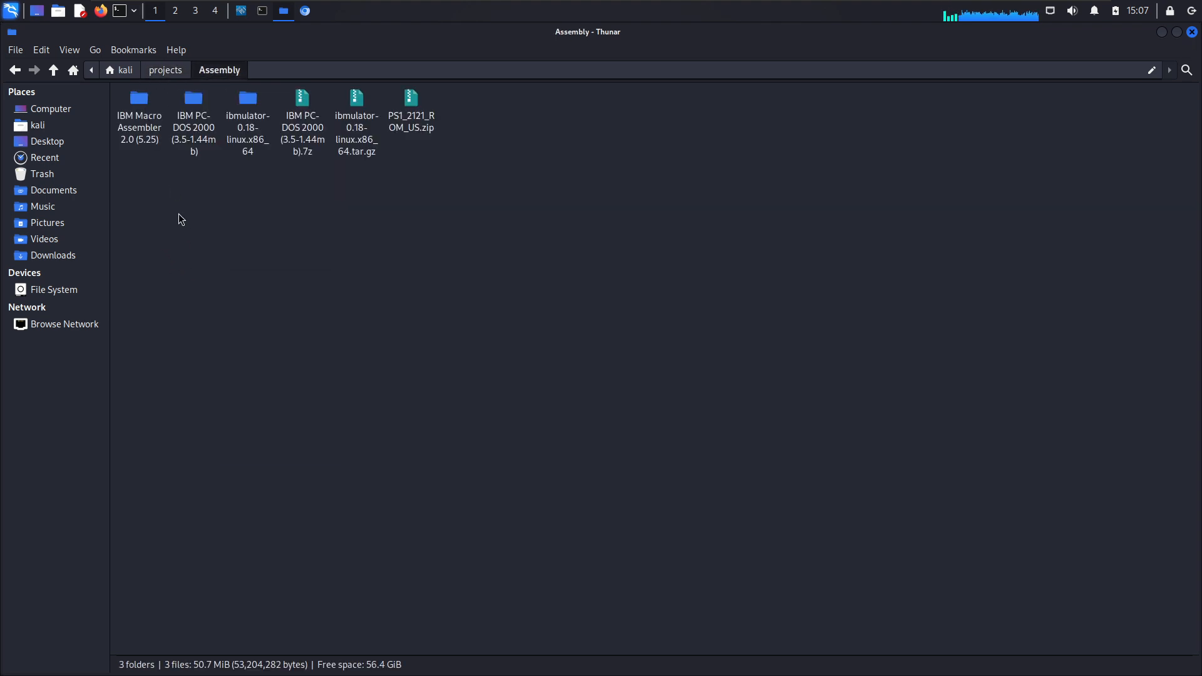
pyautogui.click(157, 135)
pyautogui.click(166, 171)
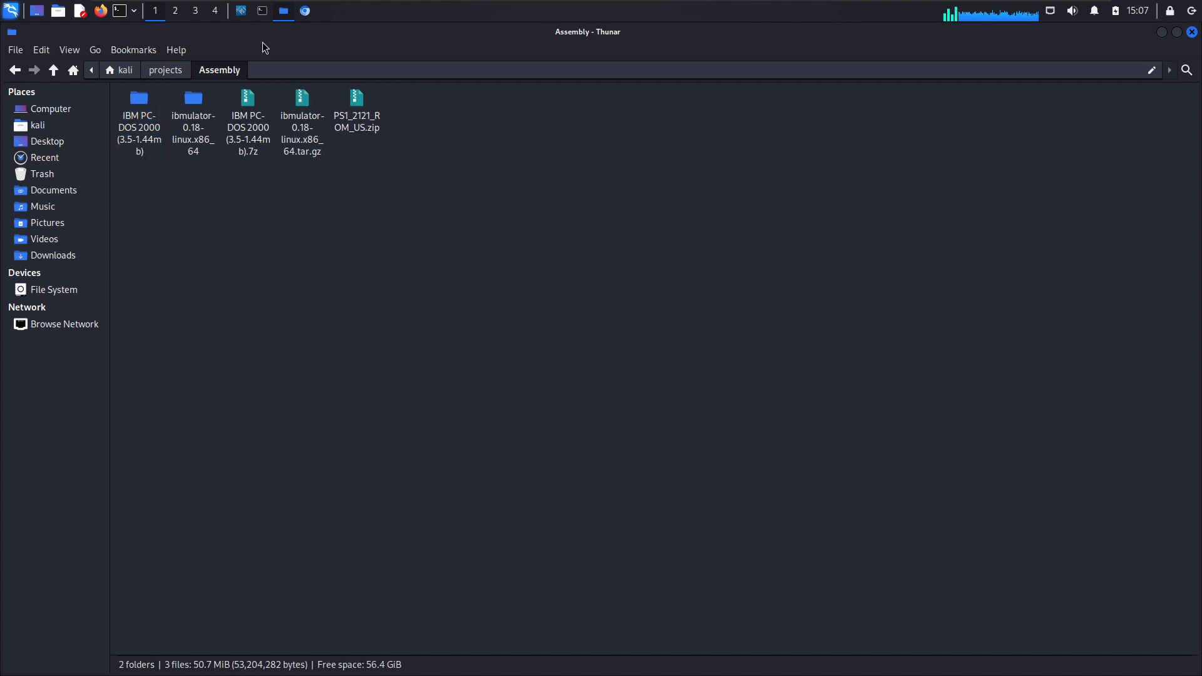
# - Switch to the web browser and go back from the WinWorld pages to the "download MASM for IBM PC" search results
pyautogui.click(304, 12)
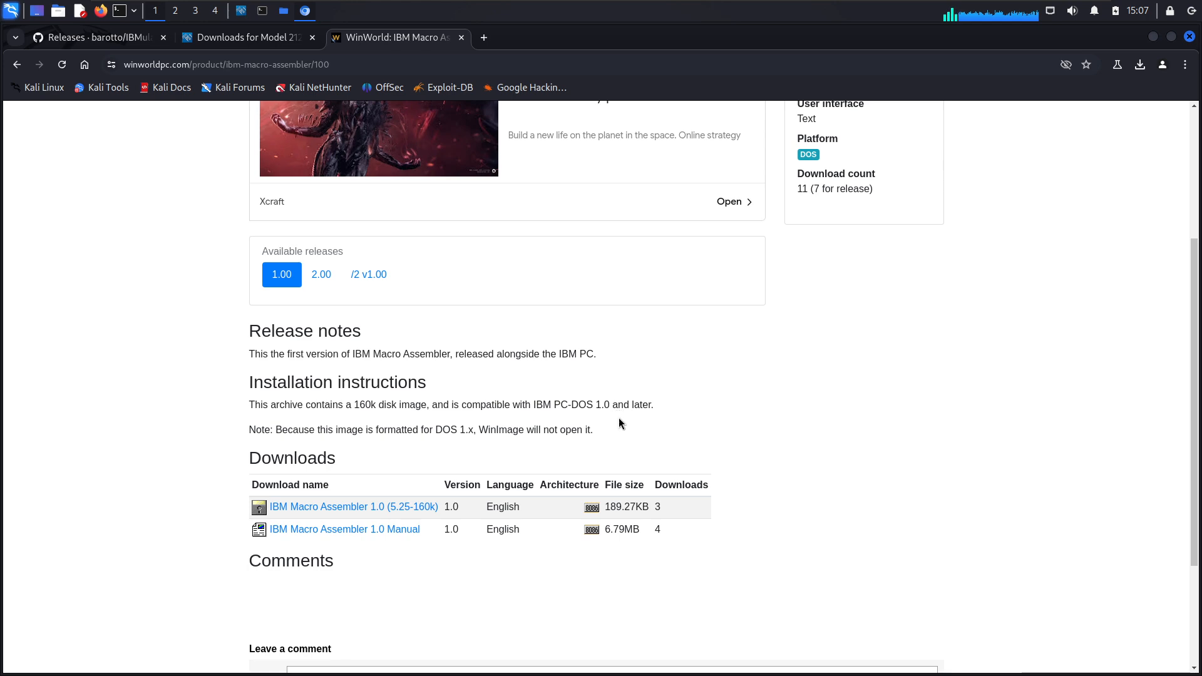
pyautogui.scroll(3, 622, 419)
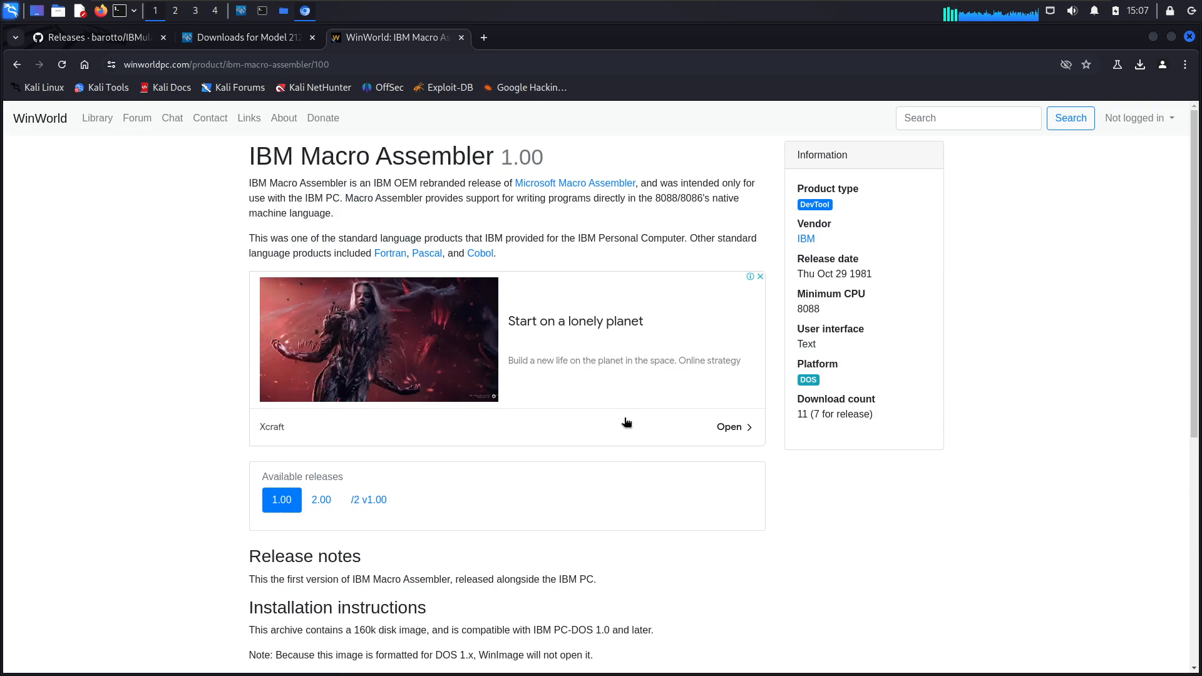
pyautogui.click(18, 66)
pyautogui.click(17, 65)
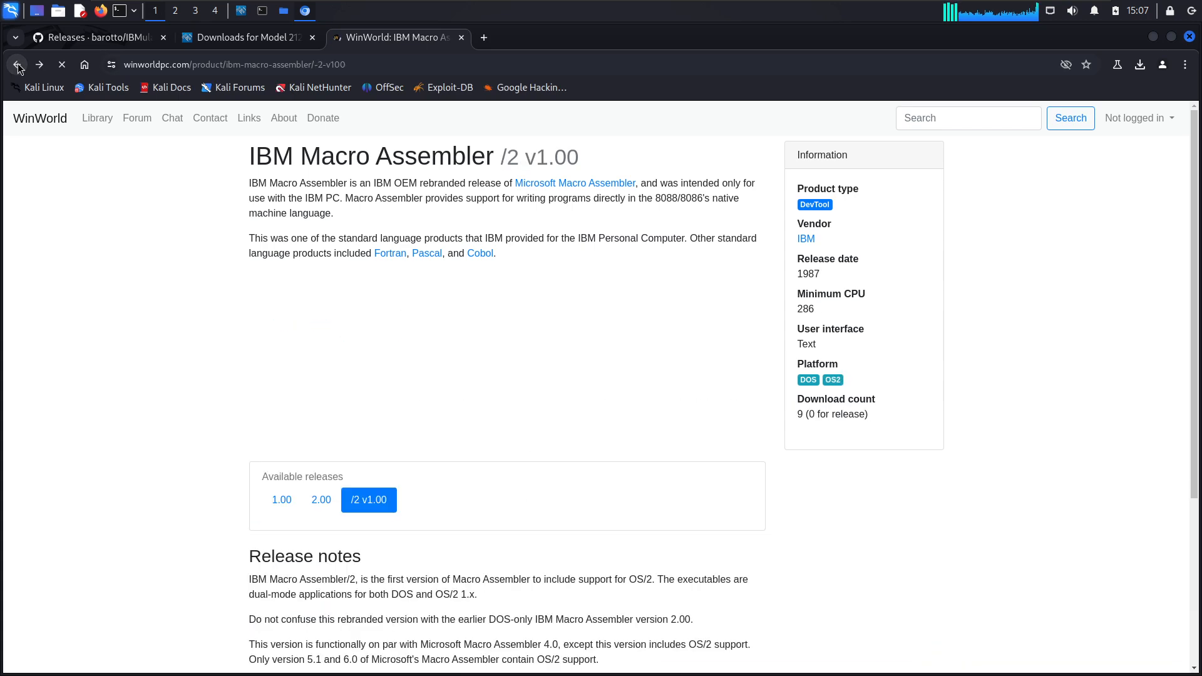
pyautogui.click(17, 65)
pyautogui.click(17, 65)
pyautogui.click(17, 65)
pyautogui.click(17, 65)
pyautogui.click(18, 65)
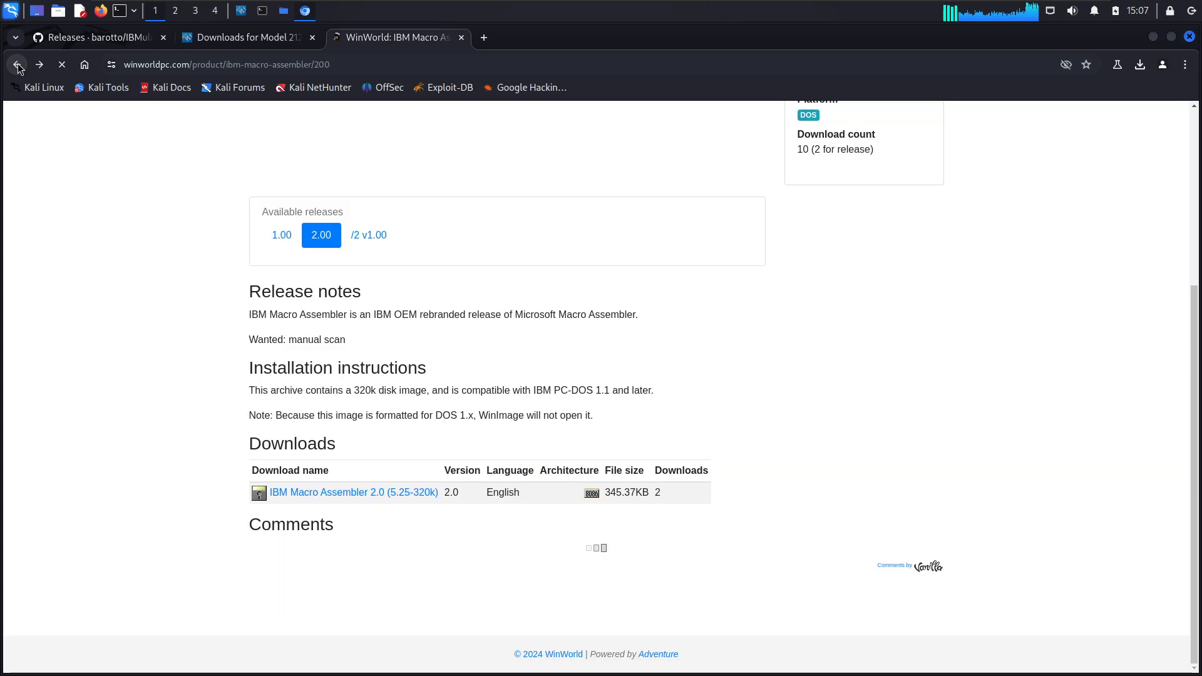
pyautogui.click(17, 65)
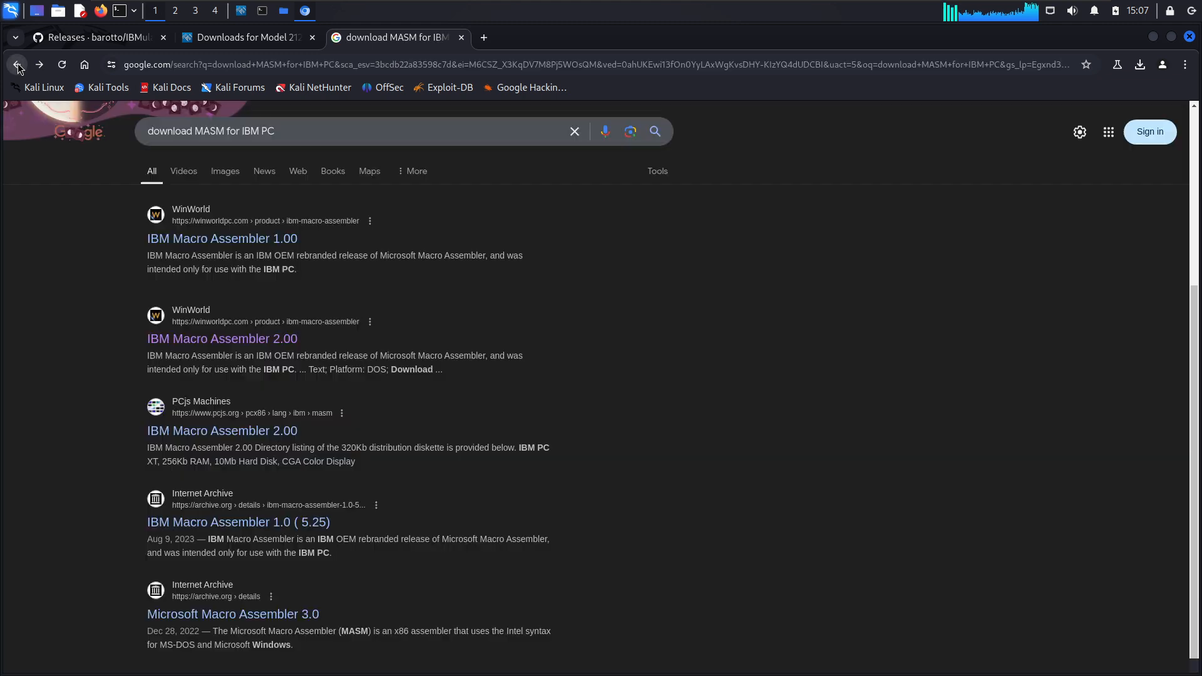
# - Open WinWorld's IBM Macro Assembler 1.00 result, examine its downloads, and return to the search results
pyautogui.click(256, 239)
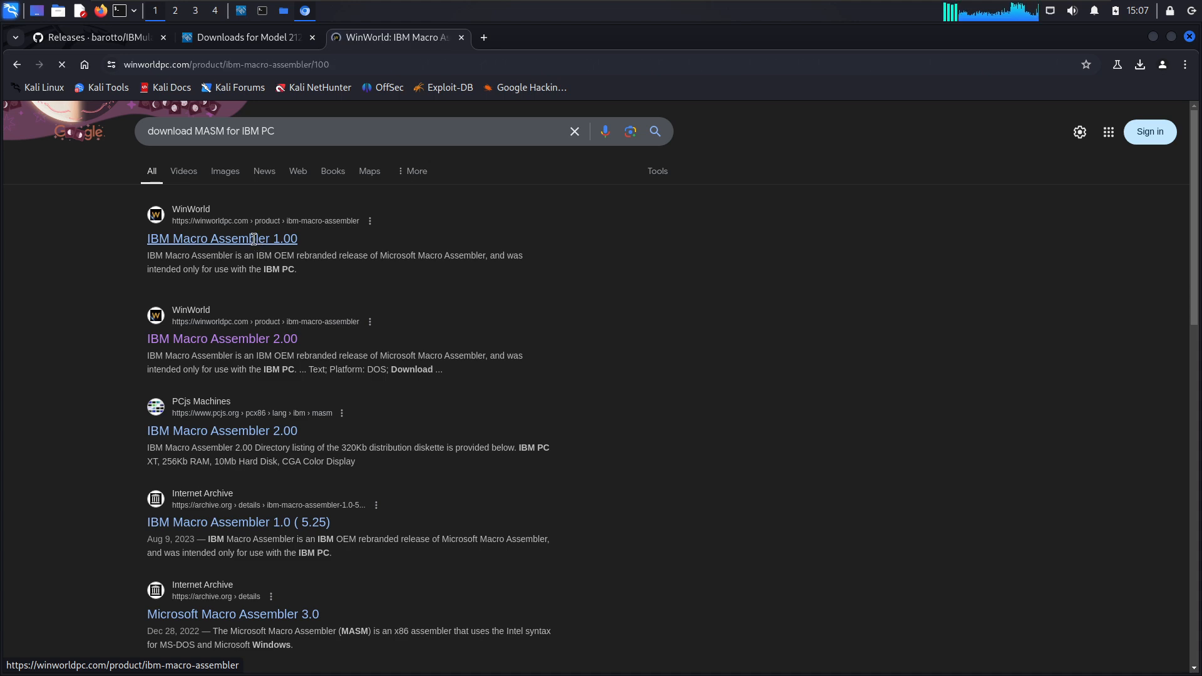
pyautogui.scroll(-4, 636, 551)
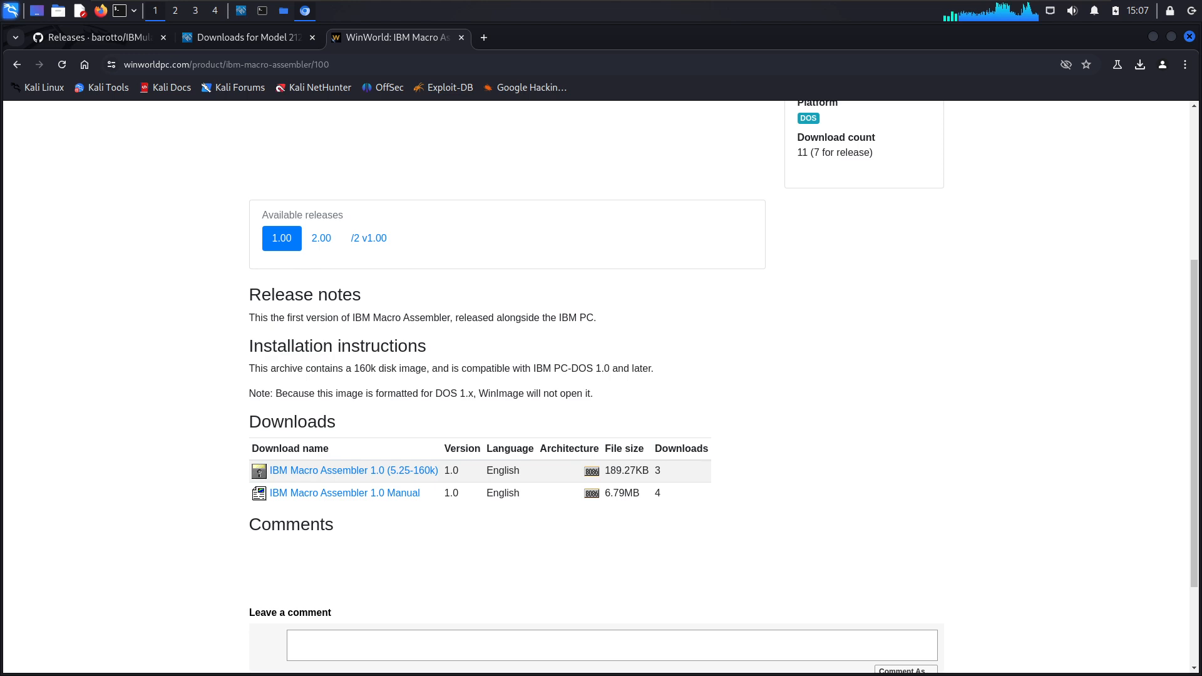
pyautogui.scroll(4, 504, 538)
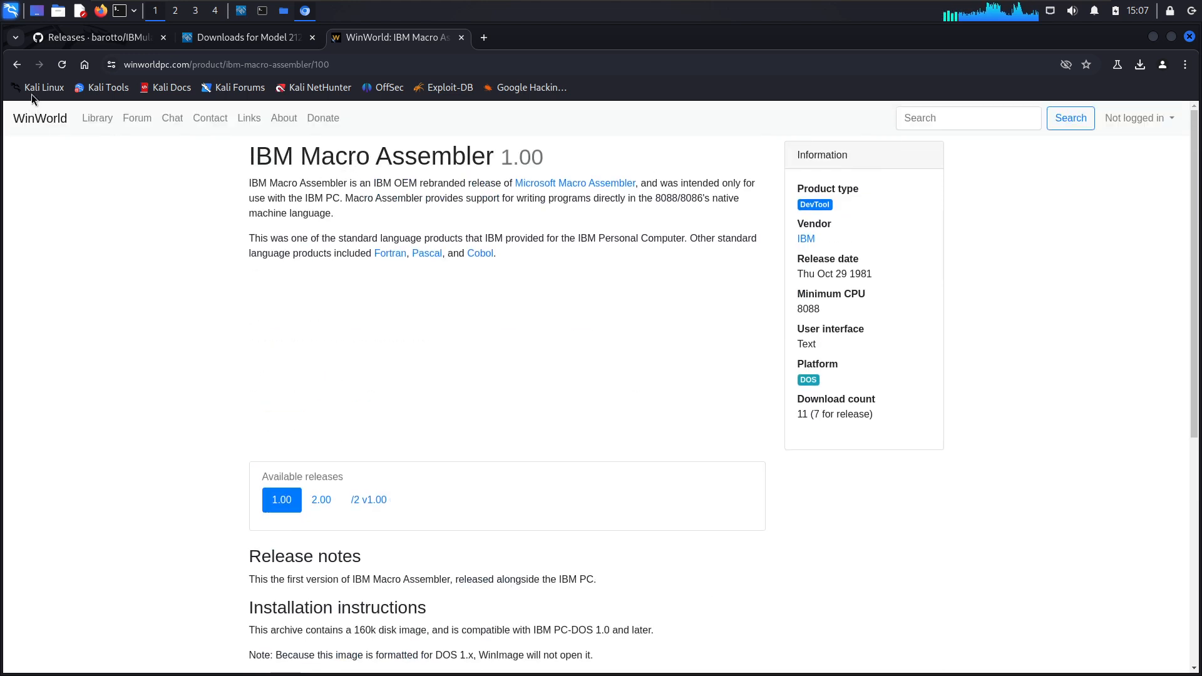
pyautogui.click(17, 65)
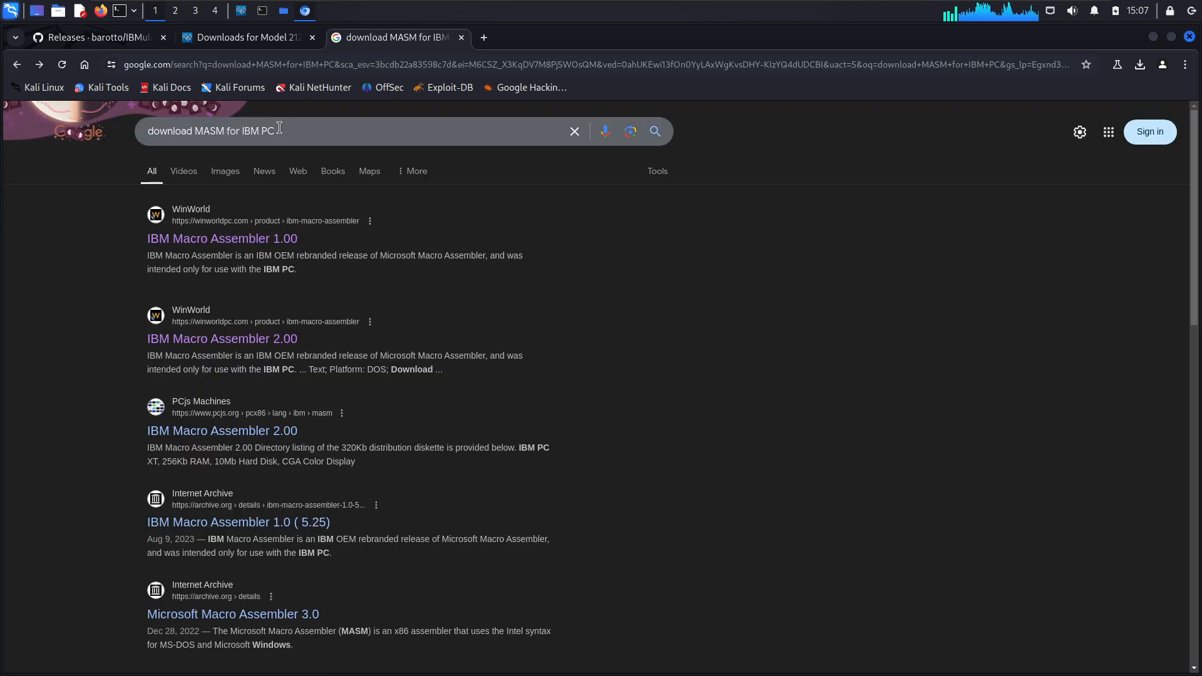
# - Shorten the Google query to "download MASM" and look through the results
pyautogui.moveTo(279, 128); pyautogui.dragTo(227, 143)
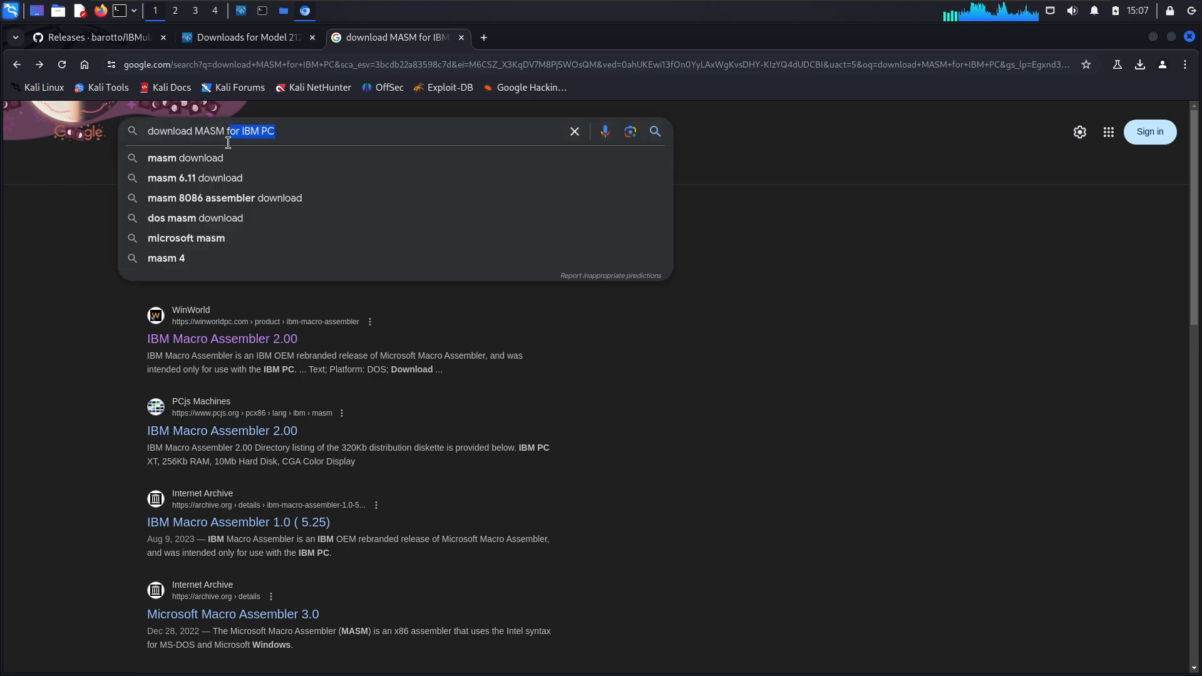
pyautogui.press('BackSpace')
pyautogui.press('Return')
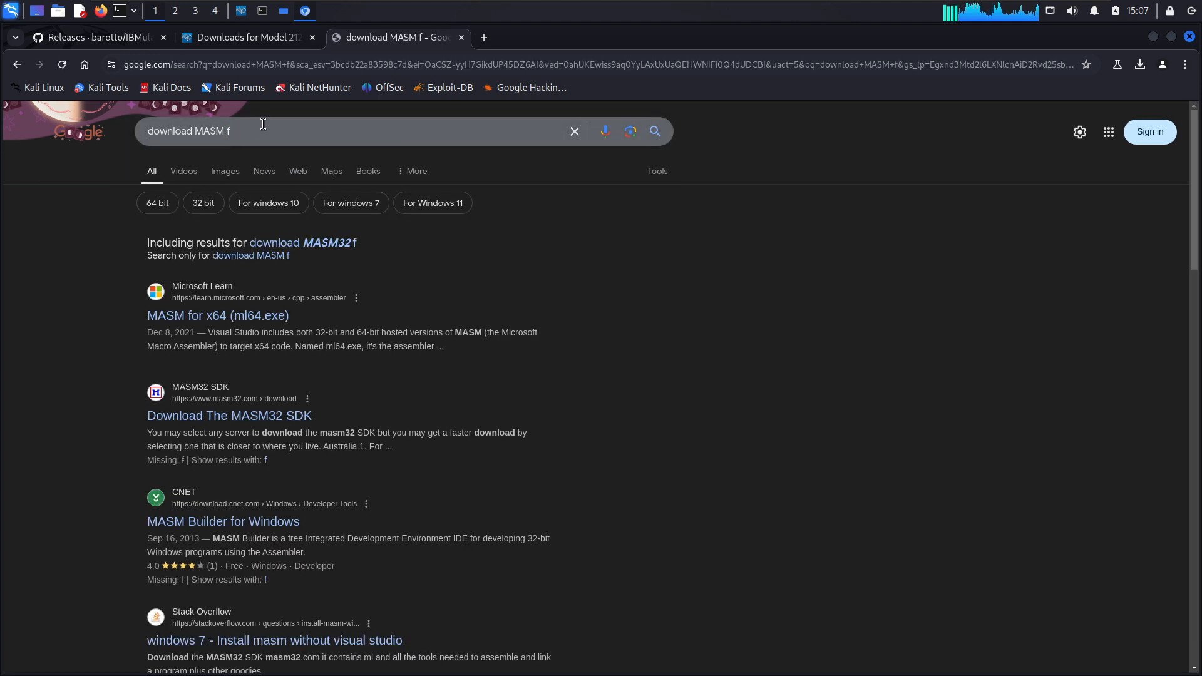
pyautogui.click(257, 132)
pyautogui.press('BackSpace')
pyautogui.press('BackSpace')
pyautogui.press('Return')
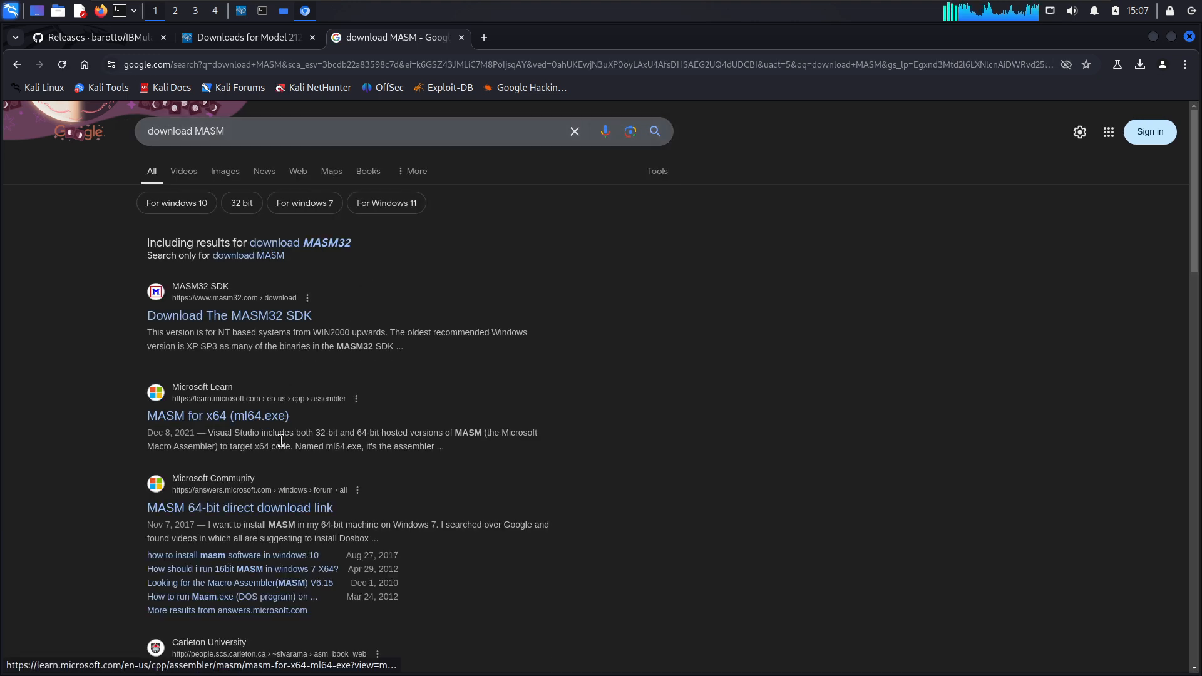
pyautogui.scroll(-8, 280, 440)
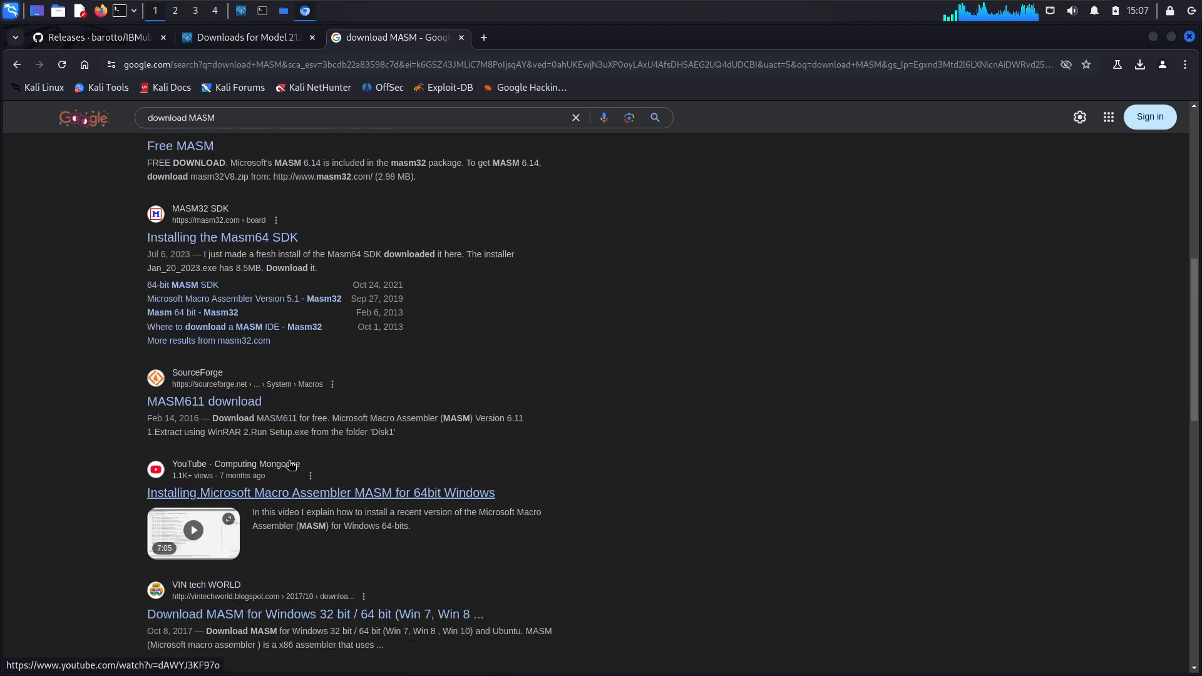
pyautogui.scroll(-3, 291, 465)
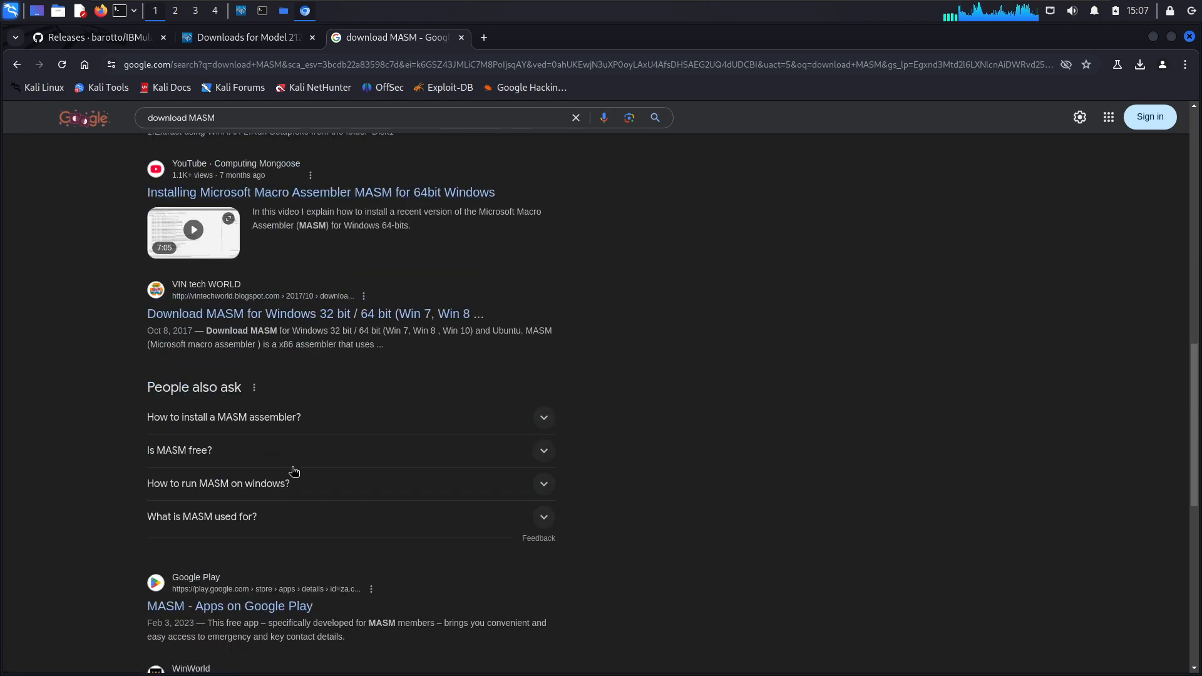
pyautogui.scroll(12, 322, 537)
# - Search Google for "download MASM ibm pC"
pyautogui.click(256, 130)
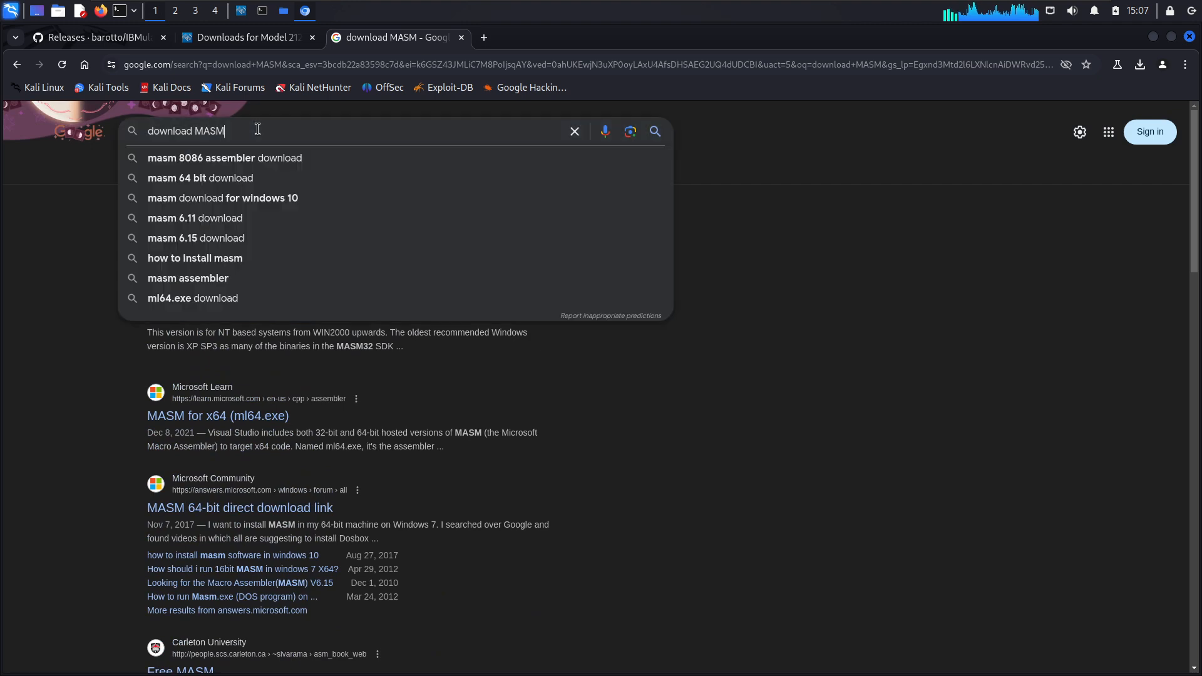
pyautogui.write('ibm pcV')
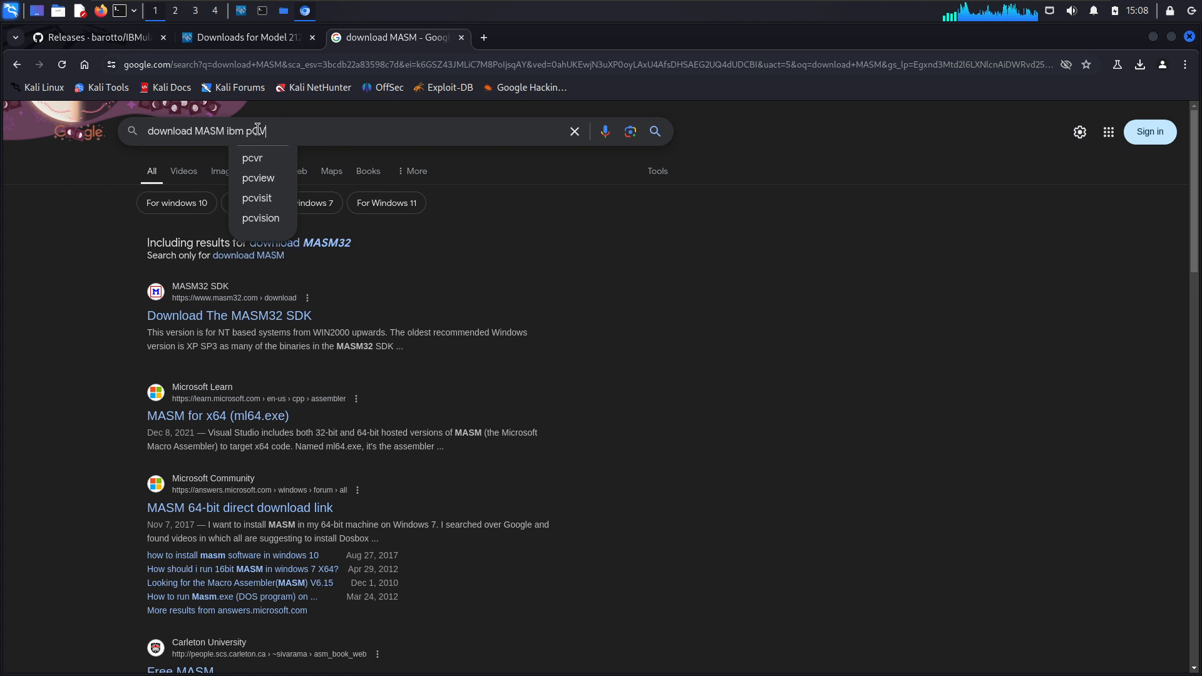
pyautogui.press('BackSpace')
pyautogui.press('BackSpace')
pyautogui.write('C')
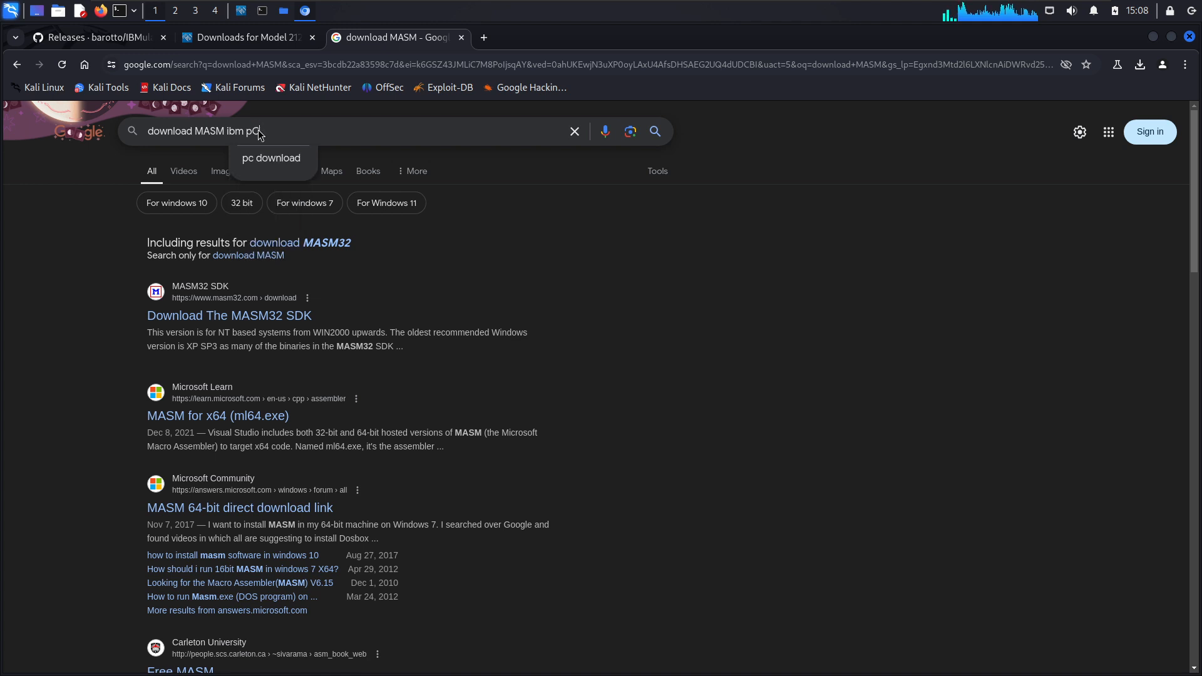
pyautogui.press('Return')
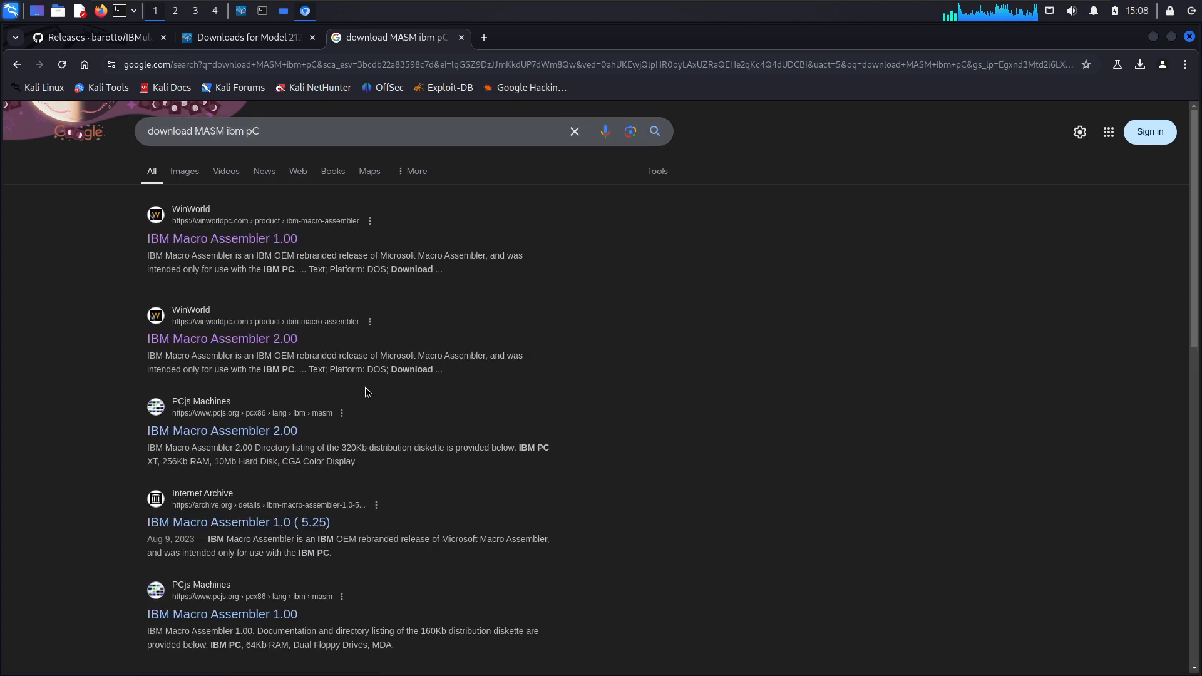
# - Open WinWorld's IBM Macro Assembler 1.00 result and follow its link to the Microsoft Macro Assembler page
pyautogui.scroll(-2, 383, 407)
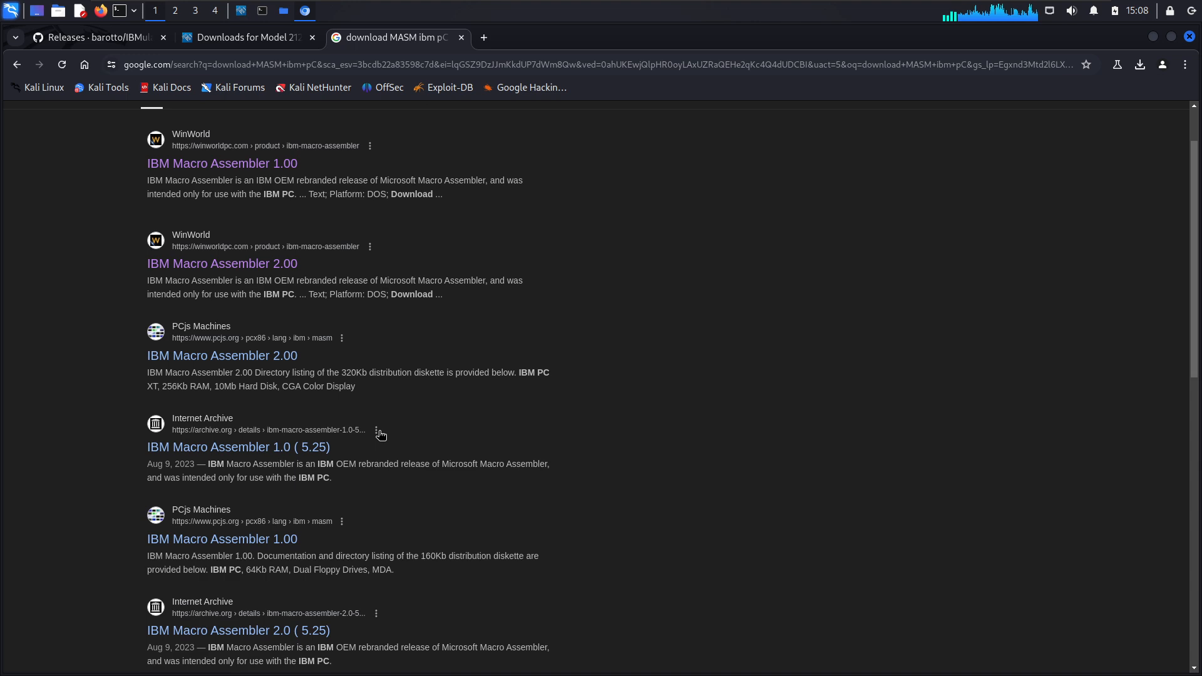
pyautogui.scroll(2, 379, 435)
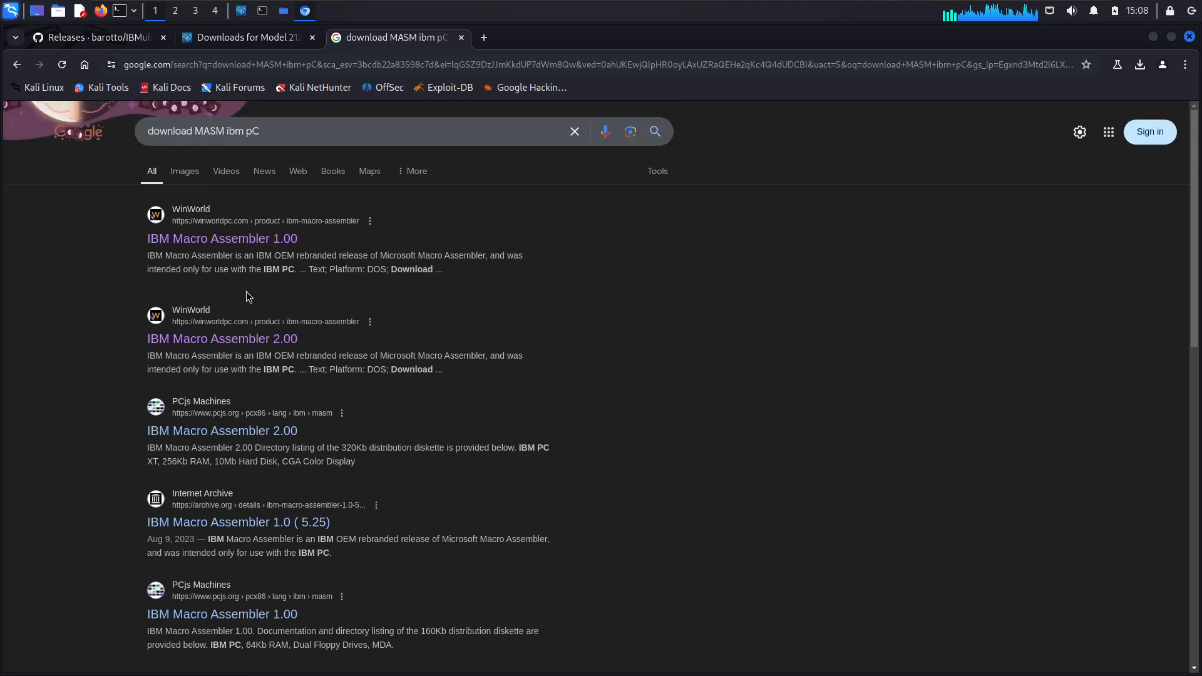
pyautogui.click(188, 239)
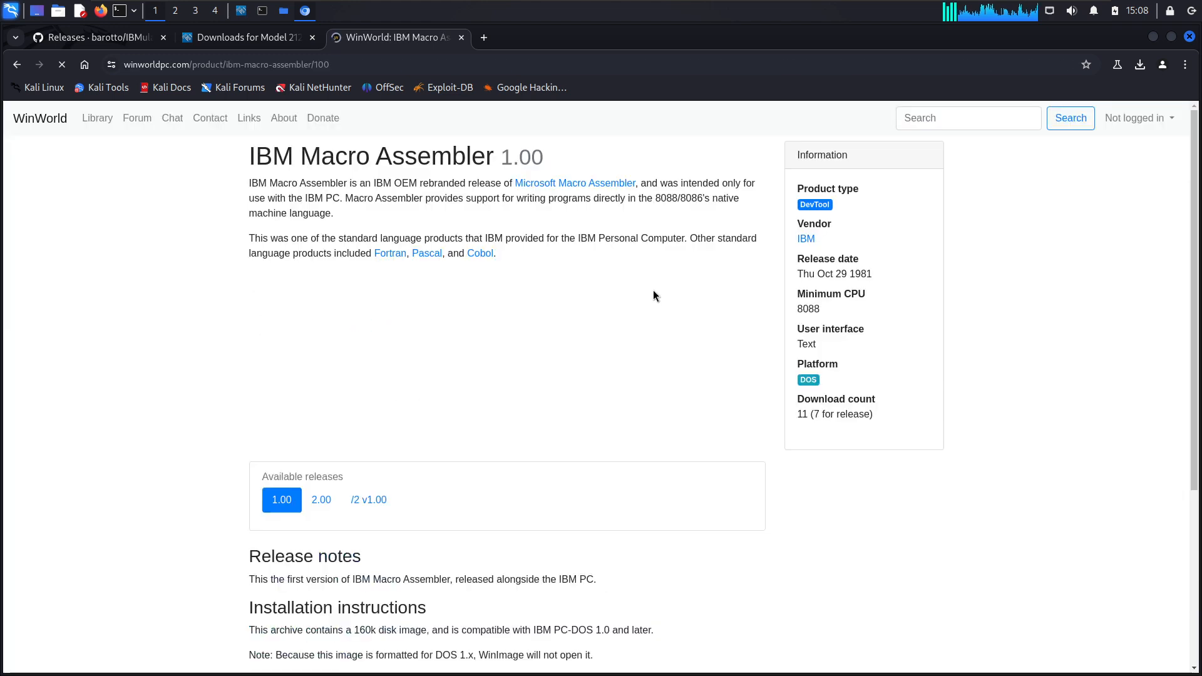
pyautogui.click(553, 188)
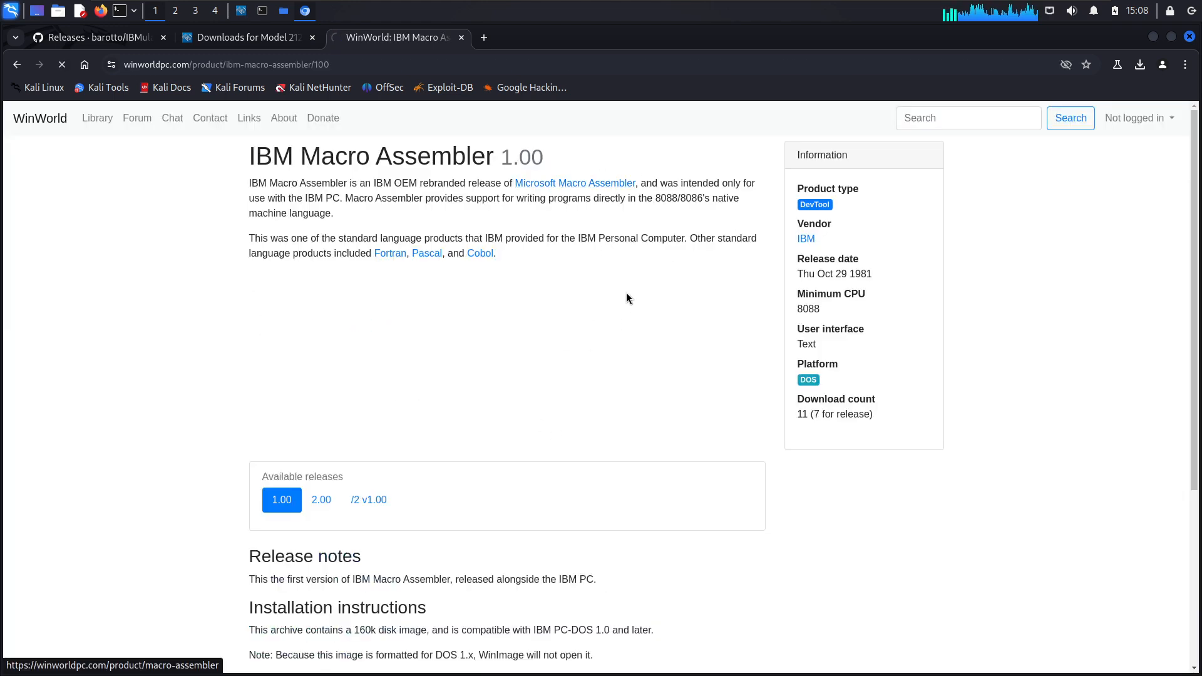
# - Show the 6.x releases of Microsoft Macro Assembler and review the release notes and available downloads
pyautogui.scroll(-4, 547, 438)
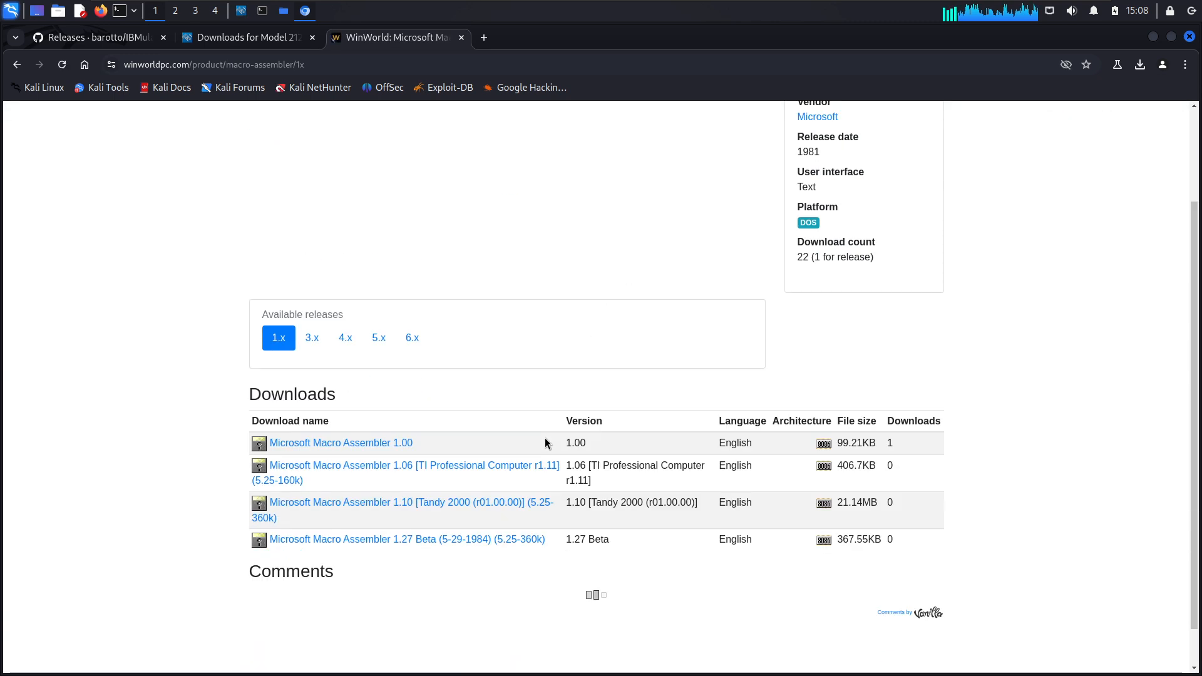
pyautogui.click(408, 316)
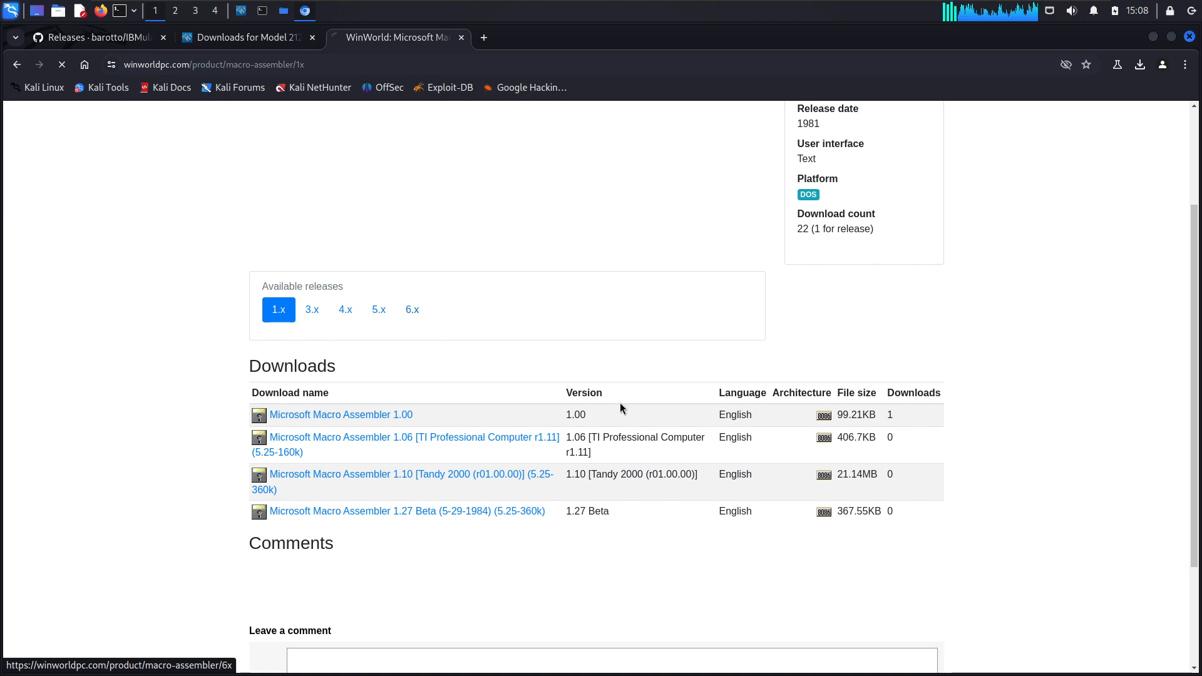
pyautogui.scroll(-6, 595, 448)
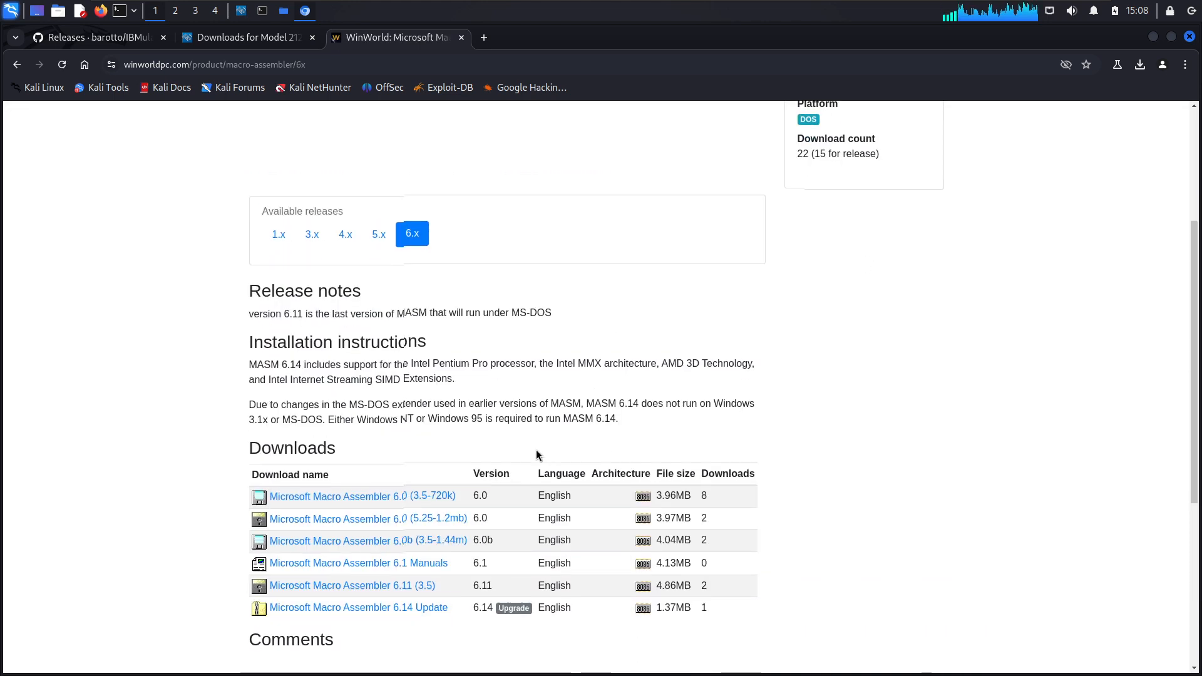
pyautogui.scroll(-4, 536, 449)
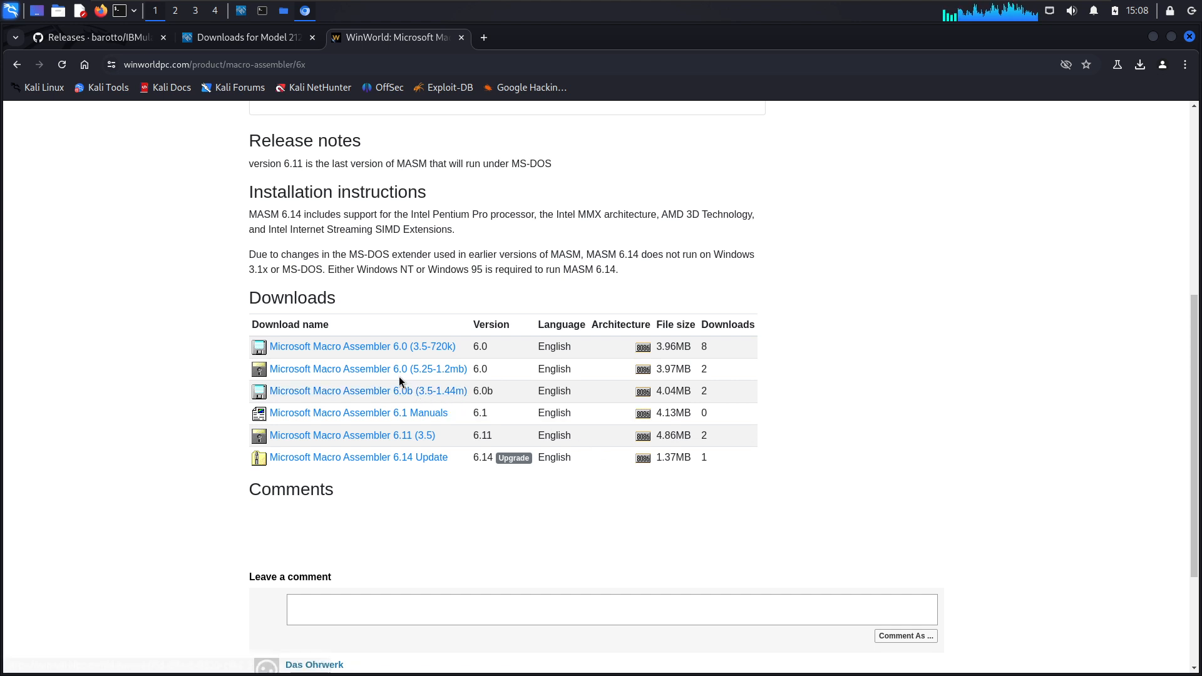
# - Download Microsoft Macro Assembler 6.0b (3.5-1.44m) from the Server 2 mirror in Kansas City
pyautogui.click(384, 392)
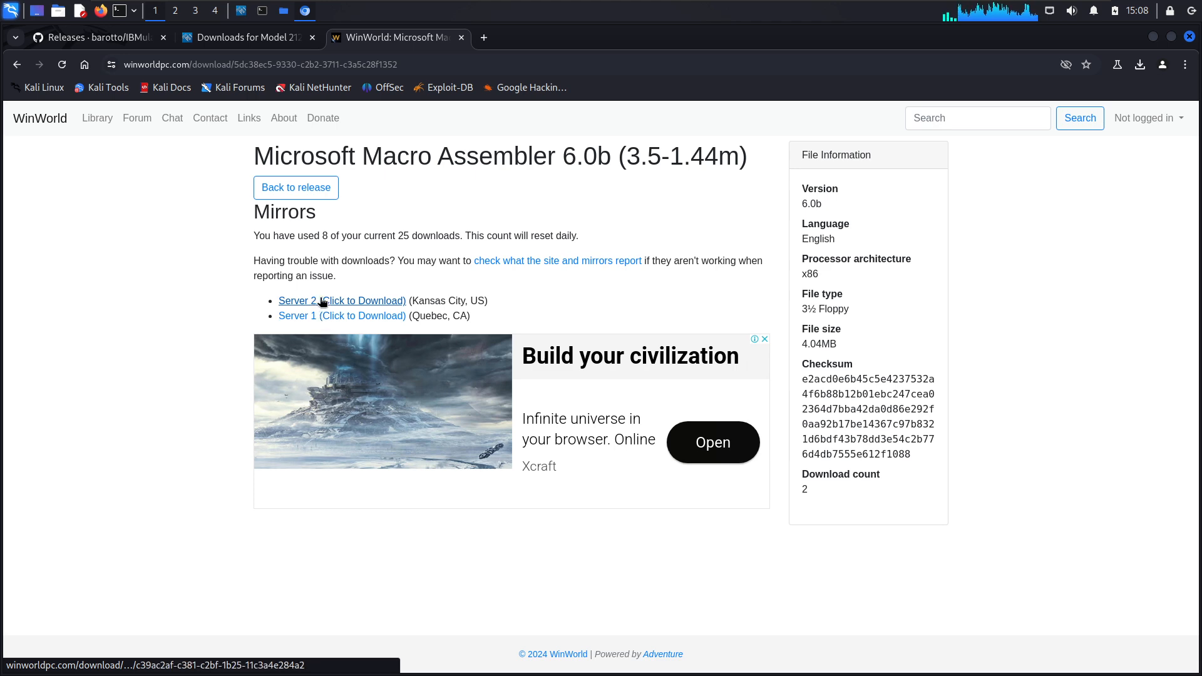
pyautogui.click(321, 302)
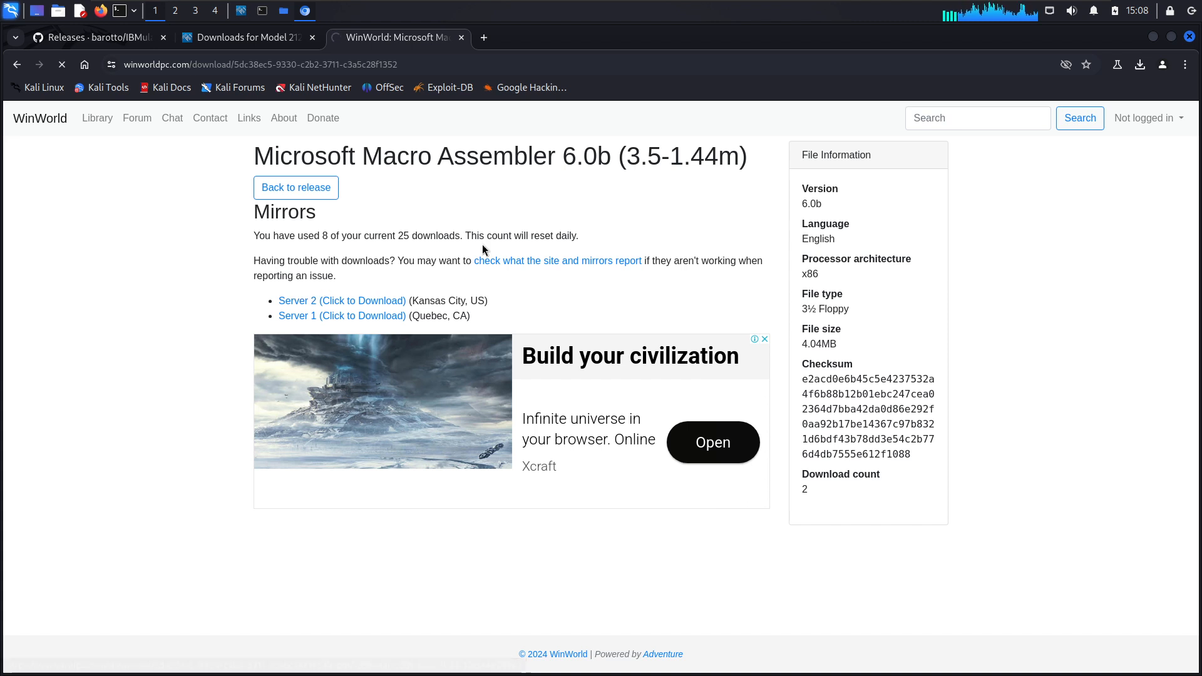
pyautogui.moveTo(669, 155); pyautogui.dragTo(754, 154)
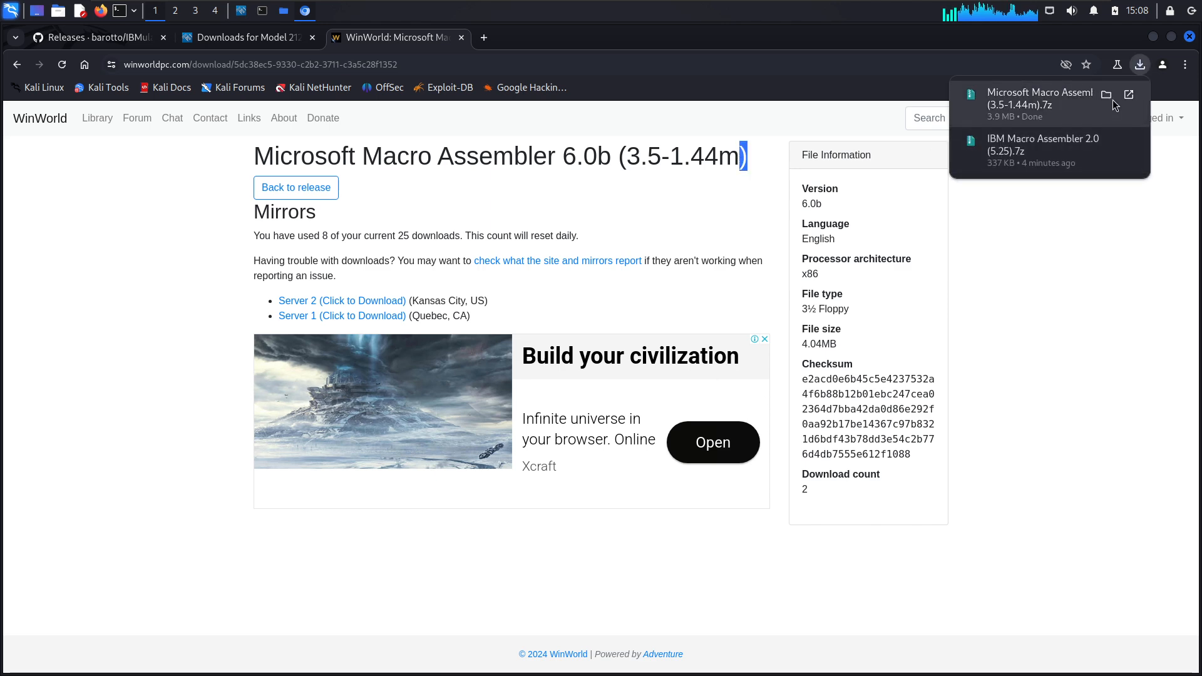
# - Move the downloaded Microsoft Macro Assembler 6.0b (3.5-1.44m).7z archive from Downloads to the projects/Assembly folder
pyautogui.click(1106, 94)
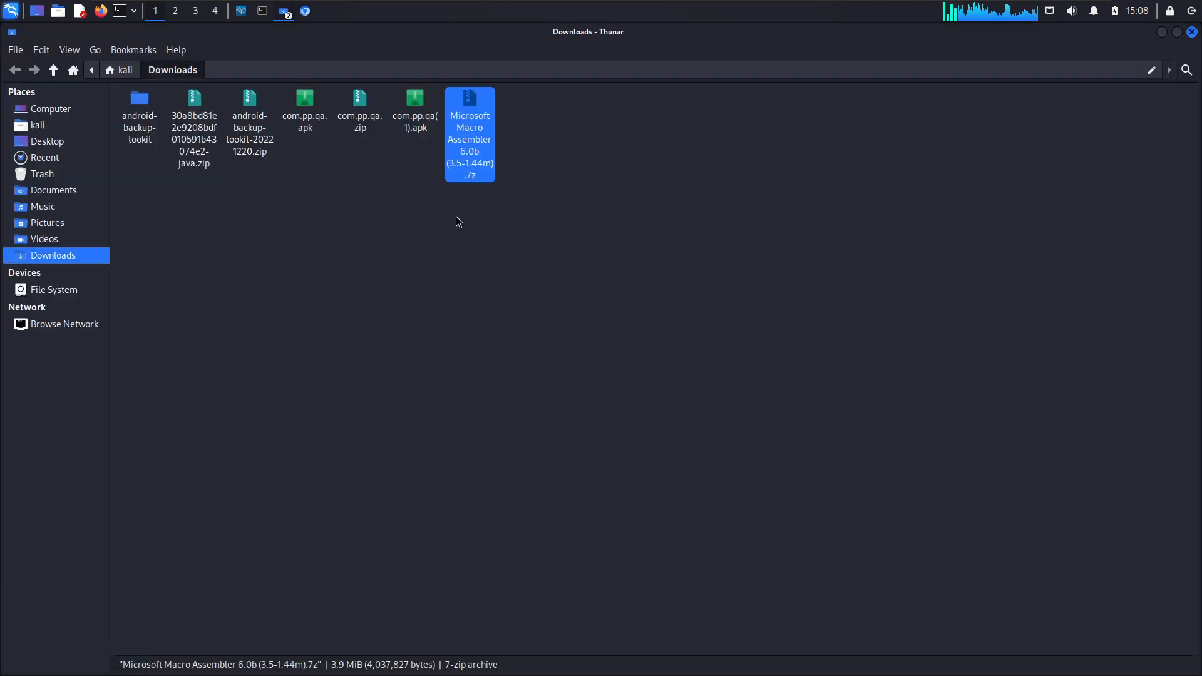
pyautogui.click(482, 128)
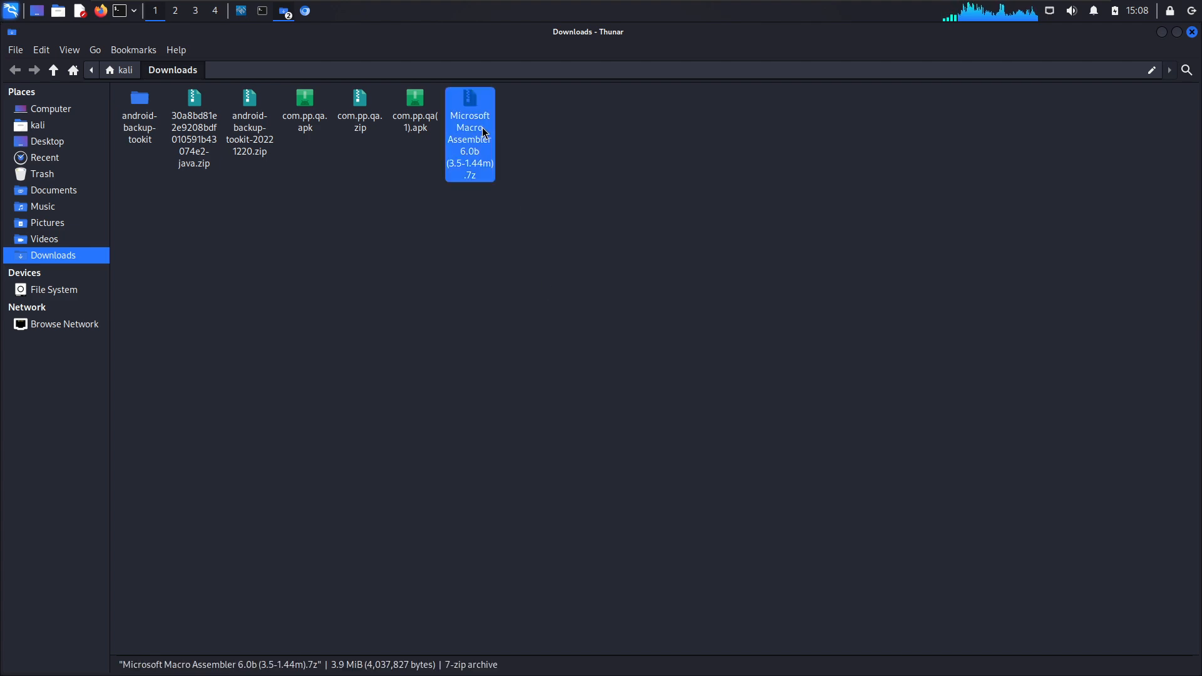
pyautogui.click(1193, 31)
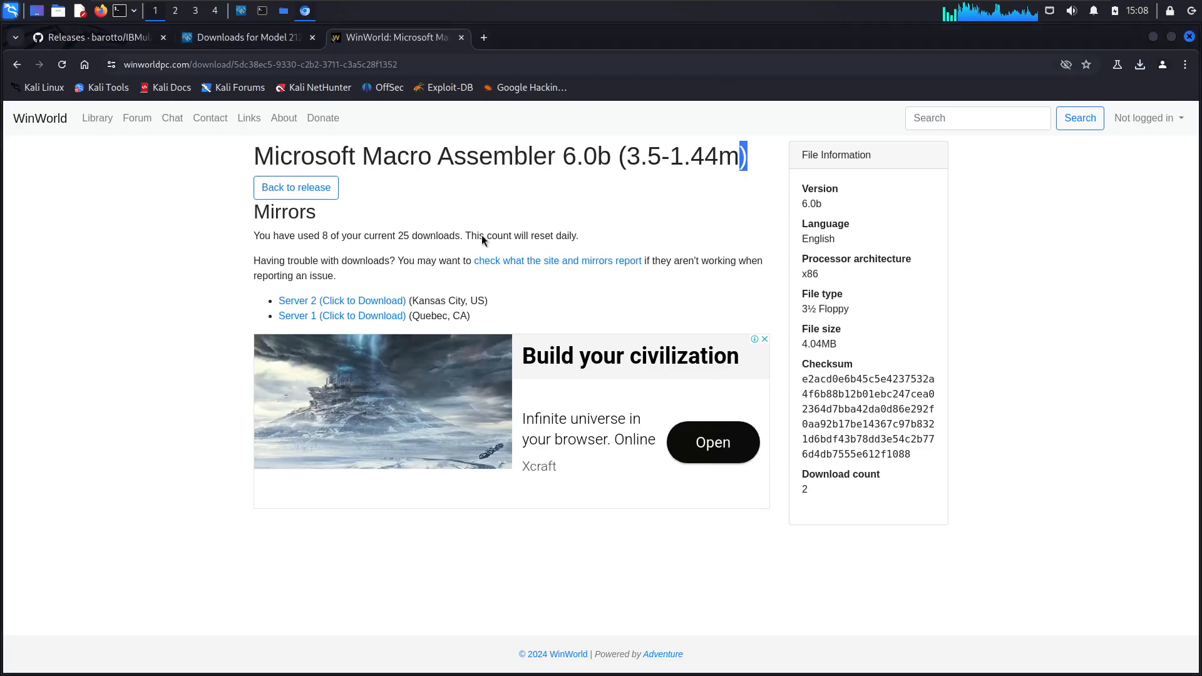
pyautogui.click(283, 12)
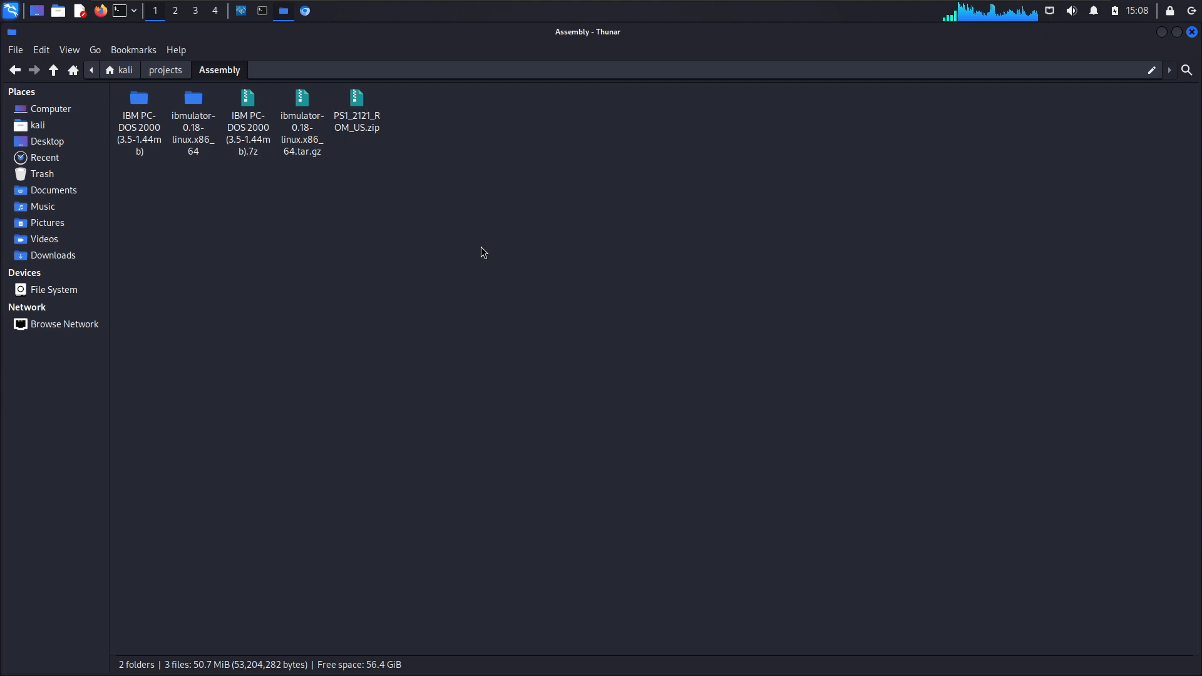
# - Extract the Microsoft Macro Assembler 6.0b archive inside the Assembly folder
pyautogui.rightClick(368, 154)
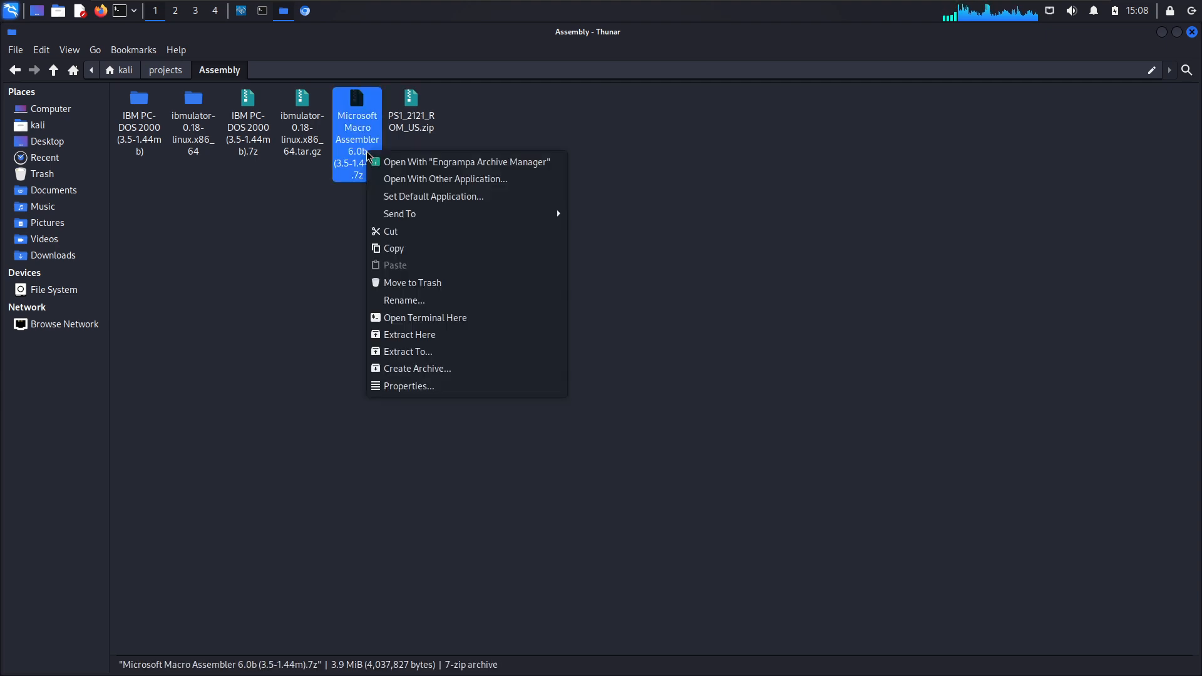
pyautogui.click(410, 334)
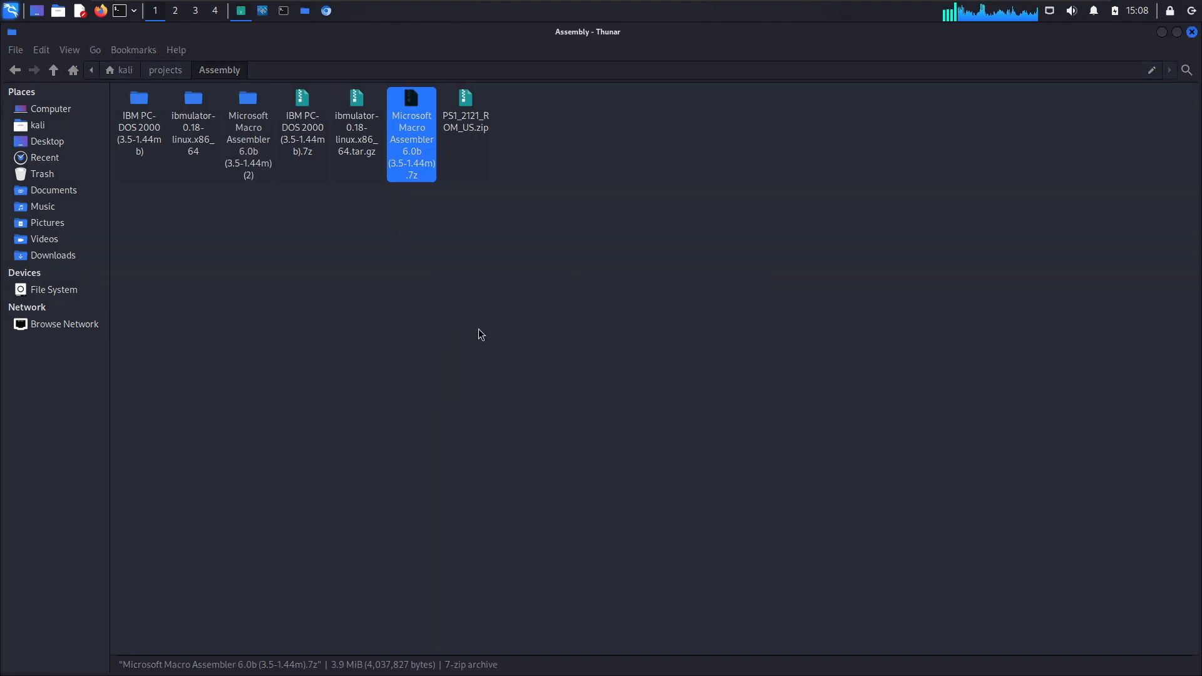
pyautogui.click(380, 289)
# - Switch to IBMulator and insert Setup (016-045-056).img from the Microsoft Macro Assembler 6.0b folder into drive A
pyautogui.hotkey('alt', 'Tab')
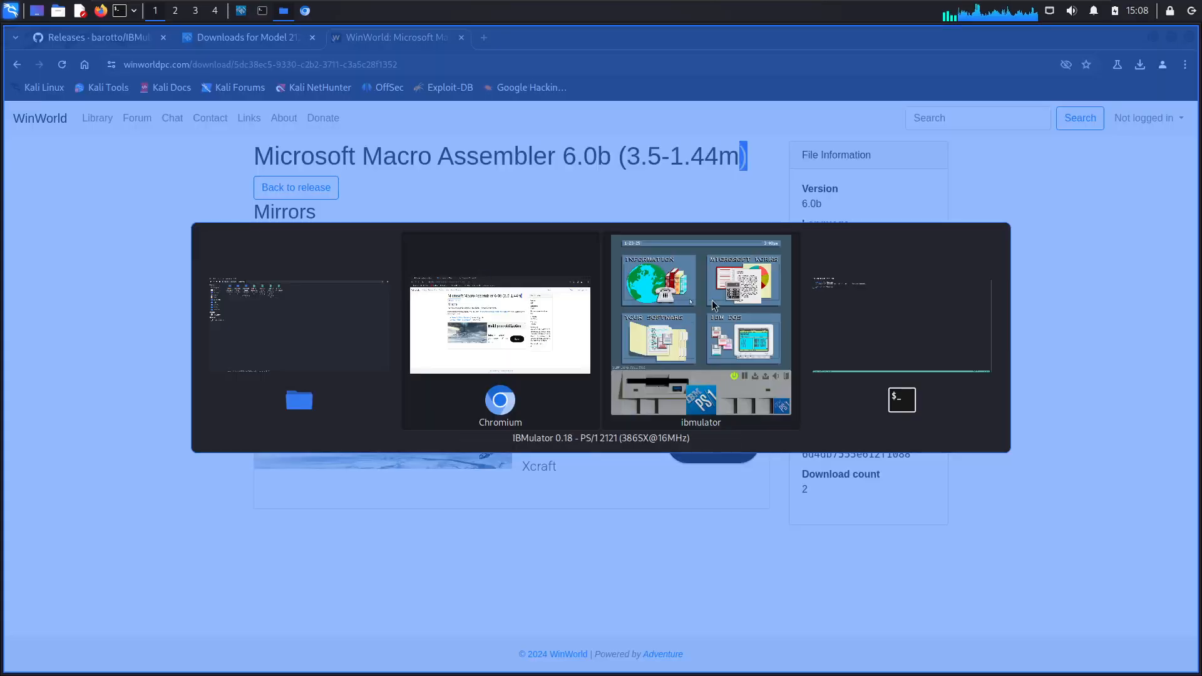
pyautogui.click(711, 300)
pyautogui.click(505, 492)
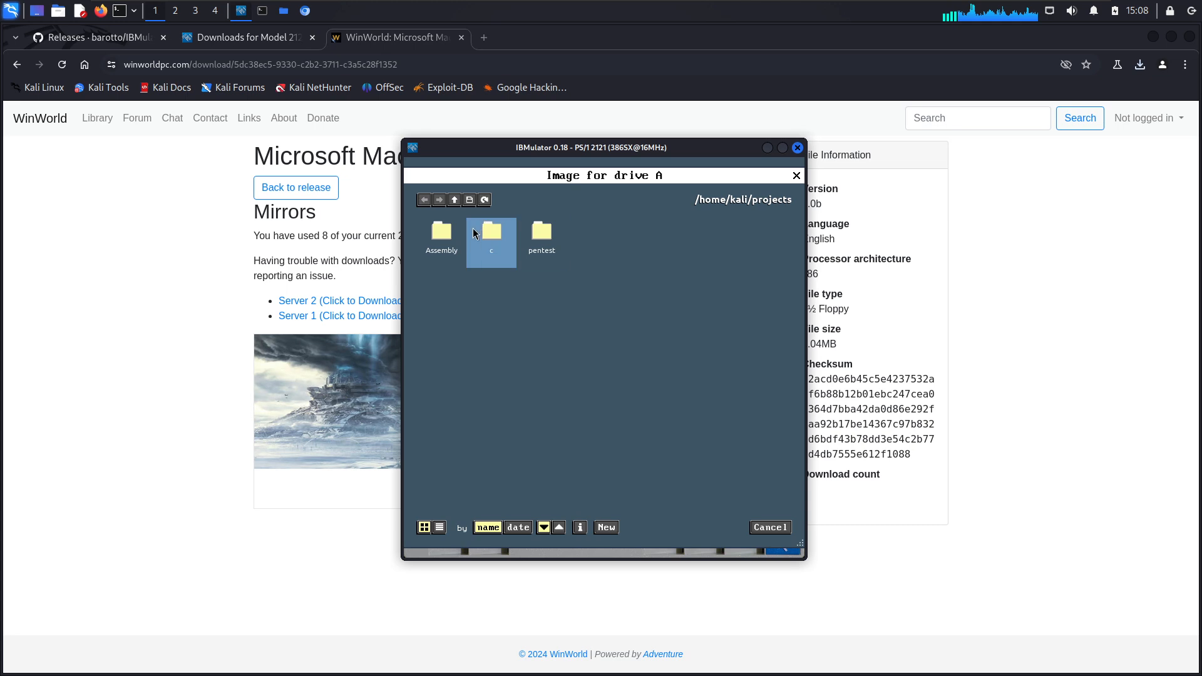
pyautogui.click(456, 238)
pyautogui.doubleClick(456, 238)
pyautogui.doubleClick(456, 238)
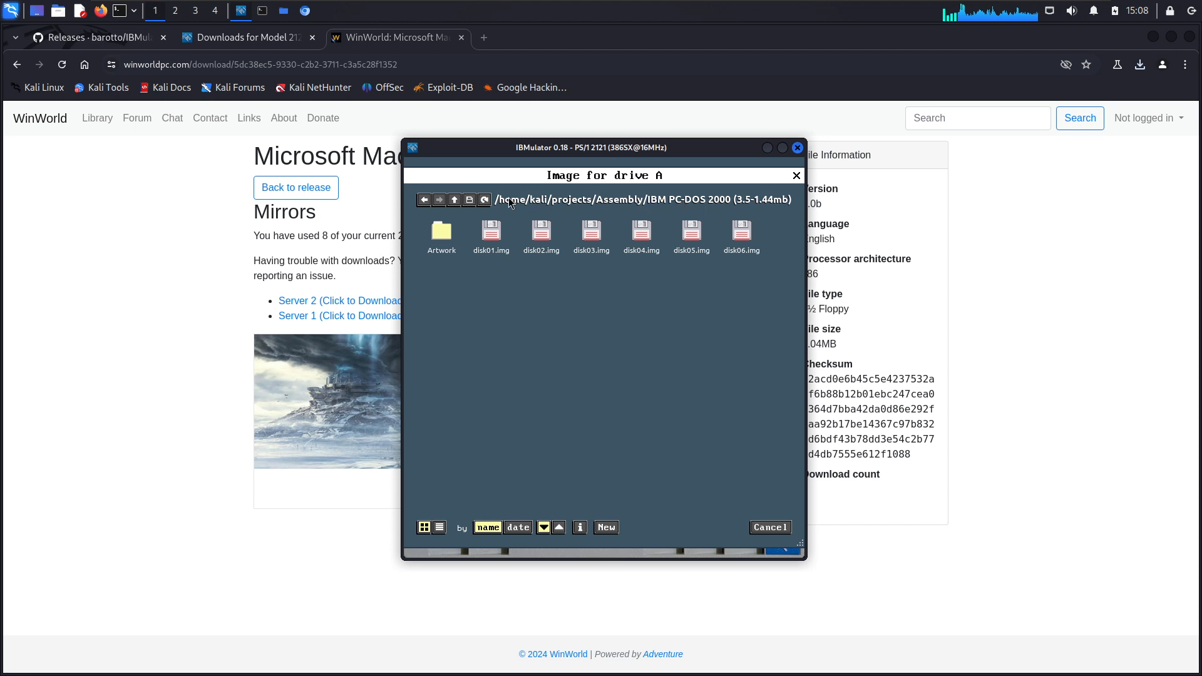
pyautogui.click(454, 199)
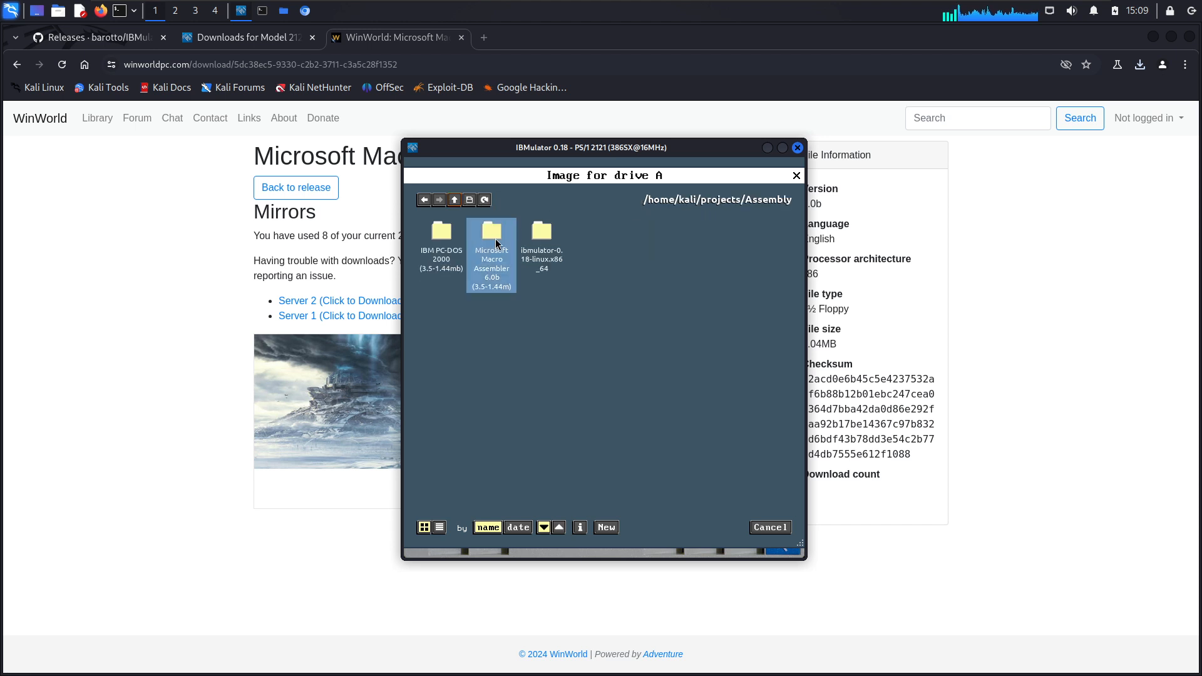
pyautogui.doubleClick(492, 237)
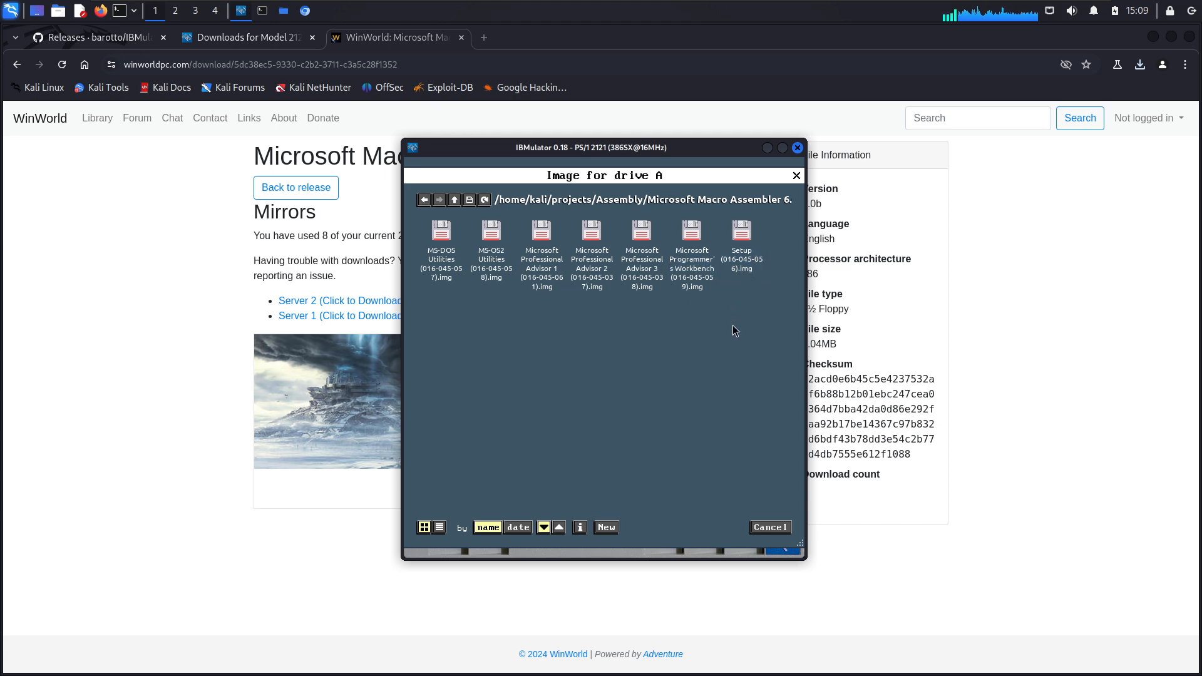
pyautogui.click(742, 241)
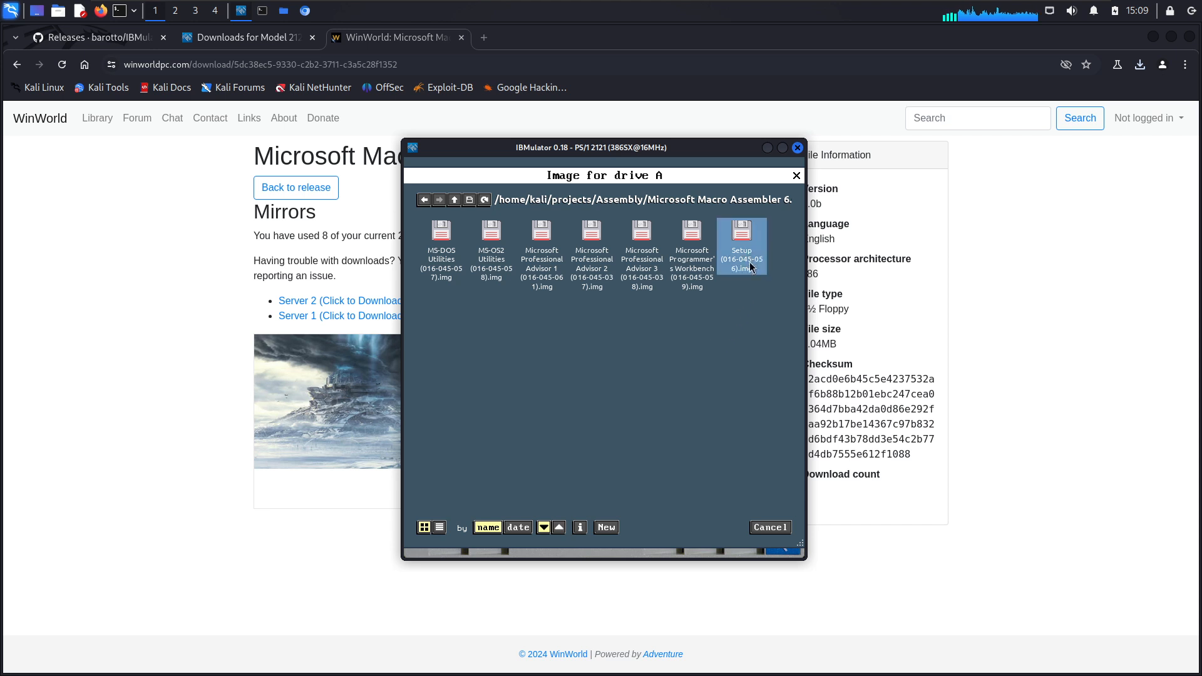
pyautogui.click(720, 528)
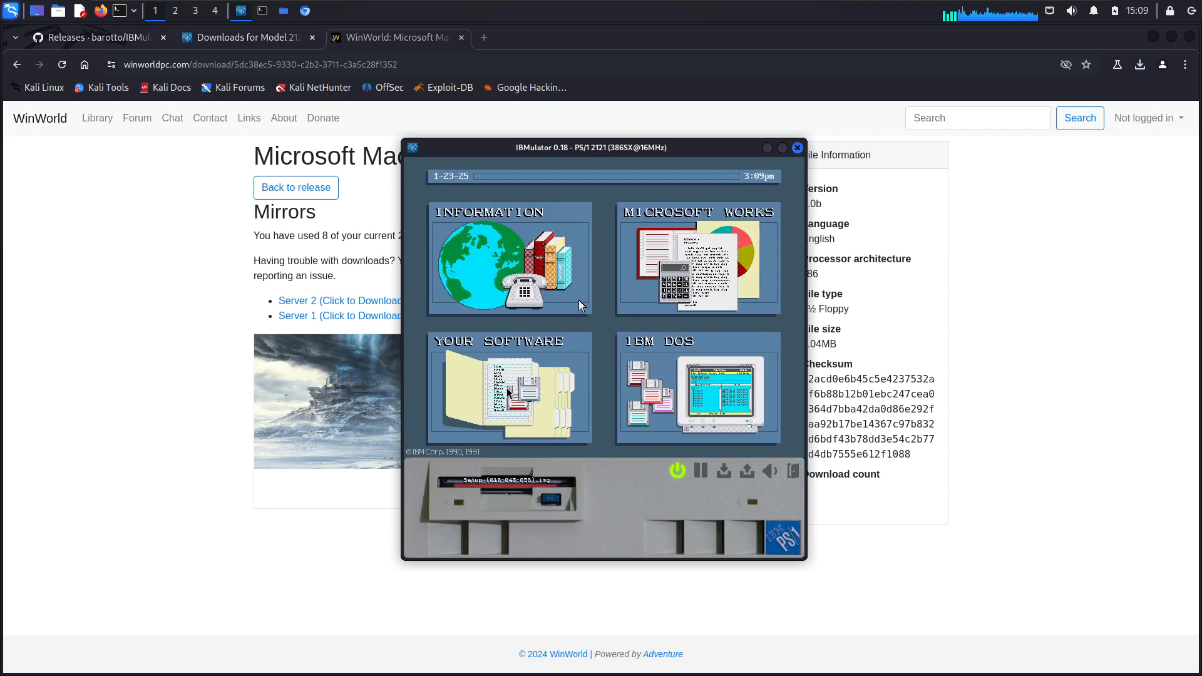
# - Open Your Software on the PS/1 and show the programs on drive A
pyautogui.press('Down')
pyautogui.press('Return')
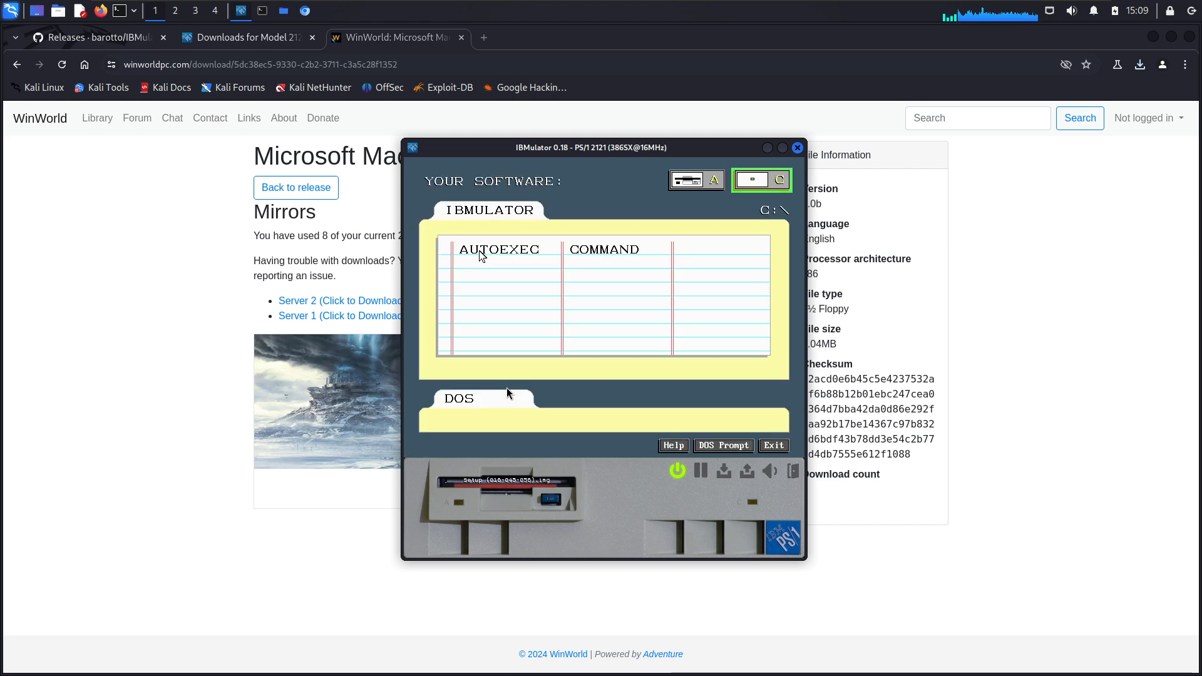
pyautogui.press('Tab')
pyautogui.press('Tab')
pyautogui.press('Tab')
pyautogui.press('Tab')
pyautogui.press('Tab')
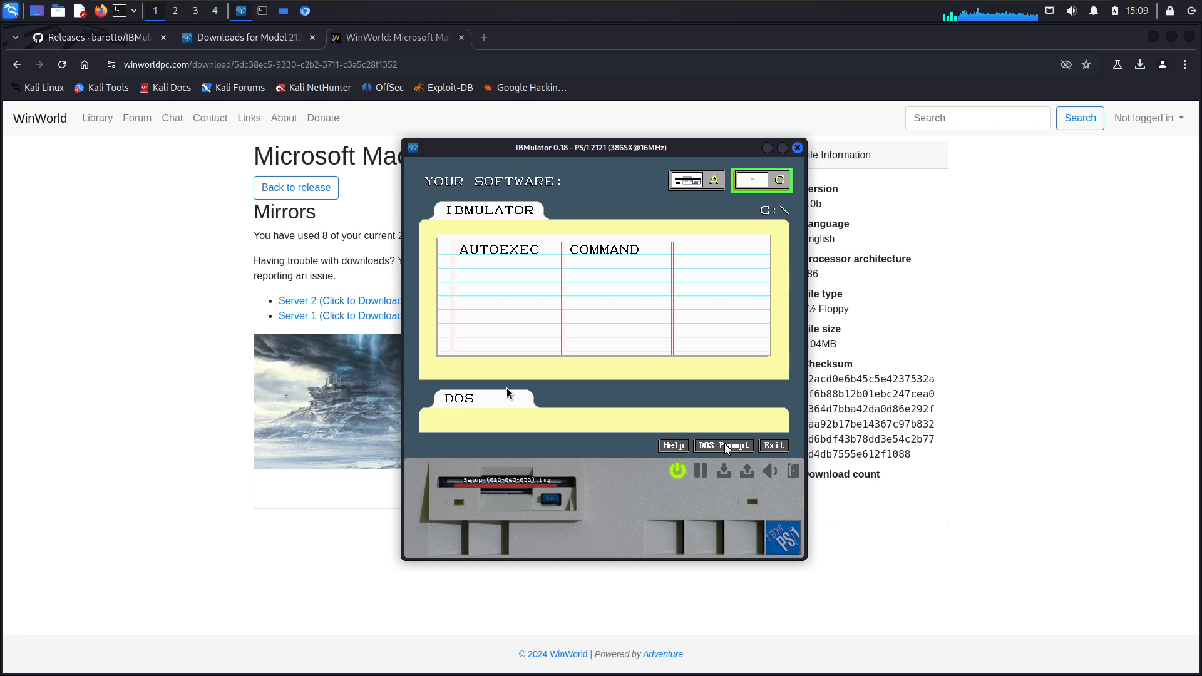
pyautogui.press('Return')
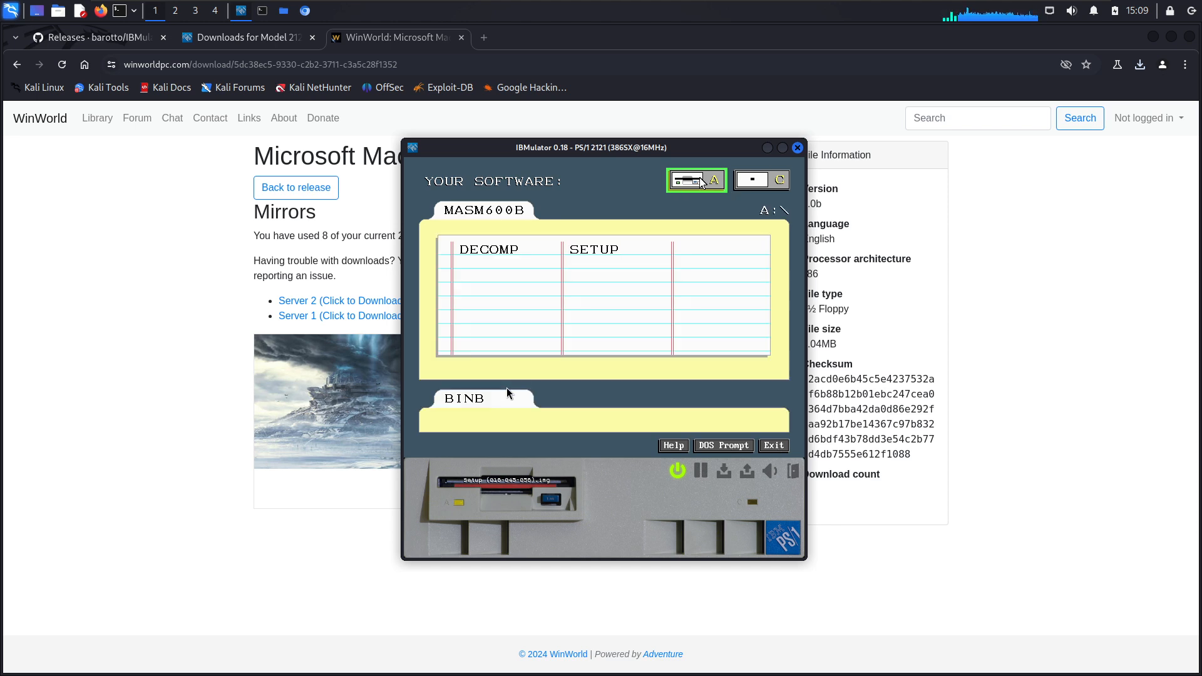
# - Run the SETUP program from the MASM600B floppy
pyautogui.press('Tab')
pyautogui.press('Tab')
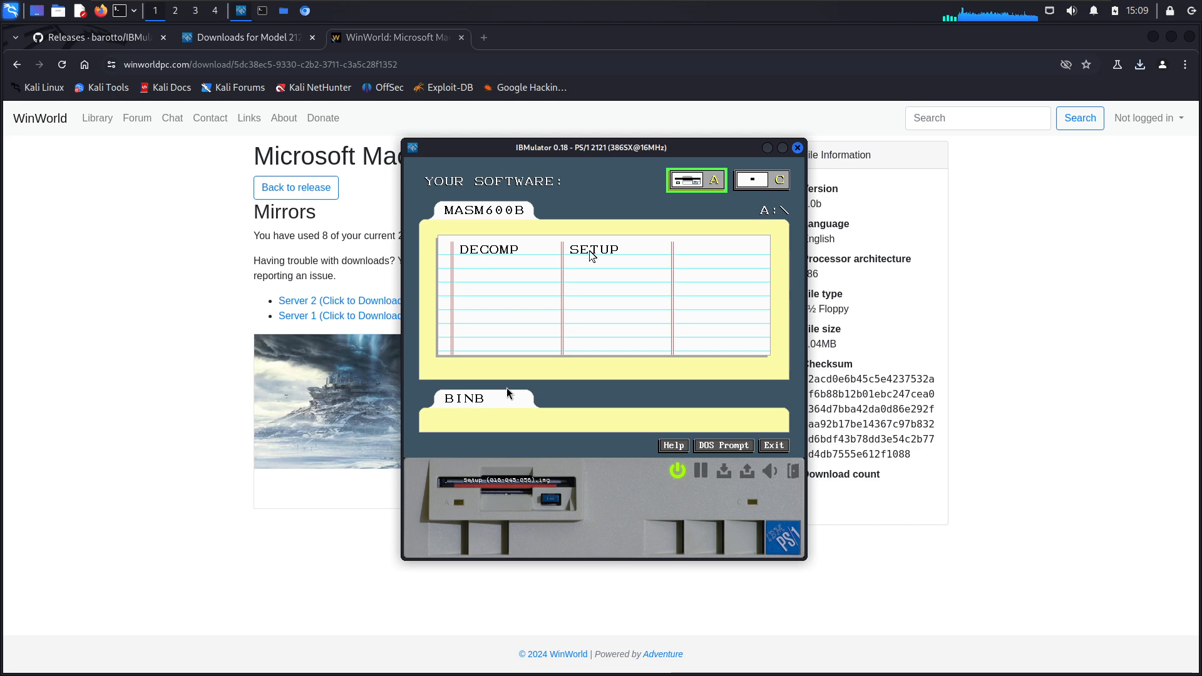
pyautogui.press('Return')
pyautogui.press('Return')
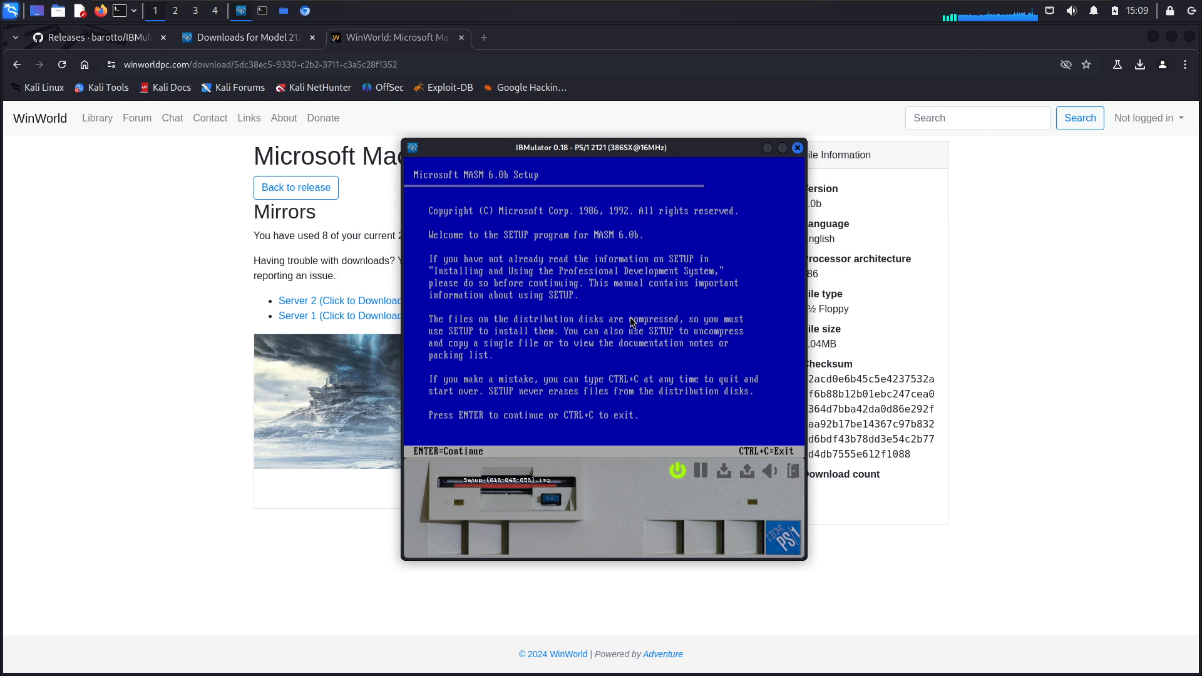
# - Start installing the Microsoft Macro Assembler with DOS -and- OS/2 protected mode as the host operating system
pyautogui.press('Return')
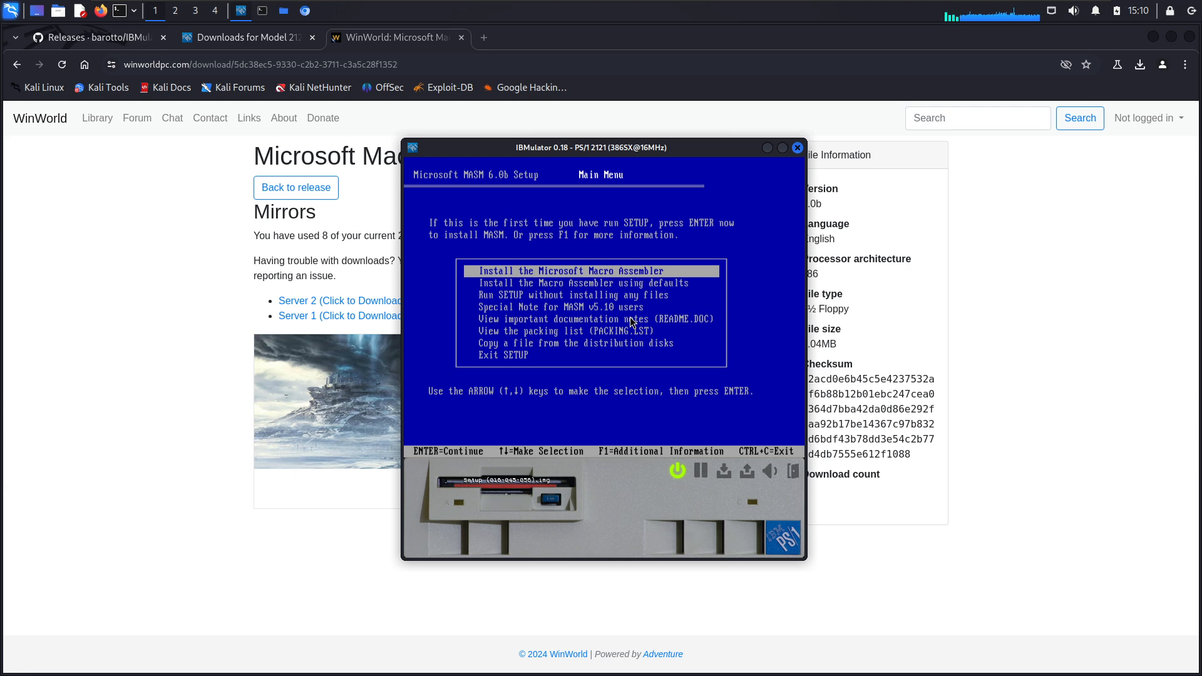
pyautogui.press('Return')
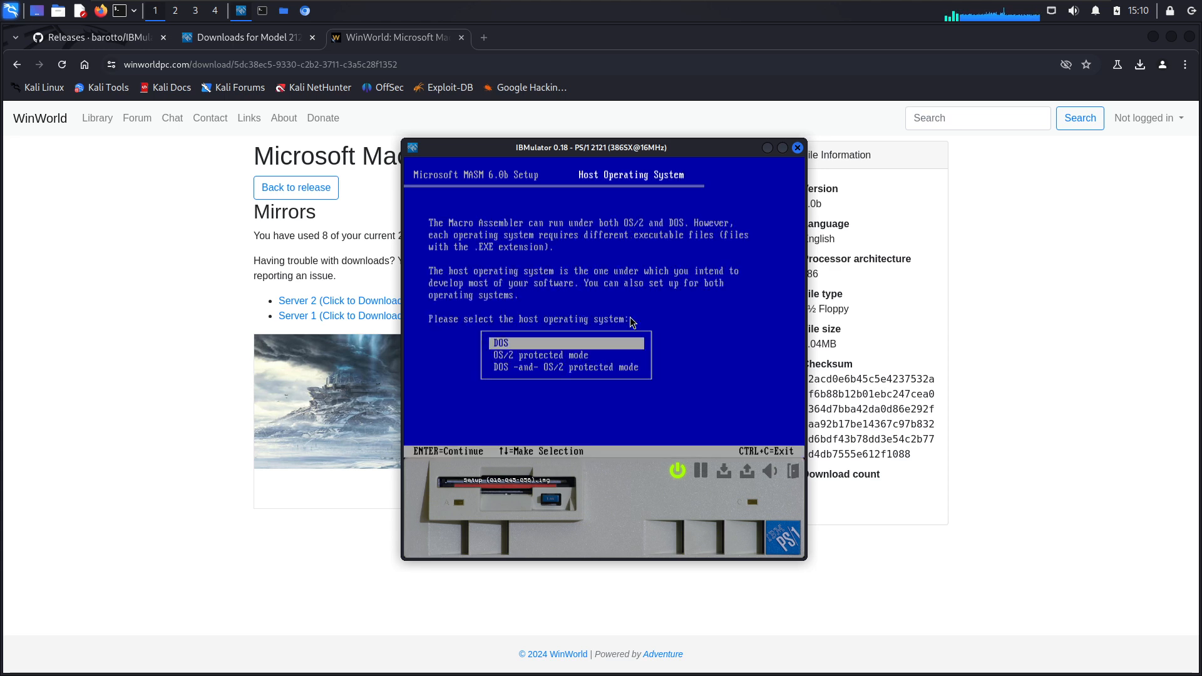
pyautogui.press('Down')
pyautogui.press('Down')
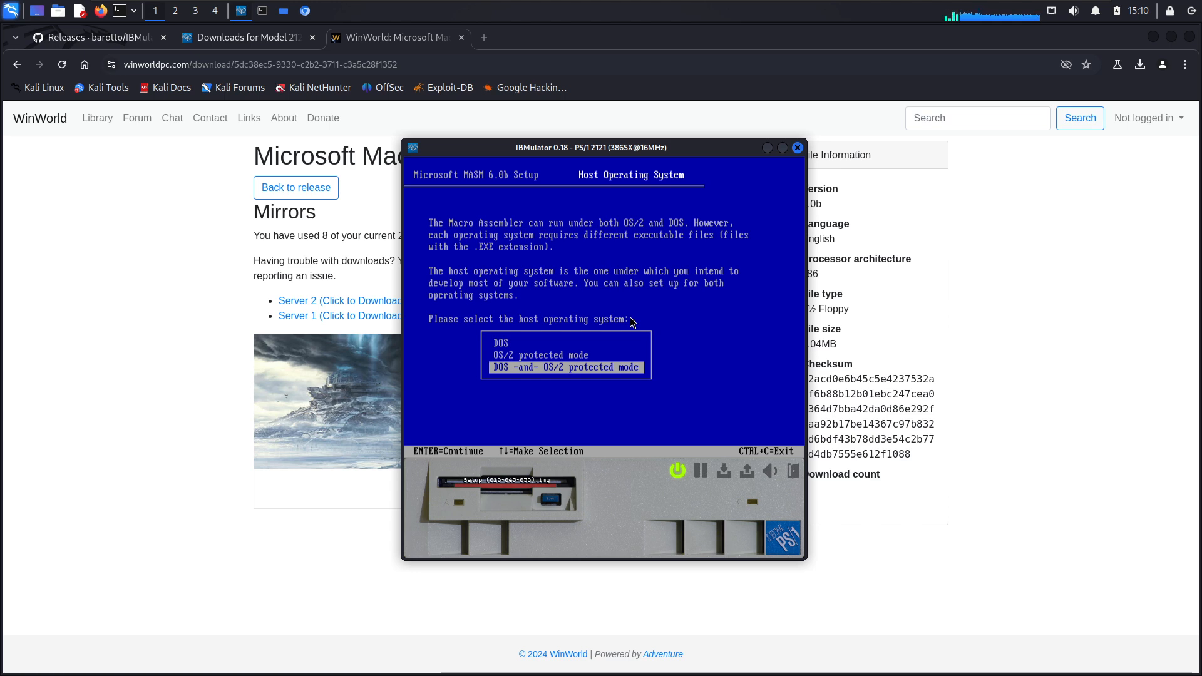
pyautogui.press('Return')
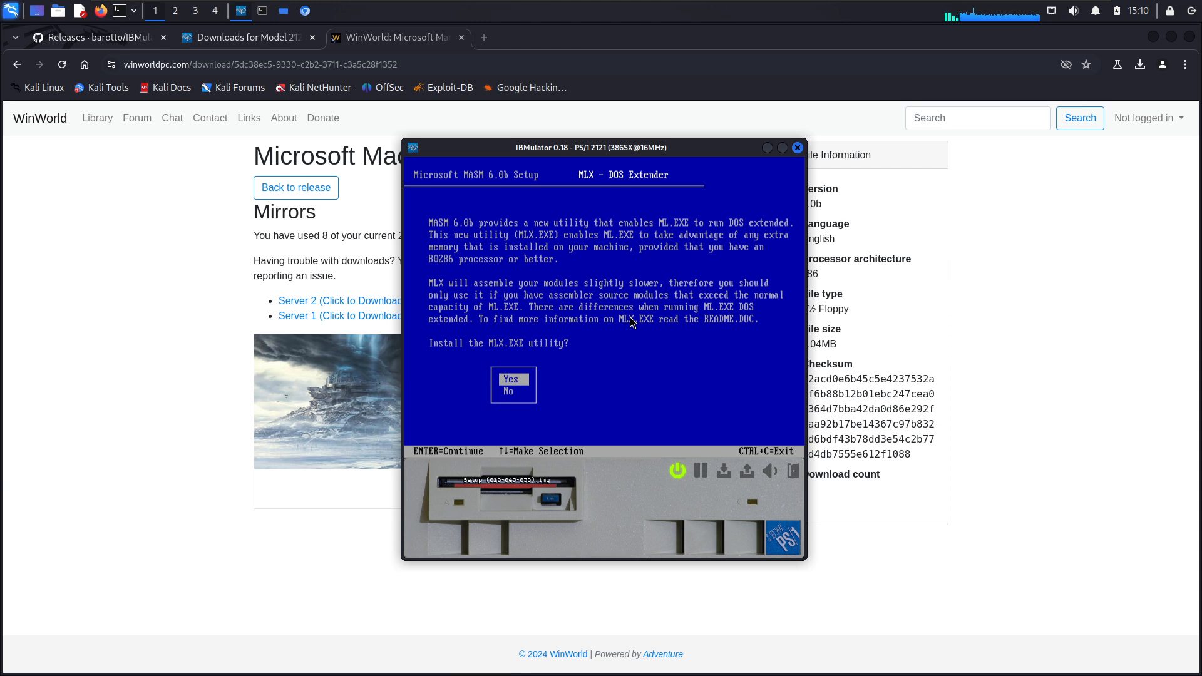
# - Include the MLX.EXE and MASM.EXE utilities, Programmer's WorkBench, documentation, sample programs and mouse driver, but decline Brief compatibility
pyautogui.press('Return')
pyautogui.press('Return')
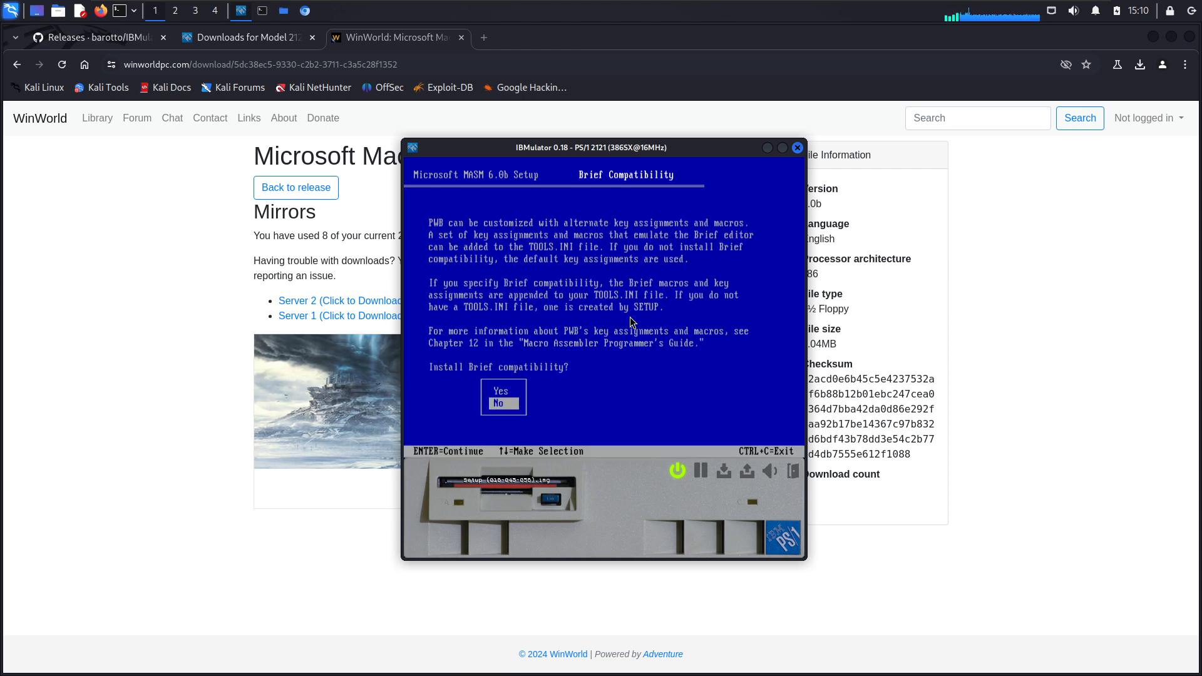
pyautogui.press('Return')
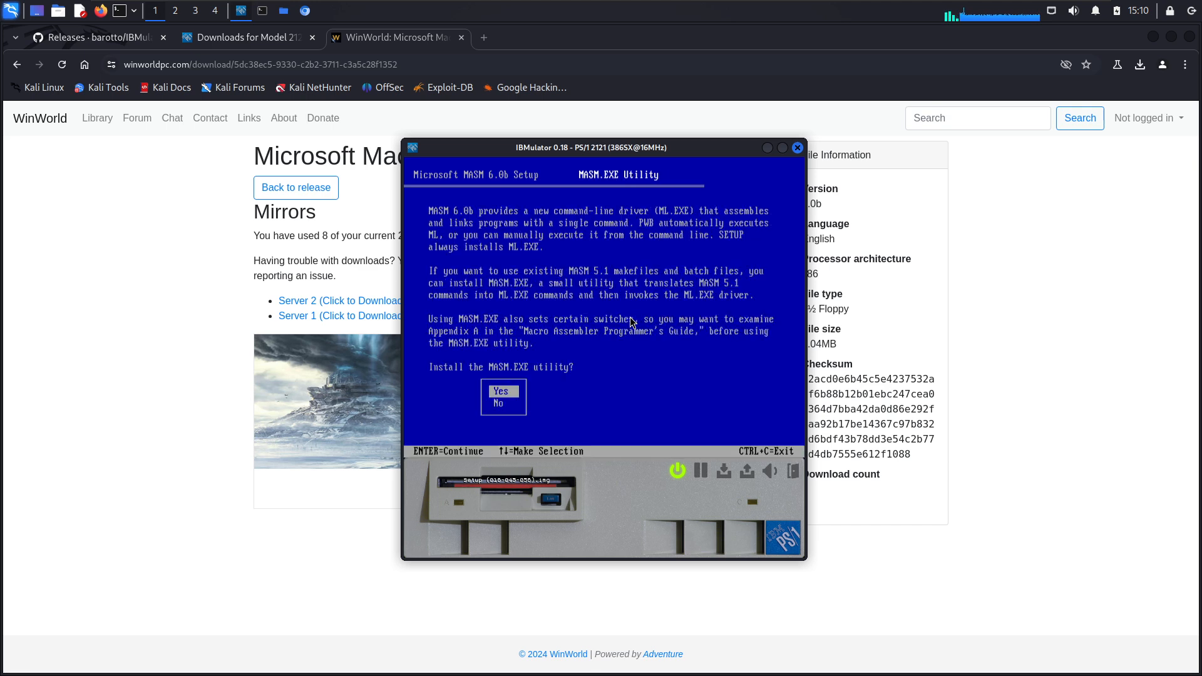
pyautogui.press('Return')
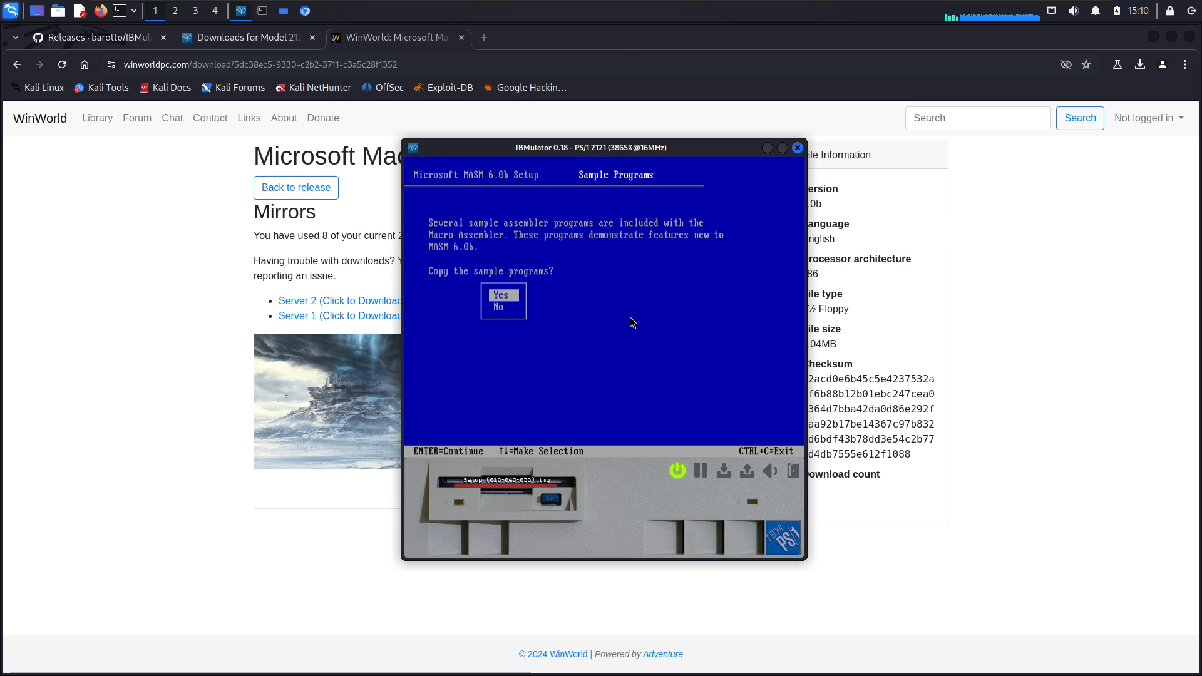
pyautogui.press('Return')
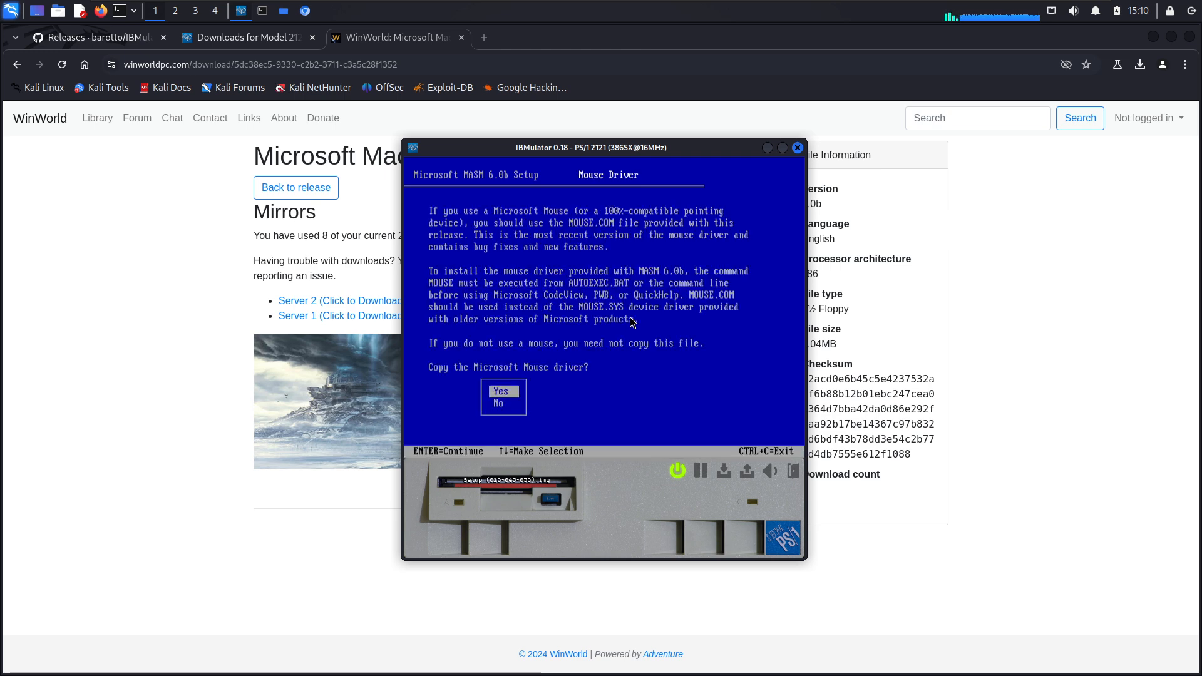
pyautogui.press('Return')
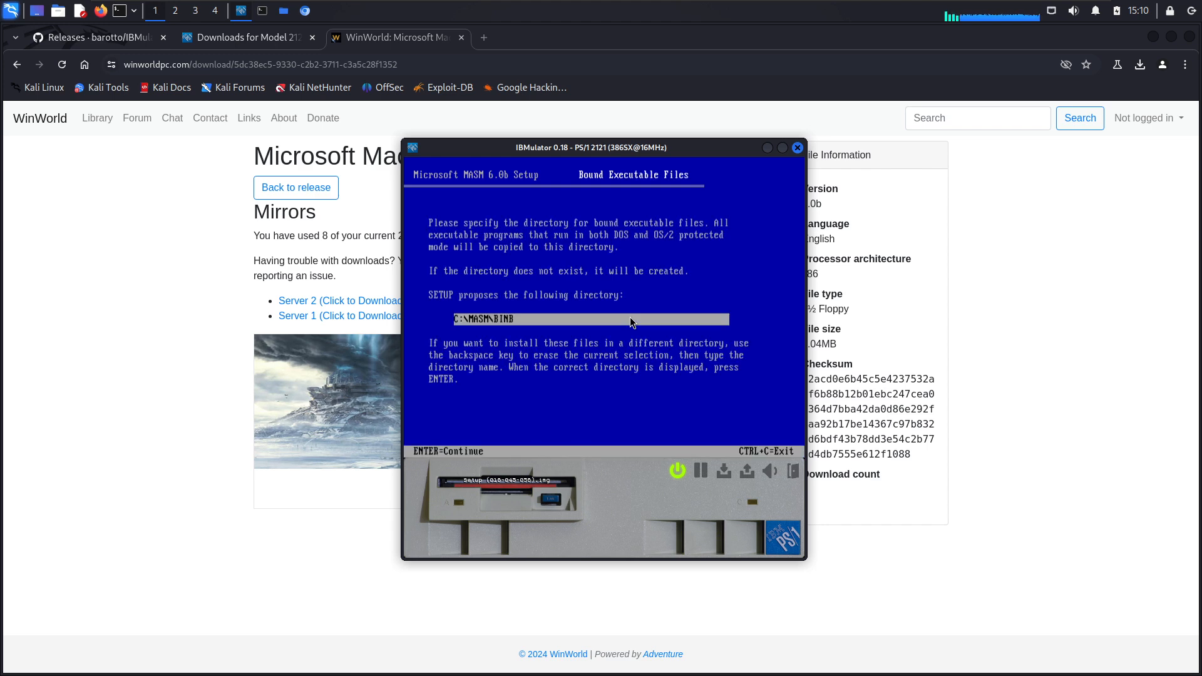
# - Accept the proposed C:\MASM installation directories, including BINB, BIN, BINP, LIB, INCLUDE, INIT, HELP, SAMPLES and TMP
pyautogui.press('Return')
pyautogui.press('Return')
pyautogui.press('Return')
pyautogui.press('Return')
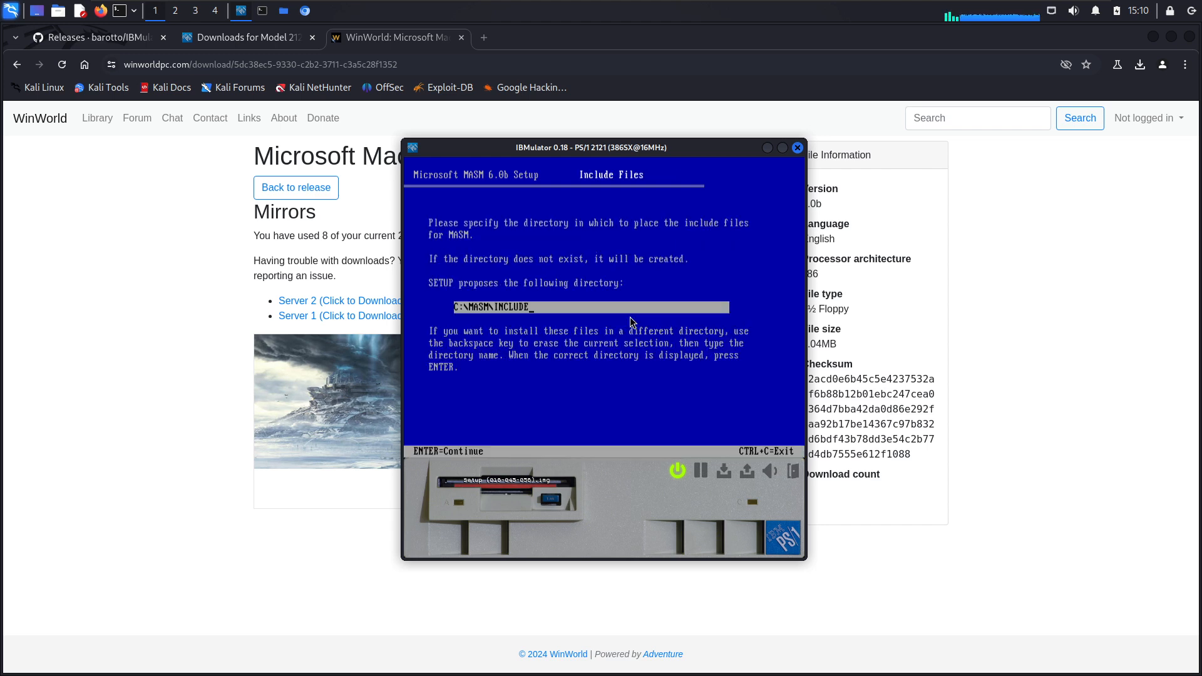
pyautogui.press('Return')
pyautogui.press('Return')
pyautogui.press('Return')
pyautogui.press('Return')
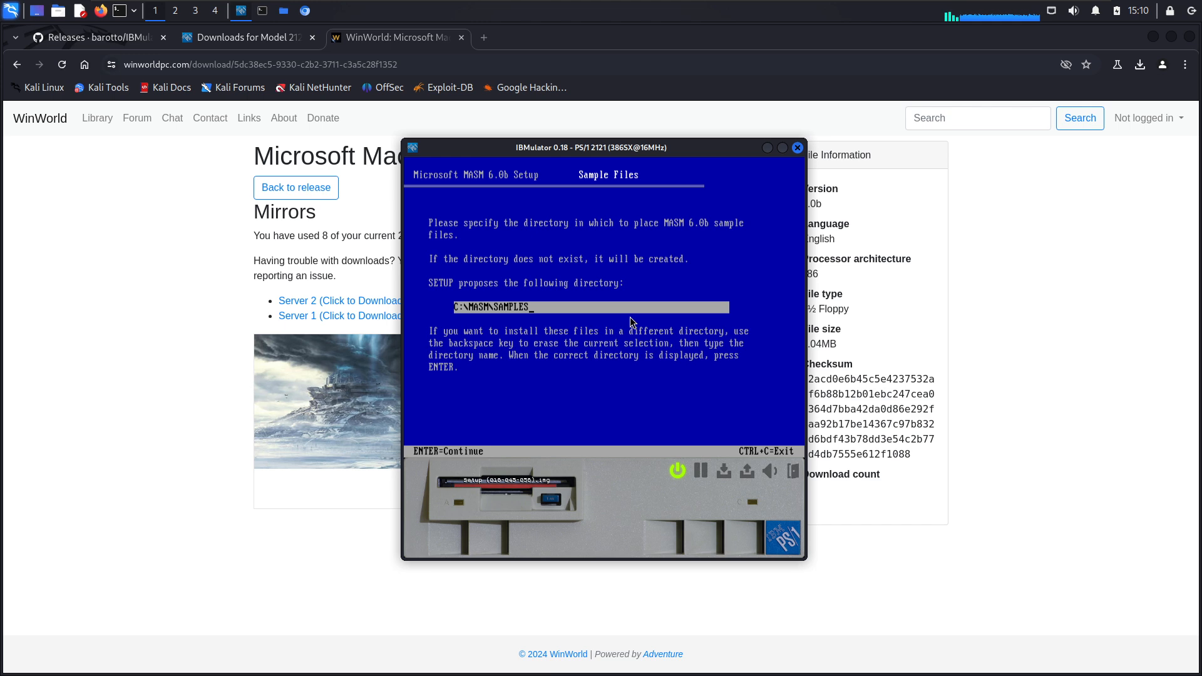
pyautogui.press('Return')
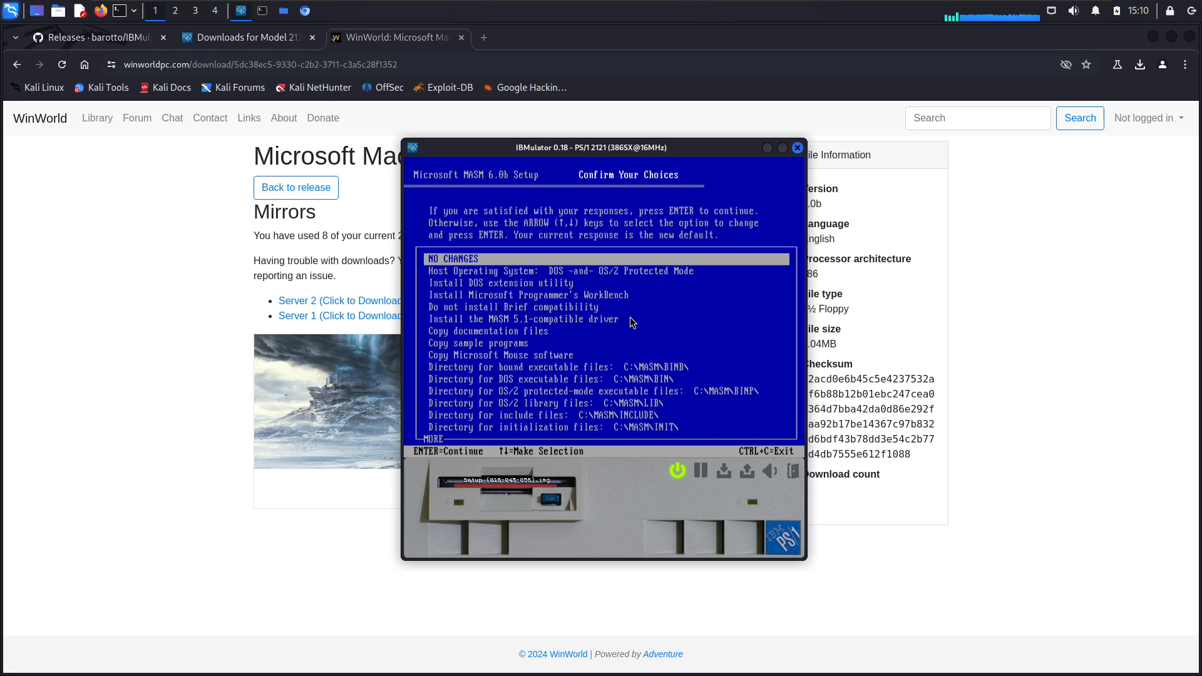
# - Review the chosen setup options and installation directories, ending on the NO CHANGES entry
pyautogui.press('Down')
pyautogui.press('Down')
pyautogui.press('Down')
pyautogui.press('Down')
pyautogui.press('Down')
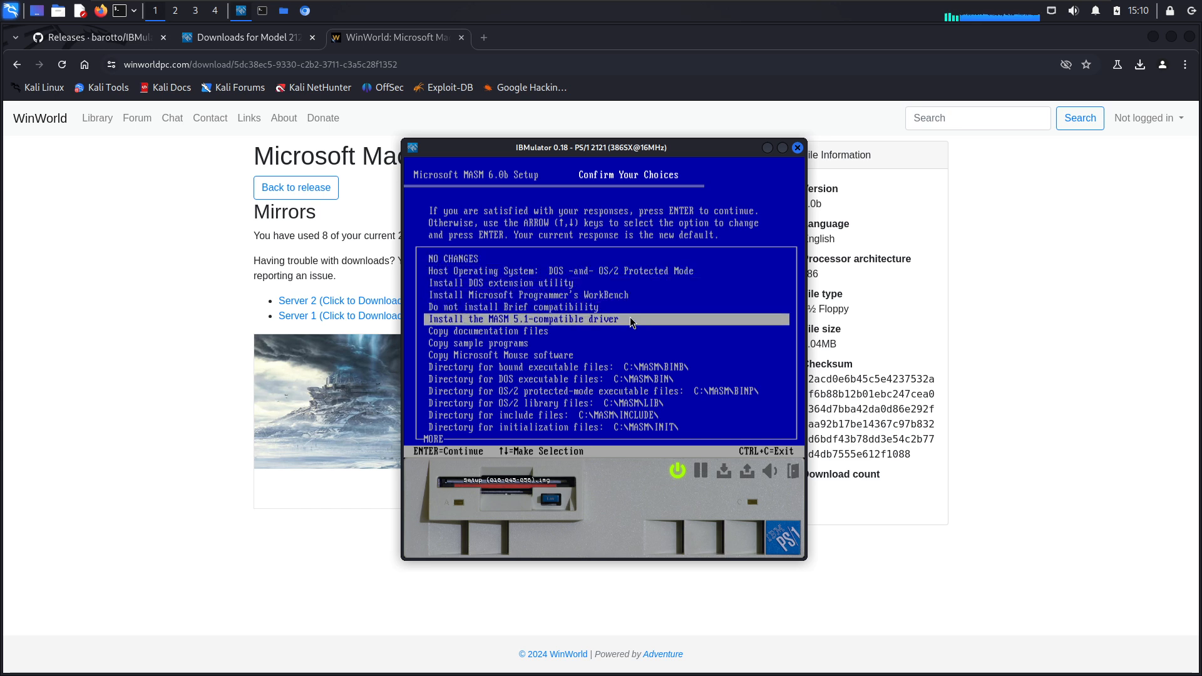
pyautogui.press('Down')
pyautogui.press('Down')
pyautogui.press('Down')
pyautogui.press('Down')
pyautogui.press('Down')
pyautogui.press('Down')
pyautogui.press('Down')
pyautogui.press('Down')
pyautogui.press('Down')
pyautogui.press('Down')
pyautogui.press('Down')
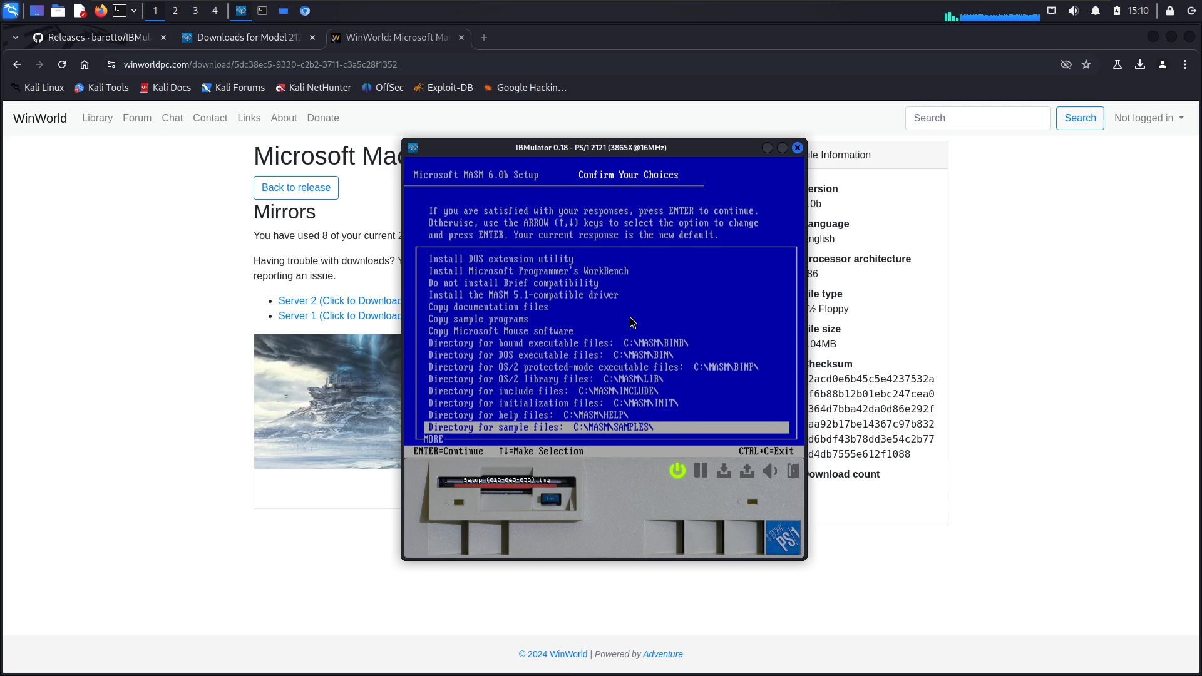
pyautogui.press('Down')
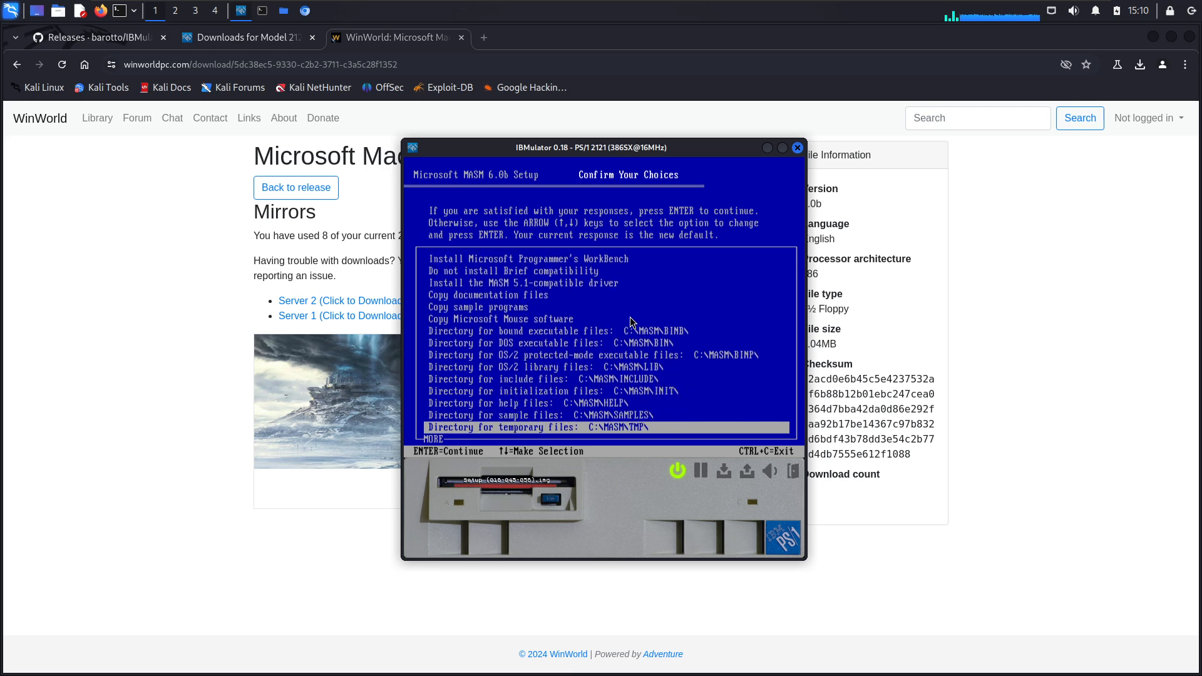
pyautogui.press('Up')
pyautogui.press('Up')
pyautogui.press('Up')
pyautogui.press('Up')
pyautogui.press('Up')
pyautogui.press('Up')
pyautogui.press('Up')
pyautogui.press('Up')
pyautogui.press('Up')
pyautogui.press('Up')
pyautogui.press('Up')
pyautogui.press('Up')
pyautogui.press('Up')
pyautogui.press('Up')
pyautogui.press('Up')
pyautogui.press('Up')
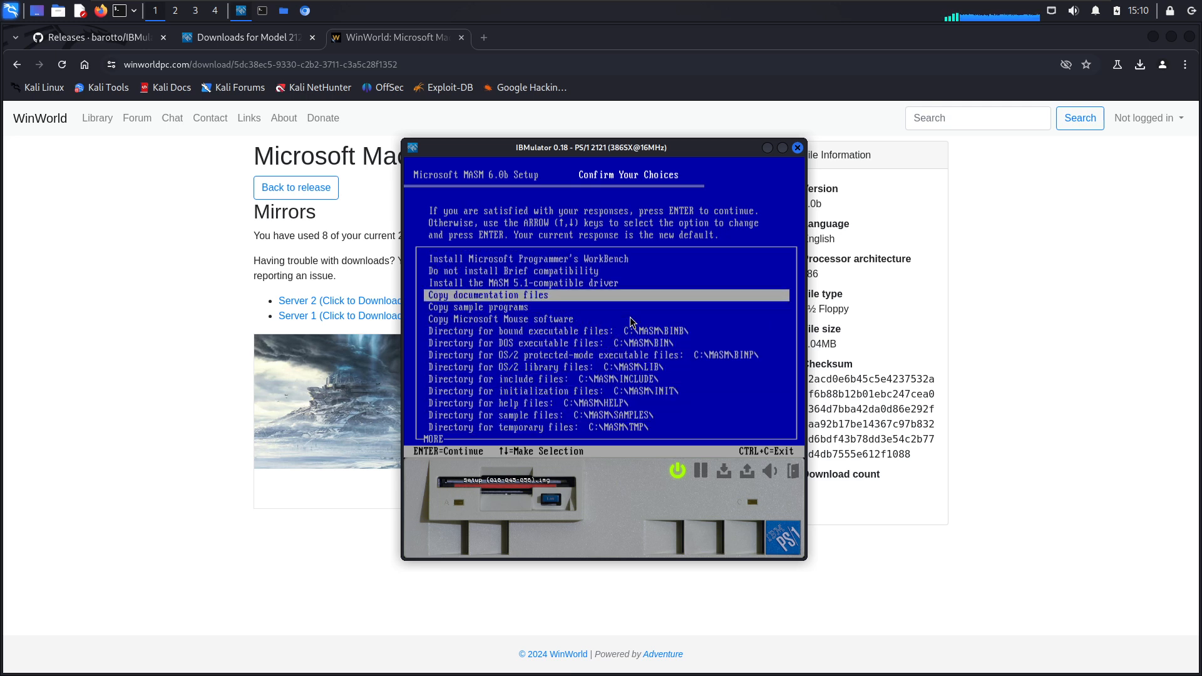
pyautogui.press('Up')
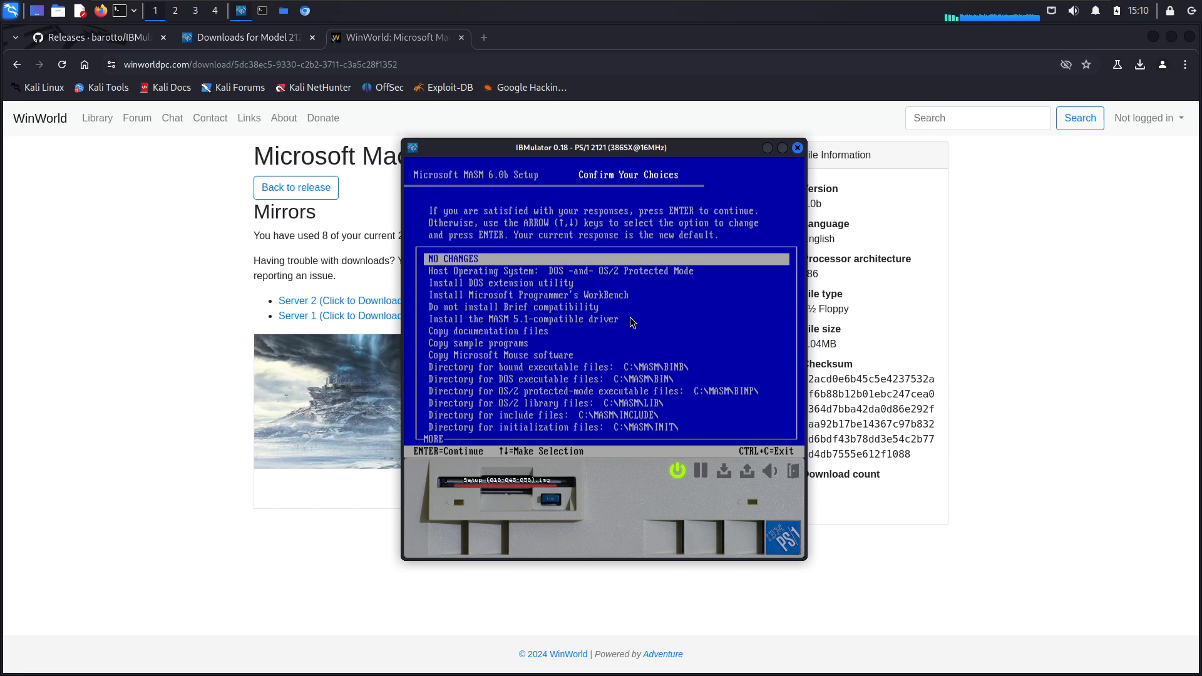
# - Confirm the setup choices without changes, load the MS-DOS Utilities (016-045-057).img floppy into drive A and continue copying files
pyautogui.press('Return')
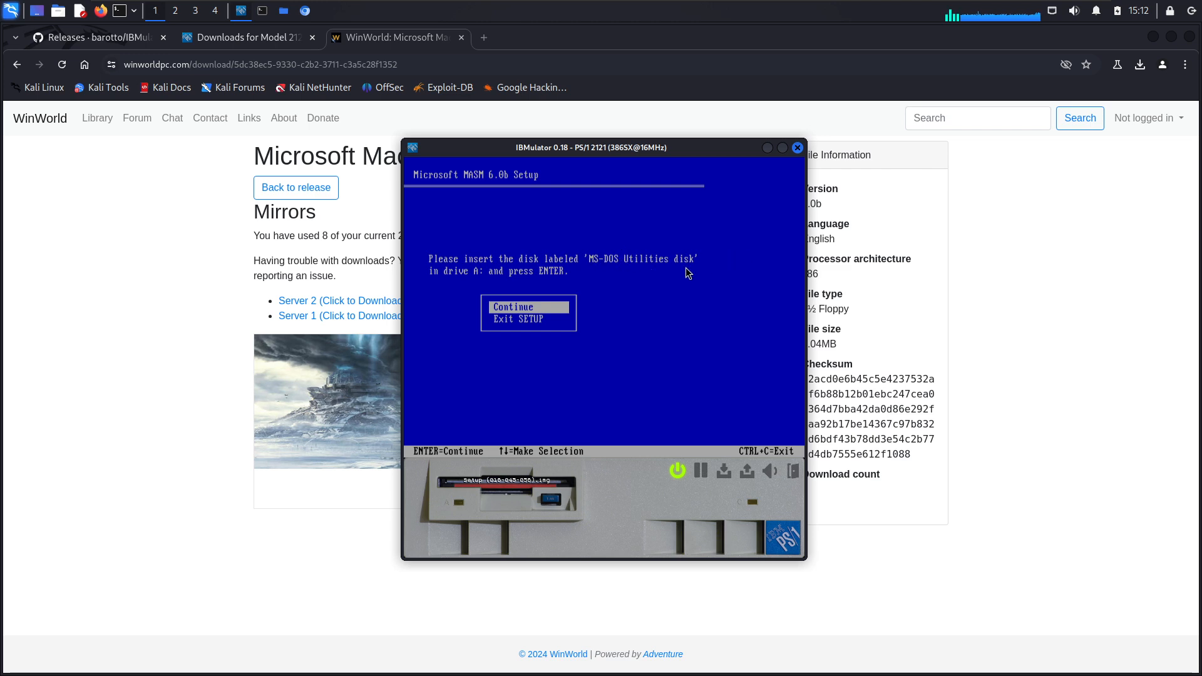
pyautogui.click(489, 491)
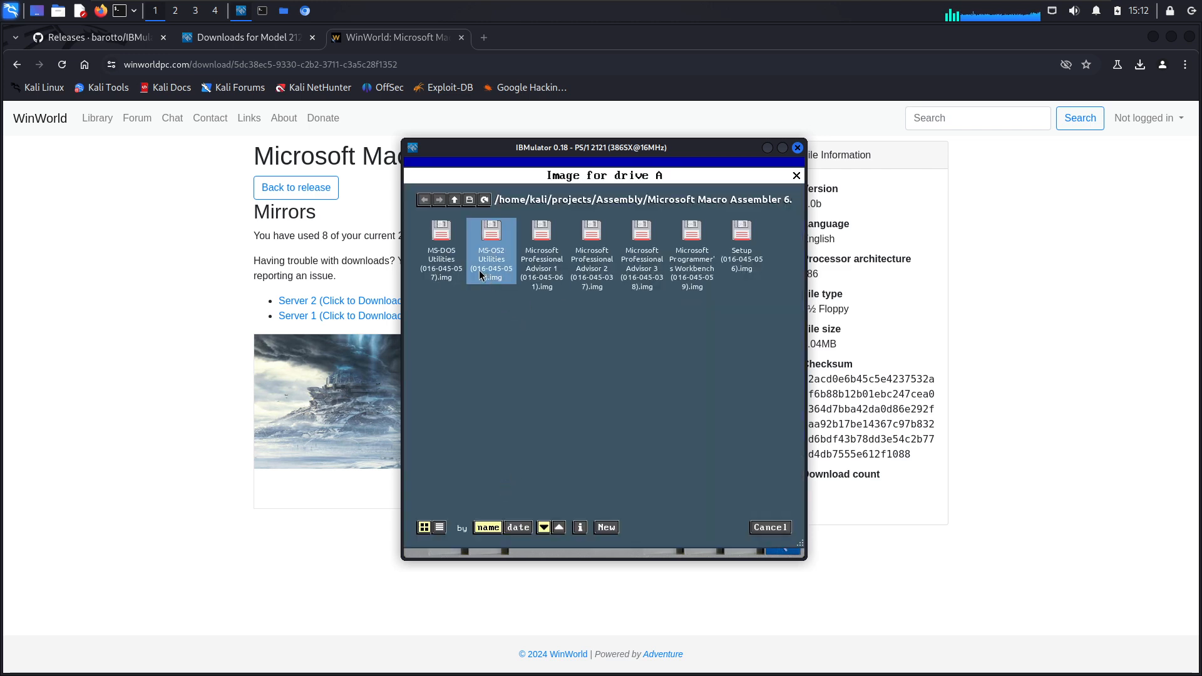
pyautogui.click(442, 272)
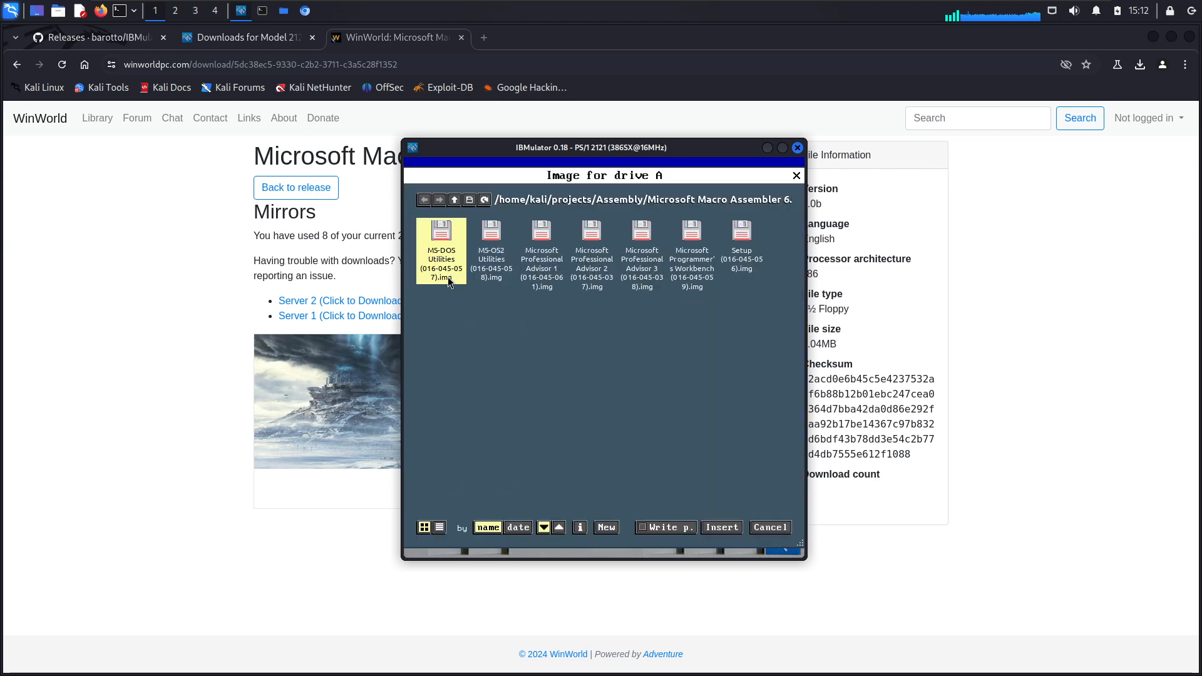
pyautogui.click(722, 527)
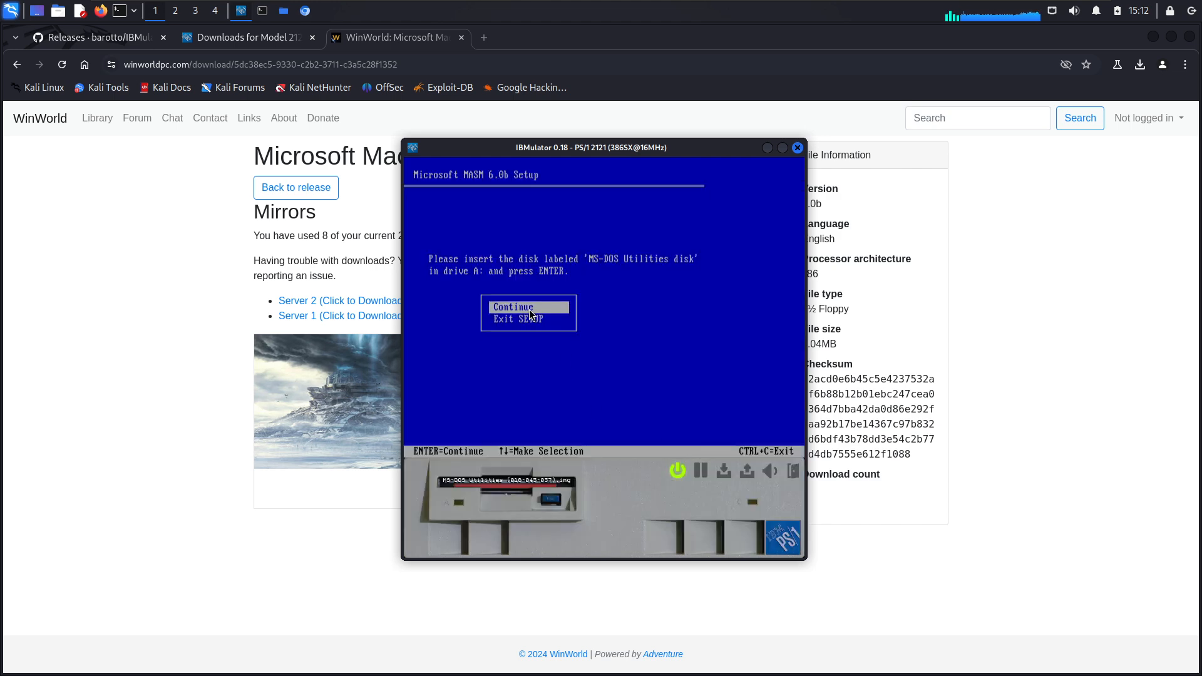
pyautogui.press('Return')
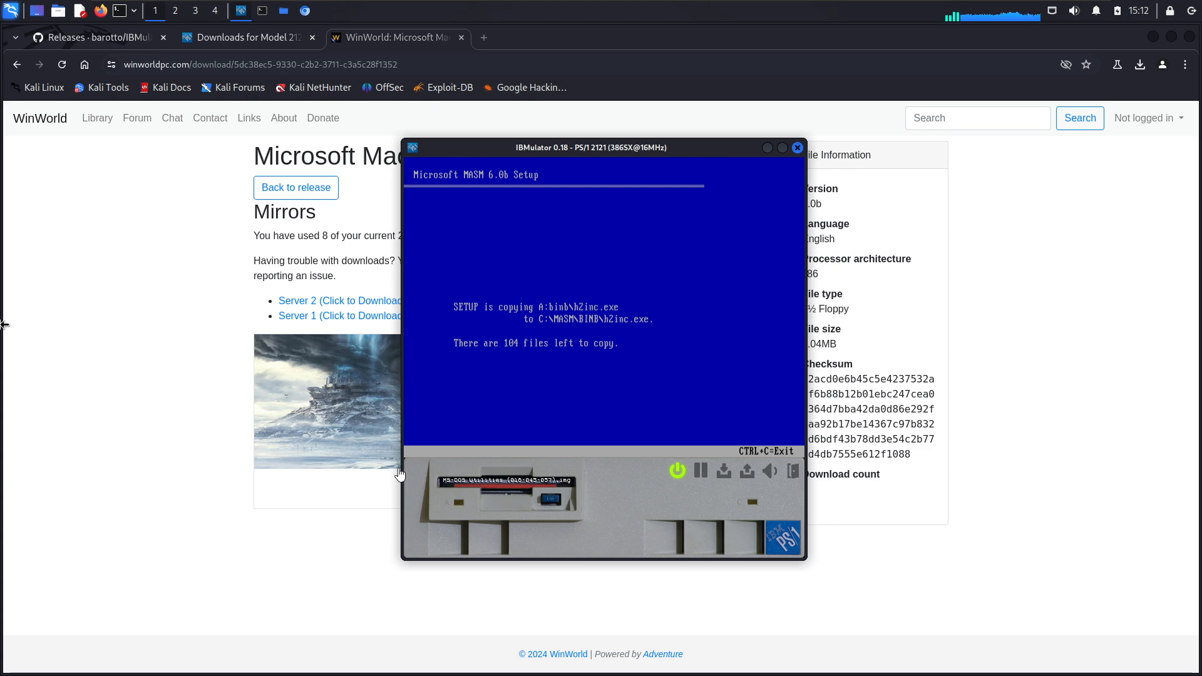
# - Maximize the emulator window, load the MS-OS2 Utilities (016-045-058).img floppy into drive A and continue the setup
pyautogui.click(783, 149)
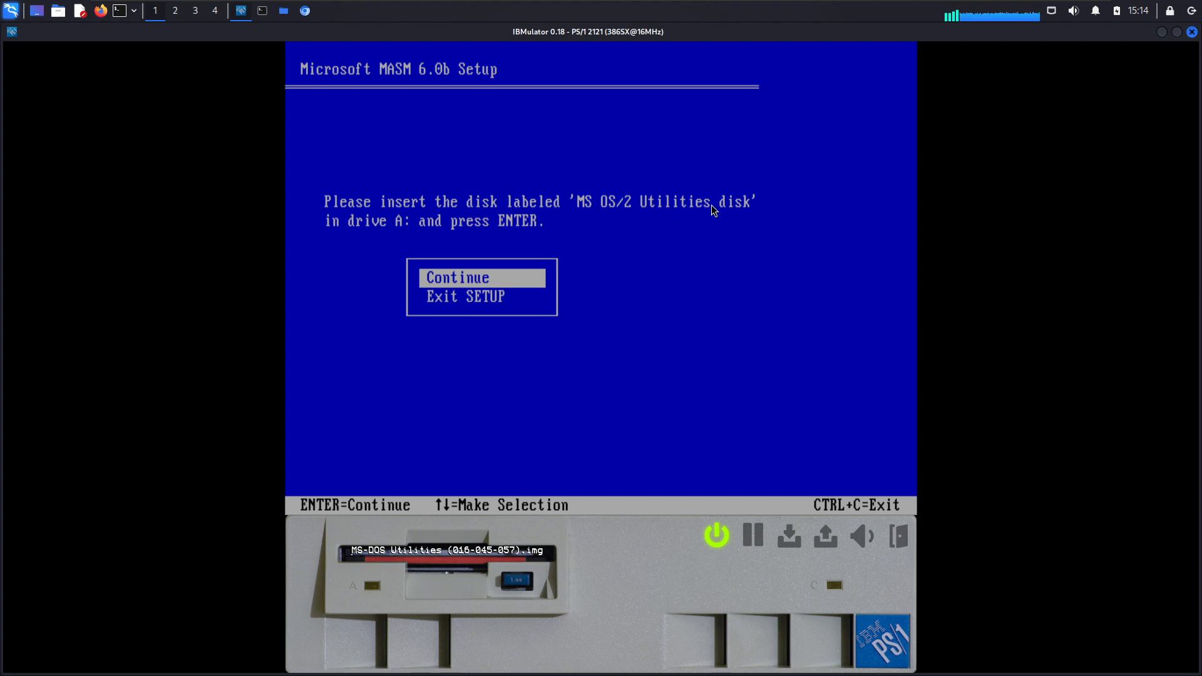
pyautogui.click(420, 558)
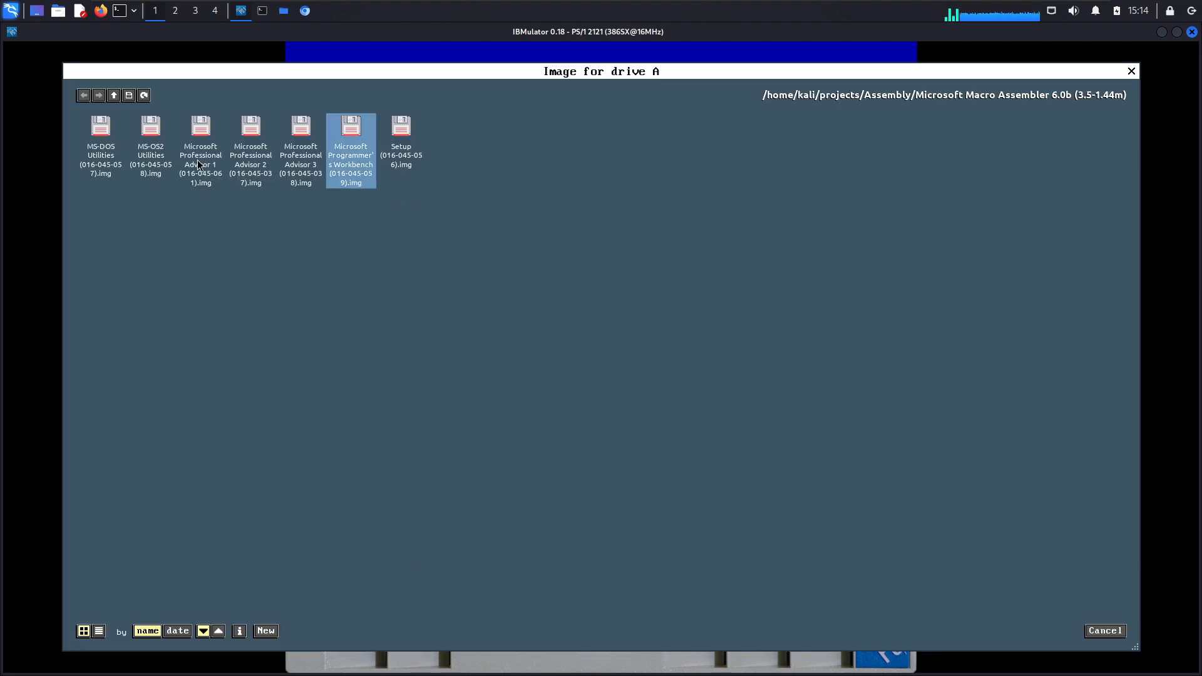
pyautogui.click(164, 153)
pyautogui.press('Return')
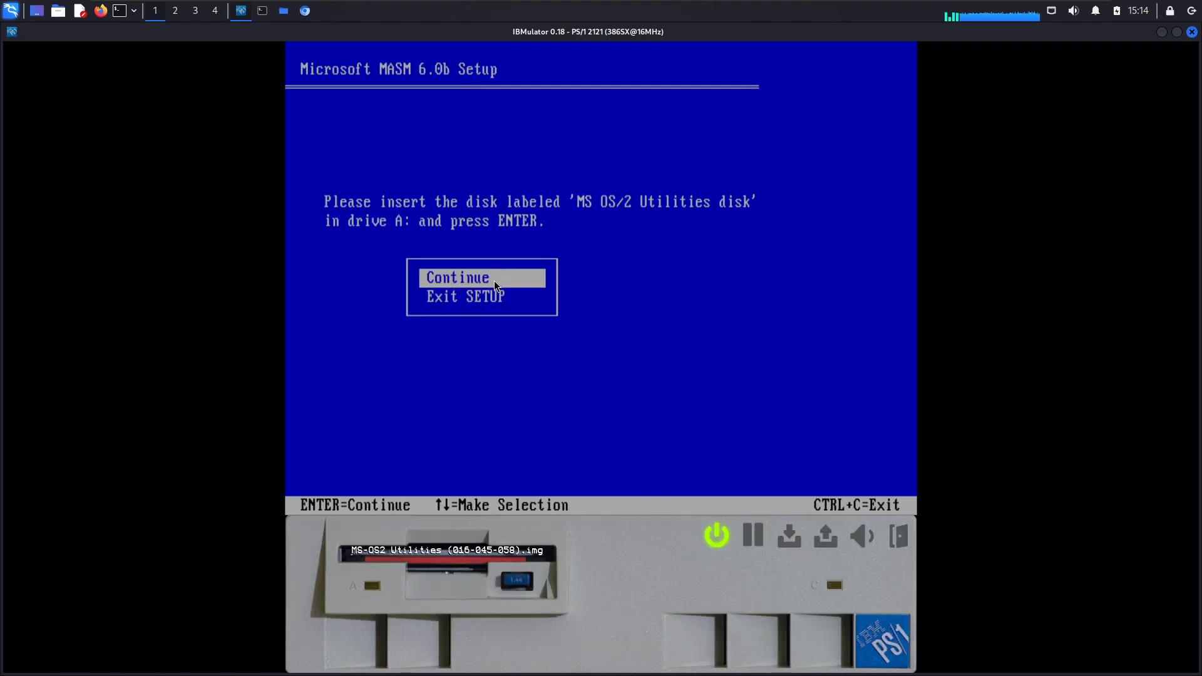
pyautogui.press('Return')
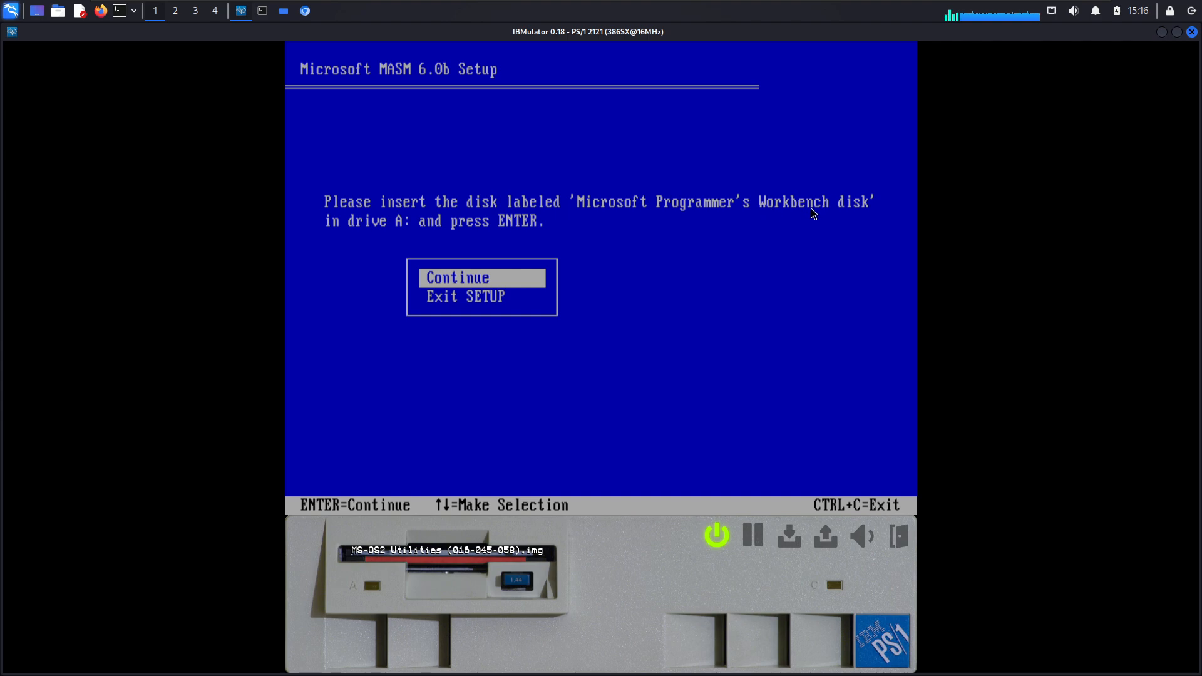
# - Swap the drive A floppy for Microsoft Programmer's Workbench (016-045-059).img and continue the setup
pyautogui.click(482, 557)
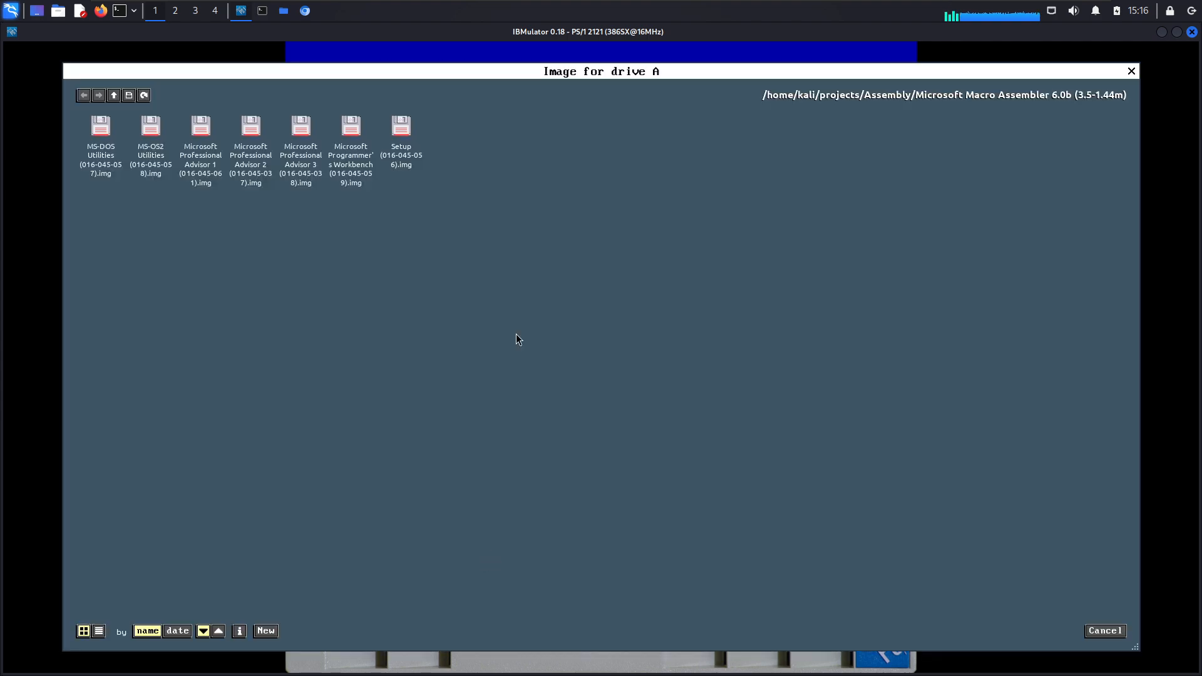
pyautogui.click(352, 164)
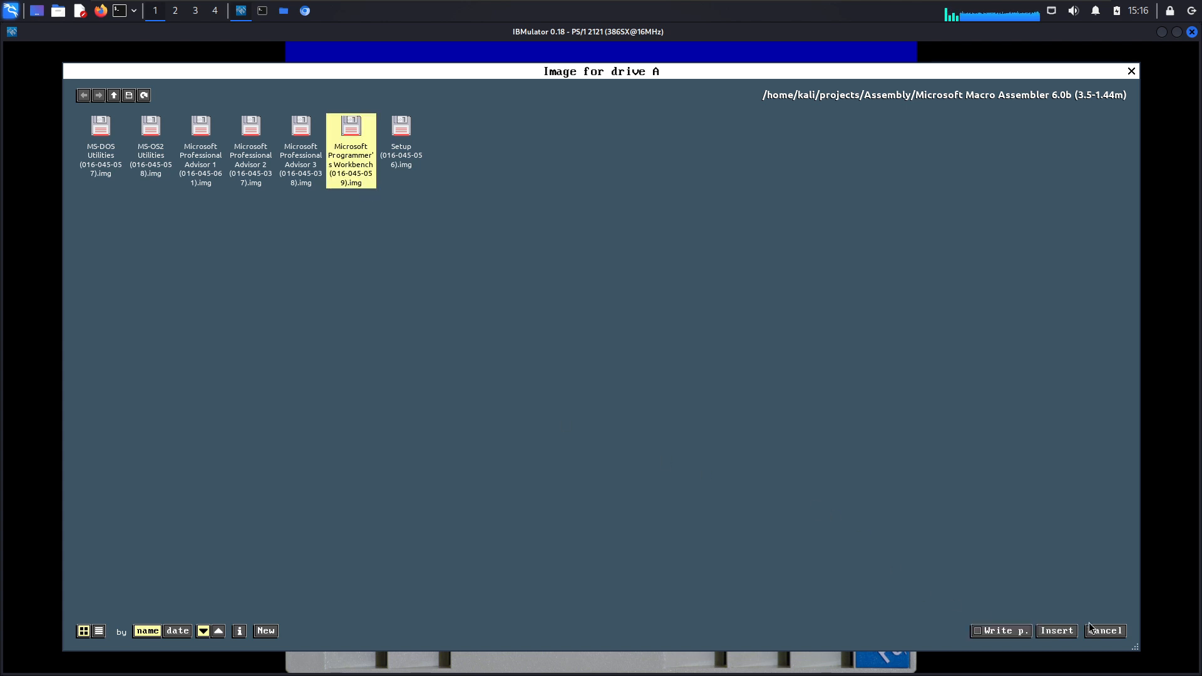
pyautogui.click(1057, 631)
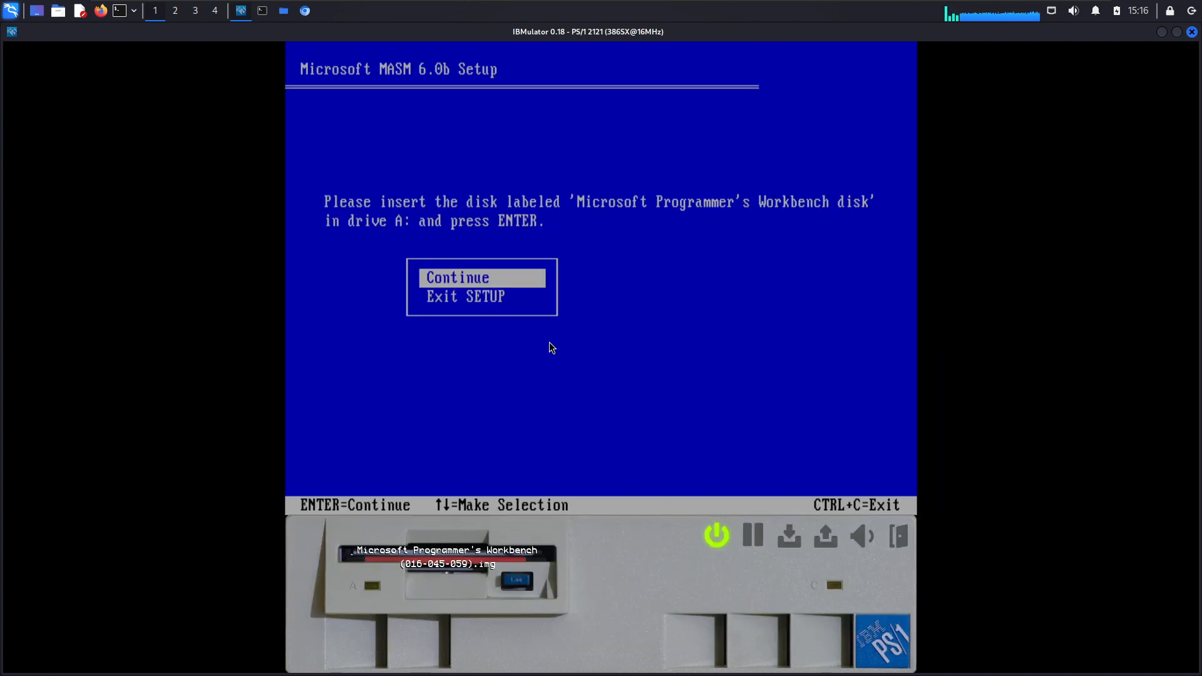
pyautogui.press('Return')
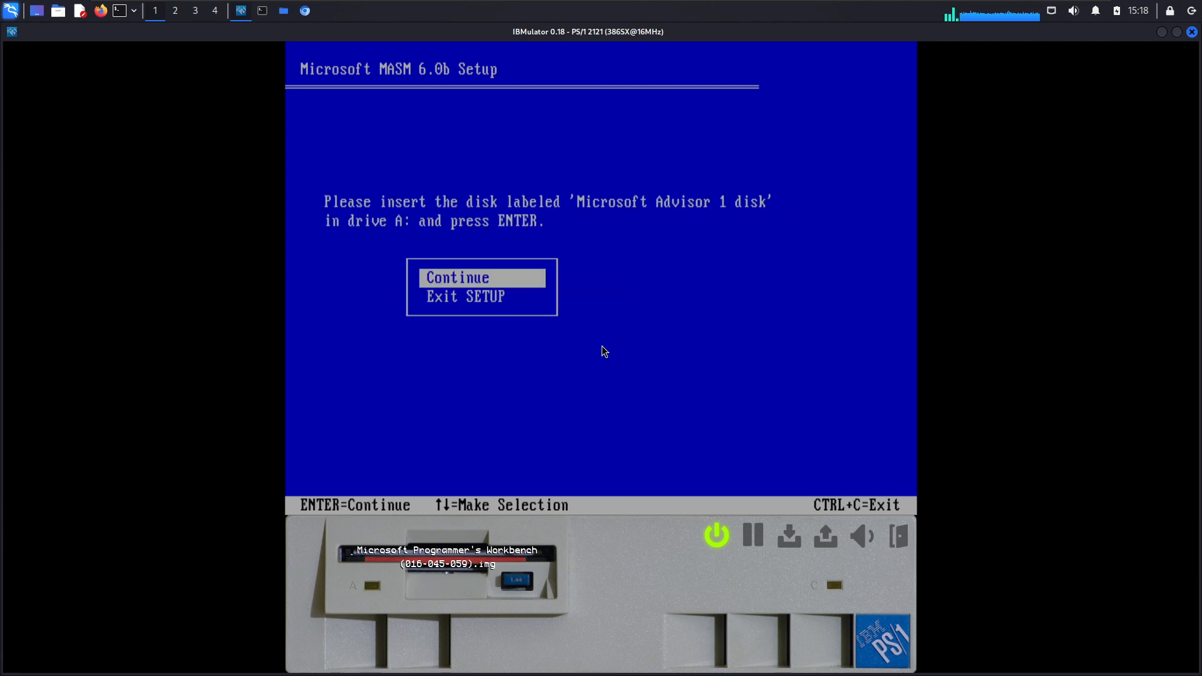
pyautogui.click(461, 566)
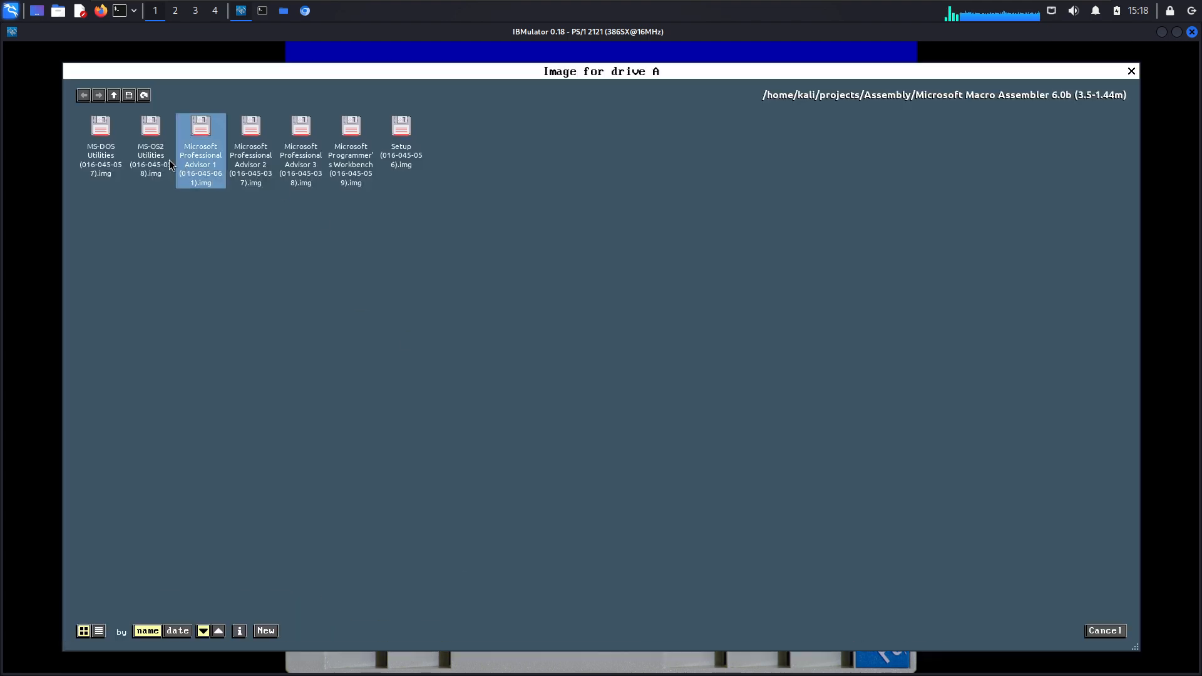
pyautogui.click(201, 150)
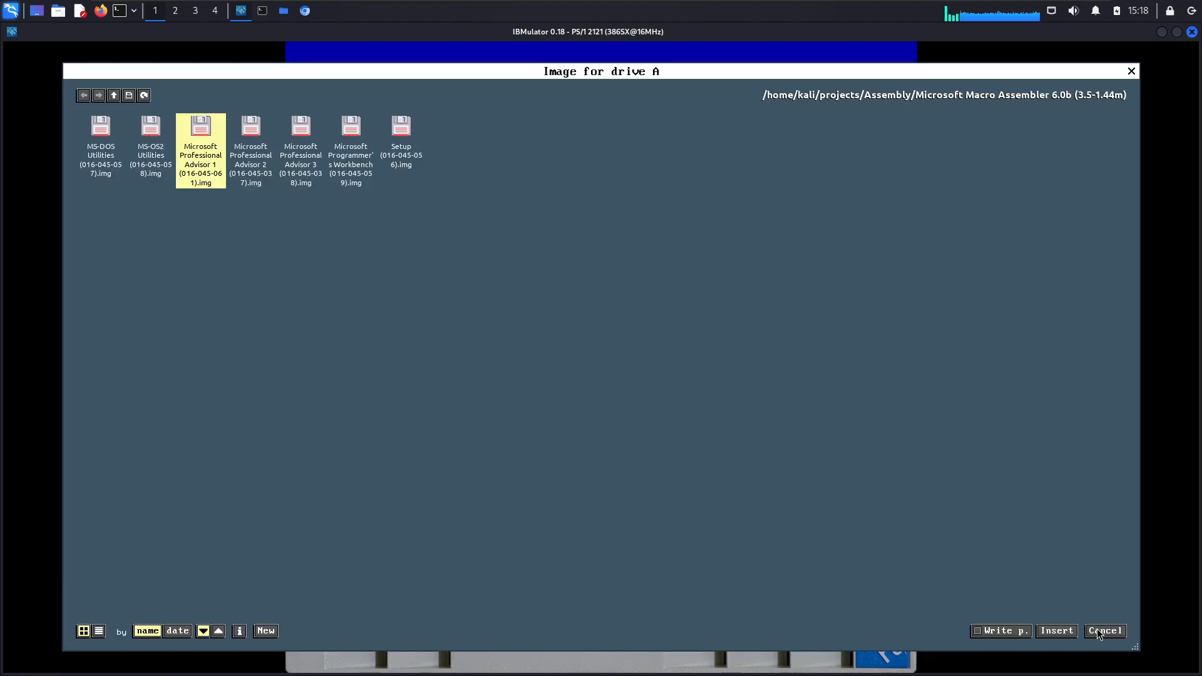
pyautogui.click(1057, 630)
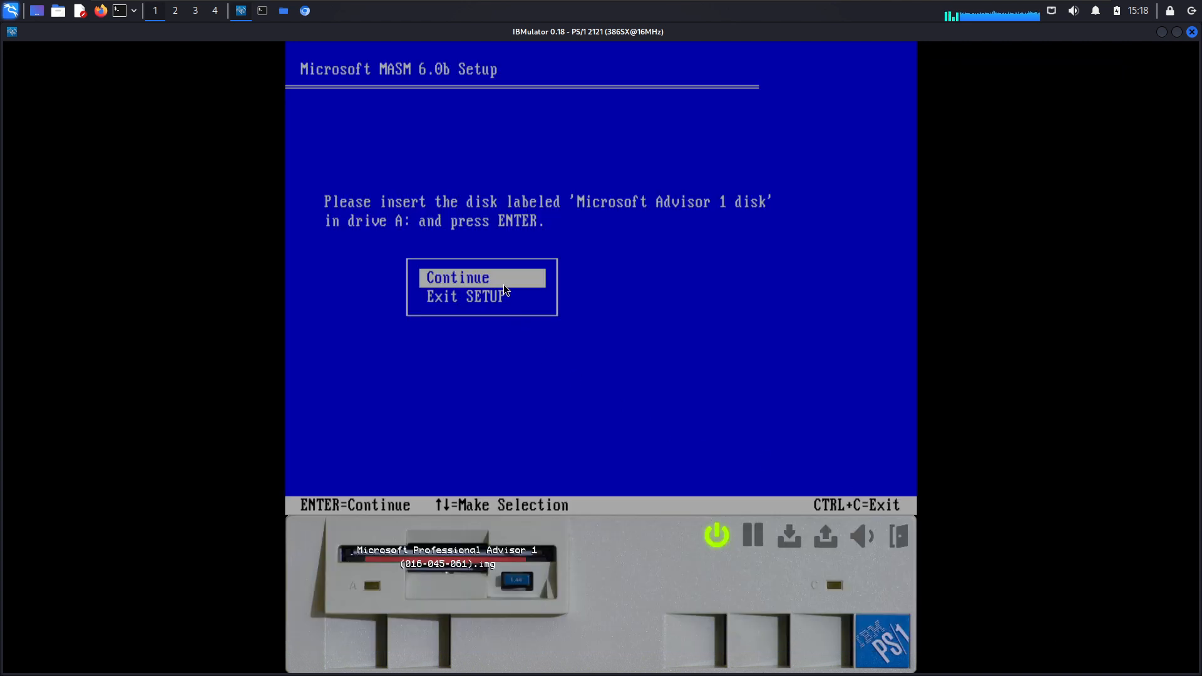
pyautogui.press('Return')
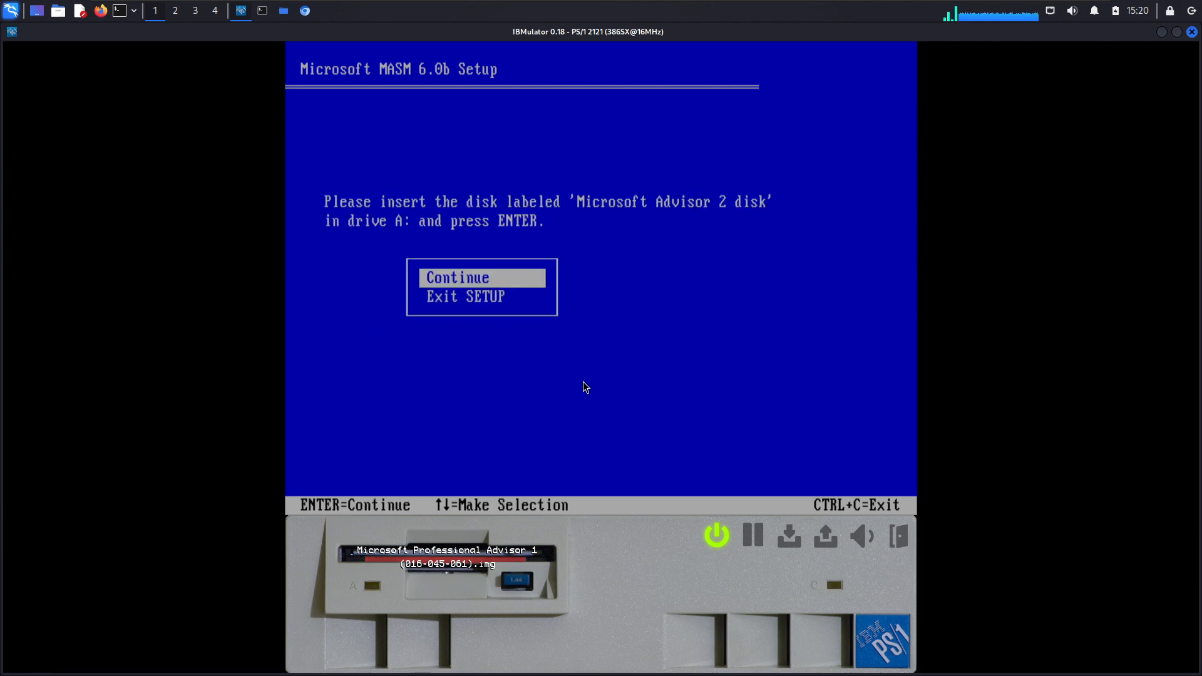
pyautogui.click(487, 569)
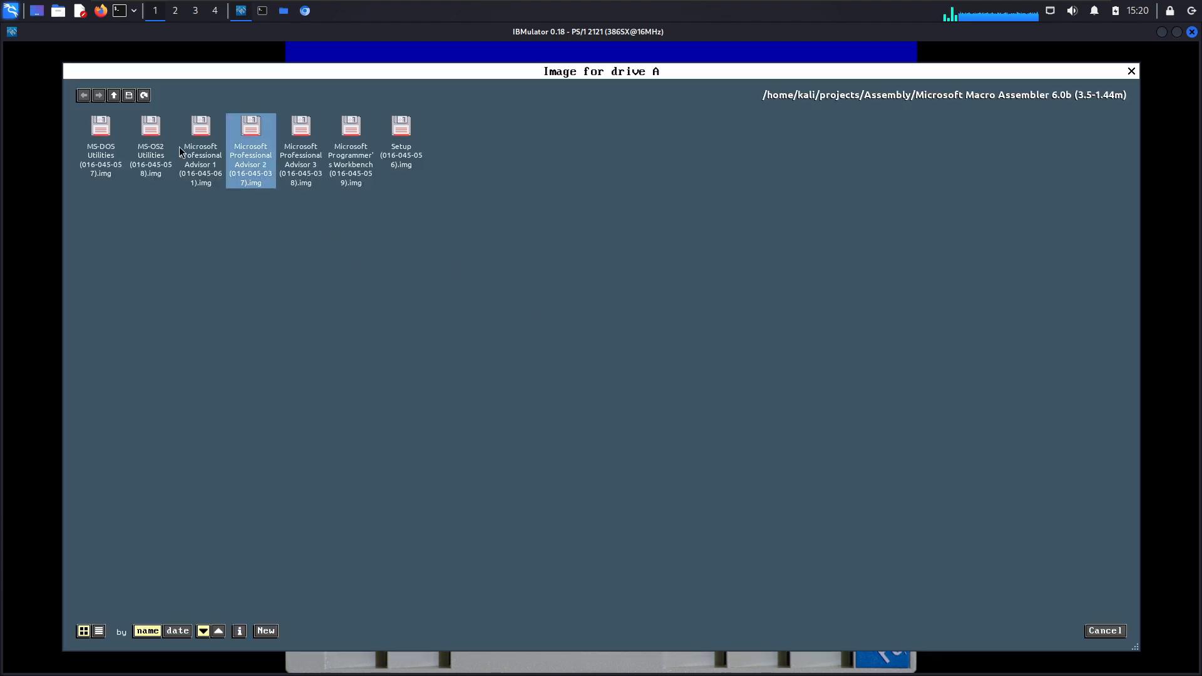
pyautogui.click(261, 152)
pyautogui.click(1056, 630)
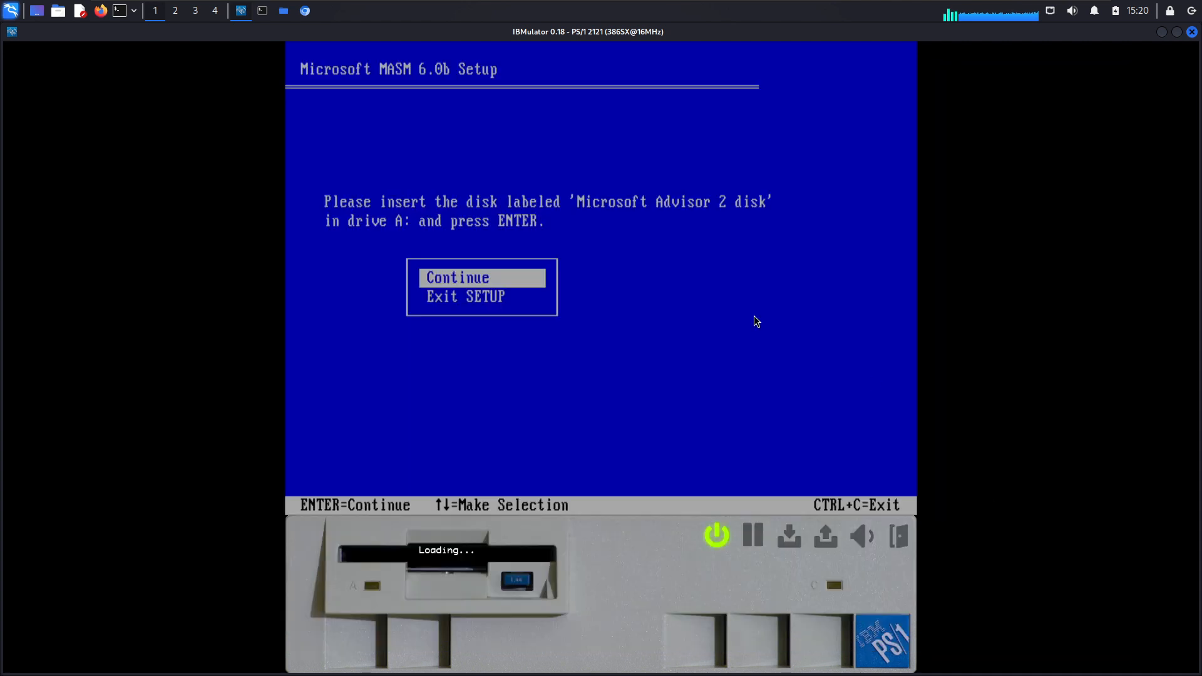
pyautogui.press('Return')
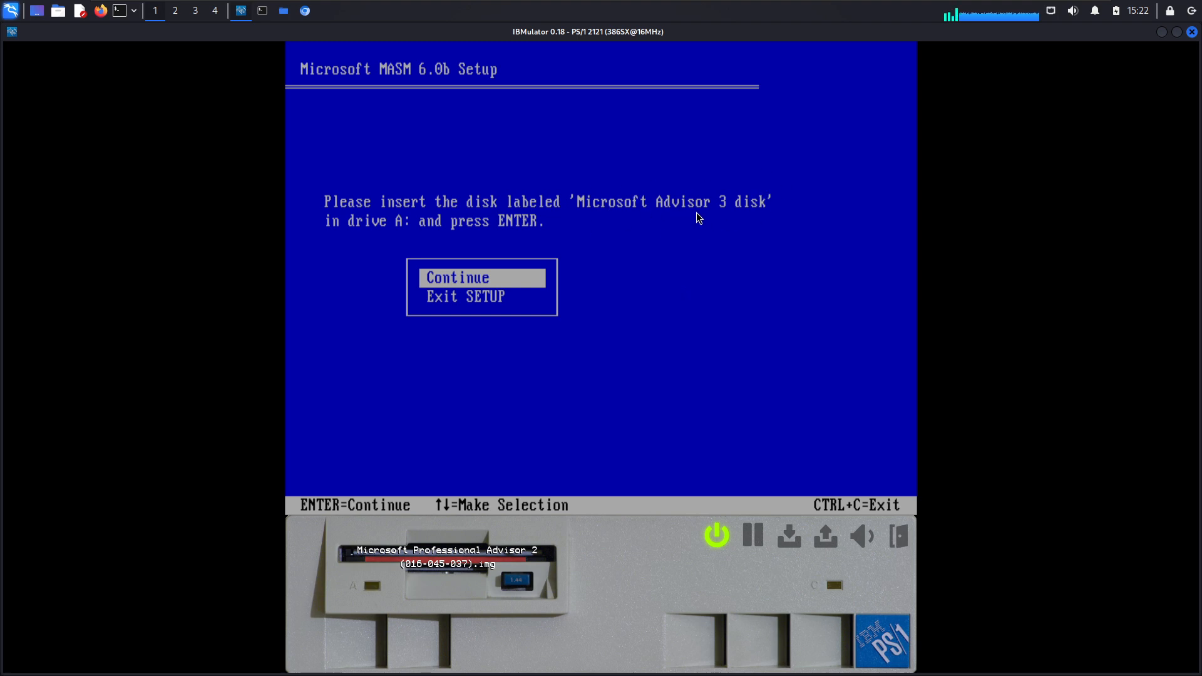
pyautogui.click(463, 550)
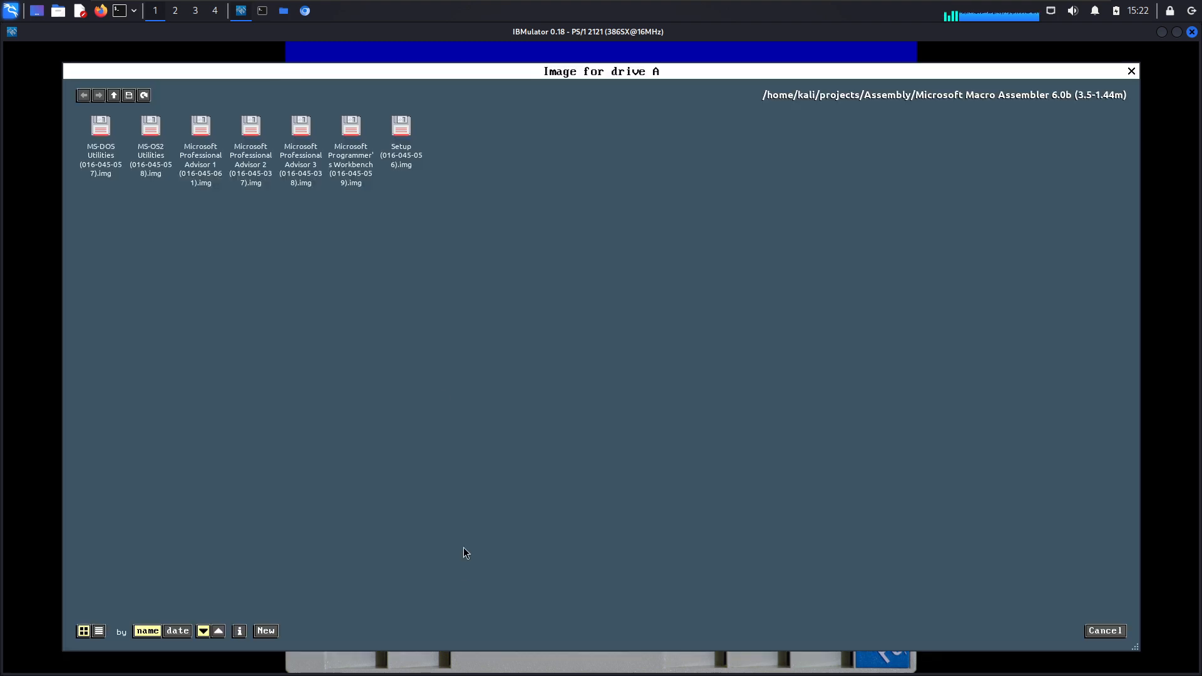
pyautogui.click(302, 147)
pyautogui.click(1058, 630)
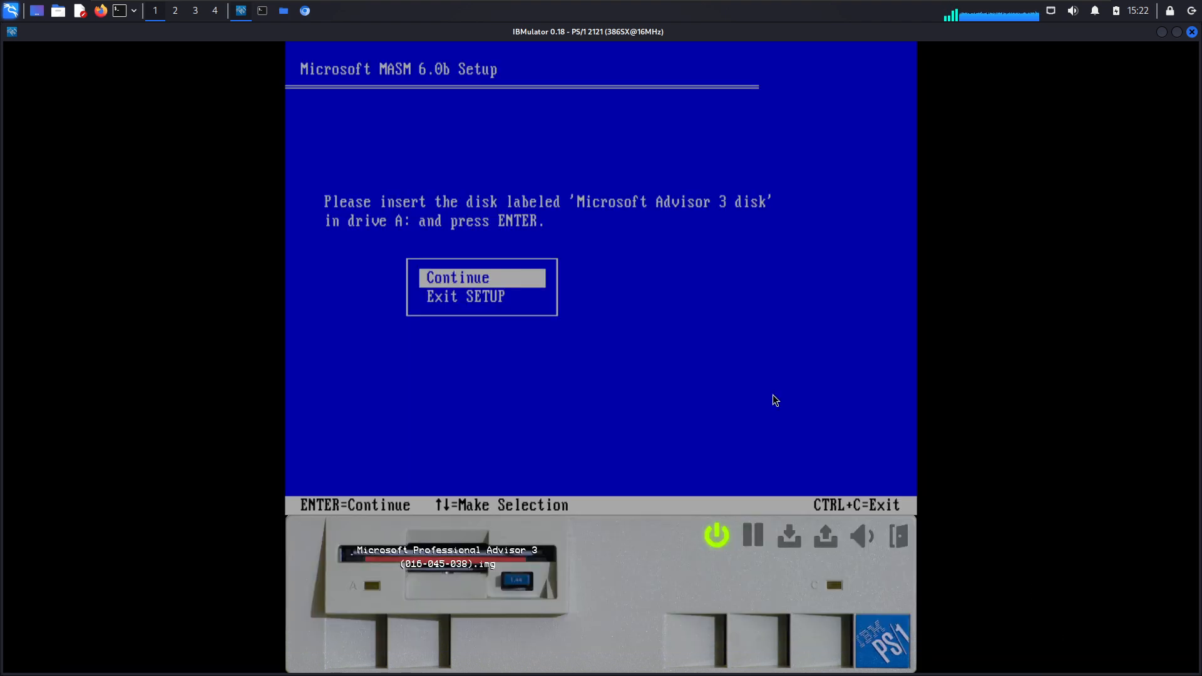
pyautogui.press('Return')
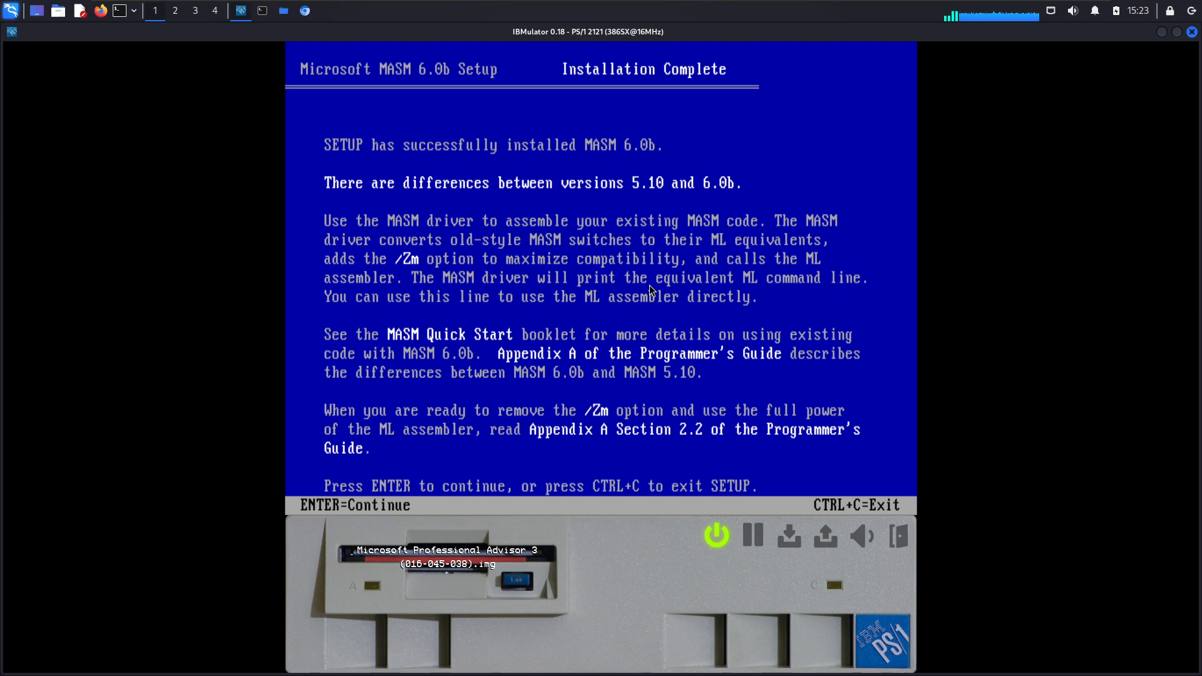
# - Go through the closing notes on version differences, environment settings, PWB settings and memory utilities, returning to the setup's main menu
pyautogui.press('Return')
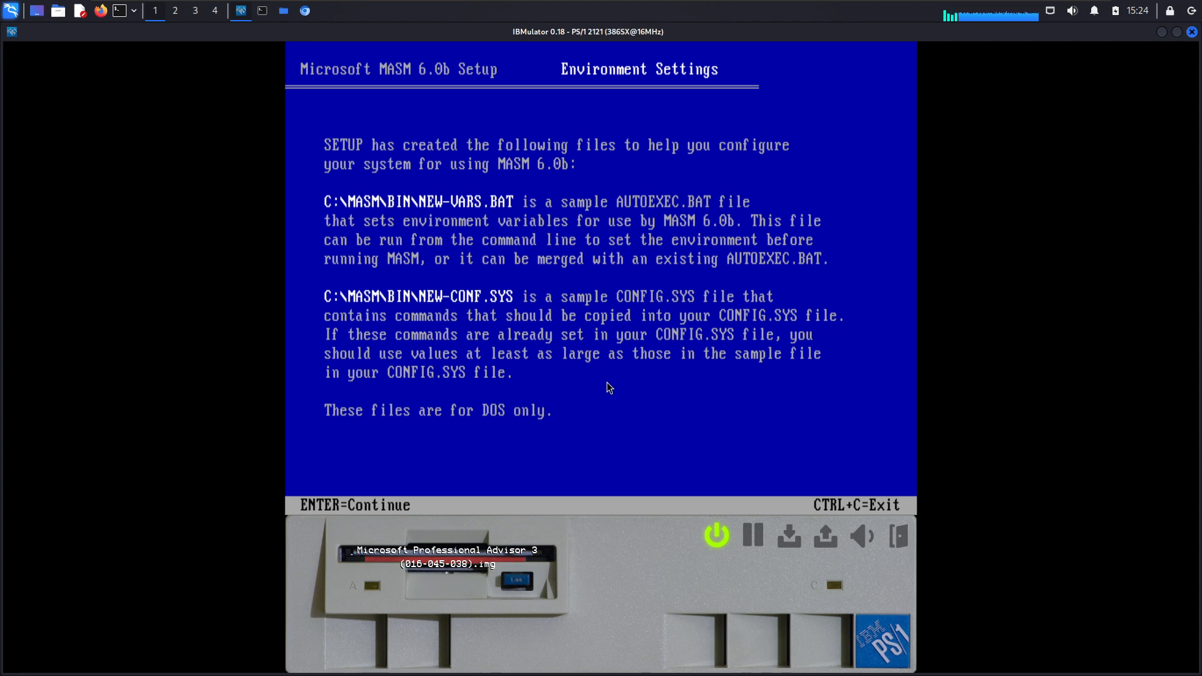
pyautogui.press('Return')
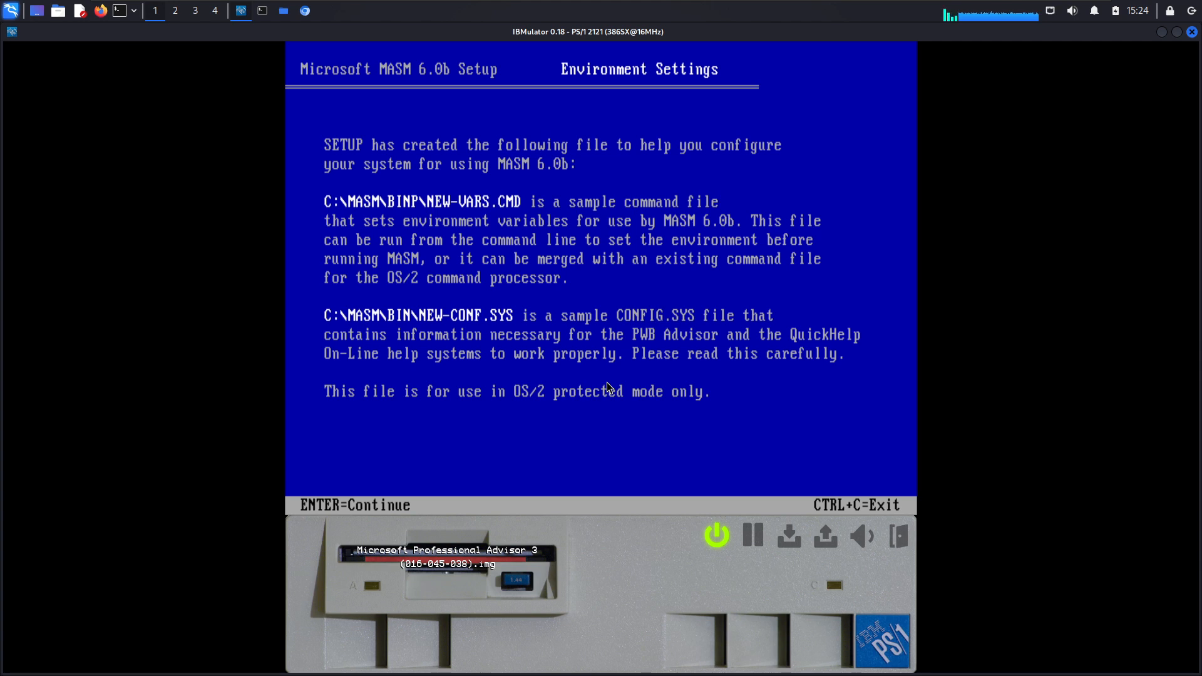
pyautogui.press('Return')
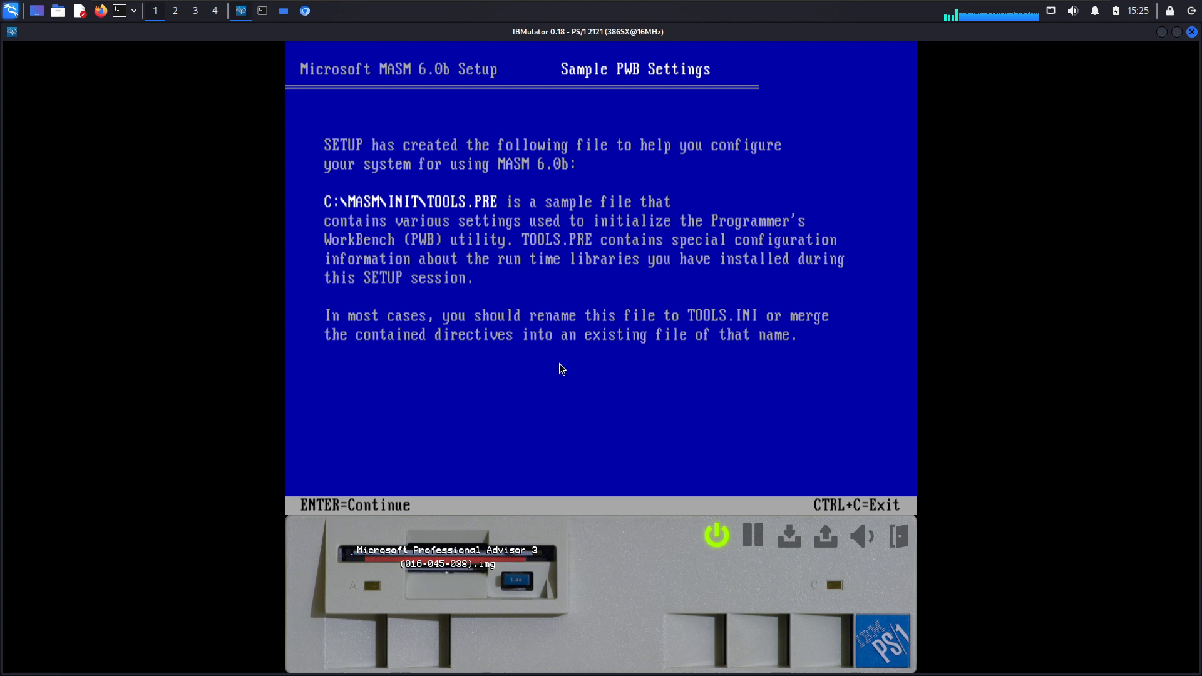
pyautogui.press('Return')
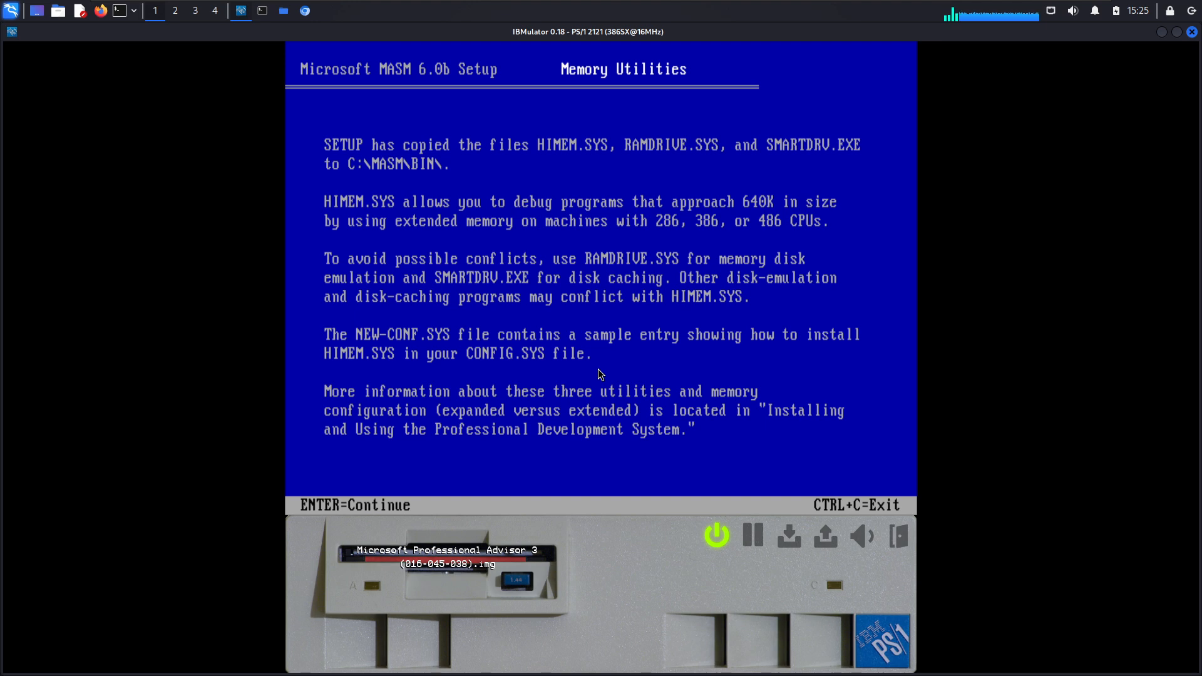
pyautogui.press('Return')
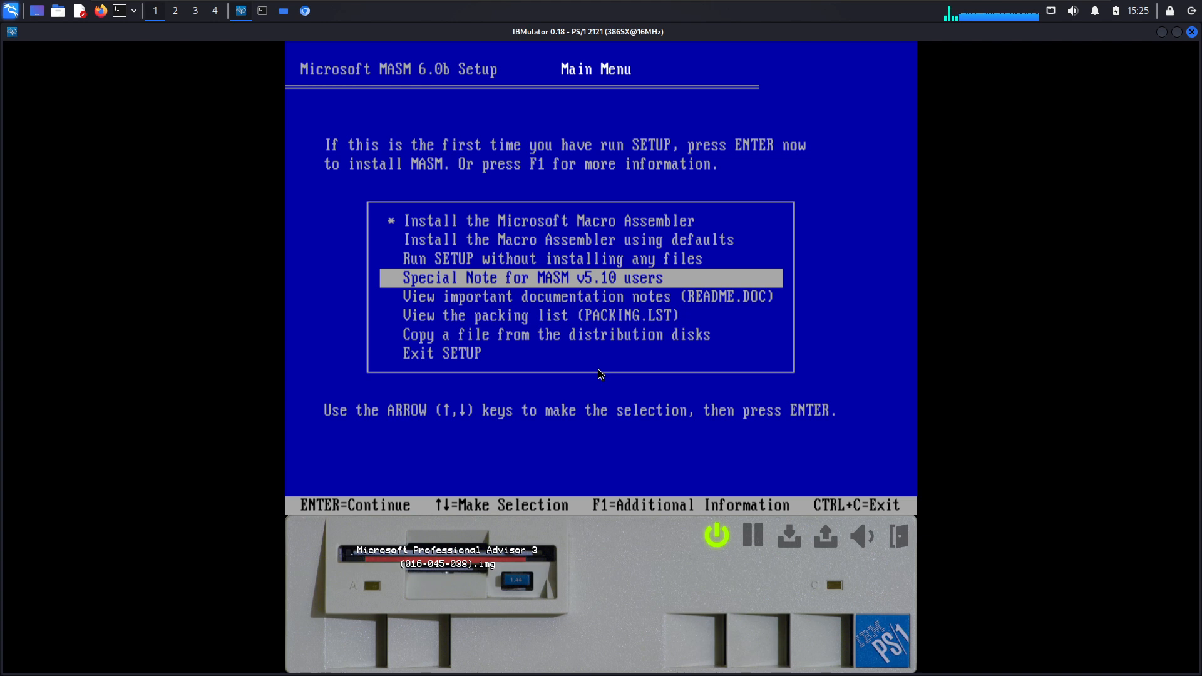
# - Exit the MASM 6.0b SETUP program from its main menu
pyautogui.press('Down')
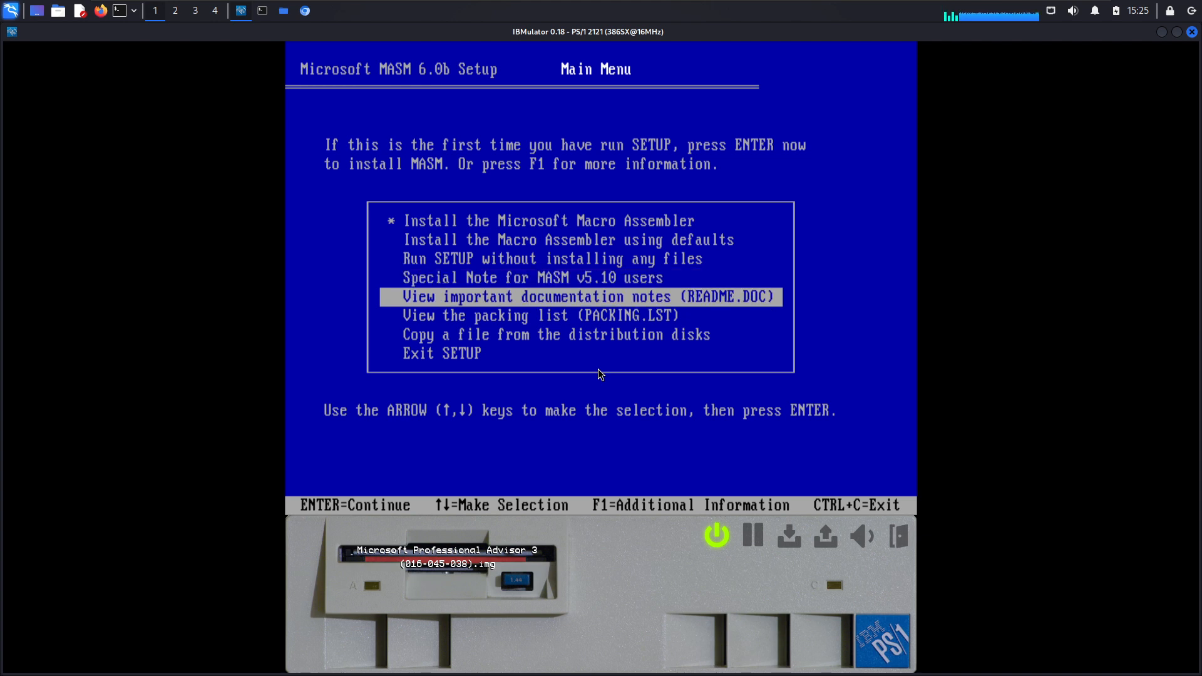
pyautogui.press('Down')
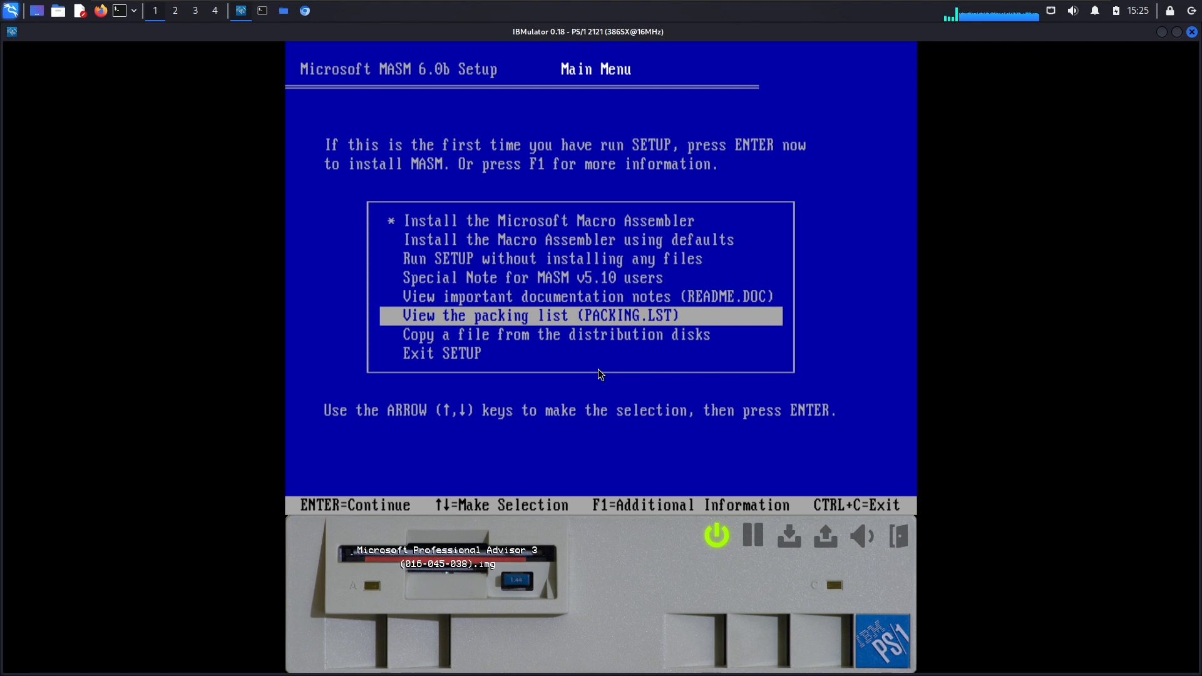
pyautogui.press('Down')
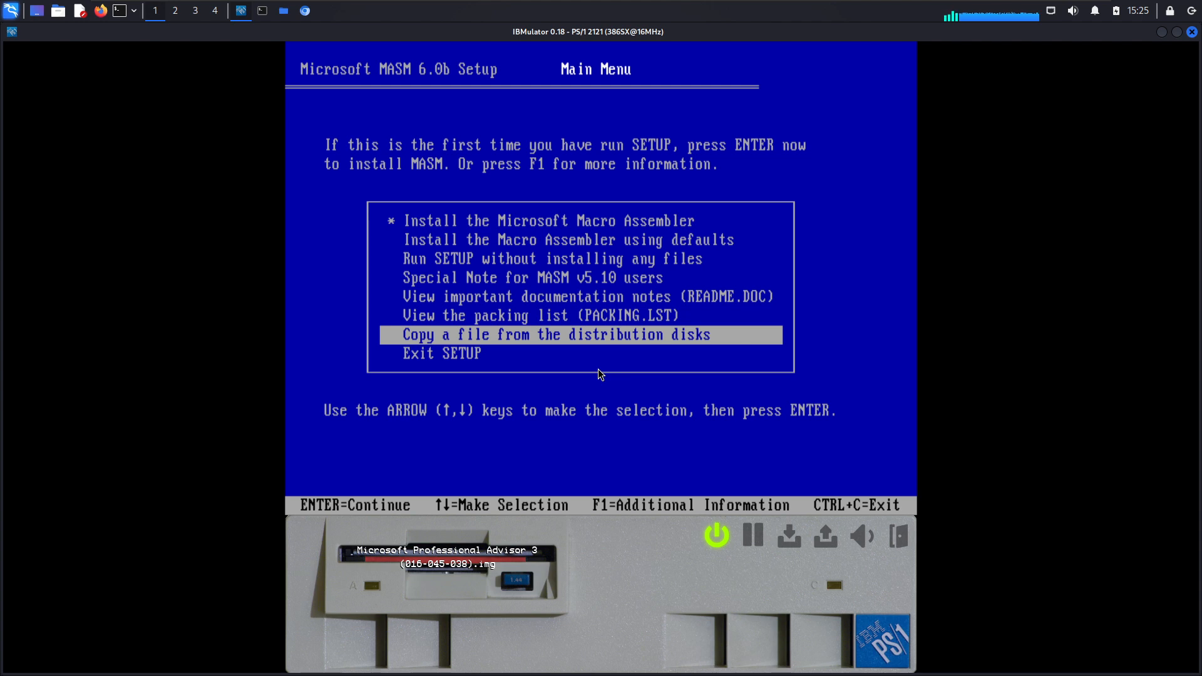
pyautogui.press('Down')
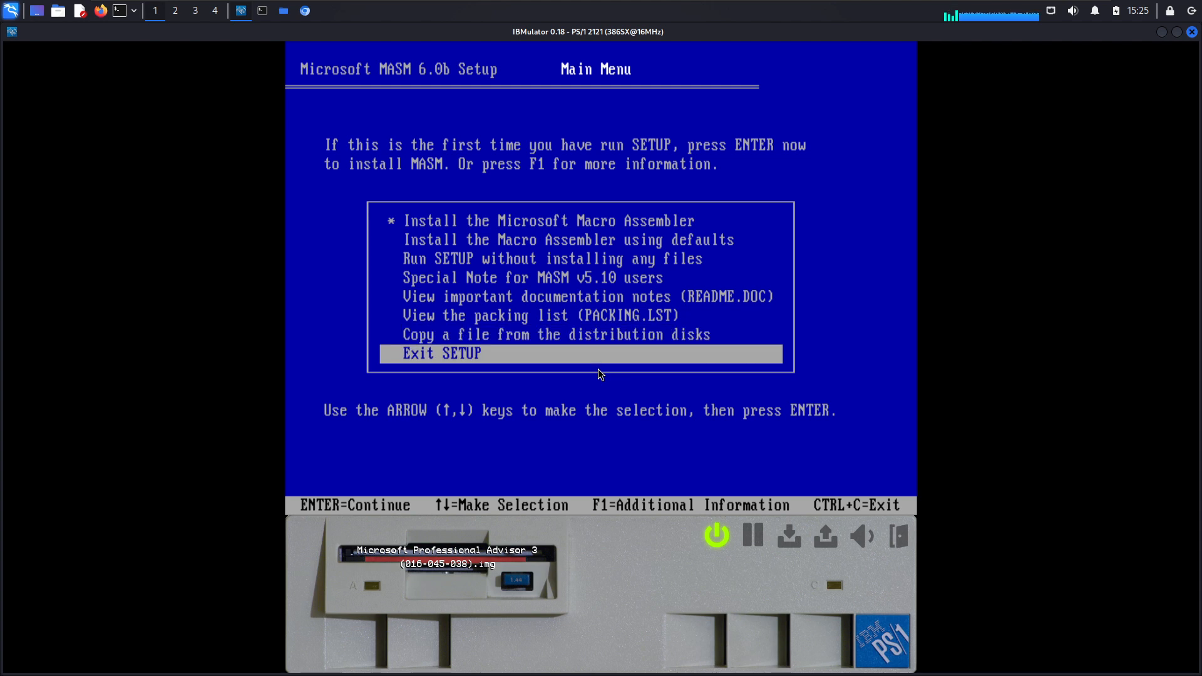
pyautogui.press('Return')
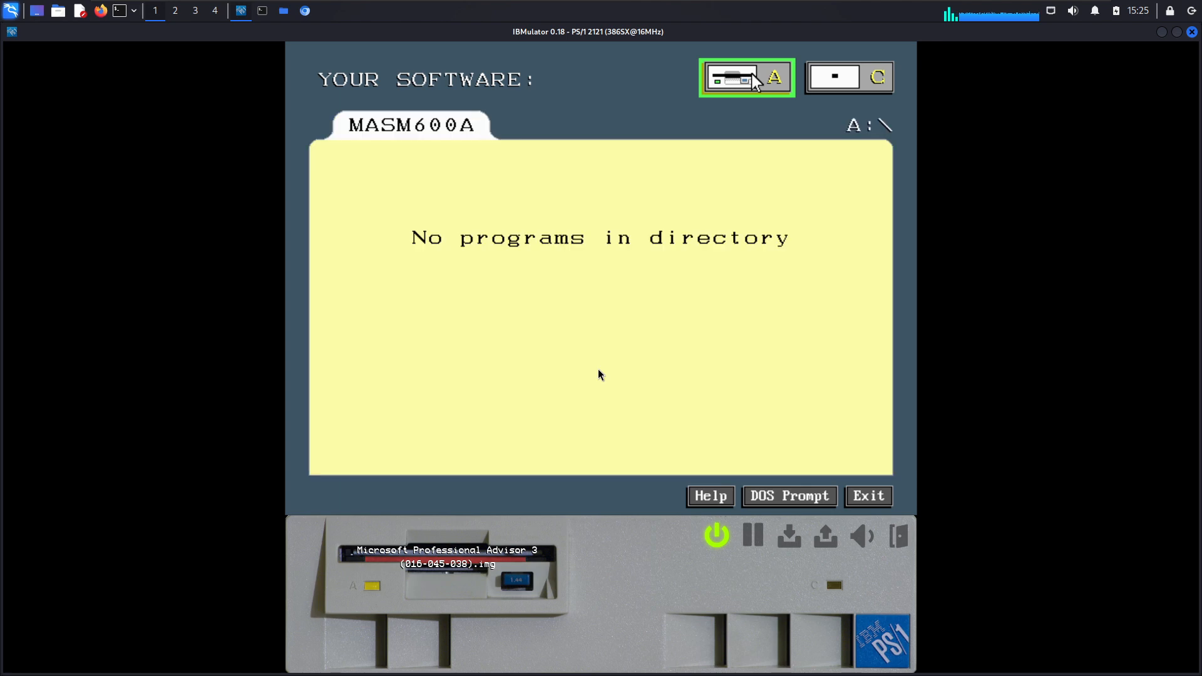
# - Show the contents of drive C in YOUR SOFTWARE, release the captured mouse and eject the floppy from drive A
pyautogui.click(855, 76)
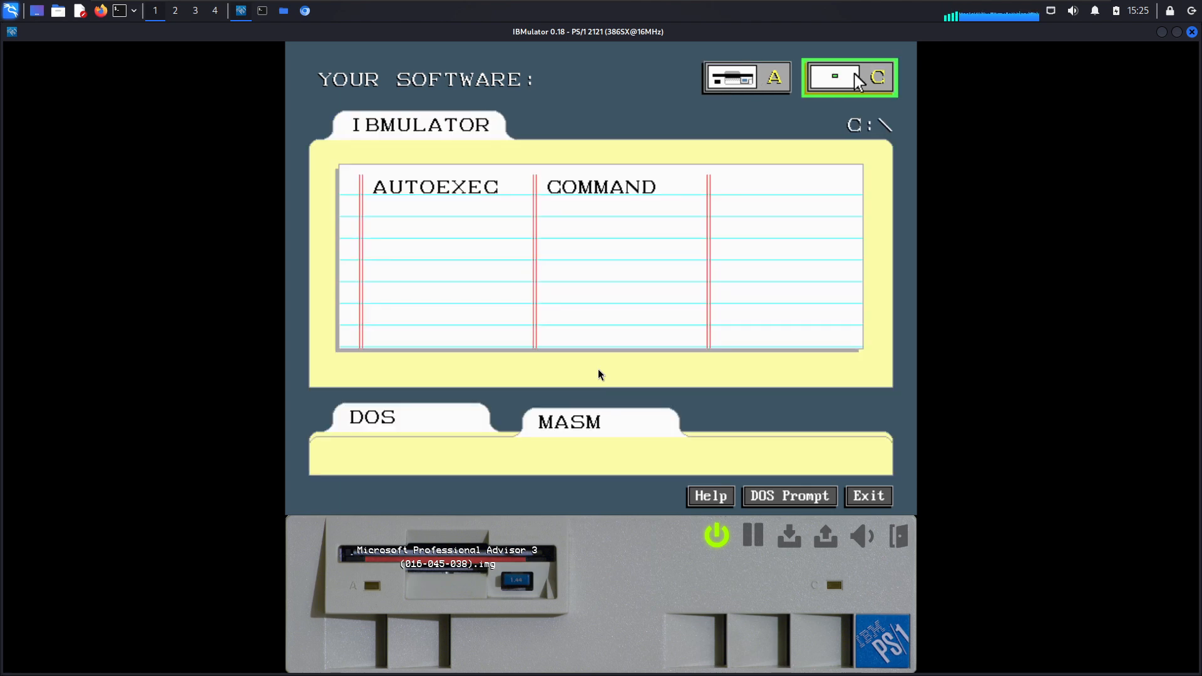
pyautogui.hotkey('ctrl', 'F10')
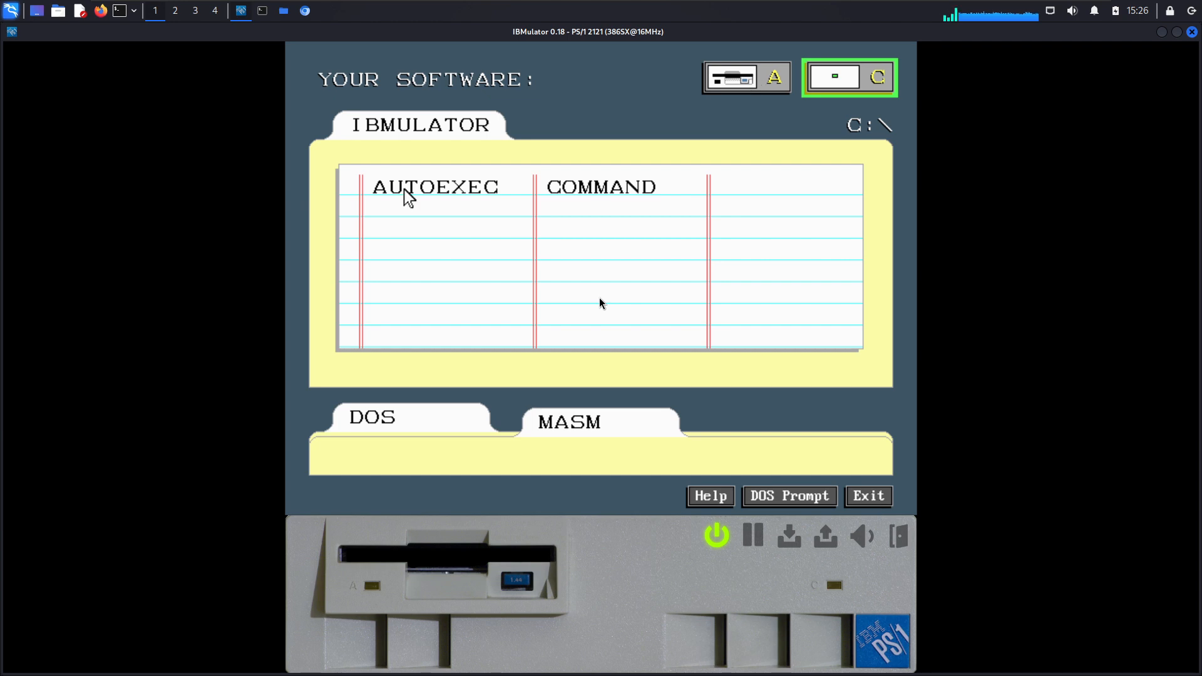
# - Open the DOS folder on drive C, switch to the DOS prompt and try running MASM from there
pyautogui.click(382, 426)
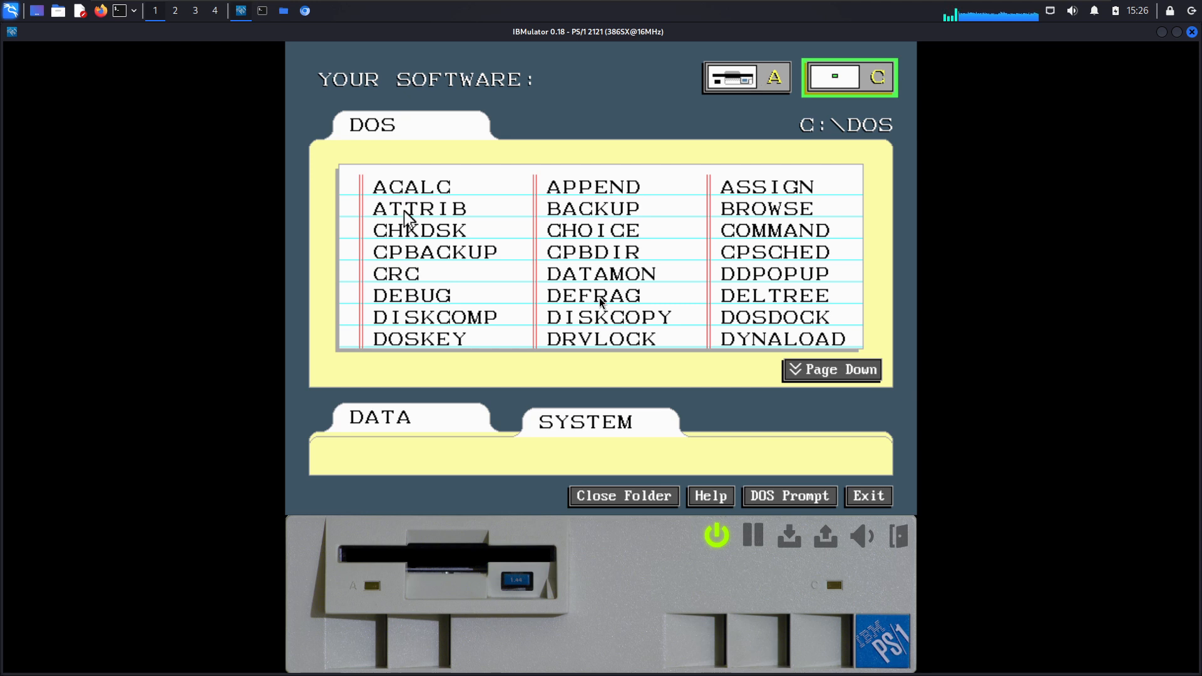
pyautogui.click(751, 232)
pyautogui.click(792, 497)
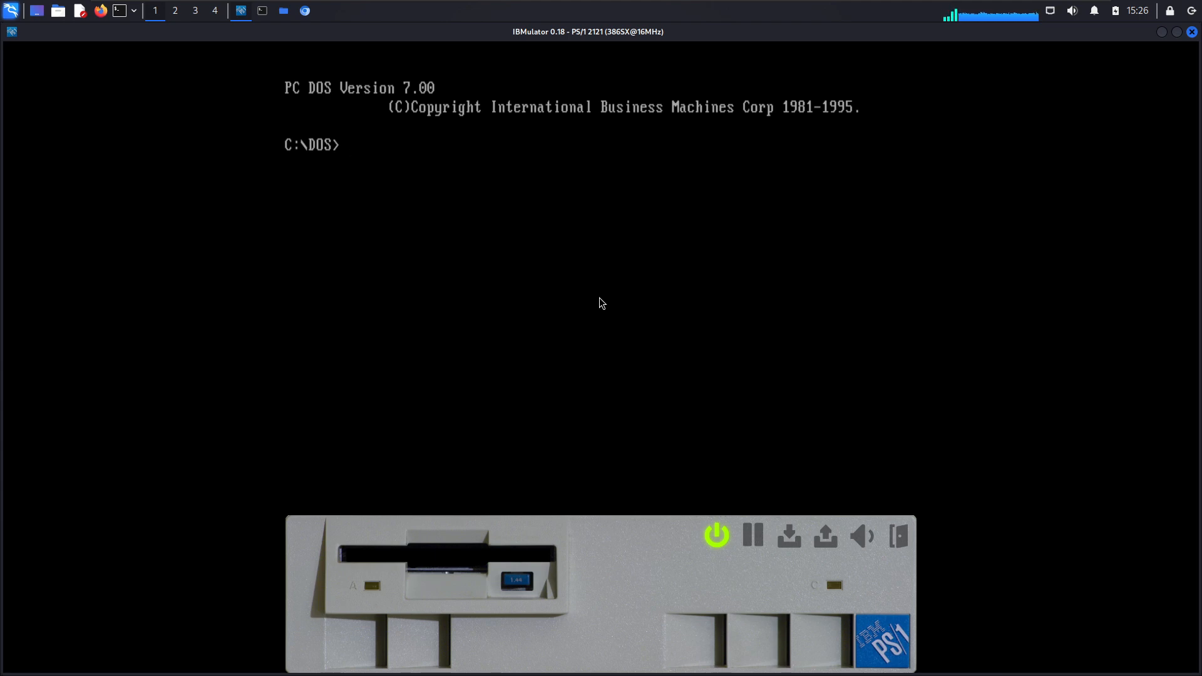
pyautogui.write('MASM')
pyautogui.press('Return')
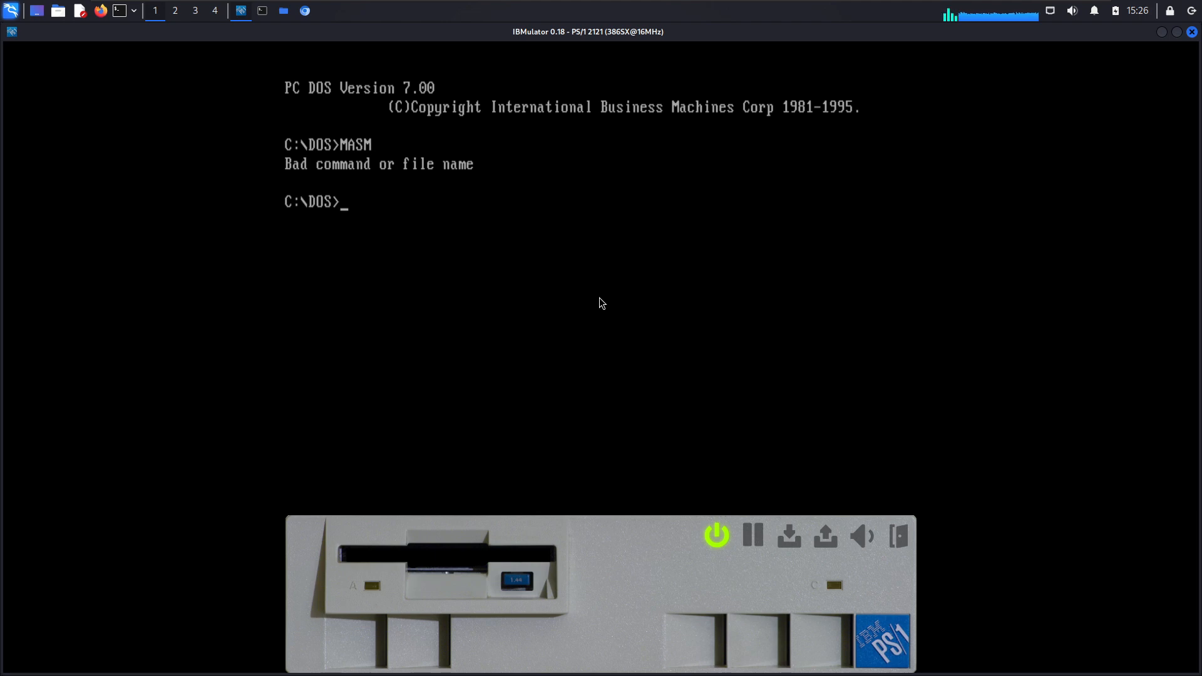
# - List the files in C:\DOS, then move up to the root of drive C and list its contents
pyautogui.write('dir')
pyautogui.press('Return')
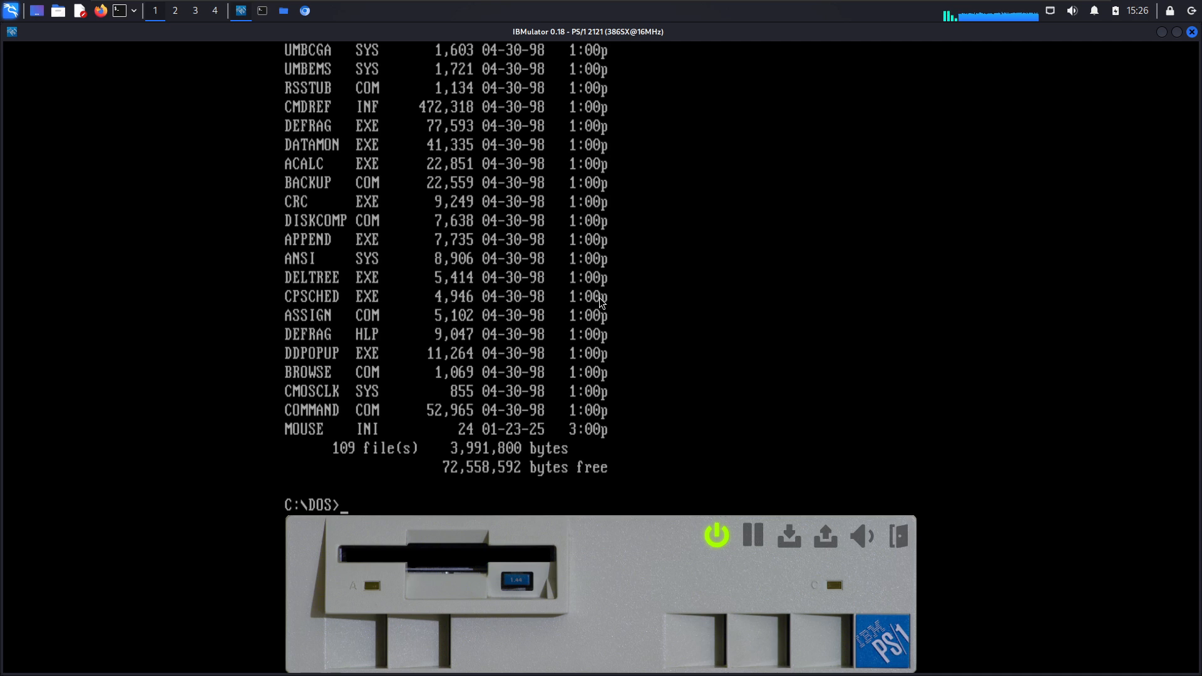
pyautogui.write('cd ..')
pyautogui.press('Return')
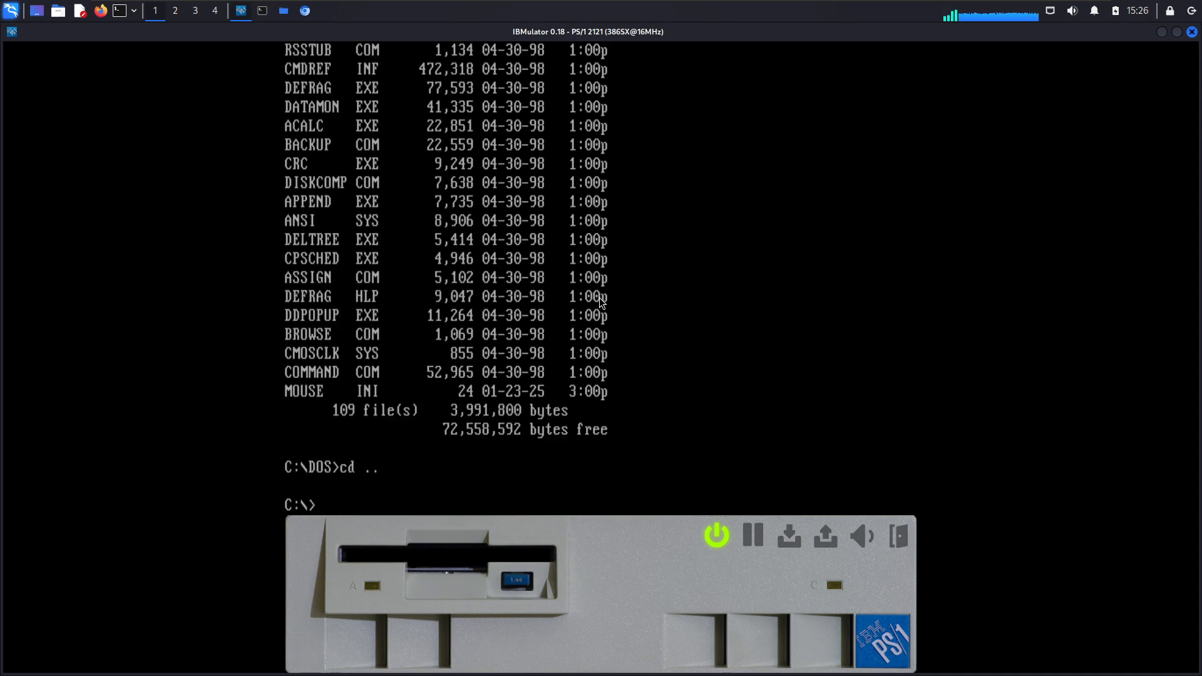
pyautogui.write('dir')
pyautogui.press('BackSpace')
pyautogui.write('r')
pyautogui.press('Return')
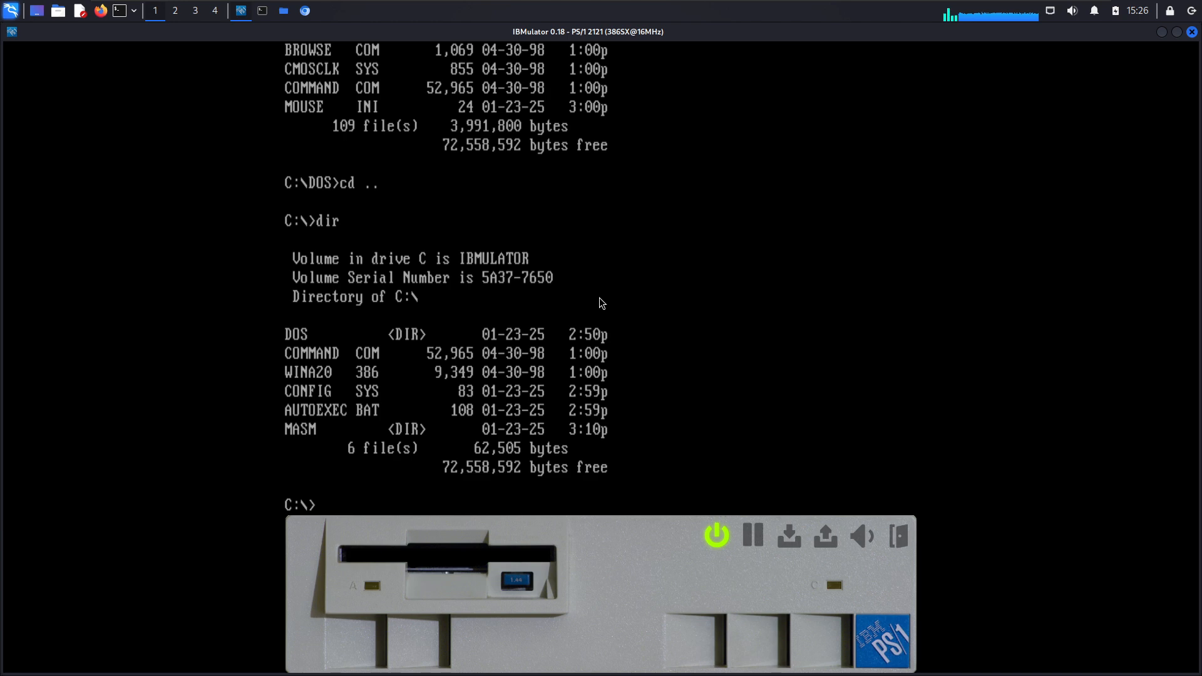
# - Change to the MASM directory on drive C and list its contents
pyautogui.write('cd MASM')
pyautogui.press('Return')
pyautogui.write('dir')
pyautogui.press('Return')
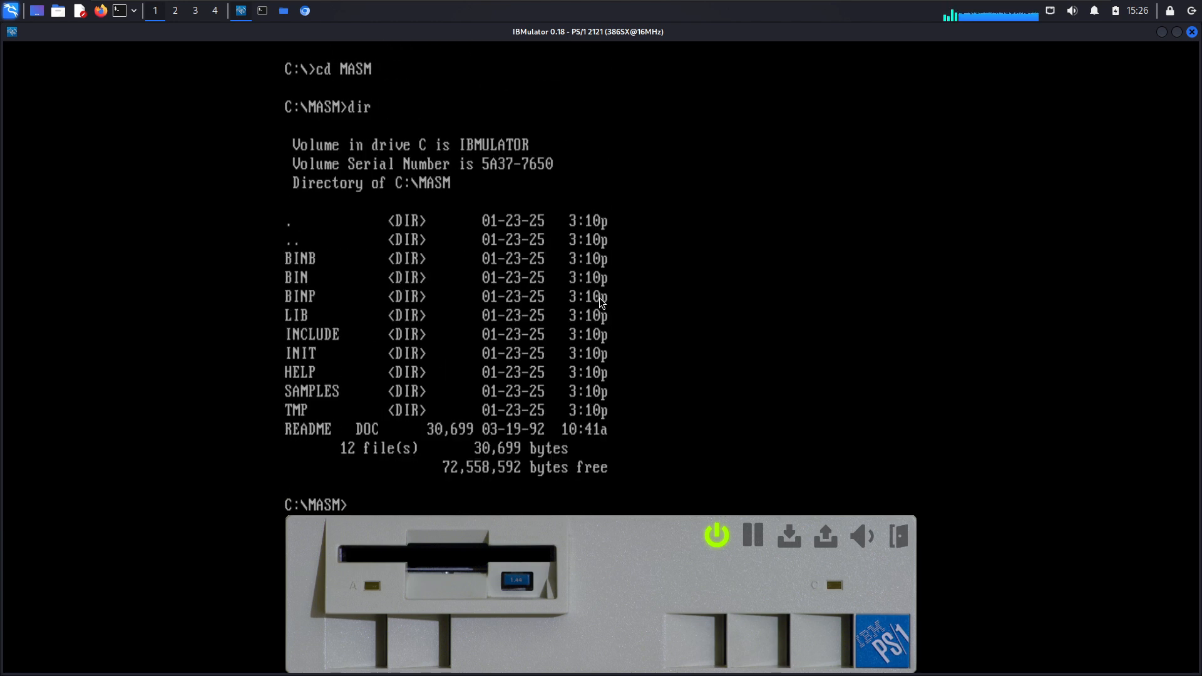
# - Change to the BIN subdirectory of C:\MASM and list its files
pyautogui.write('cd BIN')
pyautogui.press('Return')
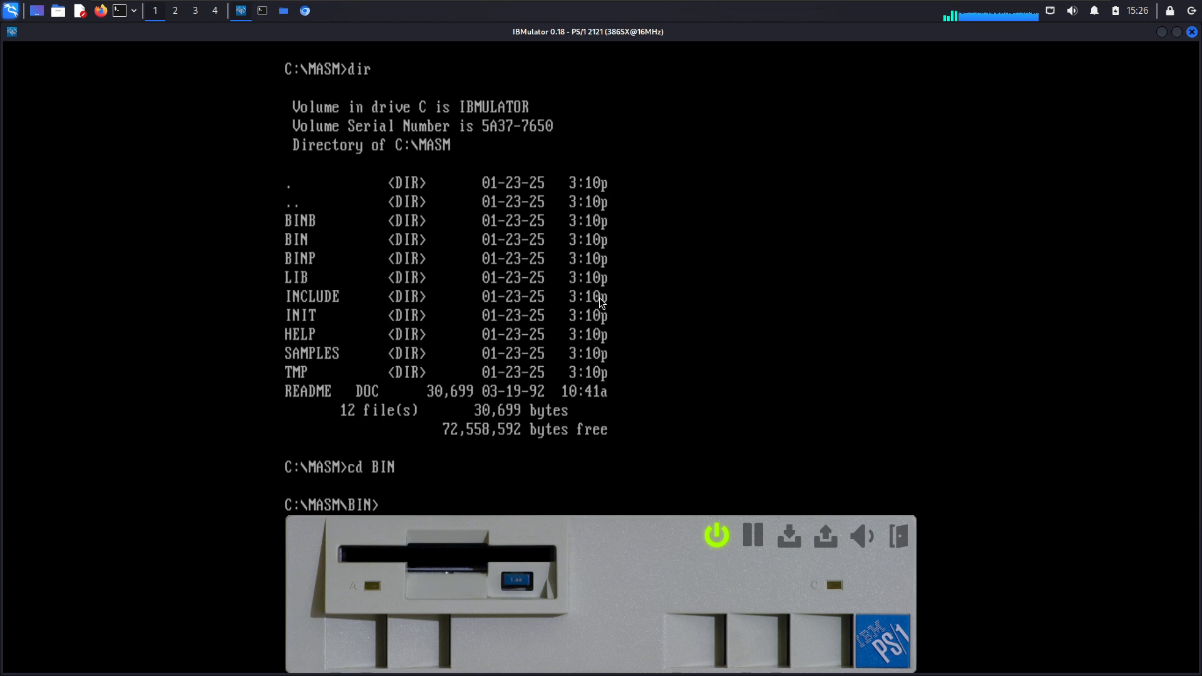
pyautogui.write('die')
pyautogui.press('Return')
pyautogui.write('dir')
pyautogui.press('Return')
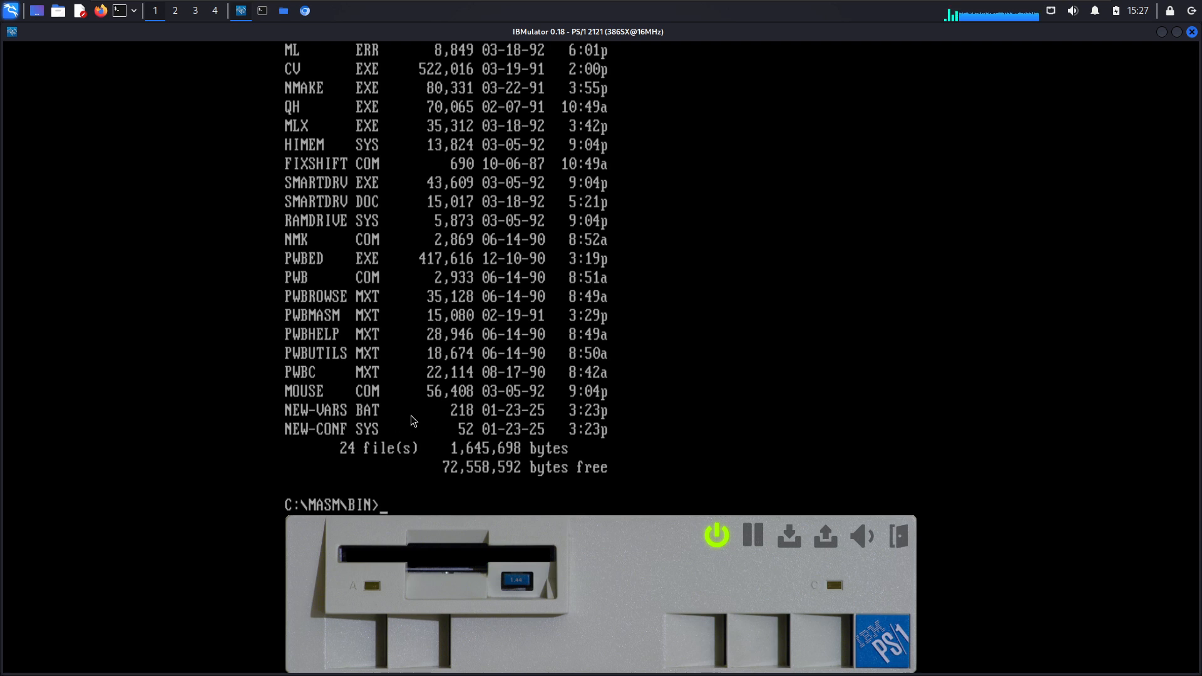
# - Run NEW-VARS.BAT from C:\MASM\BIN to set the assembler's path and environment variables
pyautogui.write('.\\NEW-')
pyautogui.write('VARS')
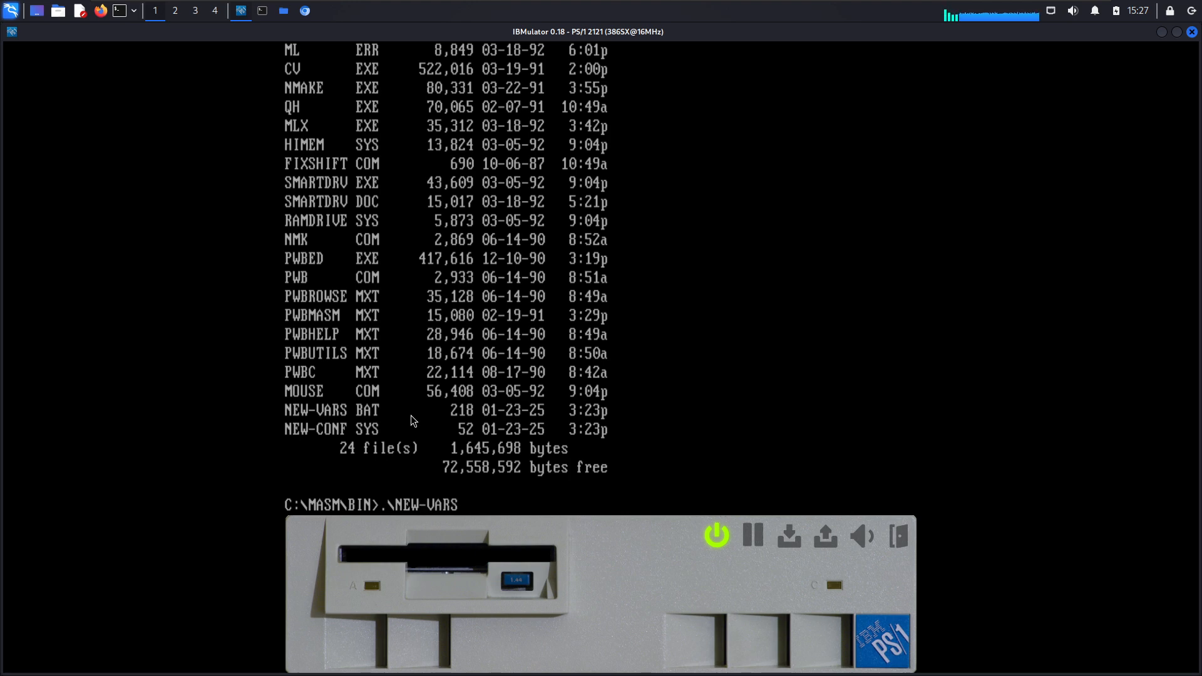
pyautogui.write('.BAT')
pyautogui.press('Return')
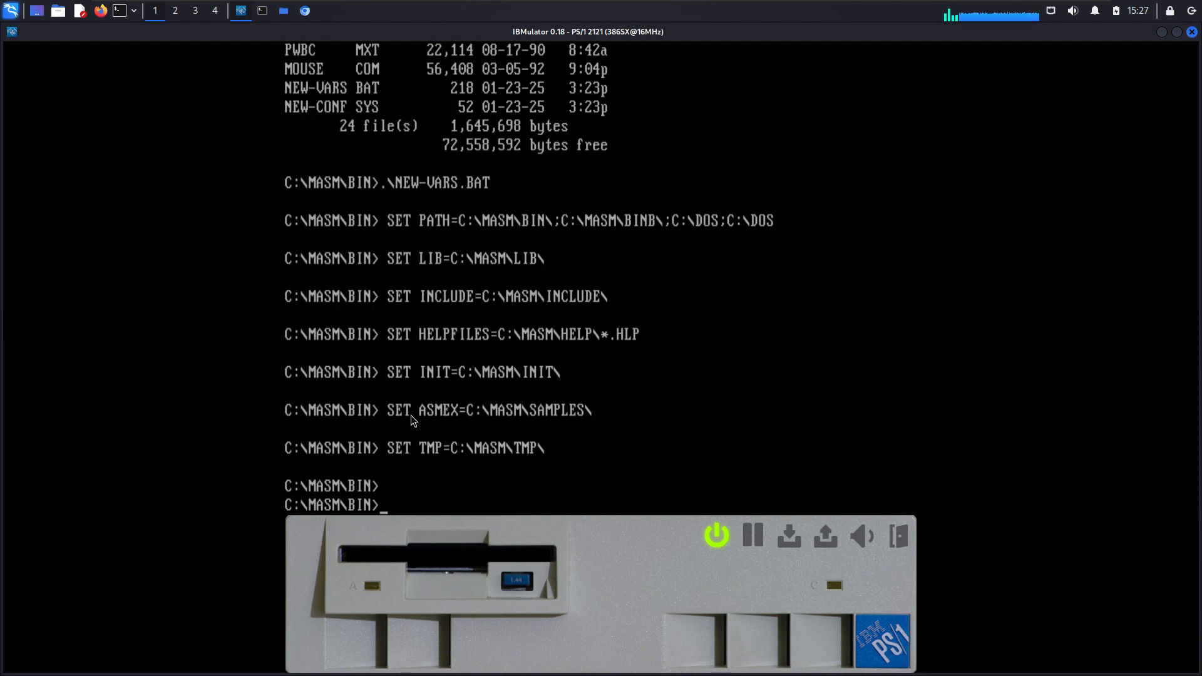
# - Return to the root of drive C and run MASM without arguments to test the path
pyautogui.write('cd ..\\..')
pyautogui.press('Return')
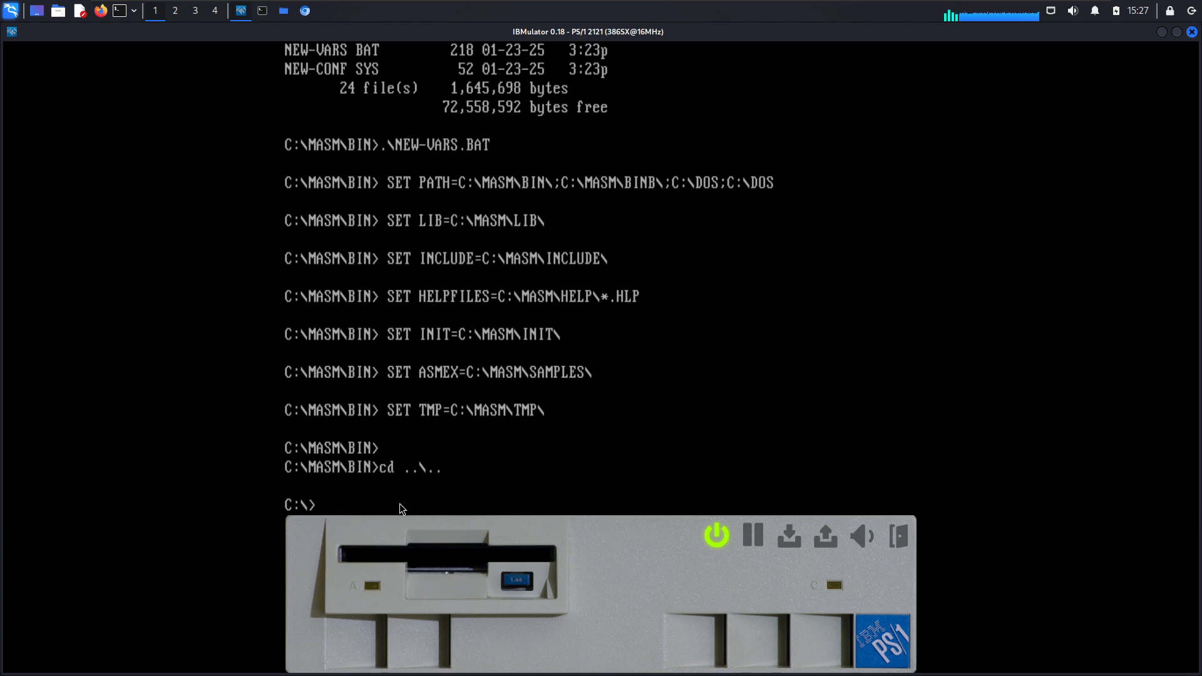
pyautogui.write('MASM')
pyautogui.press('Return')
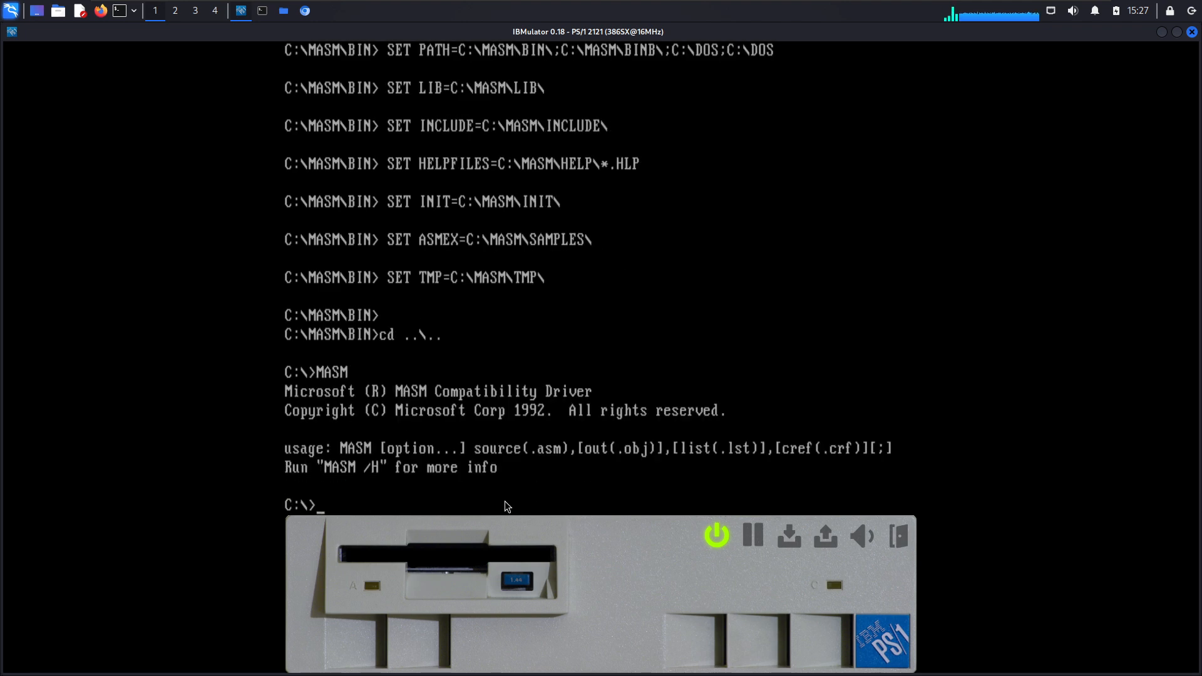